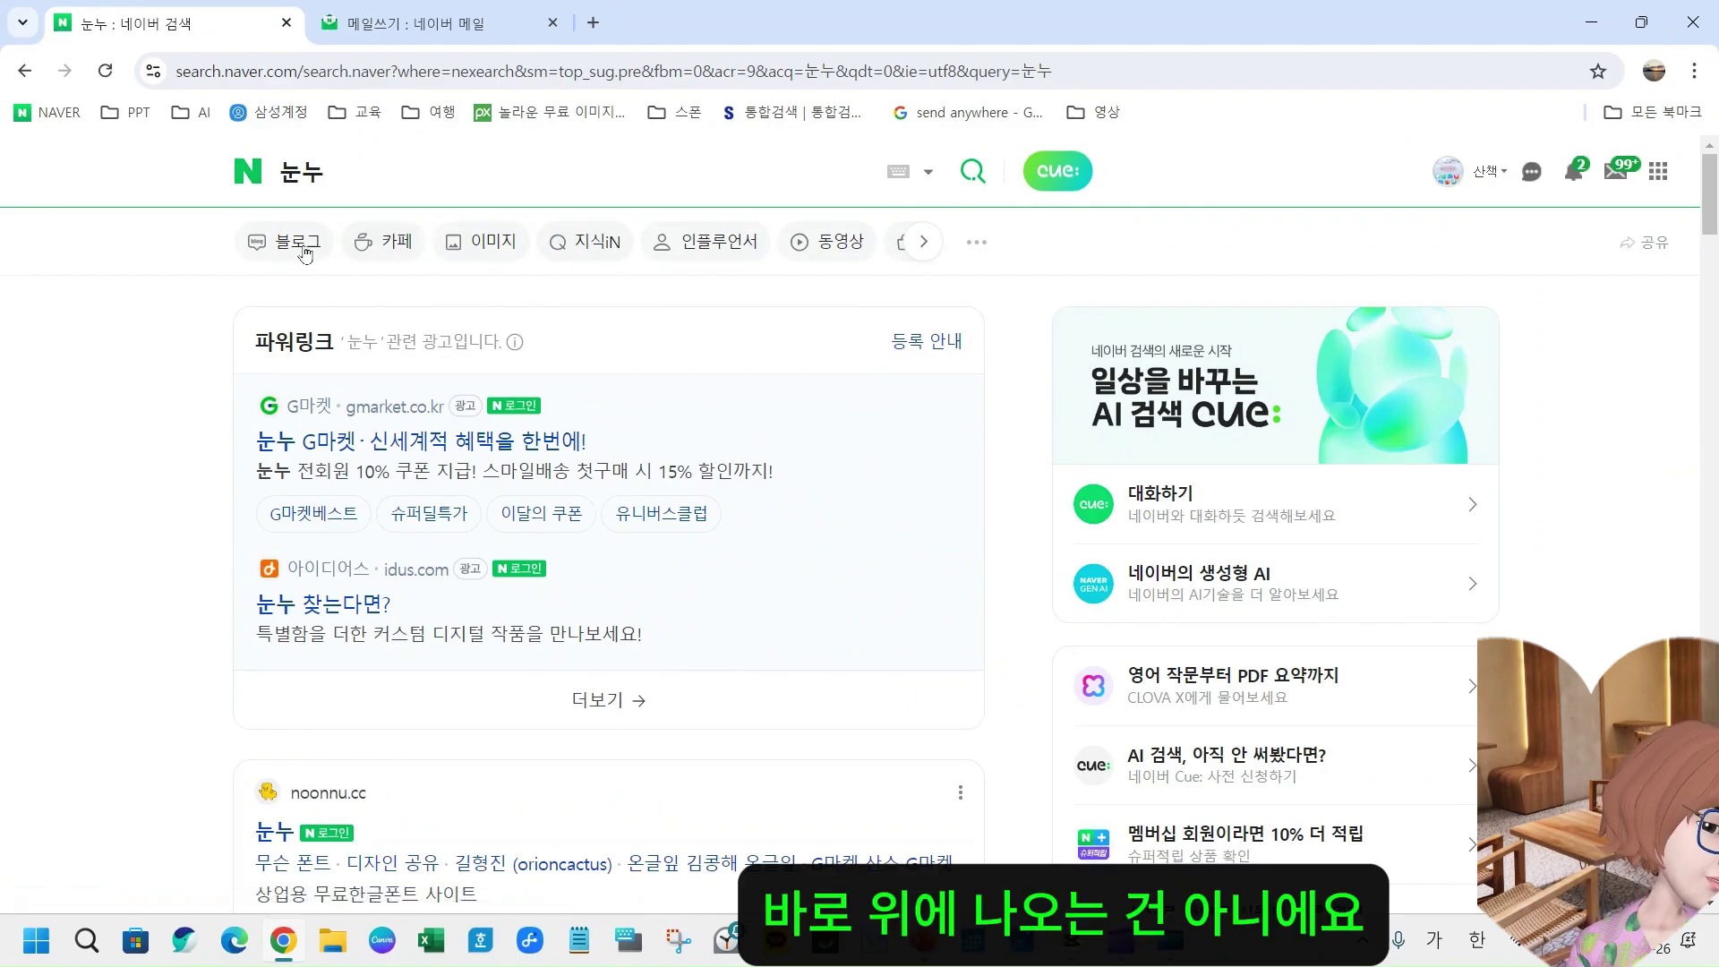
# - Open the noonnu.cc font site from the search results and look through its font sections as far as 추천 폰트
pyautogui.click(326, 805)
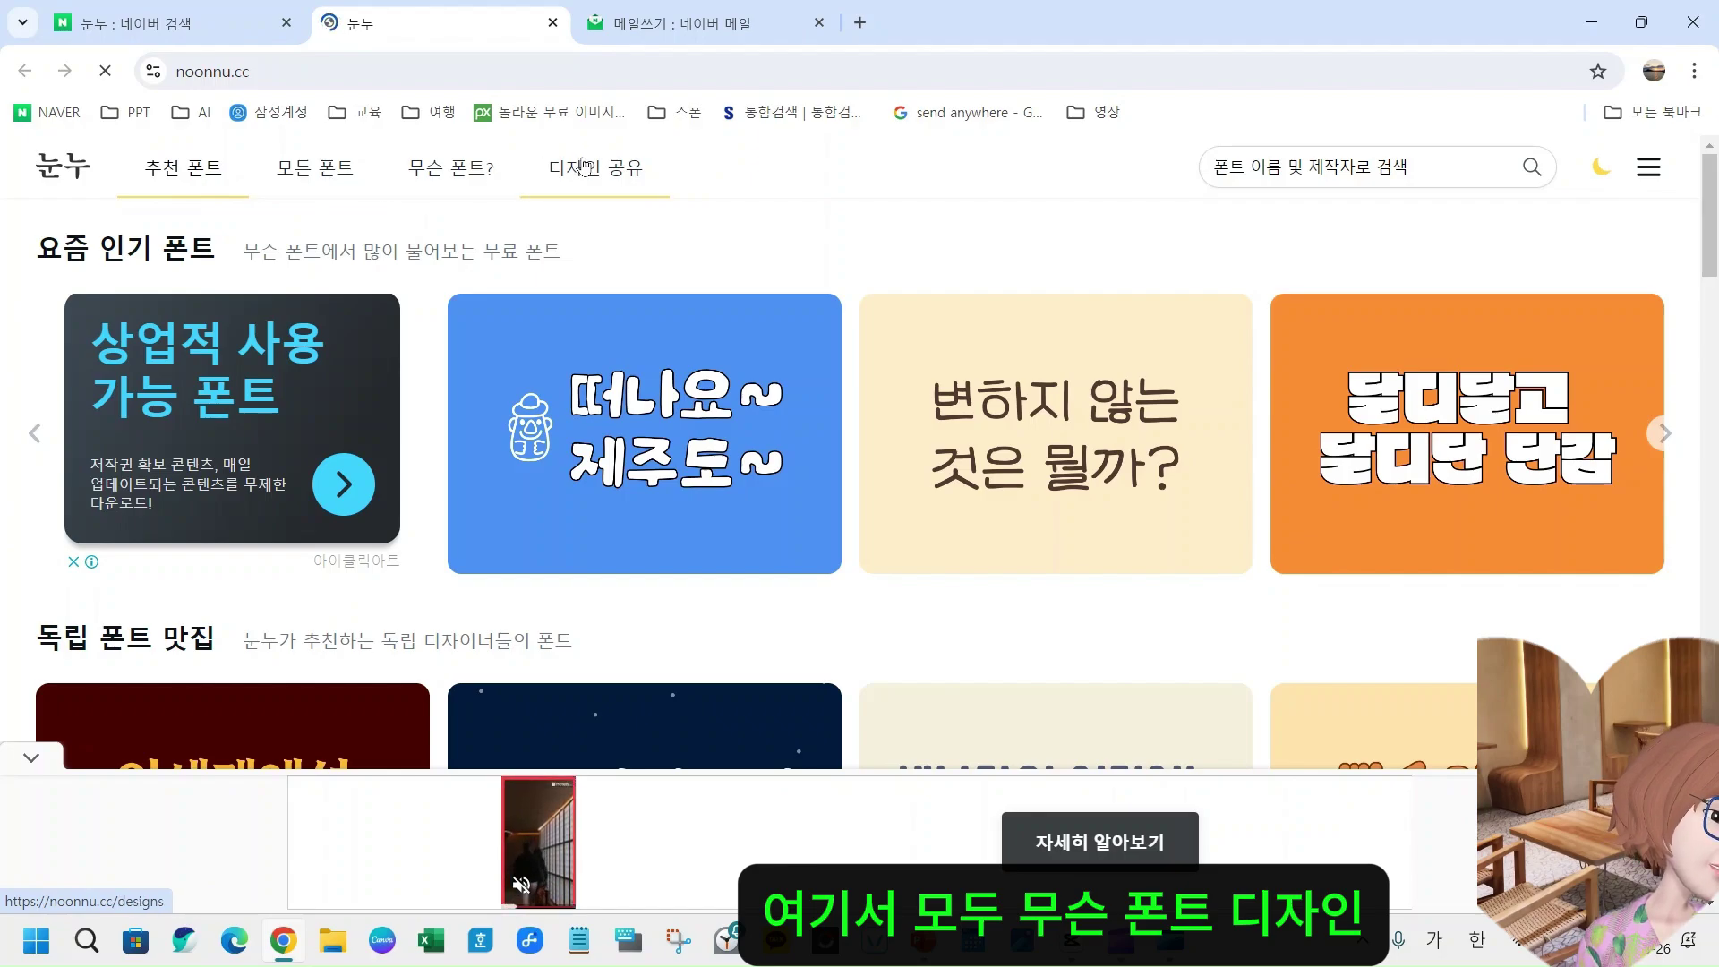
pyautogui.scroll(-3, 176, 331)
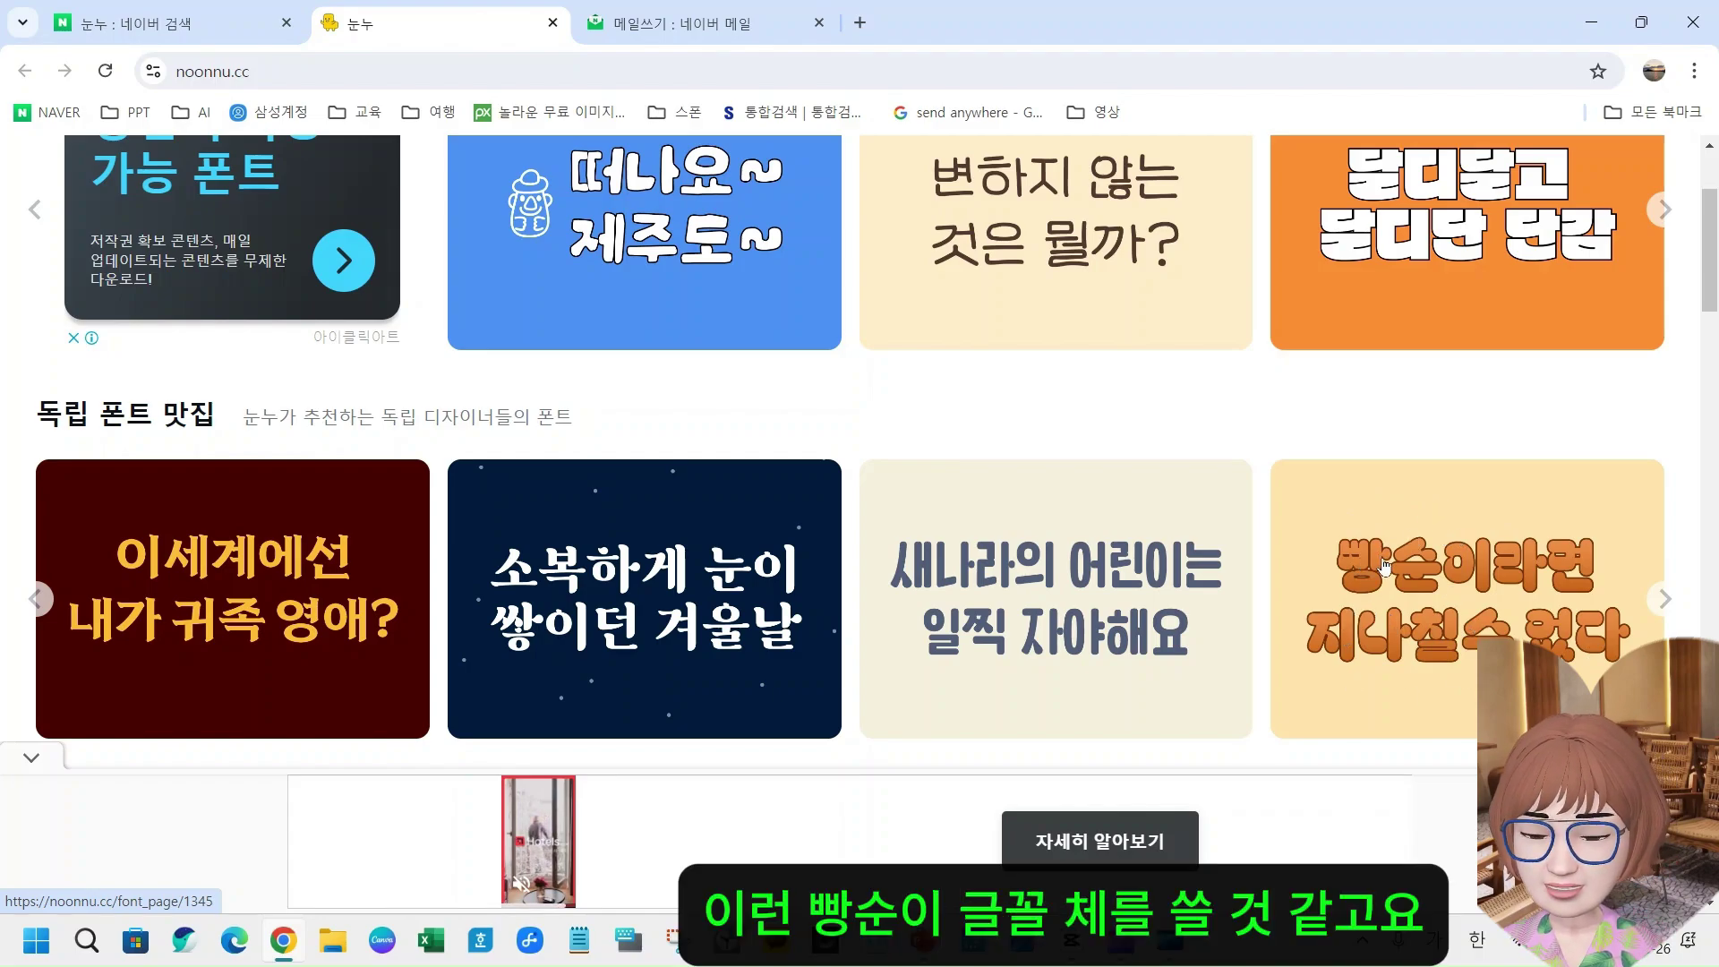
pyautogui.scroll(1, 1415, 615)
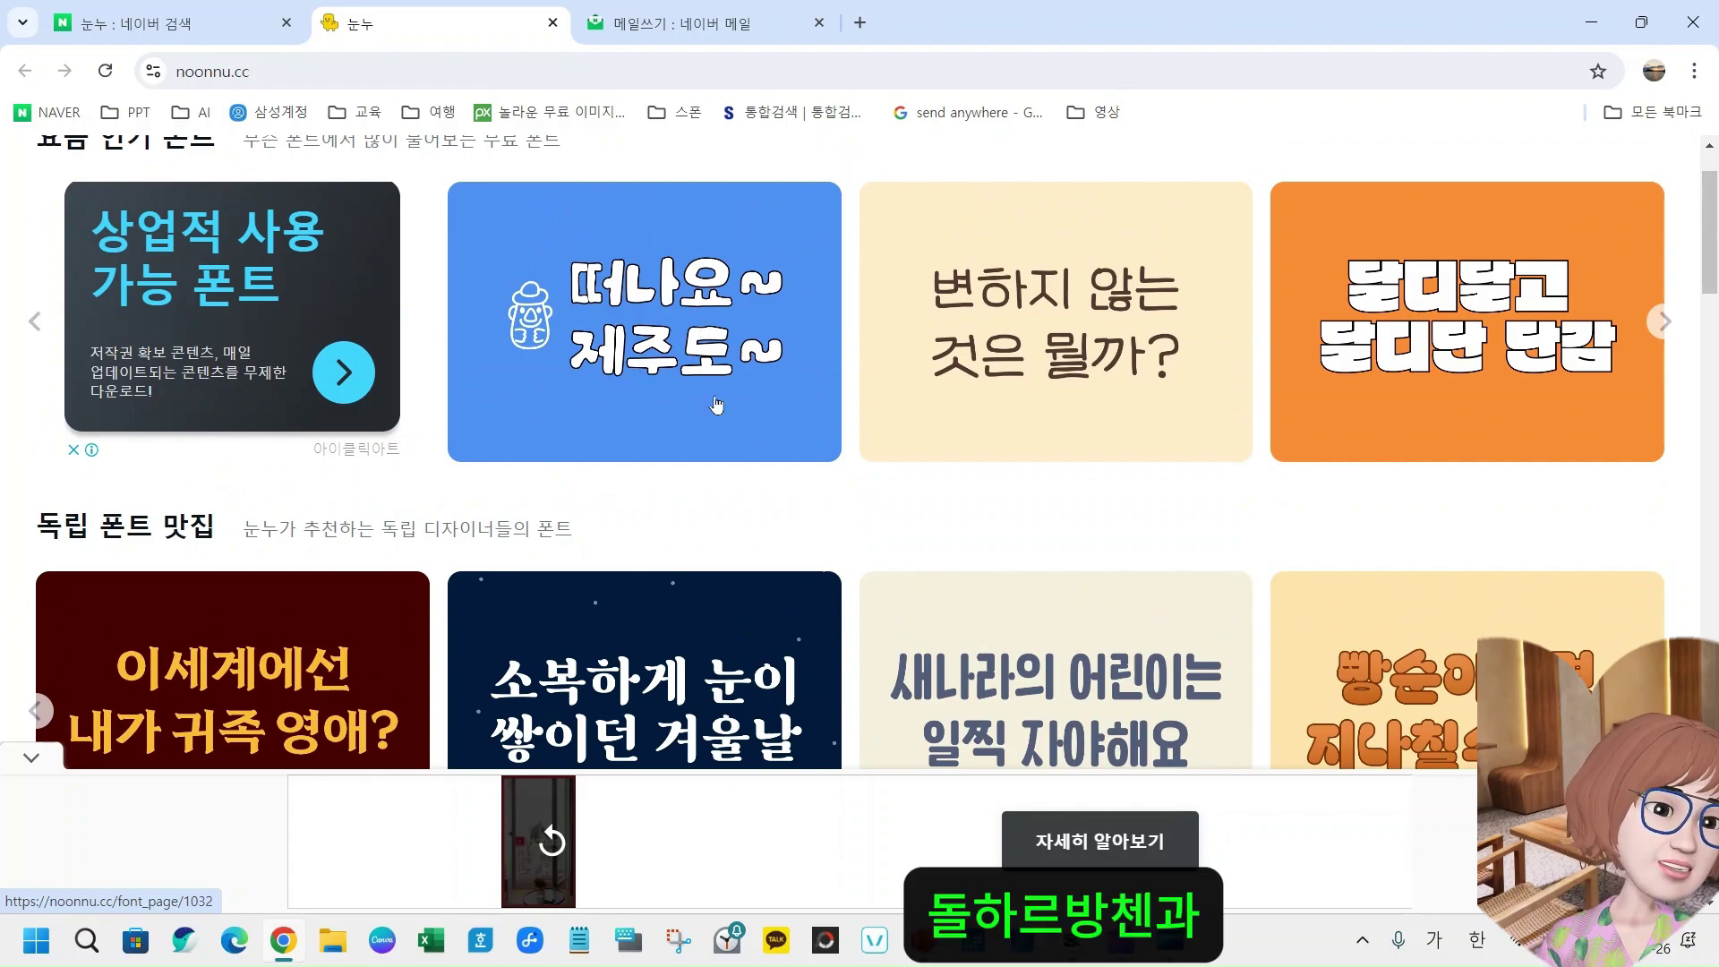
pyautogui.scroll(-1, 704, 420)
pyautogui.scroll(2, 705, 421)
pyautogui.scroll(-3, 641, 410)
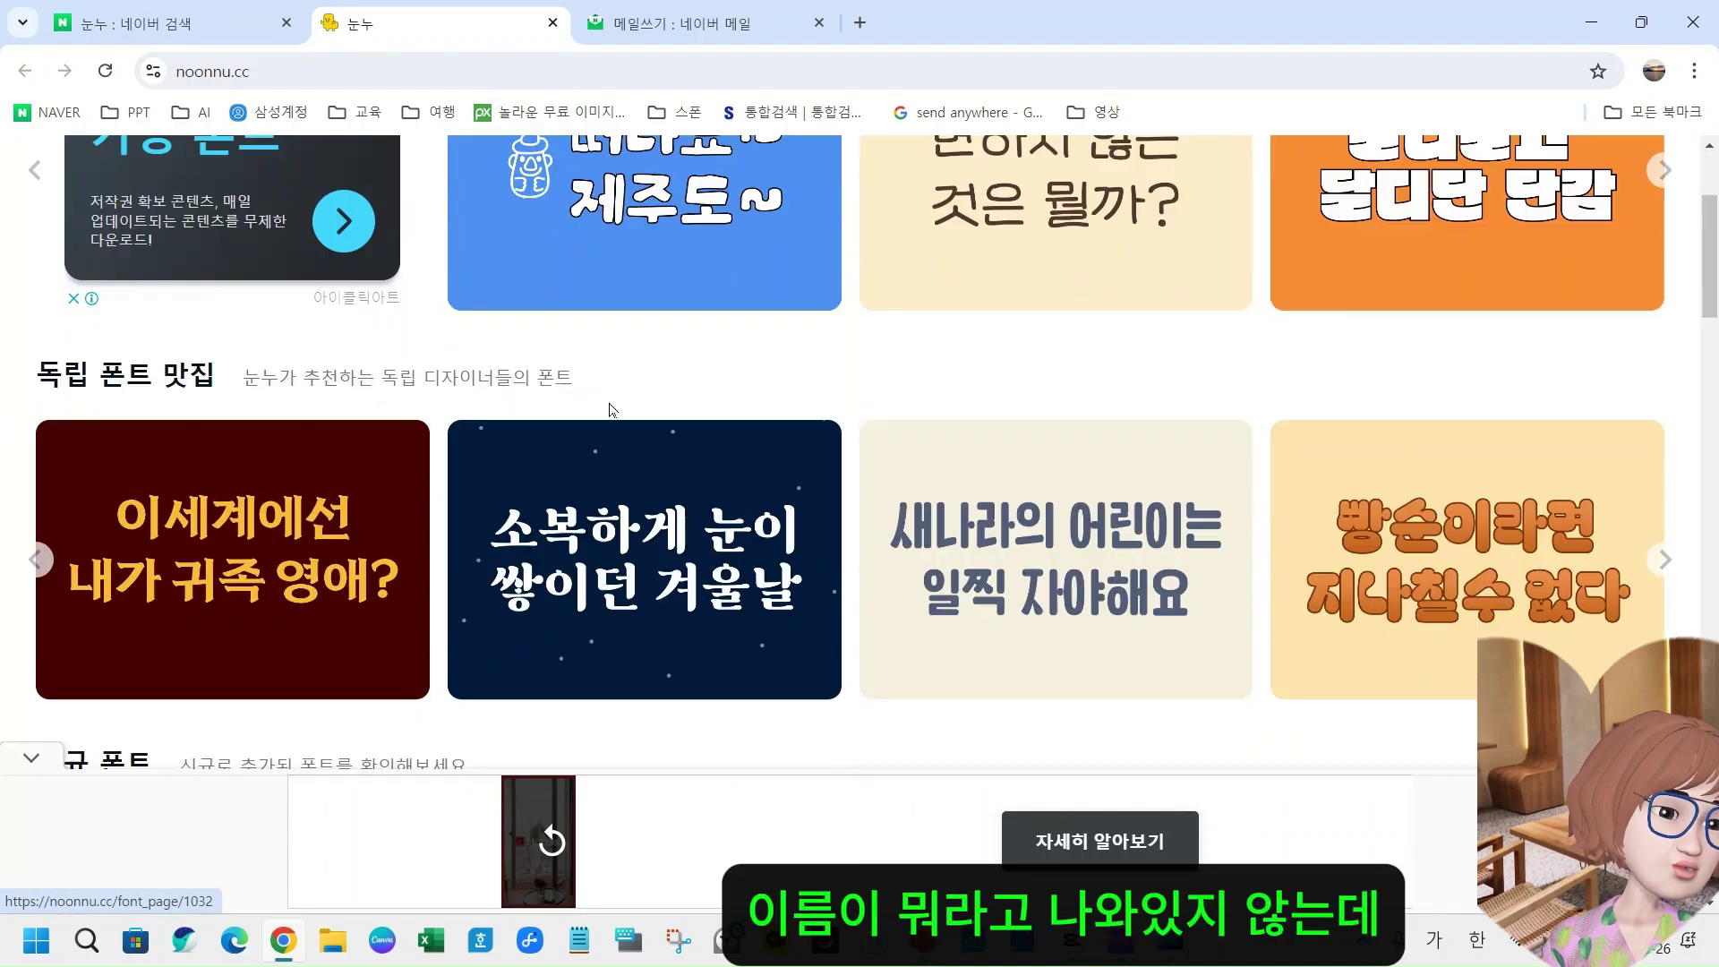
pyautogui.scroll(-3, 609, 410)
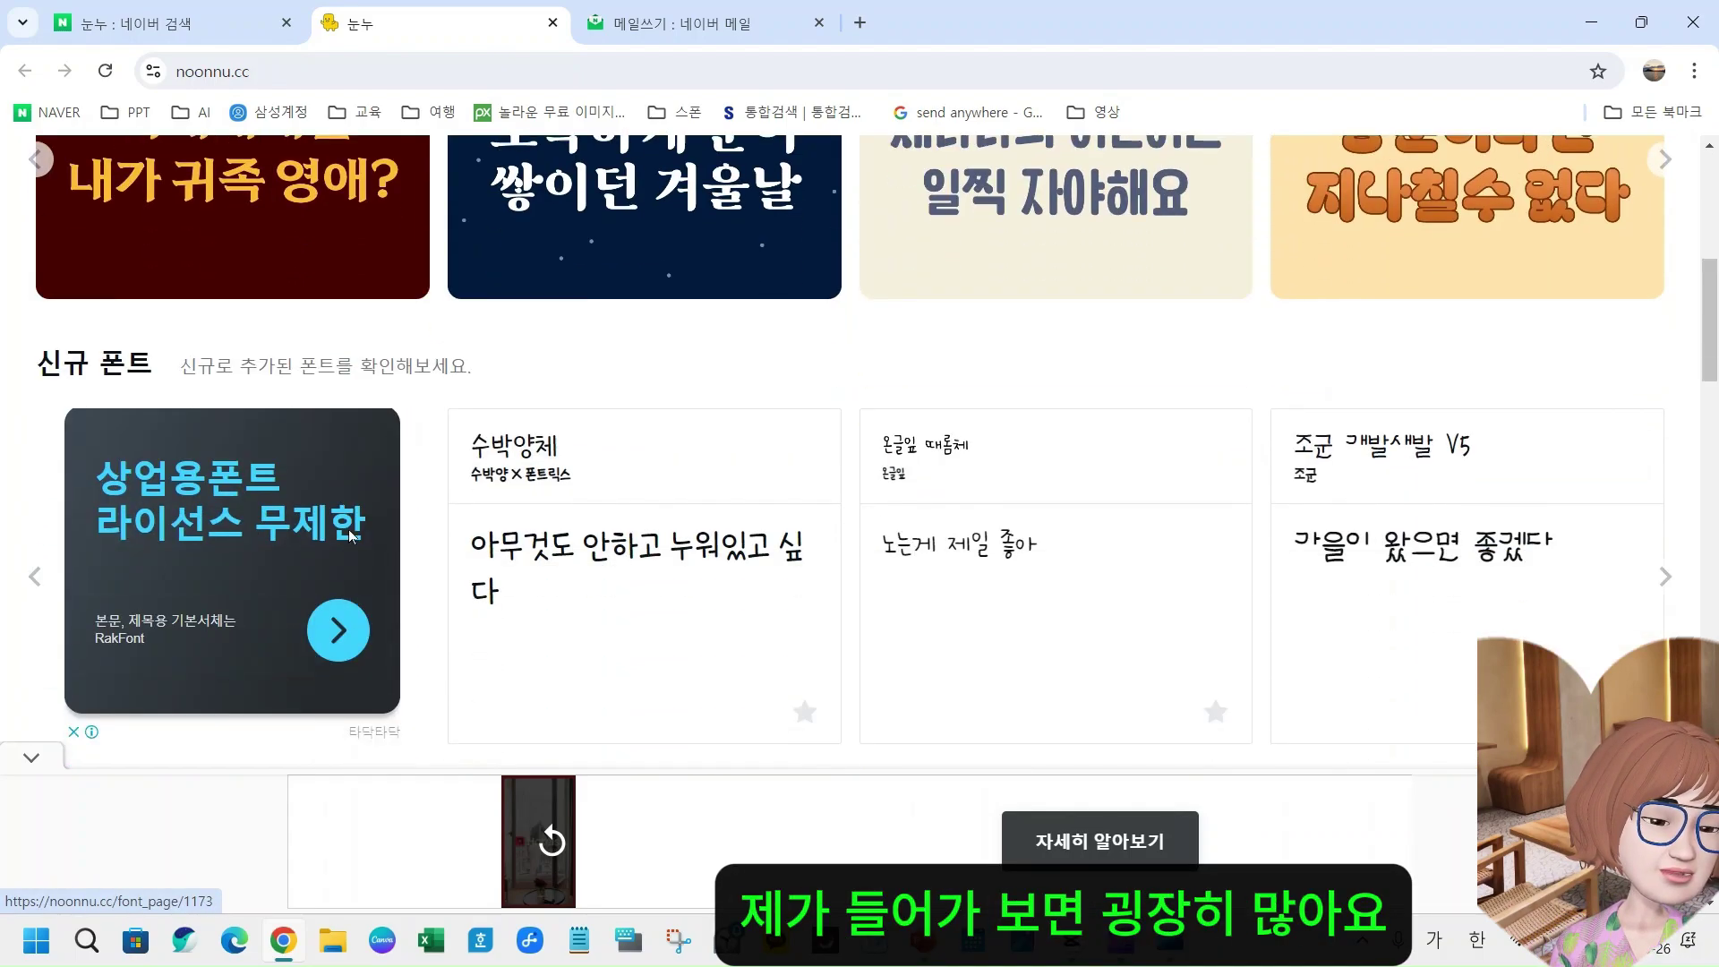
pyautogui.scroll(-5, 515, 465)
pyautogui.scroll(-6, 515, 465)
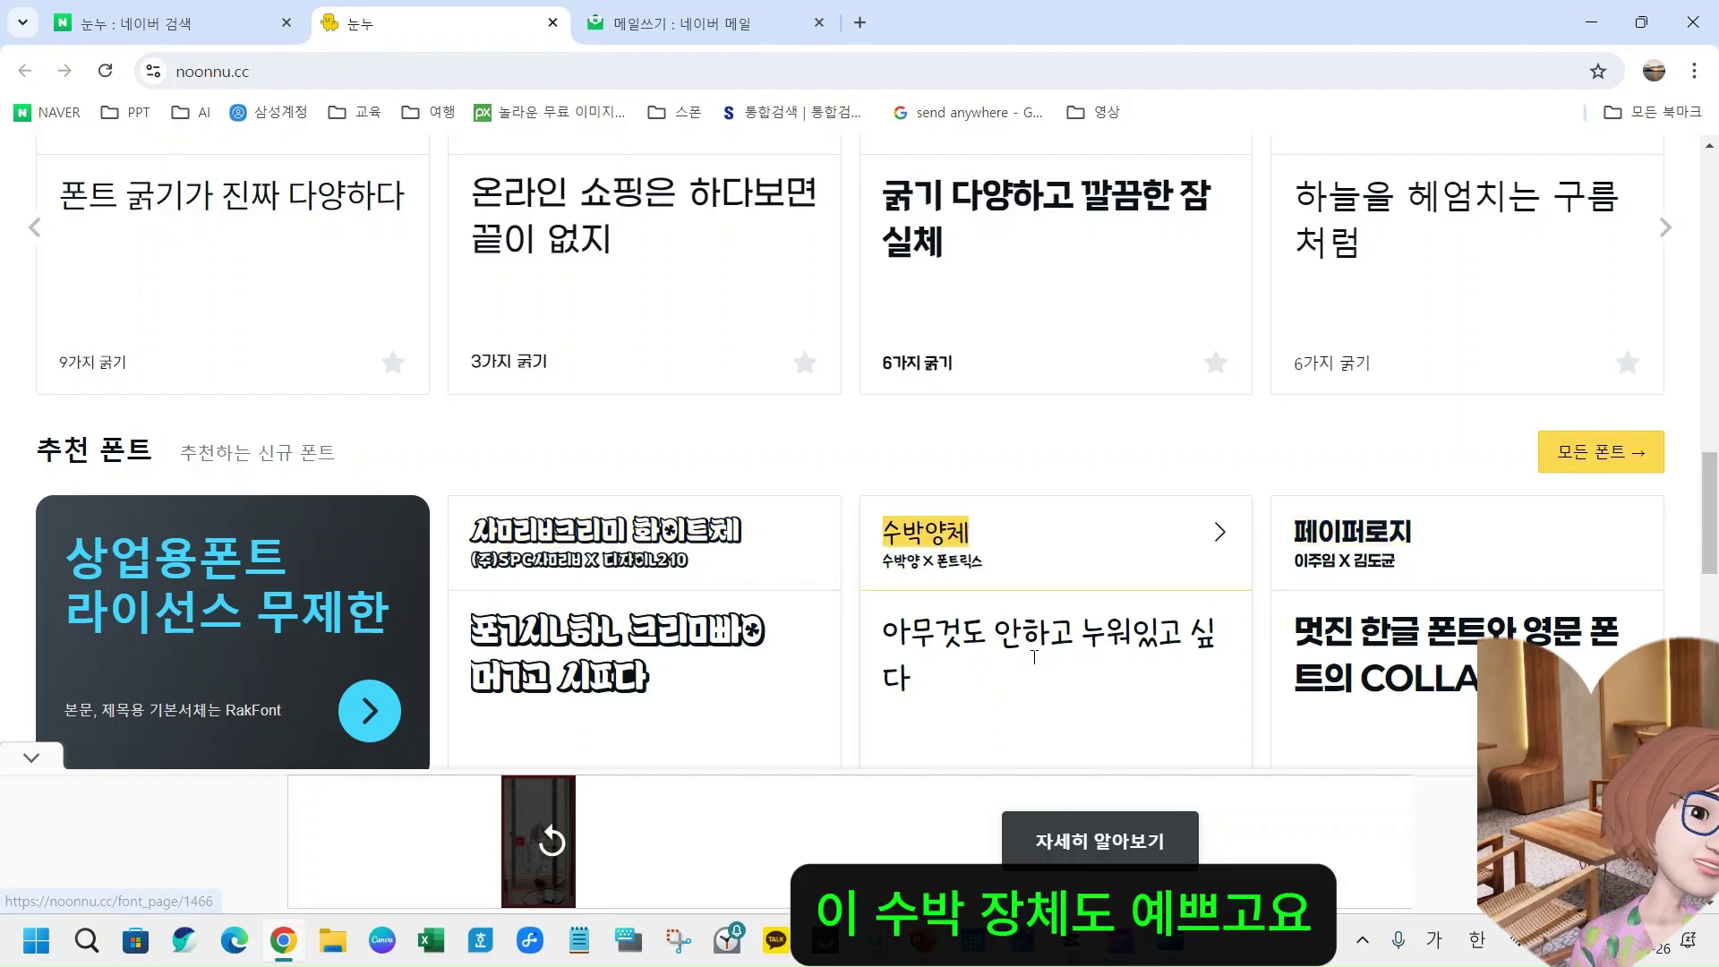
pyautogui.scroll(2, 996, 590)
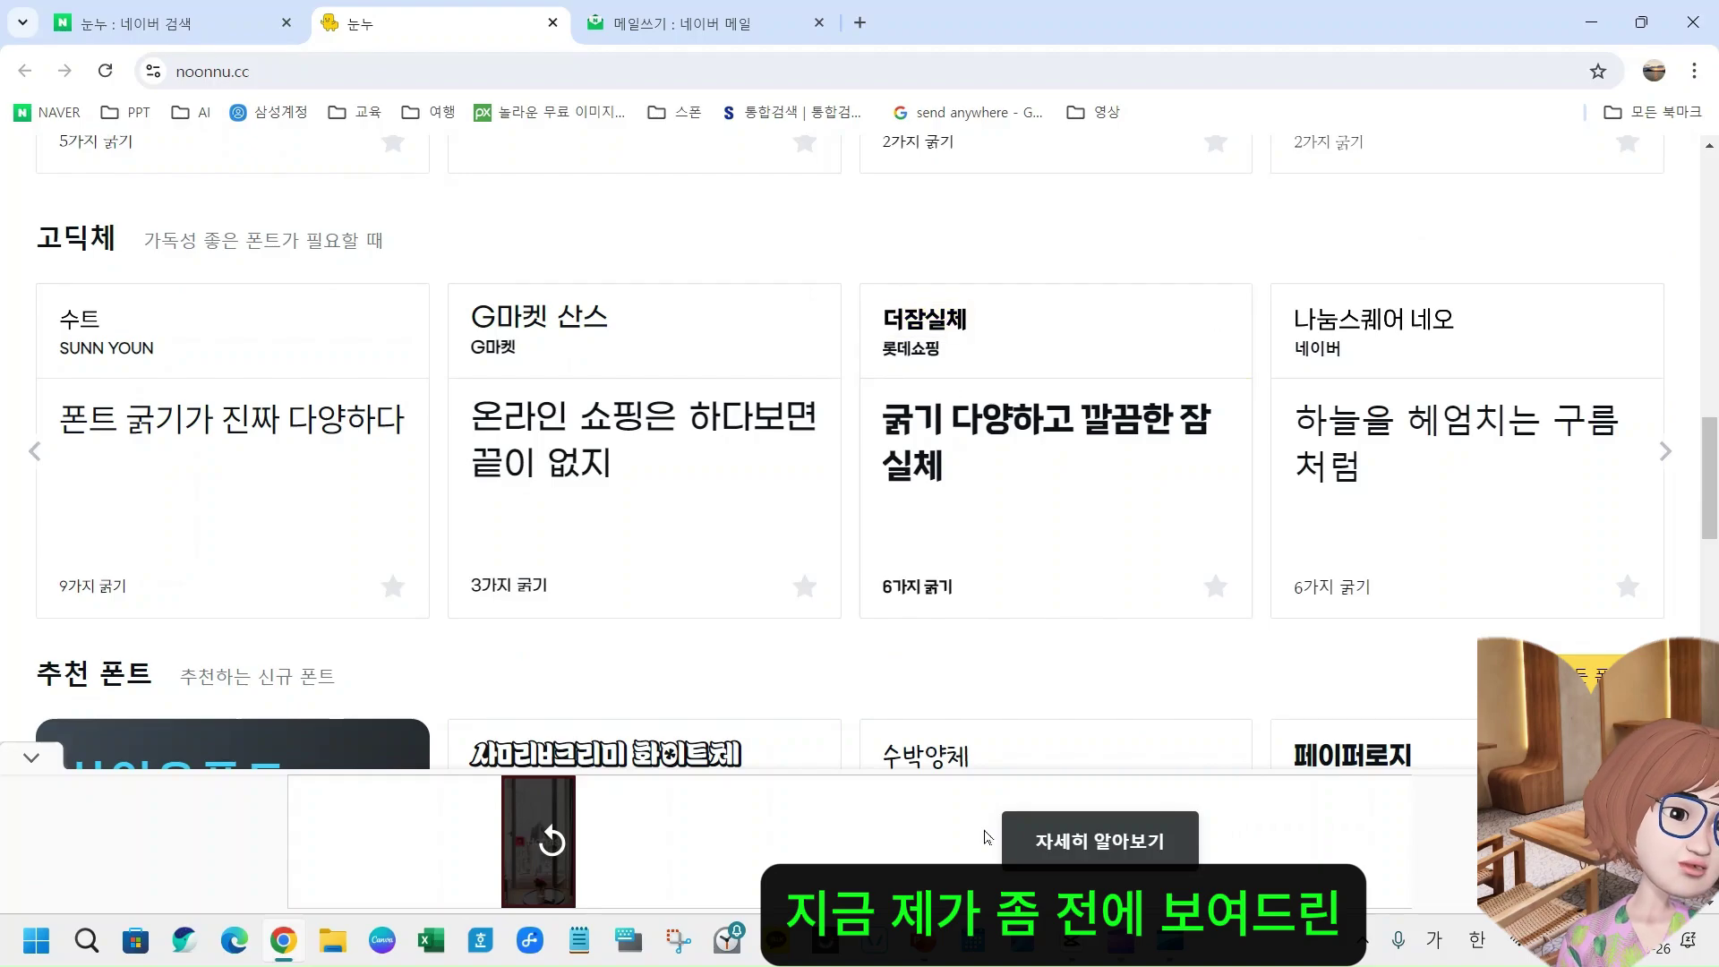
# - Switch to PowerPoint to view the recommended font names on slide 2, and return to the noonnu site in Chrome
pyautogui.click(928, 954)
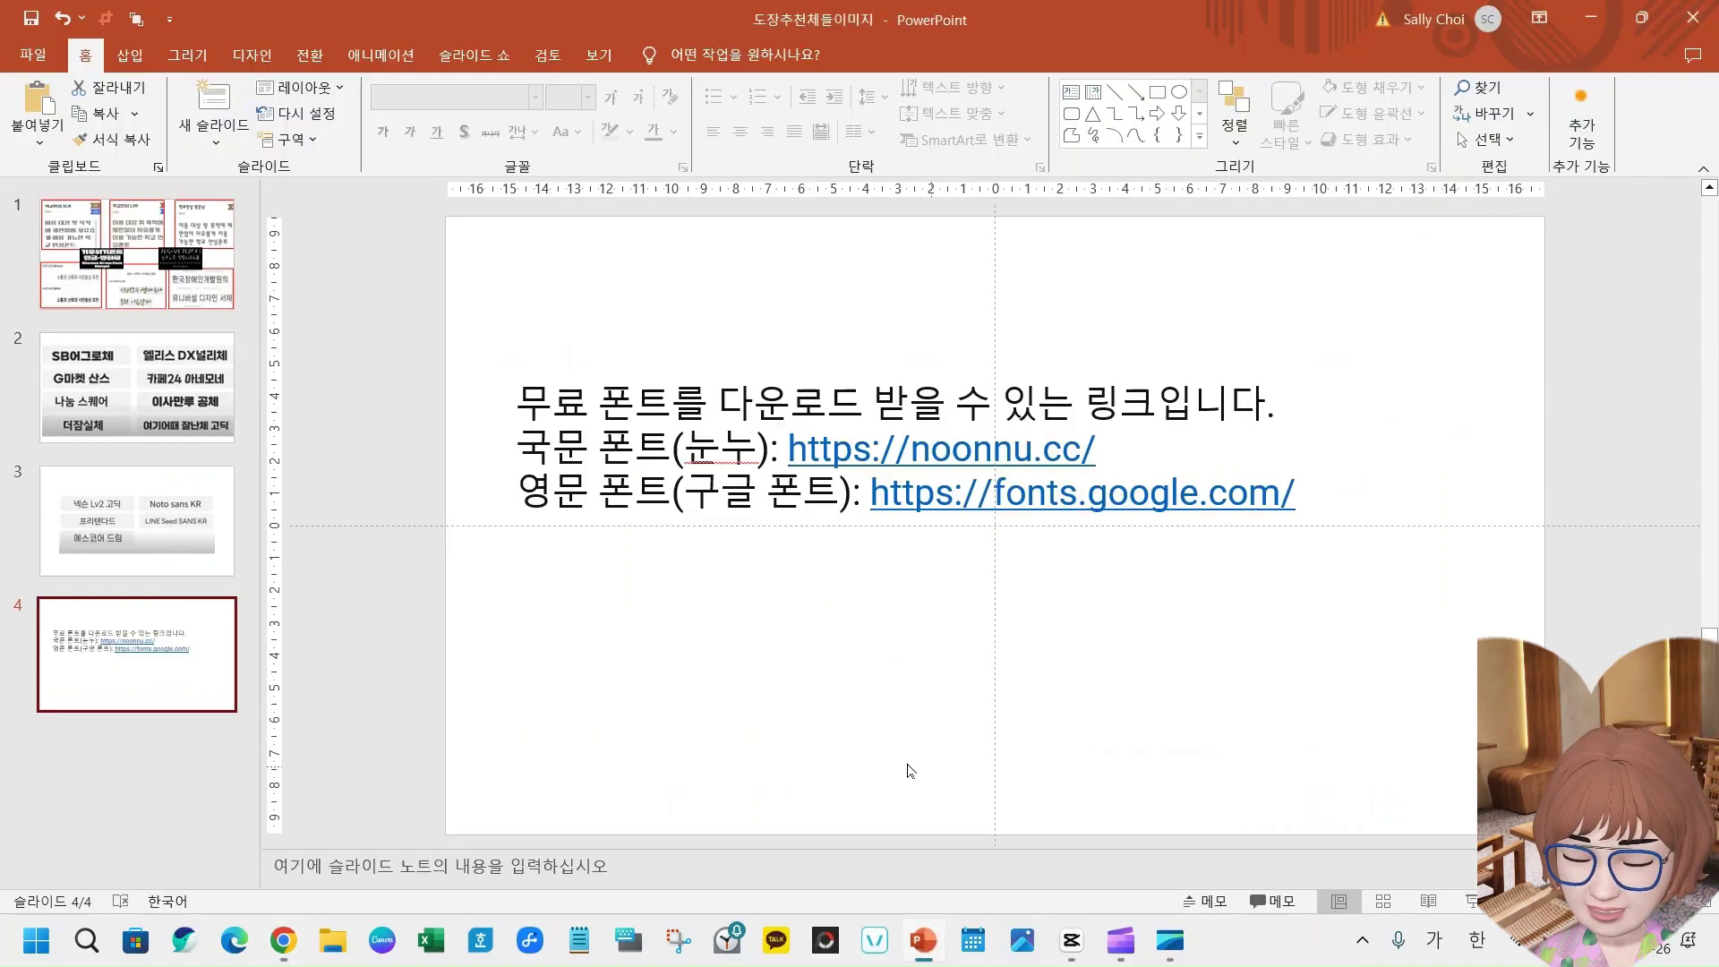
pyautogui.click(152, 428)
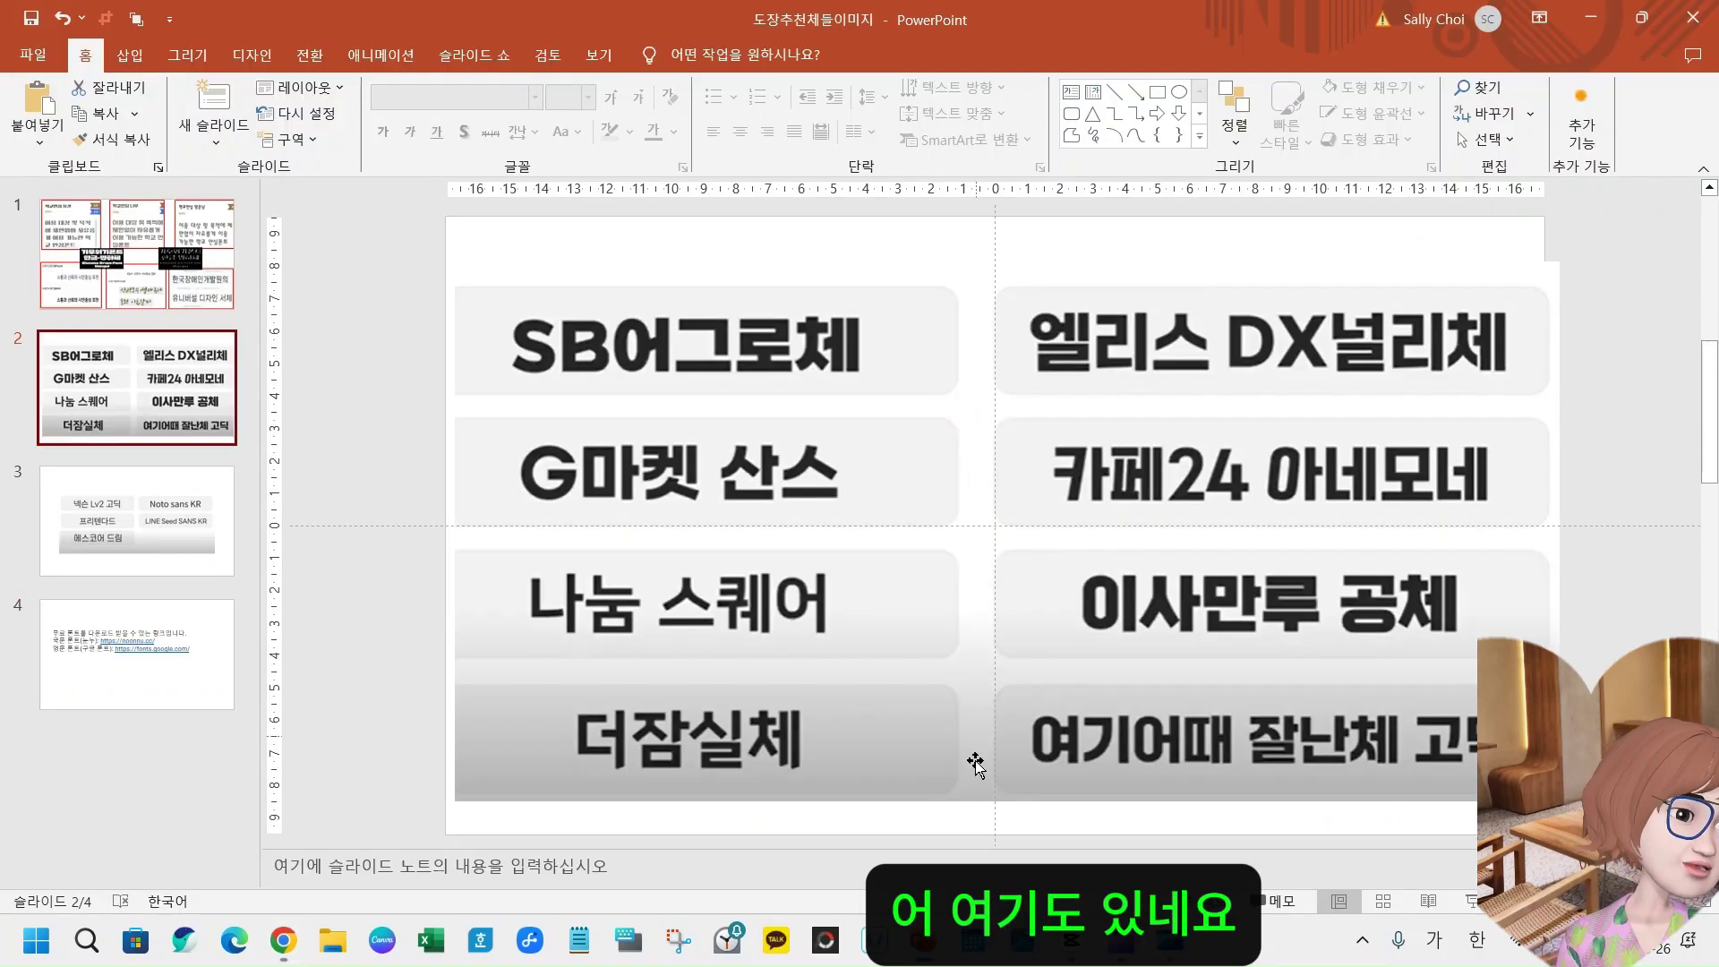
pyautogui.click(291, 952)
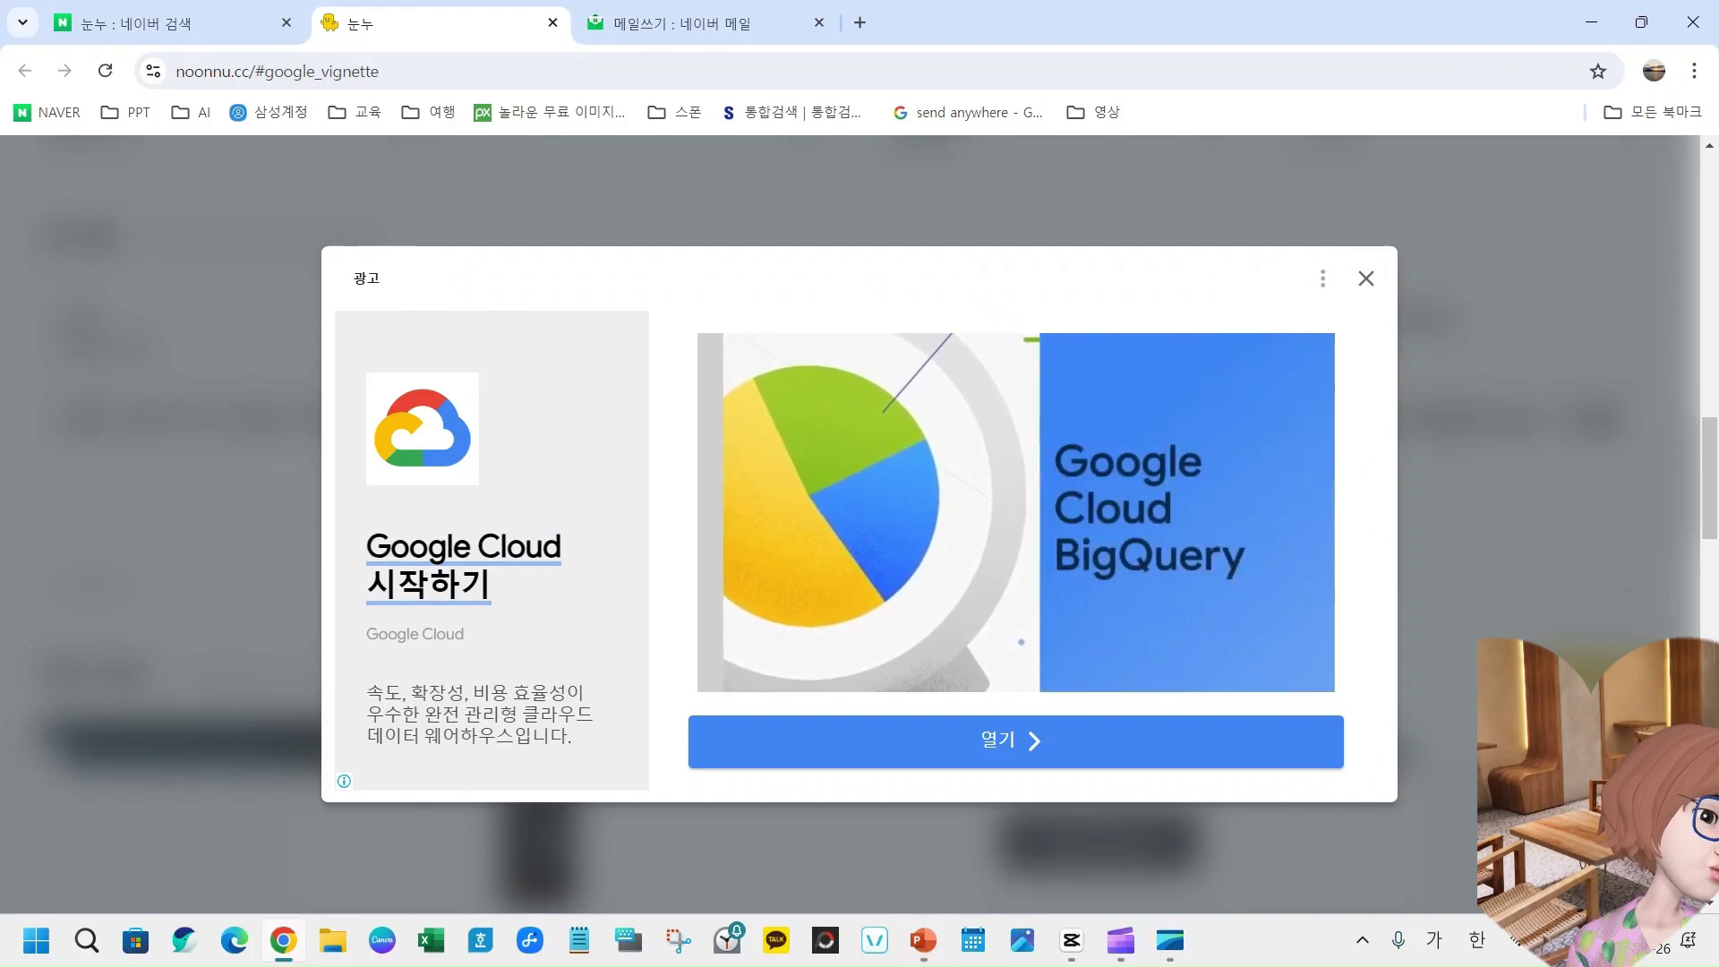
# - Close the Google Cloud ad covering the noonnu page and collapse the ad banner below the font list
pyautogui.moveTo(295, 223)
pyautogui.mouseDown()
pyautogui.moveTo(1024, 507)
pyautogui.moveTo(1399, 755)
pyautogui.moveTo(1466, 758)
pyautogui.mouseUp()
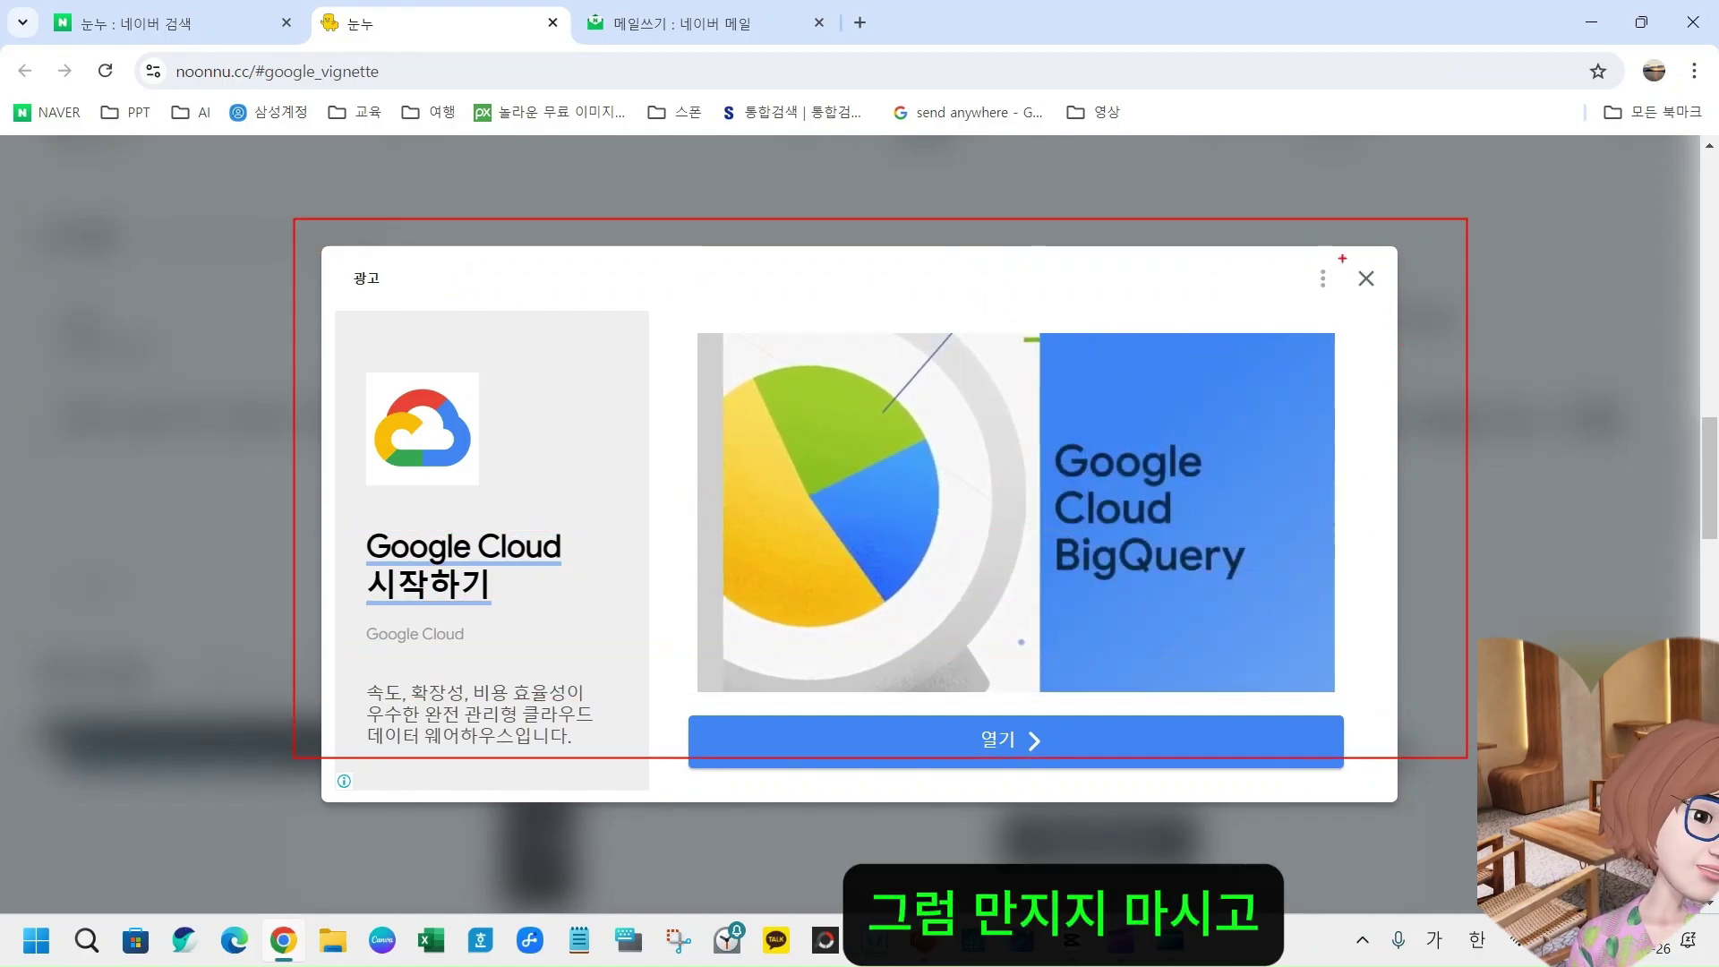
pyautogui.press('Escape')
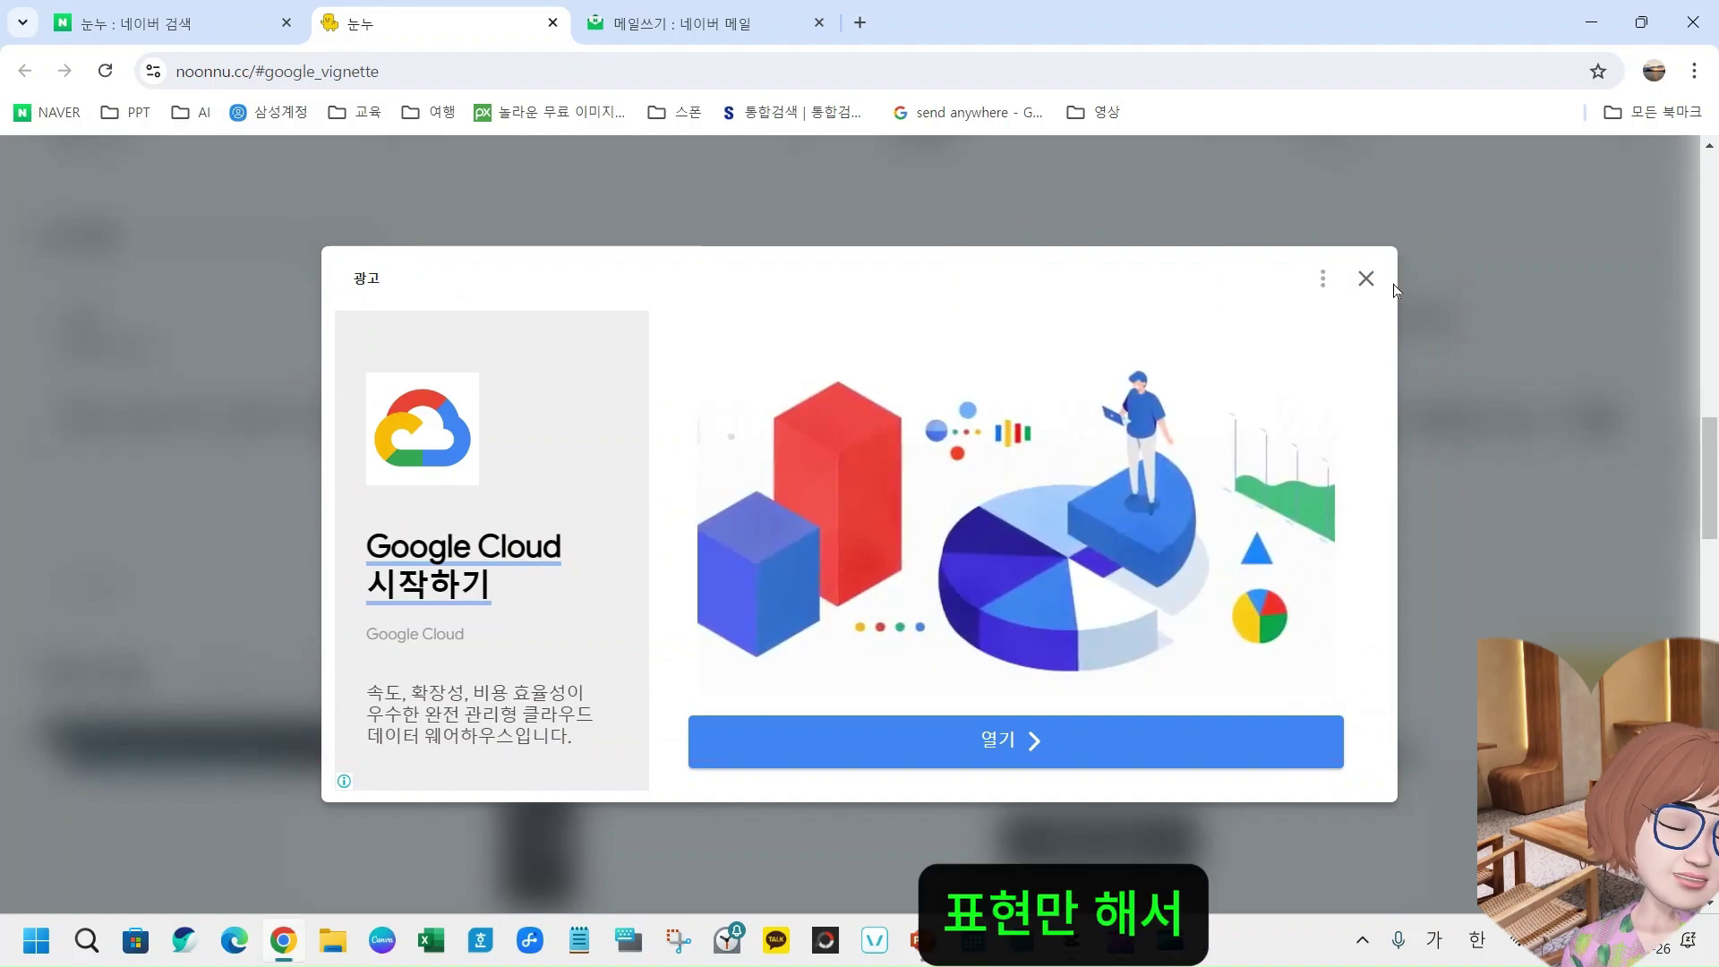
pyautogui.click(1365, 277)
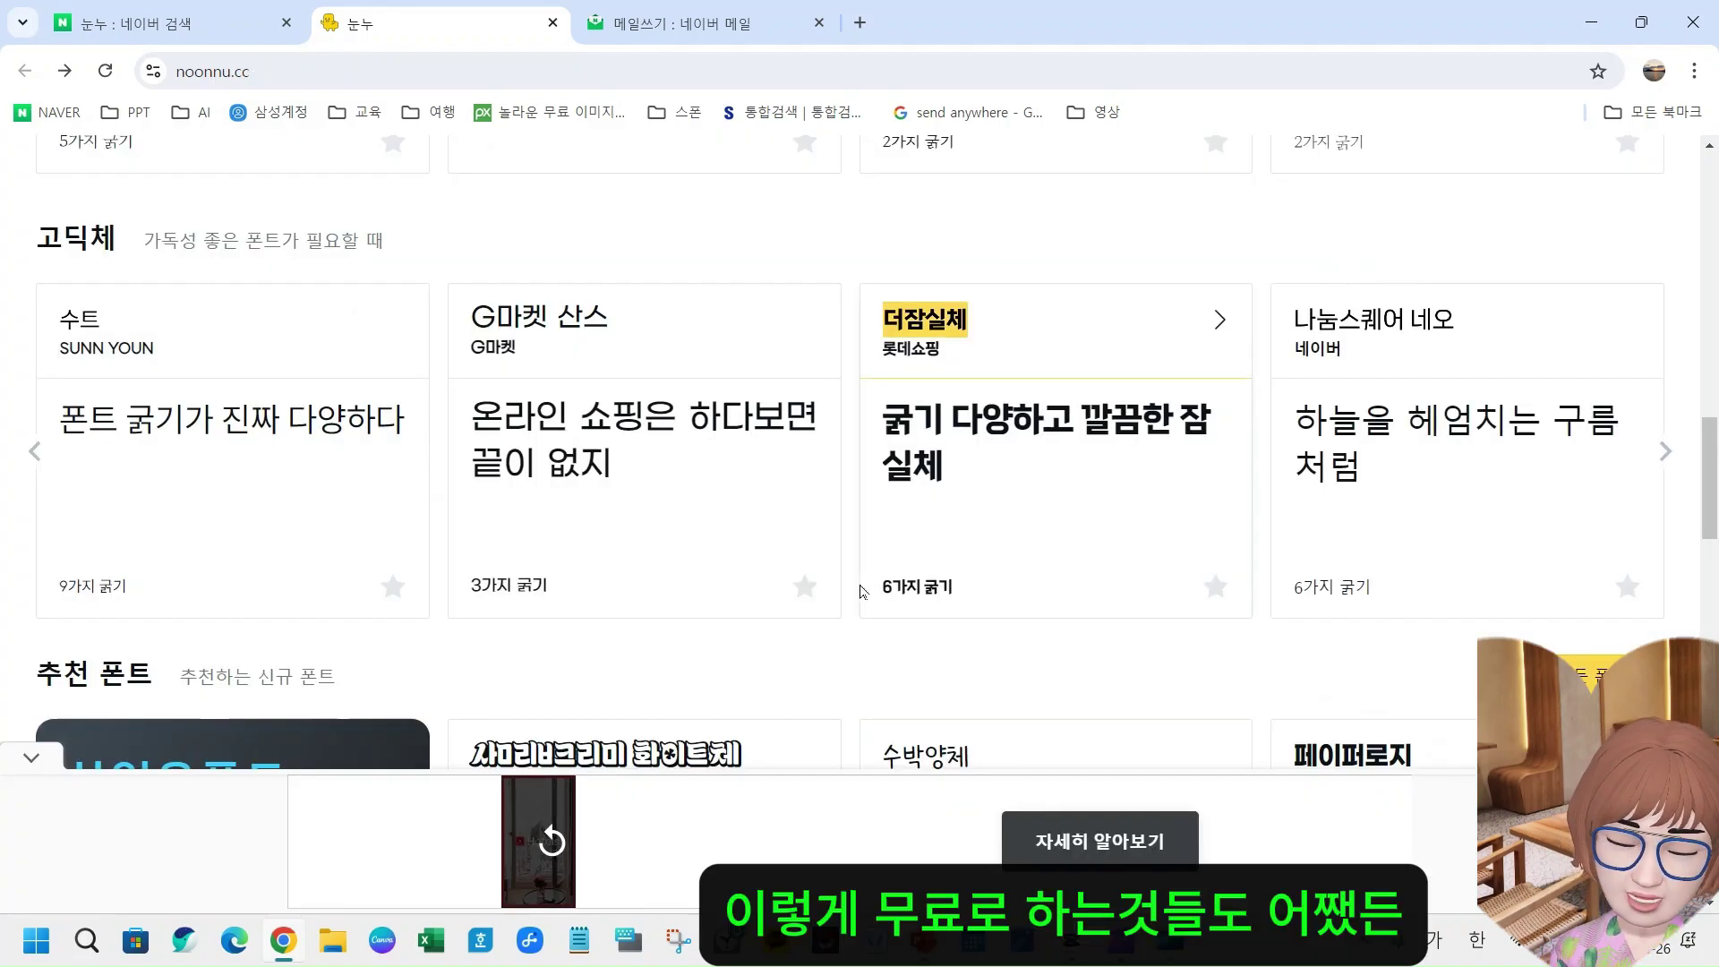
pyautogui.scroll(-6, 325, 660)
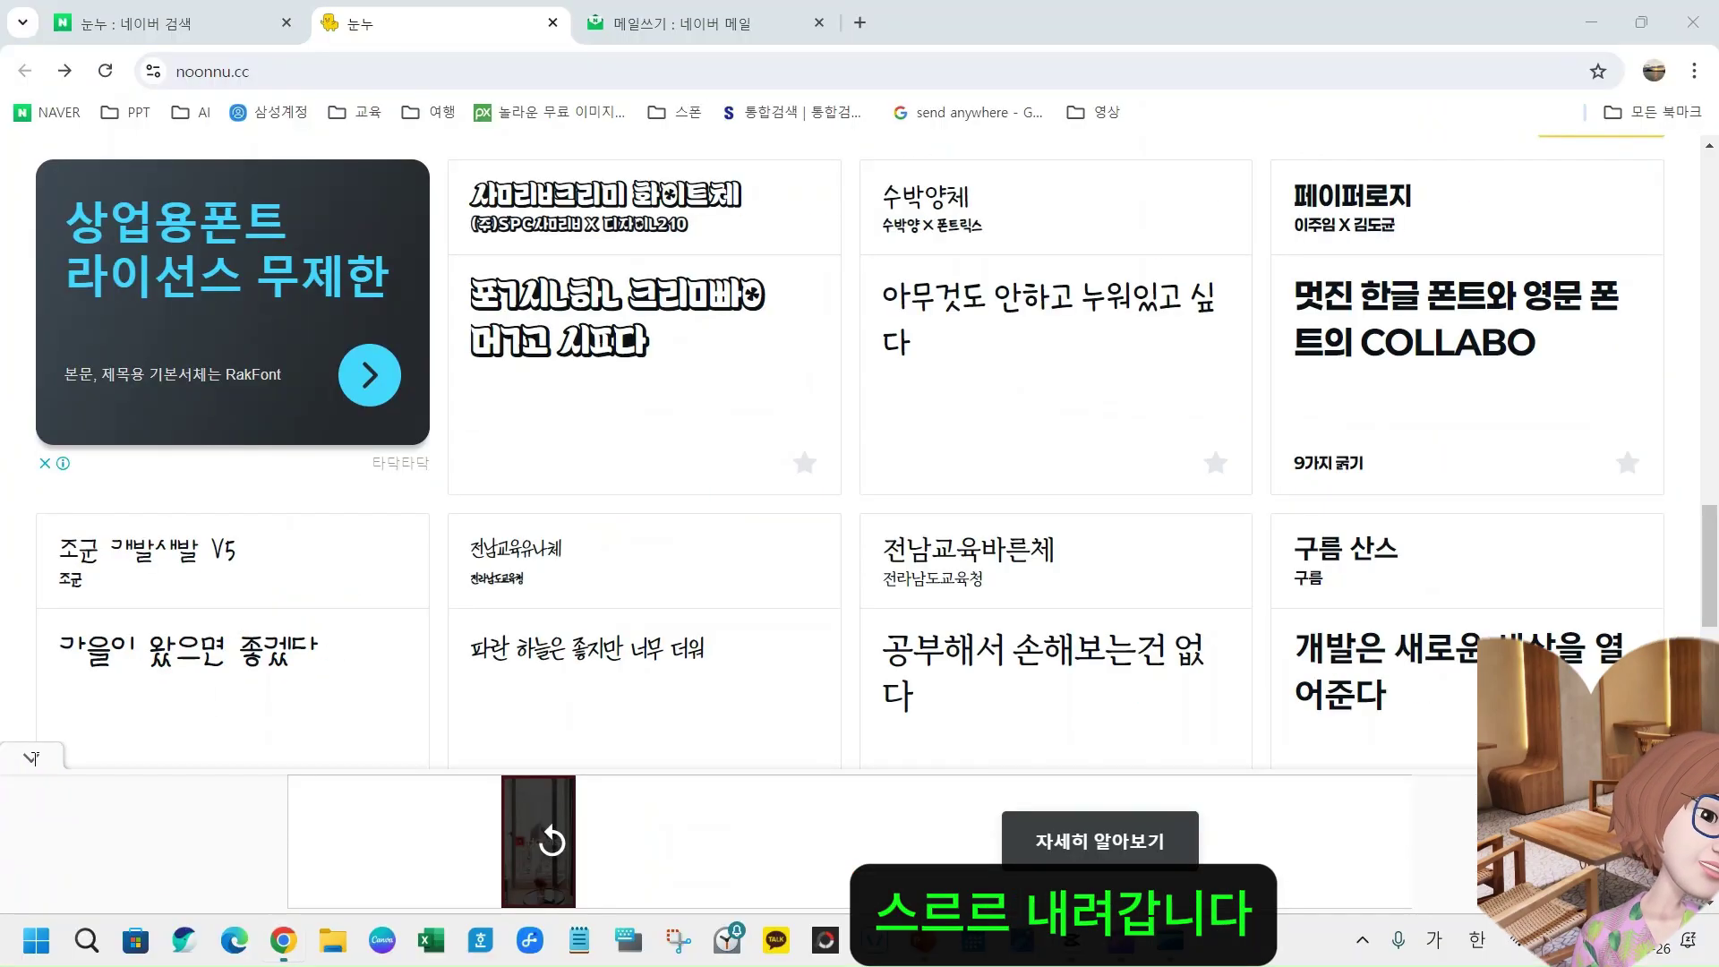
pyautogui.click(31, 761)
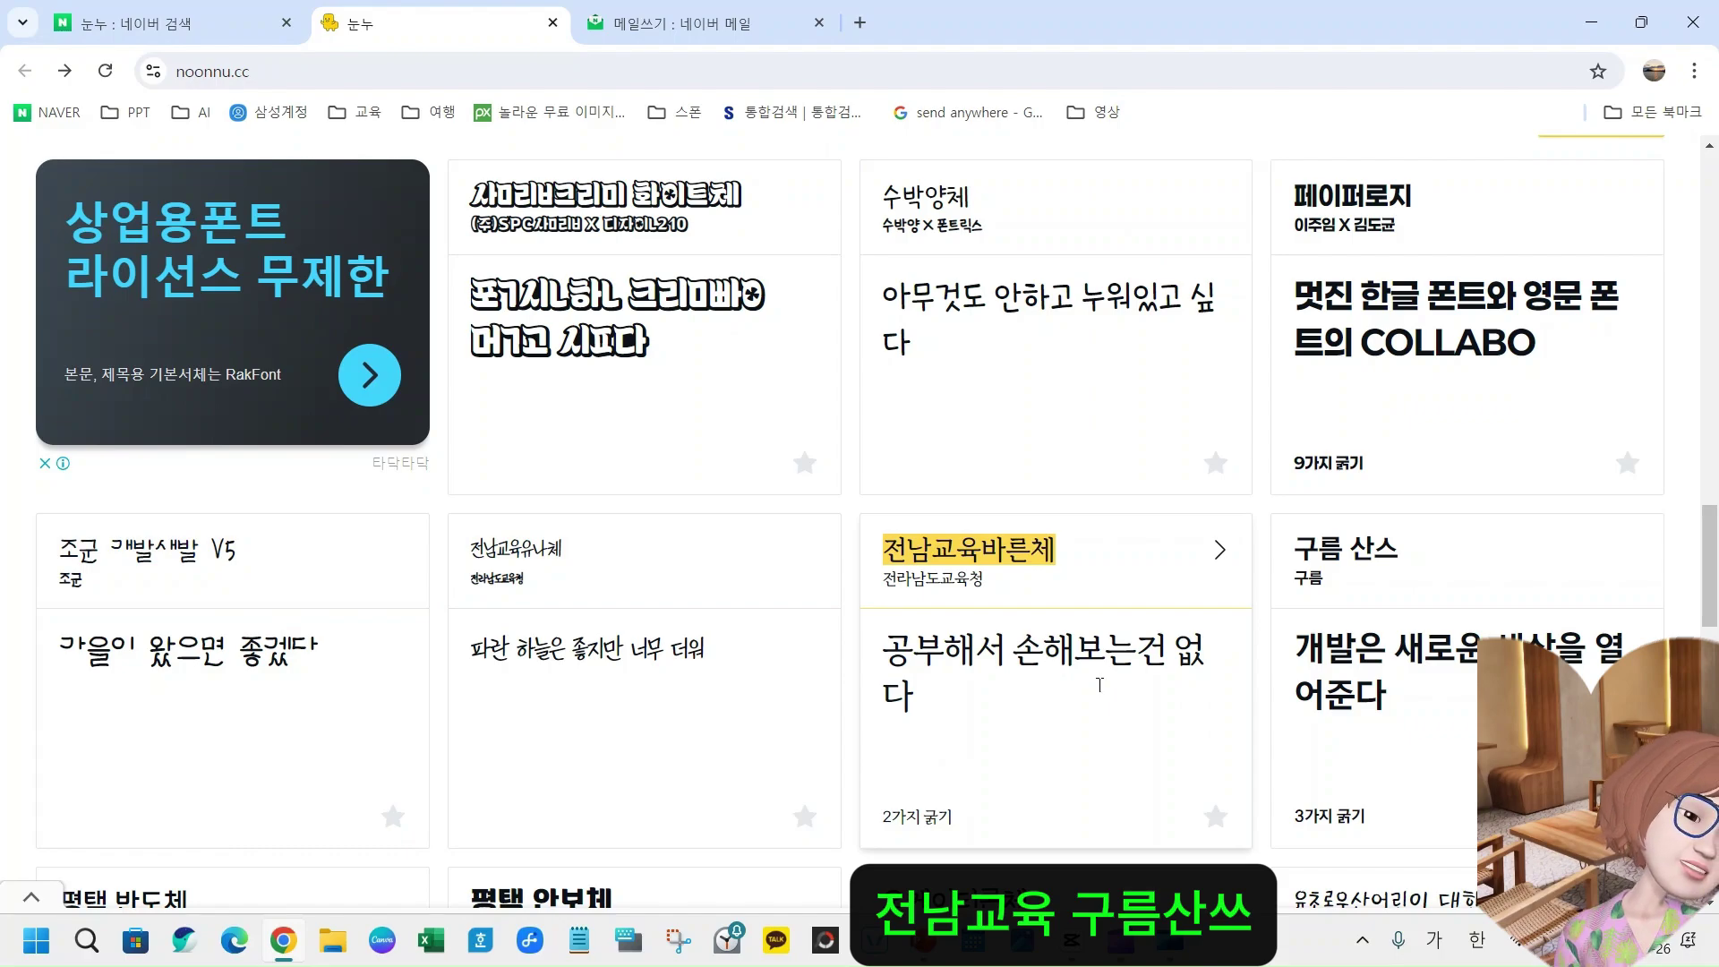
# - Look through the remaining 추천 폰트 cards to the end of the page and return to its beginning
pyautogui.scroll(-4, 1457, 640)
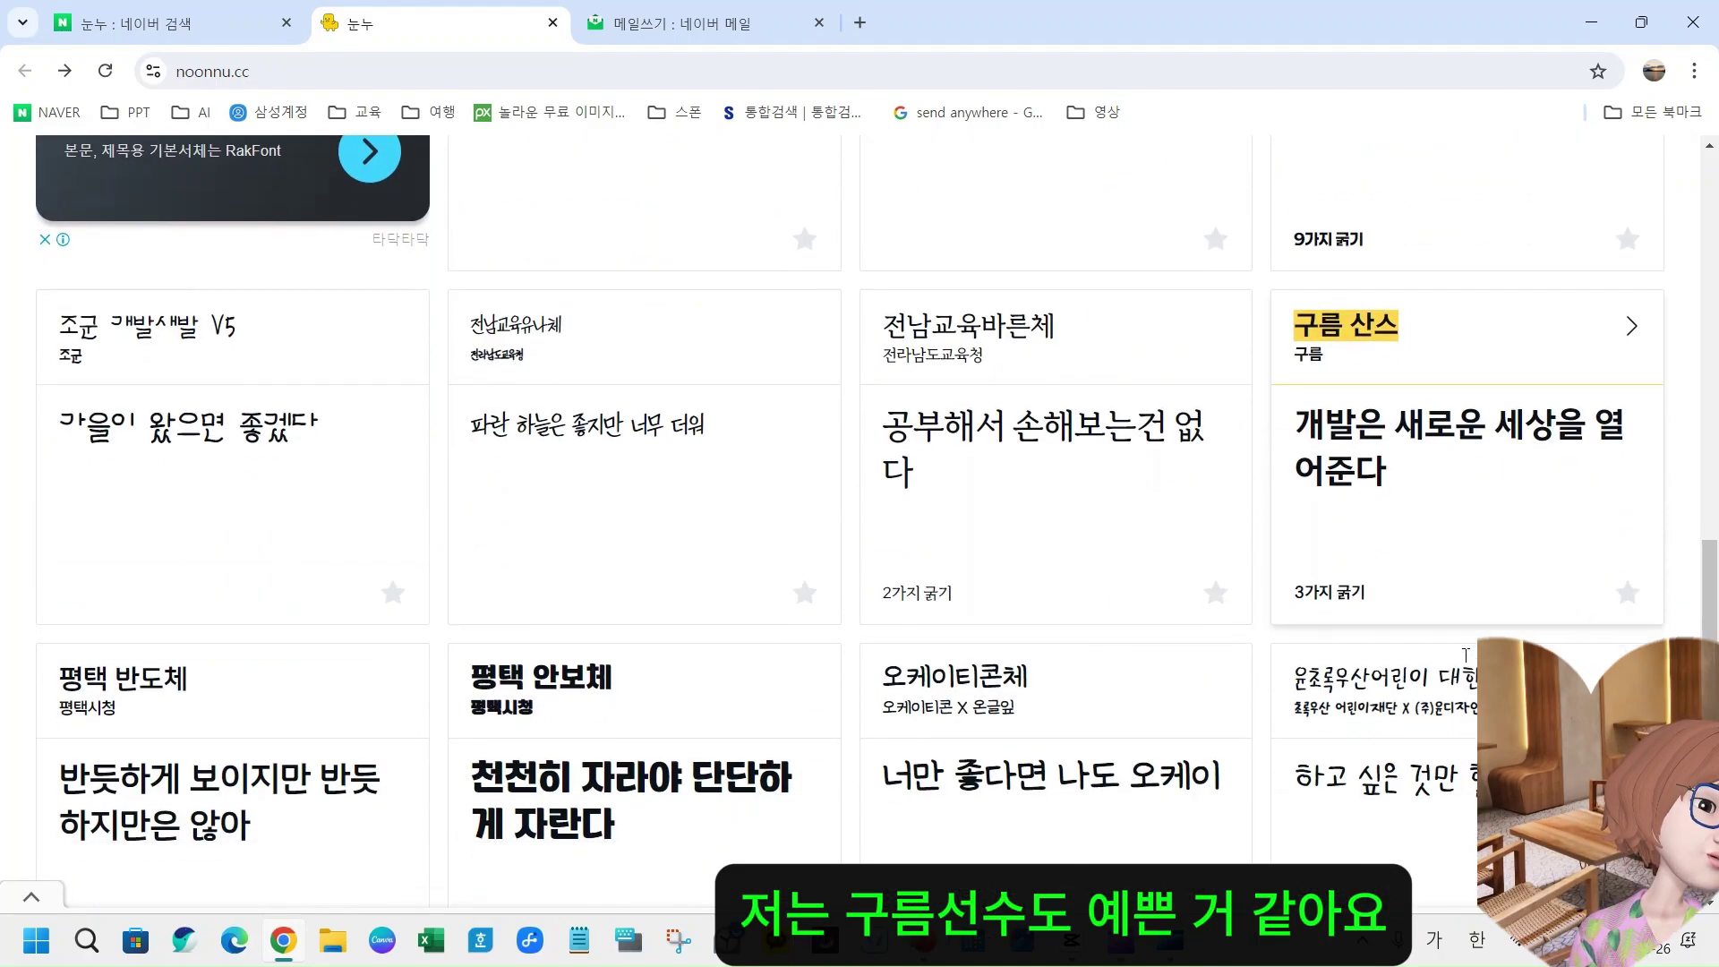
pyautogui.scroll(-12, 752, 730)
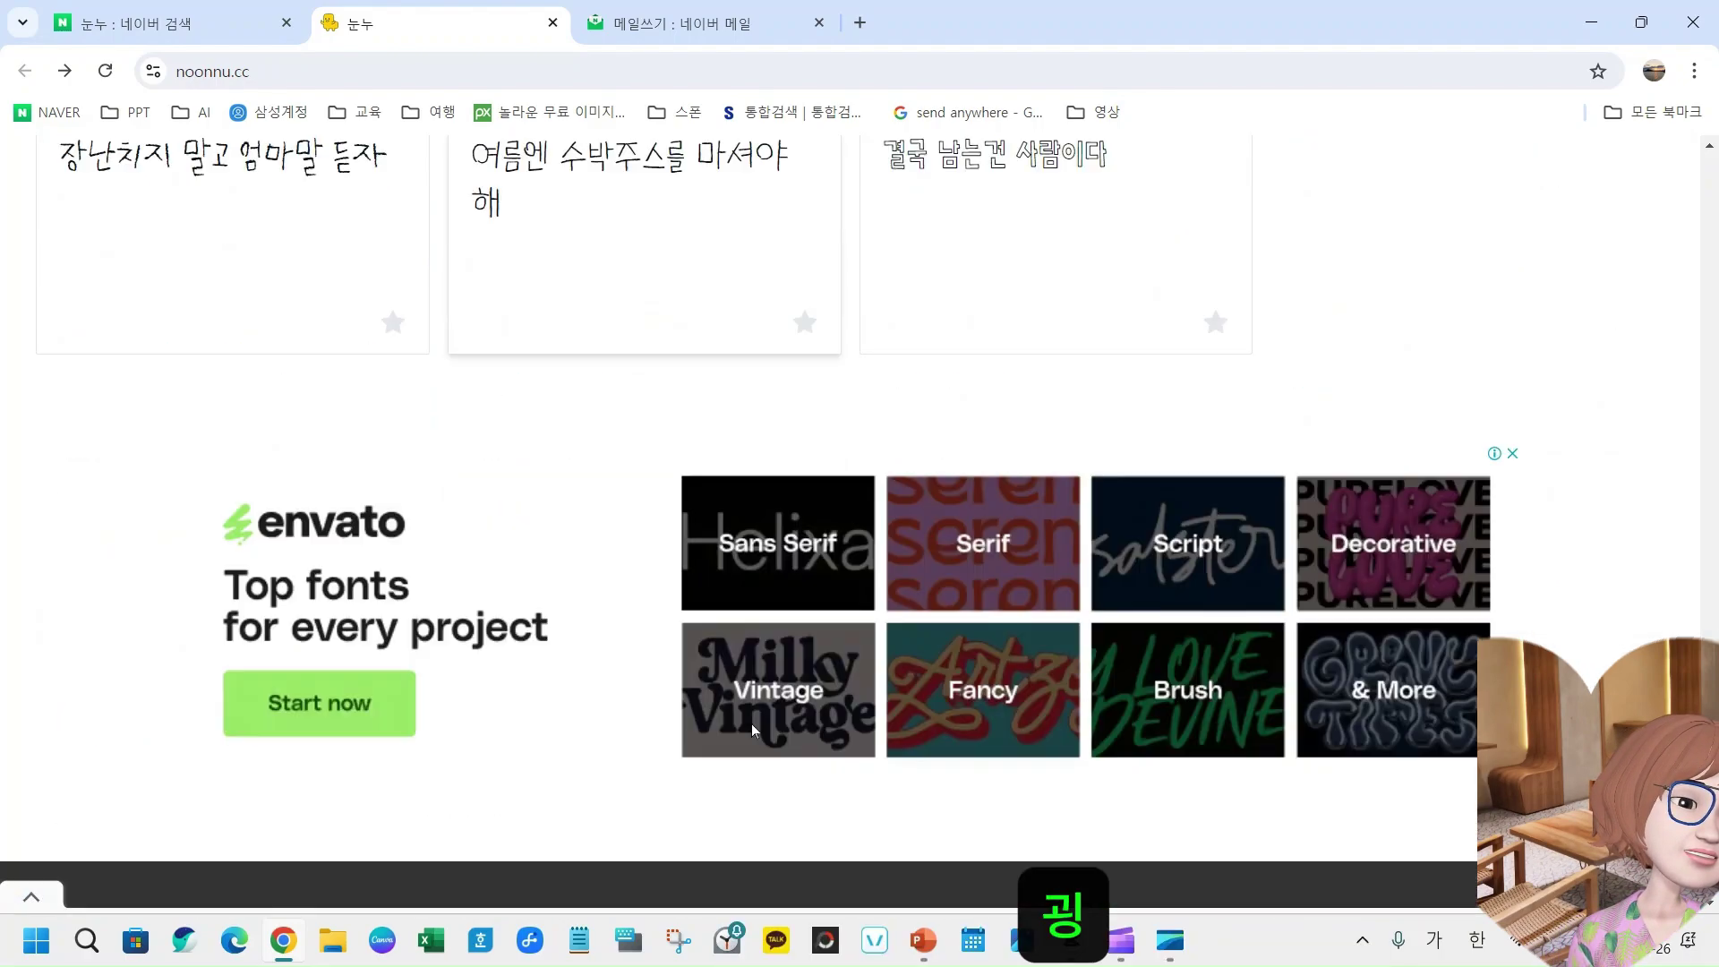
pyautogui.scroll(6, 752, 730)
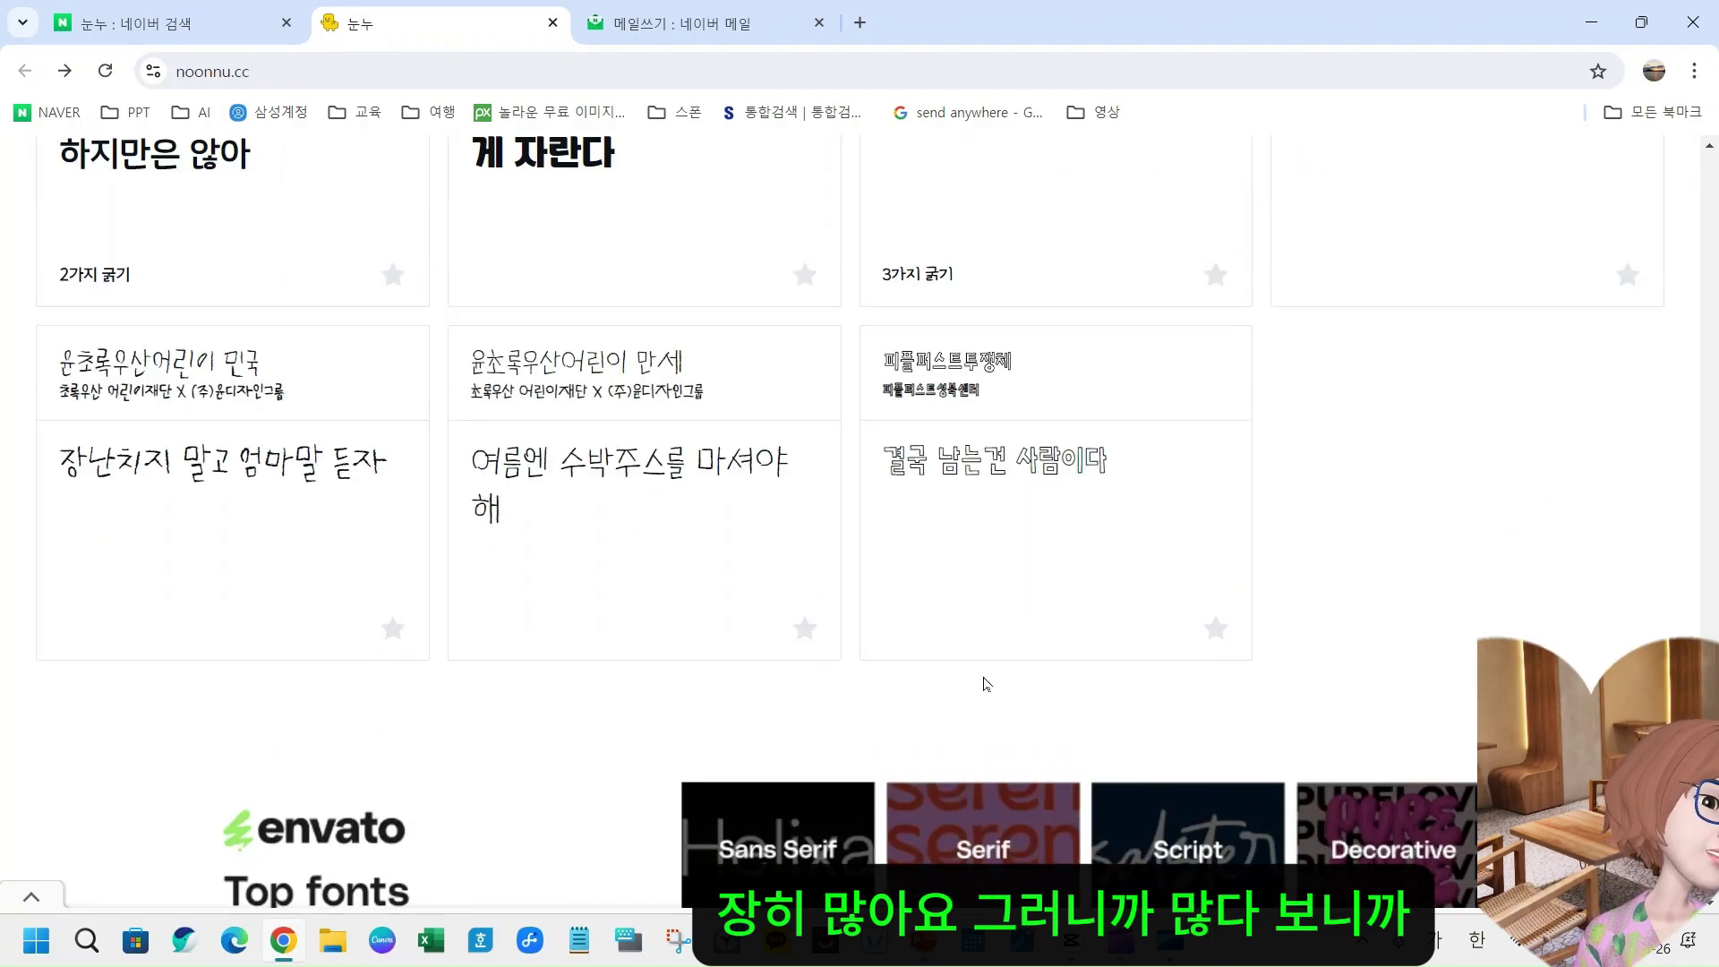
pyautogui.scroll(15, 985, 684)
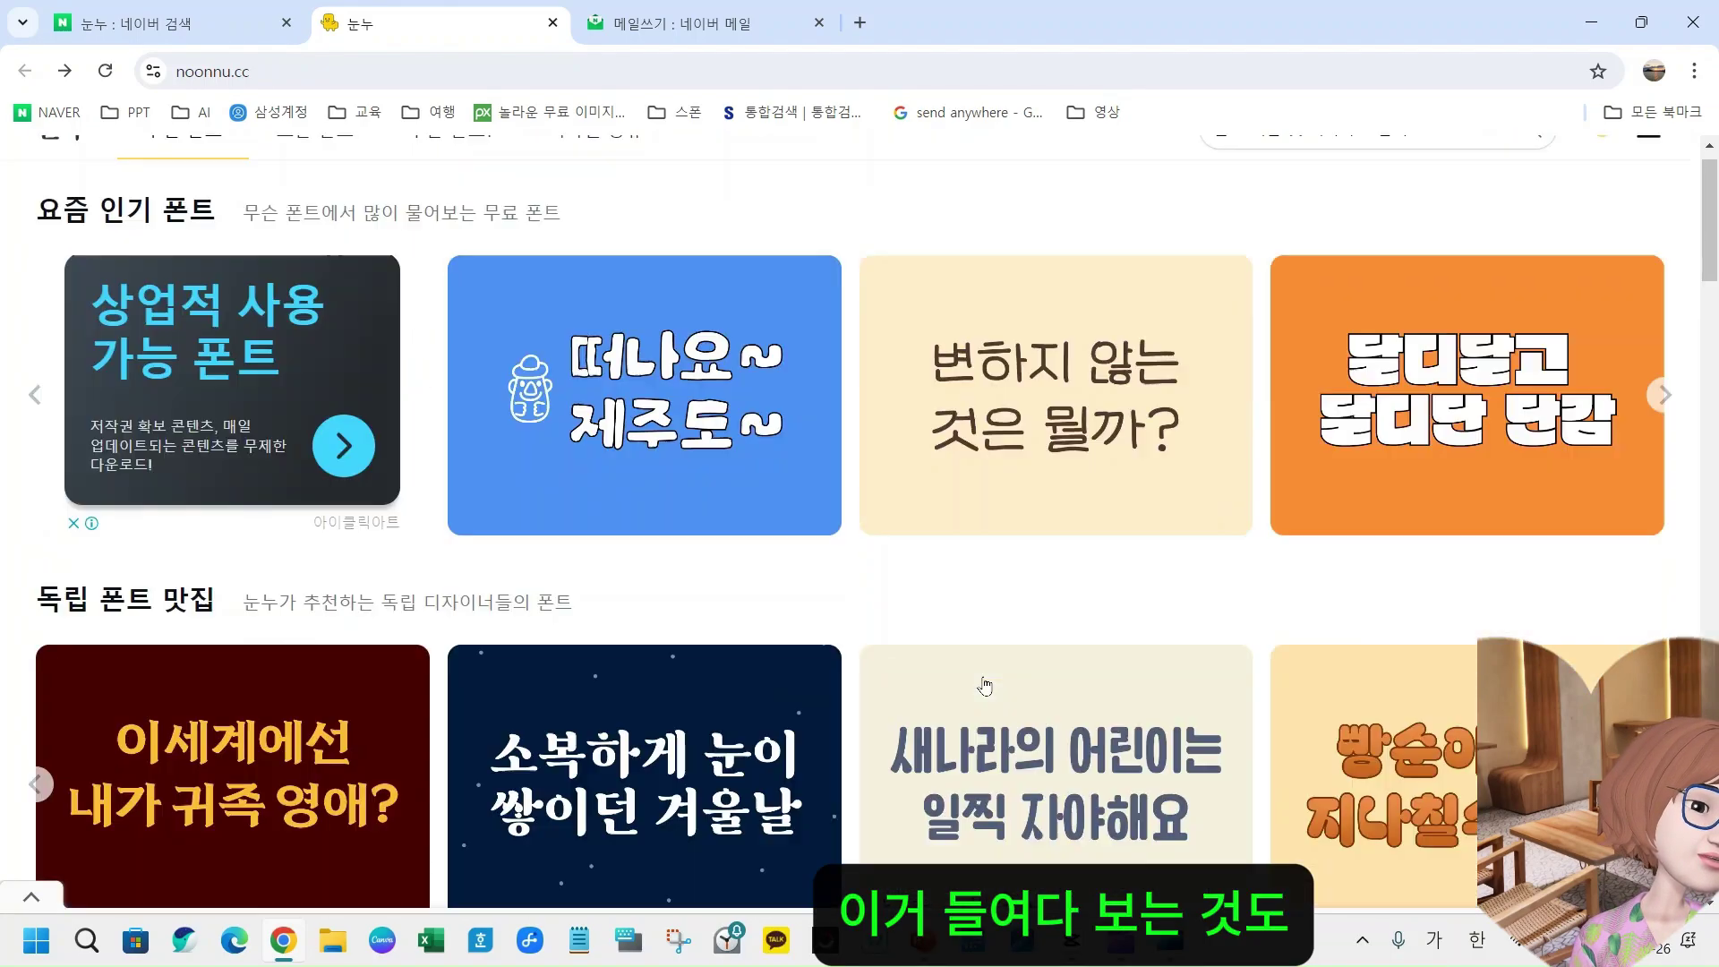
pyautogui.scroll(1, 984, 685)
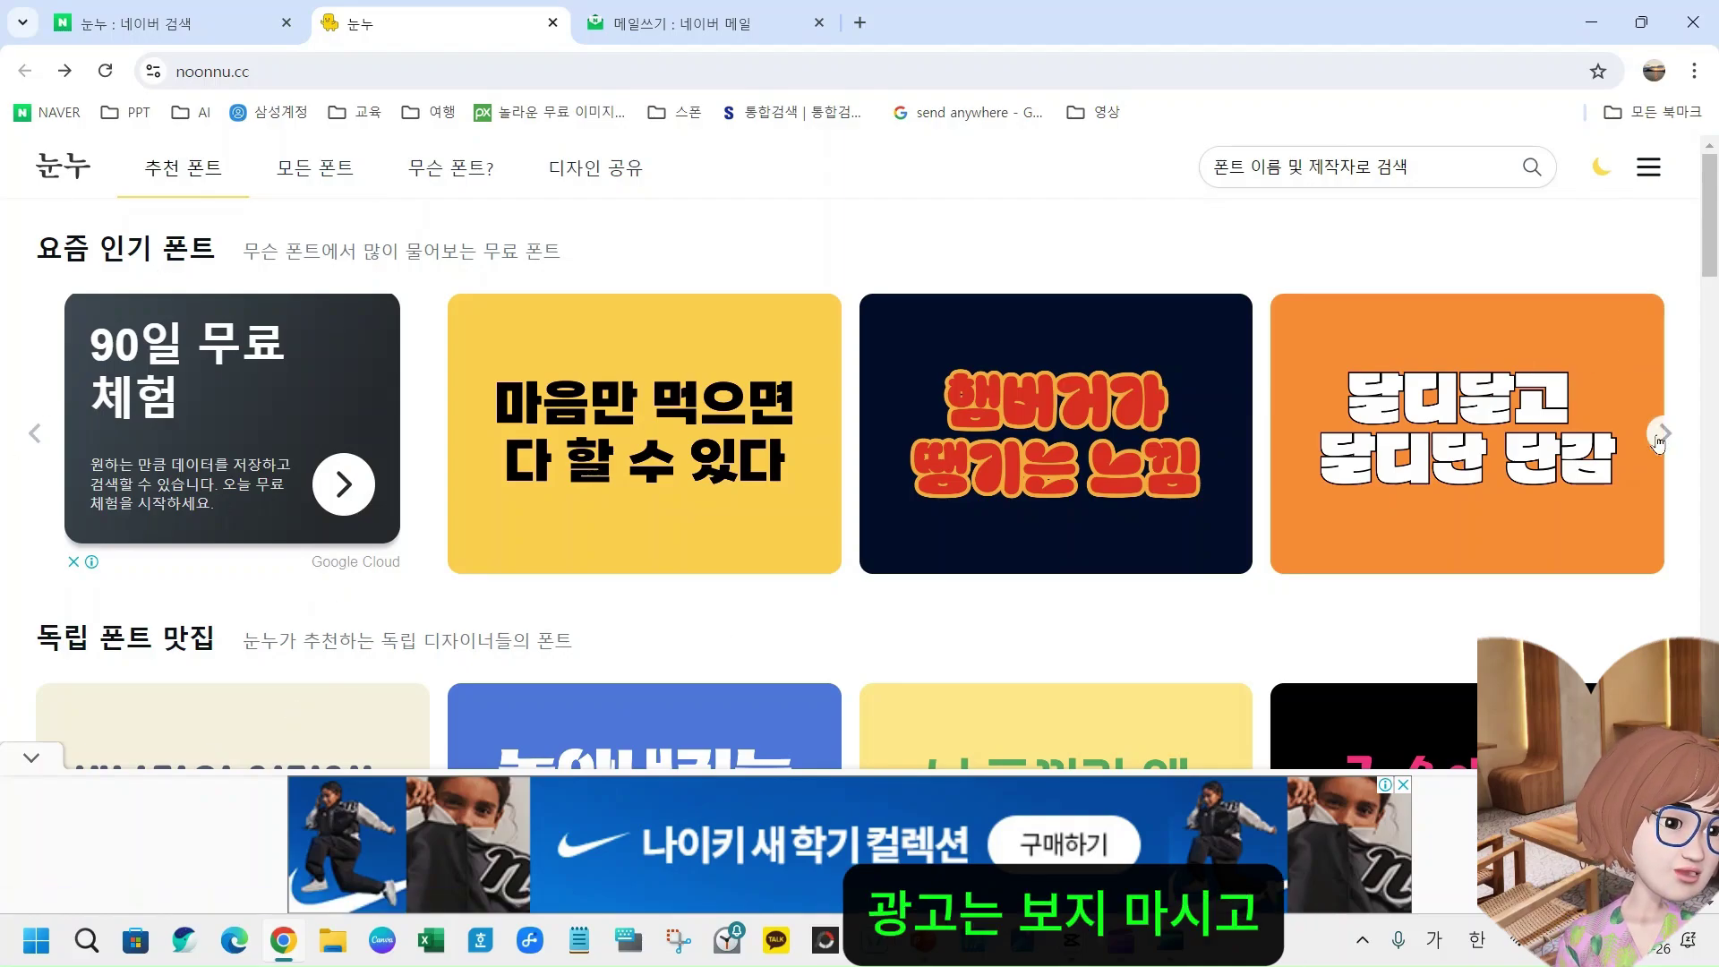
# - Browse the sample cards in the 요즘 인기 폰트 and 독립 폰트 맛집 carousels
pyautogui.click(1661, 436)
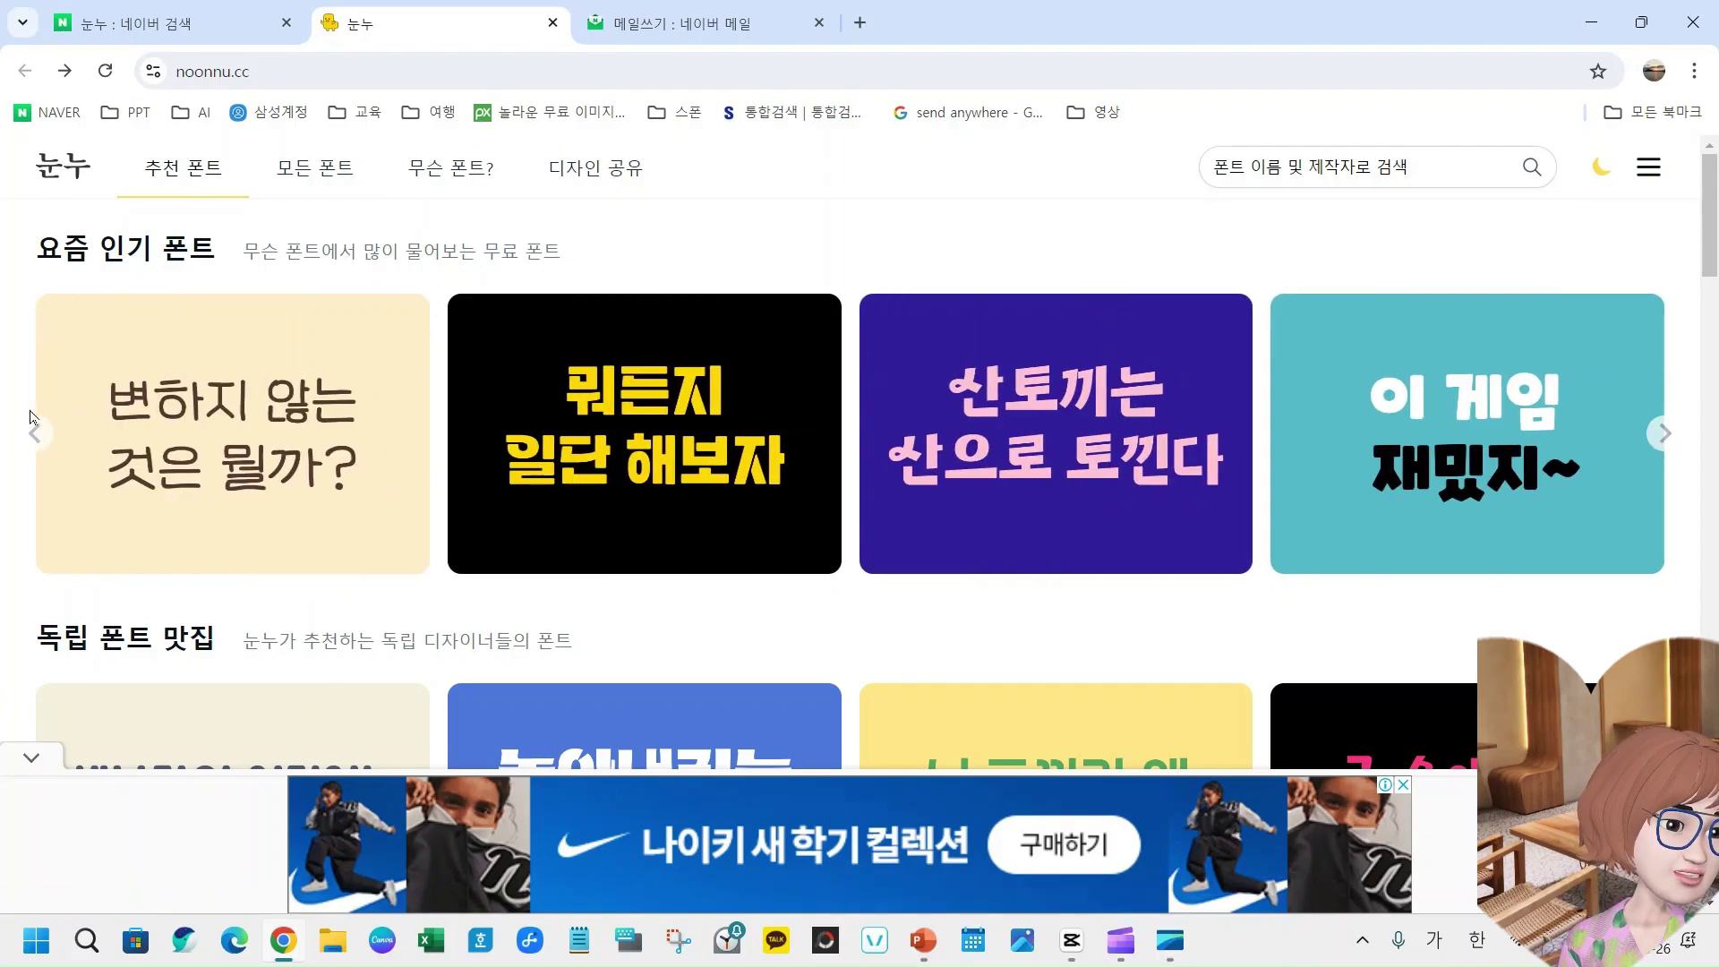
pyautogui.click(34, 436)
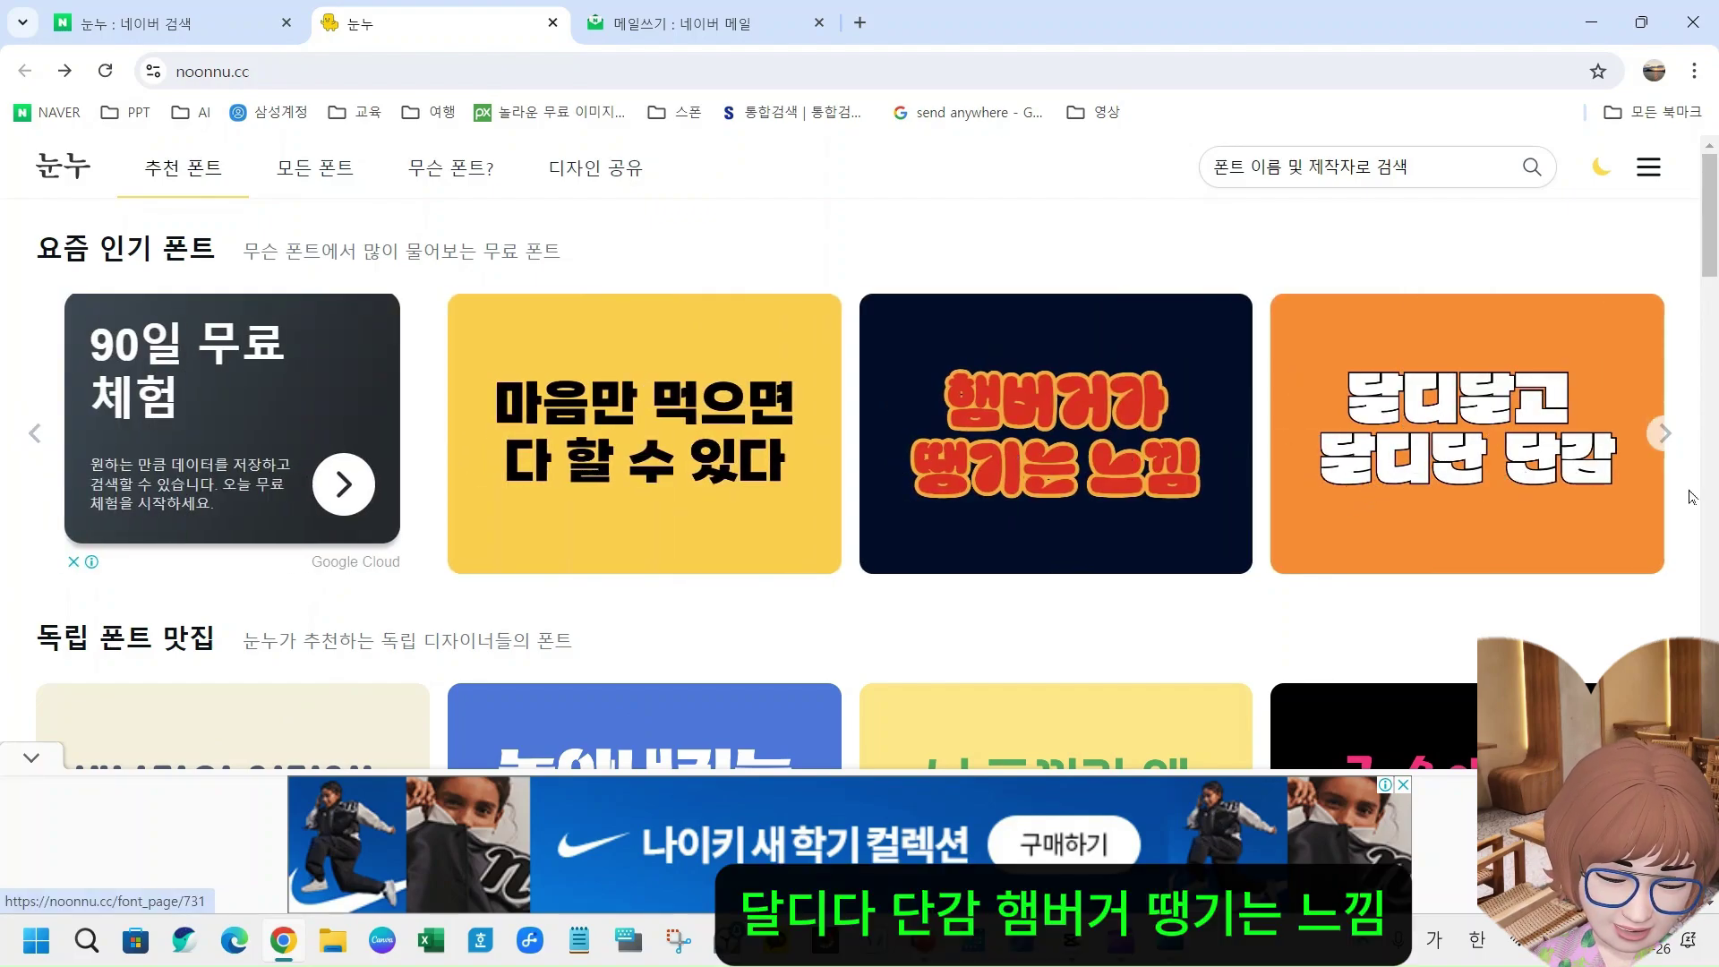
pyautogui.click(1665, 435)
pyautogui.click(1667, 438)
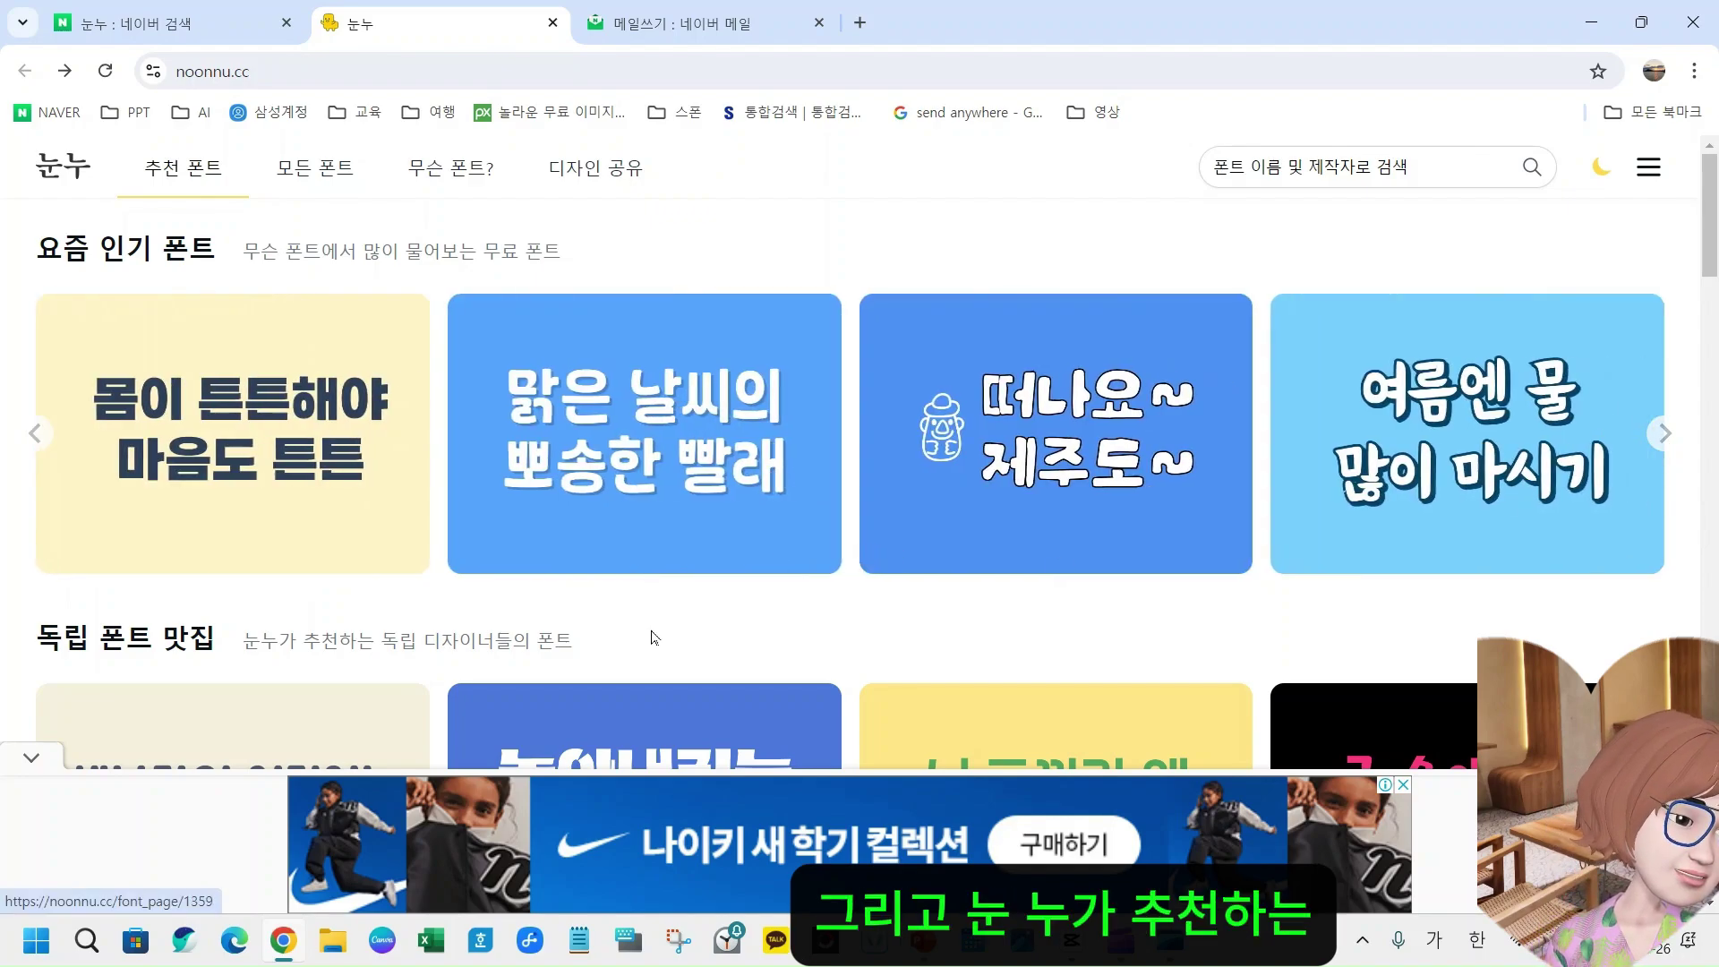
pyautogui.scroll(-2, 377, 671)
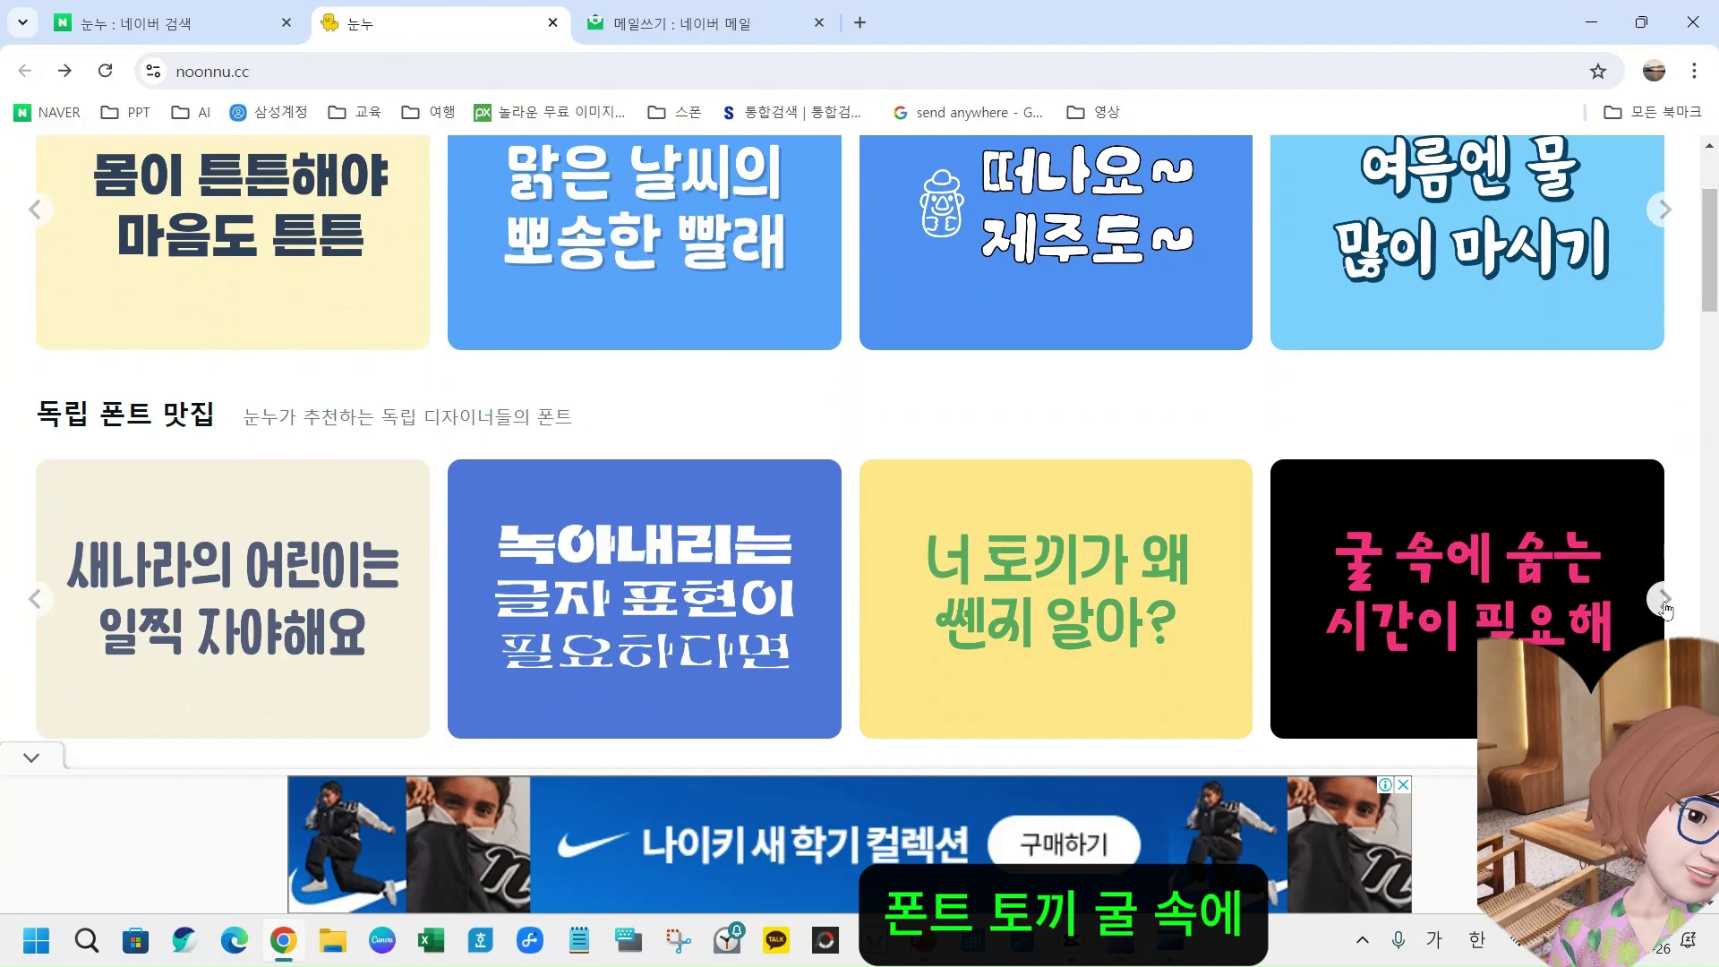
pyautogui.click(1662, 608)
pyautogui.click(1664, 599)
# - Browse the newly added fonts in the 신규 폰트 carousel
pyautogui.scroll(-5, 1666, 610)
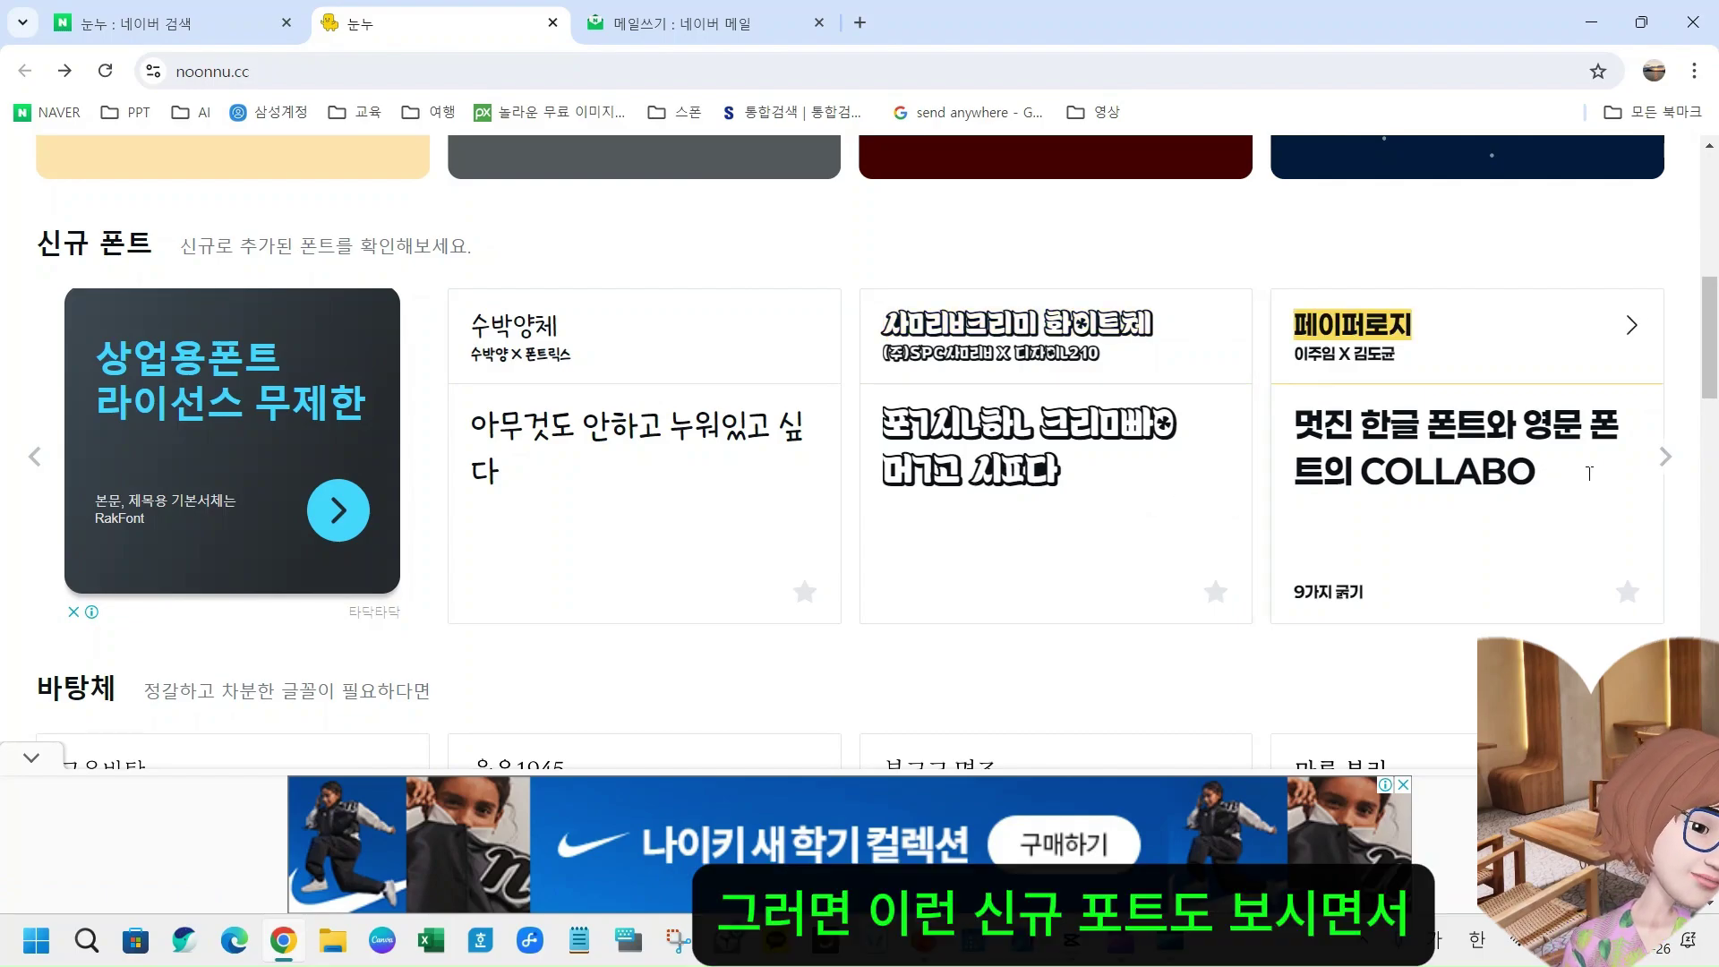
pyautogui.click(1663, 461)
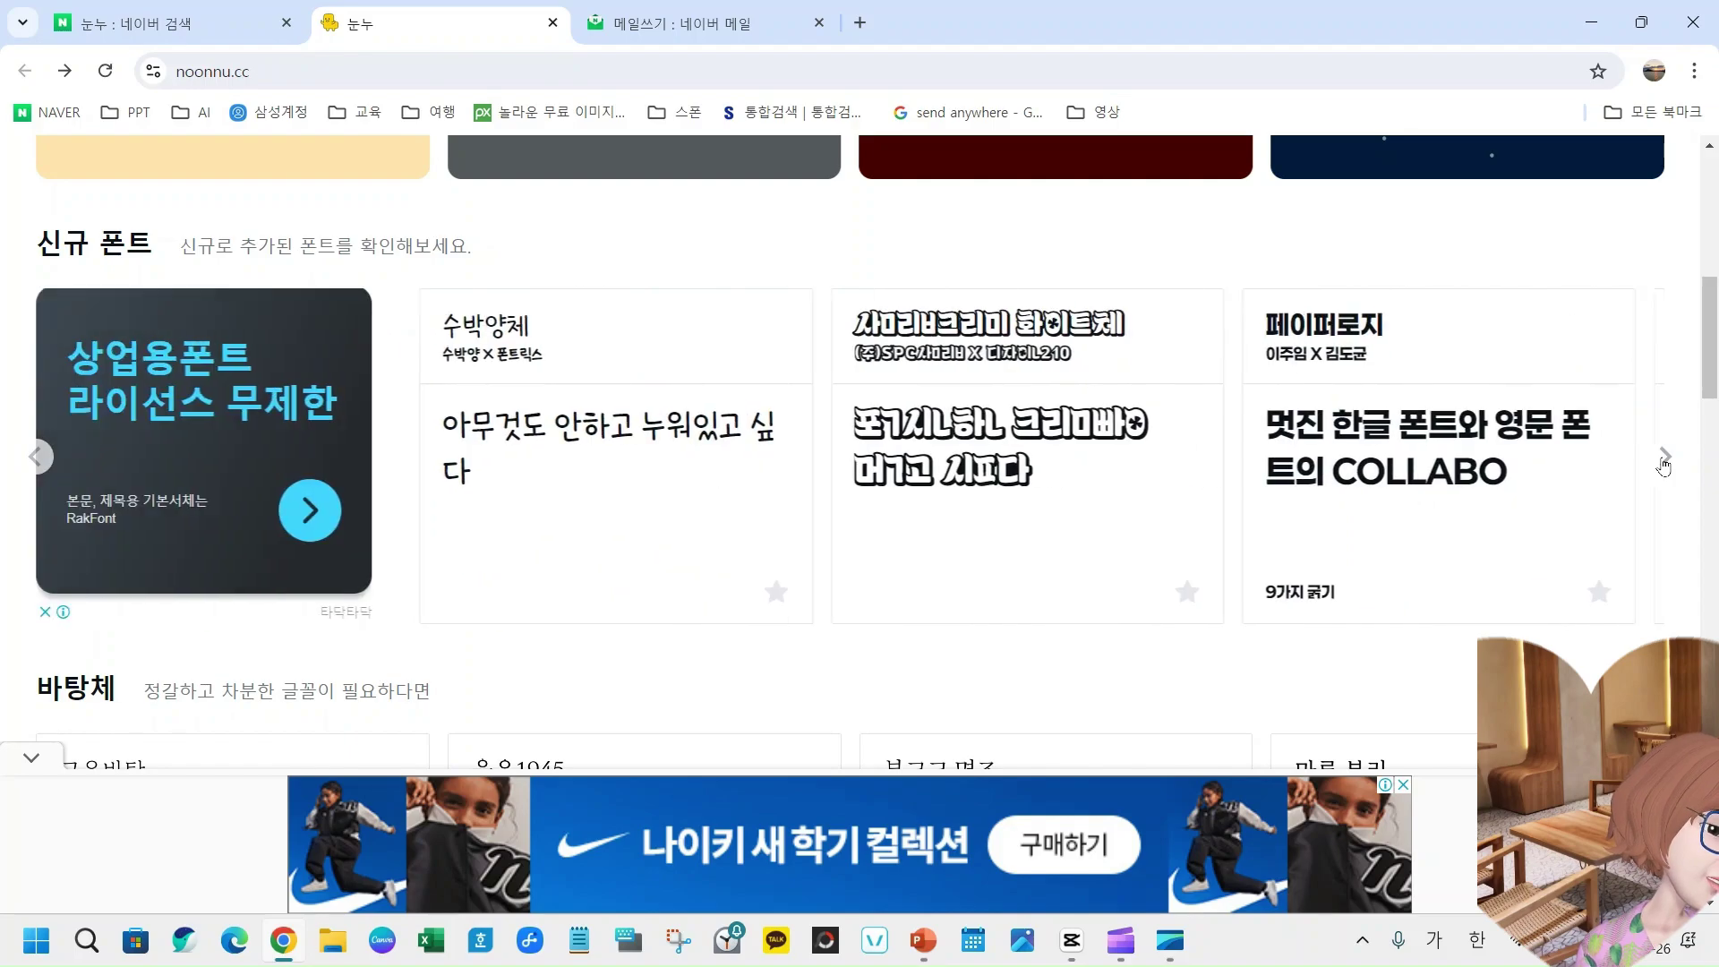
pyautogui.click(1662, 461)
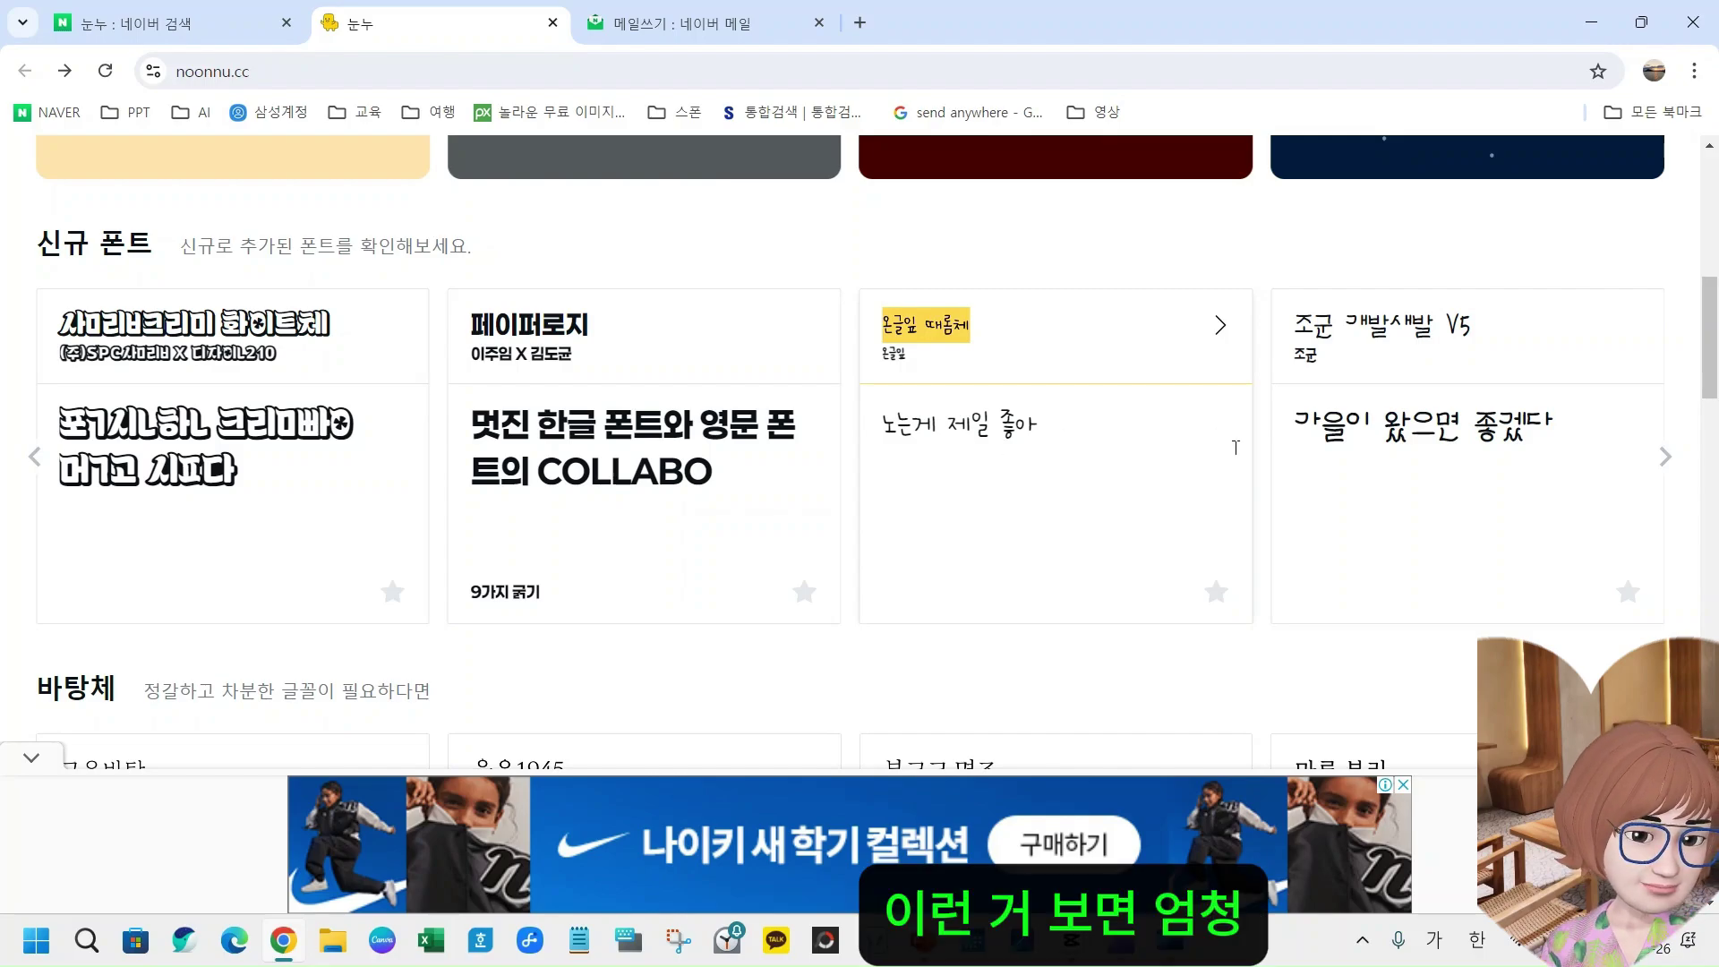
pyautogui.click(1665, 461)
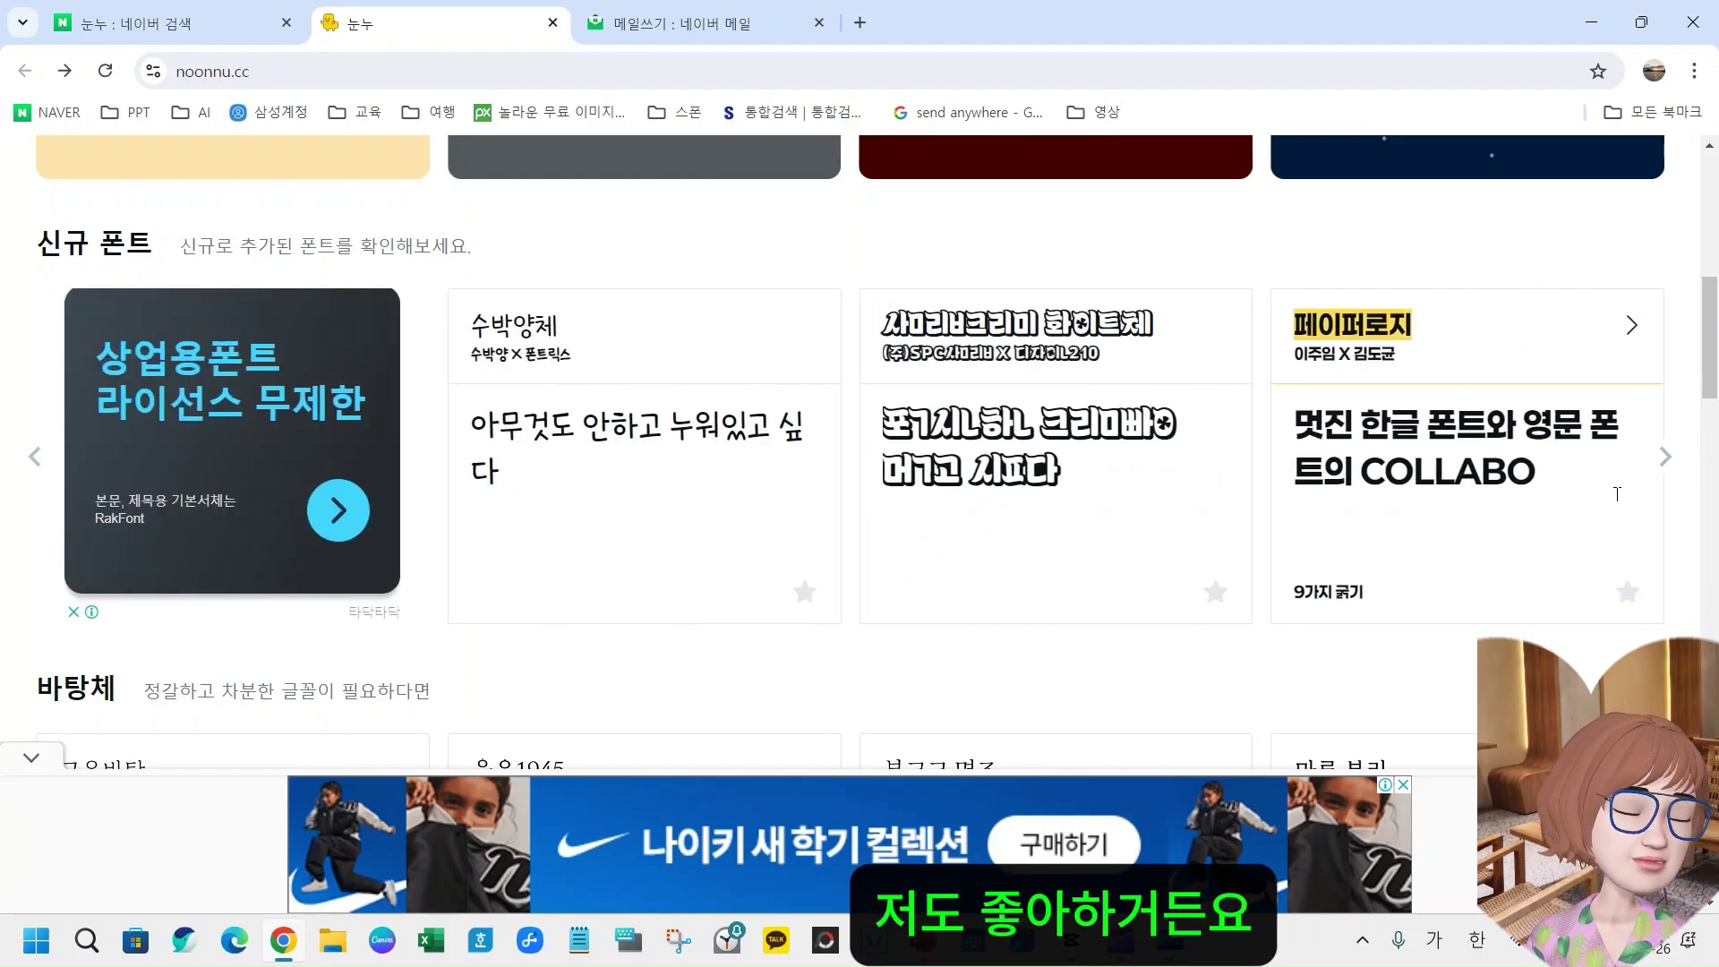
# - Open the 구름 산스 font page from 추천 폰트, review its weight previews and license text, and return to the font list
pyautogui.scroll(-5, 1127, 607)
pyautogui.scroll(-6, 1127, 607)
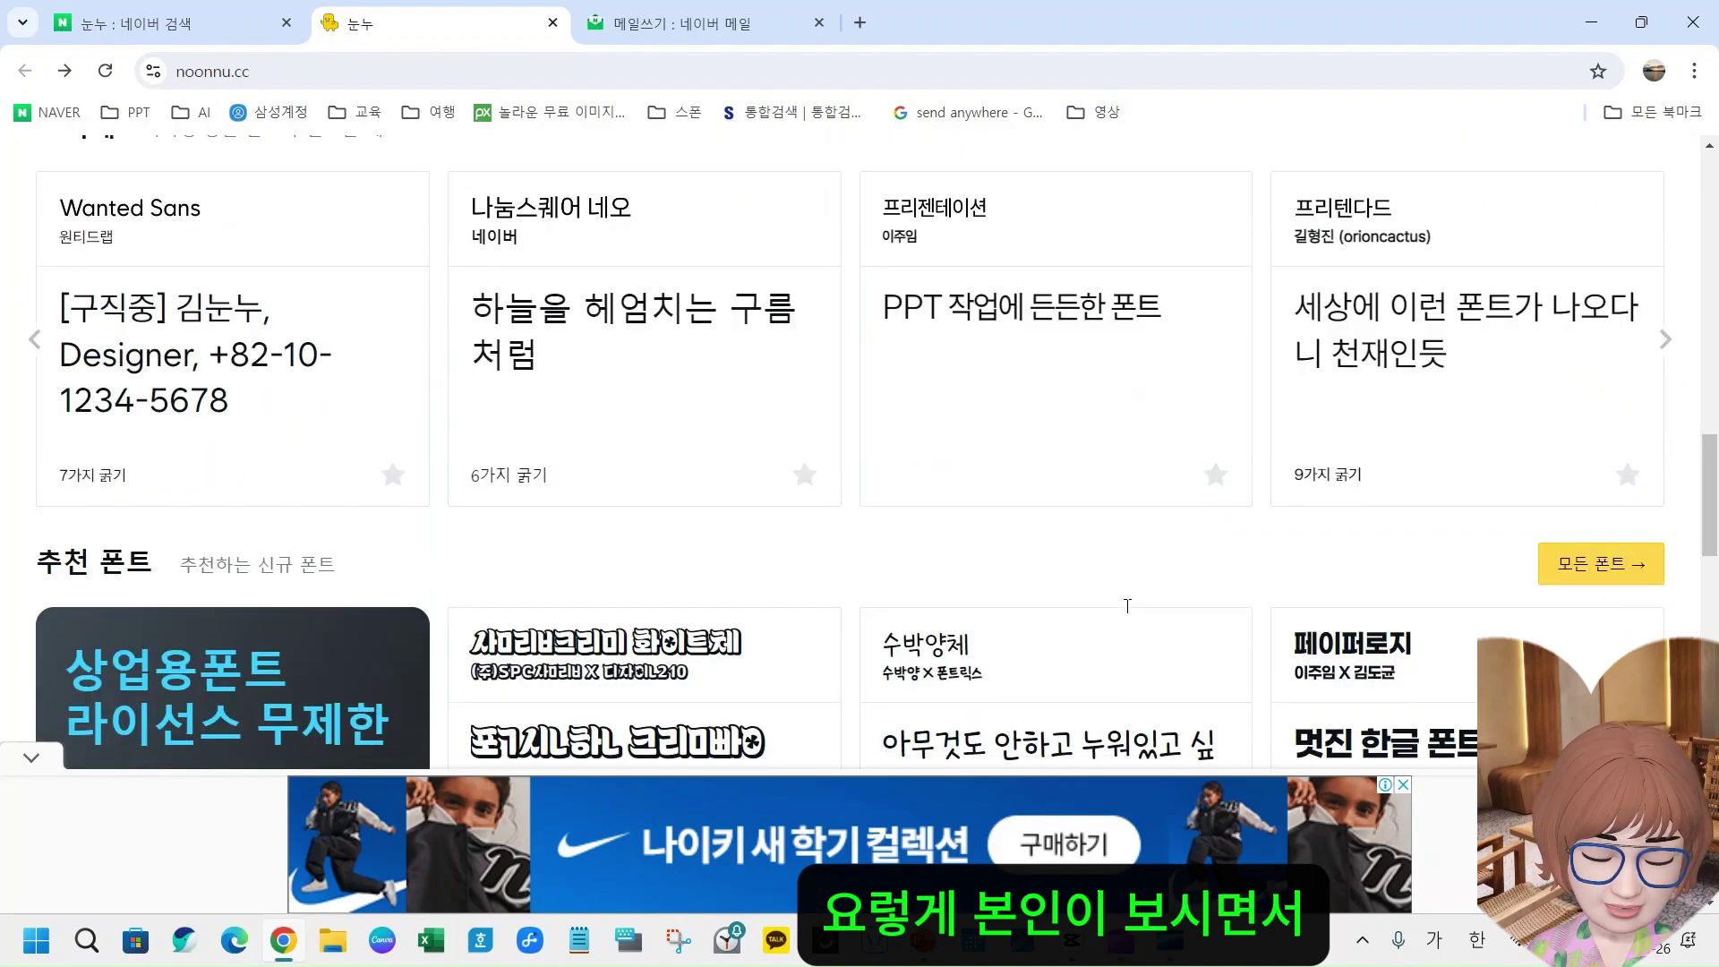
pyautogui.scroll(-3, 1122, 520)
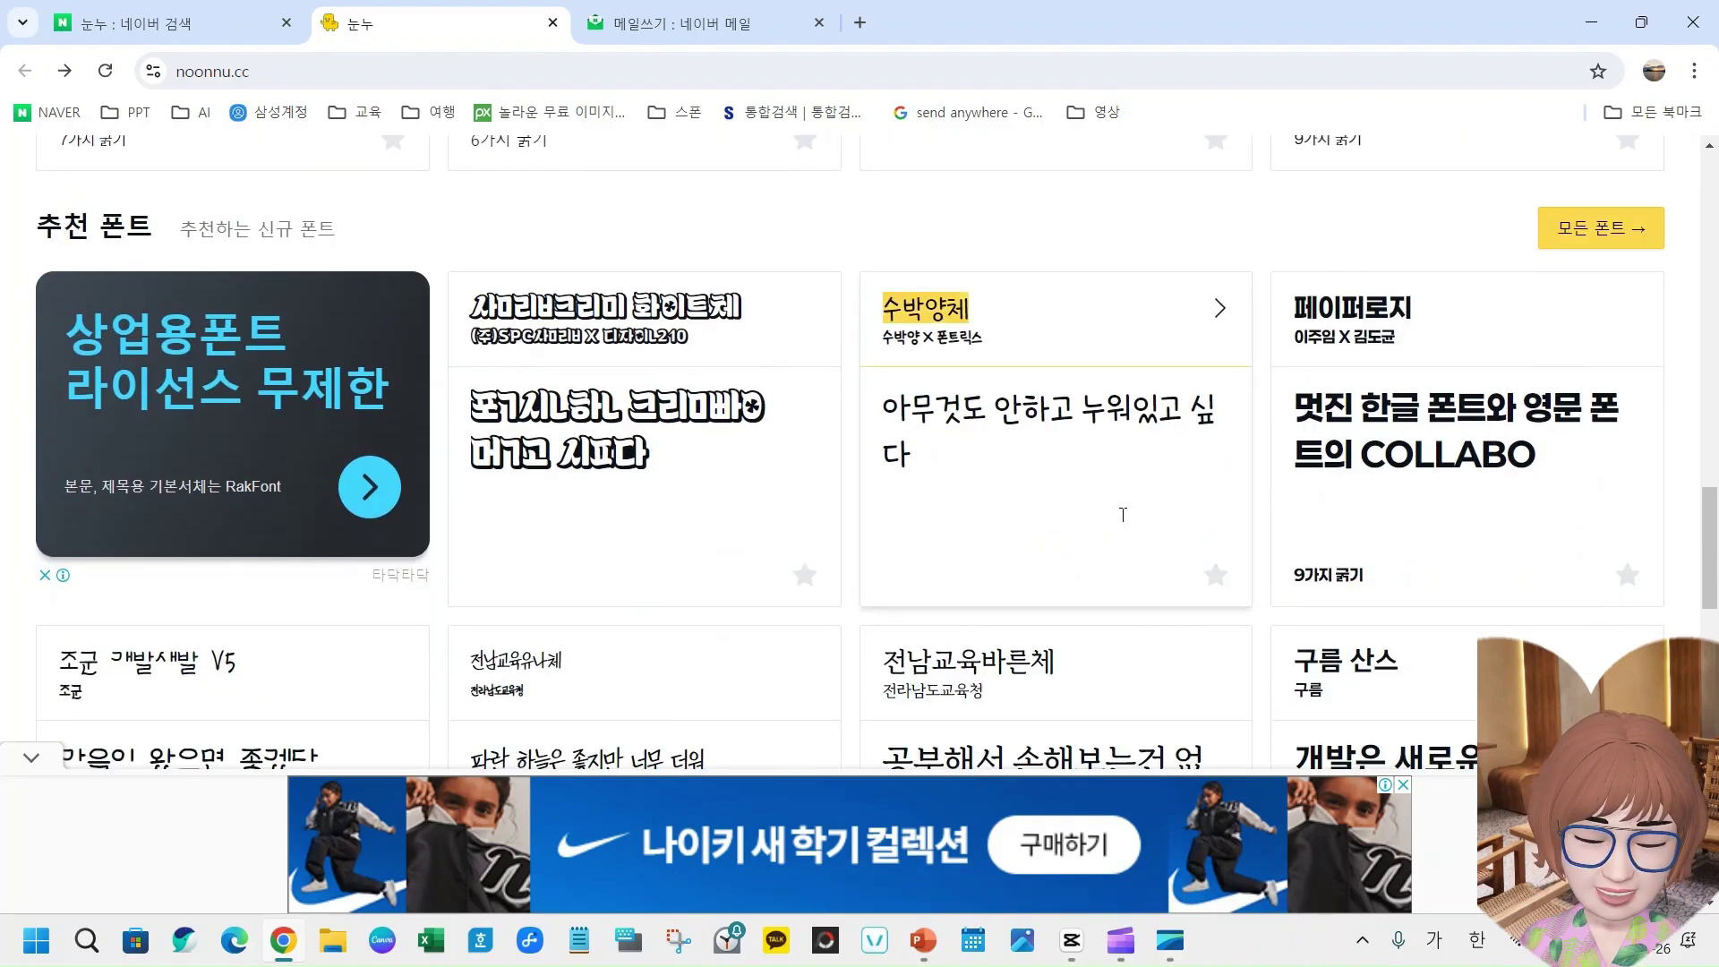
pyautogui.scroll(-4, 1122, 515)
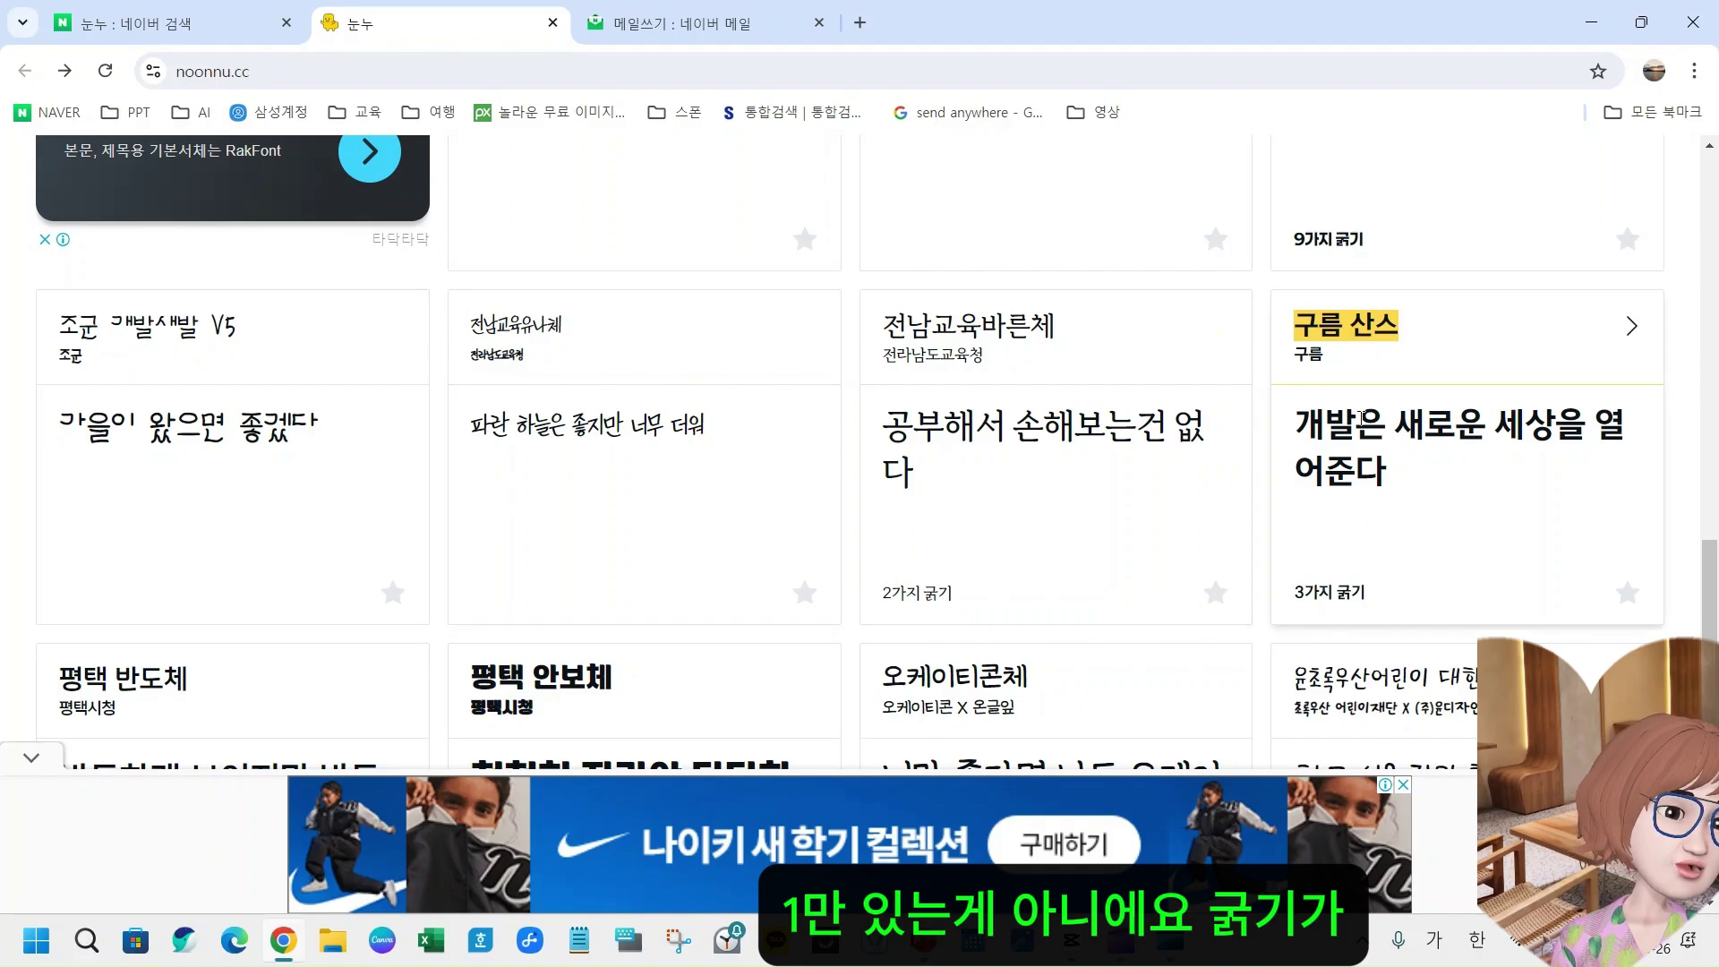
pyautogui.click(1355, 325)
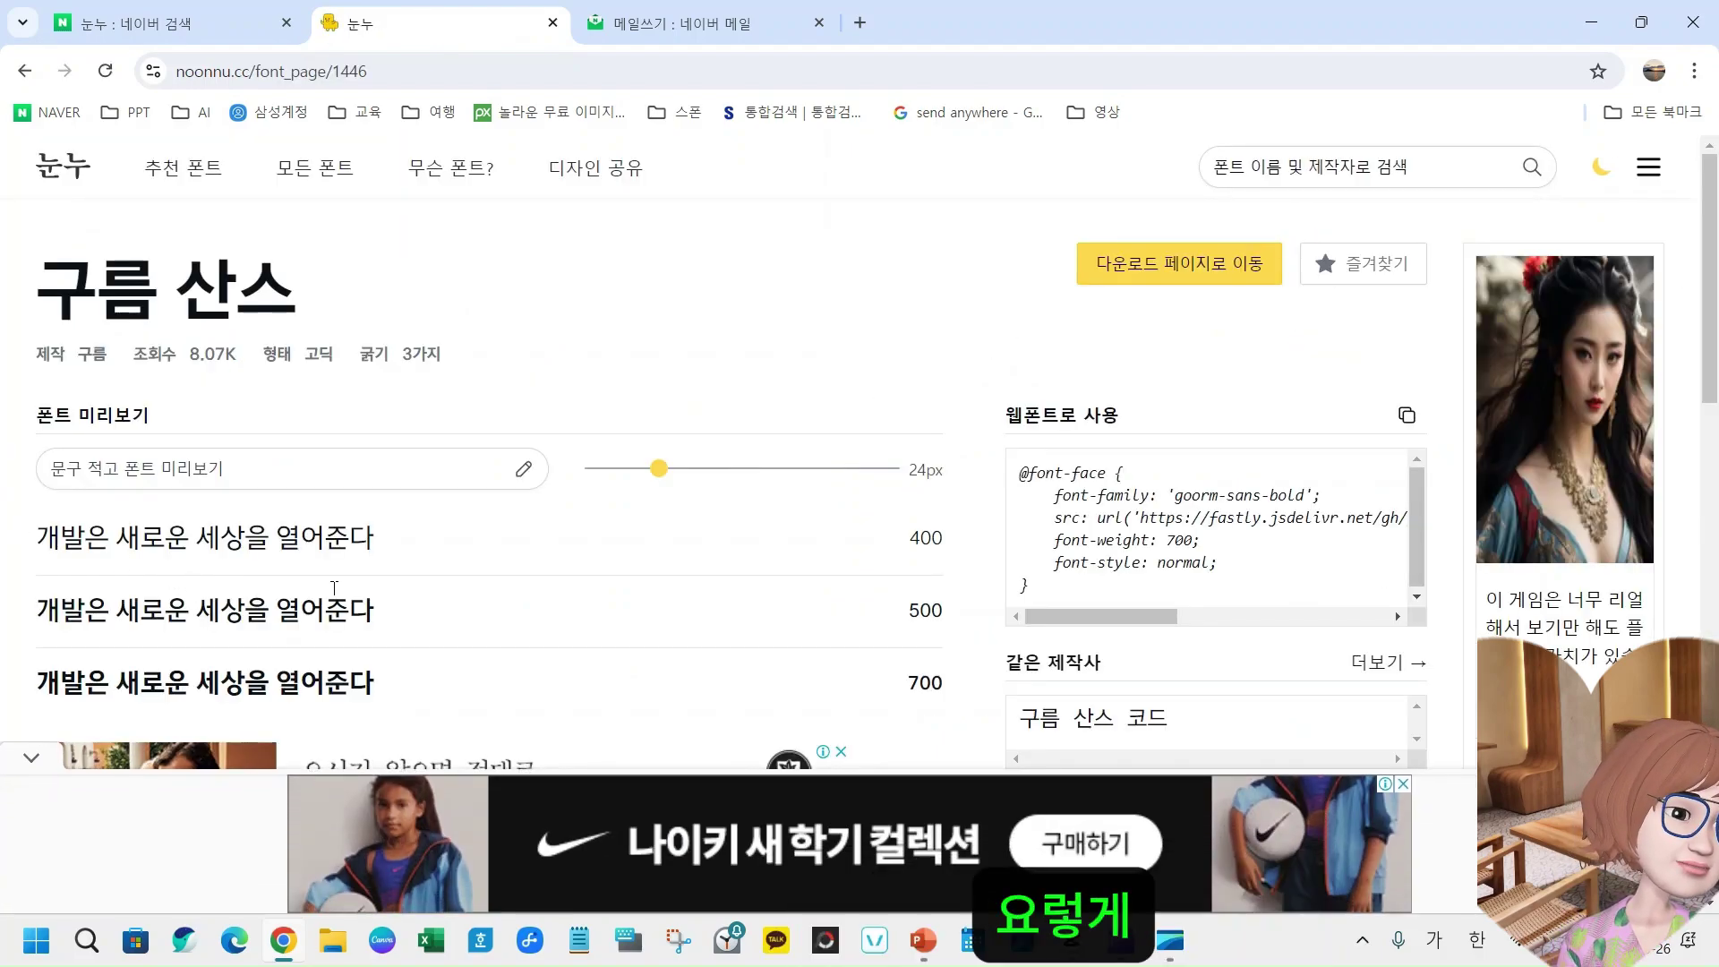
pyautogui.scroll(-4, 560, 665)
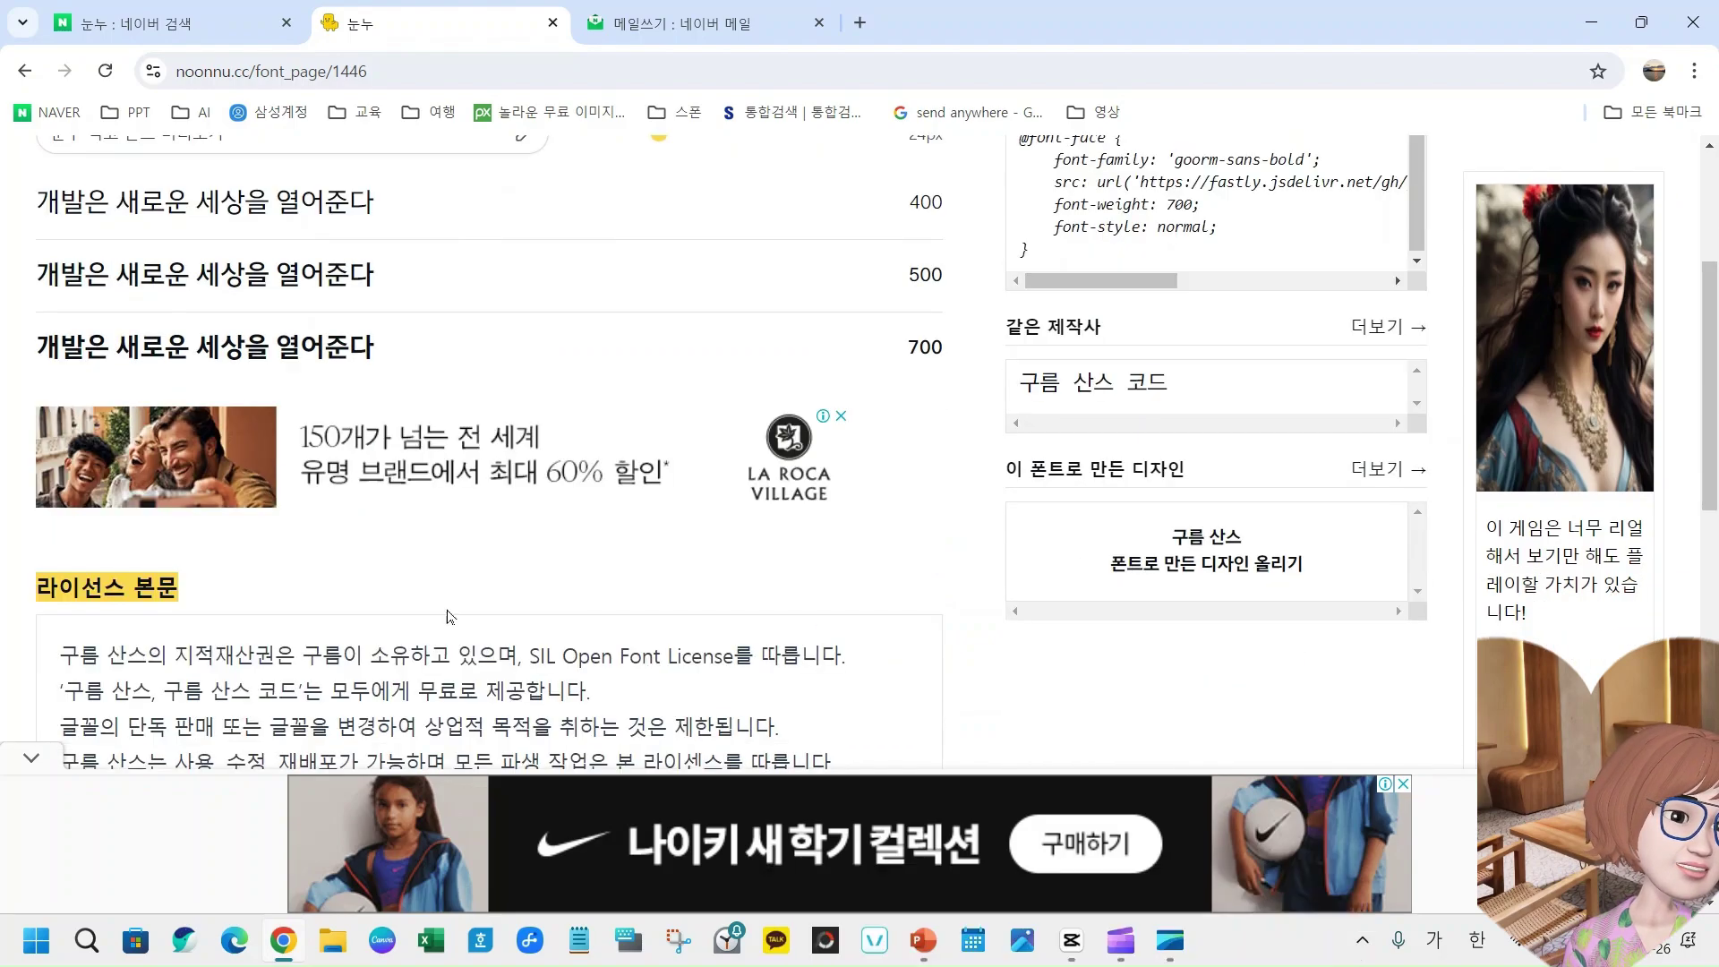
pyautogui.scroll(4, 405, 591)
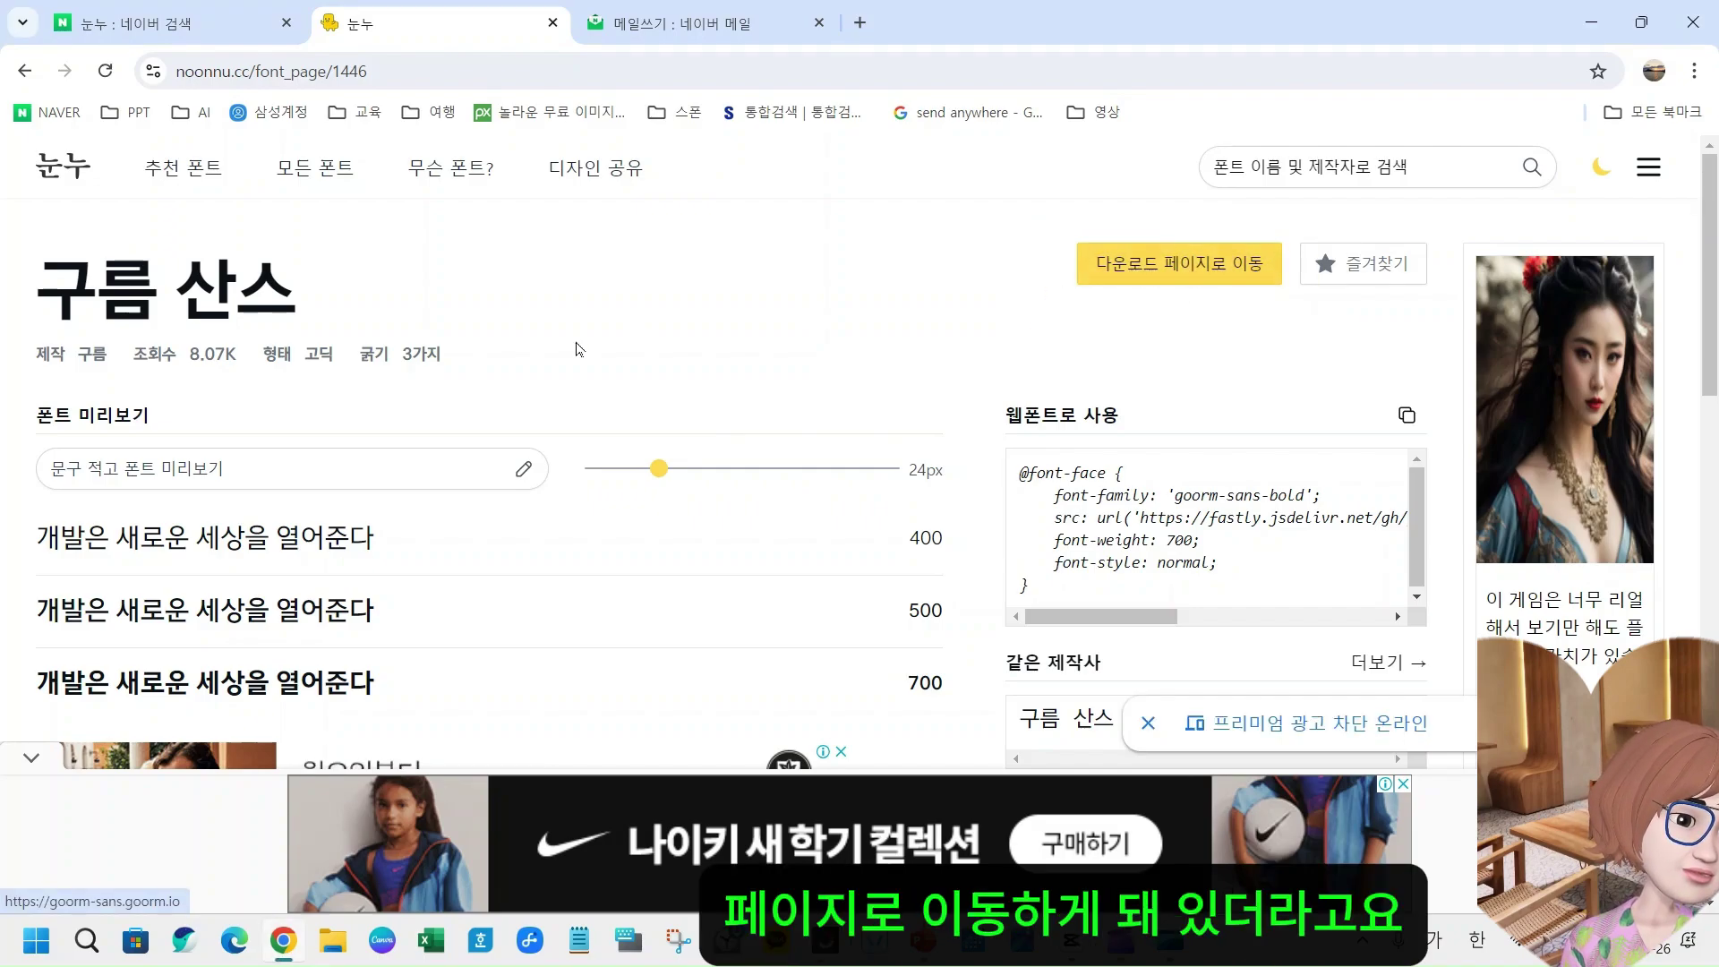
pyautogui.click(24, 71)
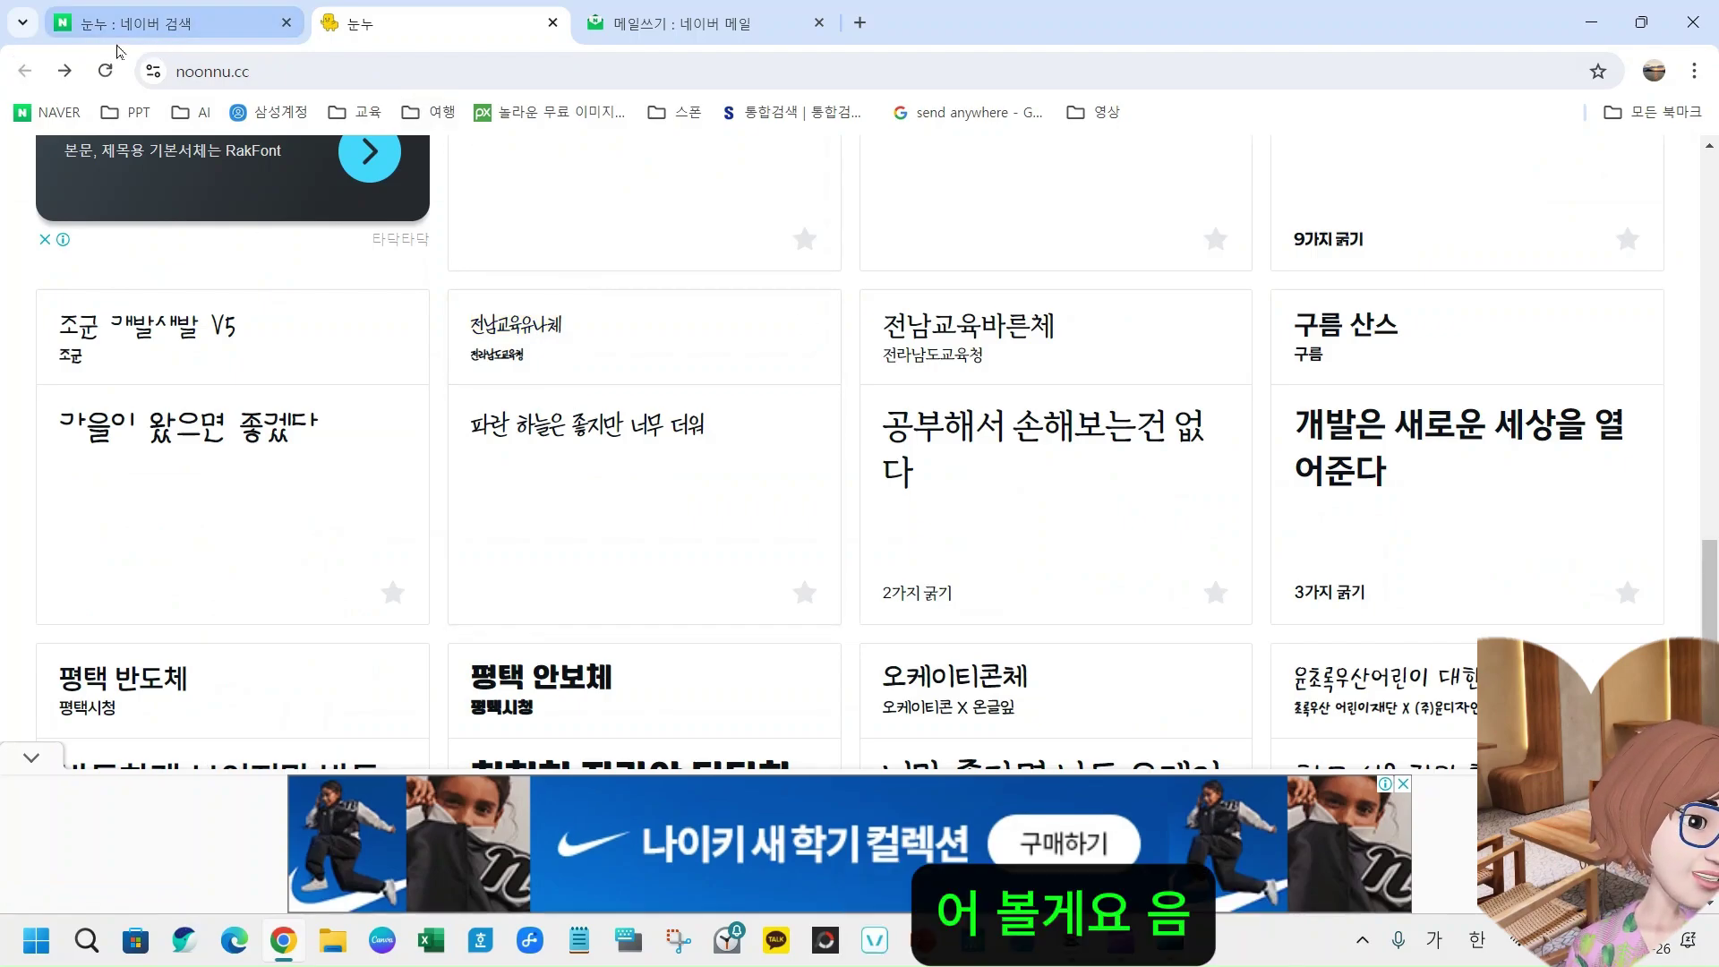
pyautogui.click(150, 27)
pyautogui.click(391, 20)
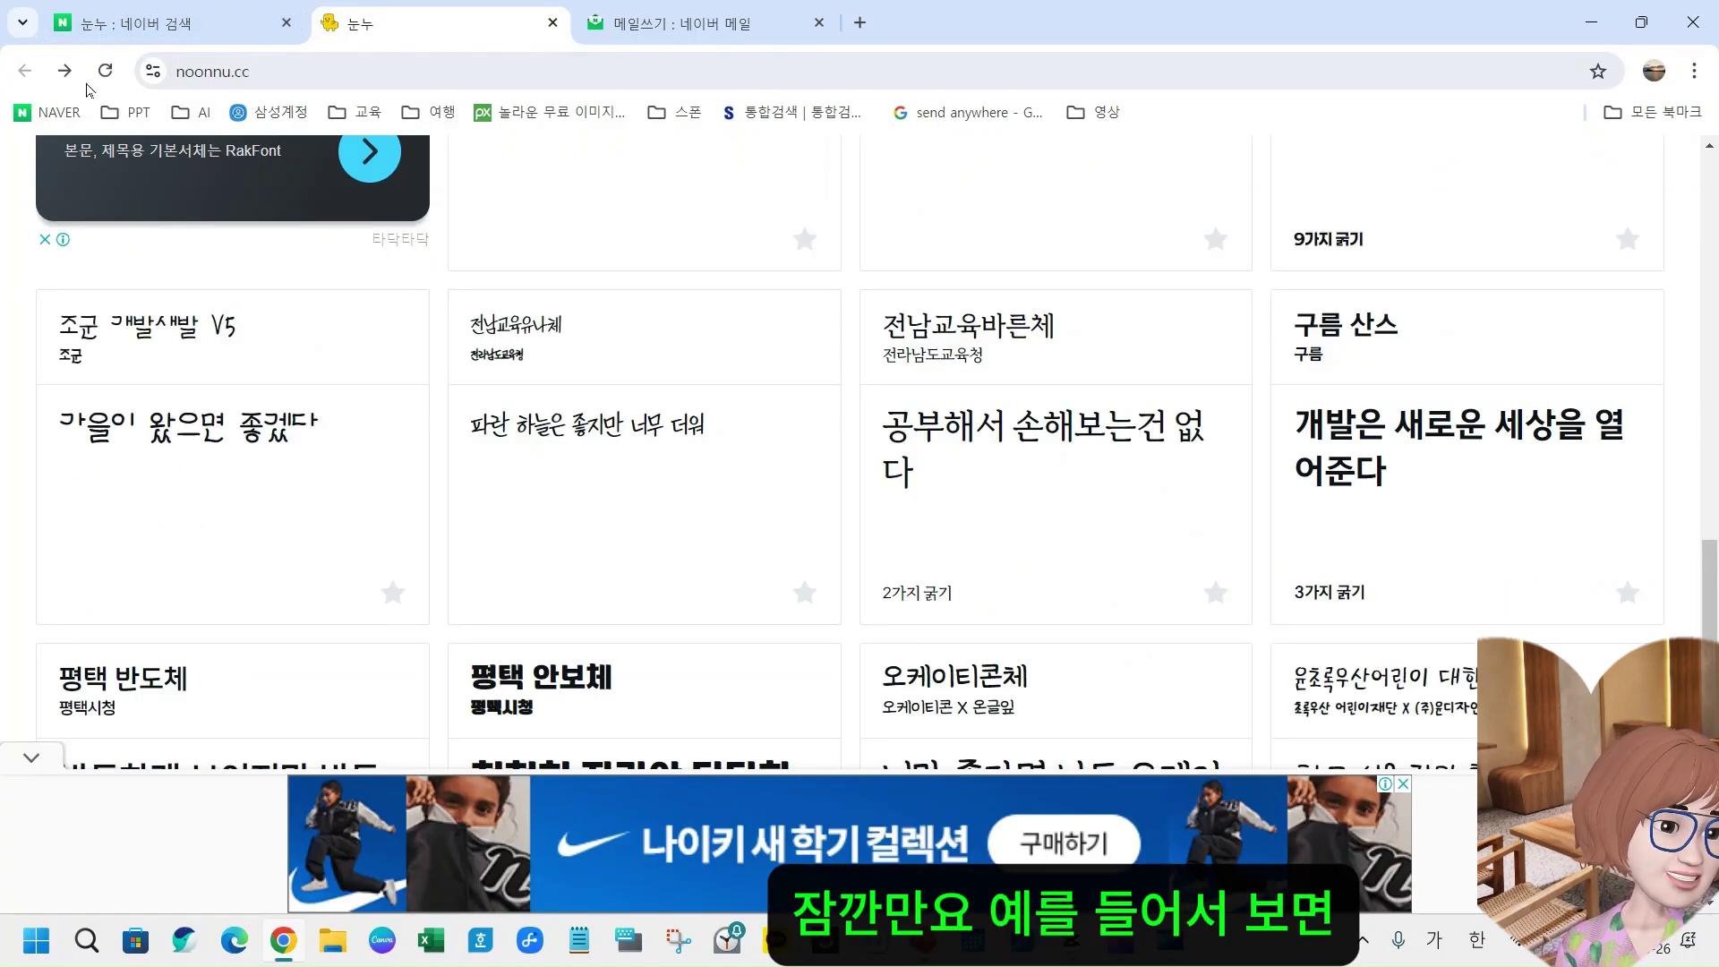
pyautogui.middleClick(550, 353)
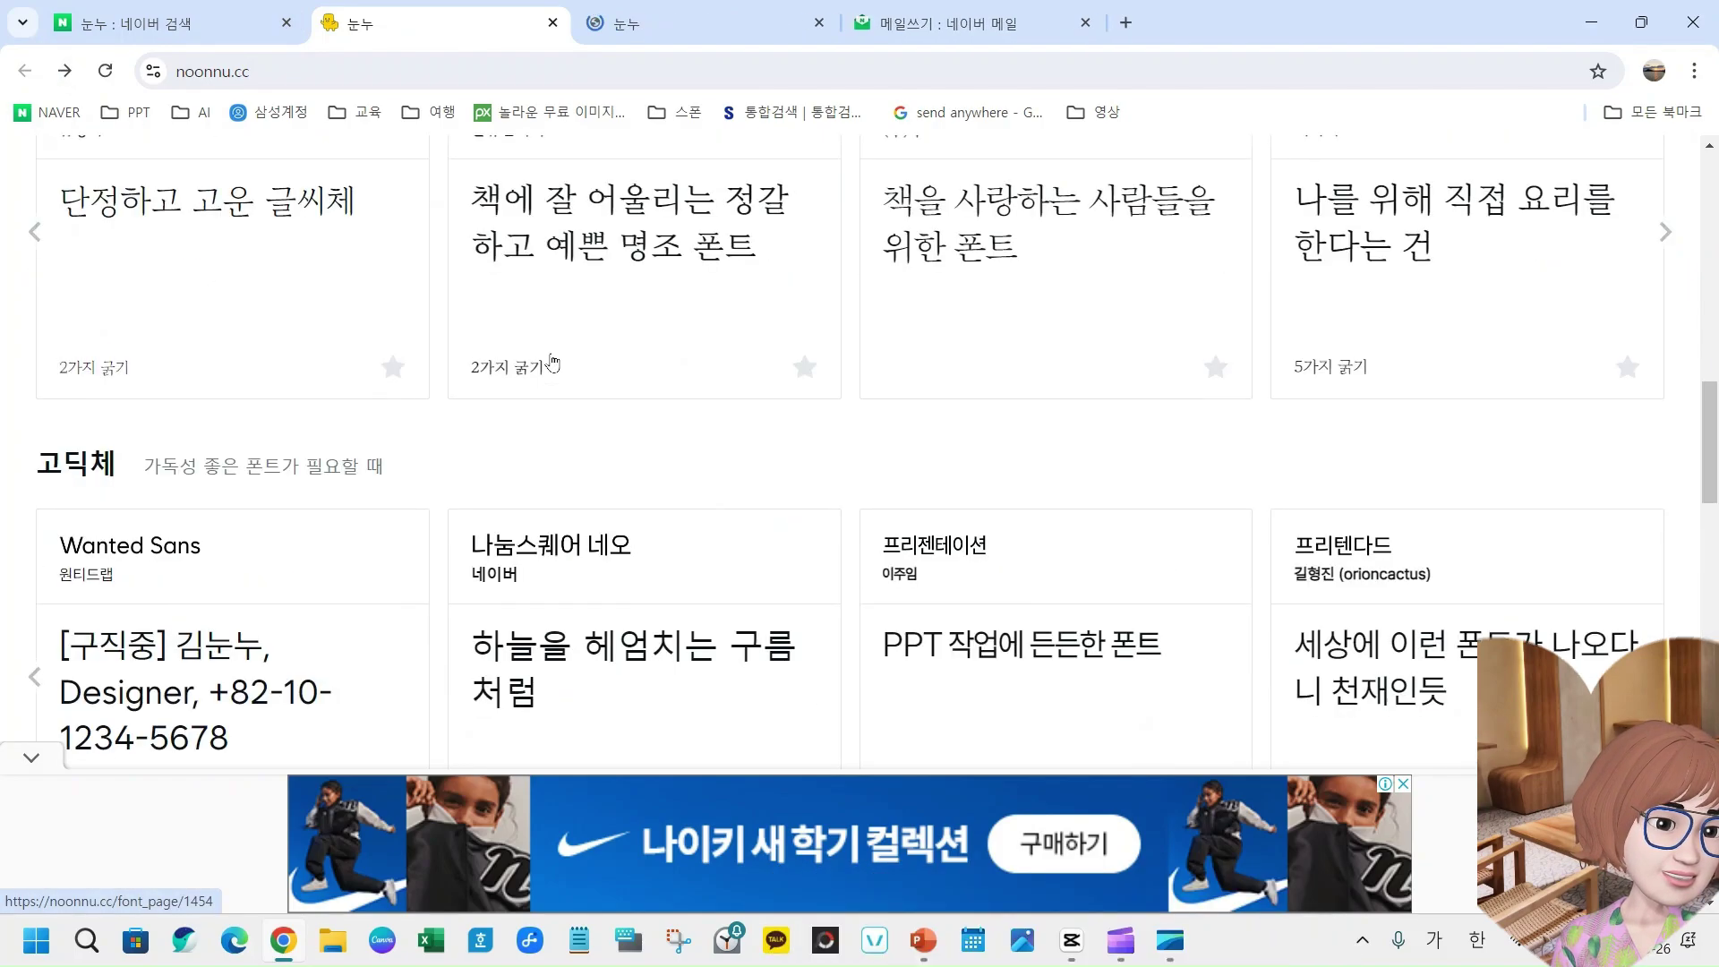
pyautogui.scroll(-2, 1692, 427)
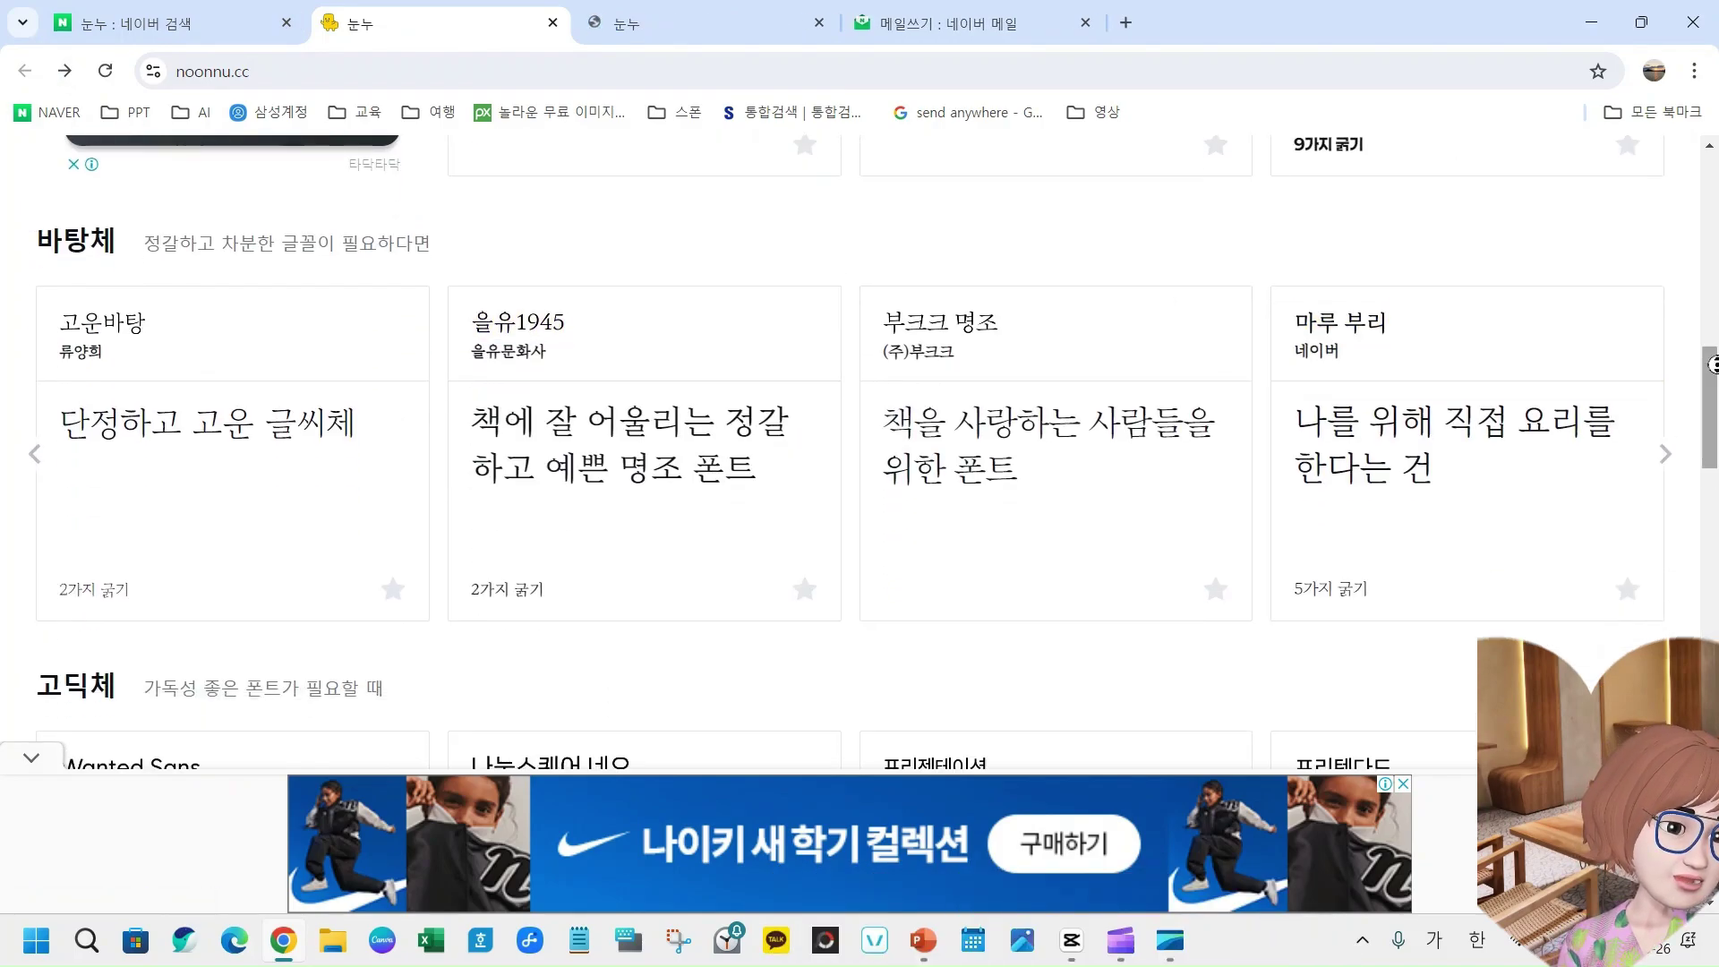
pyautogui.scroll(-1, 1692, 426)
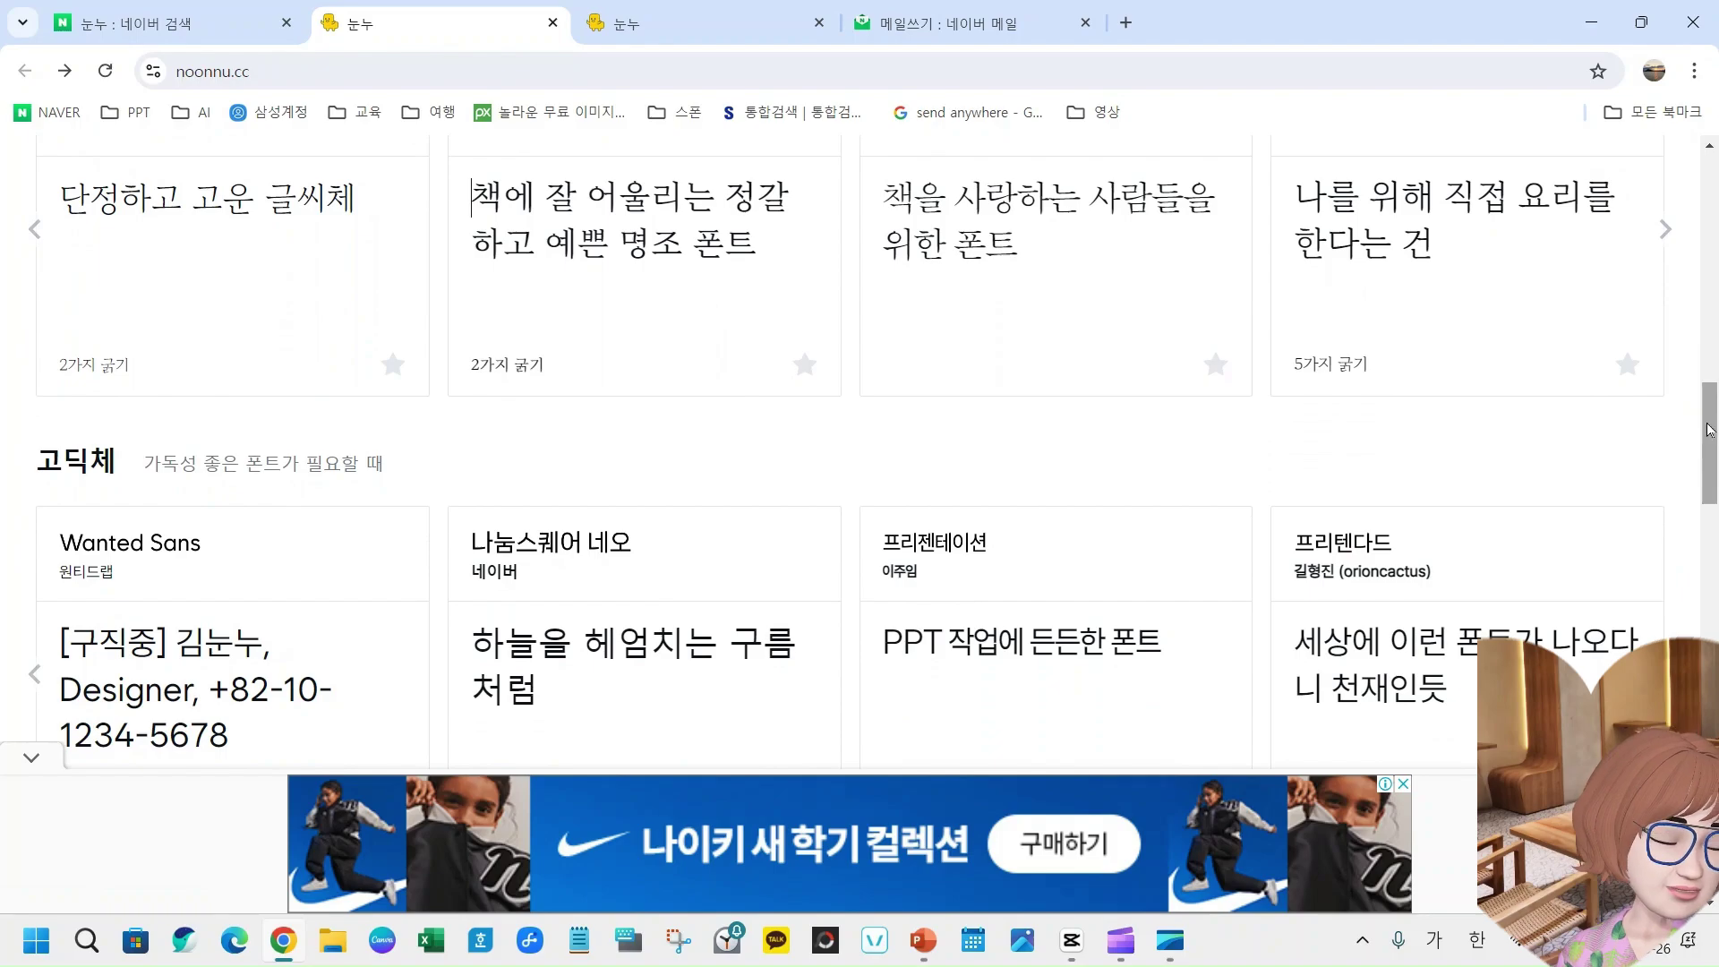
# - Search the font library for 오뚜기체
pyautogui.moveTo(1710, 430); pyautogui.dragTo(1710, 200)
pyautogui.click(1290, 161)
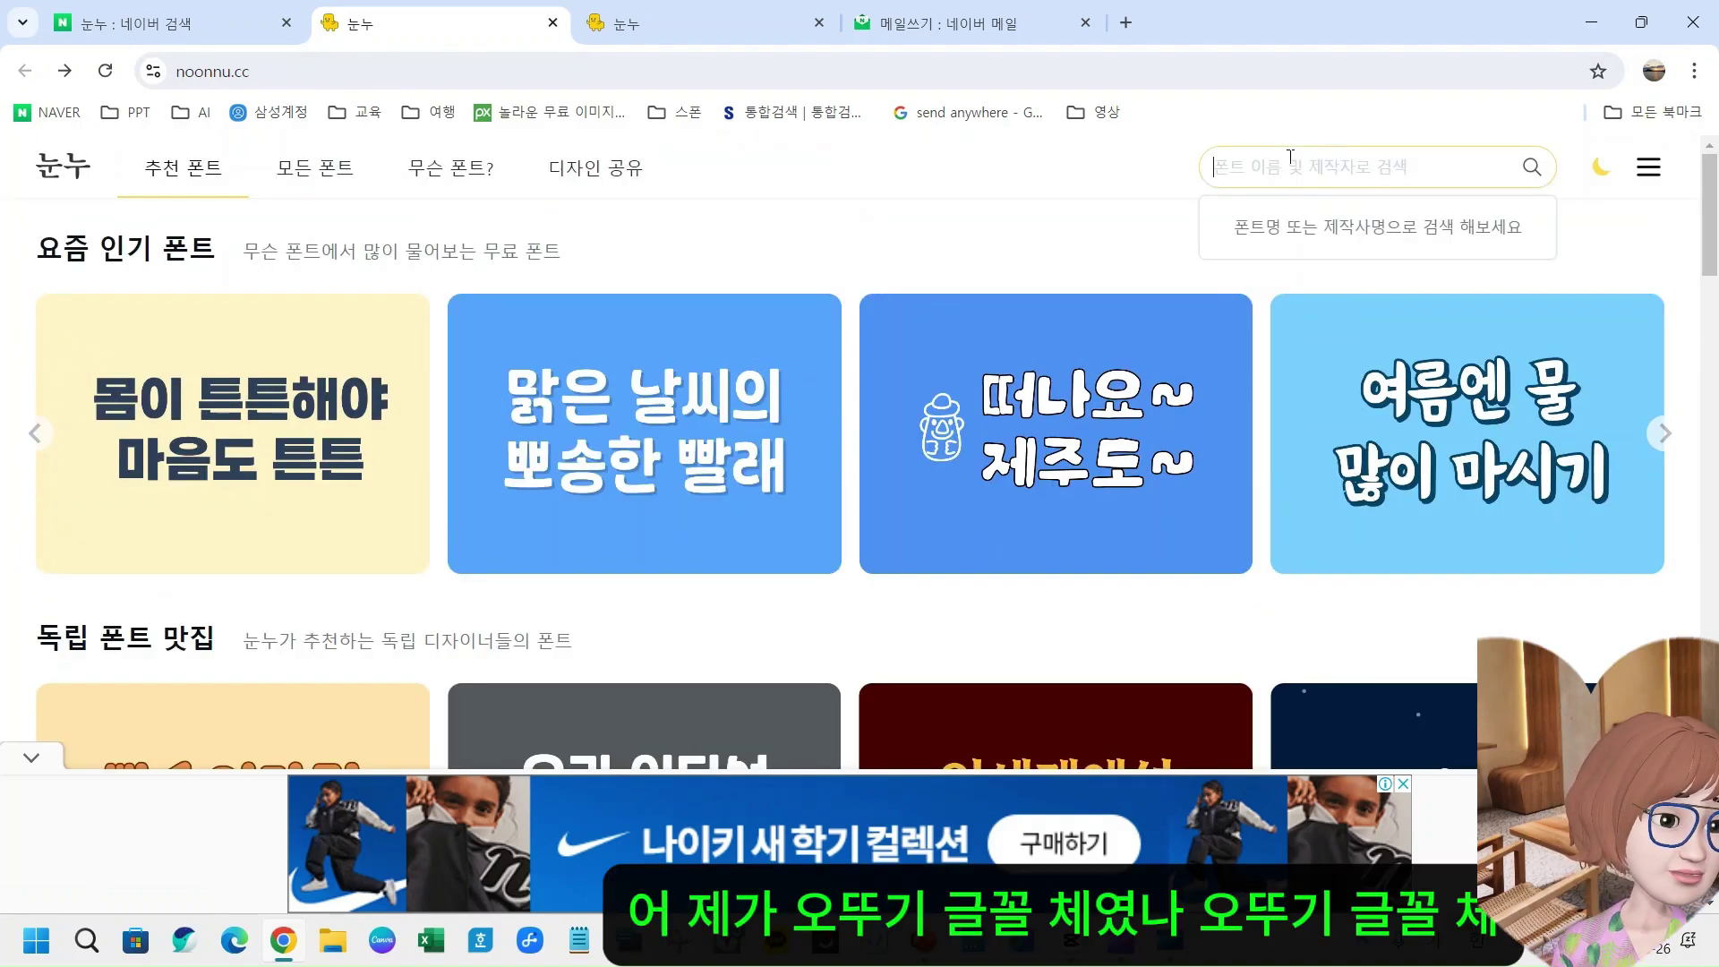
pyautogui.write('오')
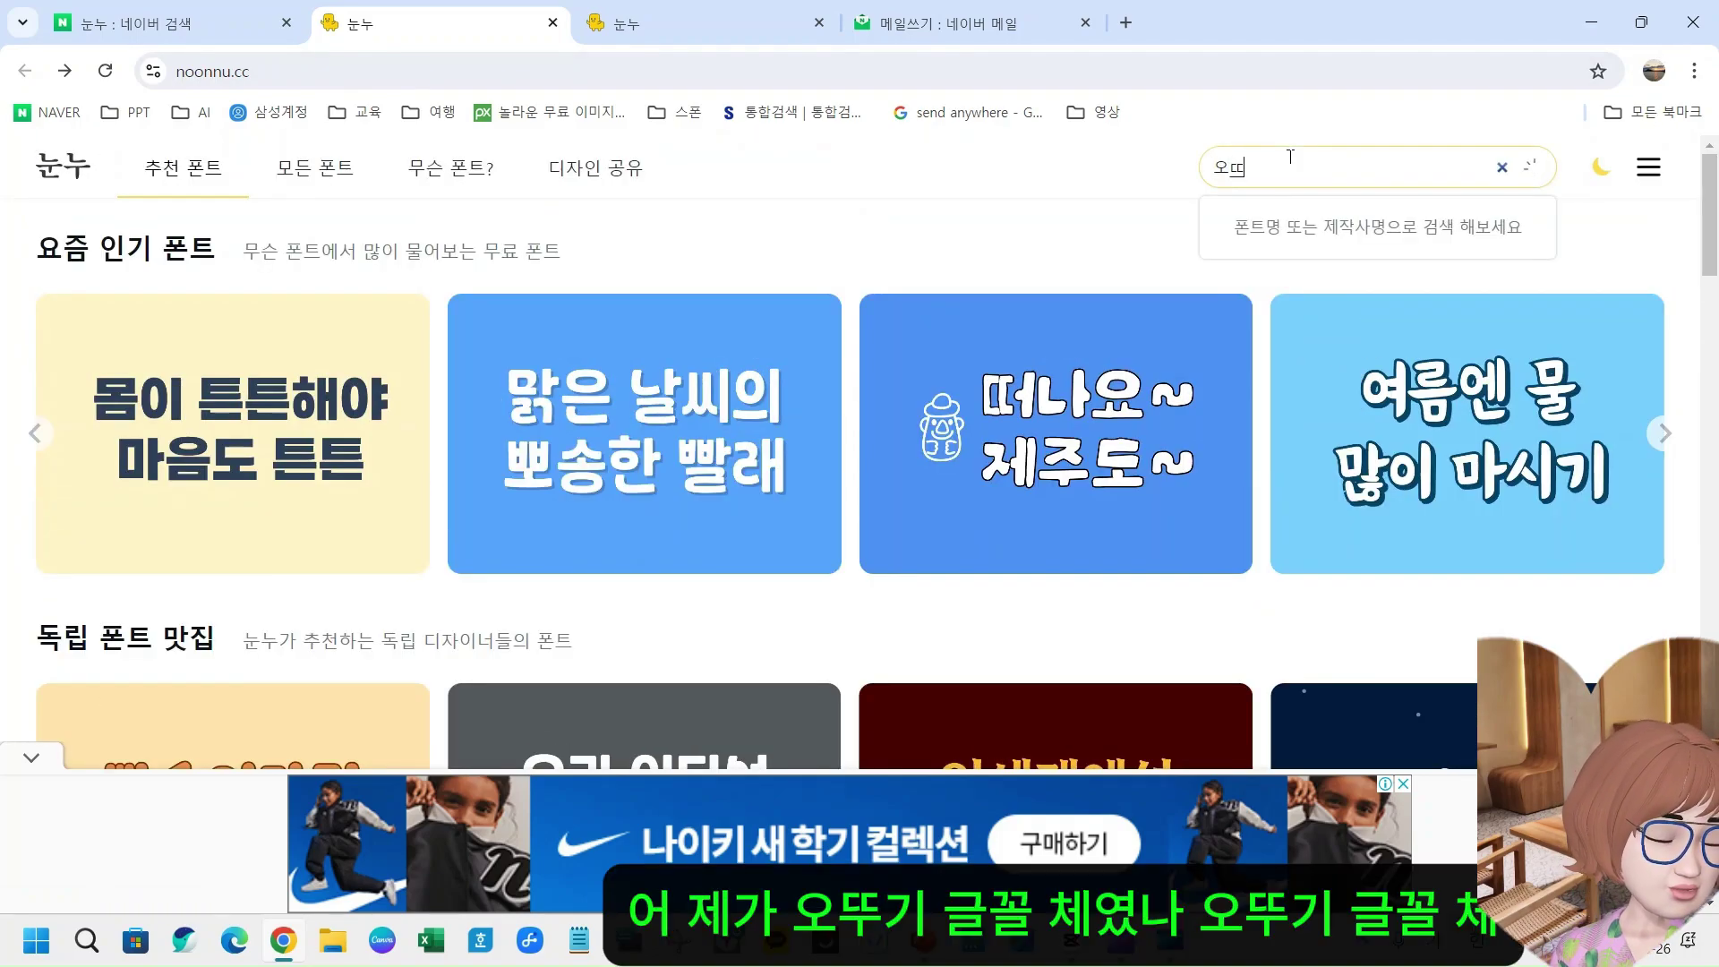
pyautogui.write('뚜기체')
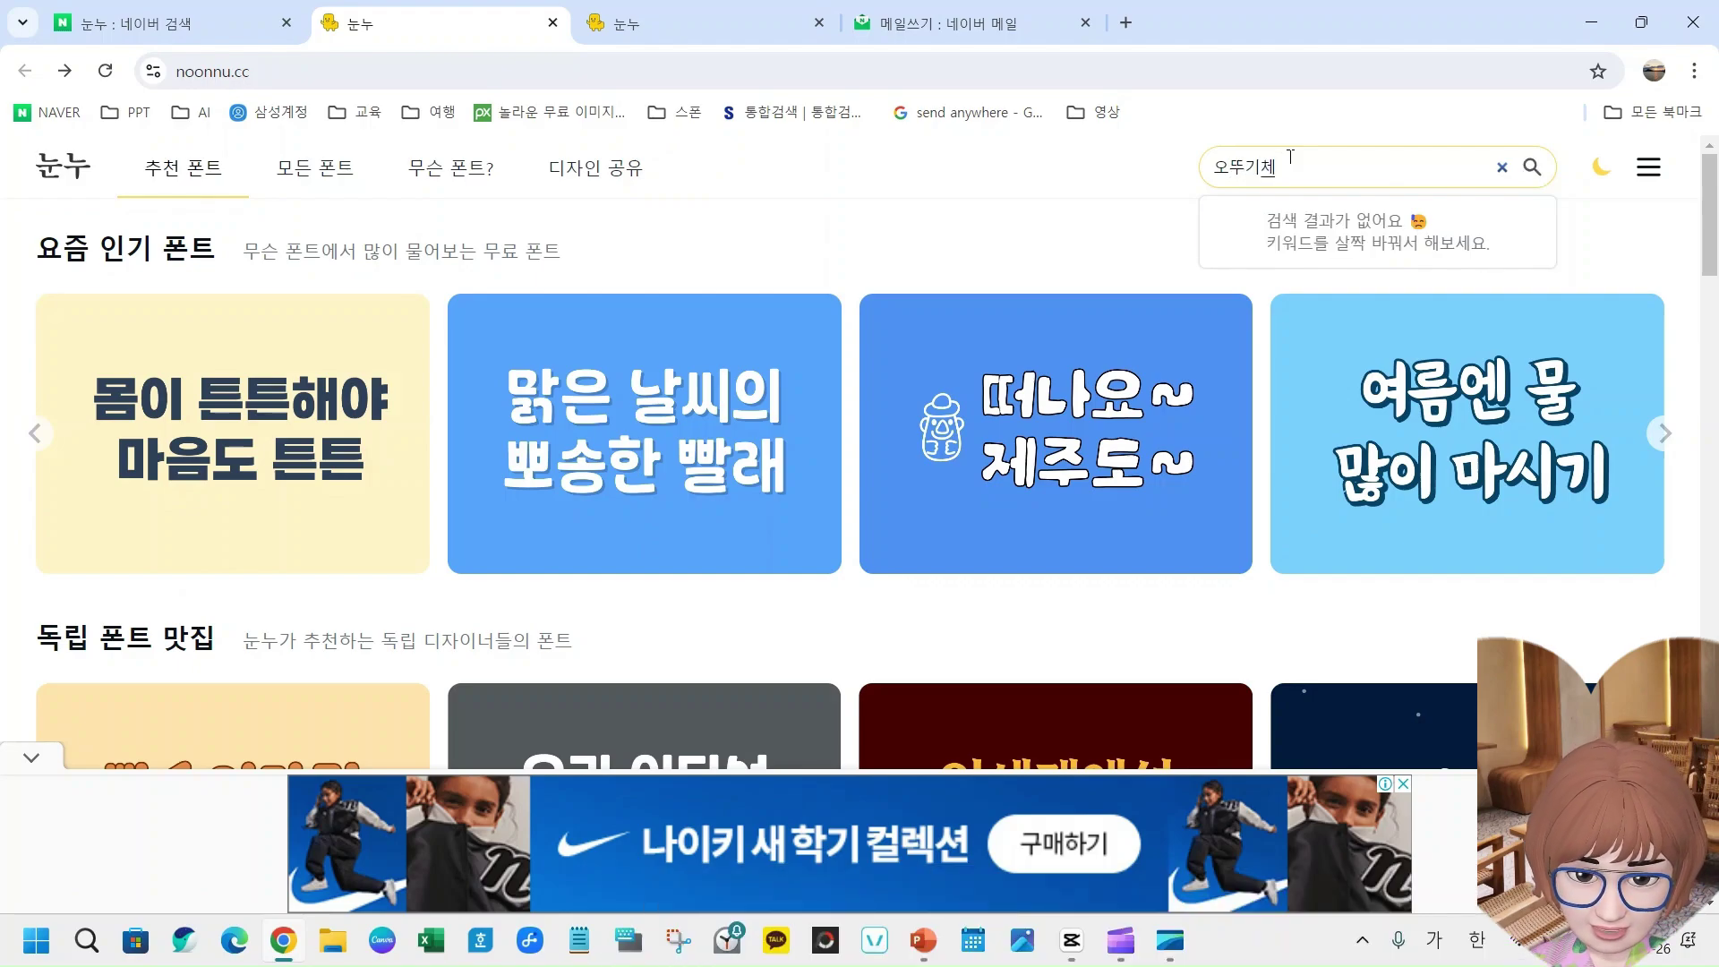
pyautogui.press('Return')
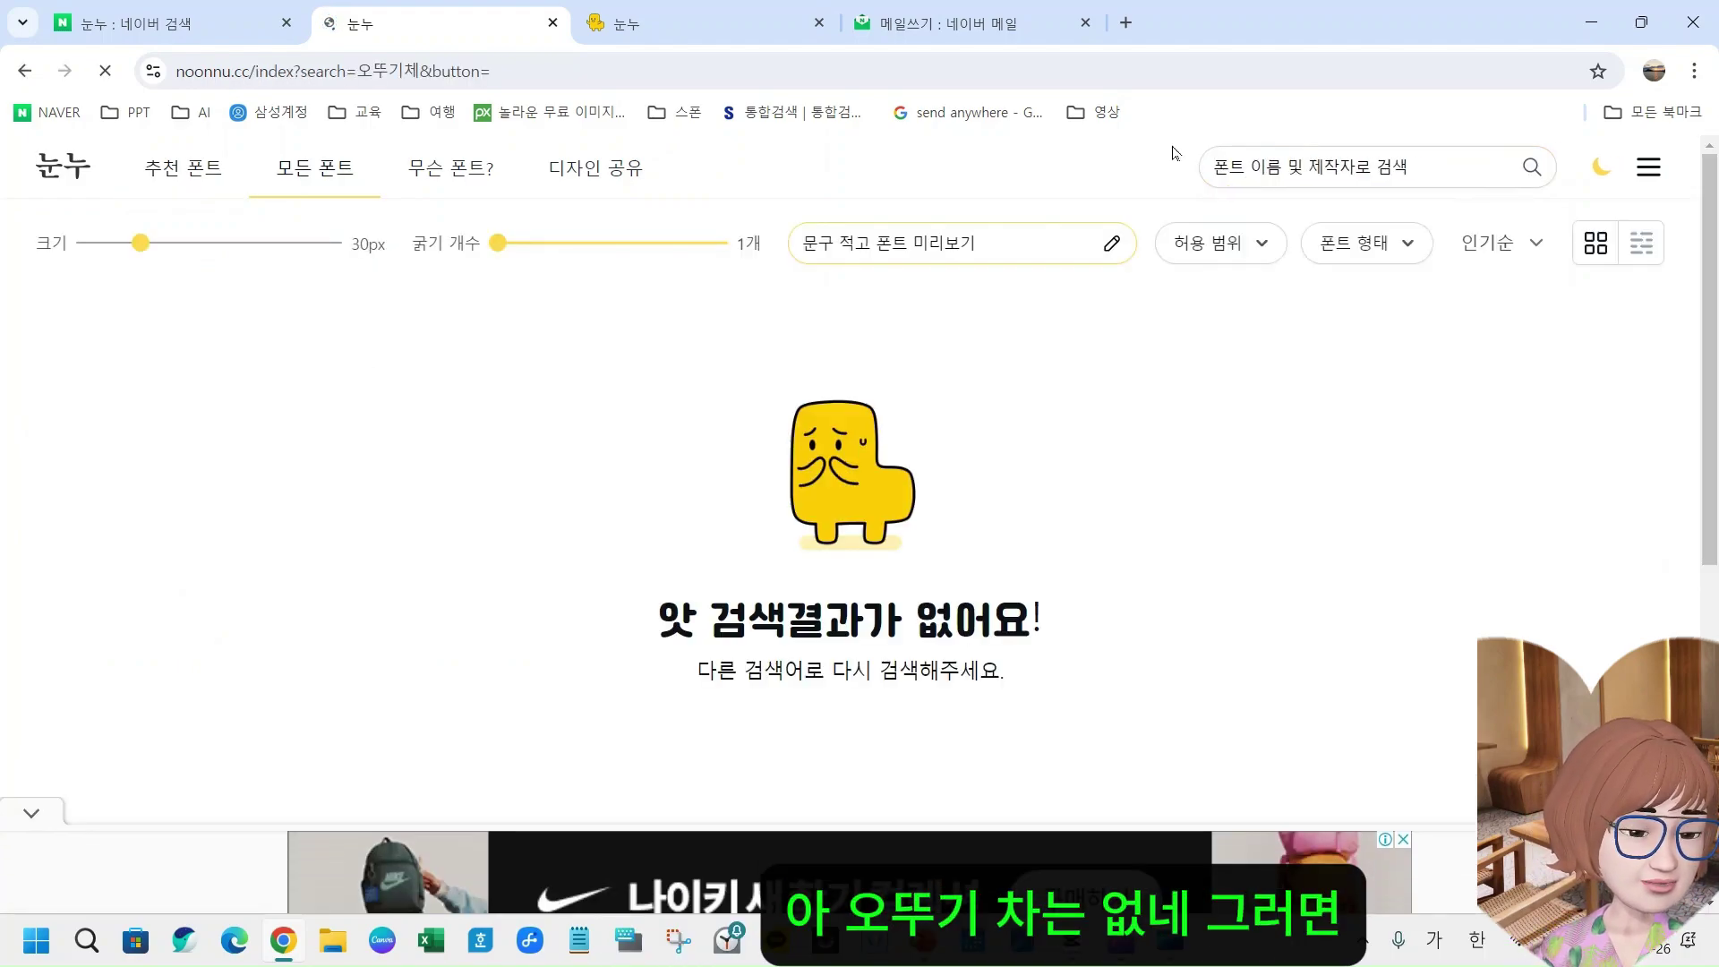
# - Search for 빙그레, open the 빙그레체 font page past the advertisement, and go to its download page
pyautogui.click(1422, 179)
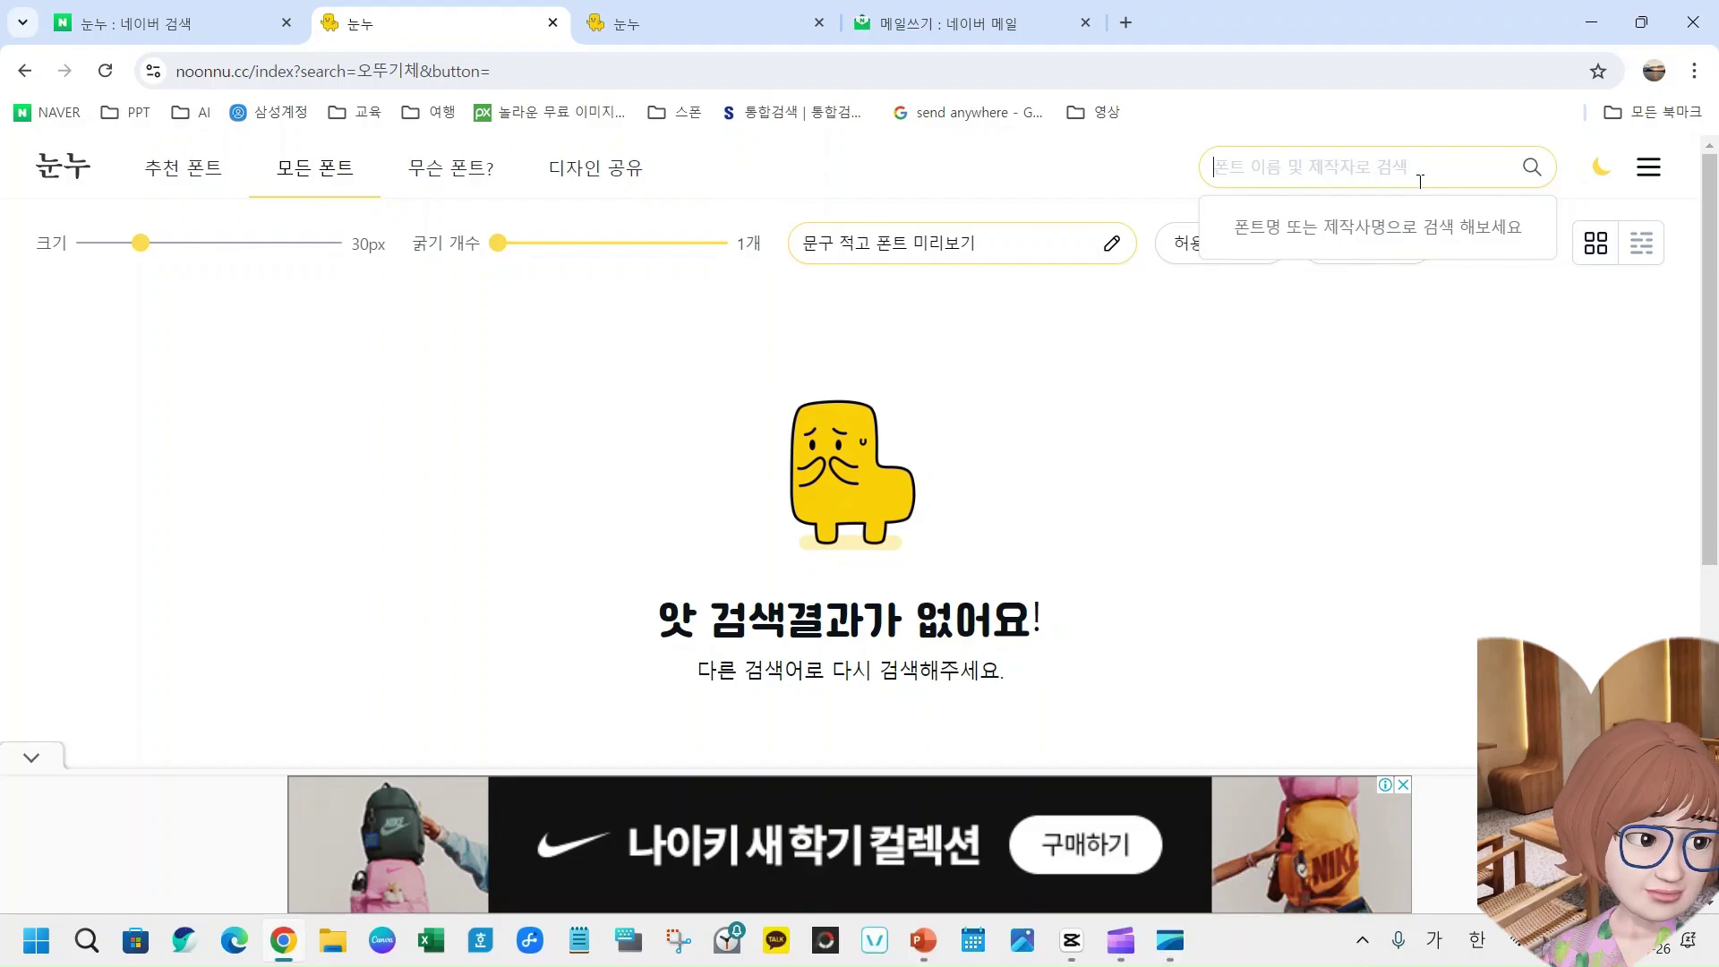
pyautogui.write('비ㅇ그레')
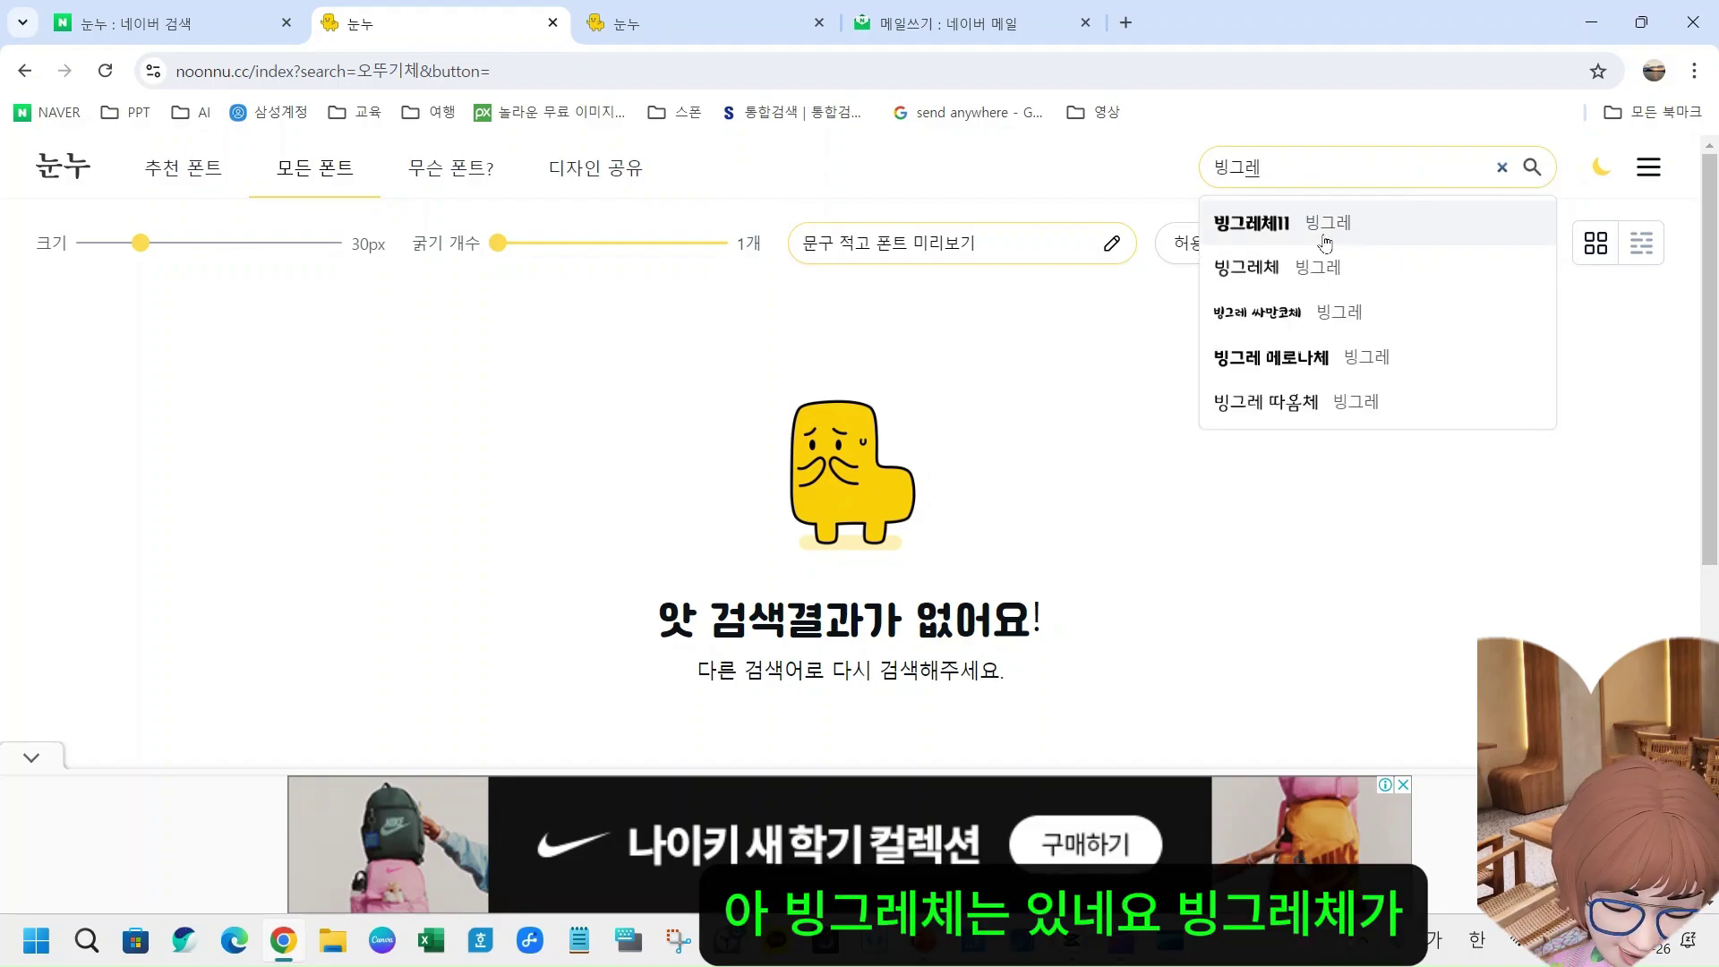
pyautogui.click(1228, 271)
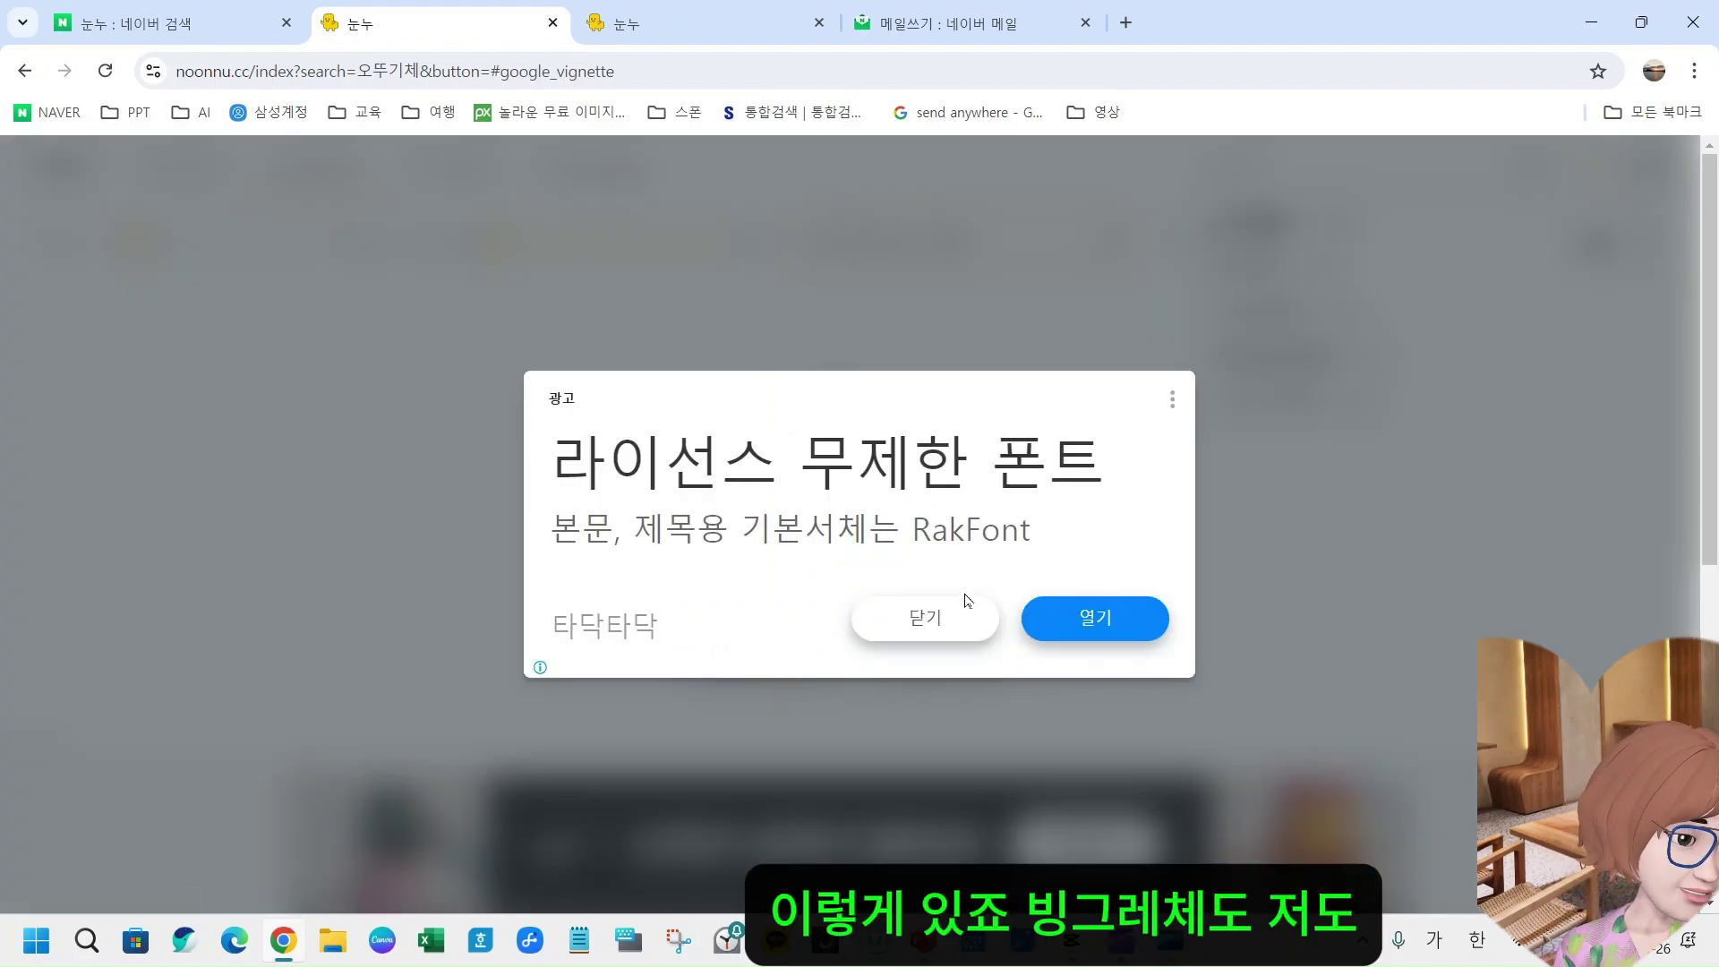
pyautogui.click(921, 616)
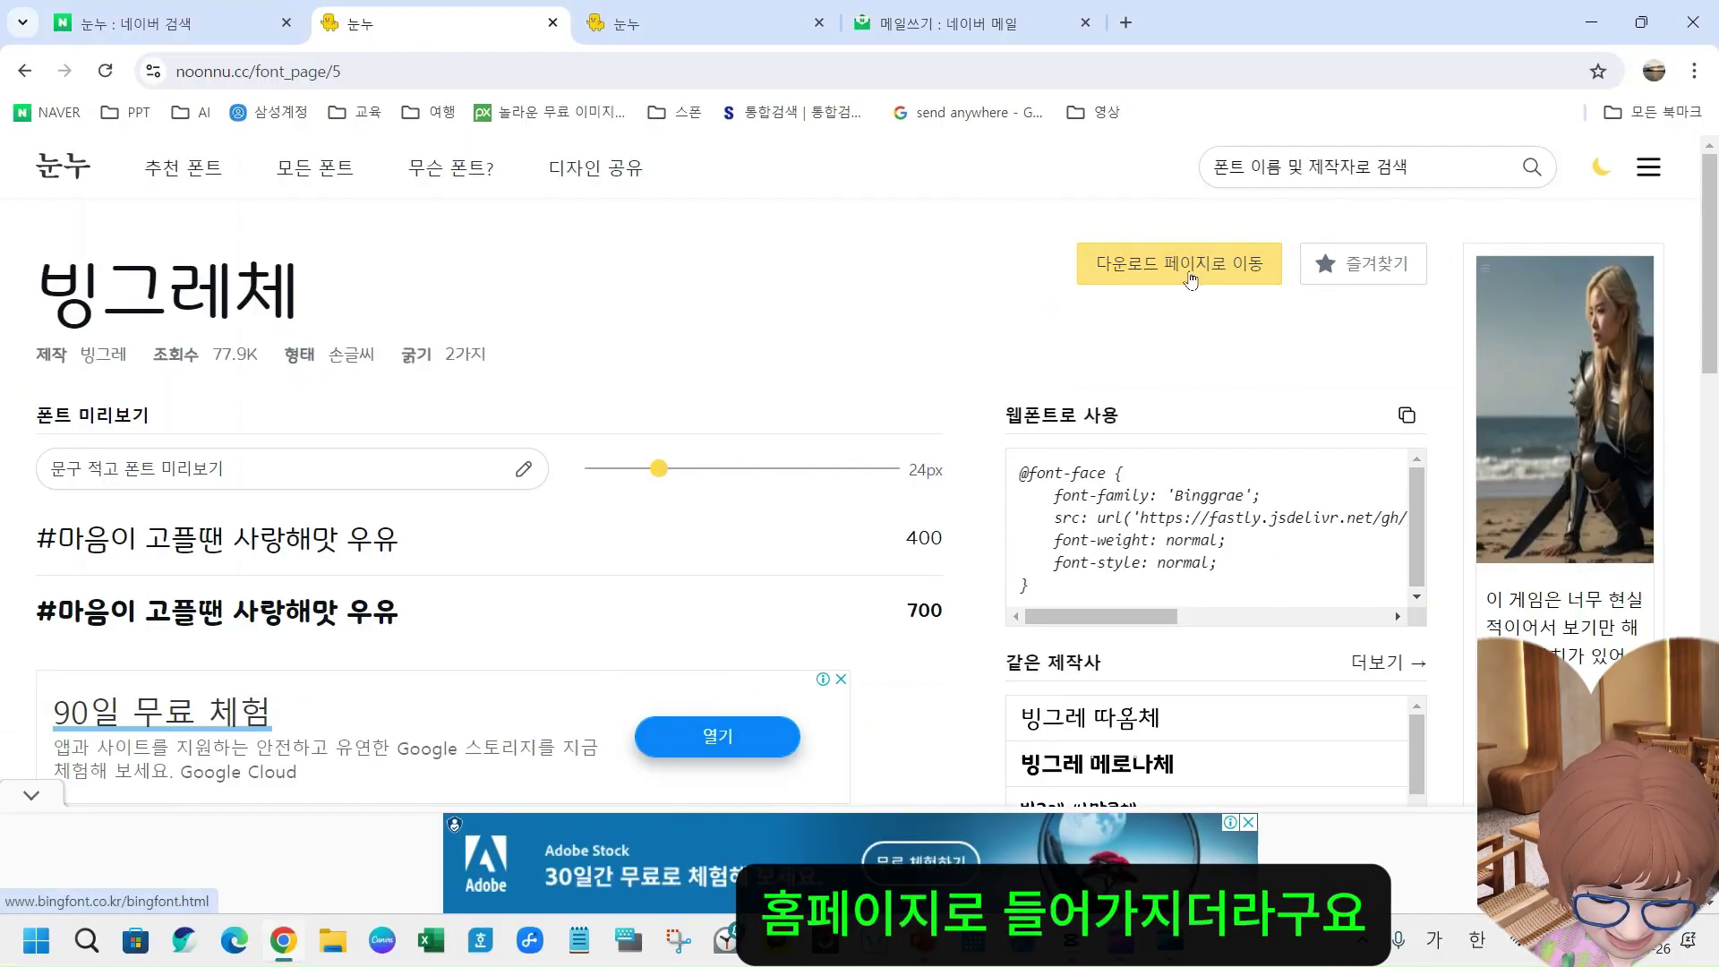
pyautogui.click(1191, 264)
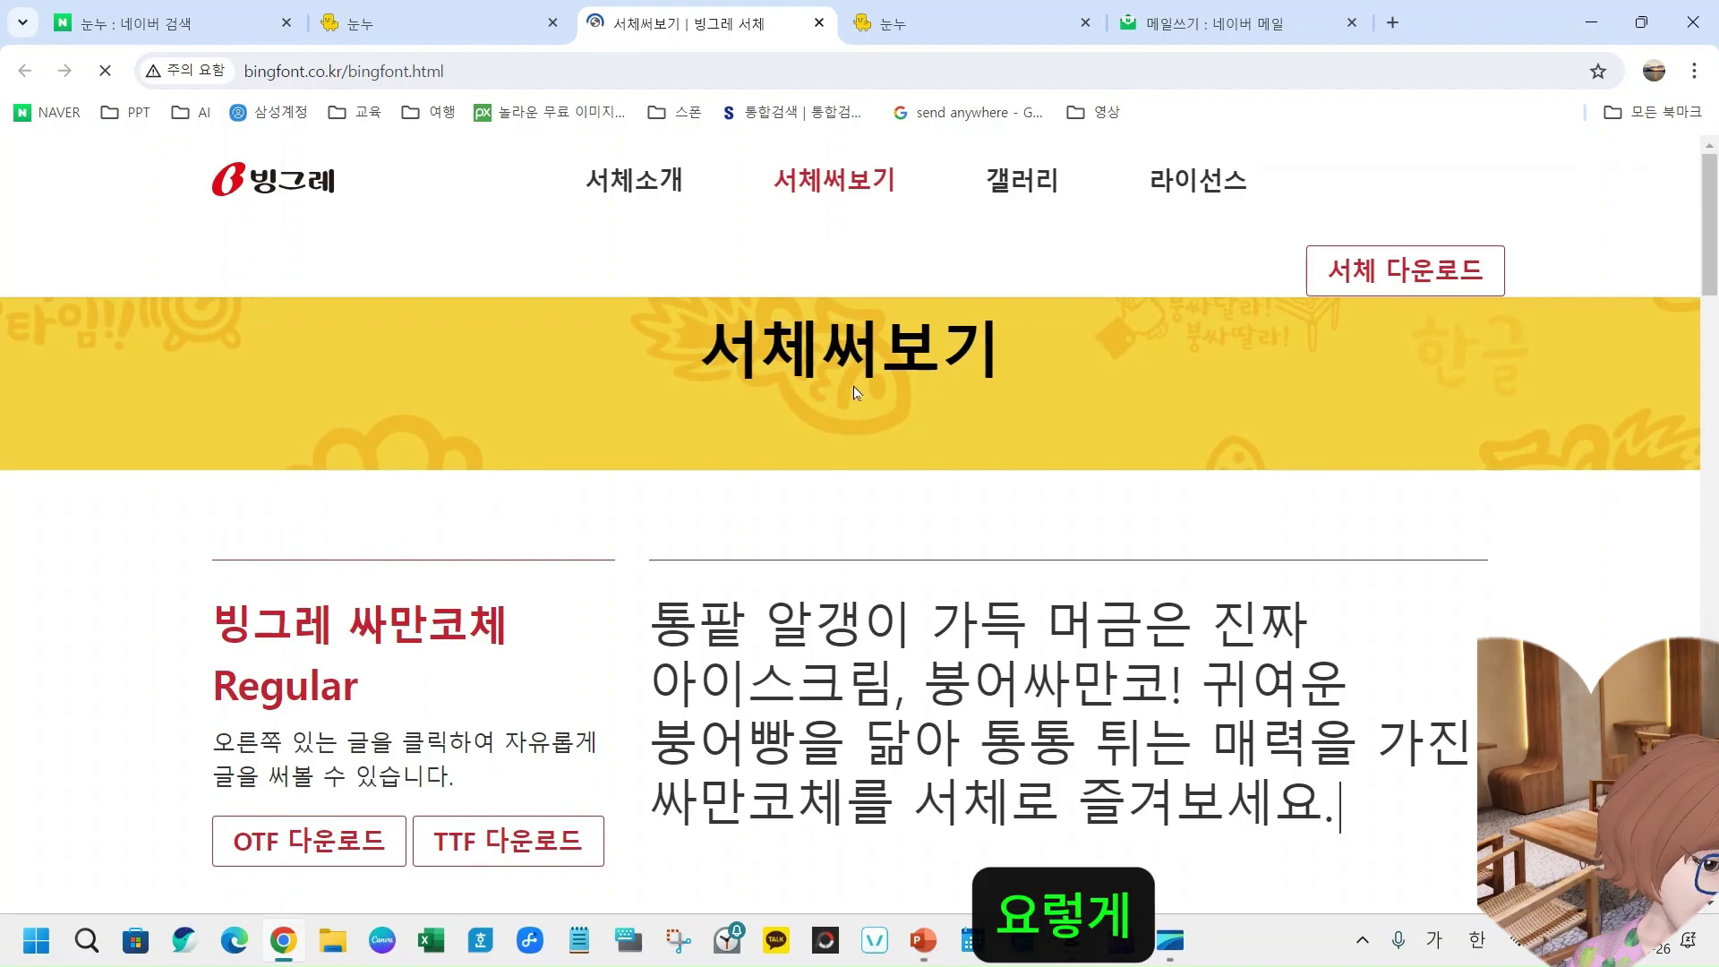
# - Look through the typefaces on the 서체써보기 page, from 빙그레 싸만코체 to 빙그레체, and return to the page's beginning
pyautogui.scroll(-6, 999, 580)
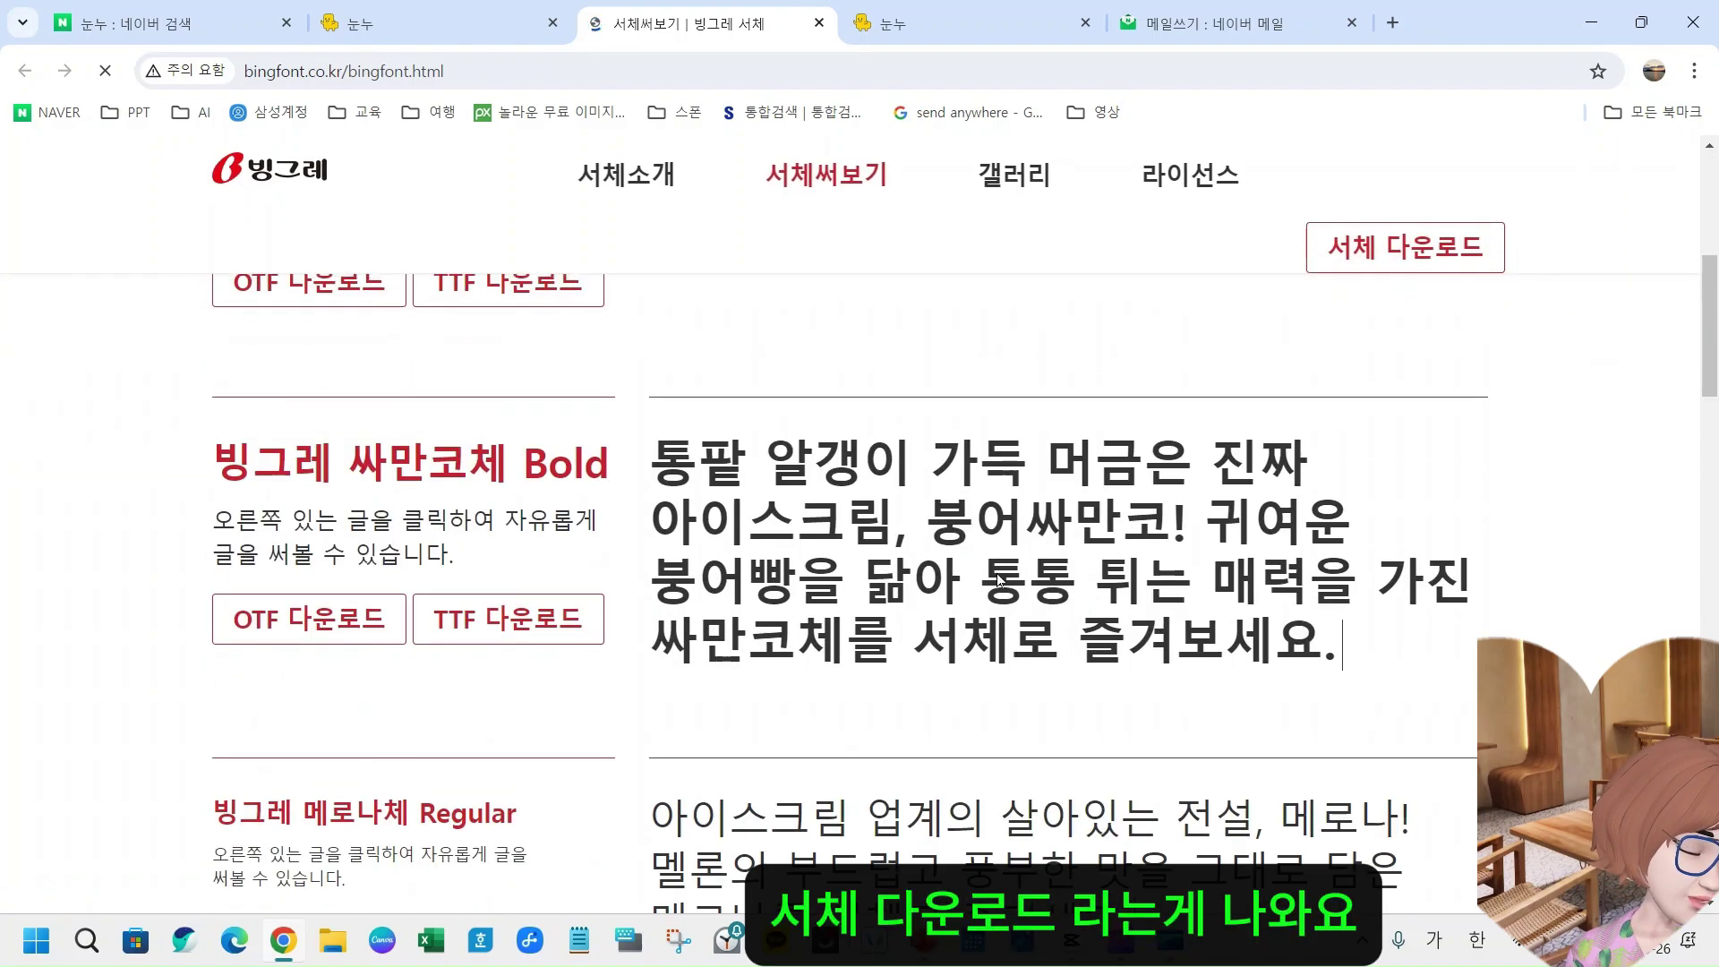
pyautogui.scroll(2, 691, 630)
pyautogui.scroll(-4, 239, 688)
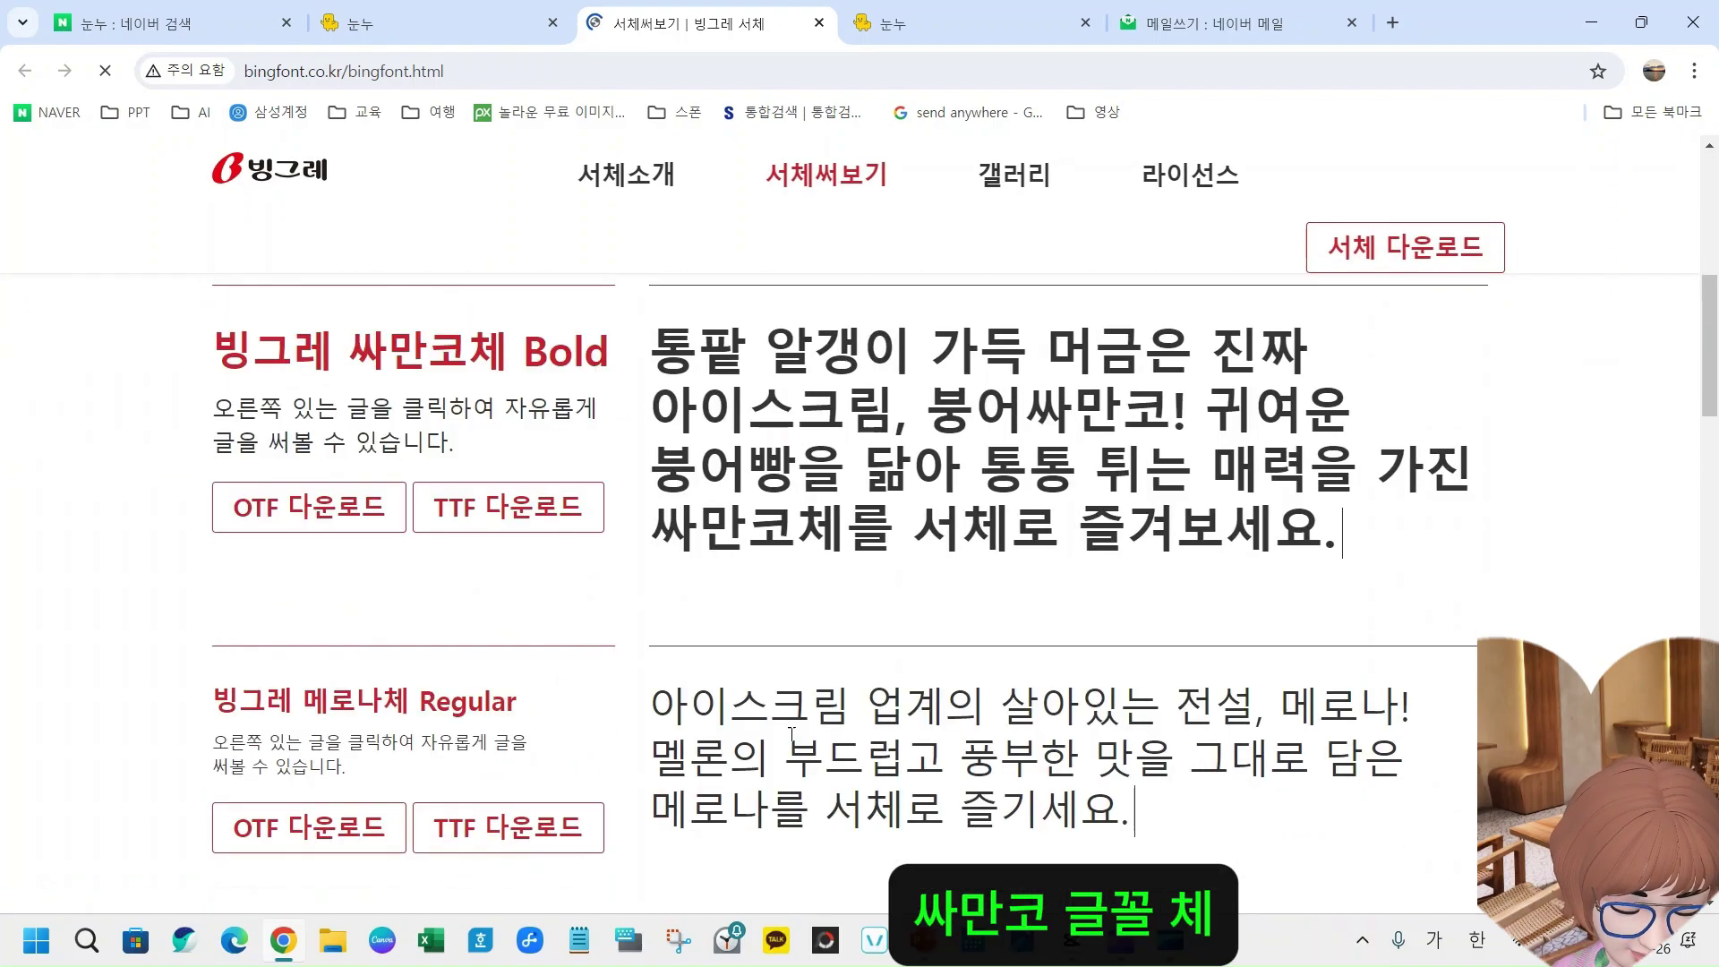
pyautogui.scroll(-6, 637, 739)
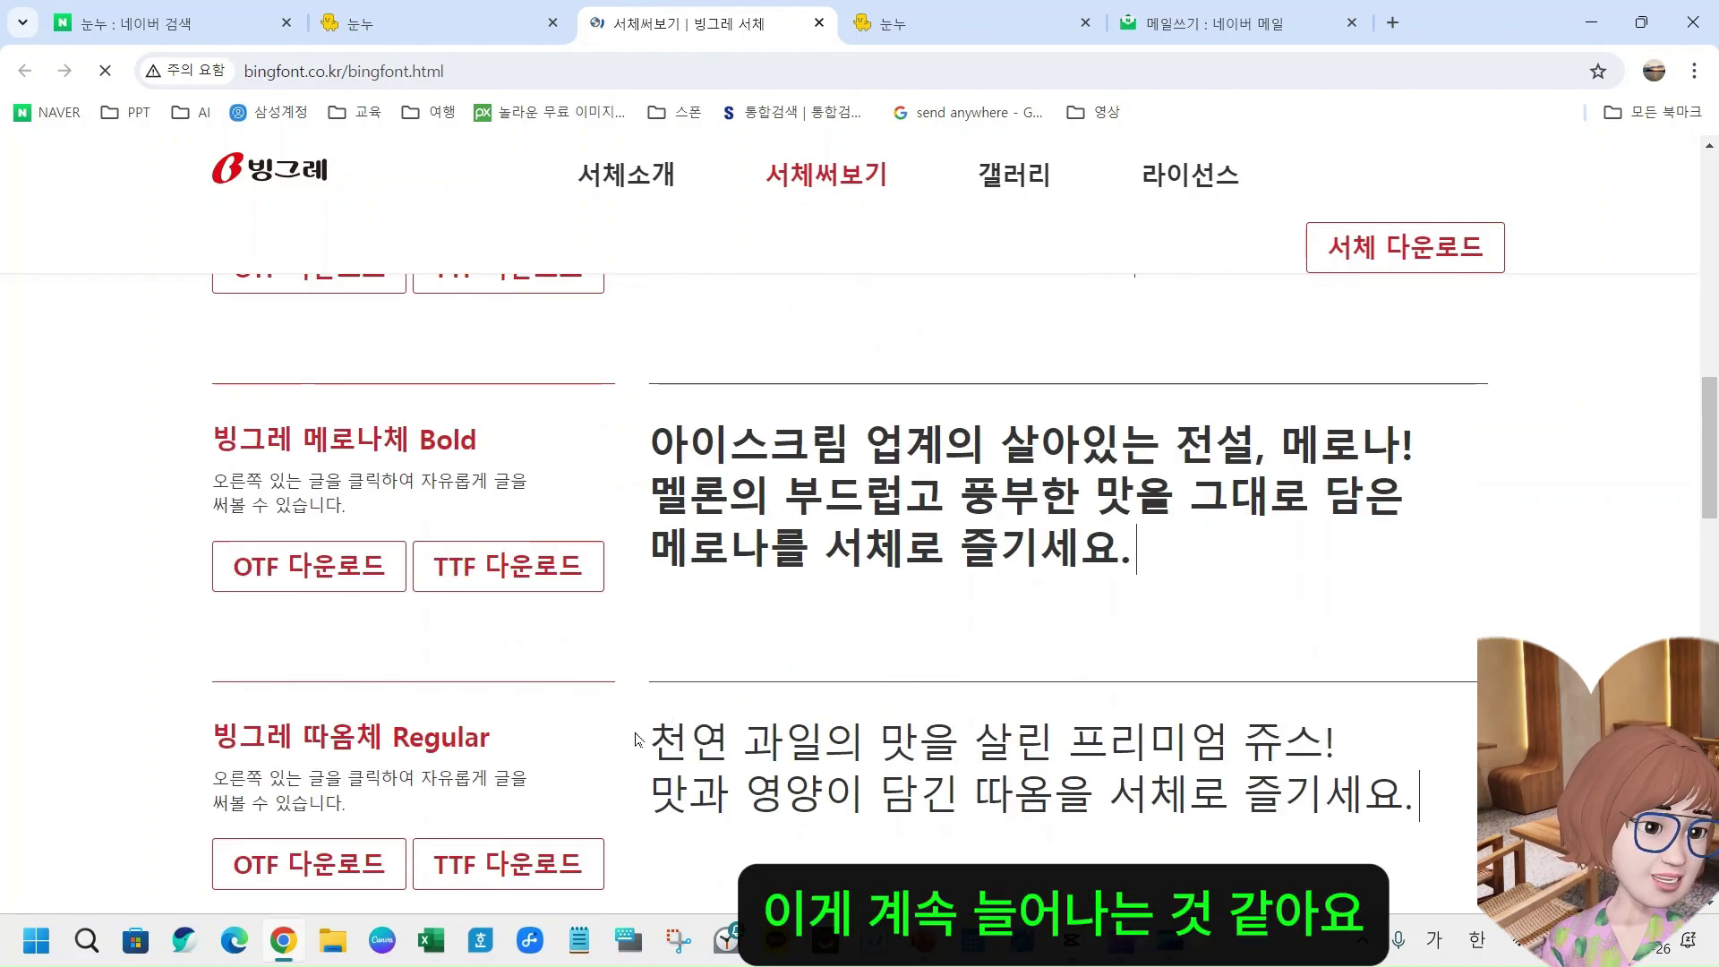
pyautogui.scroll(-2, 815, 729)
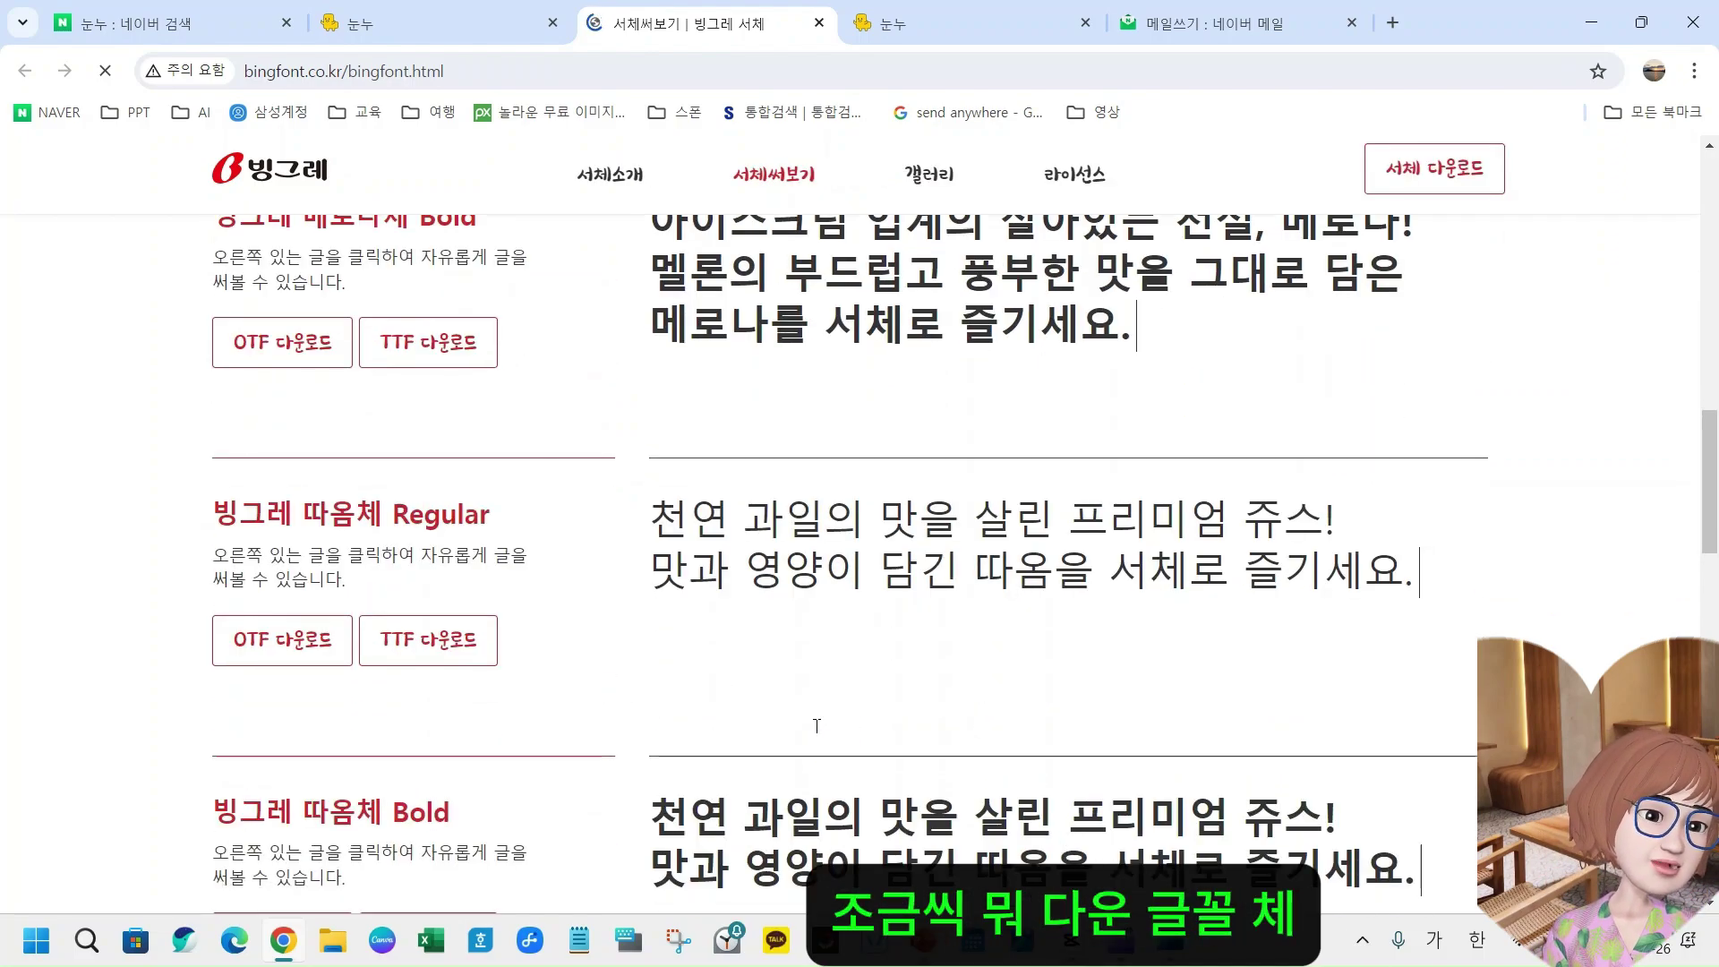
pyautogui.scroll(-8, 815, 732)
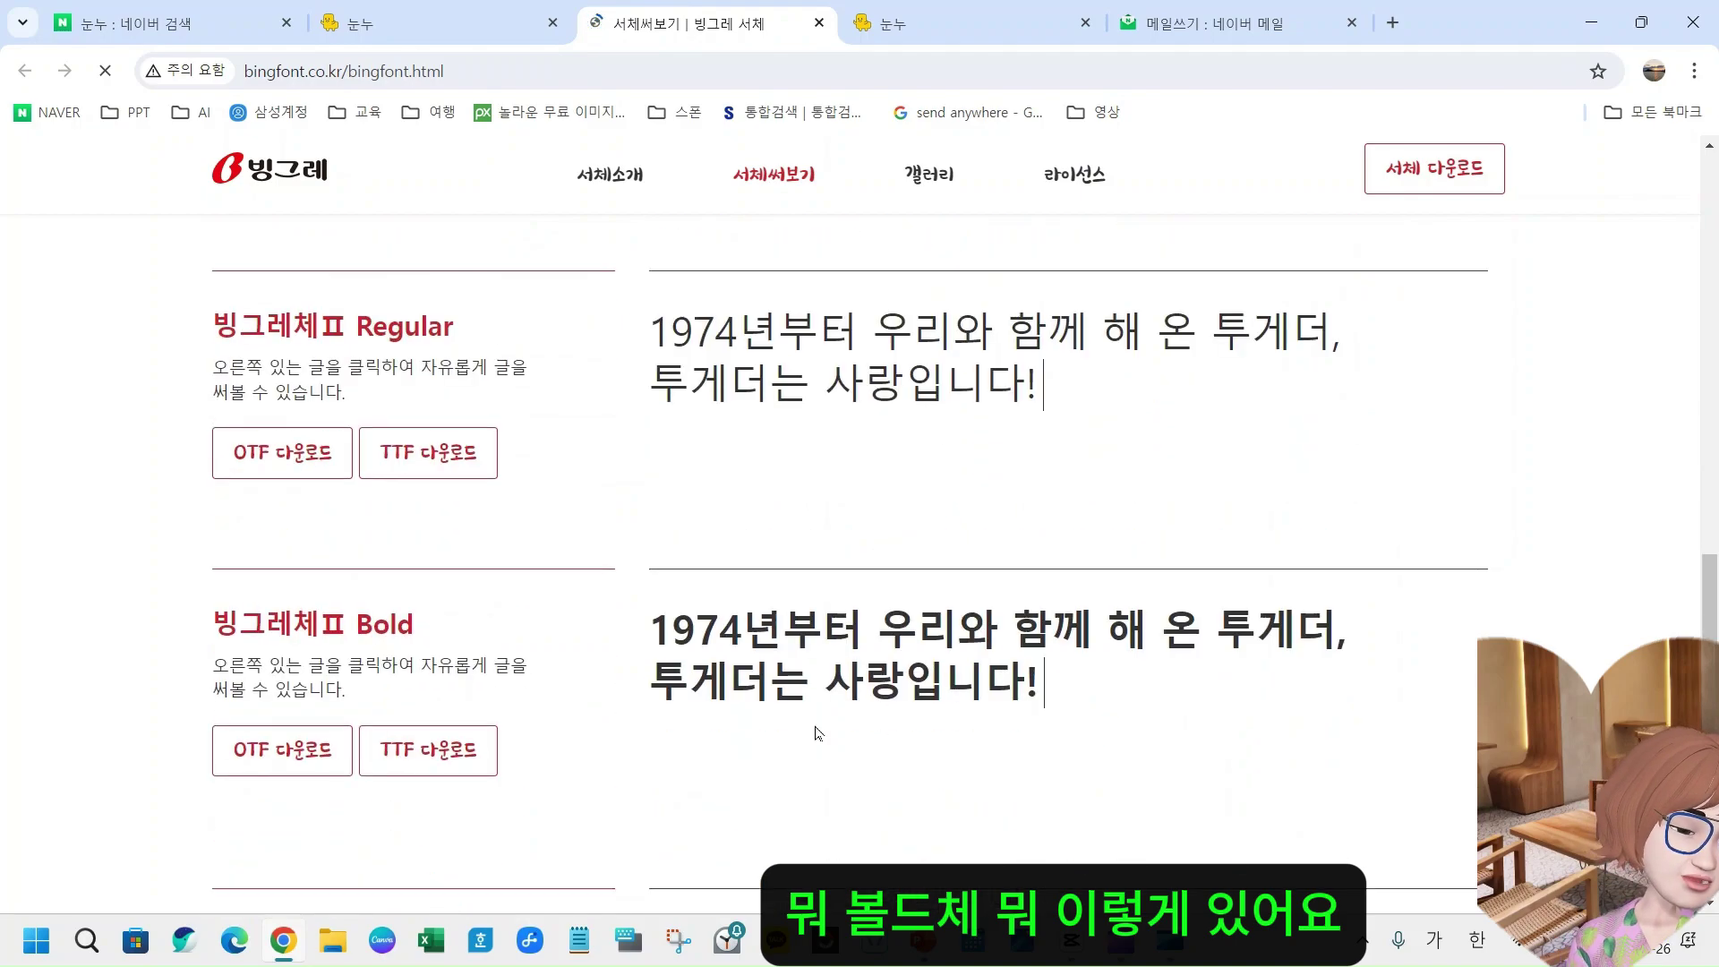
pyautogui.scroll(-4, 809, 726)
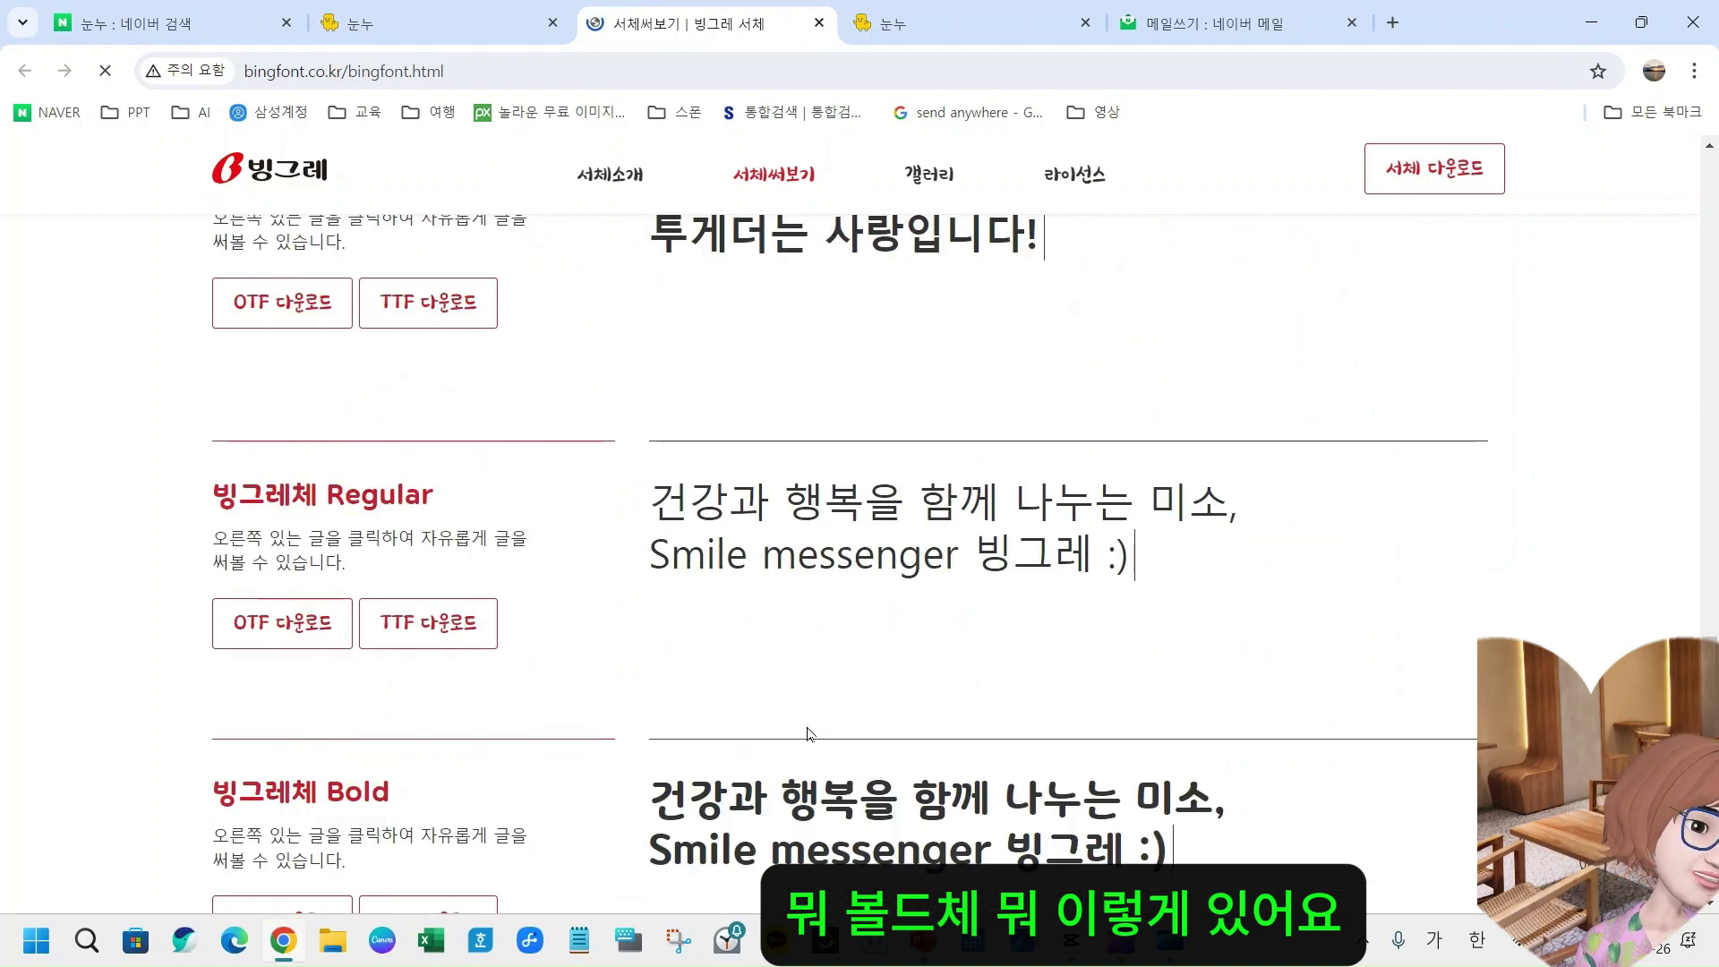
pyautogui.scroll(8, 806, 730)
pyautogui.scroll(6, 809, 732)
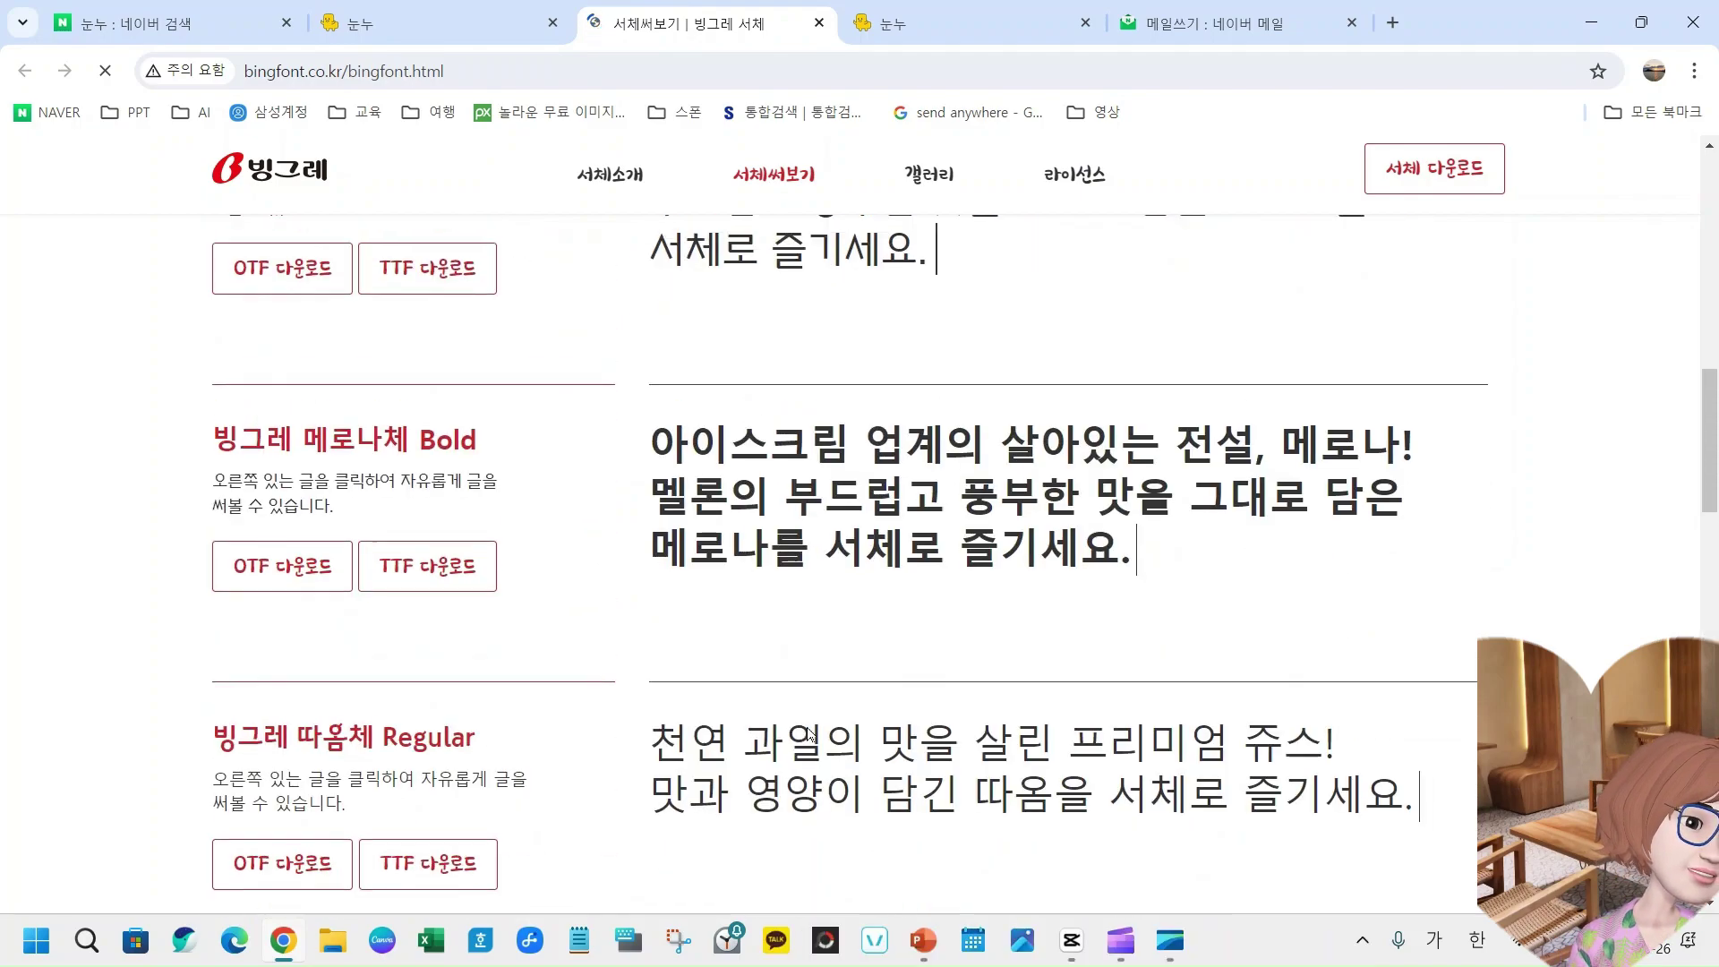
pyautogui.scroll(5, 320, 620)
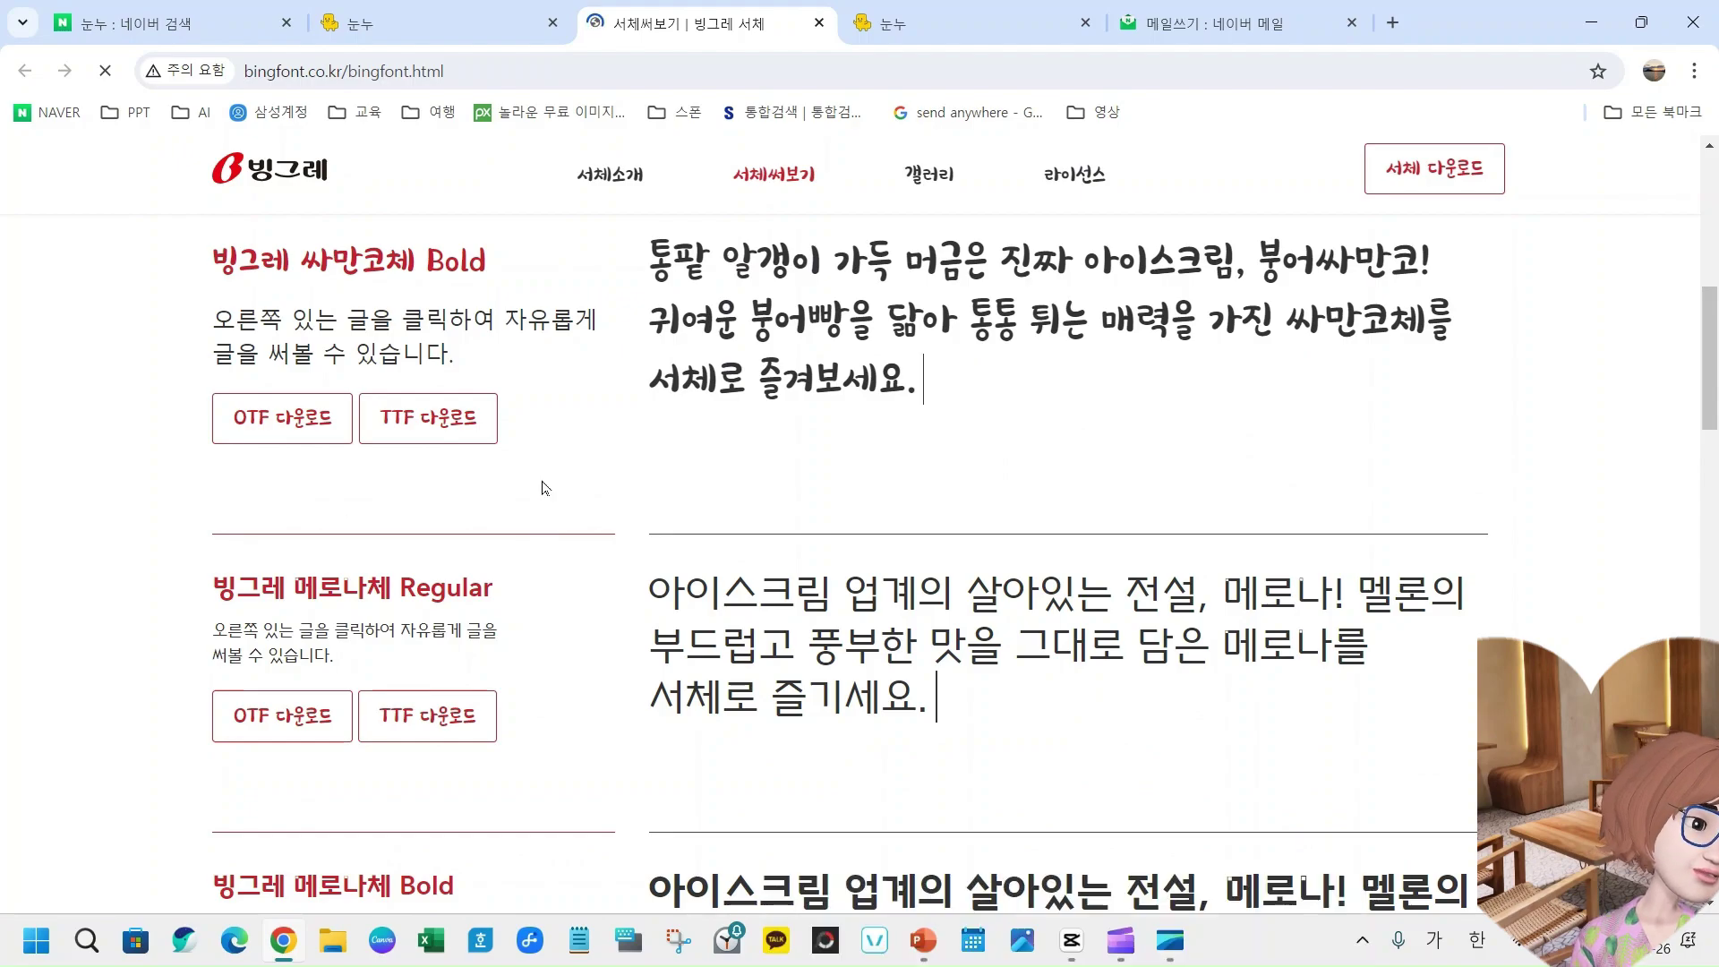
pyautogui.scroll(7, 542, 488)
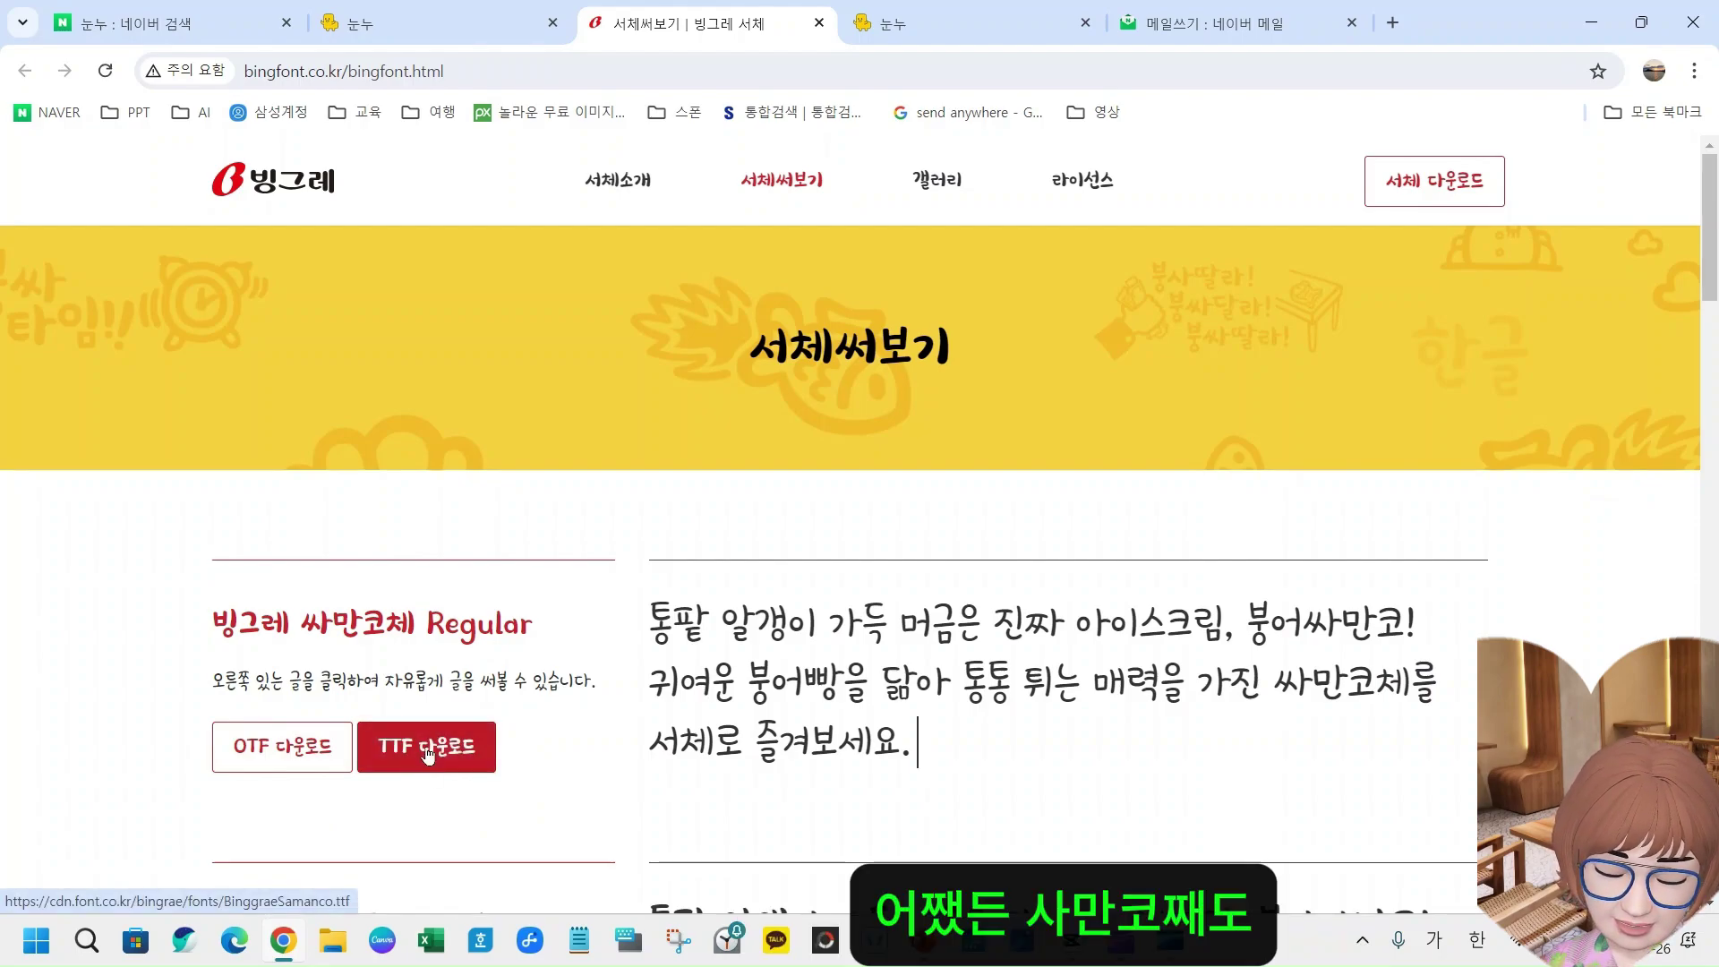
pyautogui.scroll(-3, 499, 717)
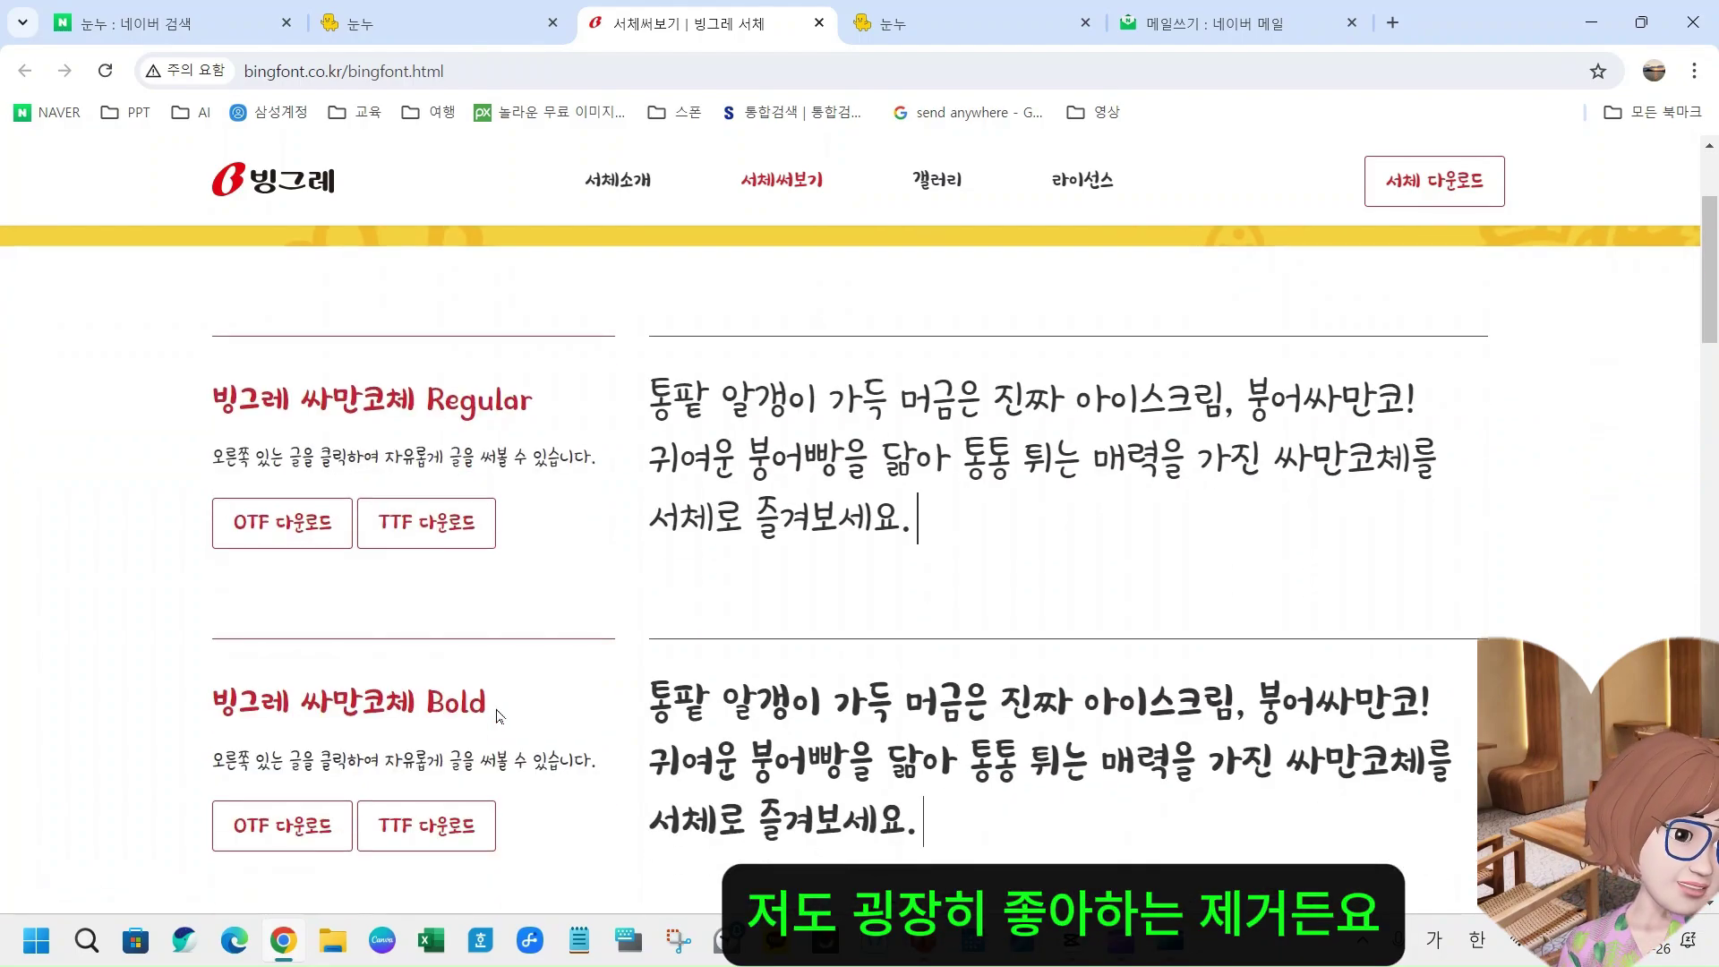
pyautogui.scroll(1, 498, 712)
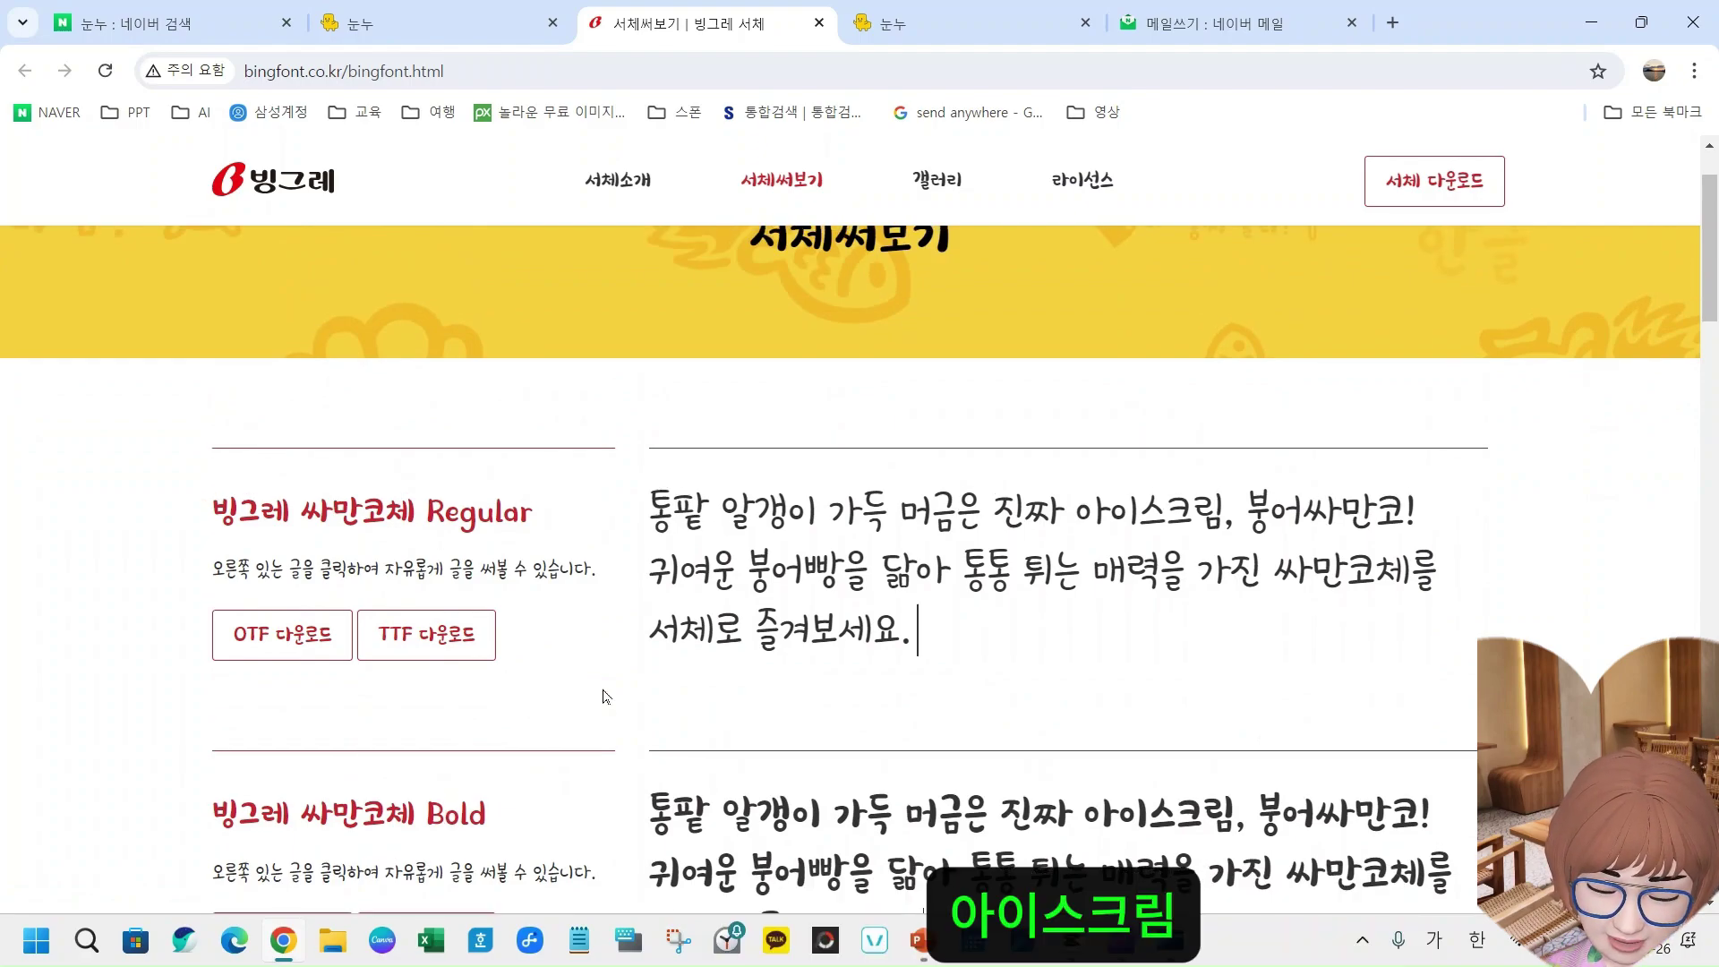
pyautogui.scroll(1, 976, 644)
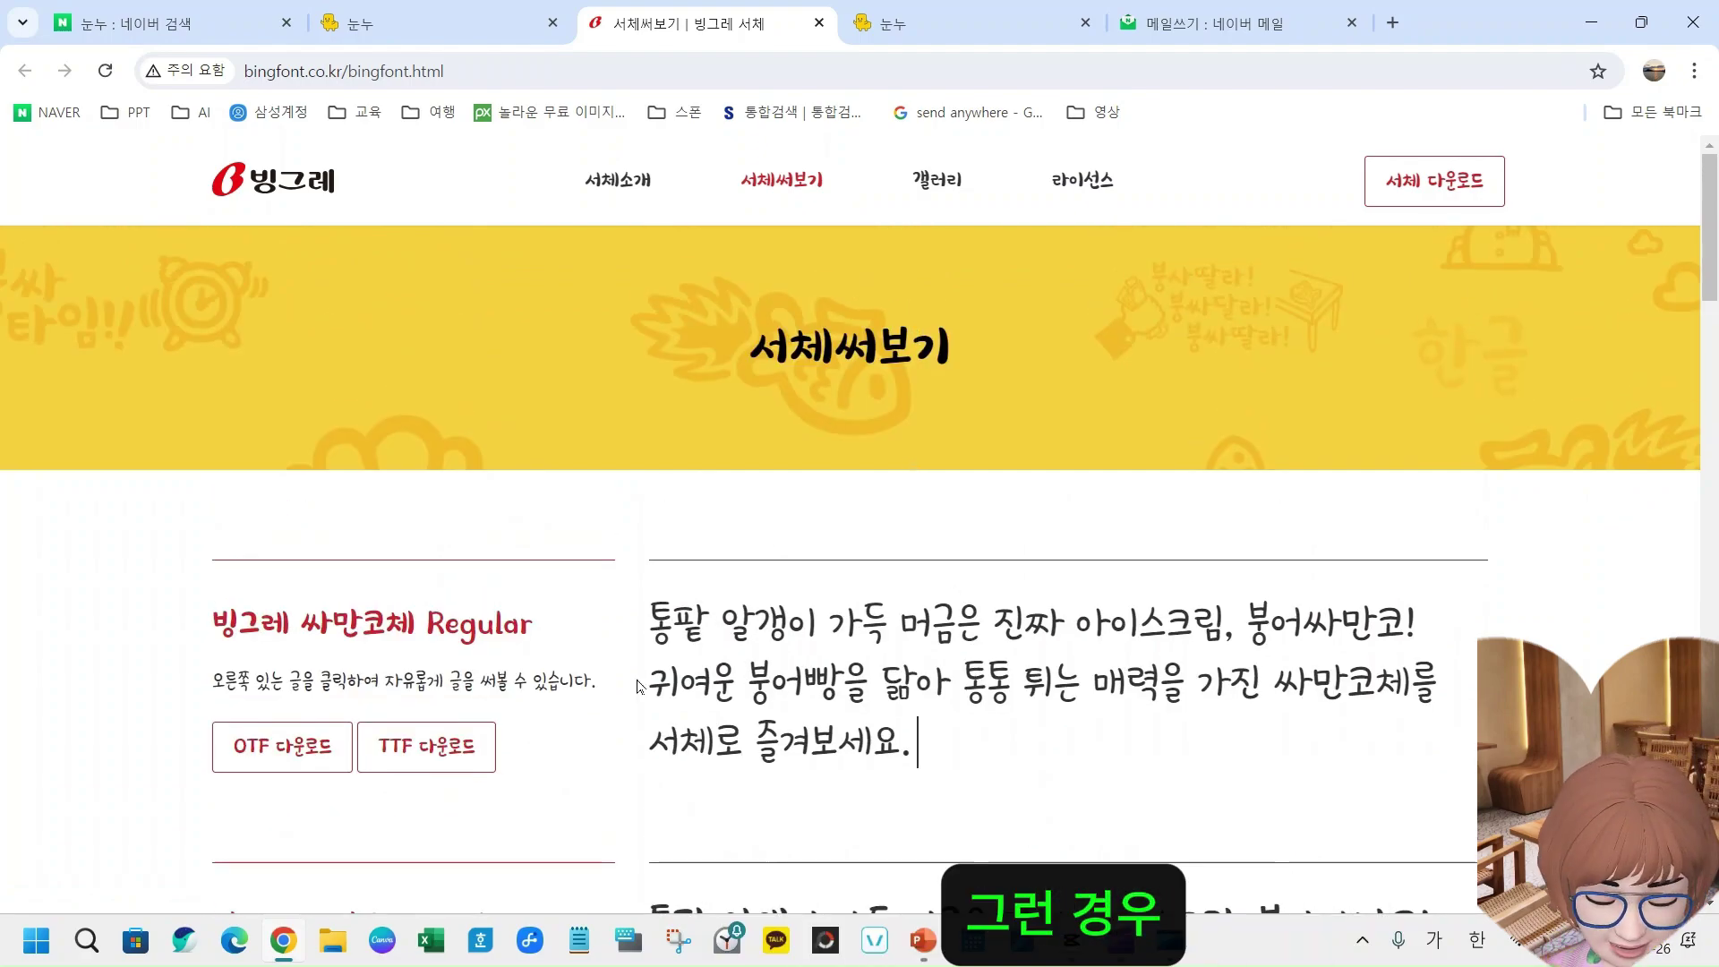
# - Download the TTF version of 빙그레 싸만코체 Regular and allow the blocked file BinggraeSamanco.ttf to be saved
pyautogui.click(428, 760)
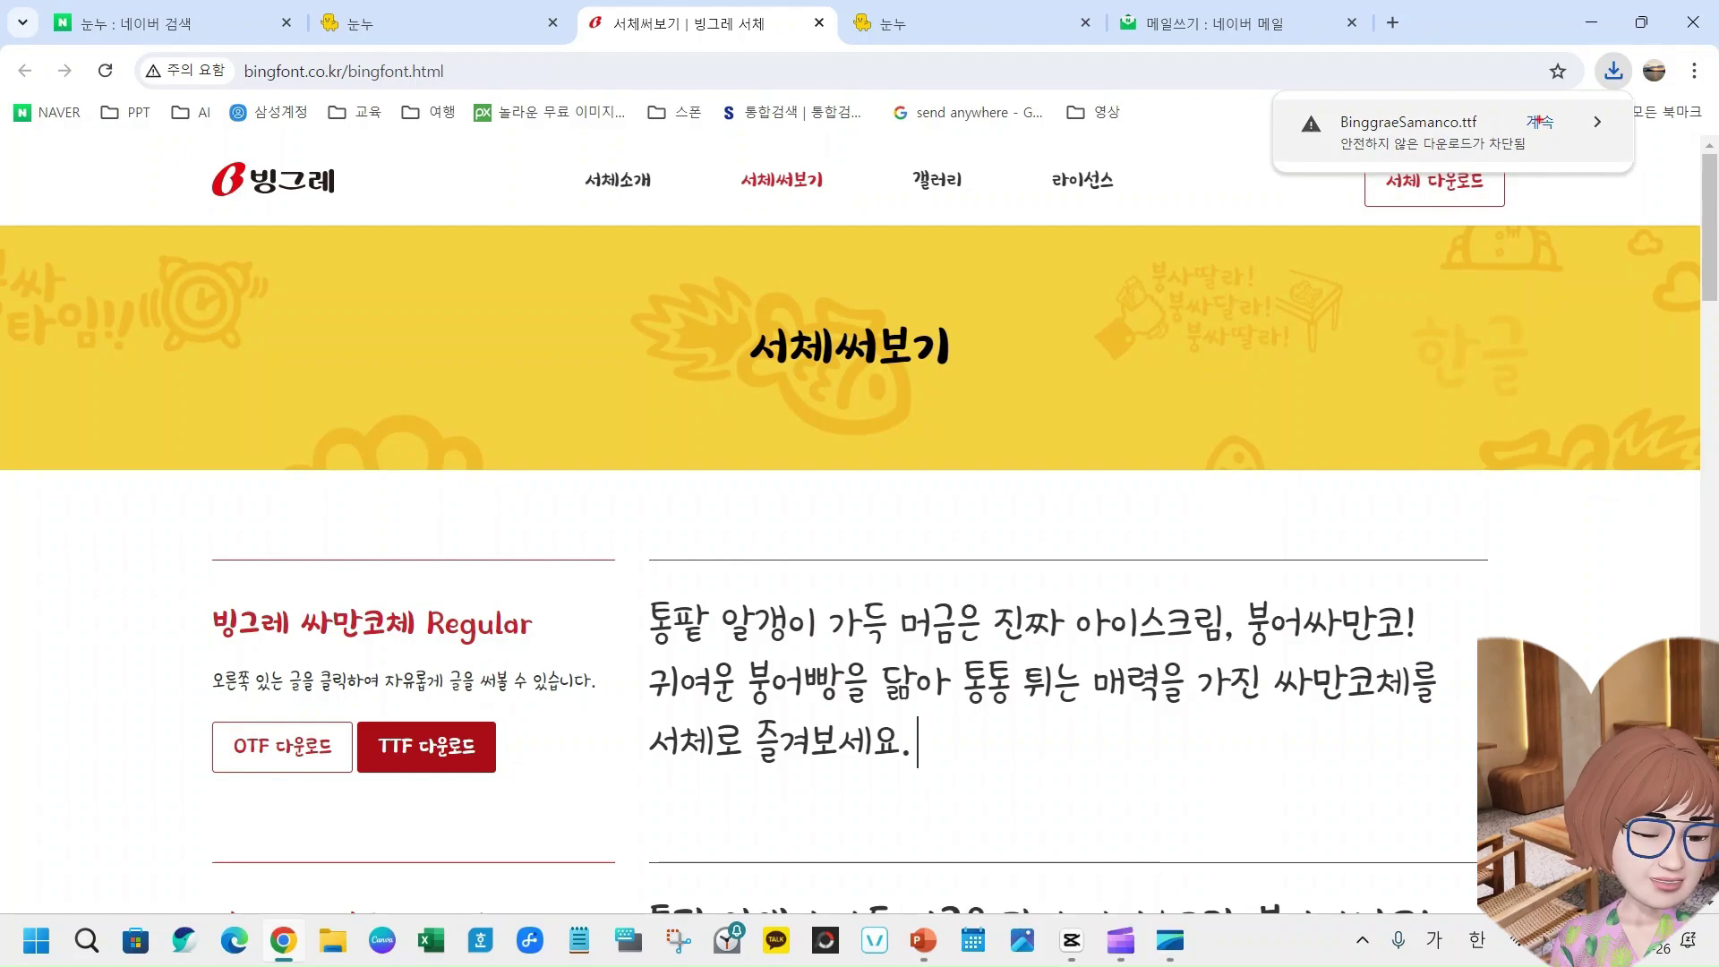
pyautogui.moveTo(1600, 48); pyautogui.dragTo(1639, 123)
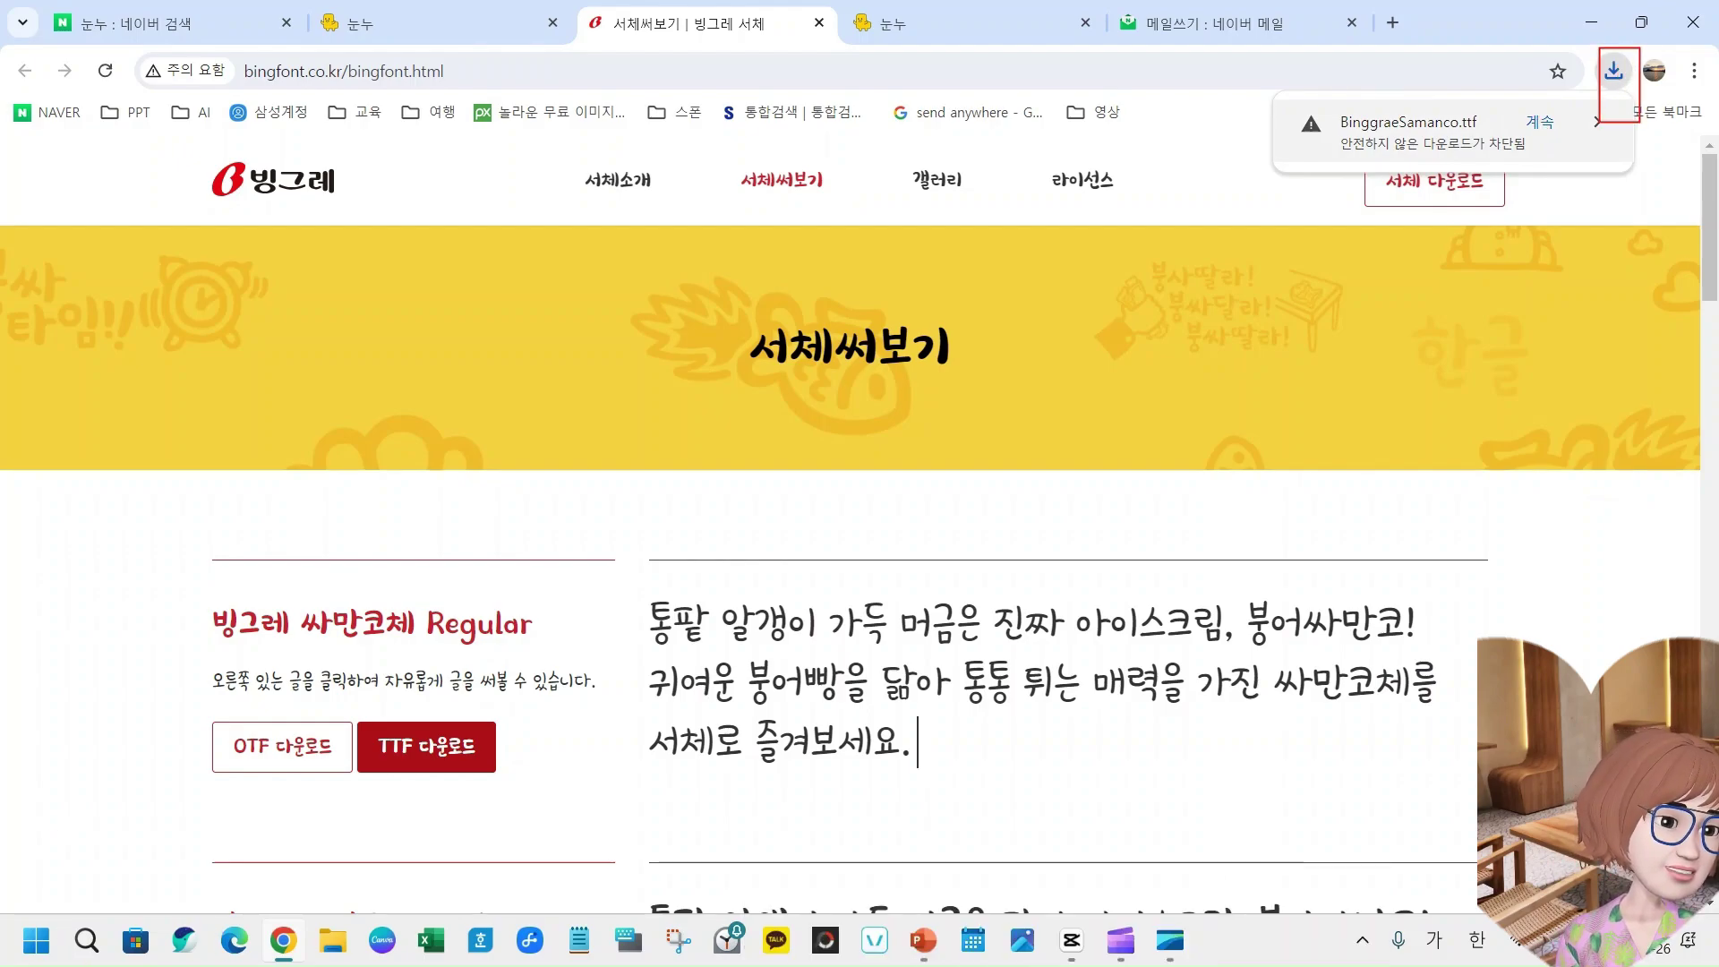
pyautogui.moveTo(203, 928); pyautogui.dragTo(265, 964)
pyautogui.moveTo(86, 878); pyautogui.dragTo(139, 917)
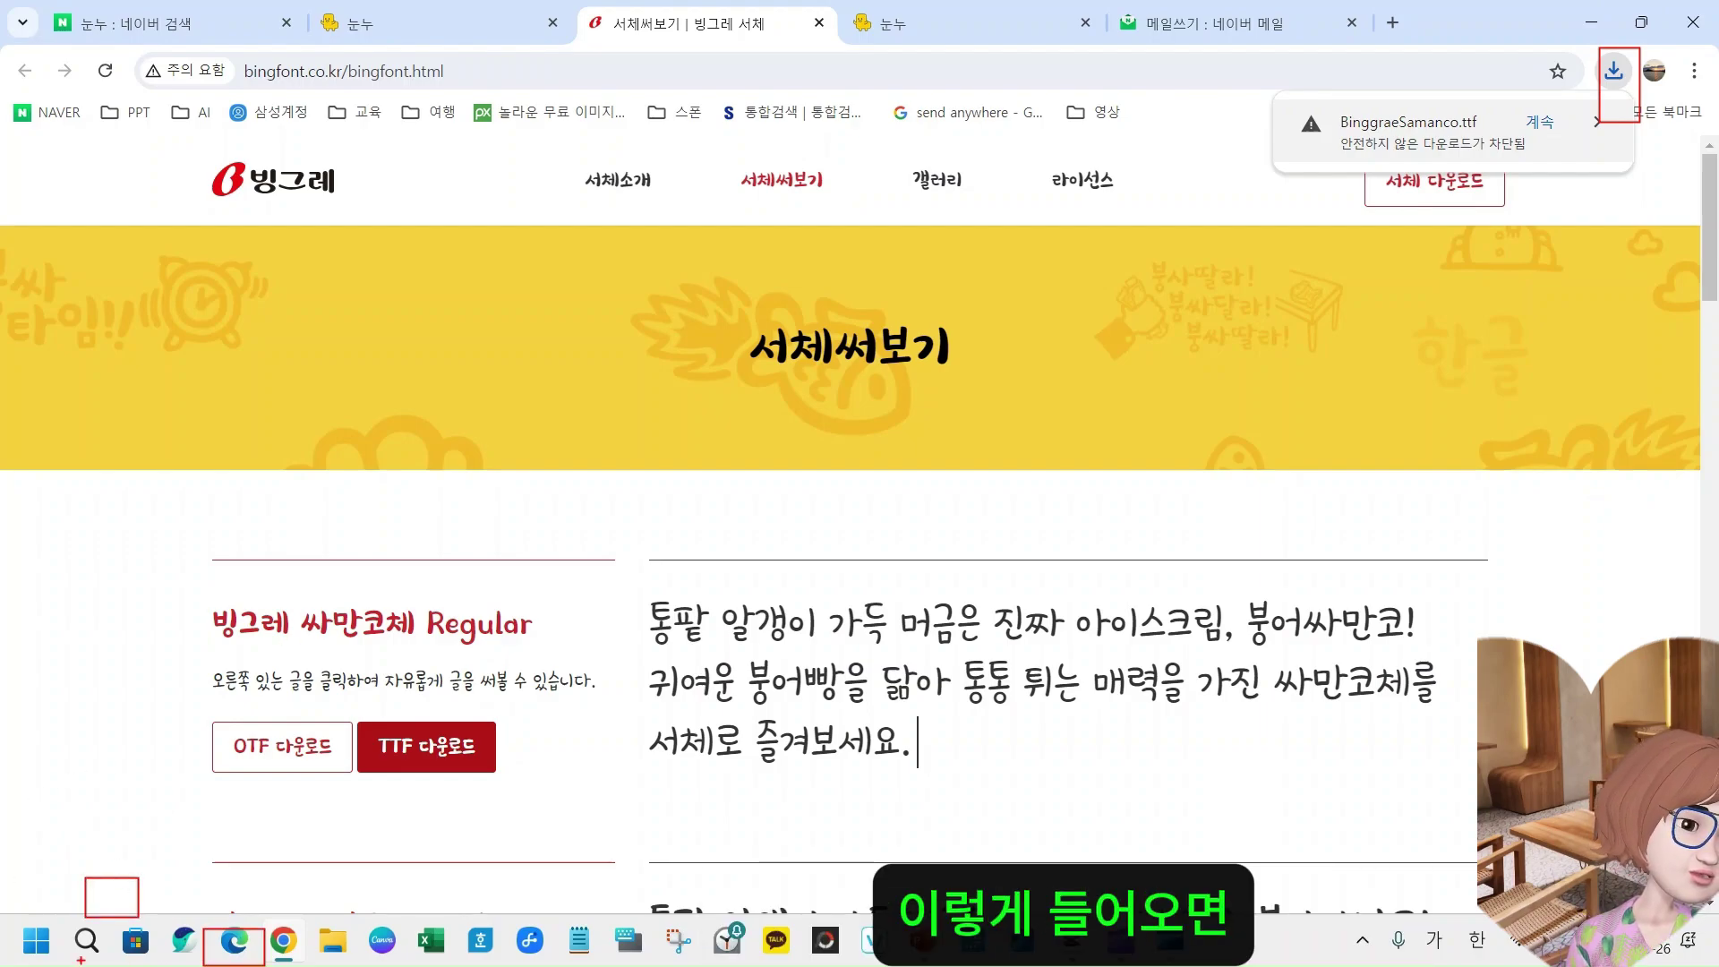
pyautogui.press('Escape')
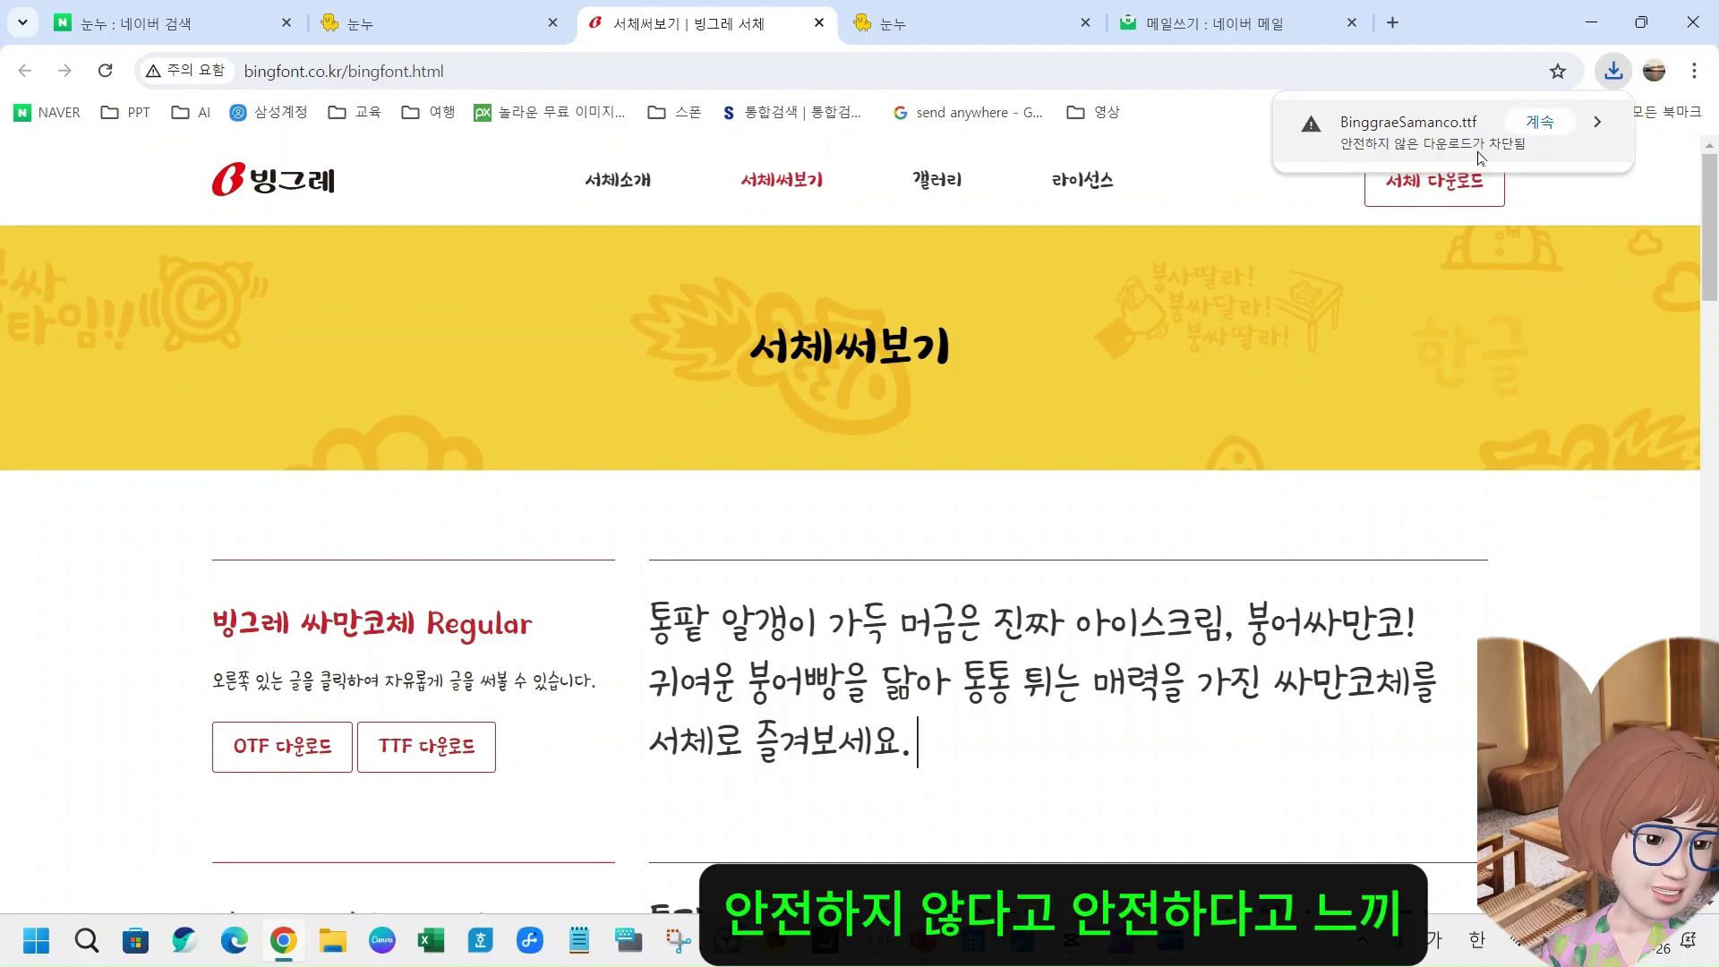
pyautogui.click(1538, 126)
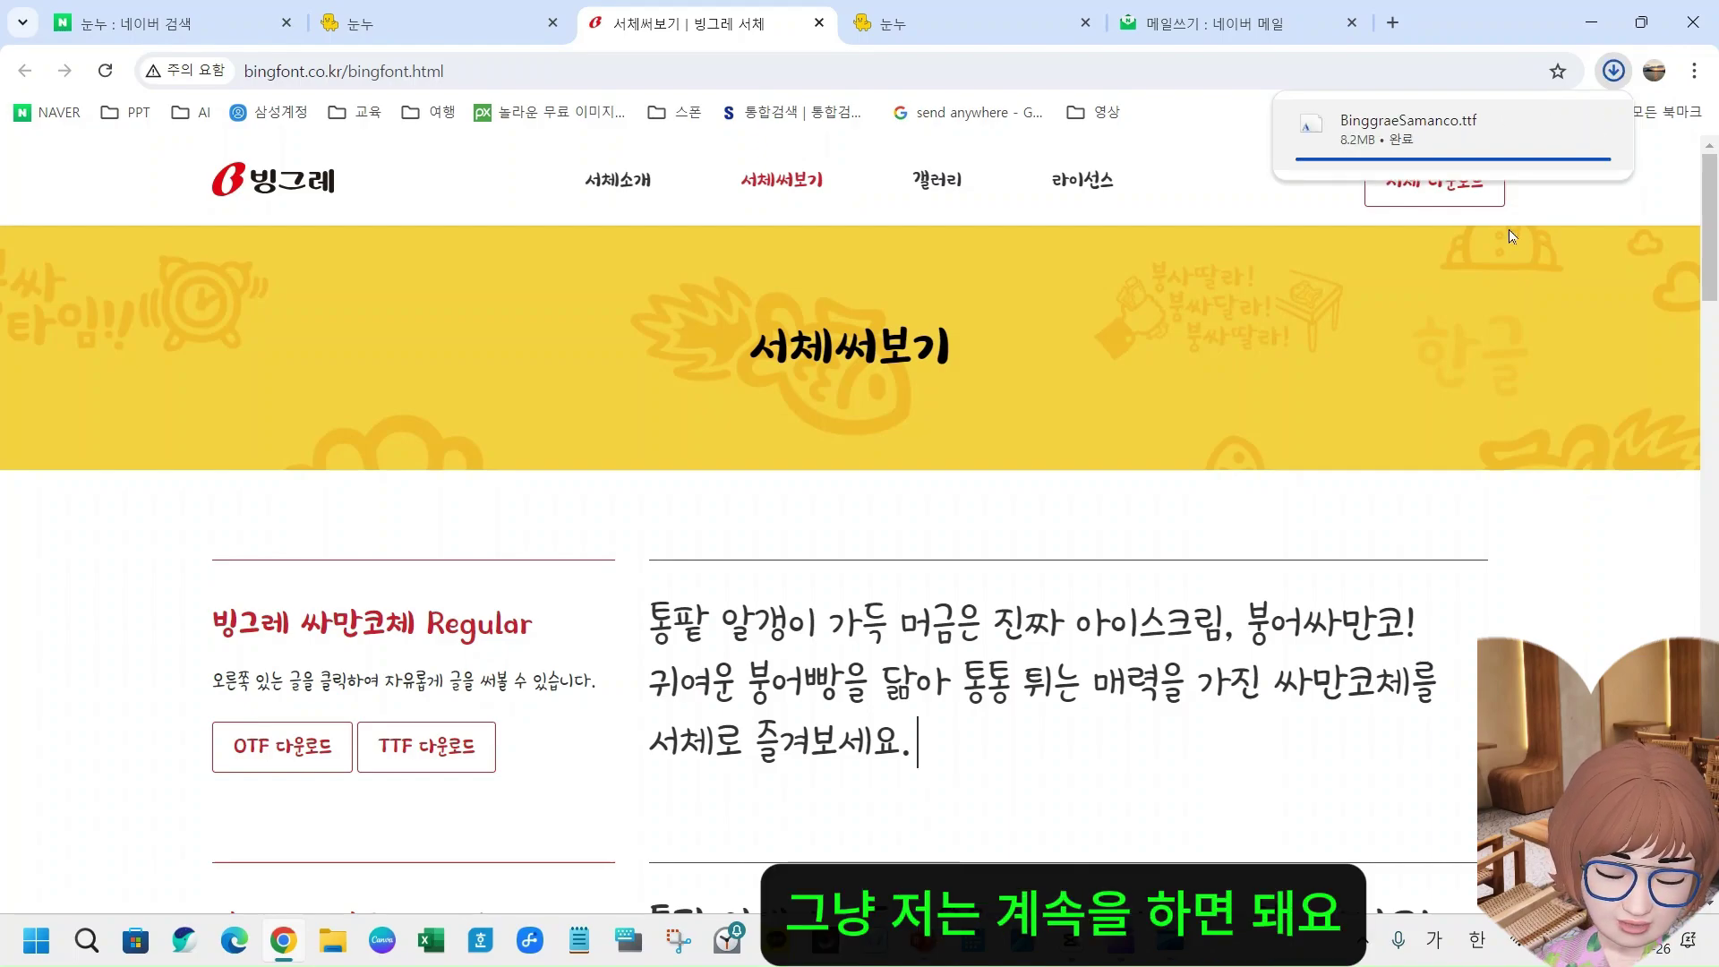
# - Show BinggraeSamanco in its download folder and install the font
pyautogui.moveTo(1554, 132)
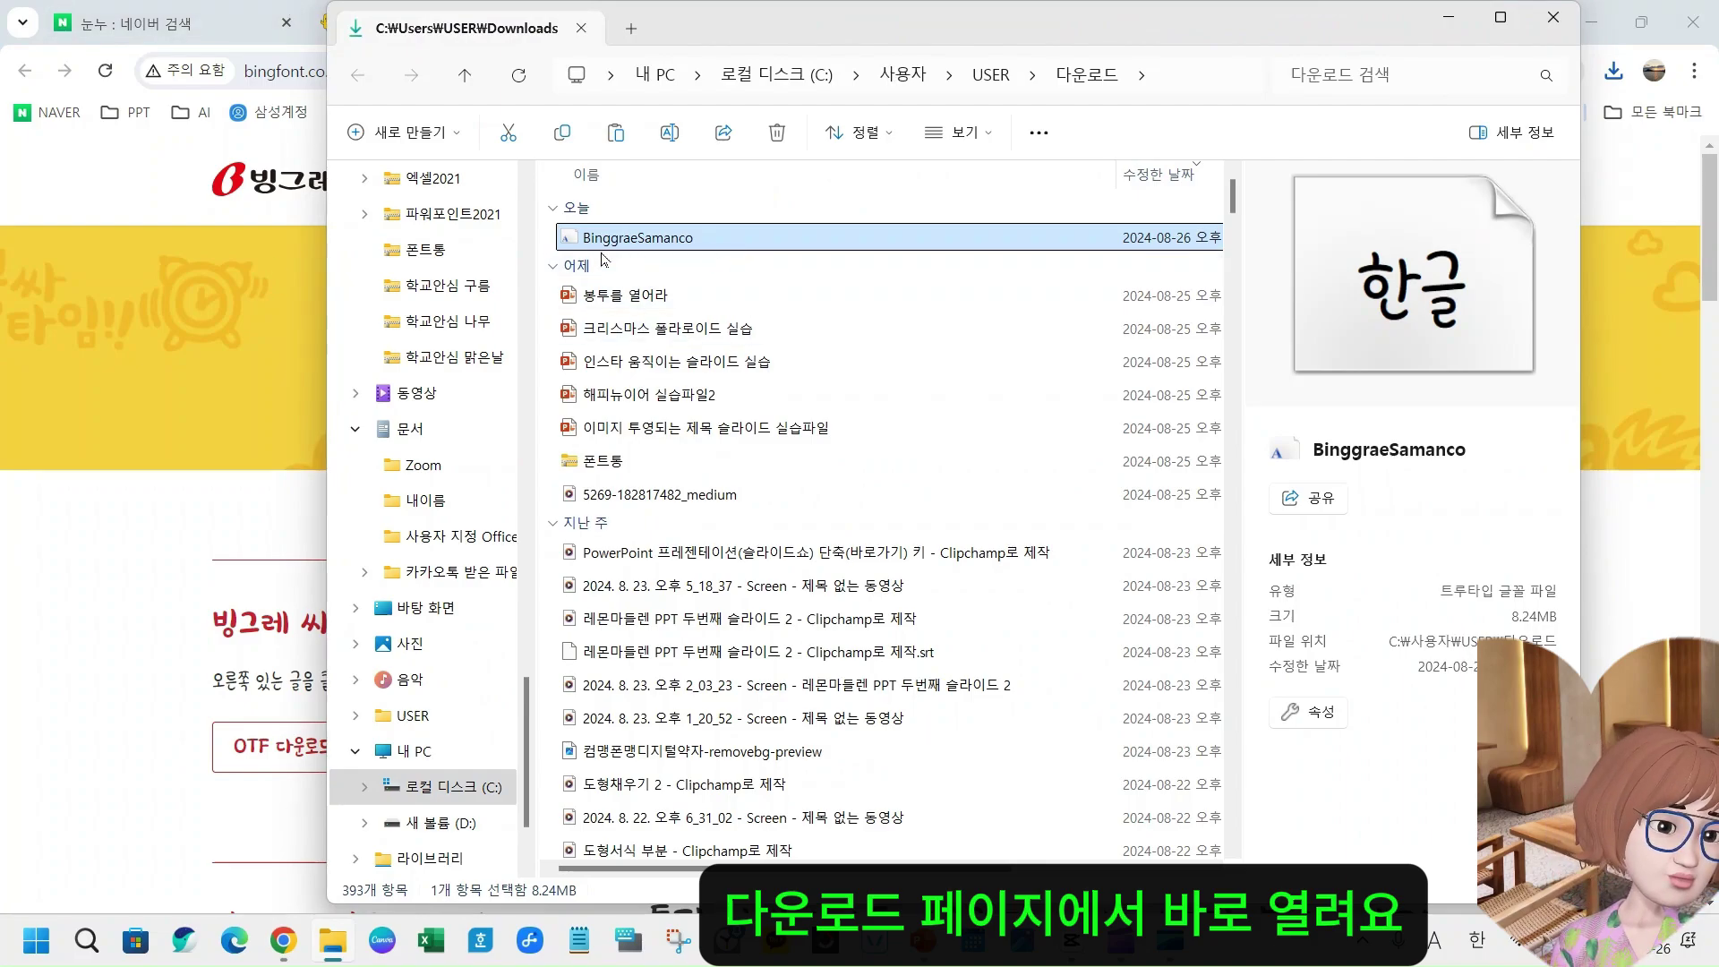
pyautogui.rightClick(658, 240)
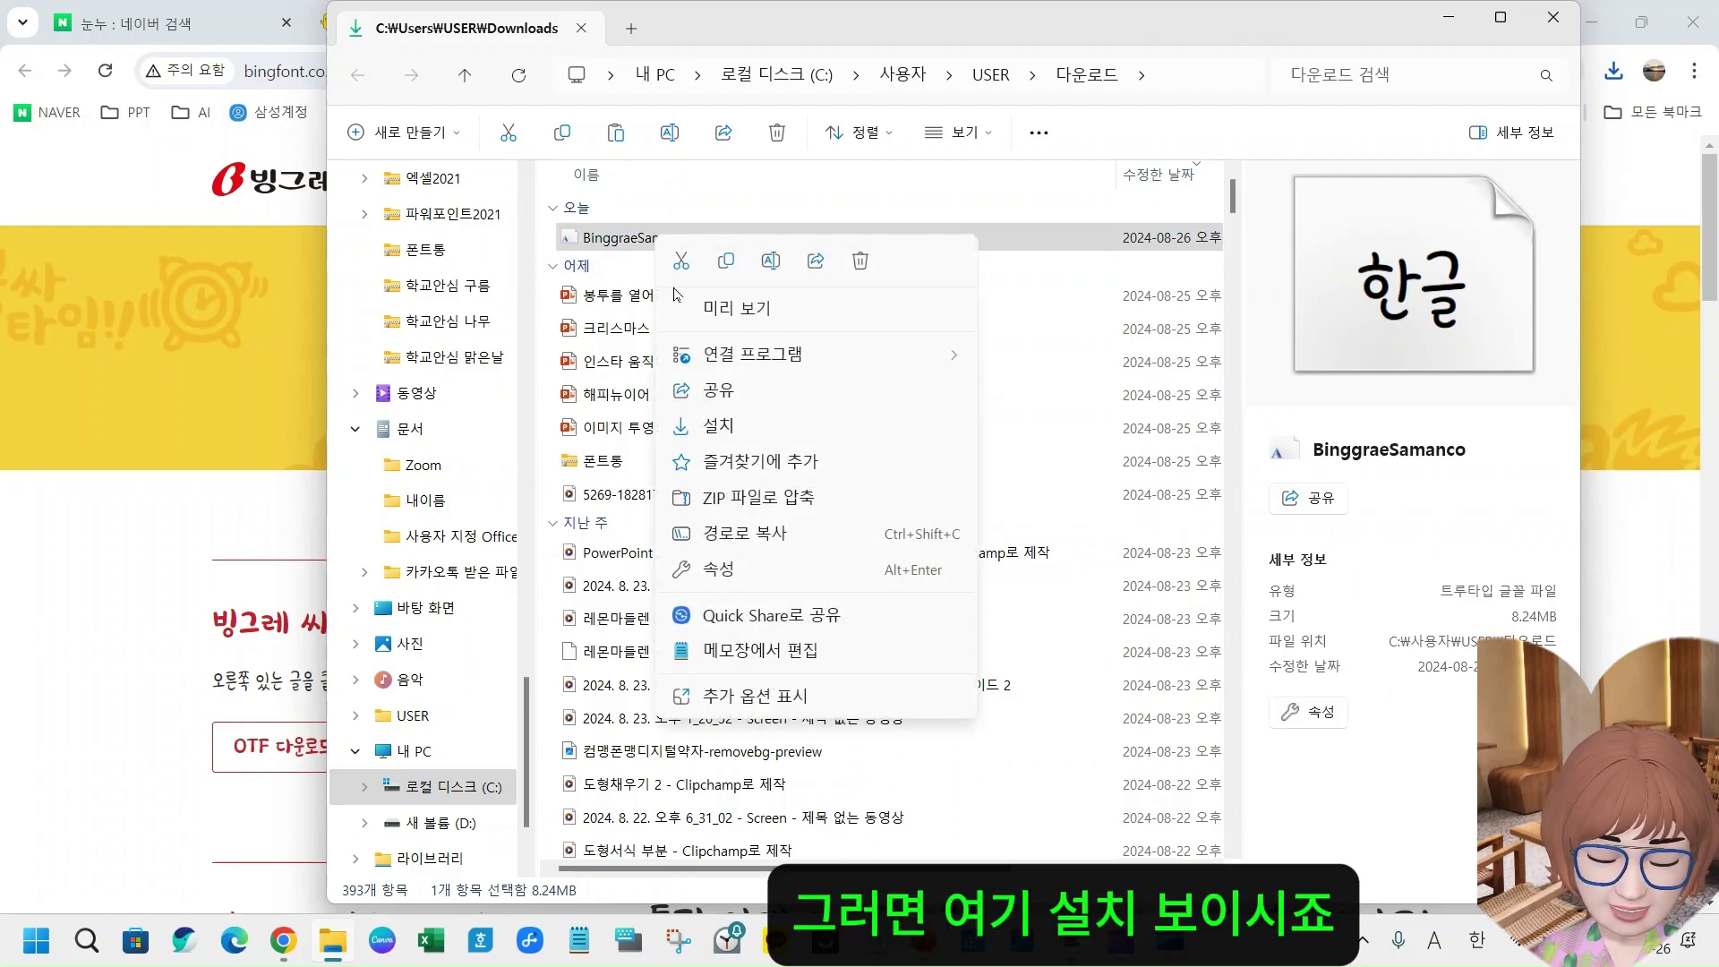
pyautogui.click(719, 426)
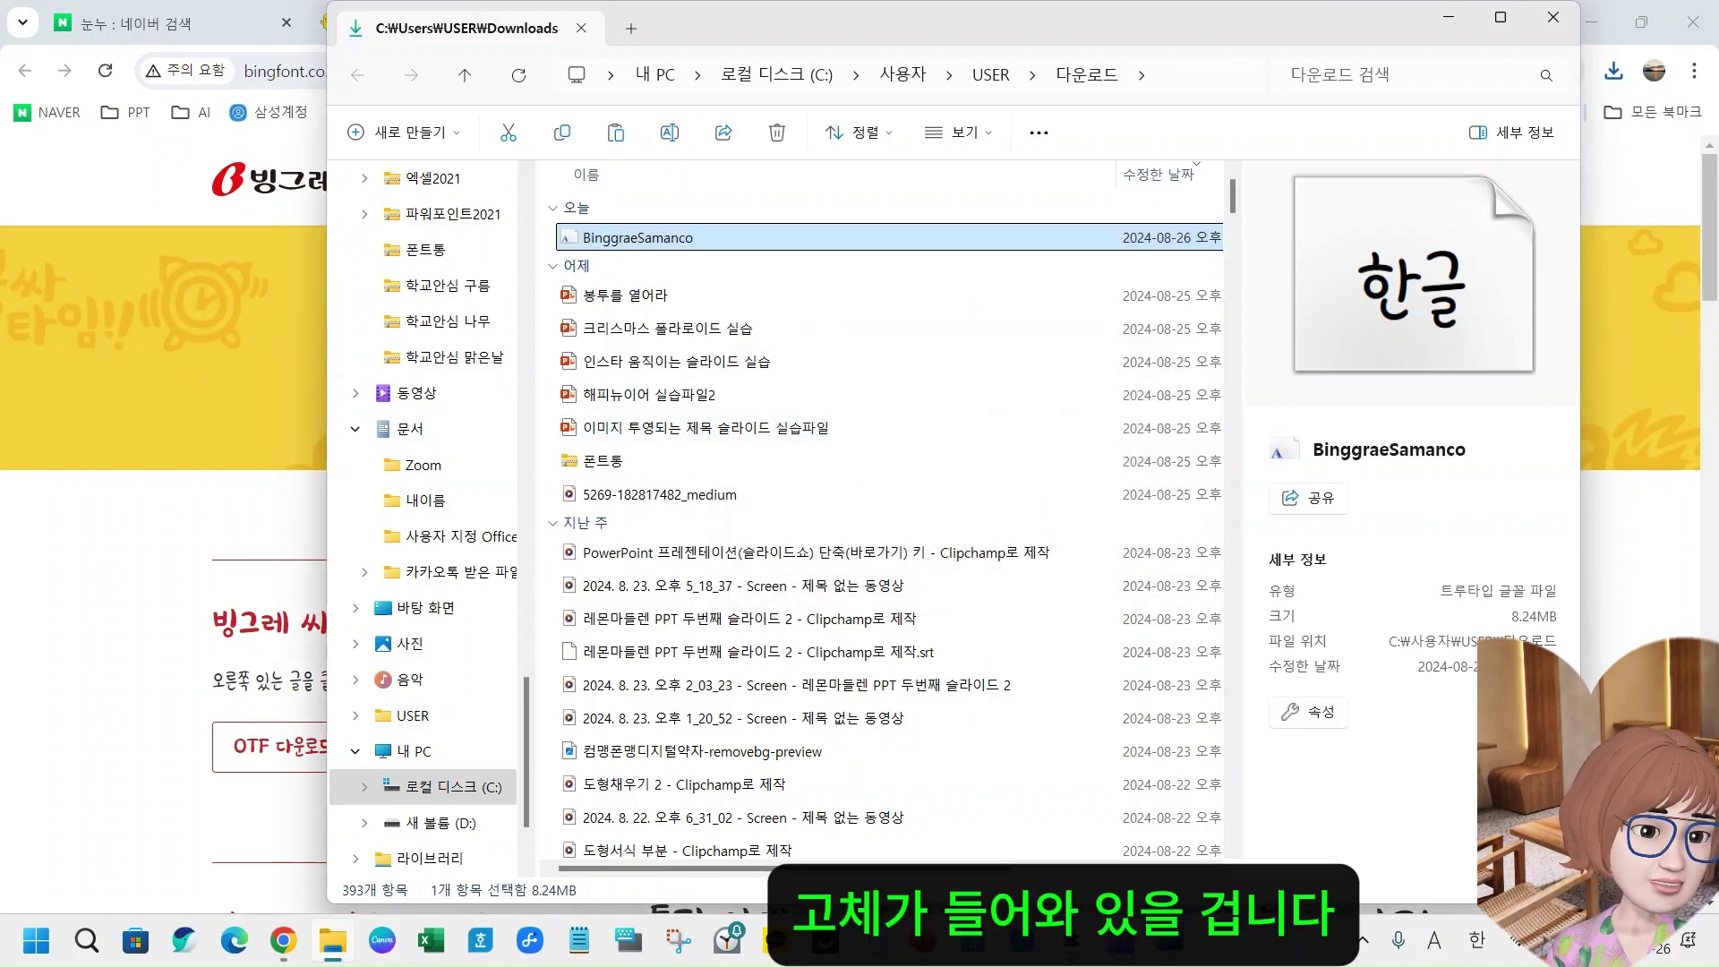
# - Switch to the 한글 word processor and create a new blank document
pyautogui.click(477, 942)
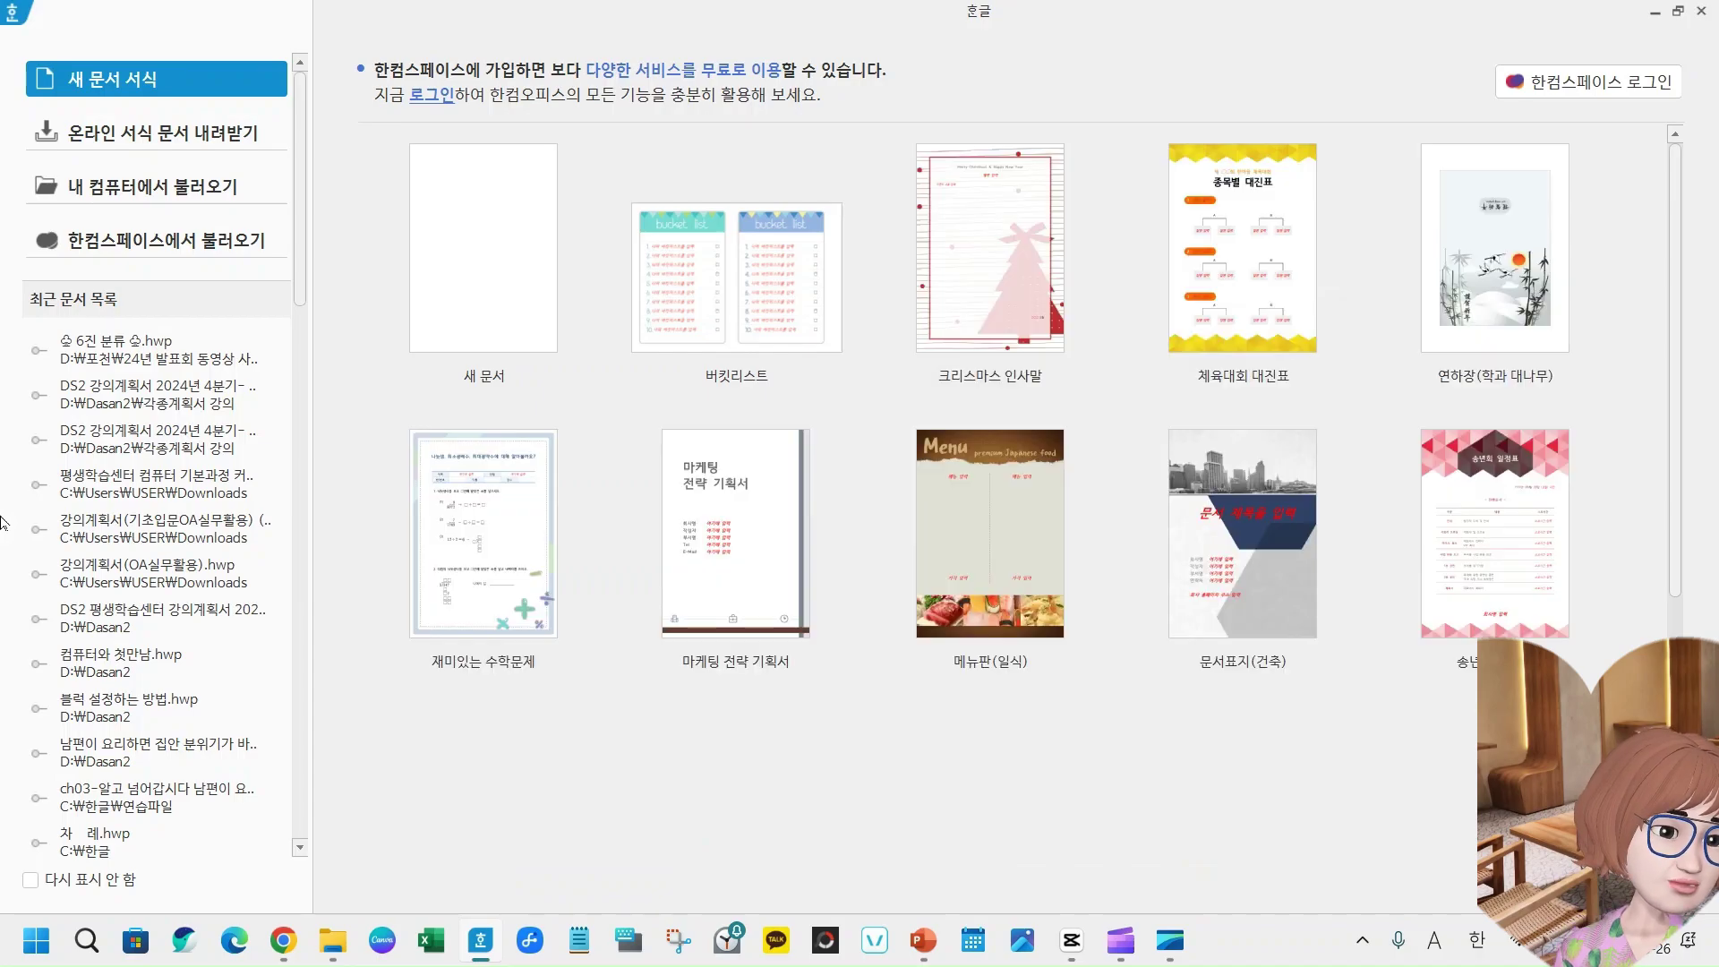
pyautogui.click(469, 265)
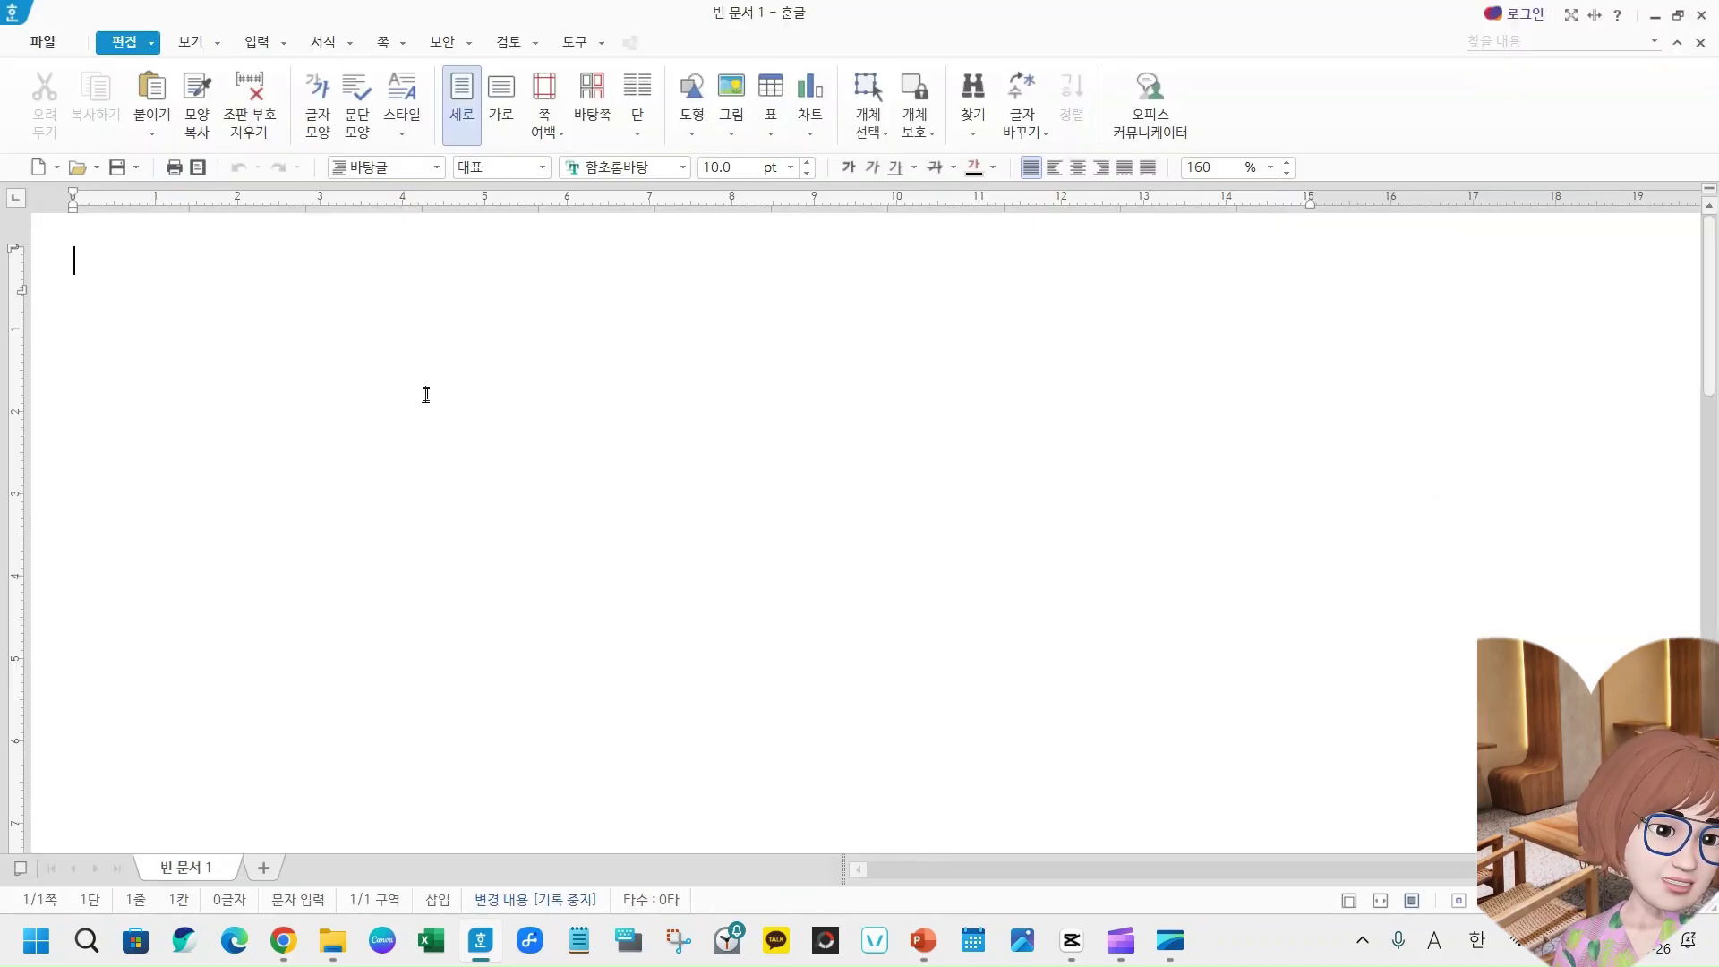
# - Look through the full 모든 글꼴 font list down to its end for 빙그레 싸만코체
pyautogui.click(685, 169)
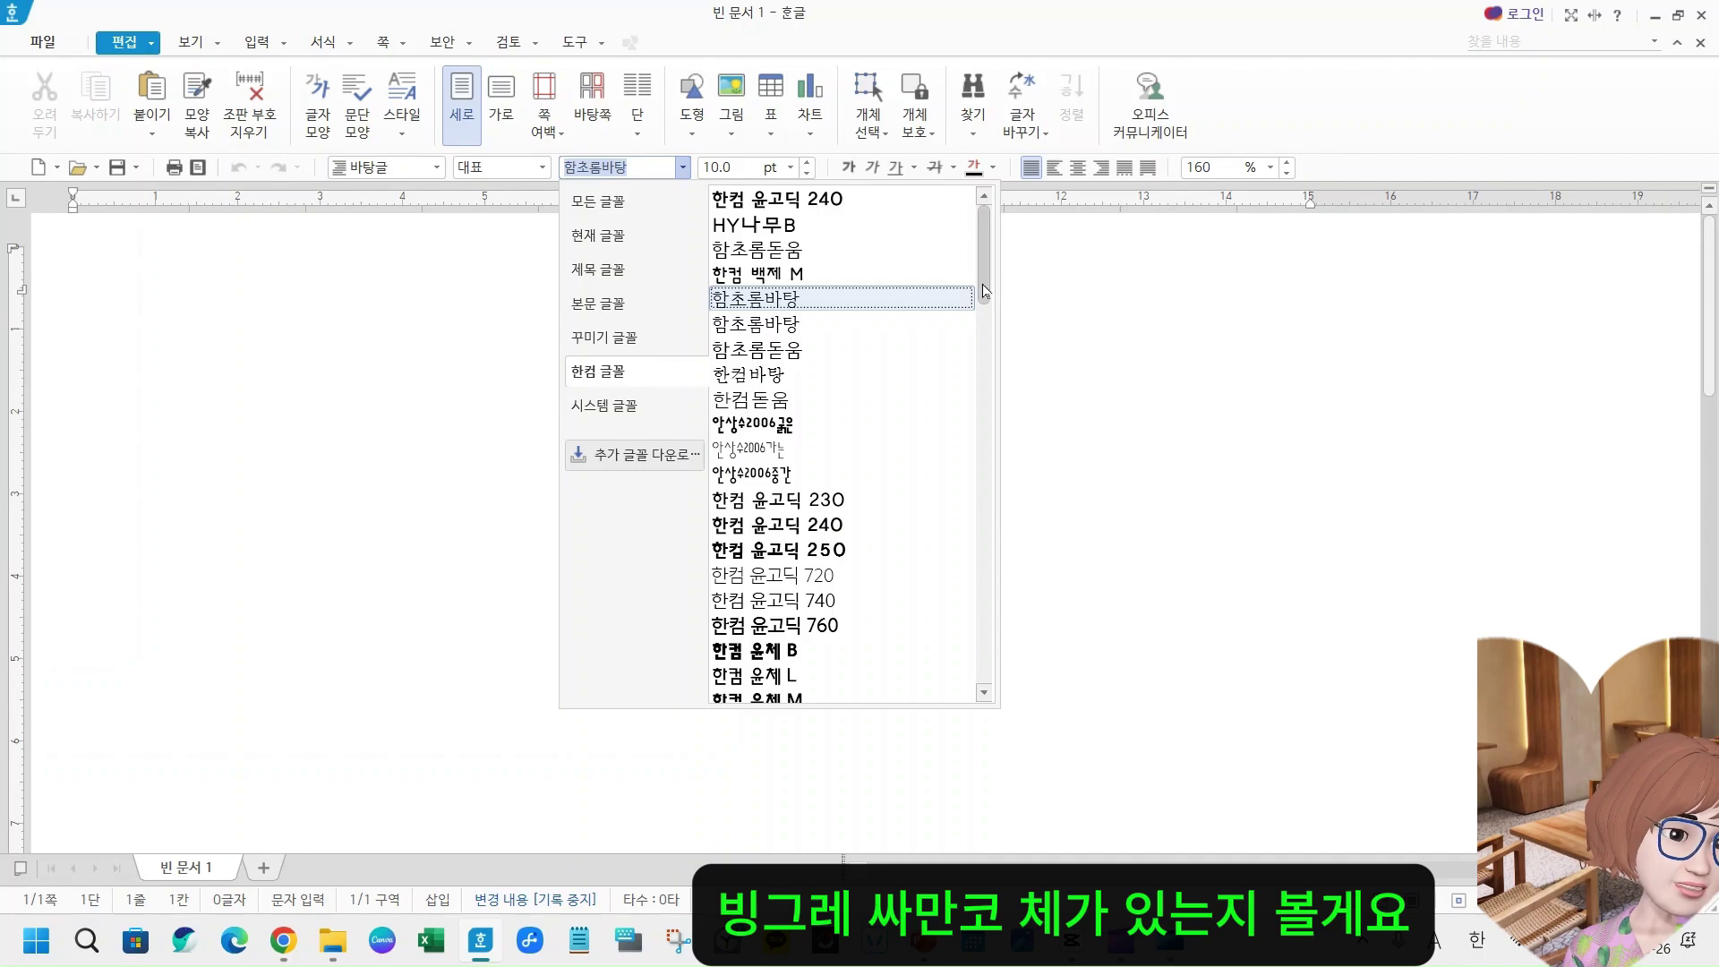
pyautogui.scroll(-2, 982, 283)
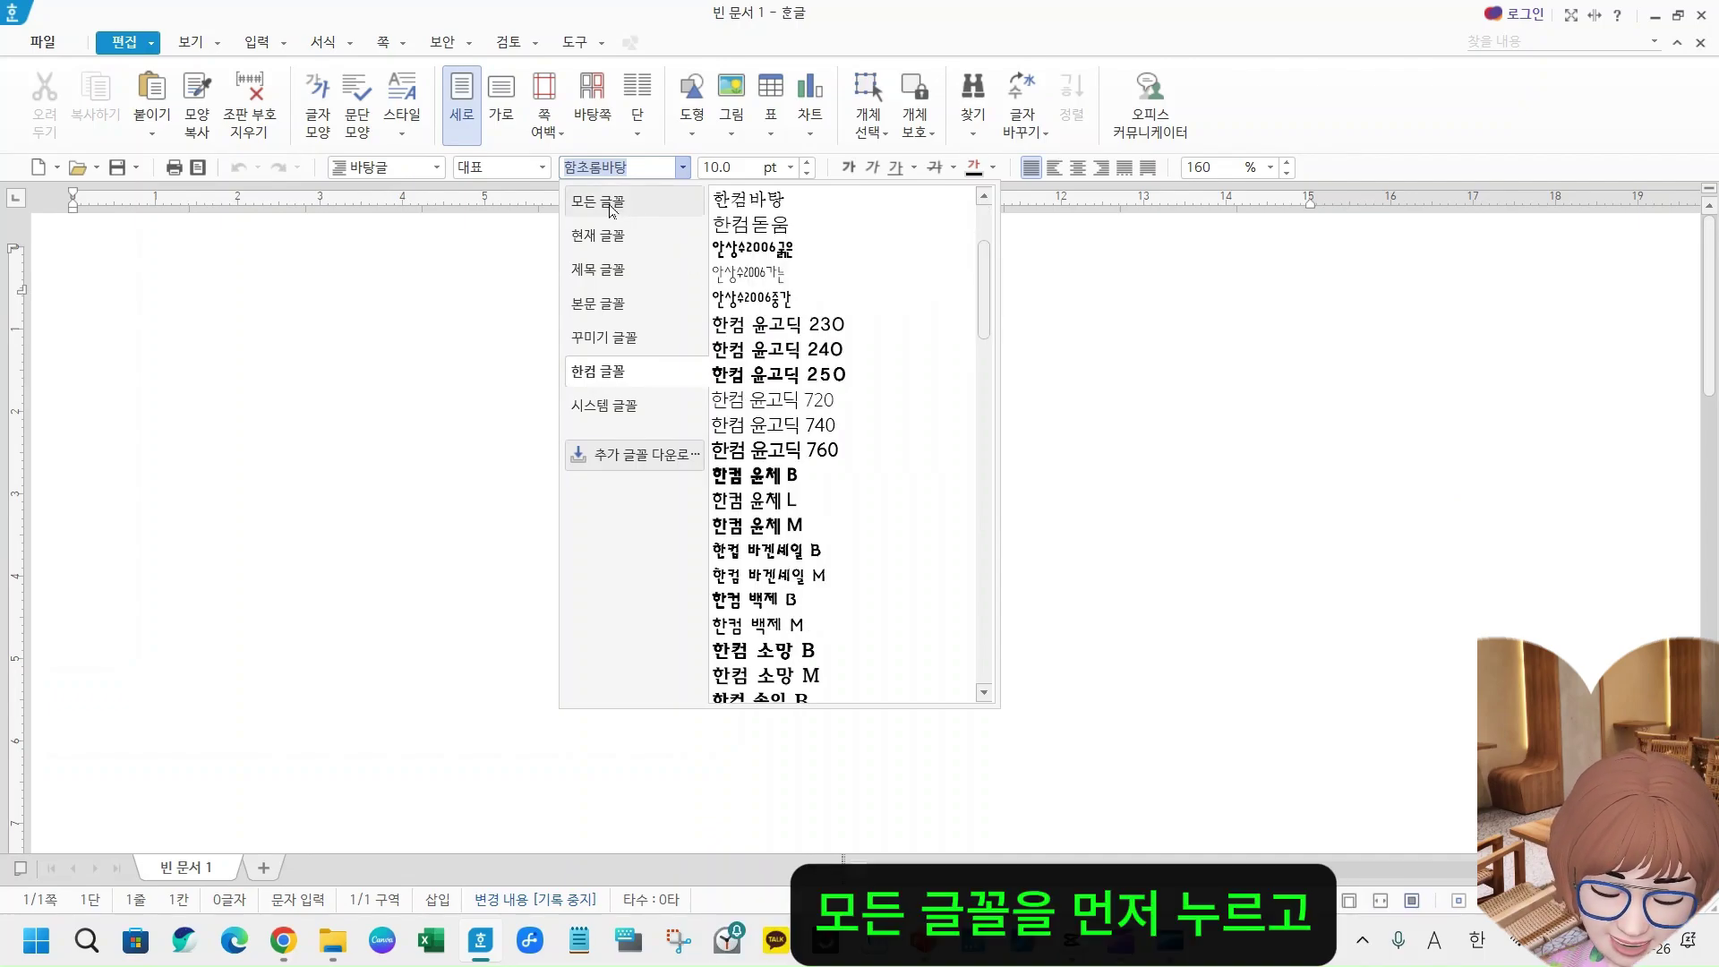
pyautogui.click(612, 206)
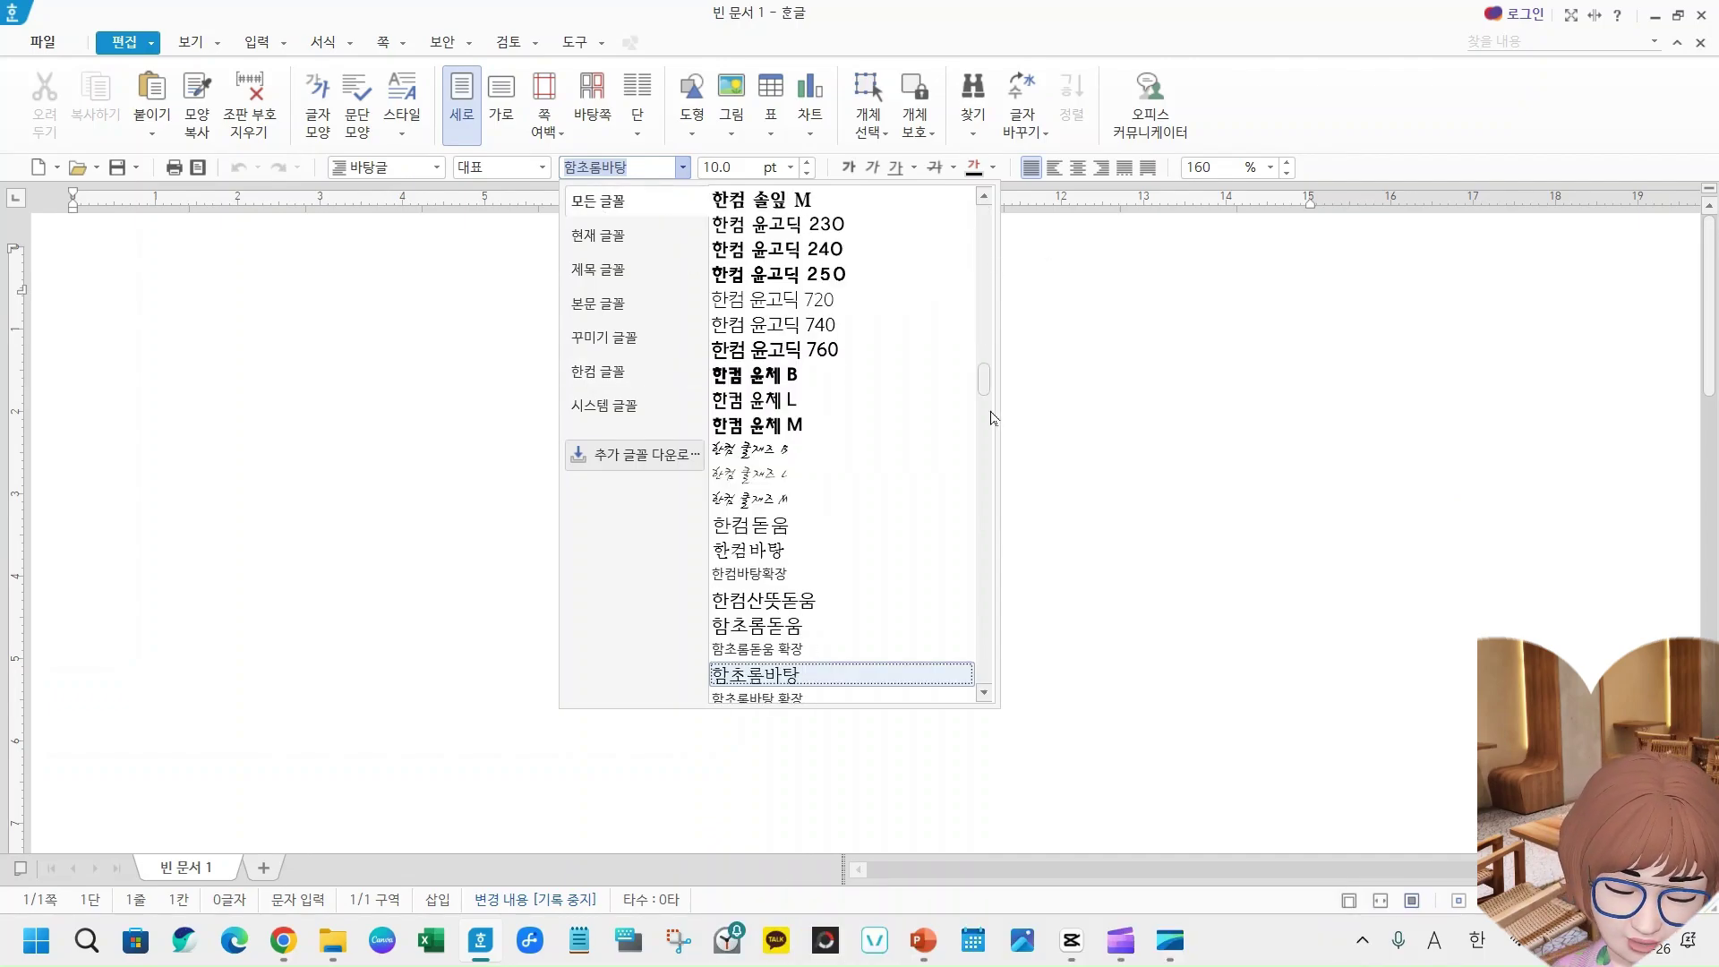
pyautogui.scroll(-10, 988, 427)
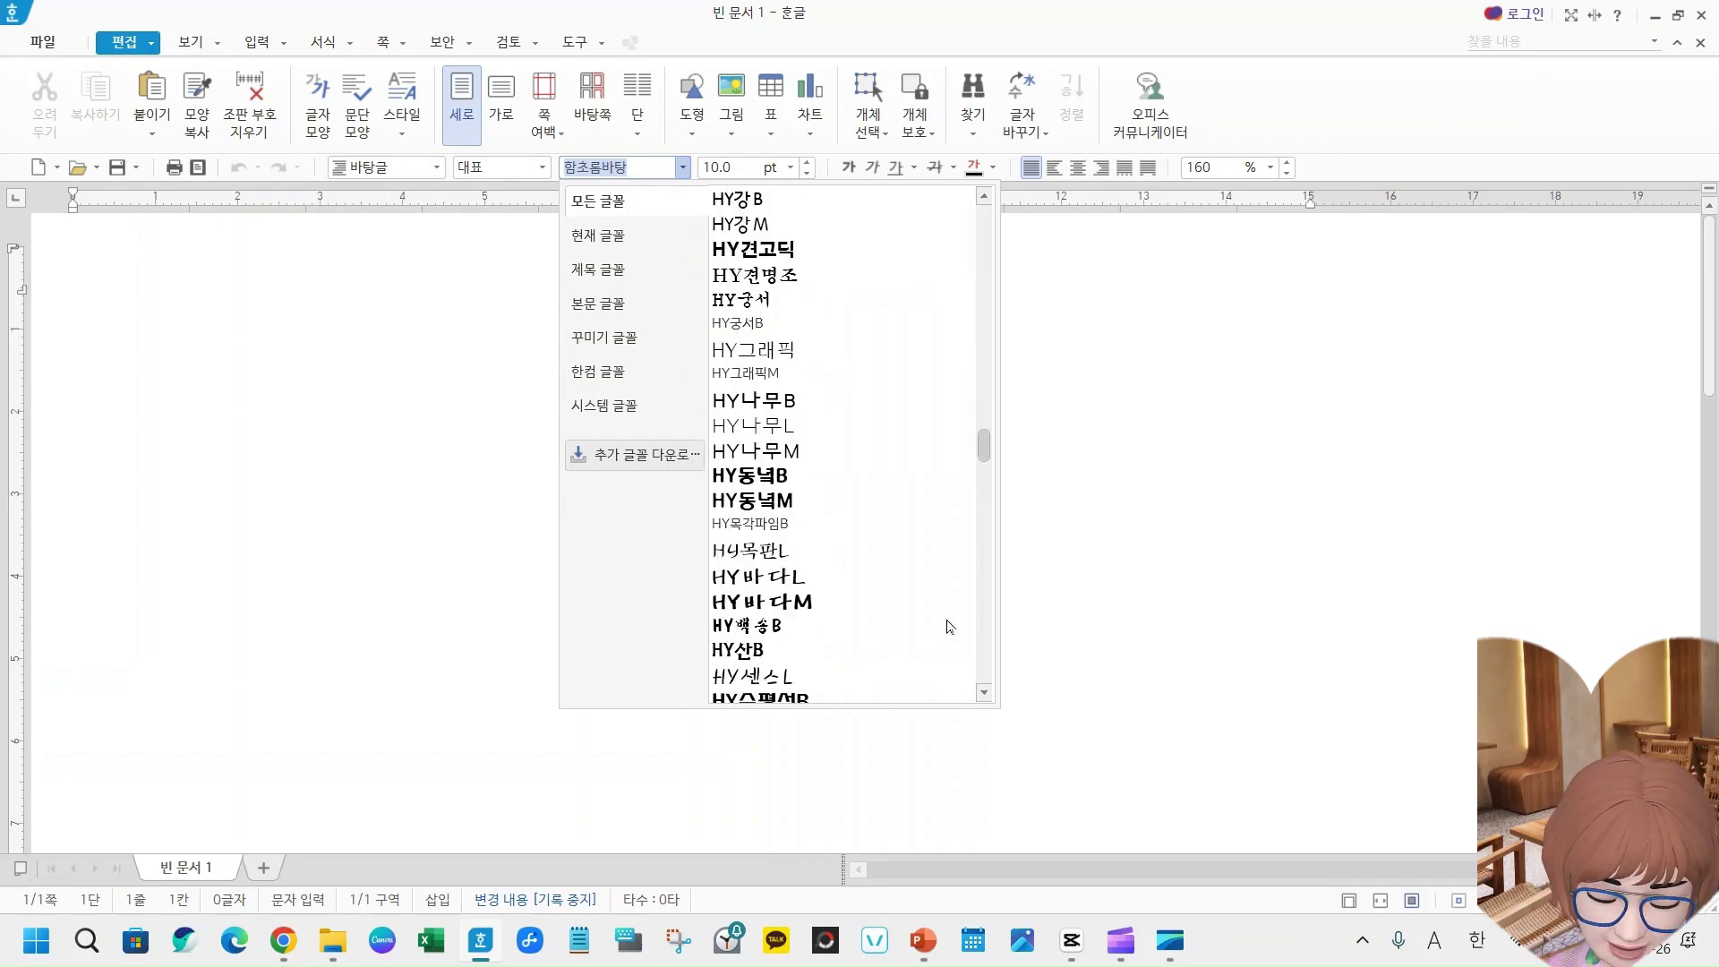
pyautogui.click(988, 699)
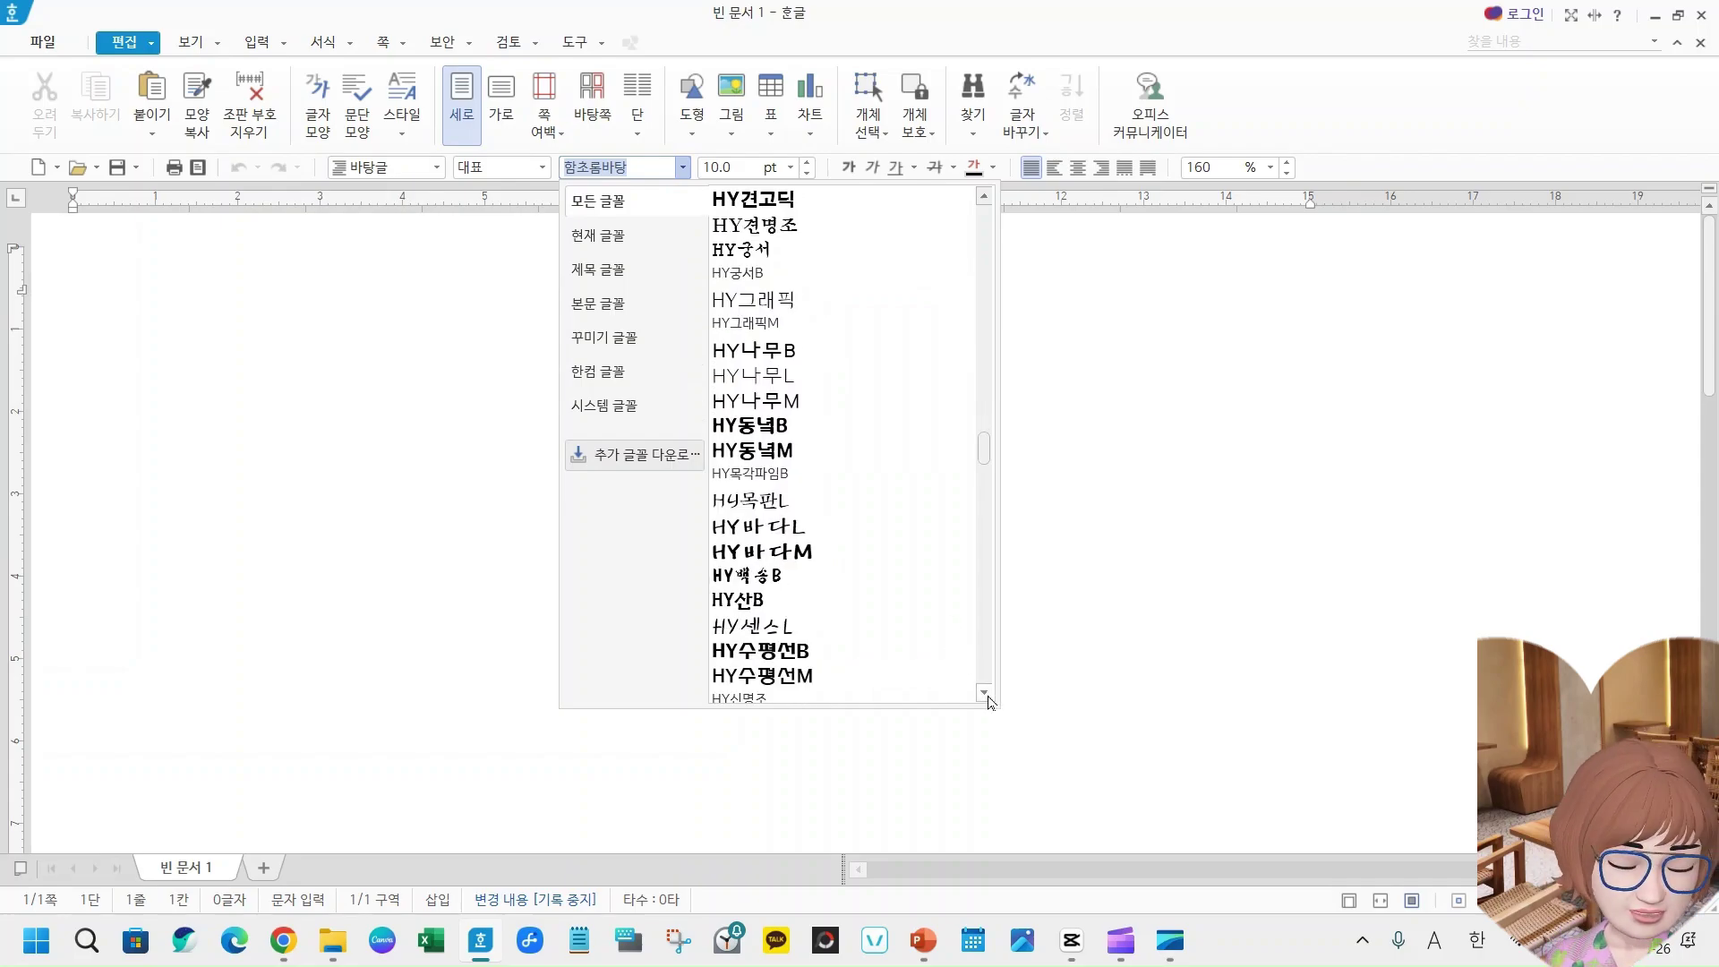
pyautogui.click(988, 699)
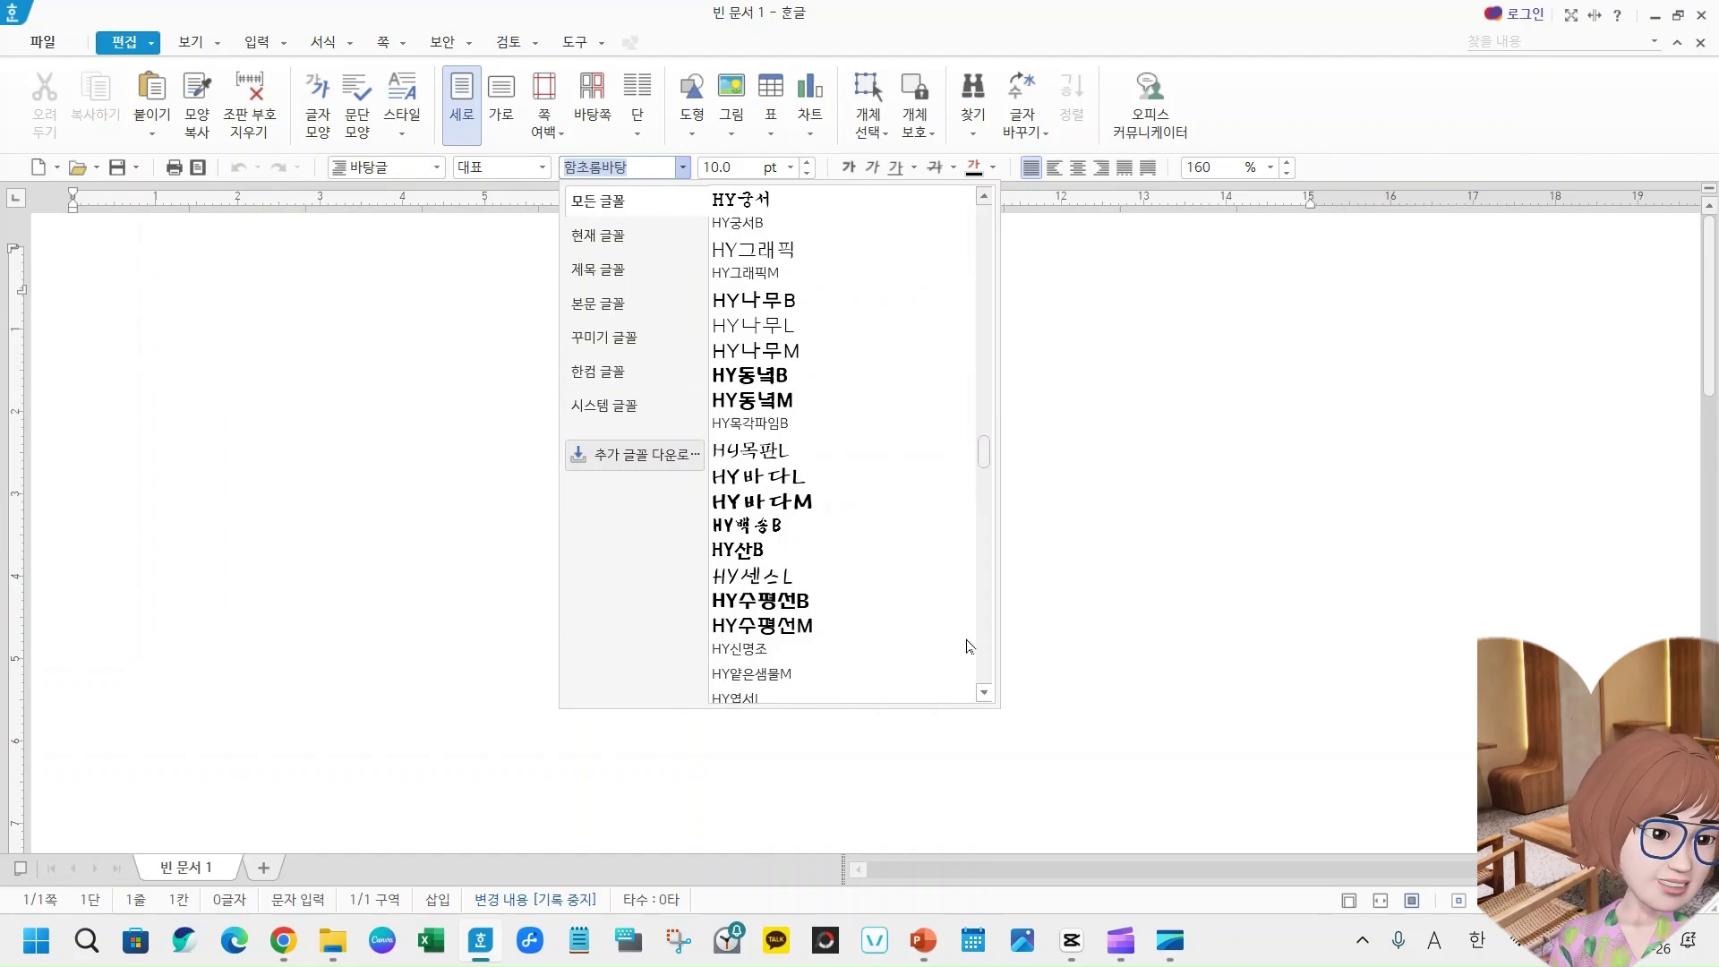
pyautogui.scroll(-1, 951, 528)
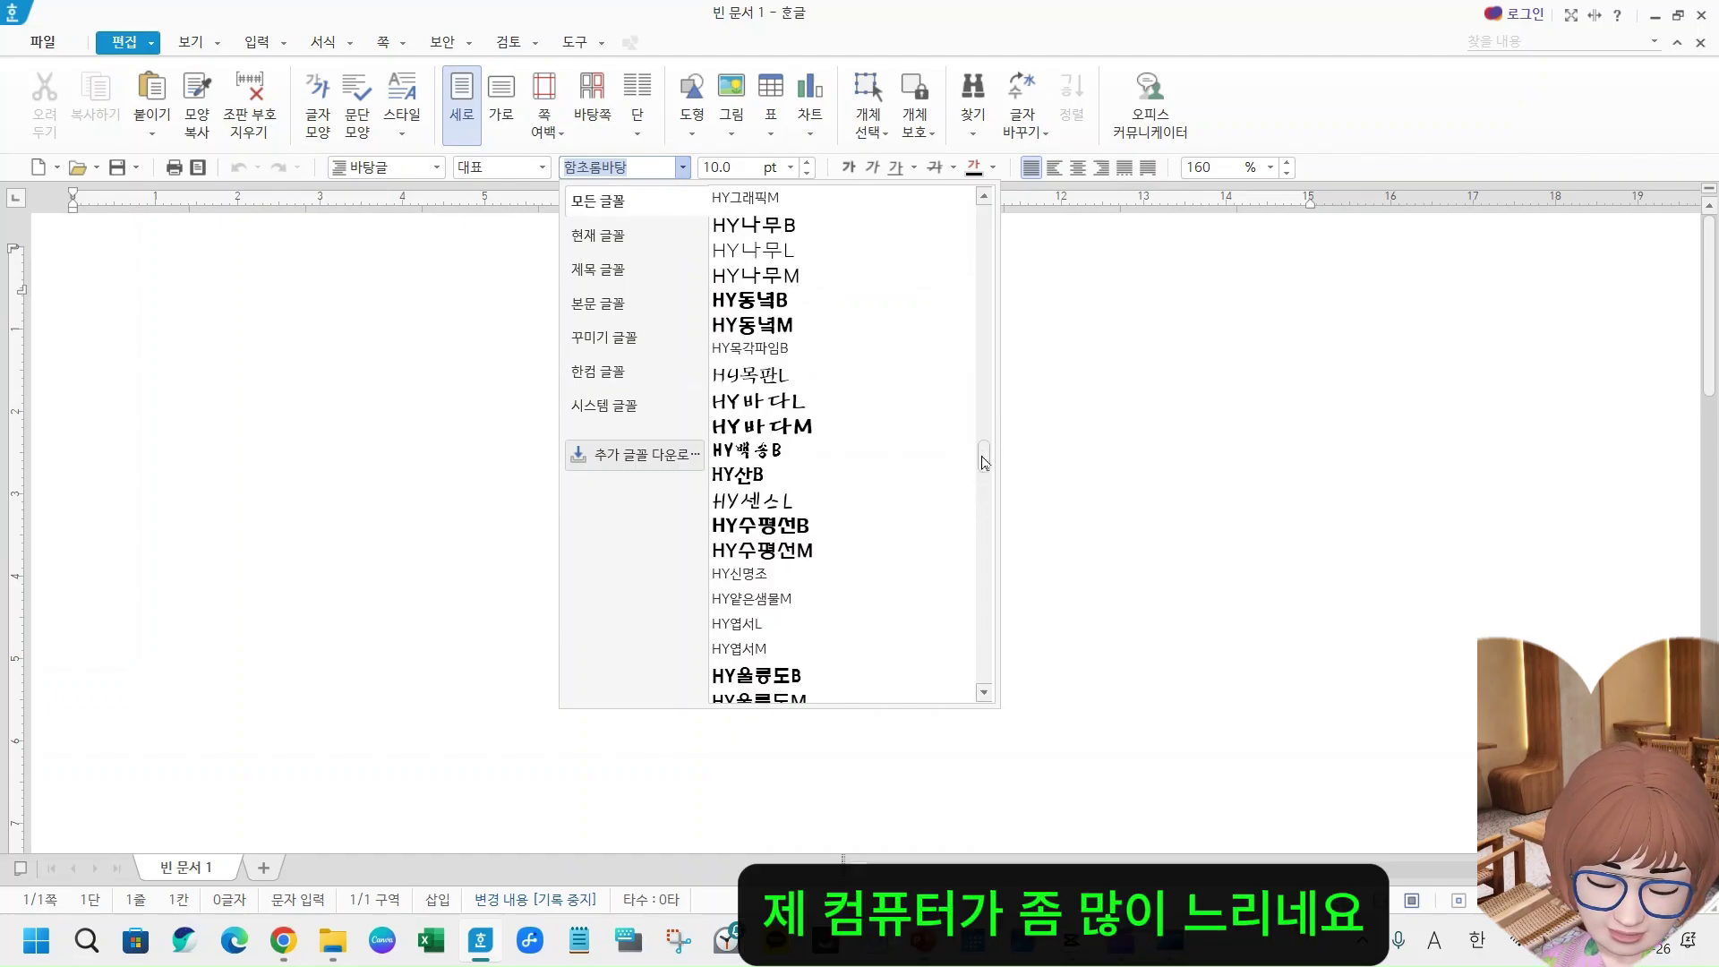
pyautogui.scroll(-5, 989, 495)
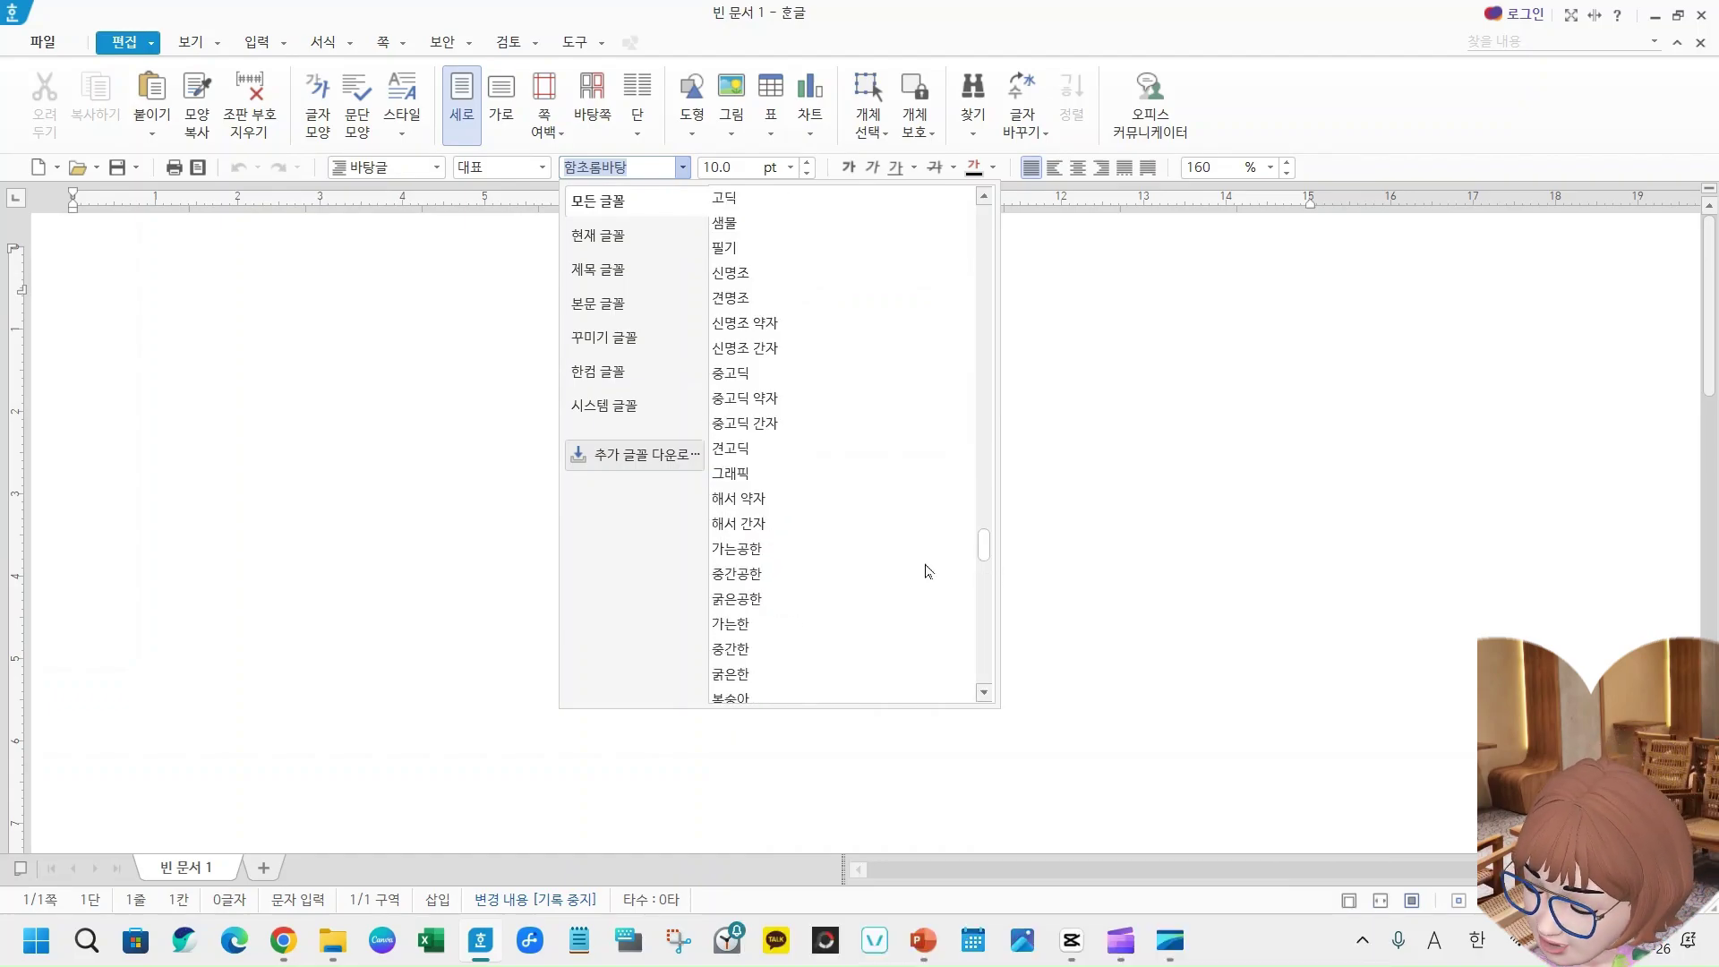
pyautogui.scroll(-2, 895, 566)
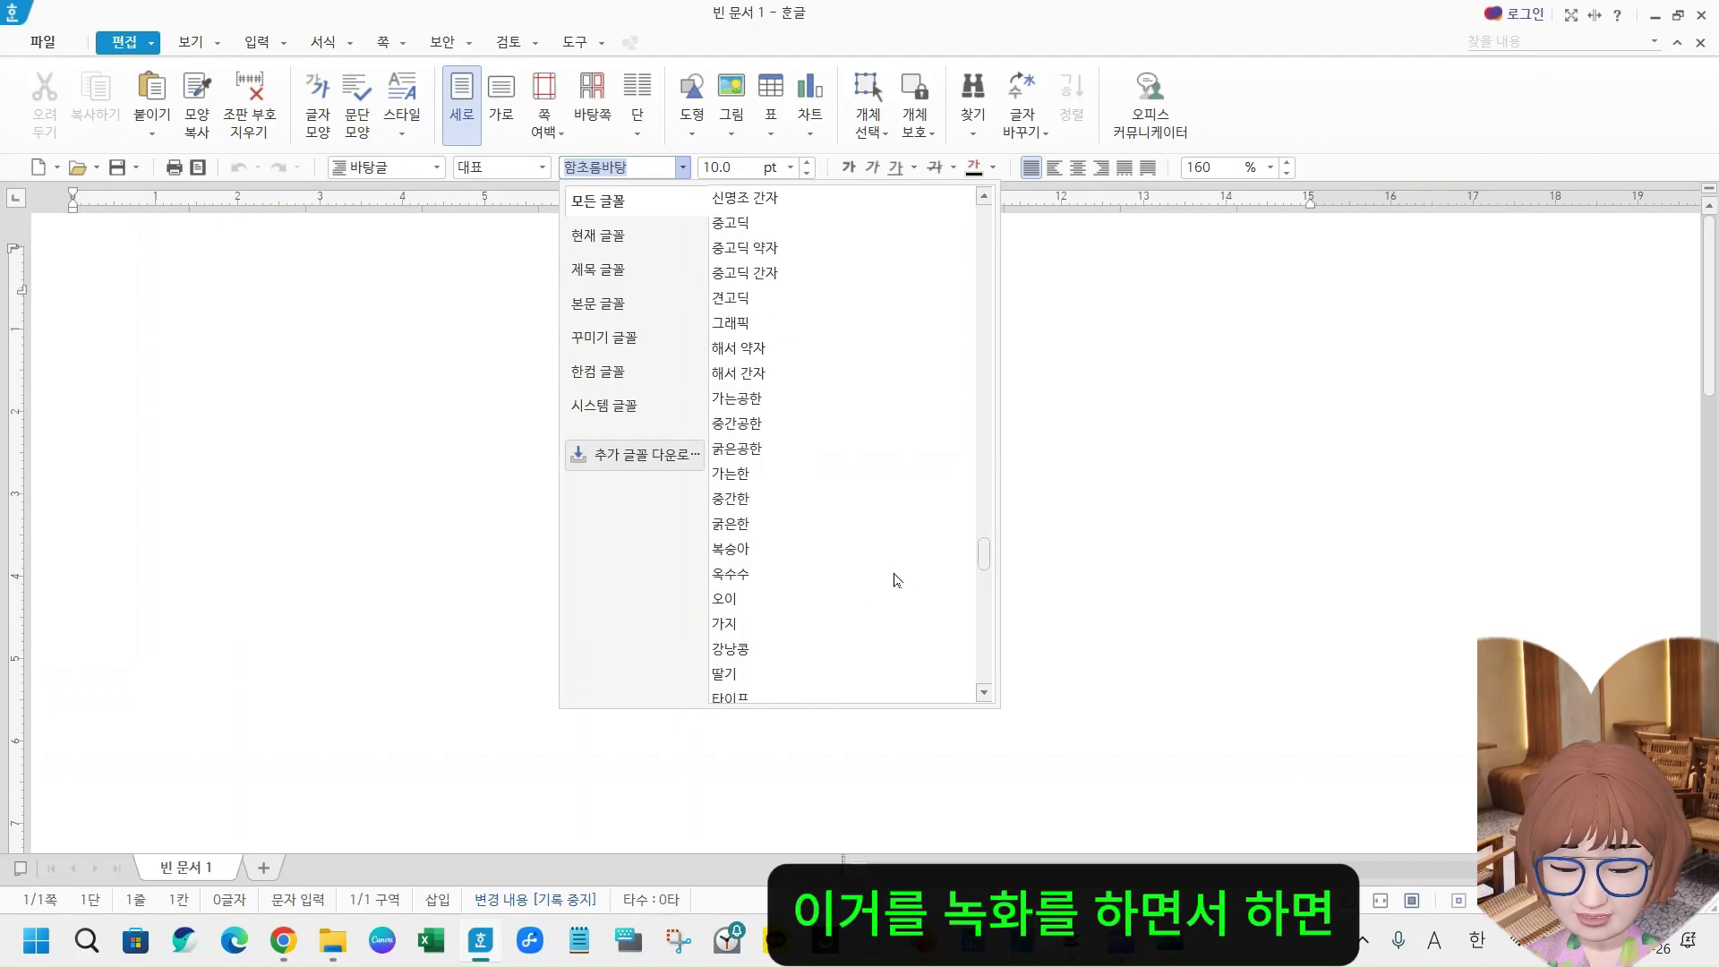
pyautogui.scroll(-1, 986, 569)
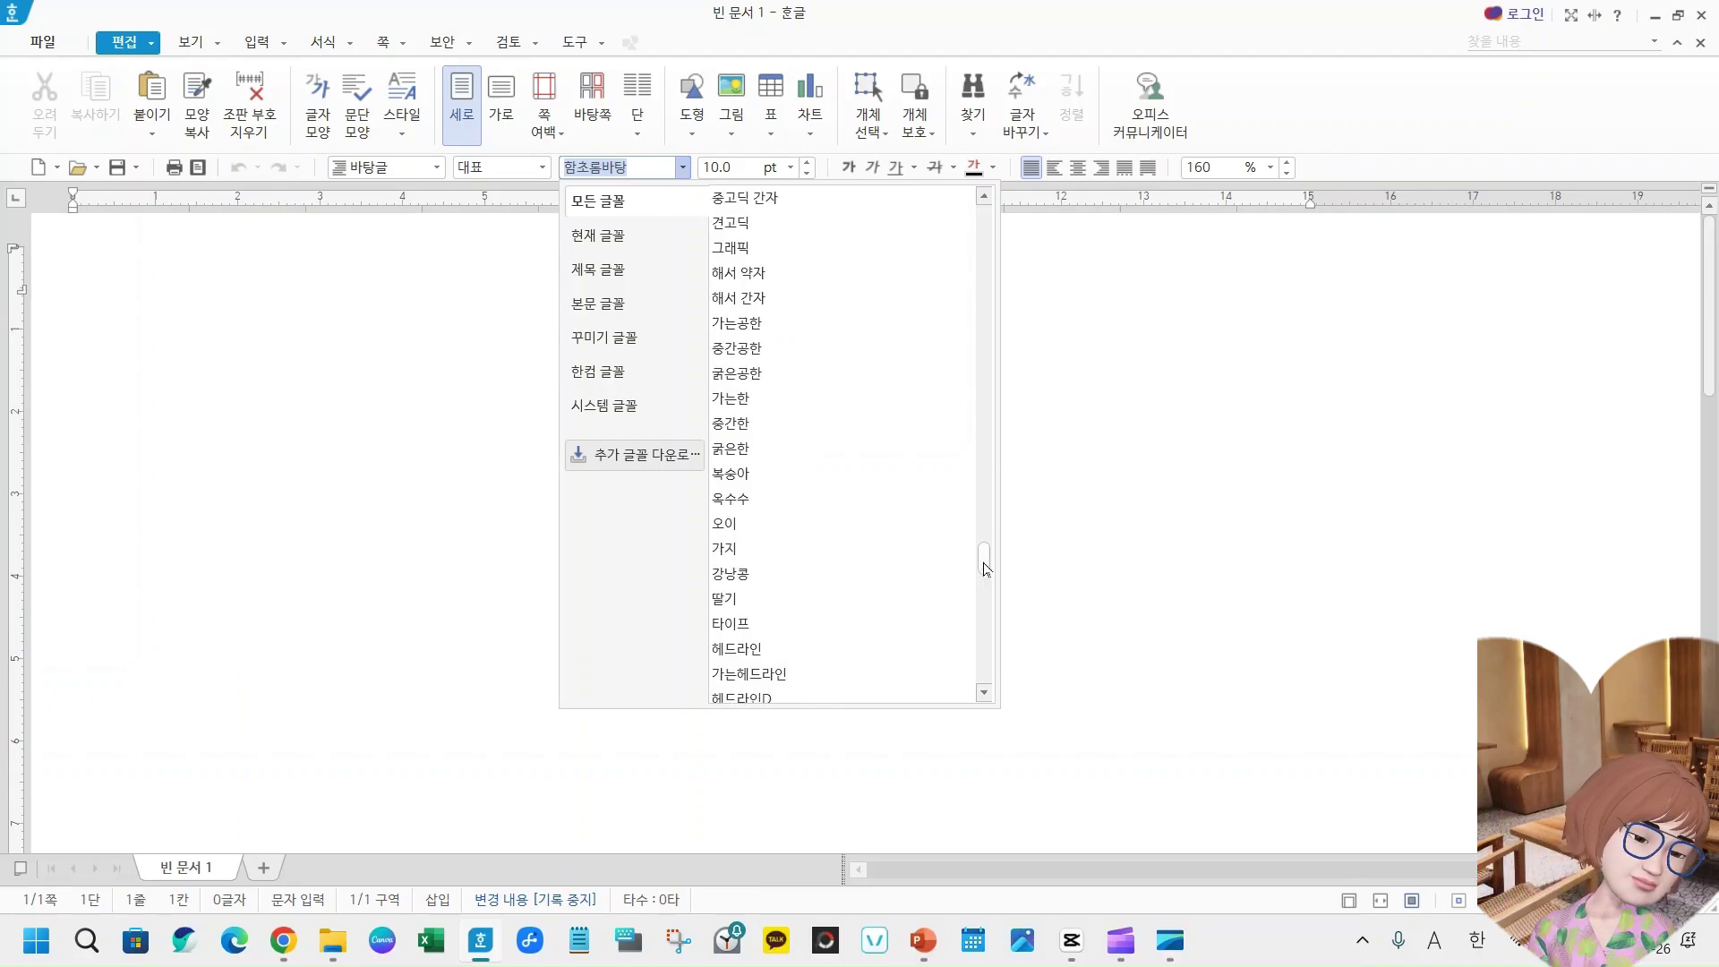
pyautogui.moveTo(986, 567); pyautogui.dragTo(986, 689)
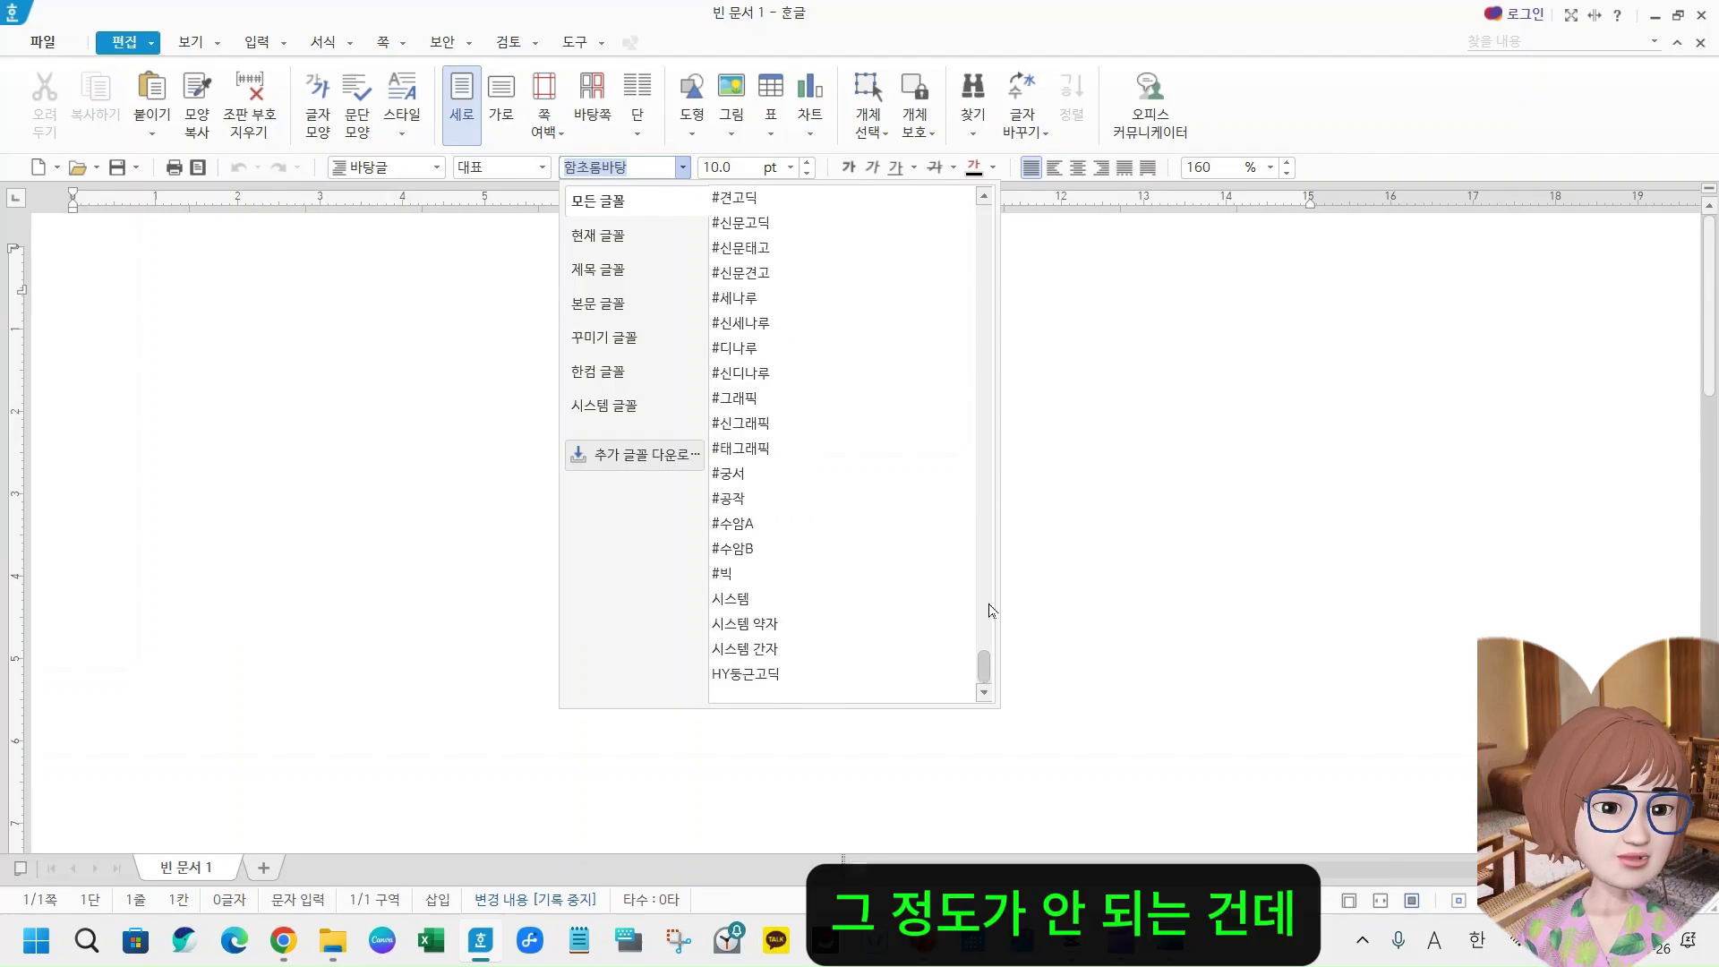
# - Go back up through the font list and locate 빙그레 싸만코체 among the fonts following 바탕체
pyautogui.scroll(10, 991, 573)
pyautogui.scroll(5, 991, 517)
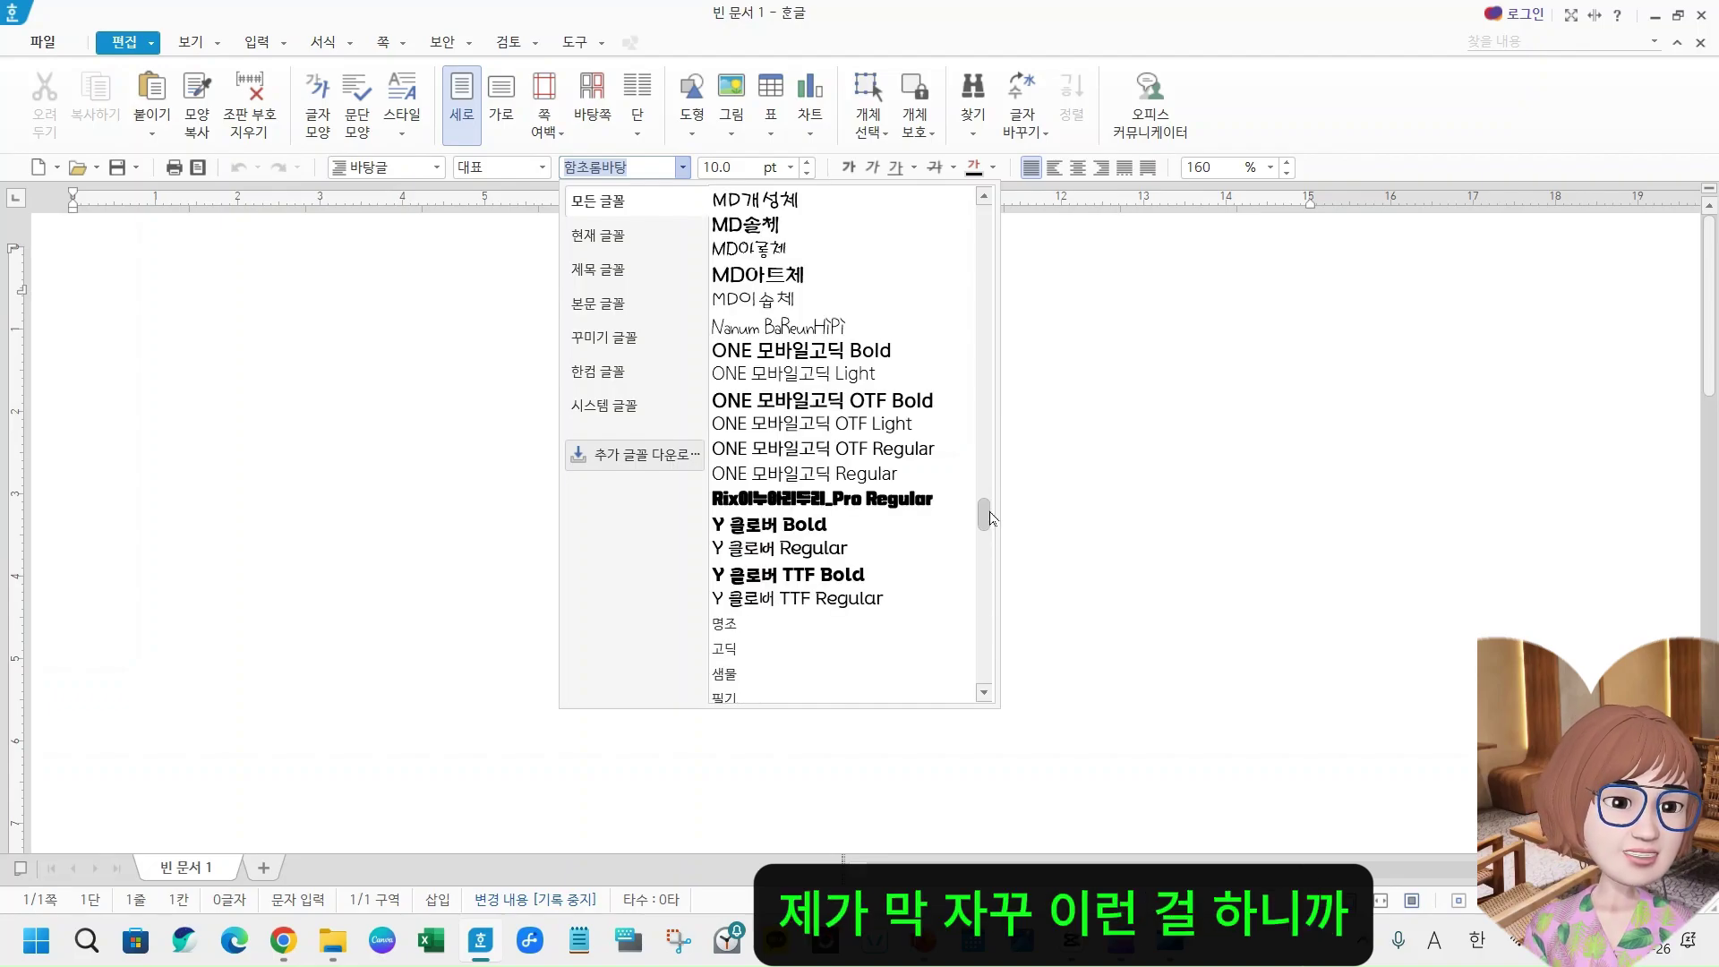
pyautogui.scroll(1, 862, 549)
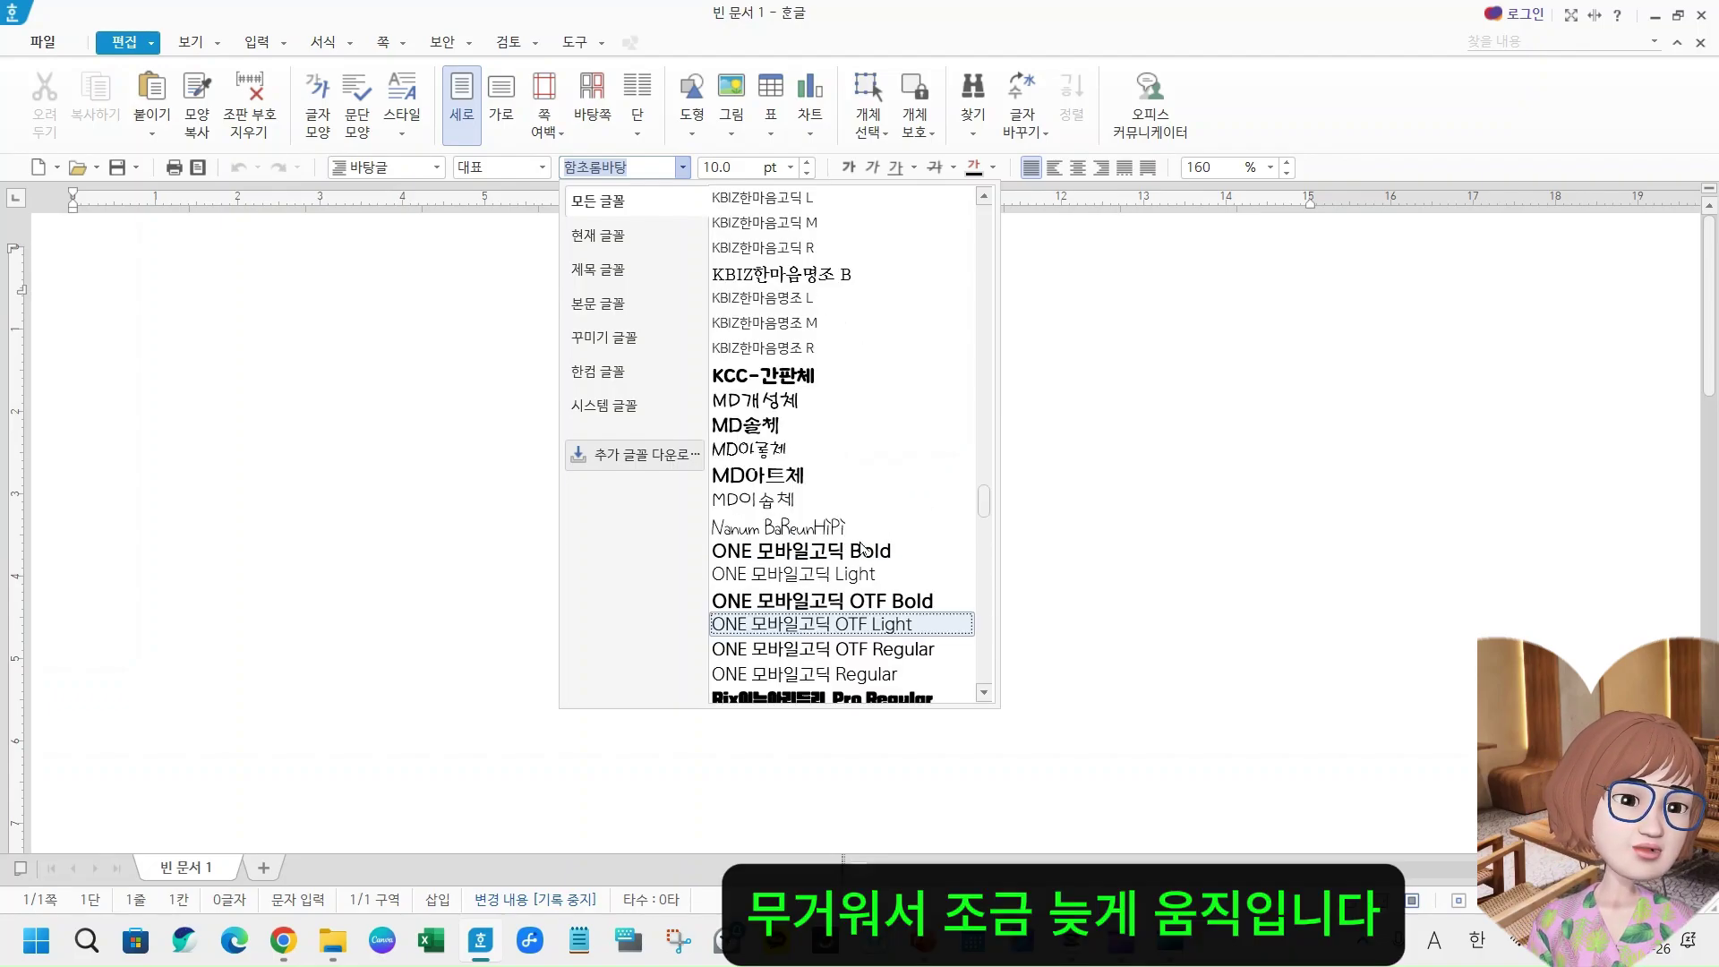
pyautogui.scroll(1, 770, 586)
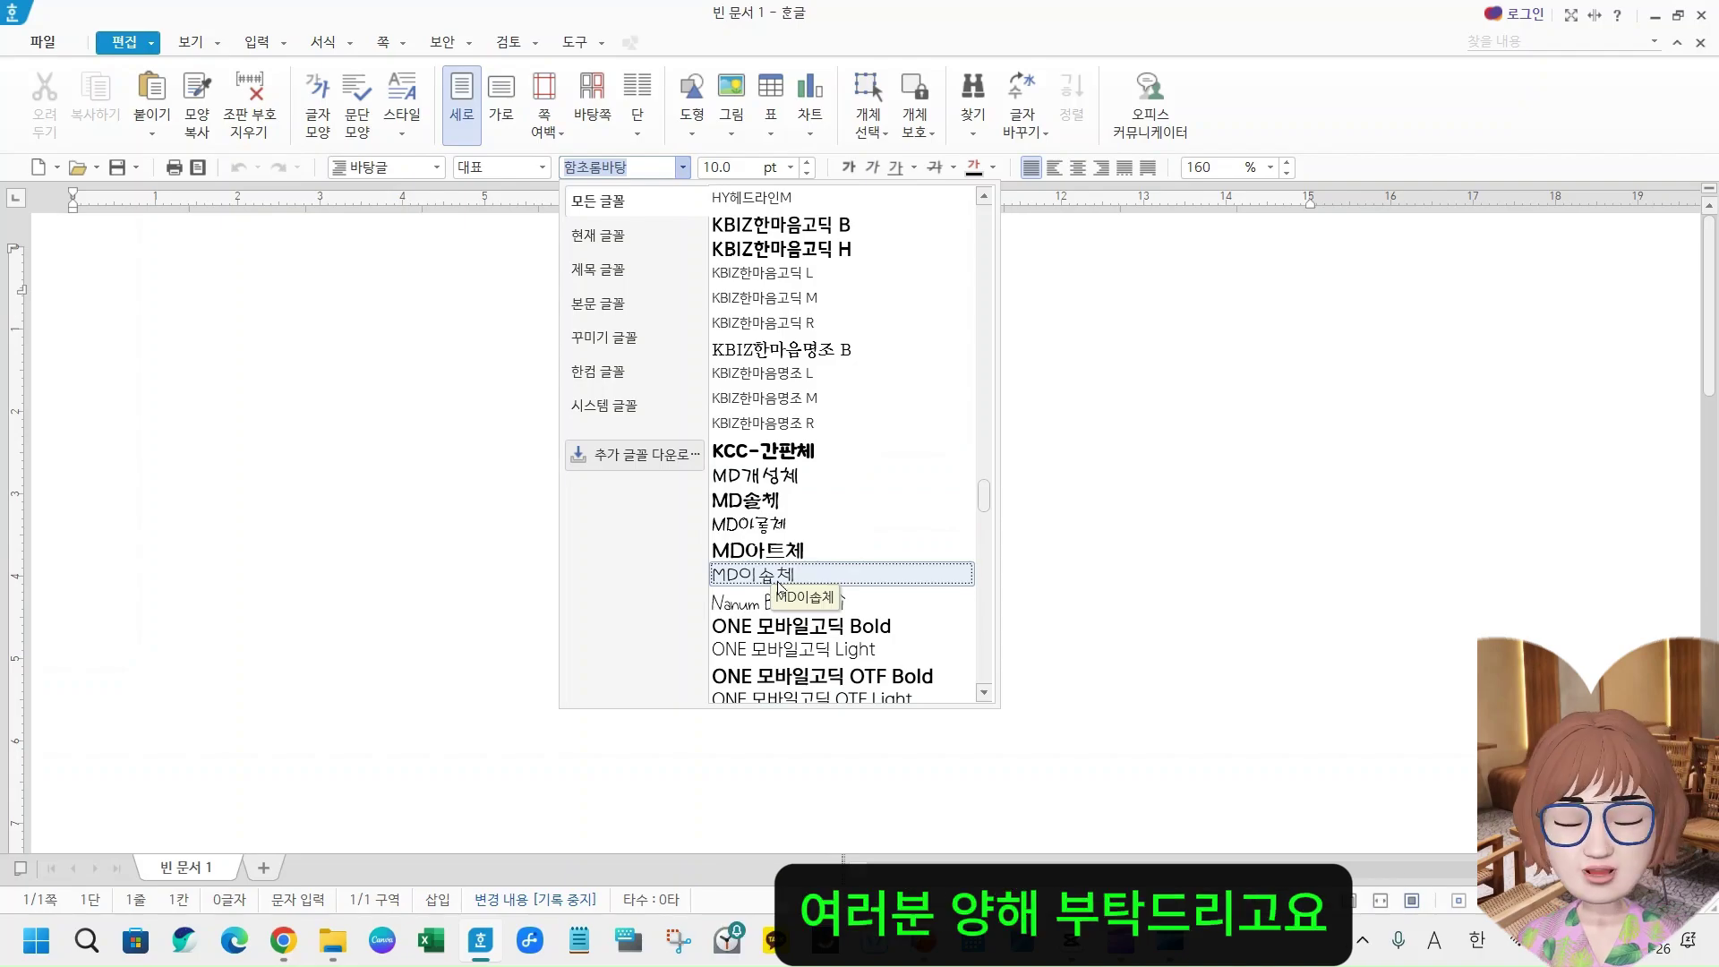
pyautogui.scroll(2, 778, 587)
pyautogui.scroll(1, 778, 588)
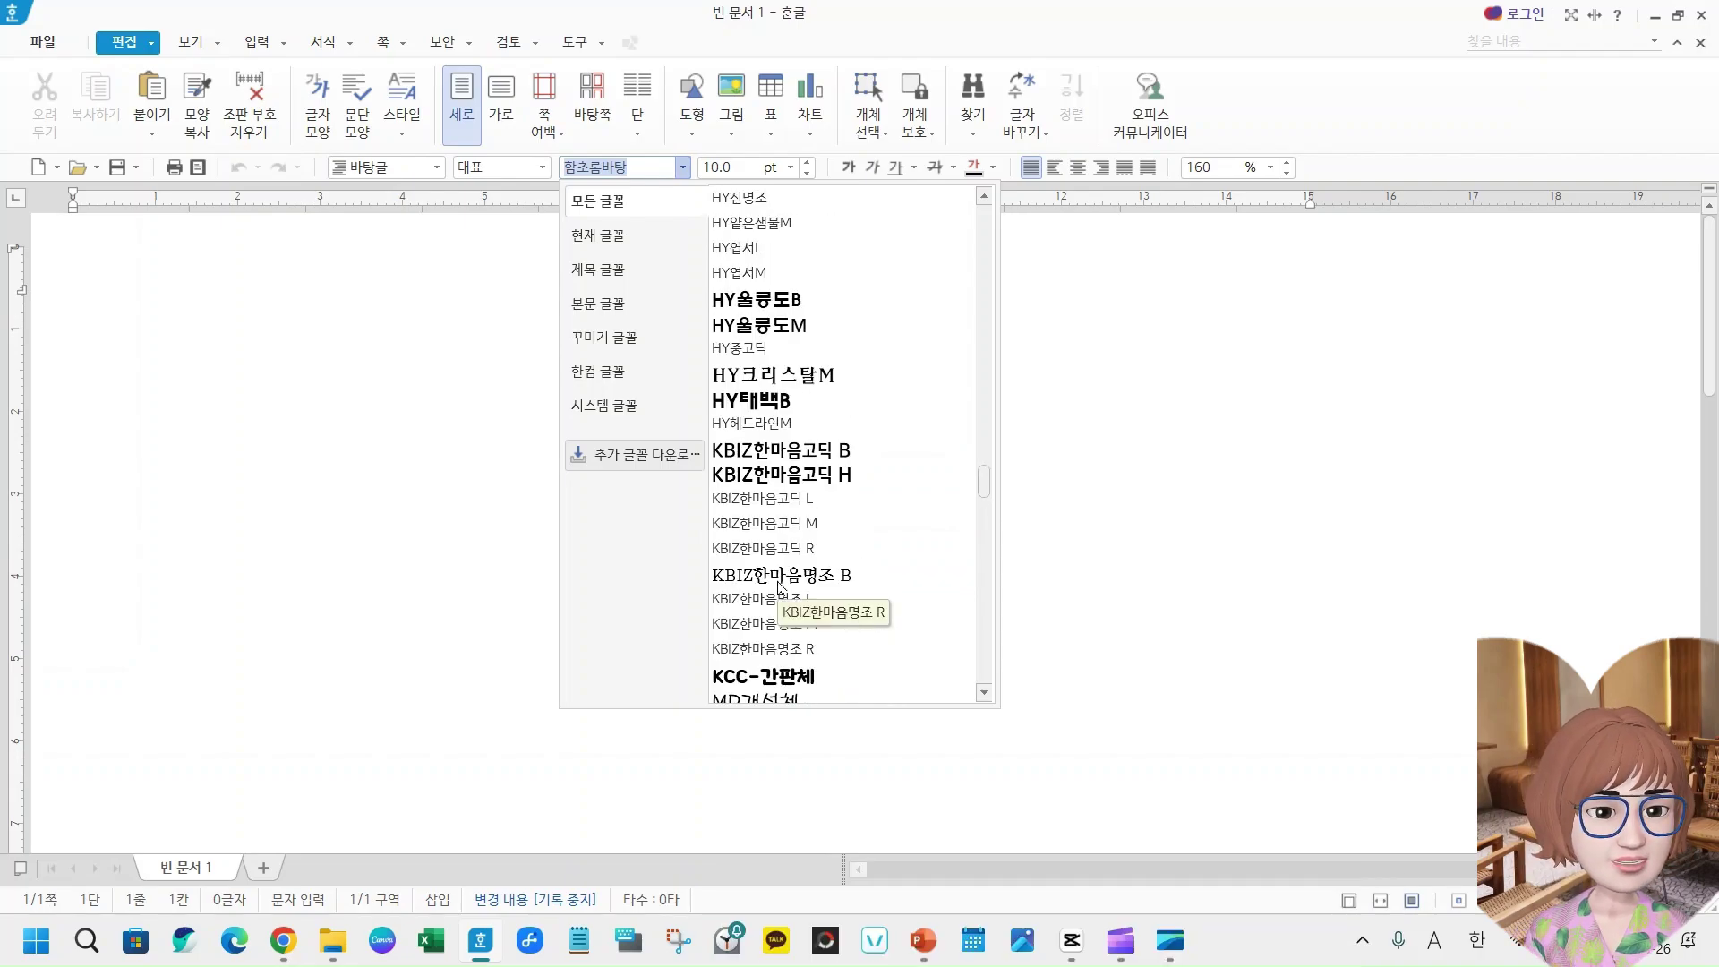
pyautogui.scroll(2, 989, 414)
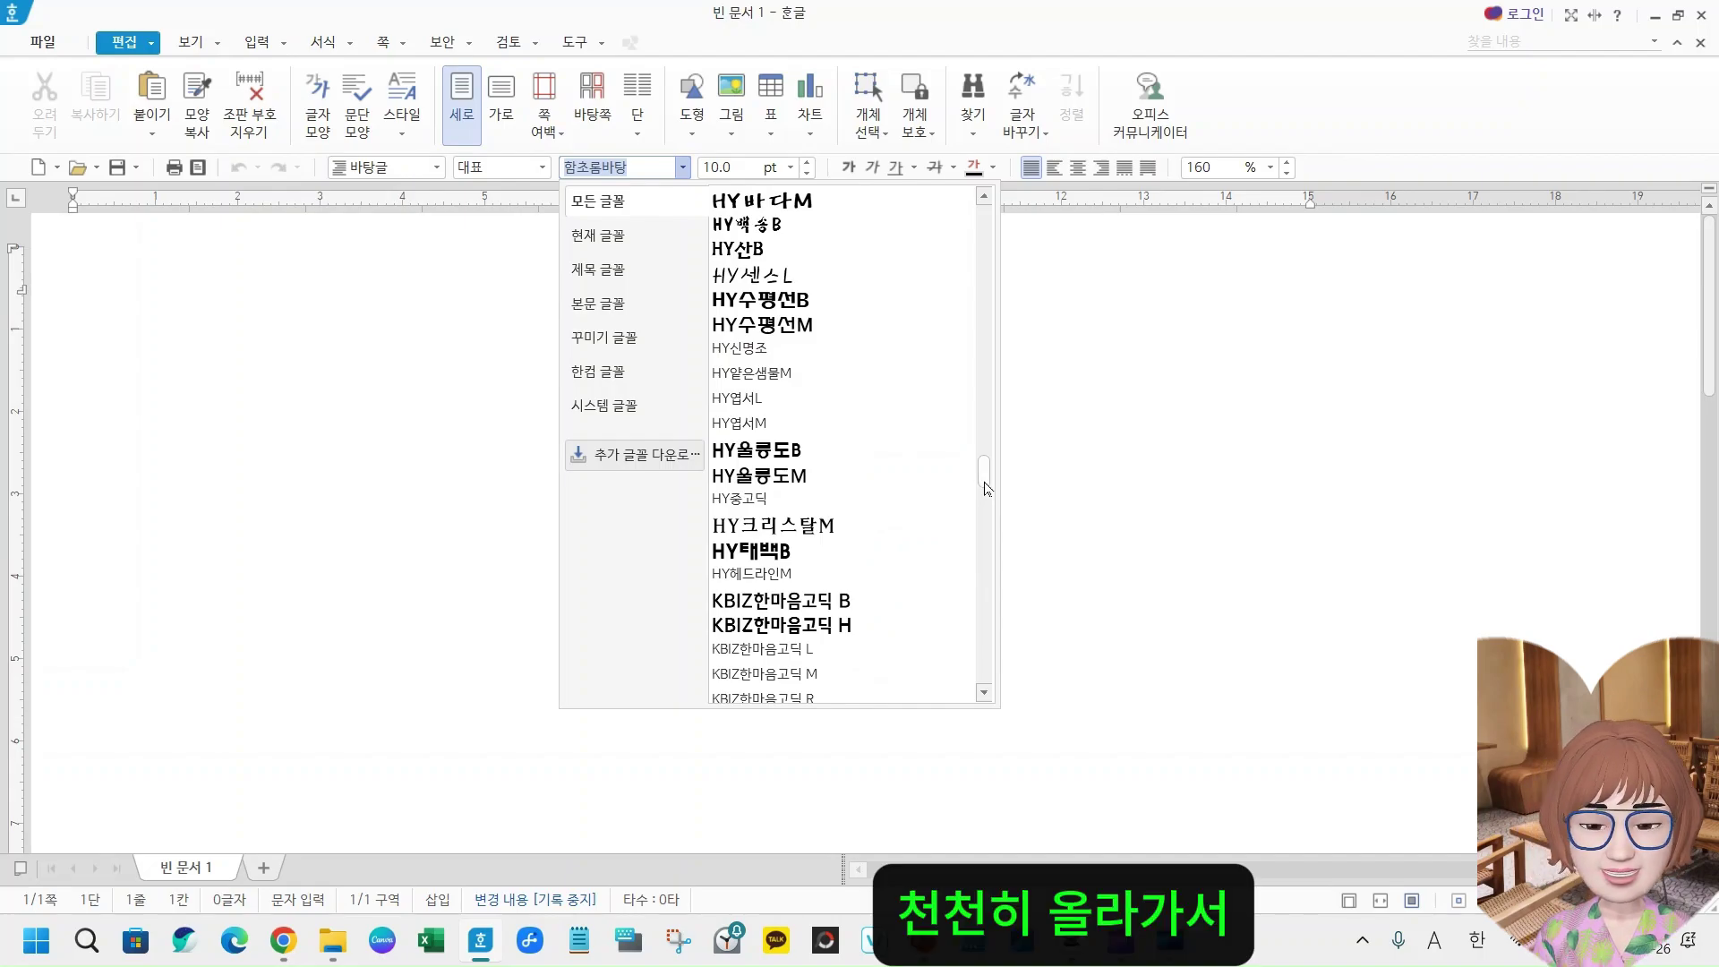
pyautogui.moveTo(985, 488); pyautogui.dragTo(985, 403)
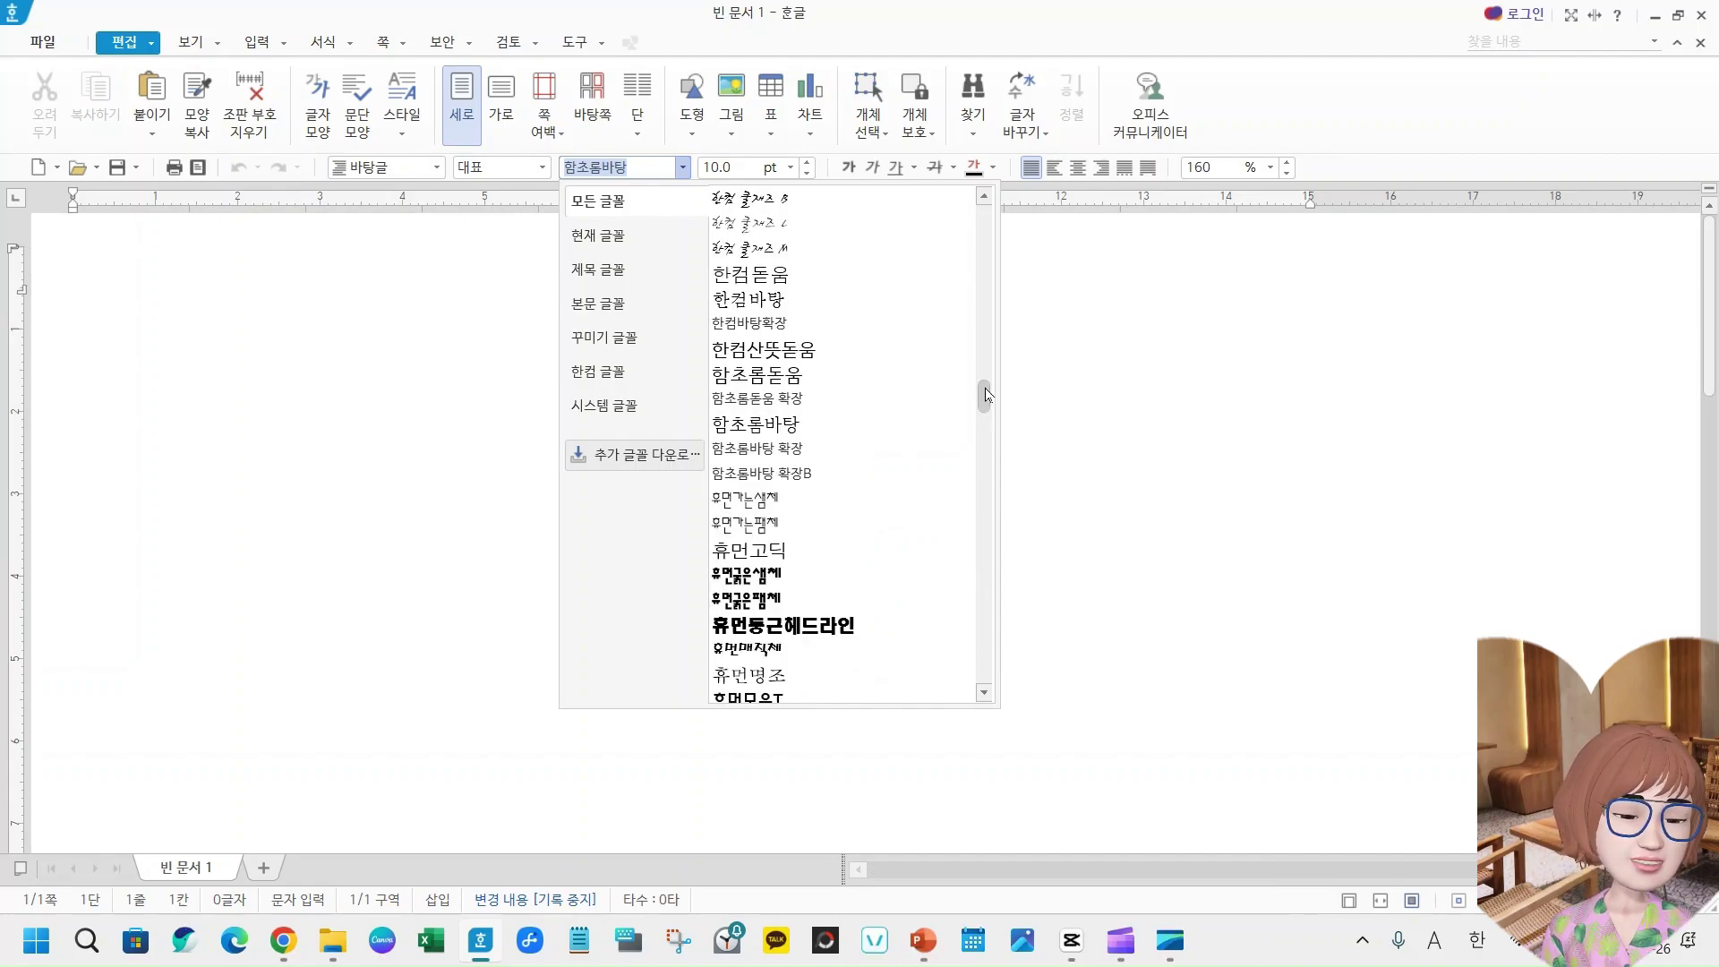
pyautogui.scroll(4, 984, 399)
pyautogui.scroll(10, 979, 291)
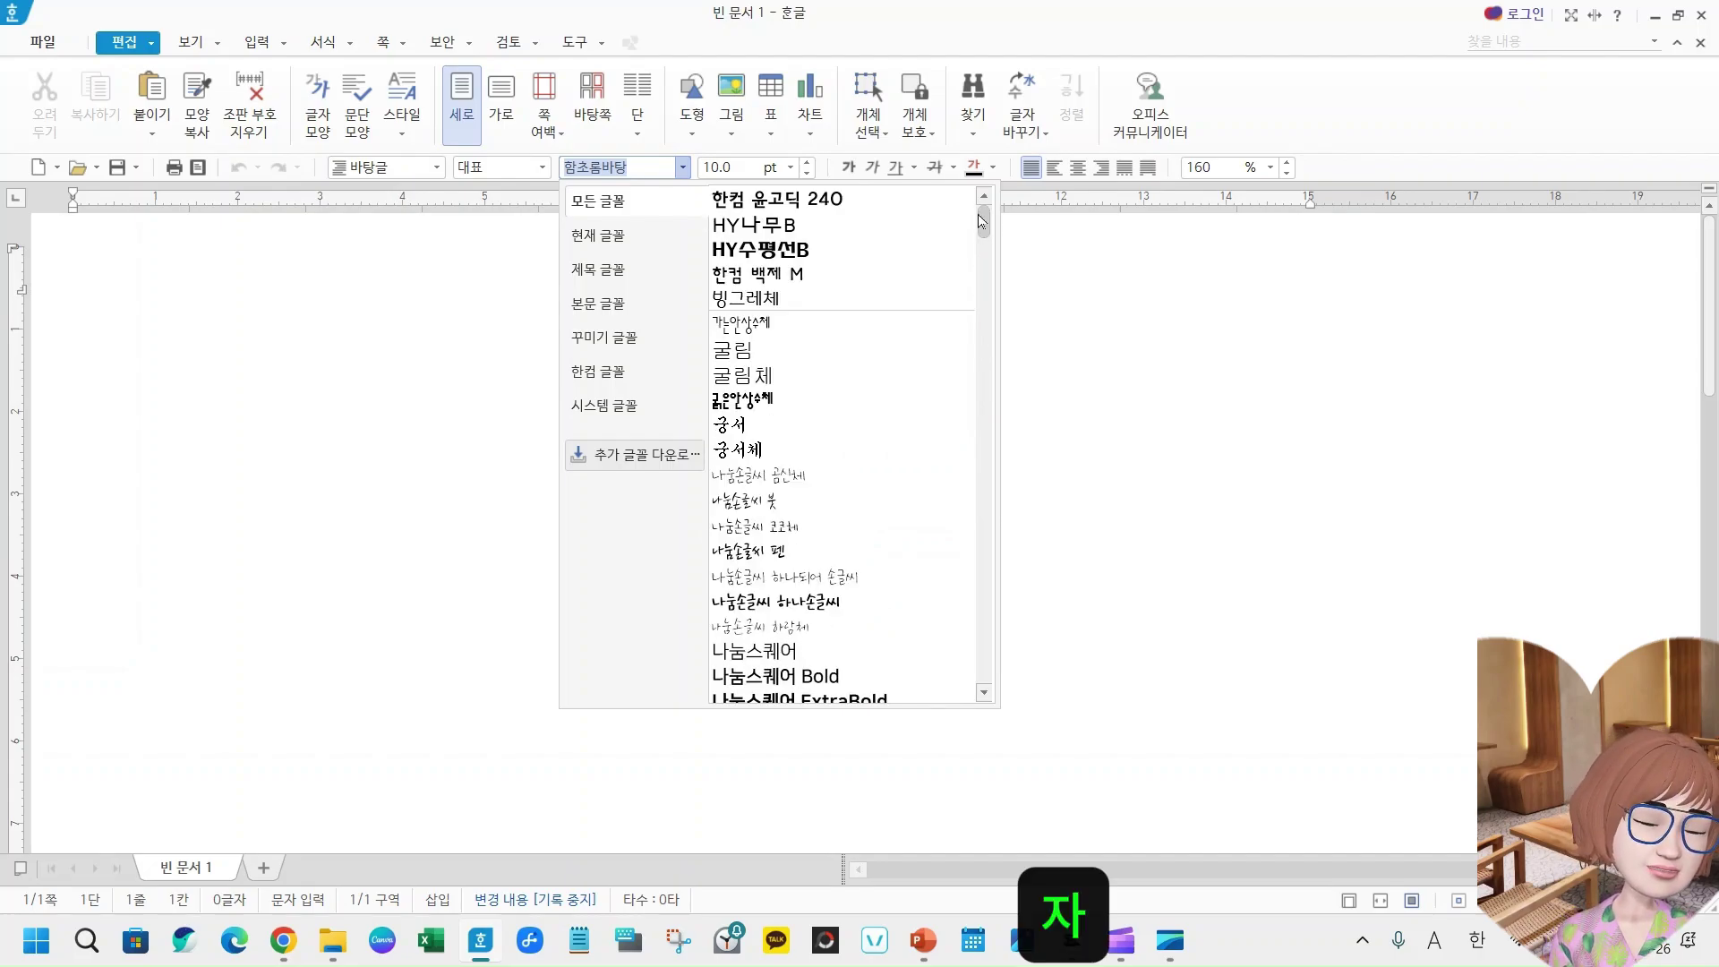
pyautogui.click(982, 247)
pyautogui.moveTo(982, 278); pyautogui.dragTo(986, 317)
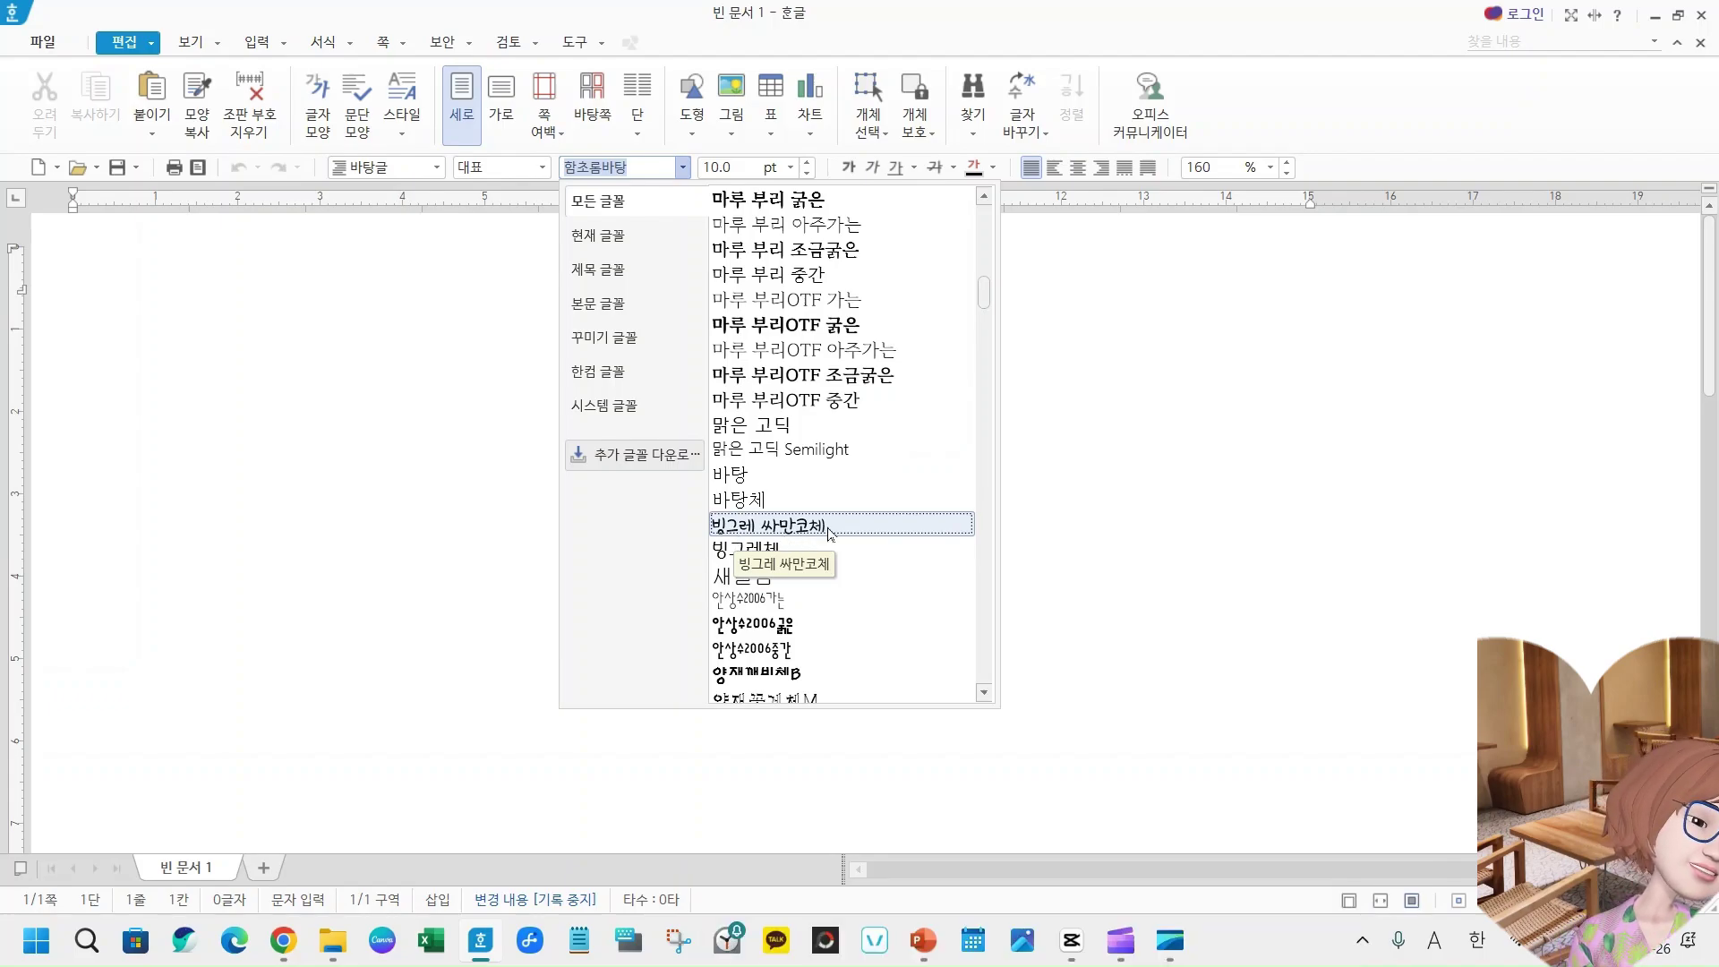
pyautogui.scroll(-3, 829, 534)
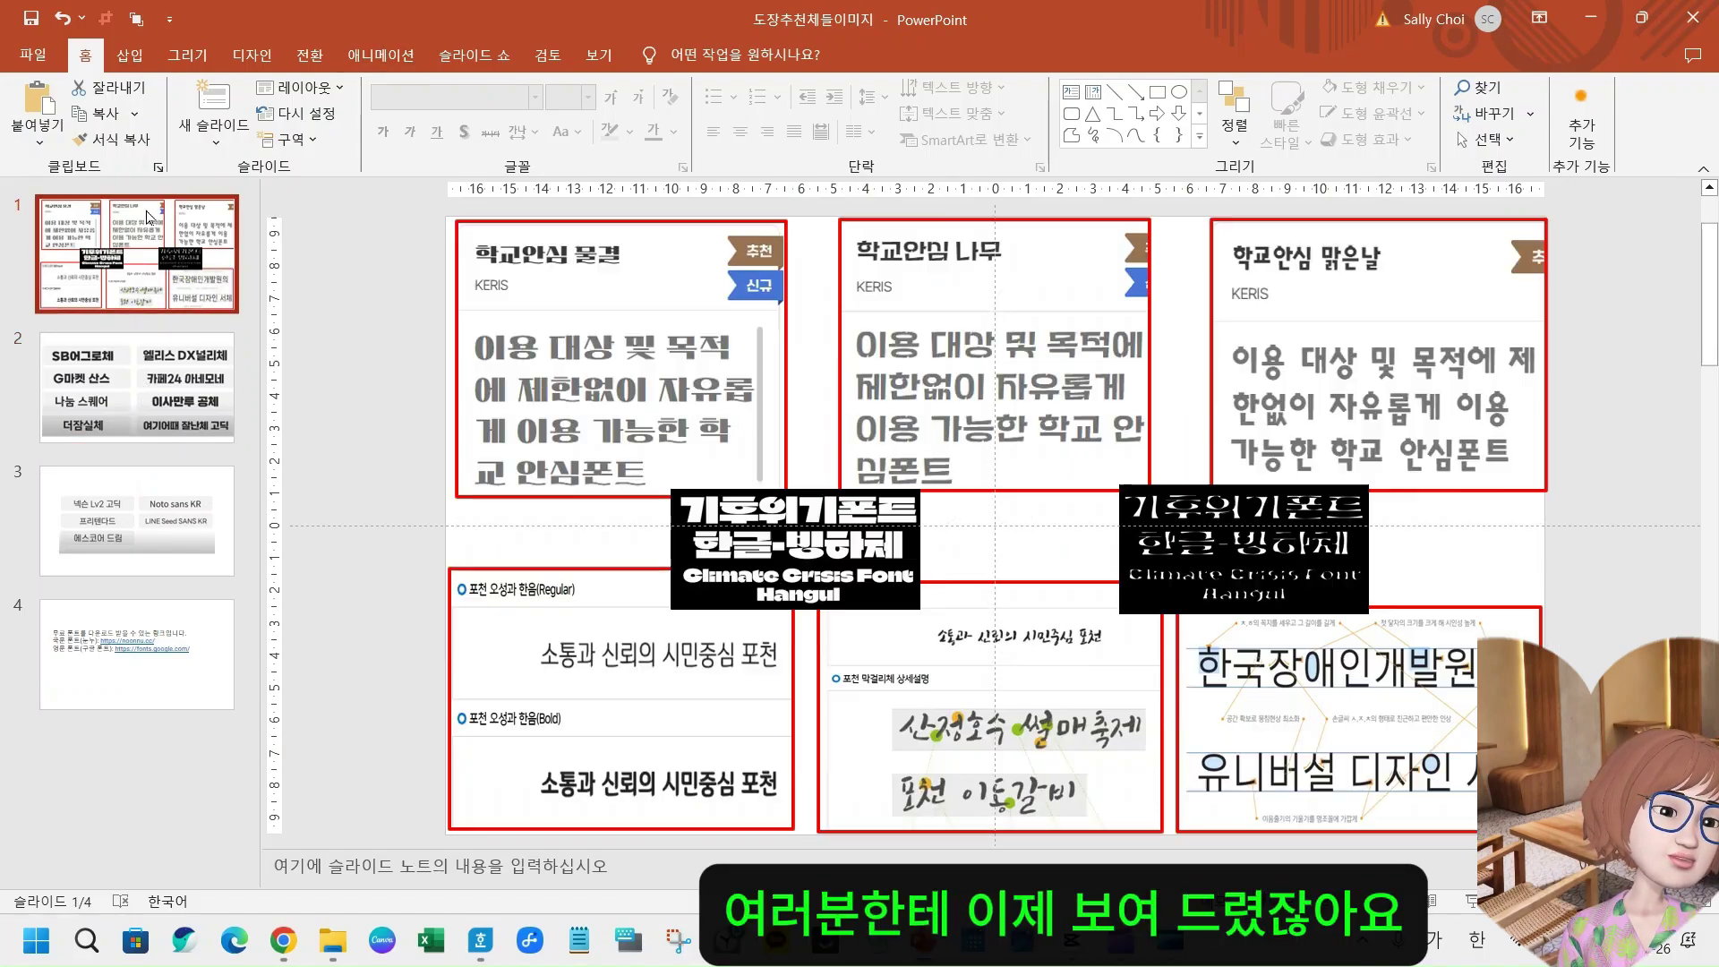
# - Switch to the PowerPoint presentation, close its font list without applying a font, and deselect the text box on slide 4
pyautogui.click(152, 200)
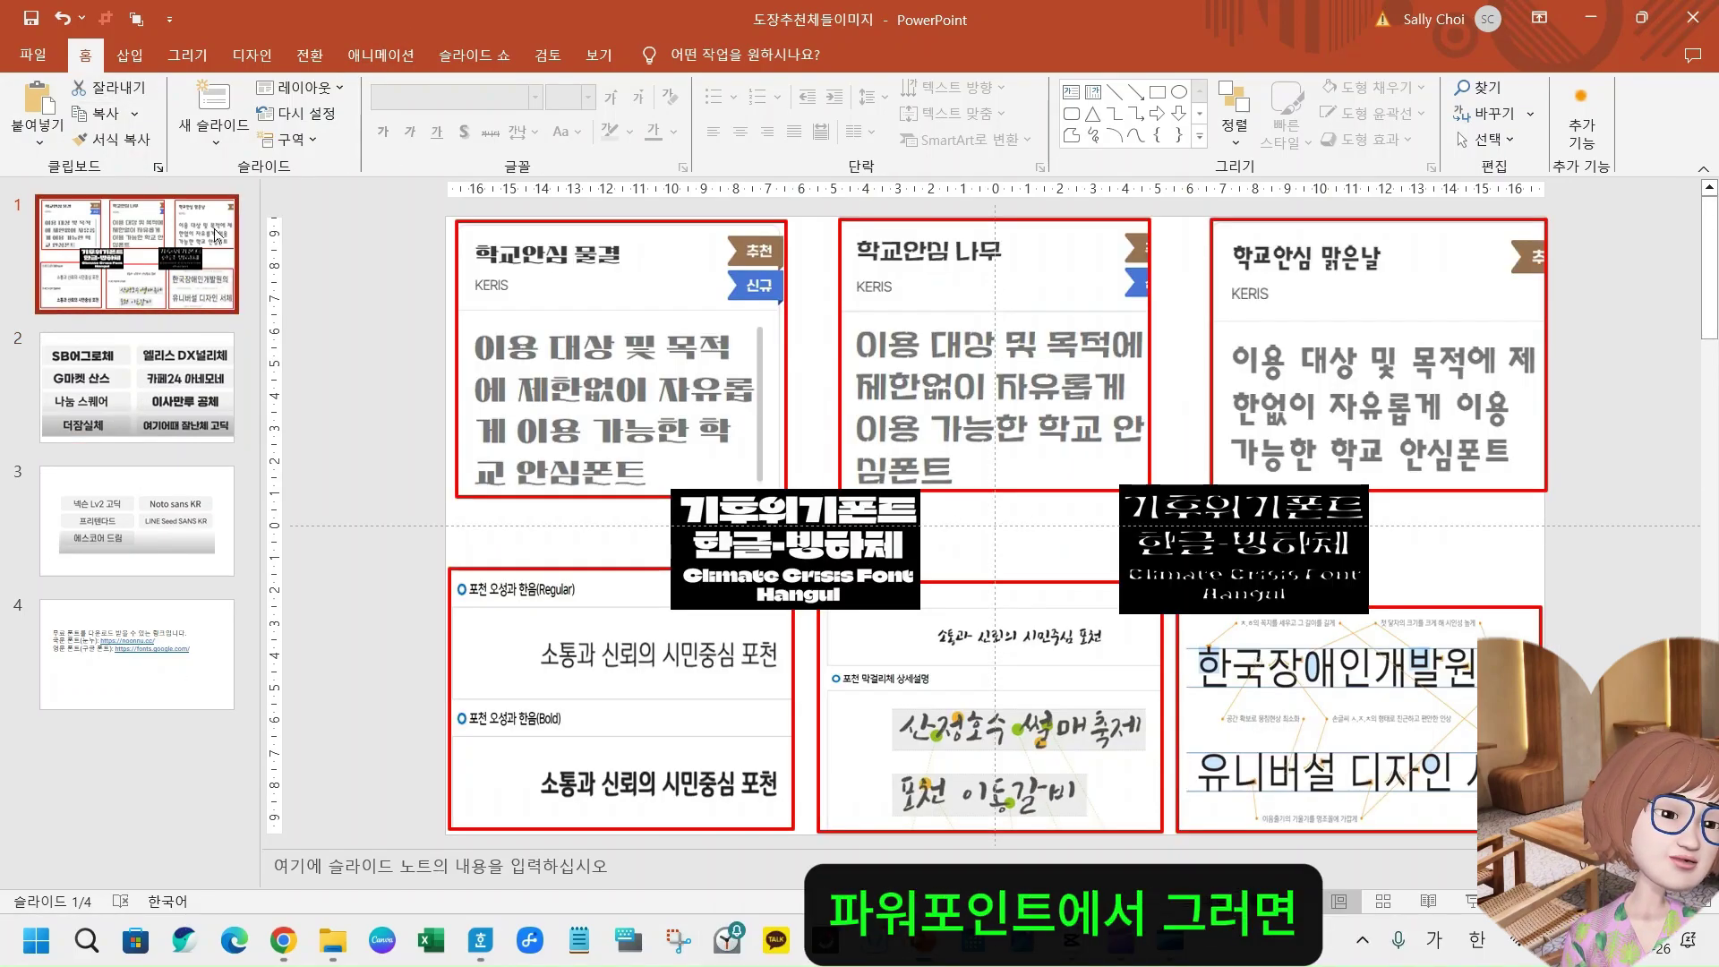
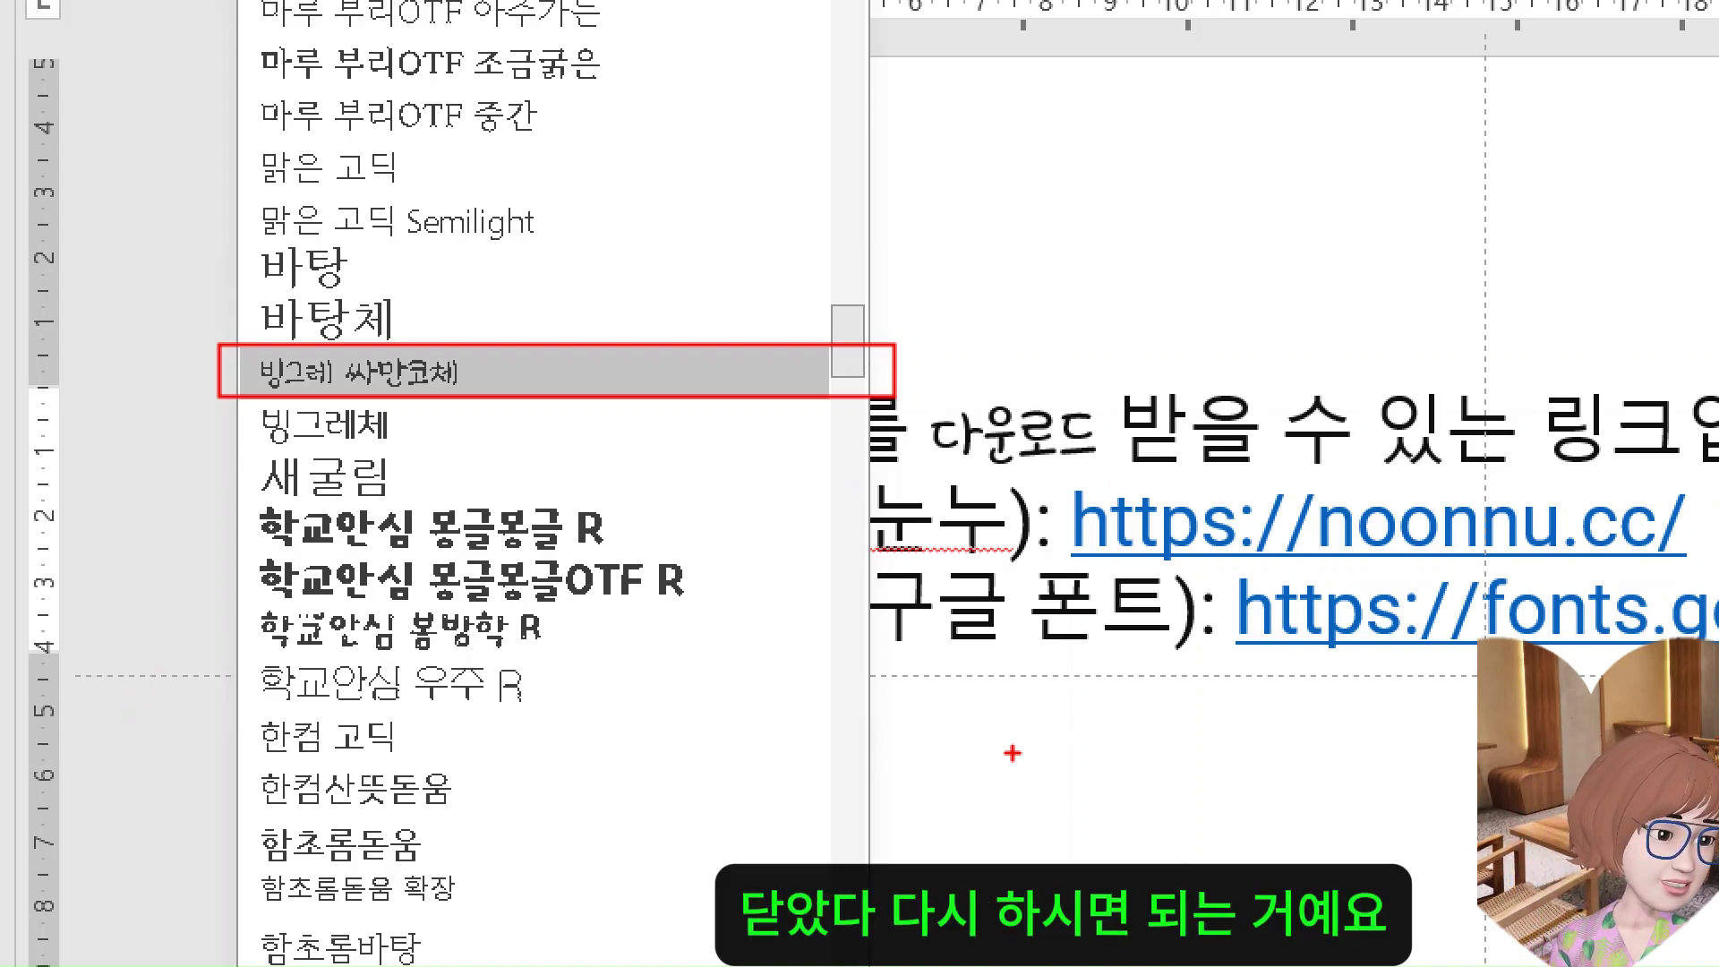
pyautogui.press('Escape')
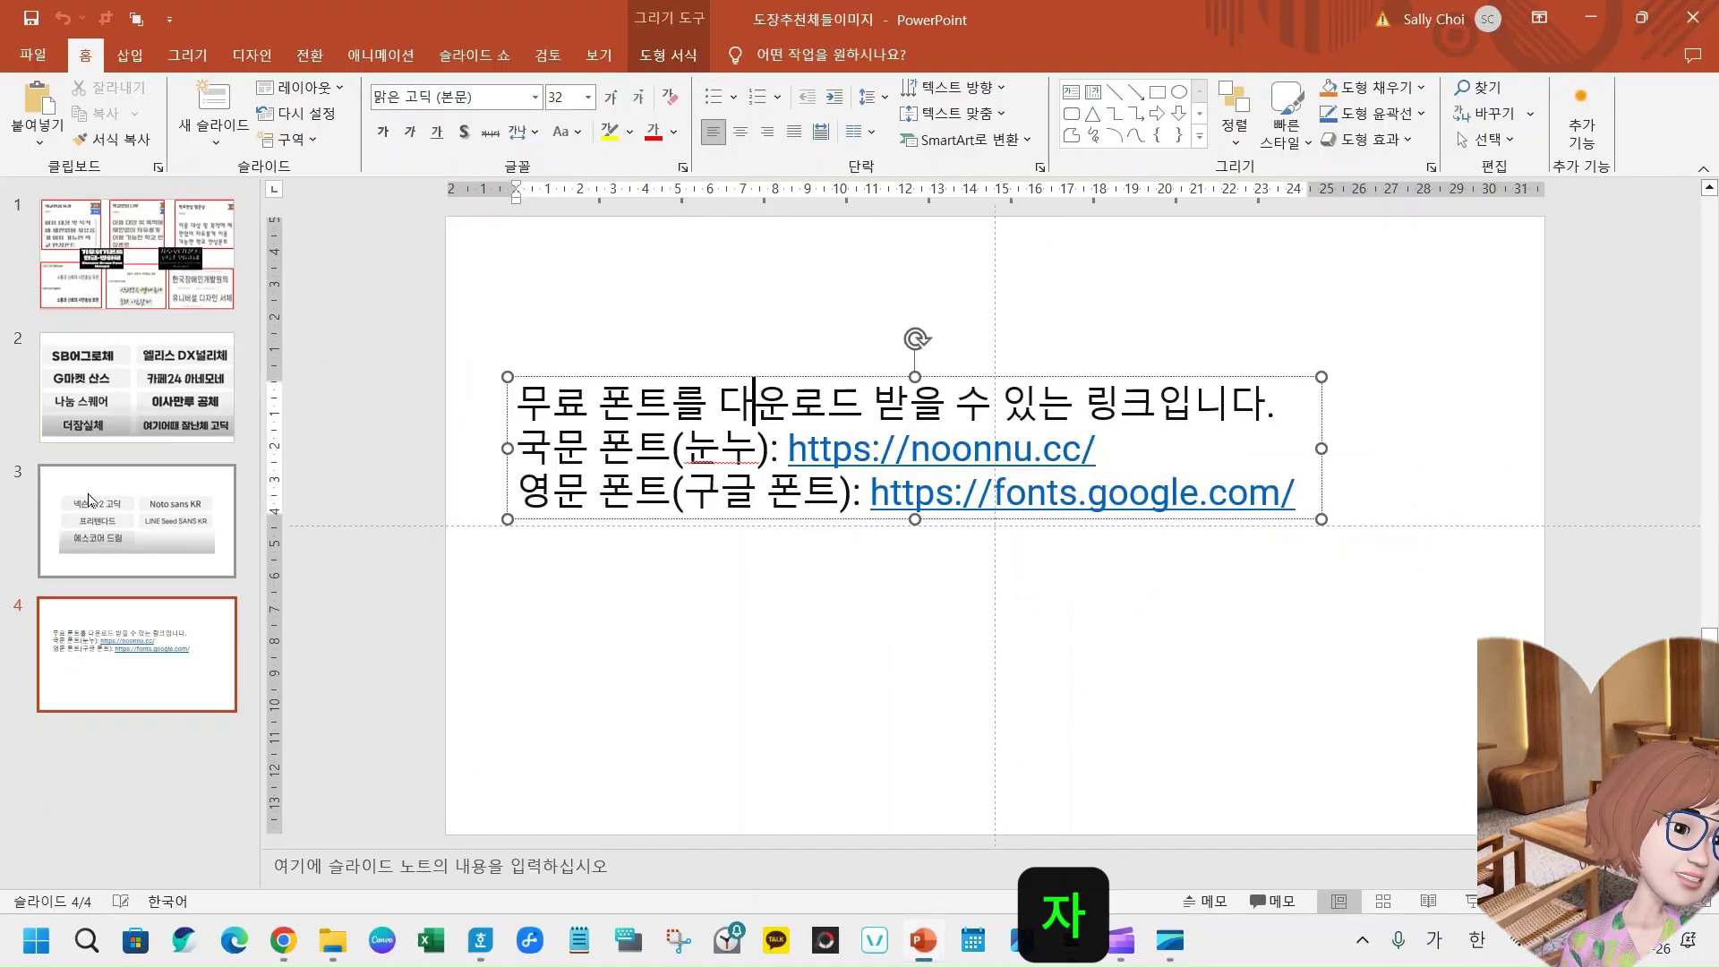
pyautogui.click(713, 319)
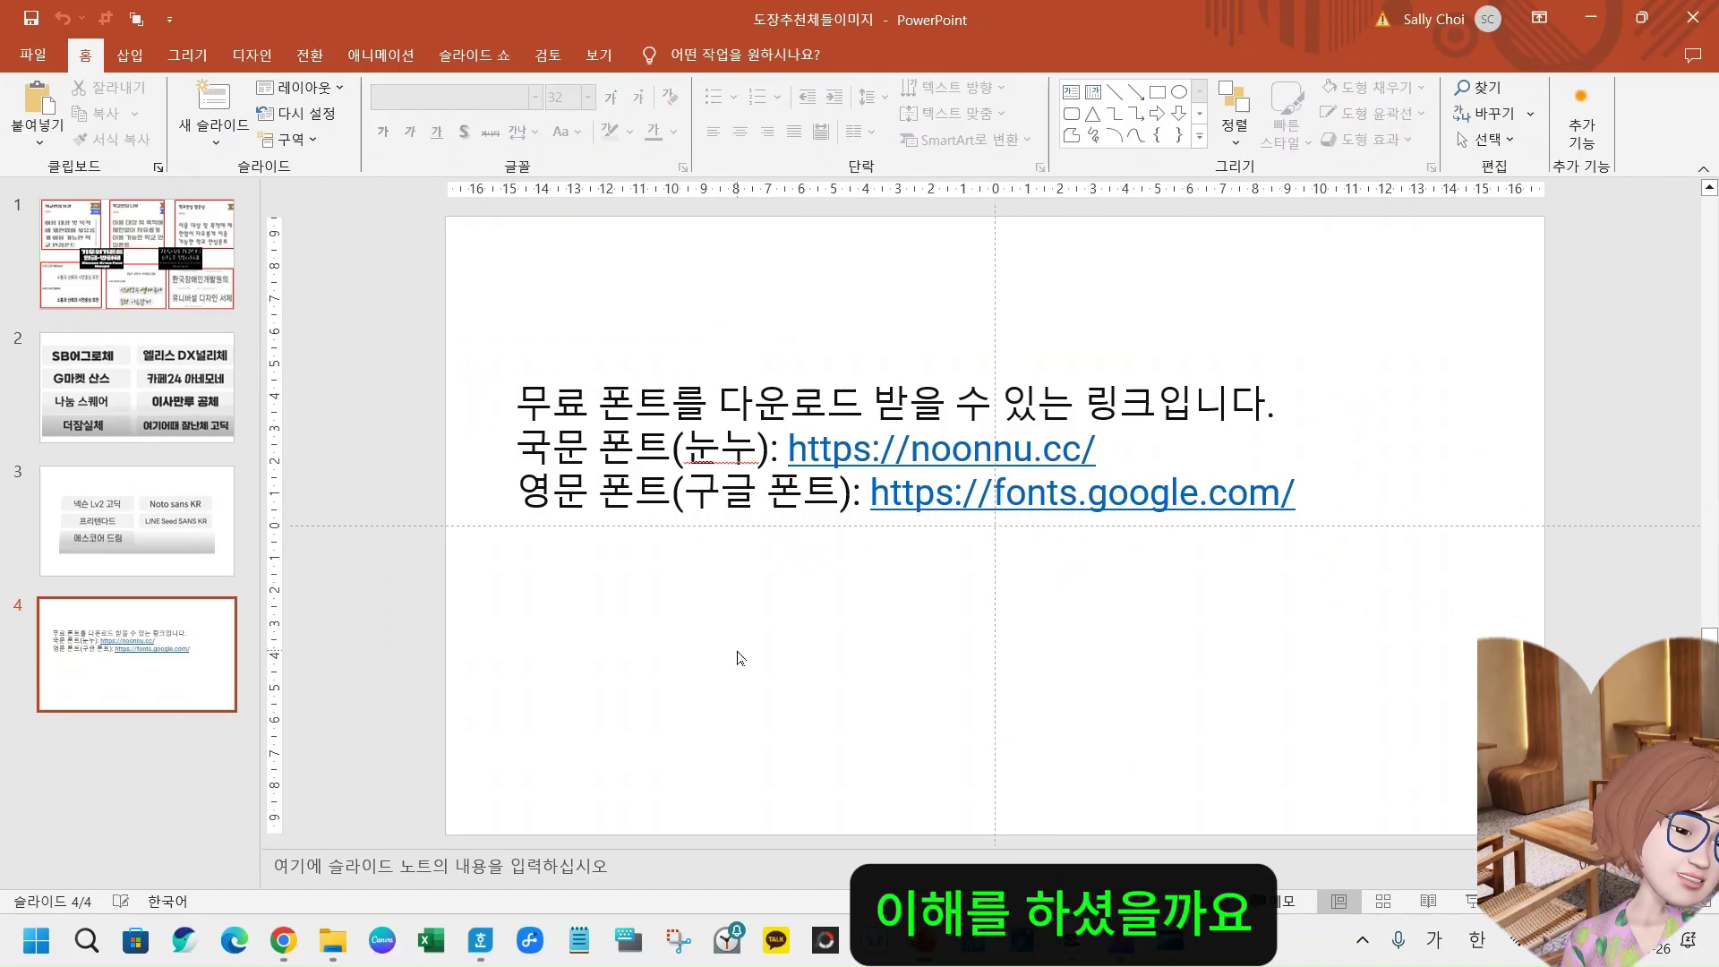
# - Switch to Chrome, return to the Naver results for 눈누, and search for 공공누리 instead
pyautogui.moveTo(927, 961)
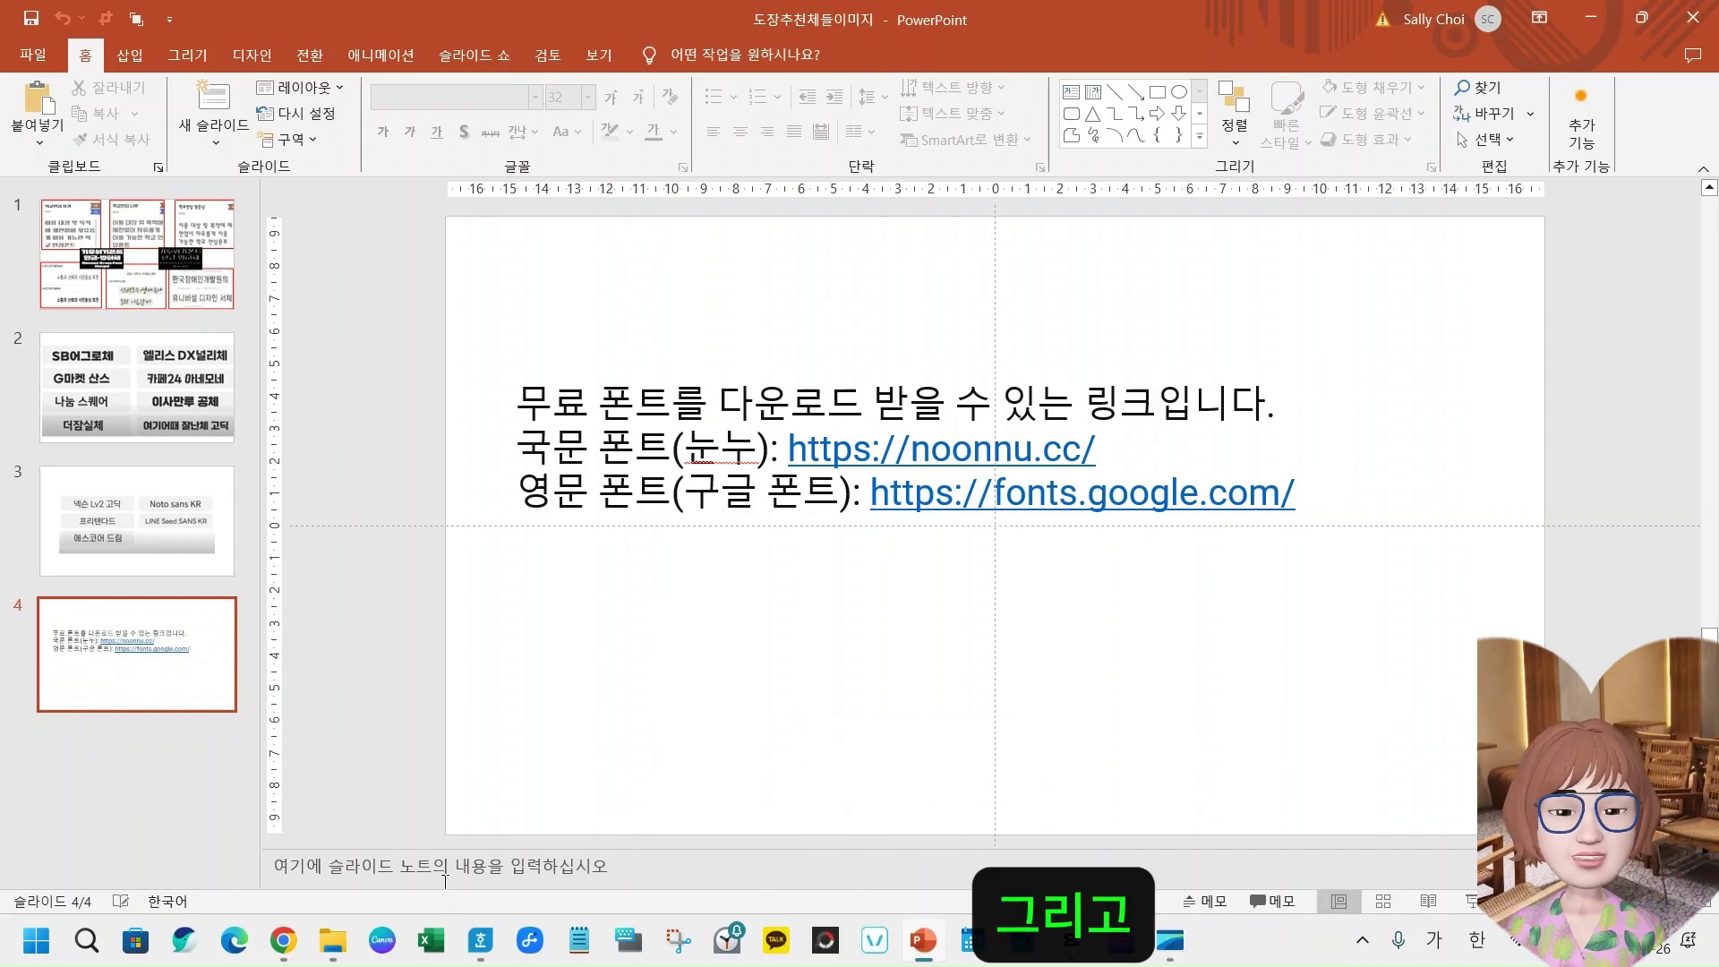
pyautogui.click(284, 942)
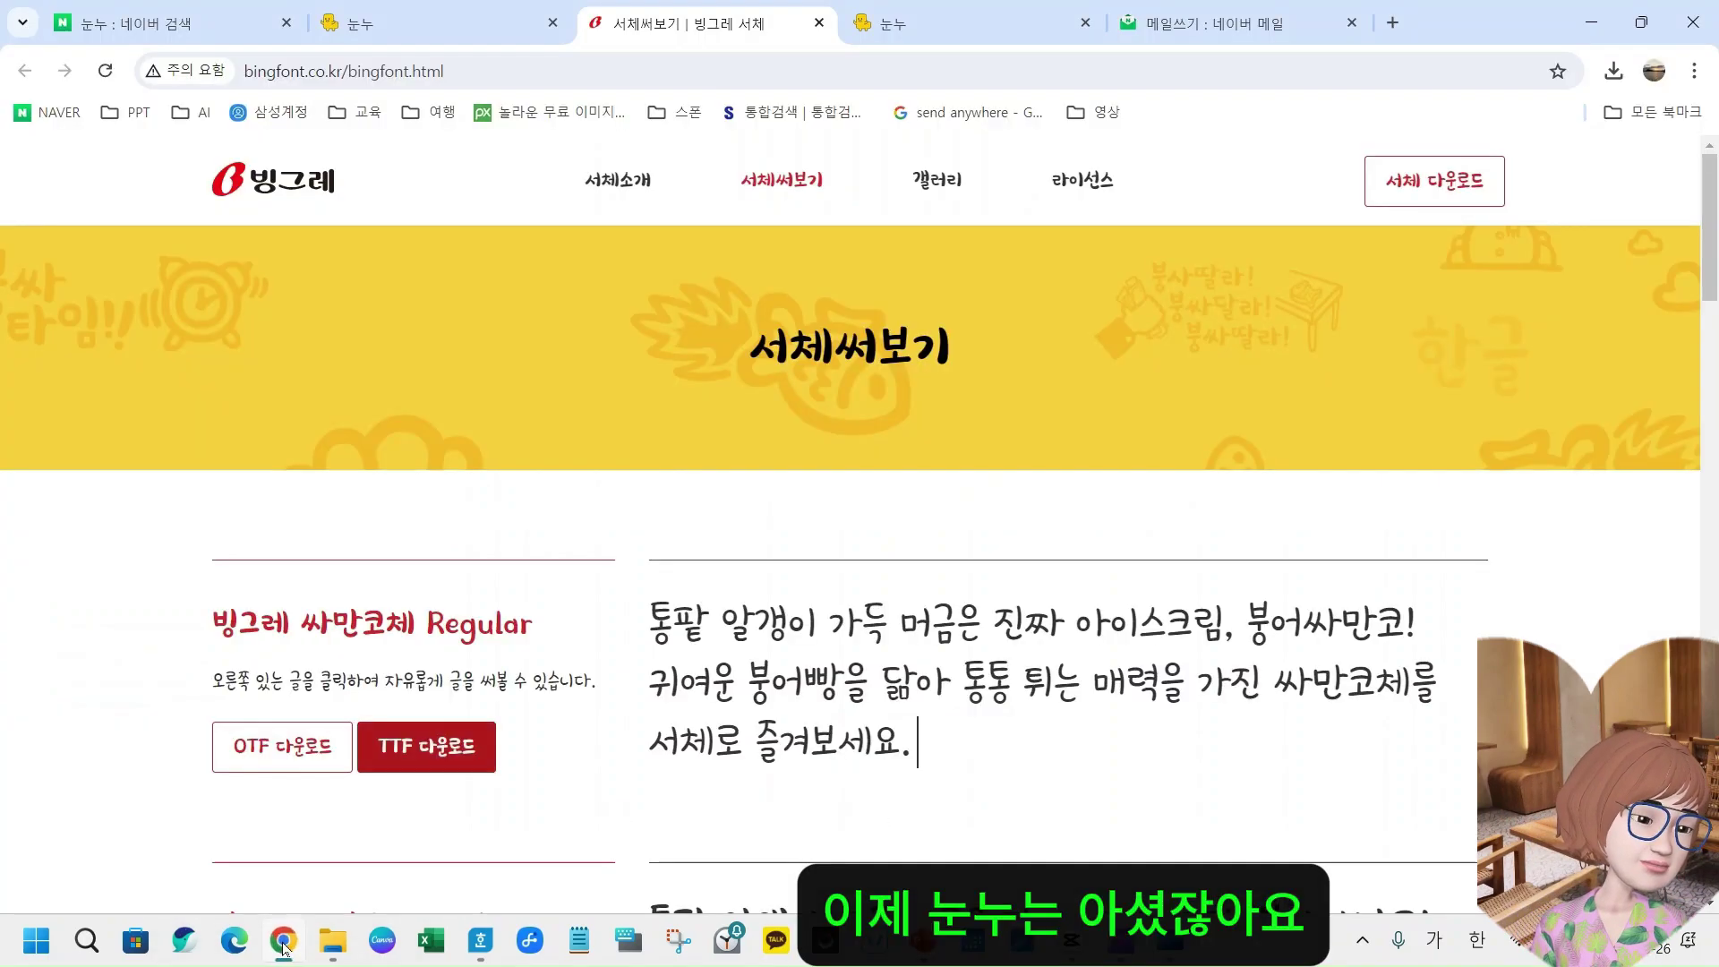
pyautogui.click(439, 26)
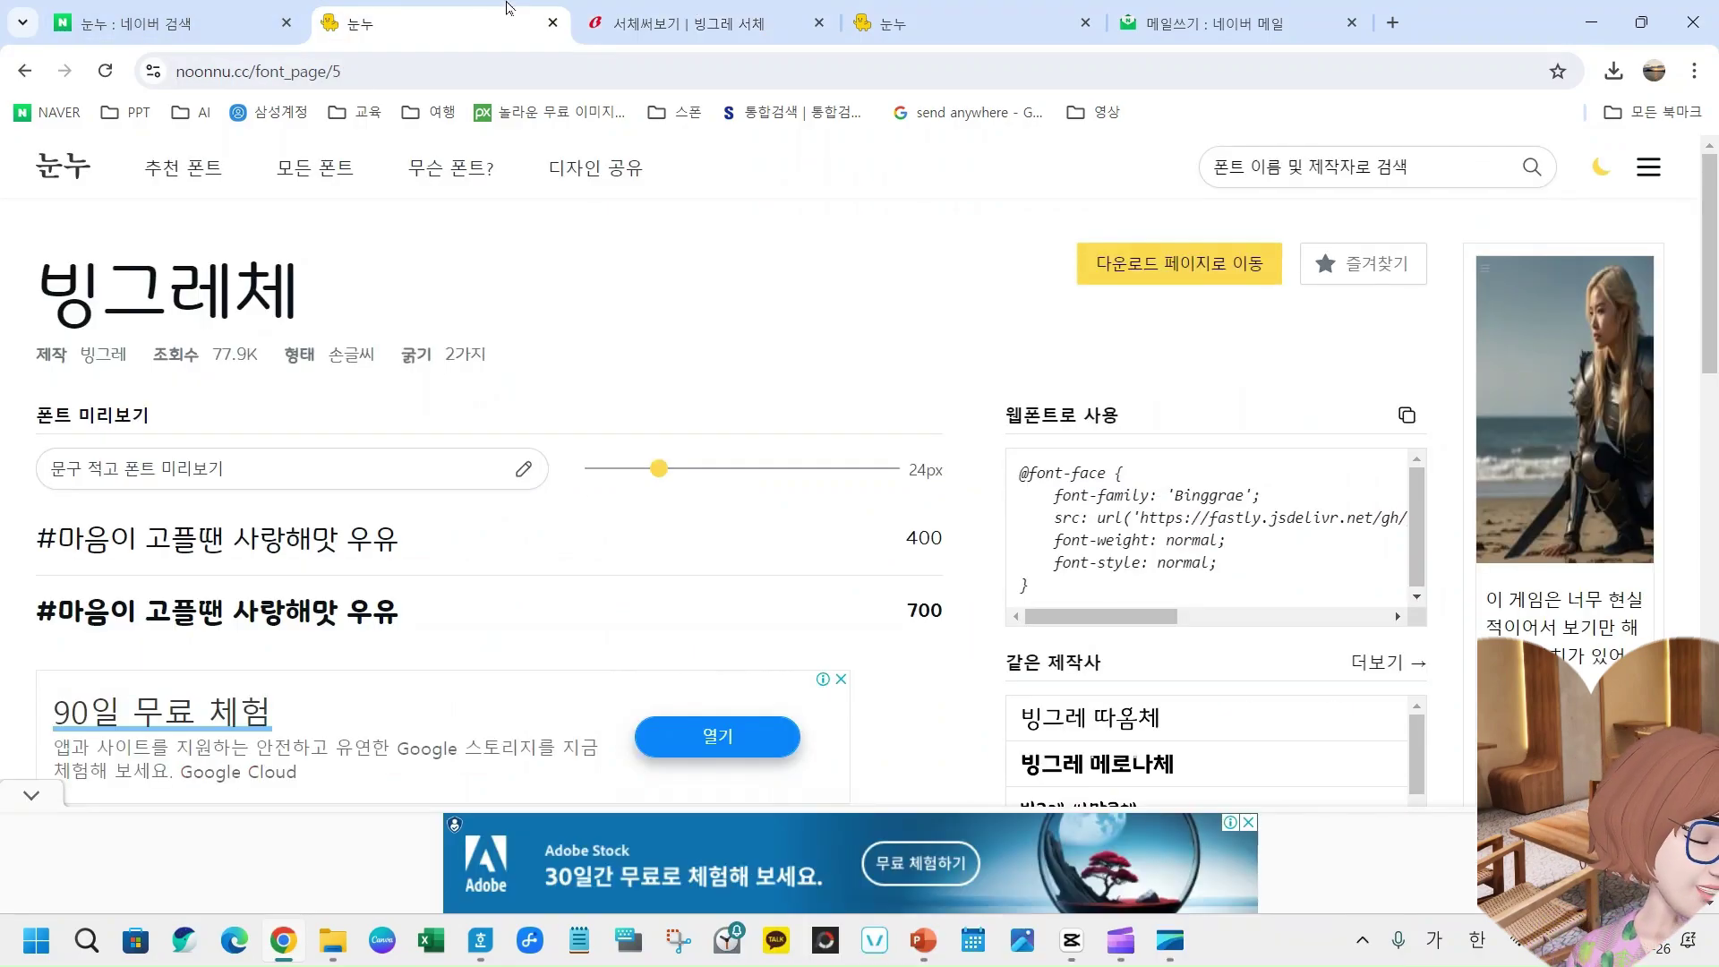
pyautogui.click(206, 24)
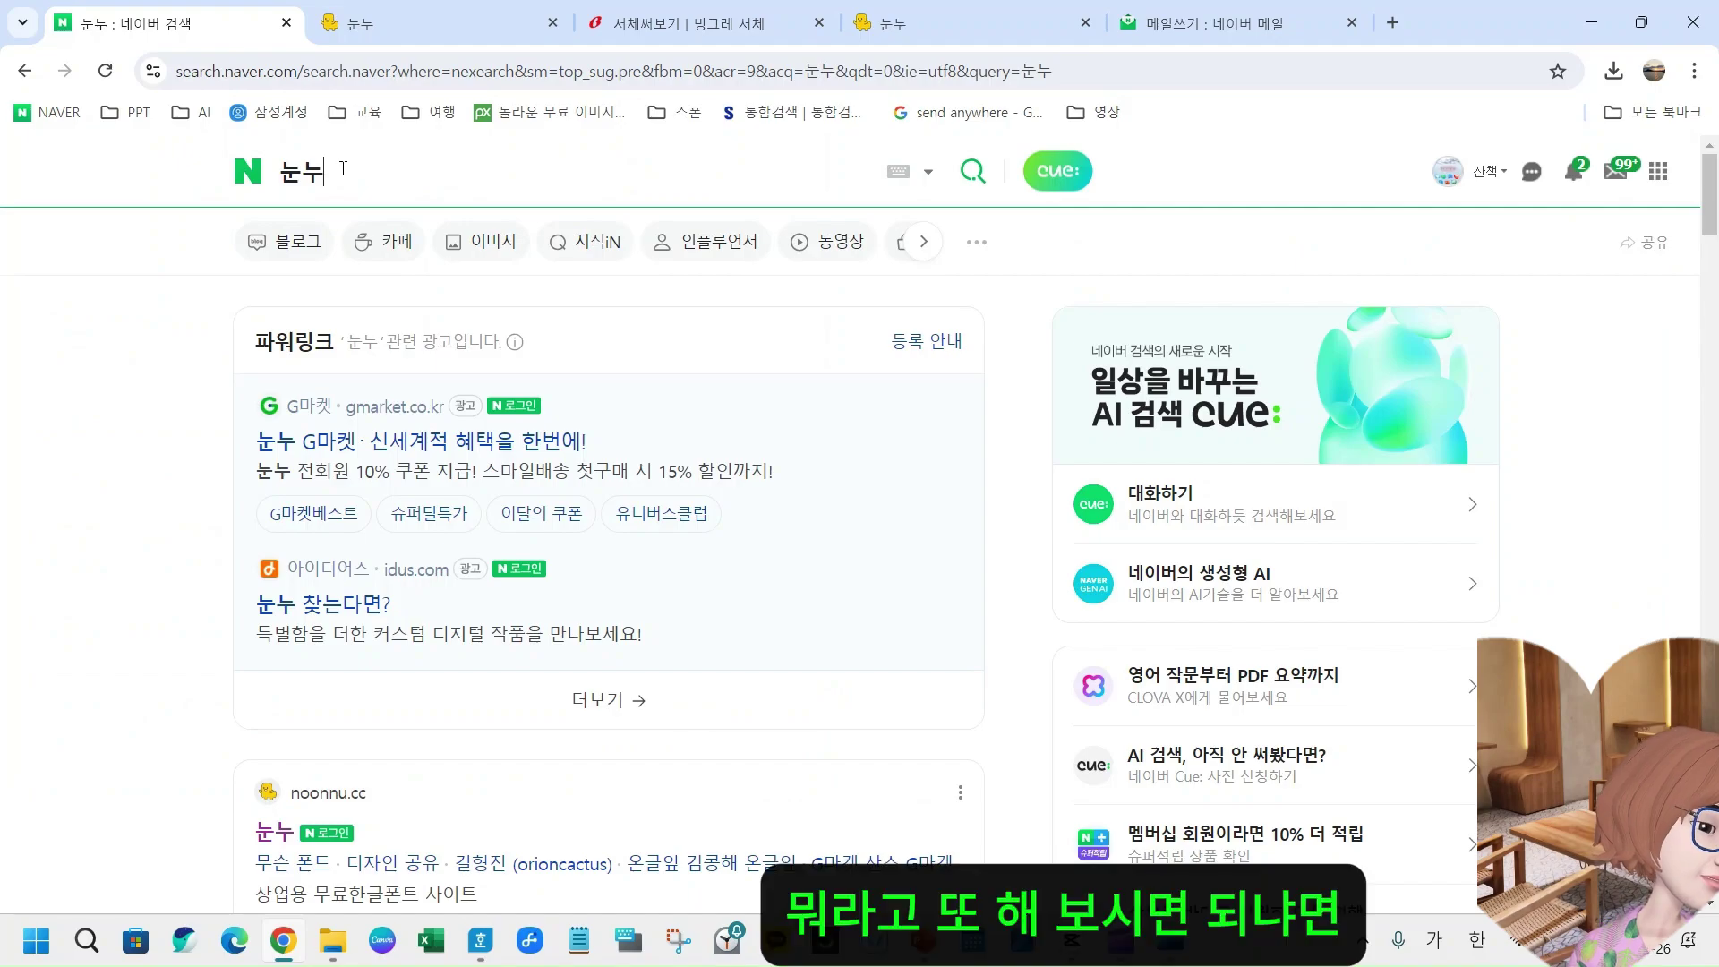
pyautogui.hotkey('ctrl', 'a')
pyautogui.write('공공누리')
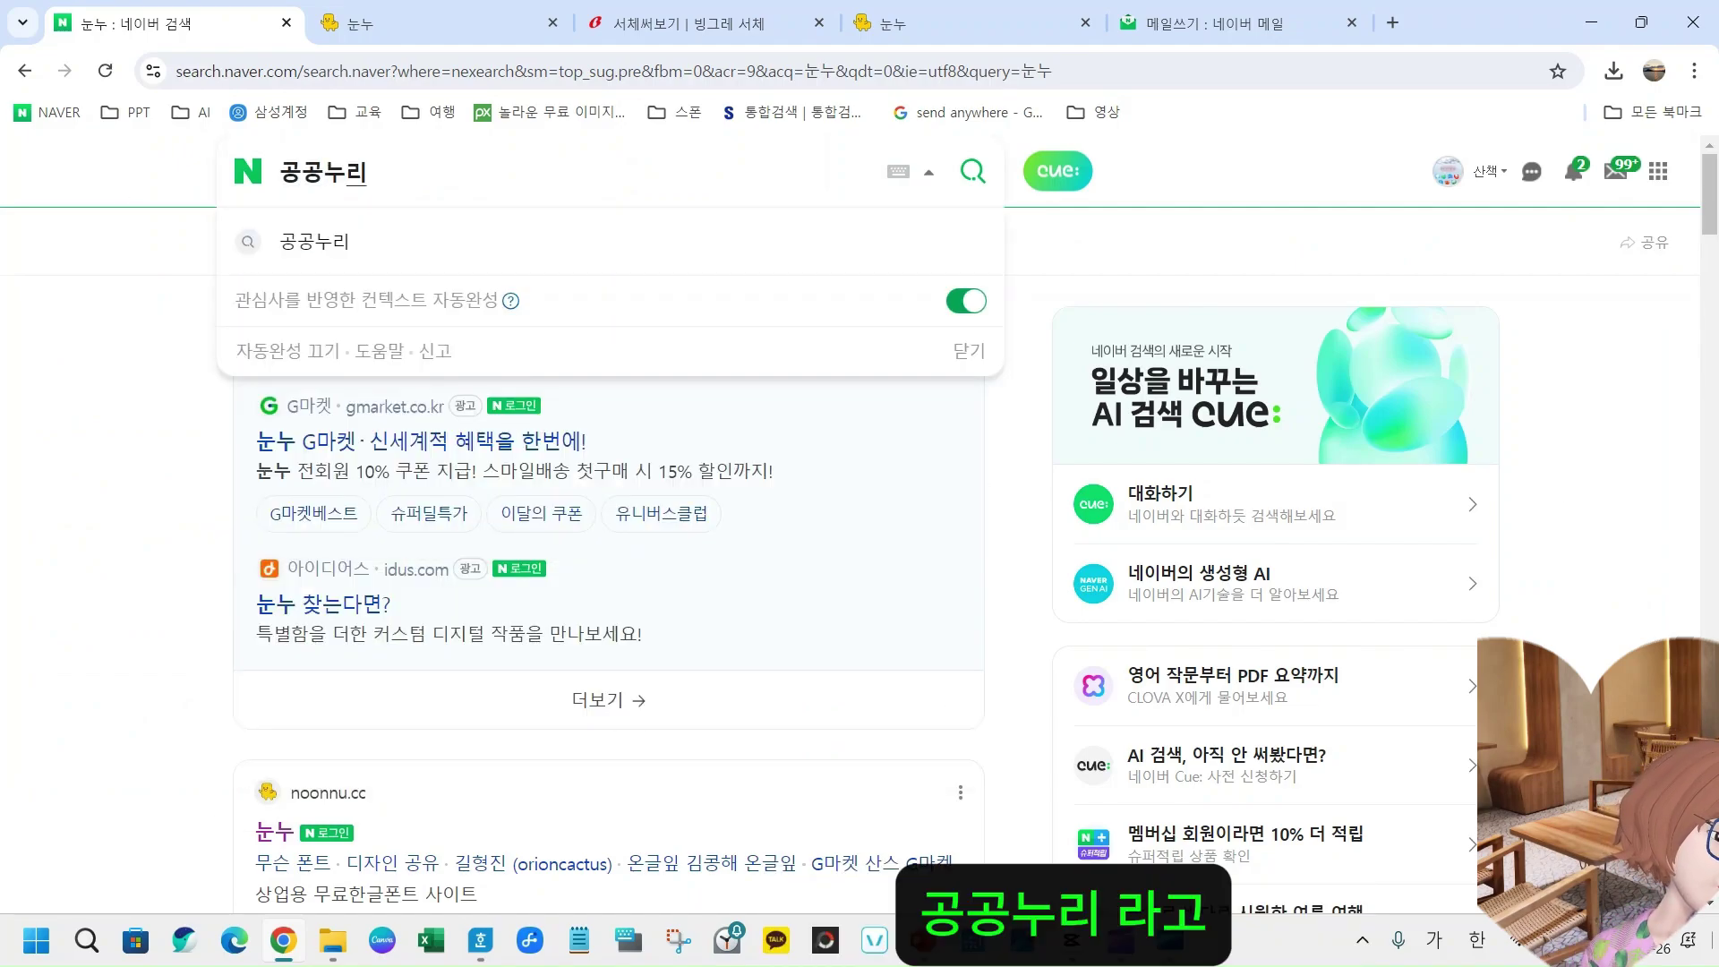
pyautogui.press('Return')
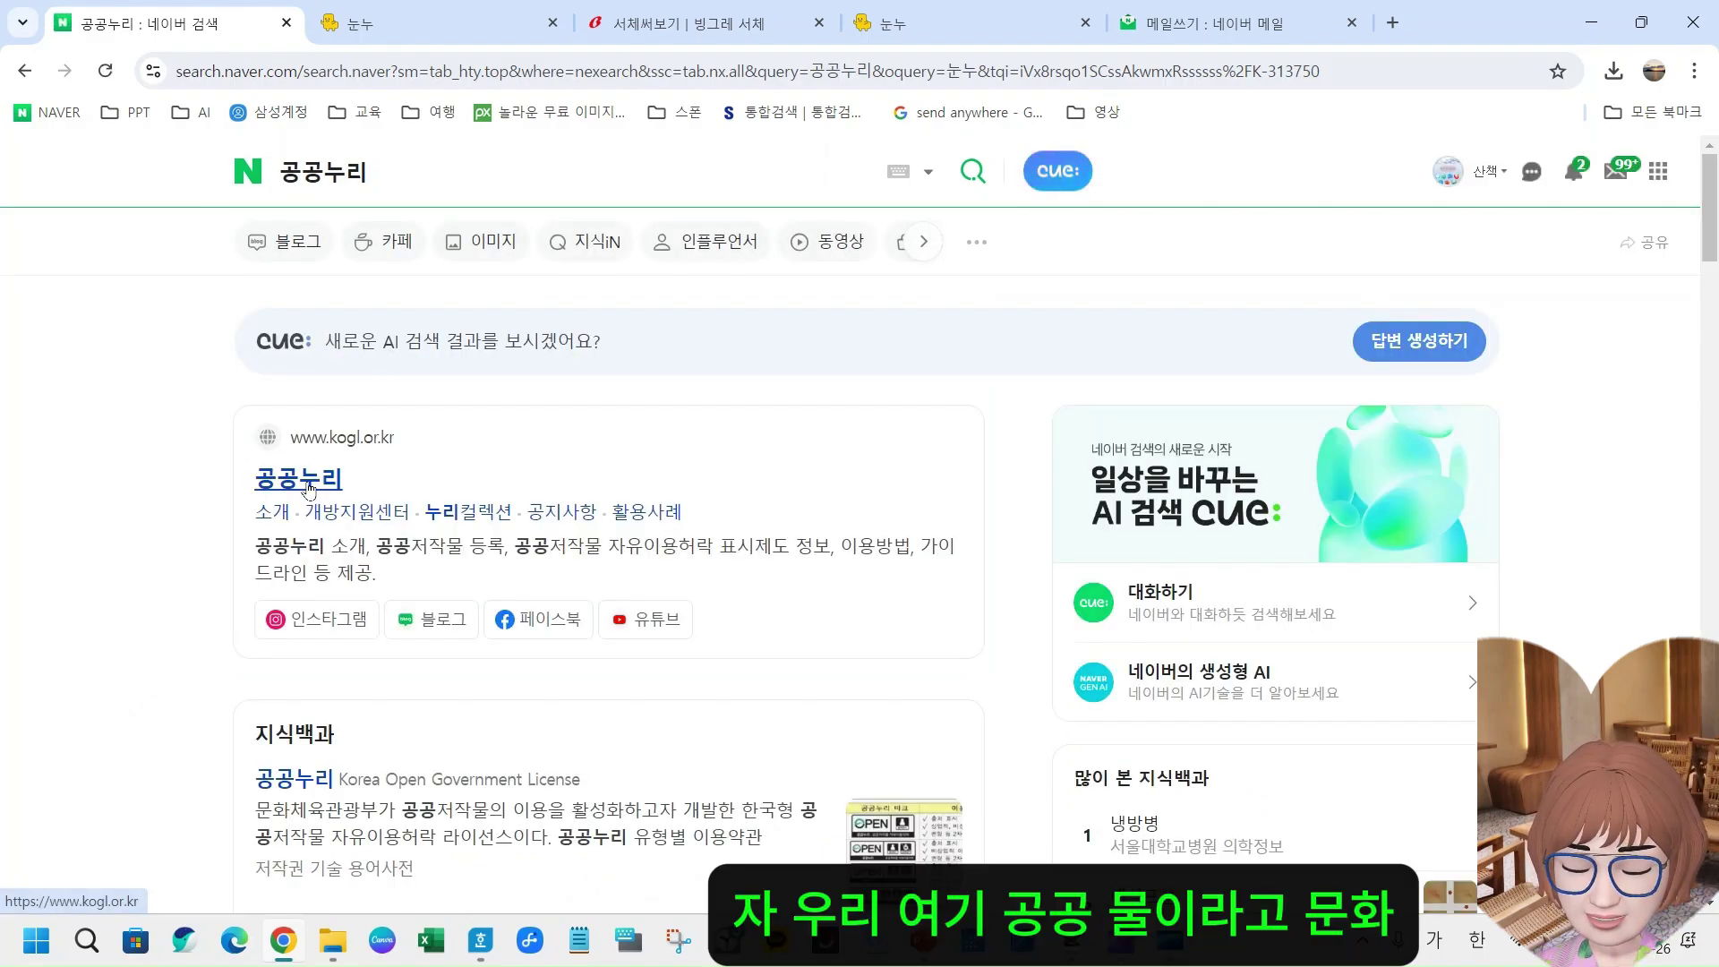
# - Open the 지식백과 entry on 공공누리 and examine its definition and the table of licence types and permitted uses
pyautogui.moveTo(309, 488); pyautogui.dragTo(341, 545)
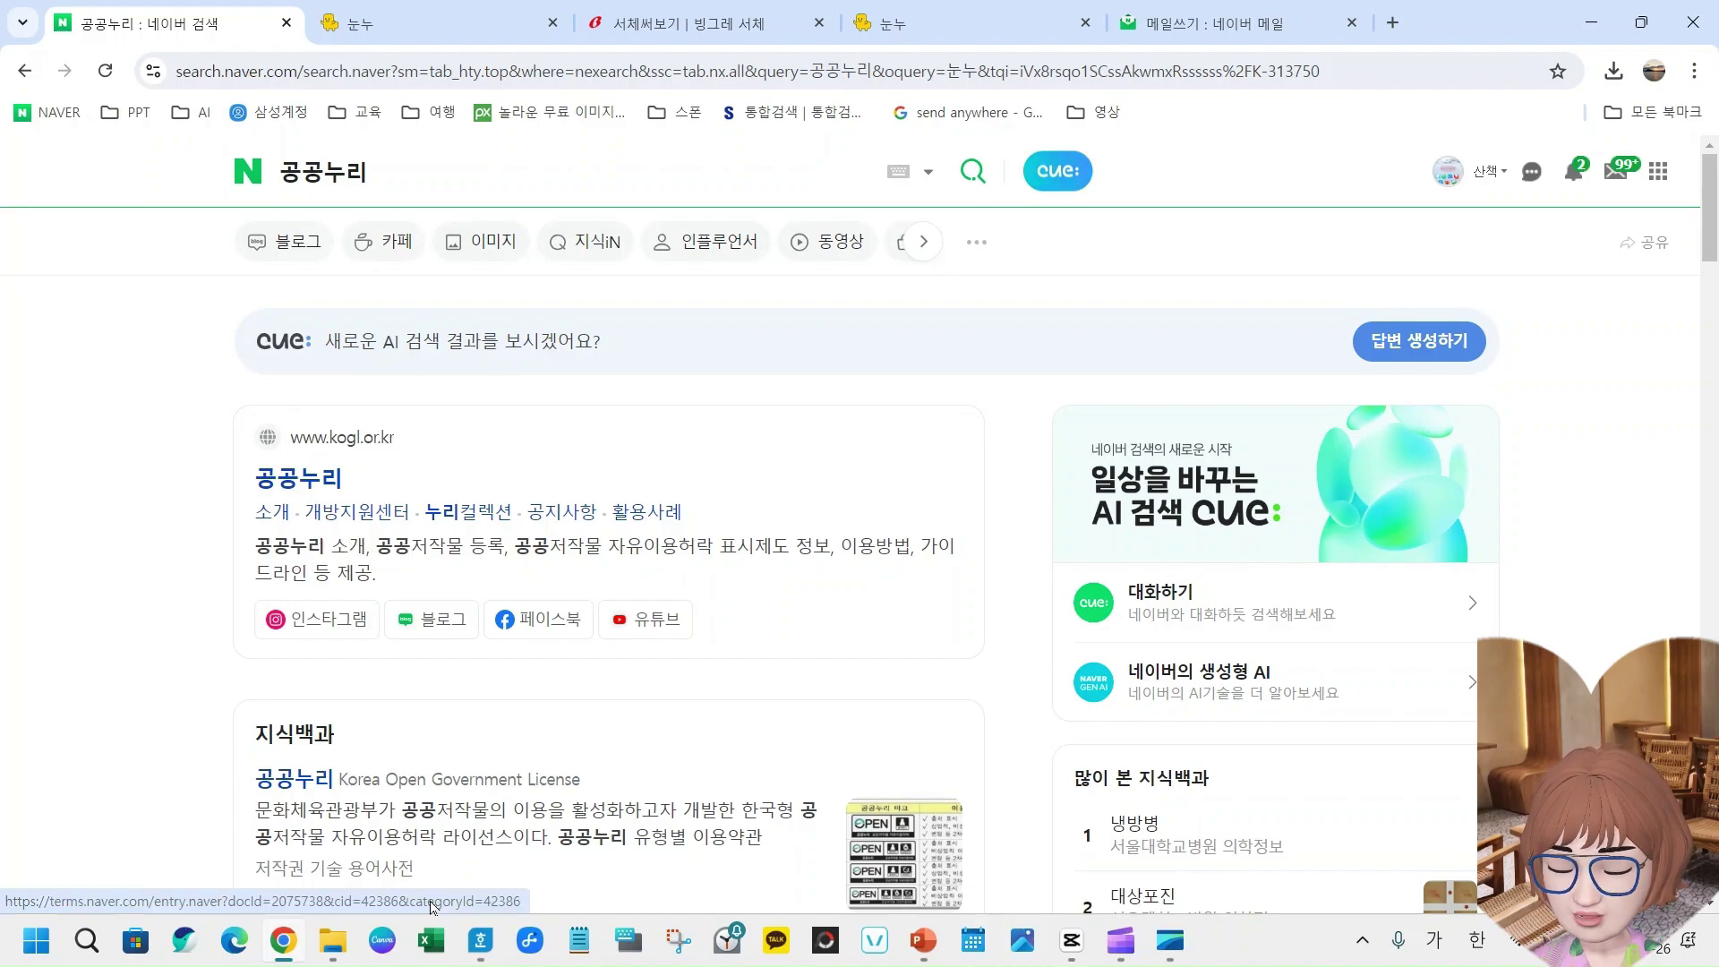
pyautogui.click(294, 774)
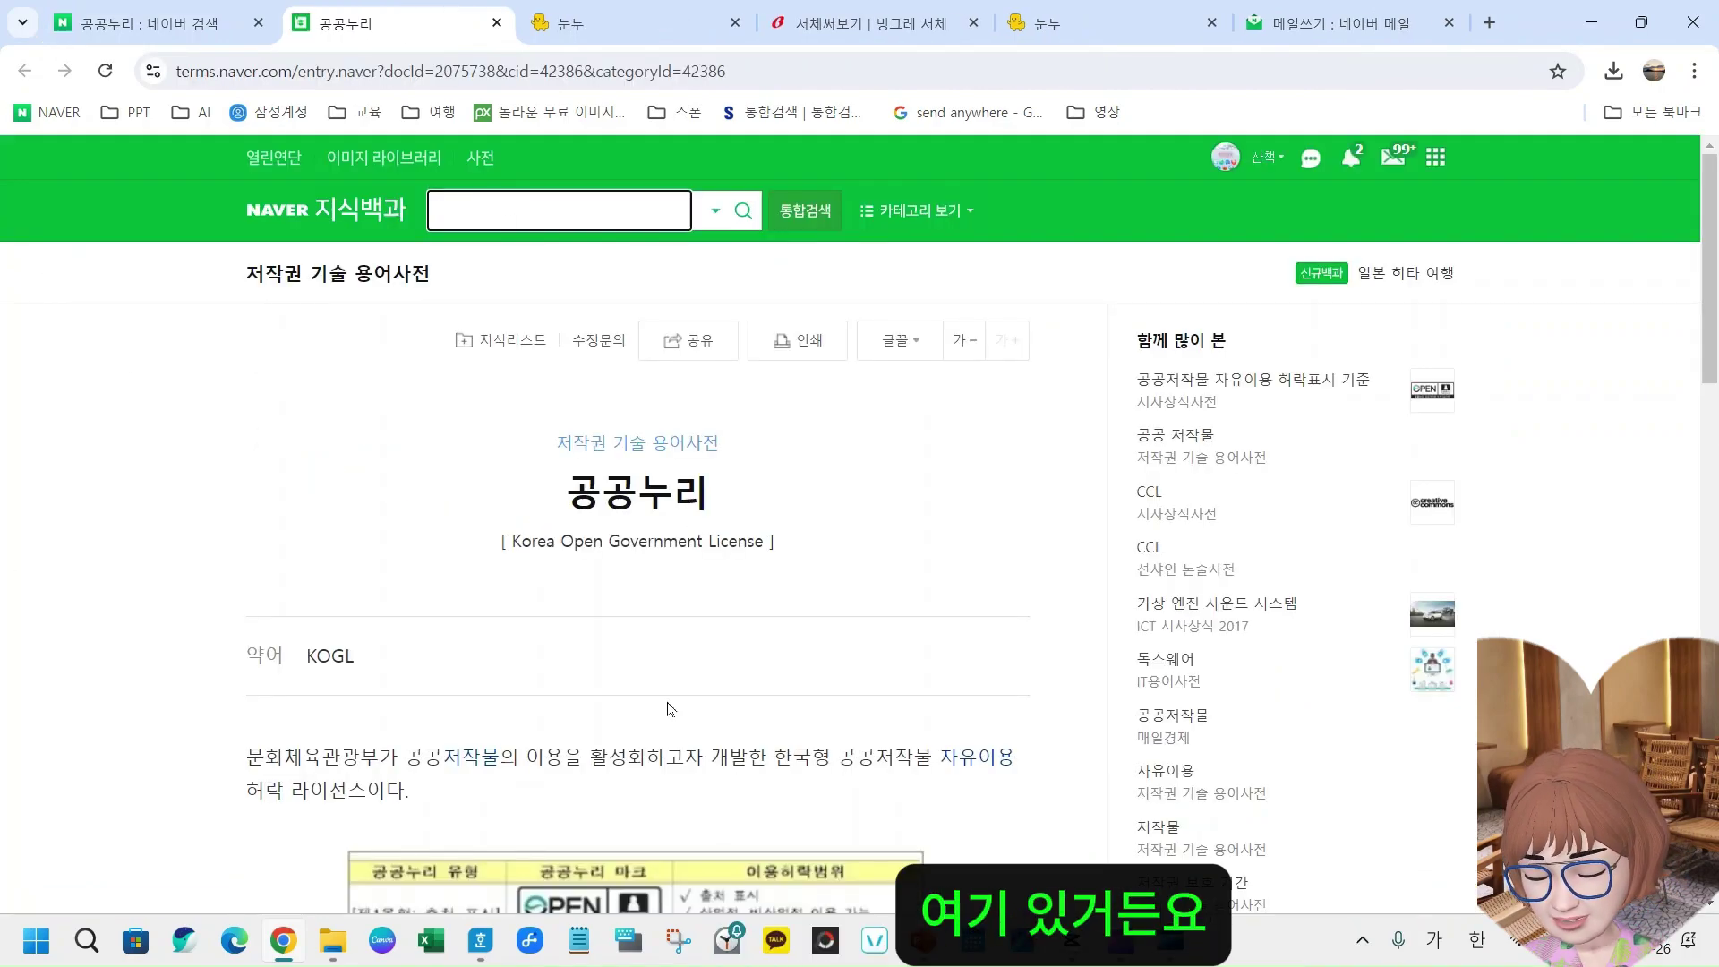
pyautogui.scroll(-3, 667, 709)
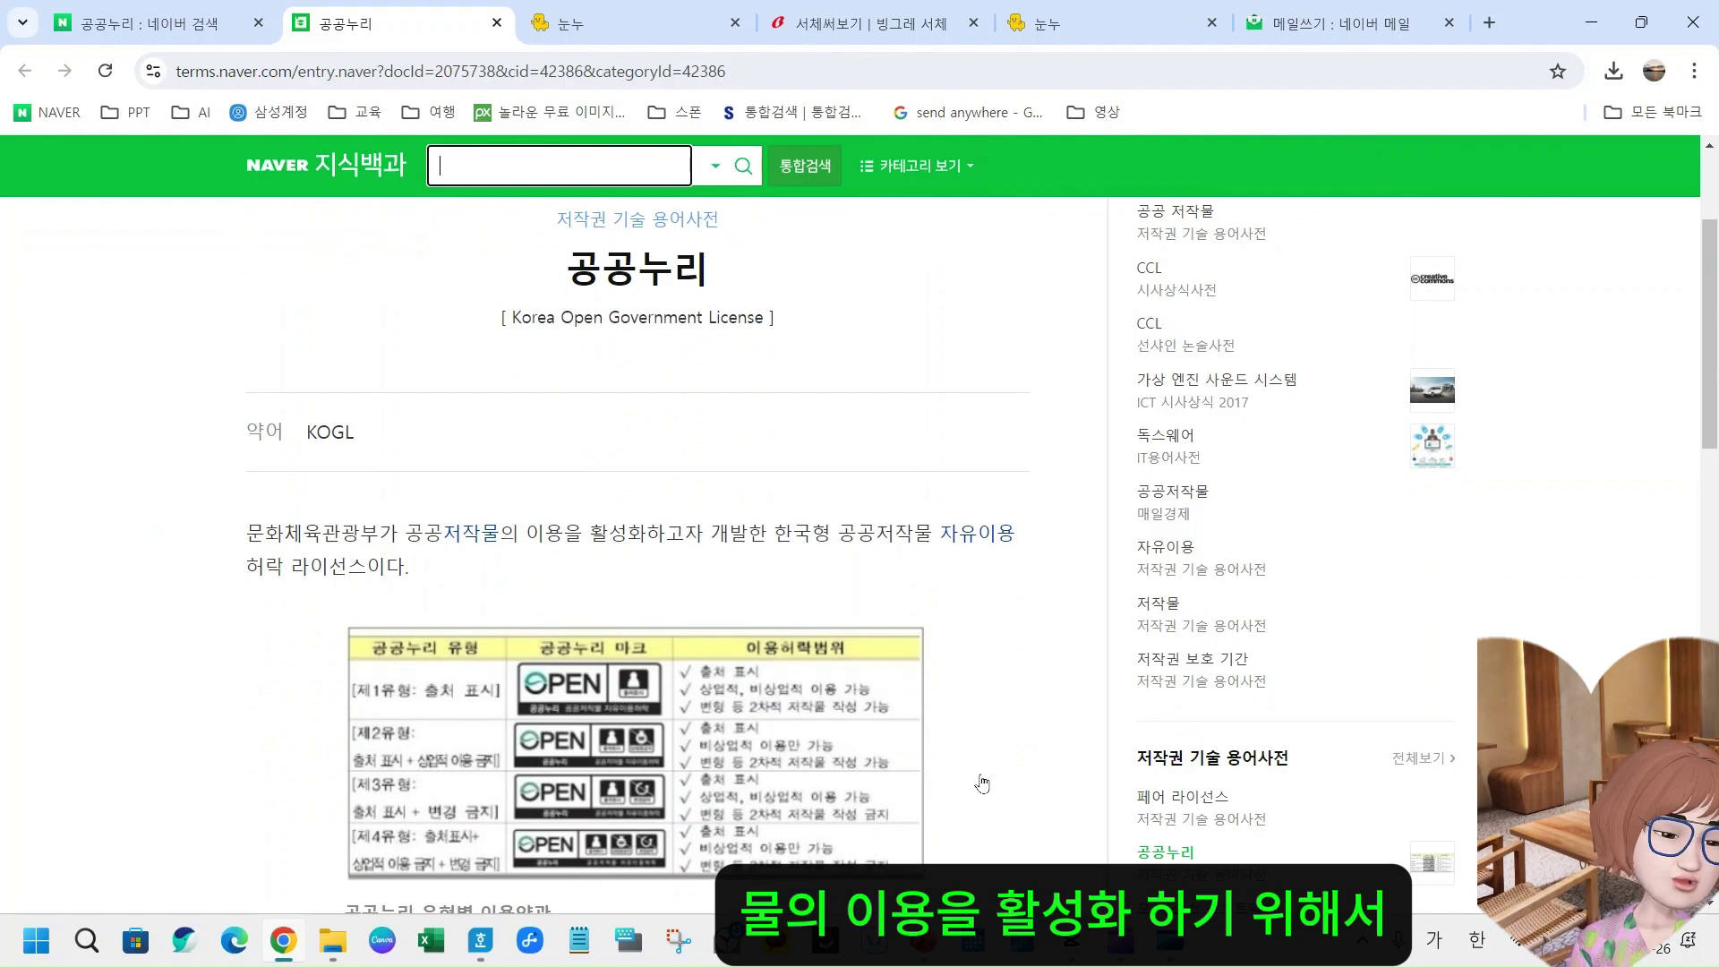
pyautogui.scroll(-6, 980, 784)
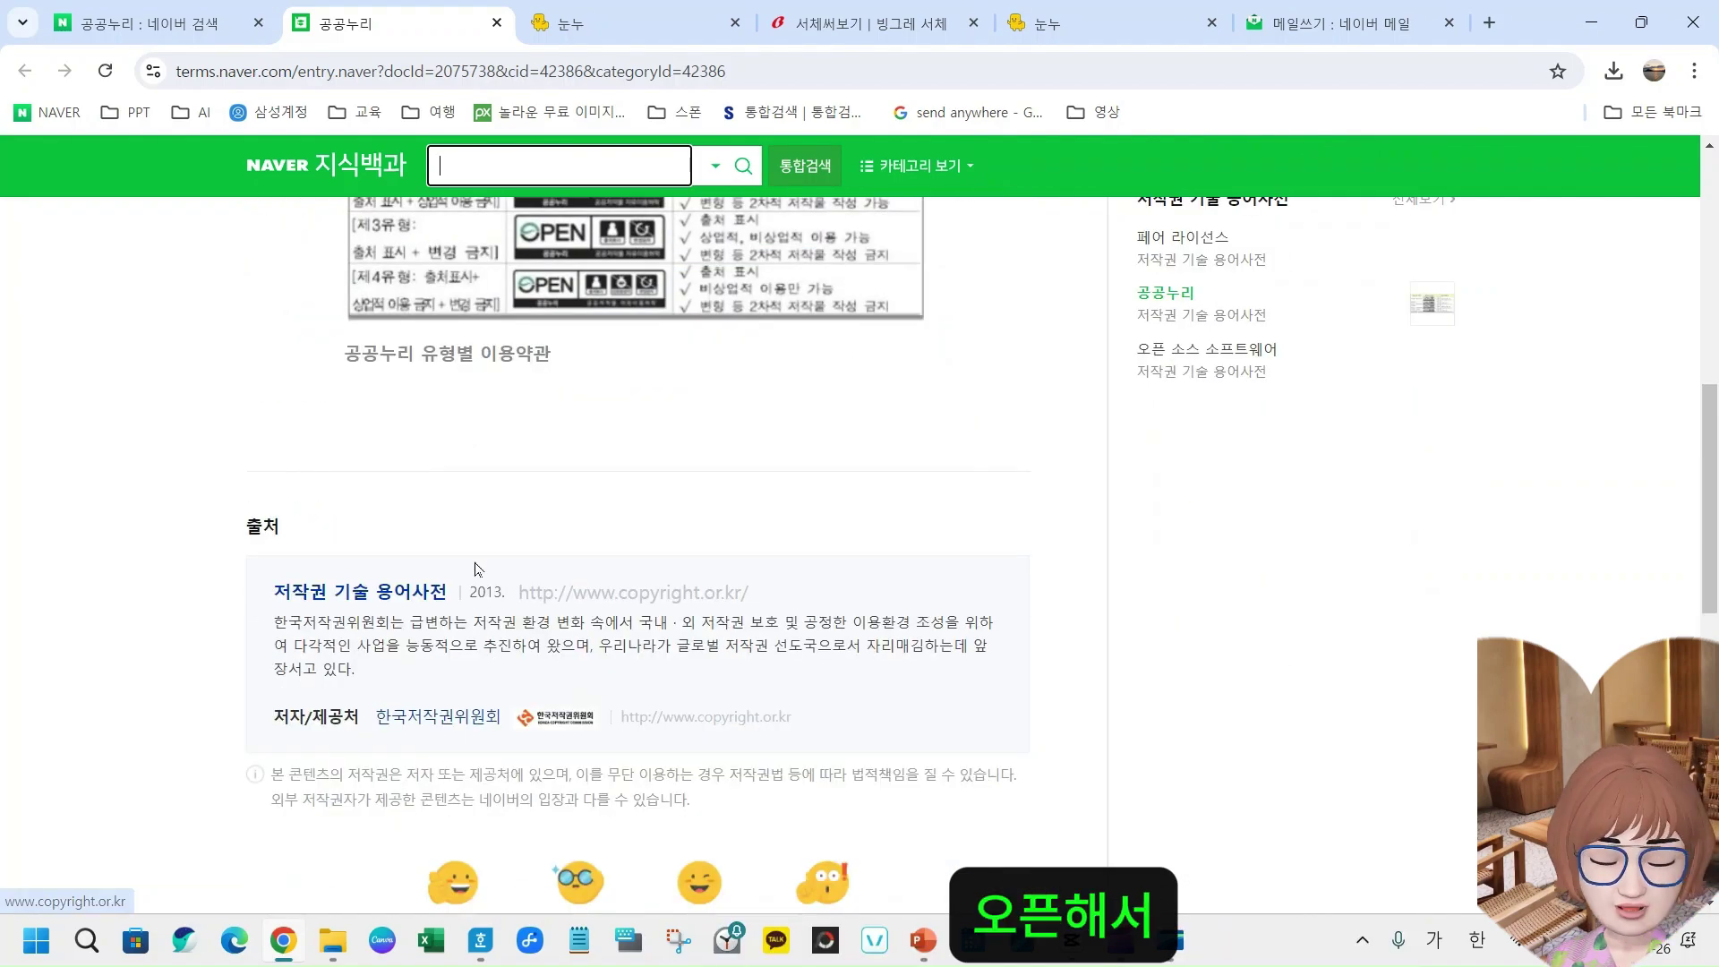
pyautogui.scroll(8, 479, 560)
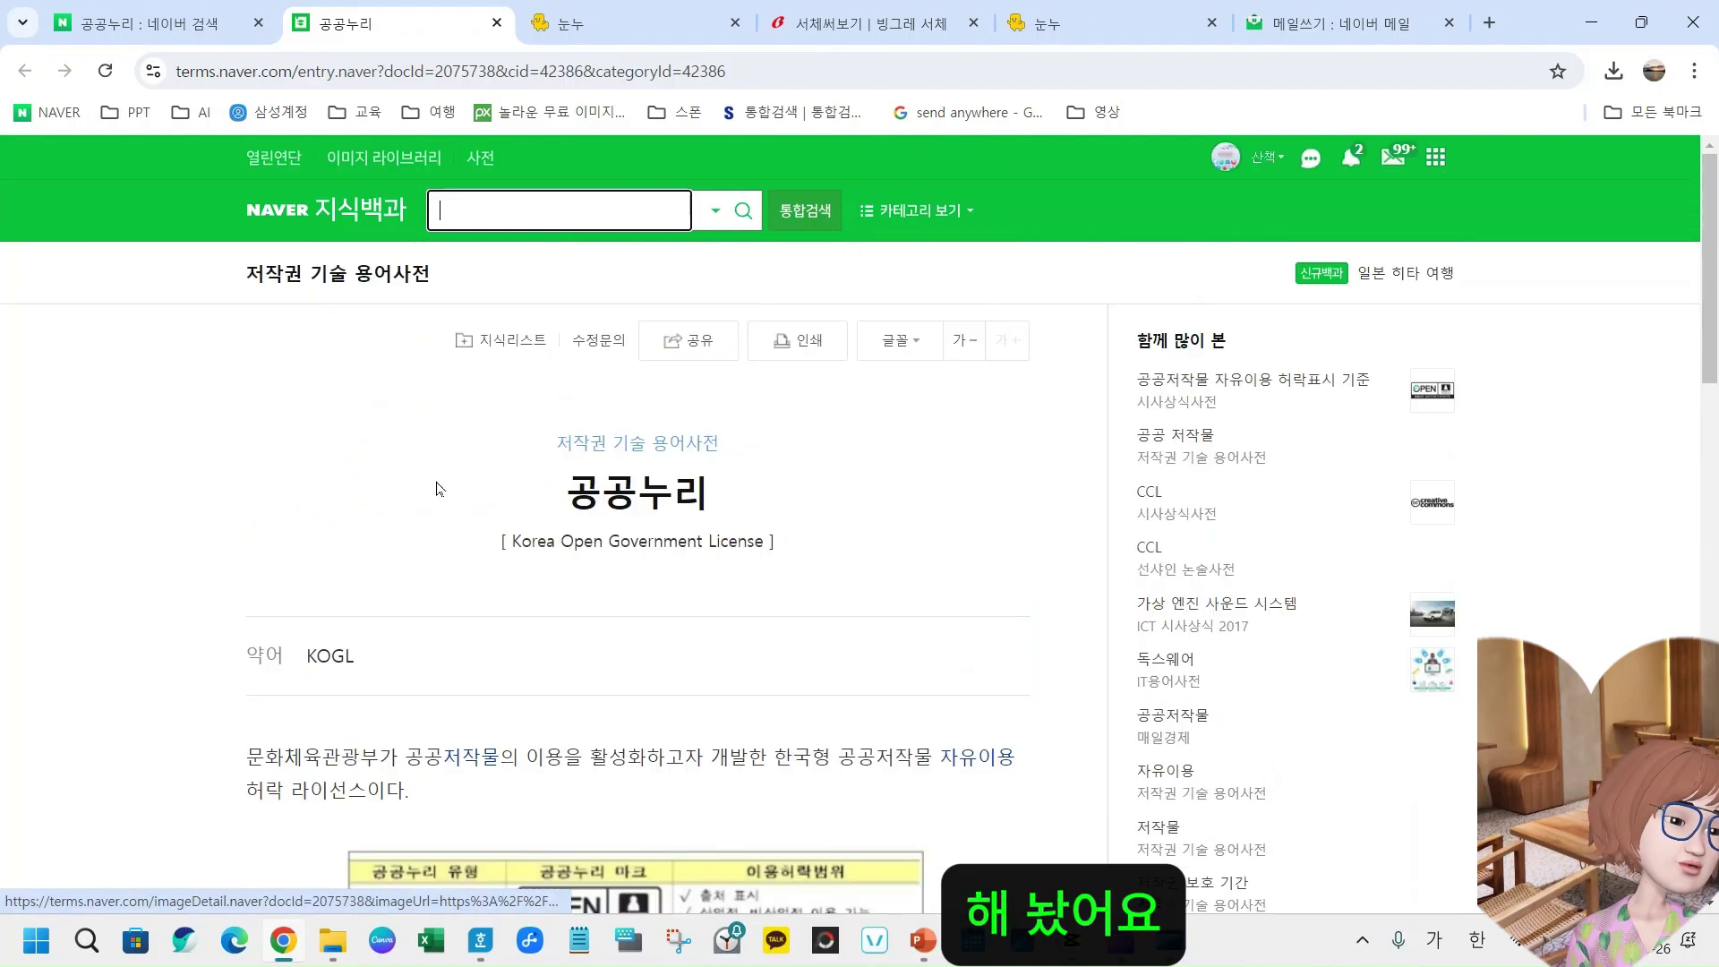
pyautogui.click(148, 24)
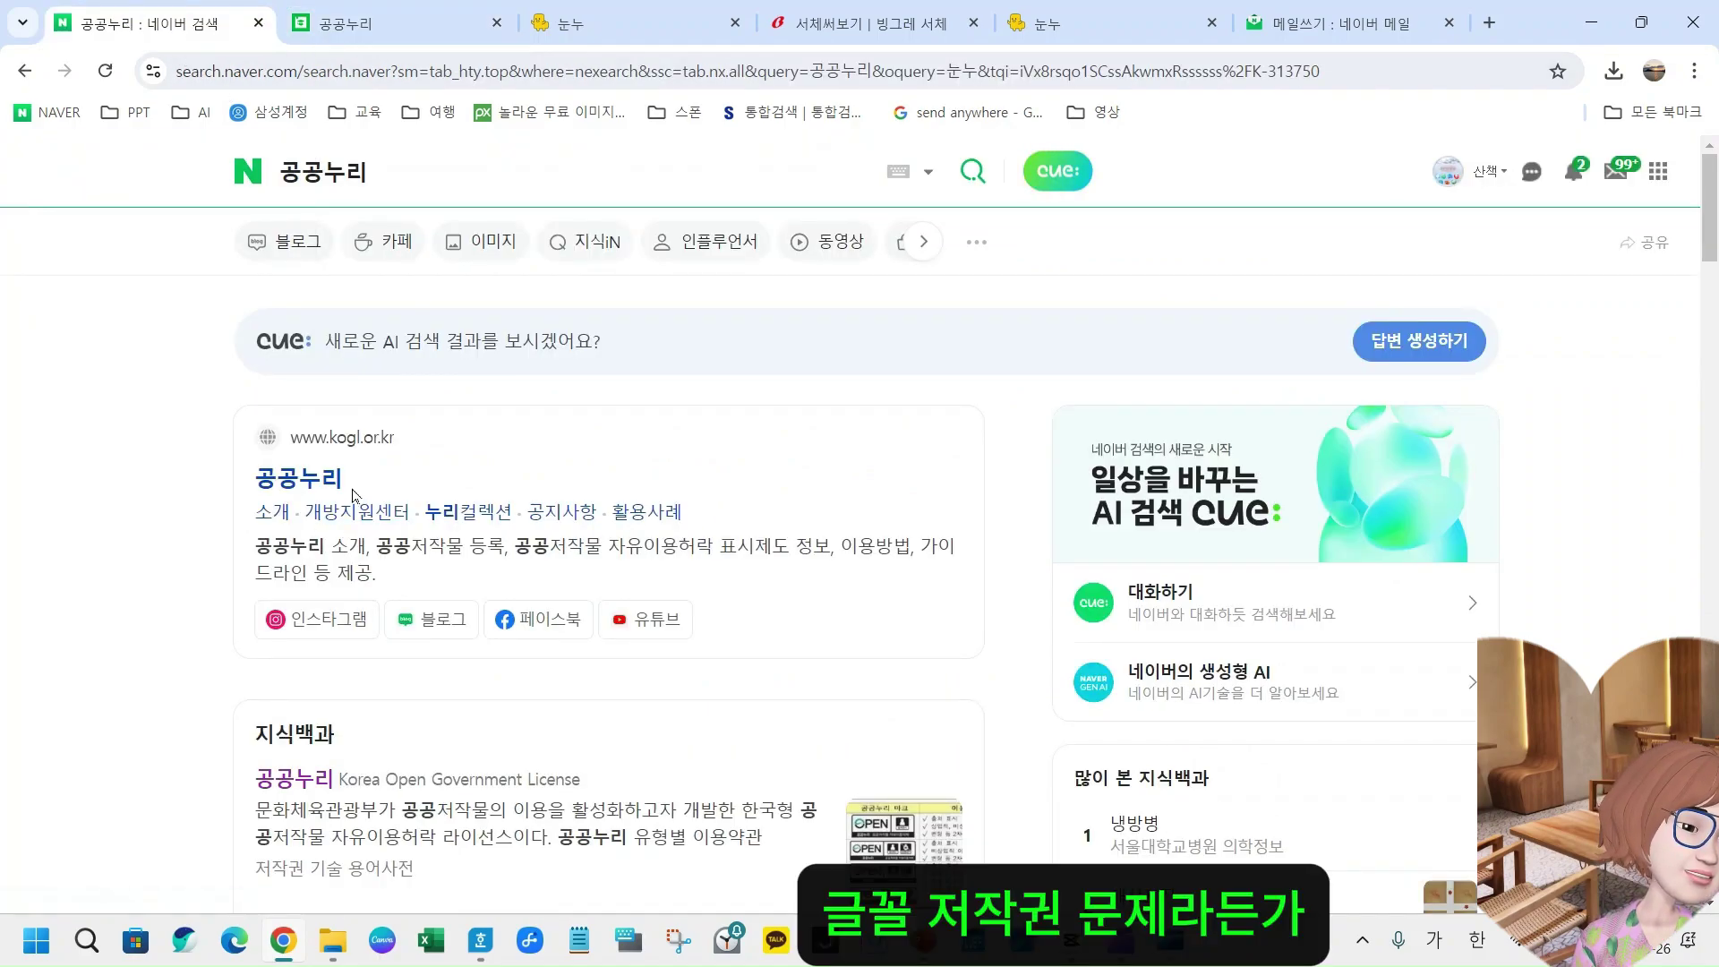
pyautogui.click(361, 439)
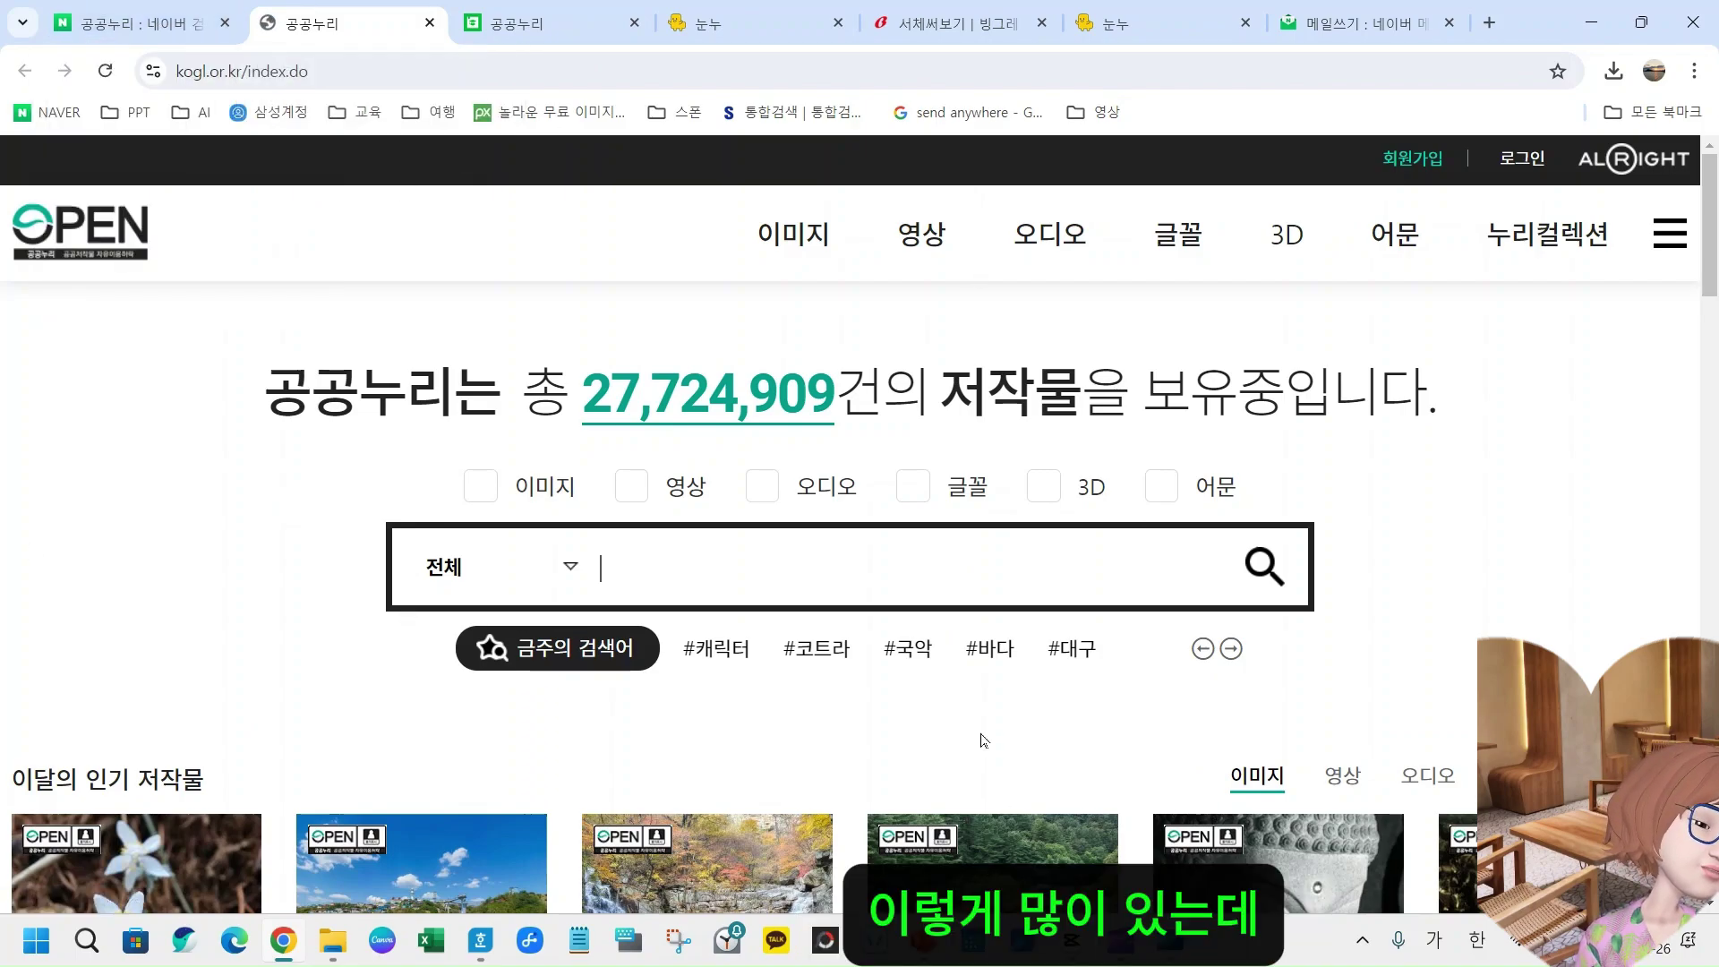
pyautogui.scroll(-1, 985, 739)
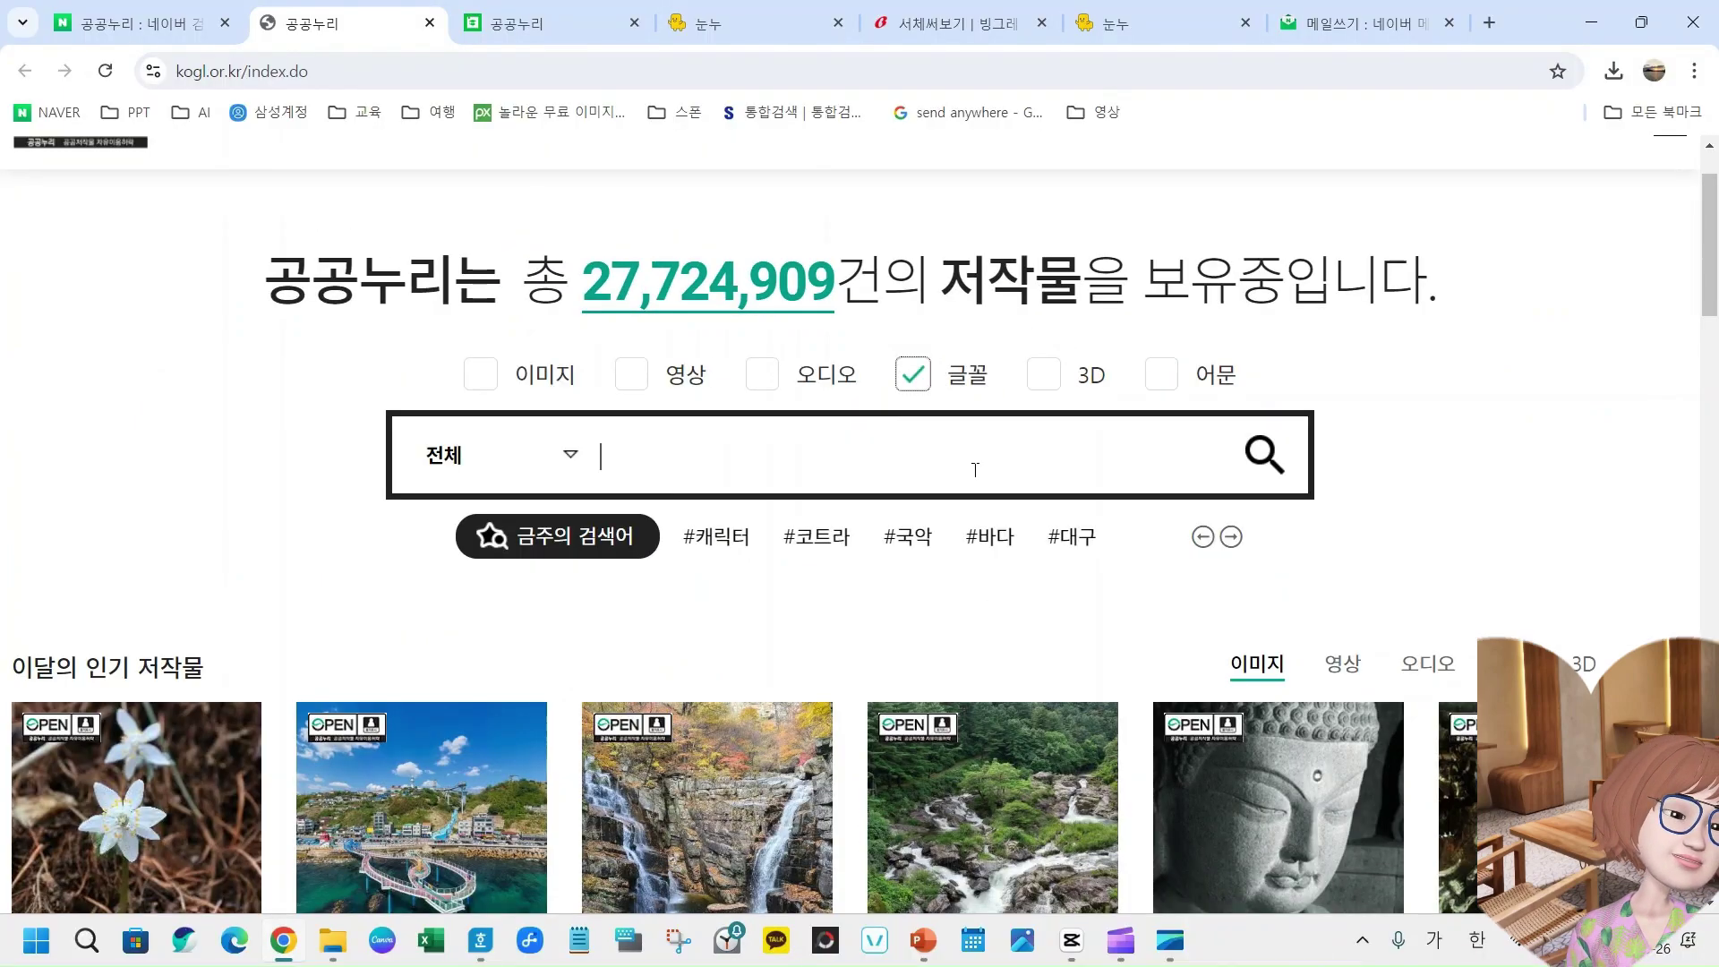
pyautogui.click(1263, 455)
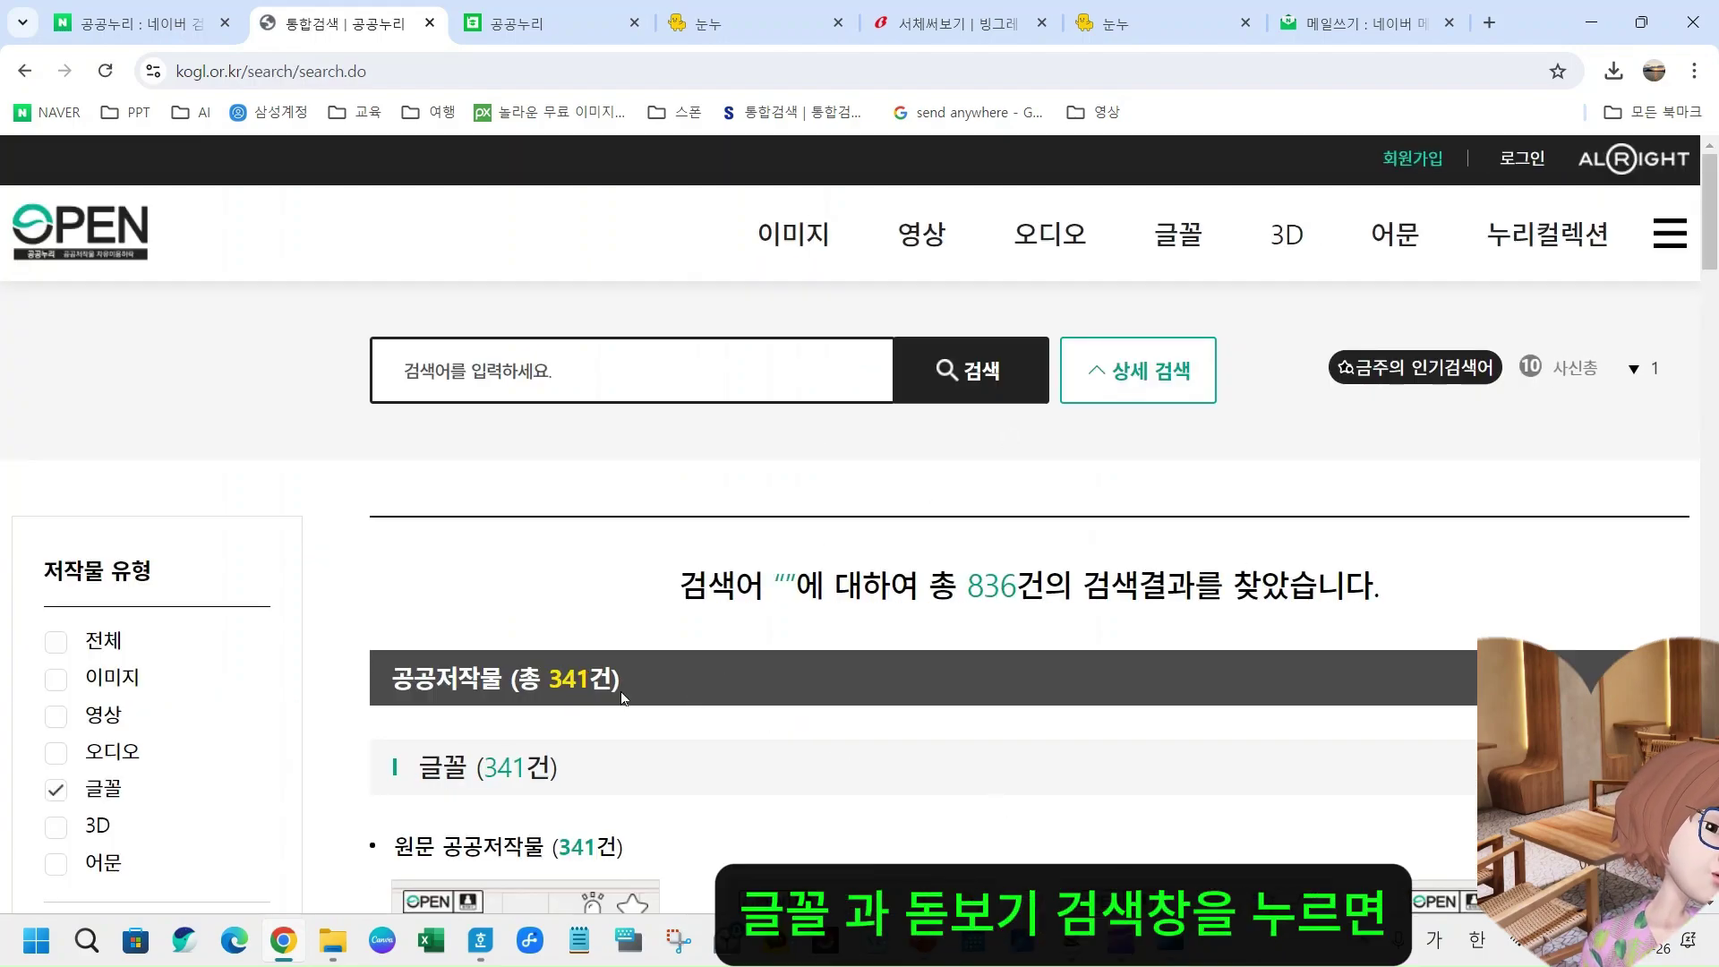
# - Look through the 글꼴 search results, including the 원문 공공저작물 font previews and the 게시물 검색 section
pyautogui.scroll(-3, 856, 707)
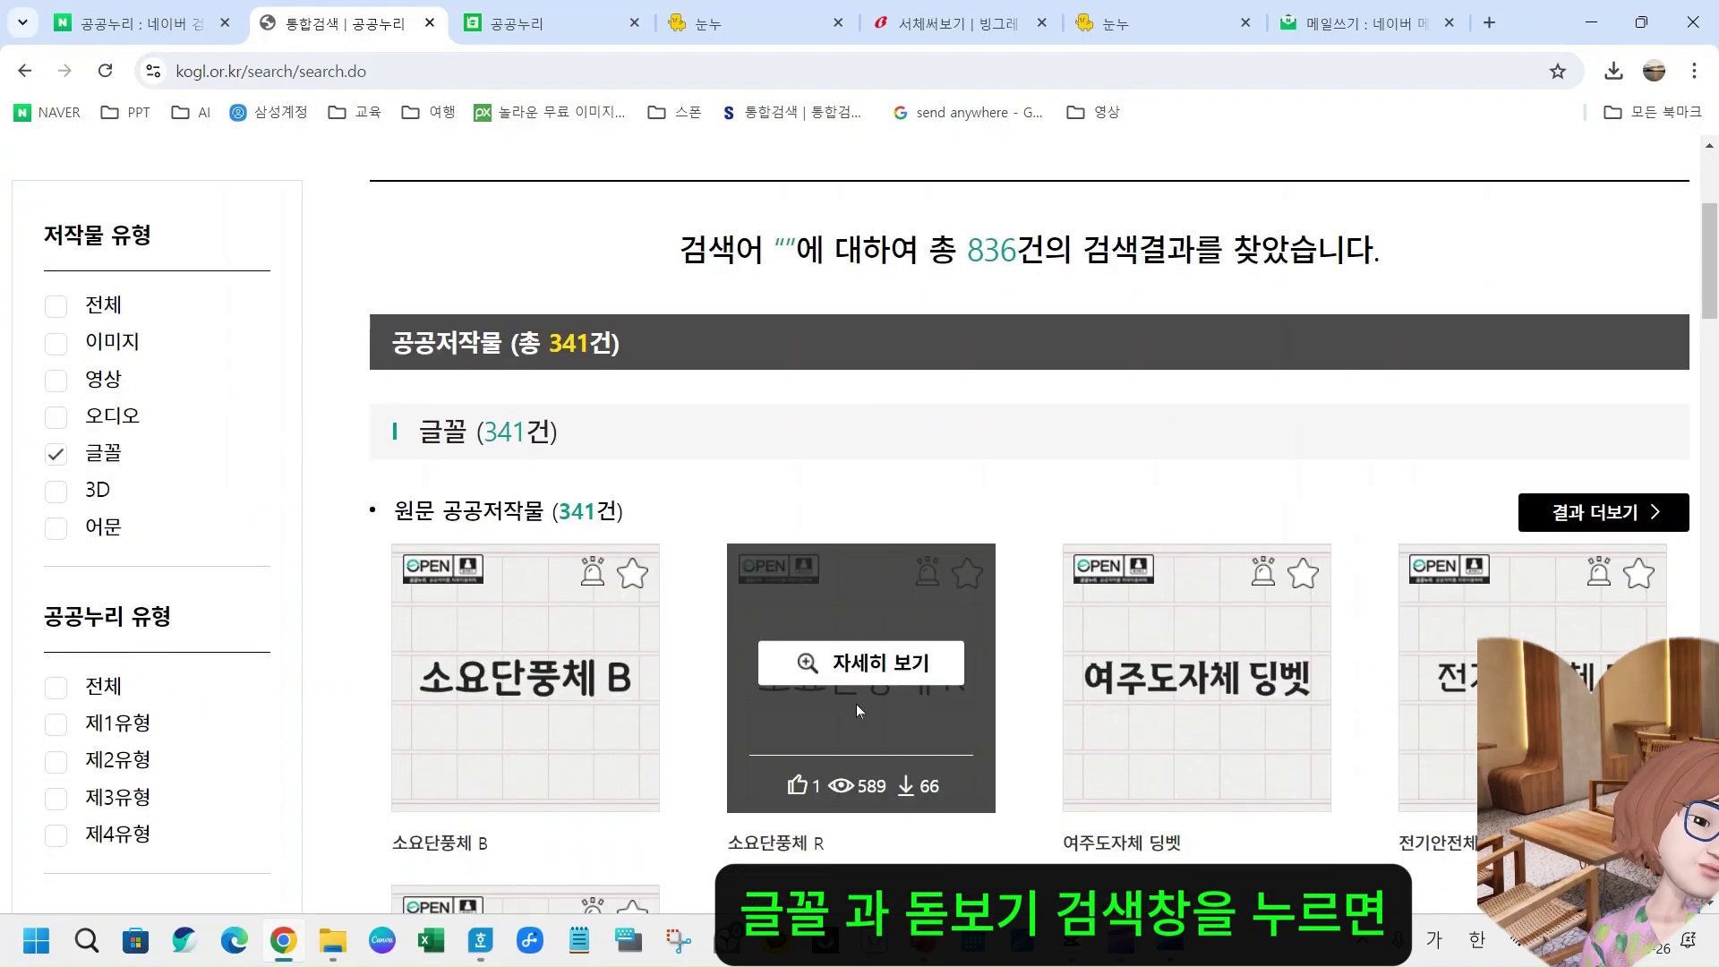
pyautogui.scroll(-3, 856, 704)
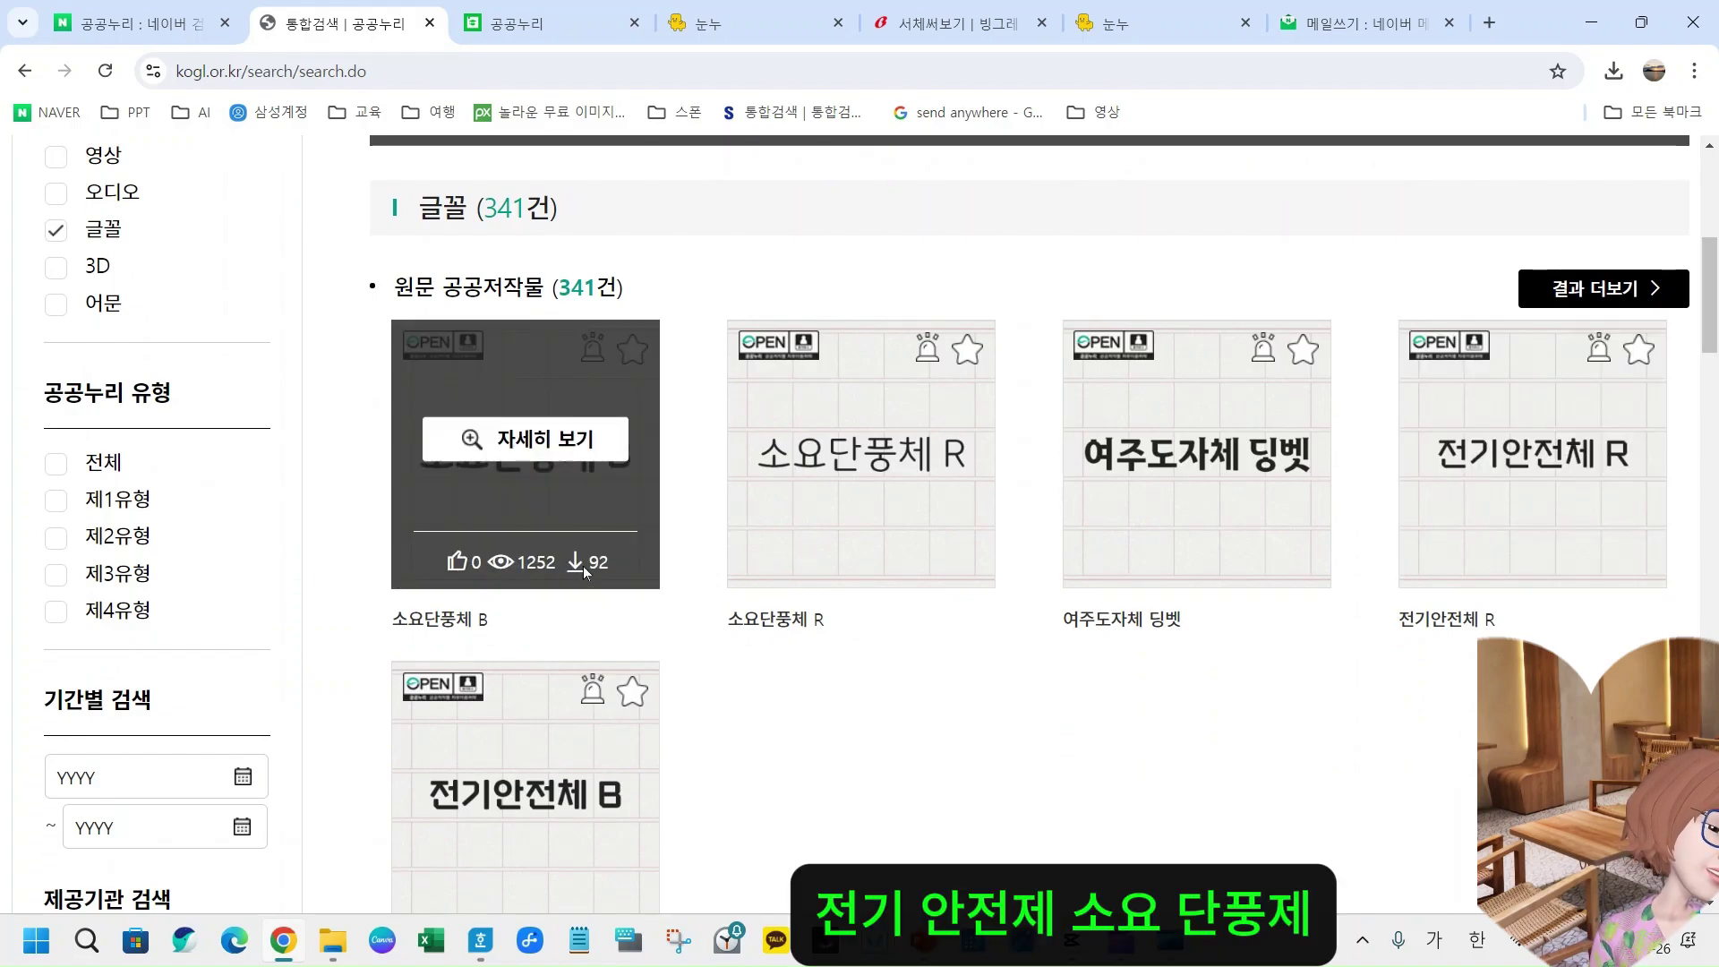
pyautogui.scroll(-3, 725, 801)
pyautogui.scroll(-1, 712, 797)
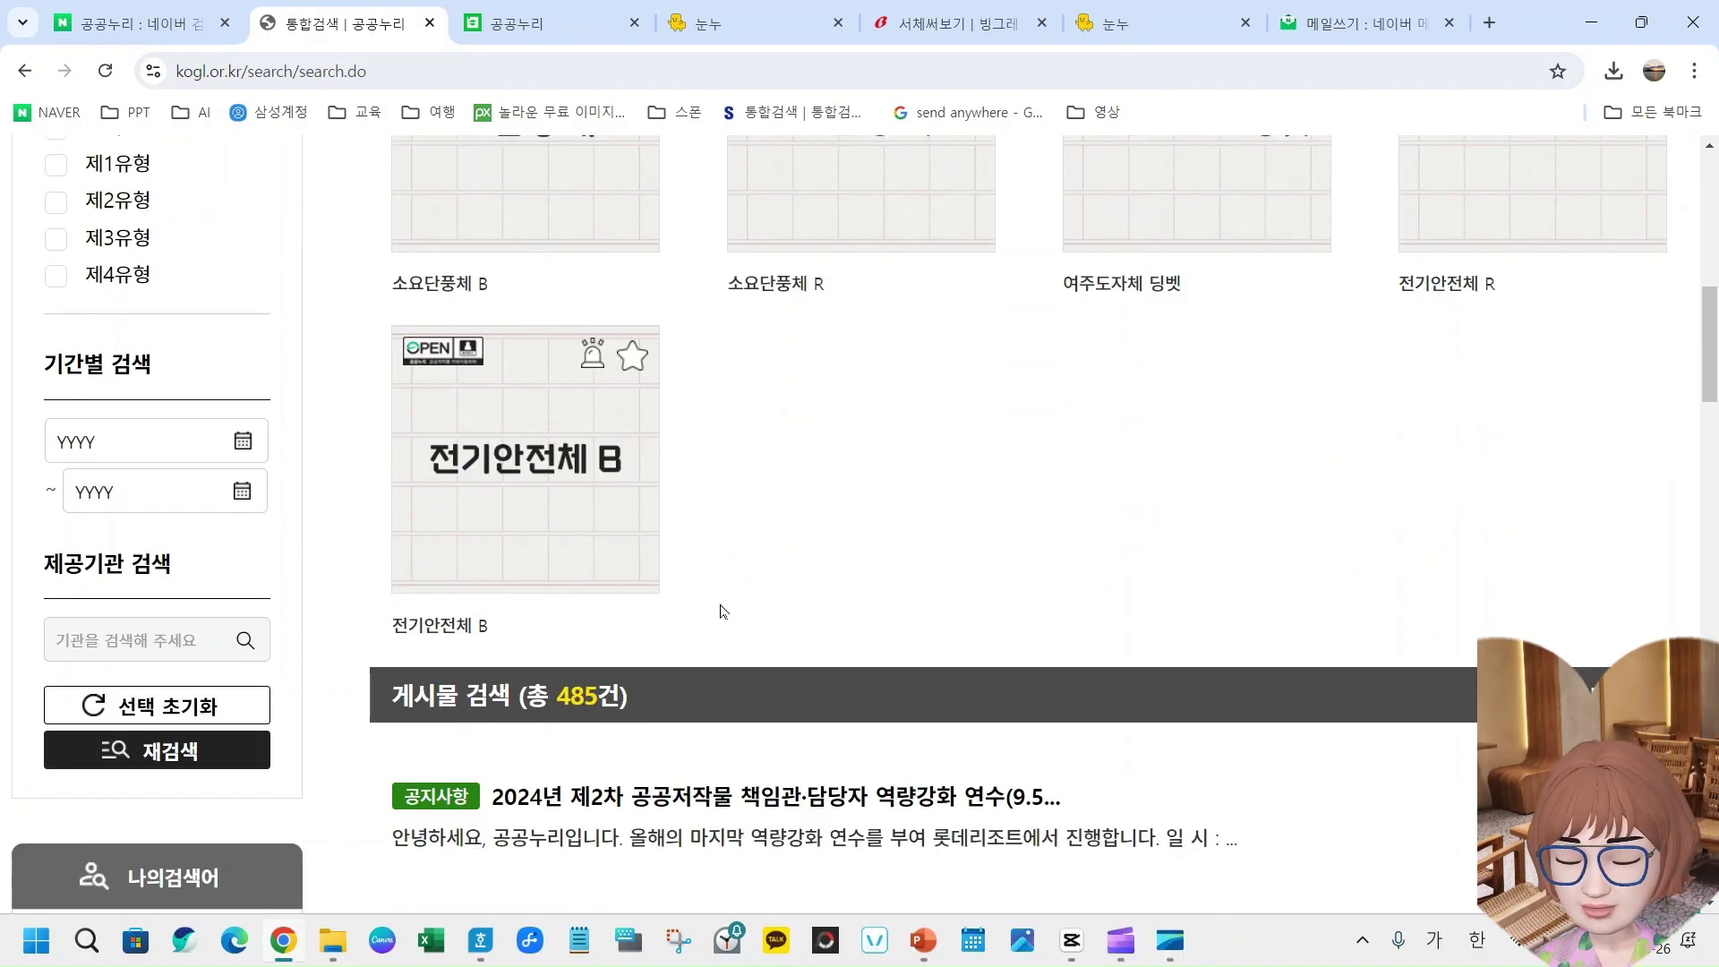
pyautogui.scroll(-3, 849, 570)
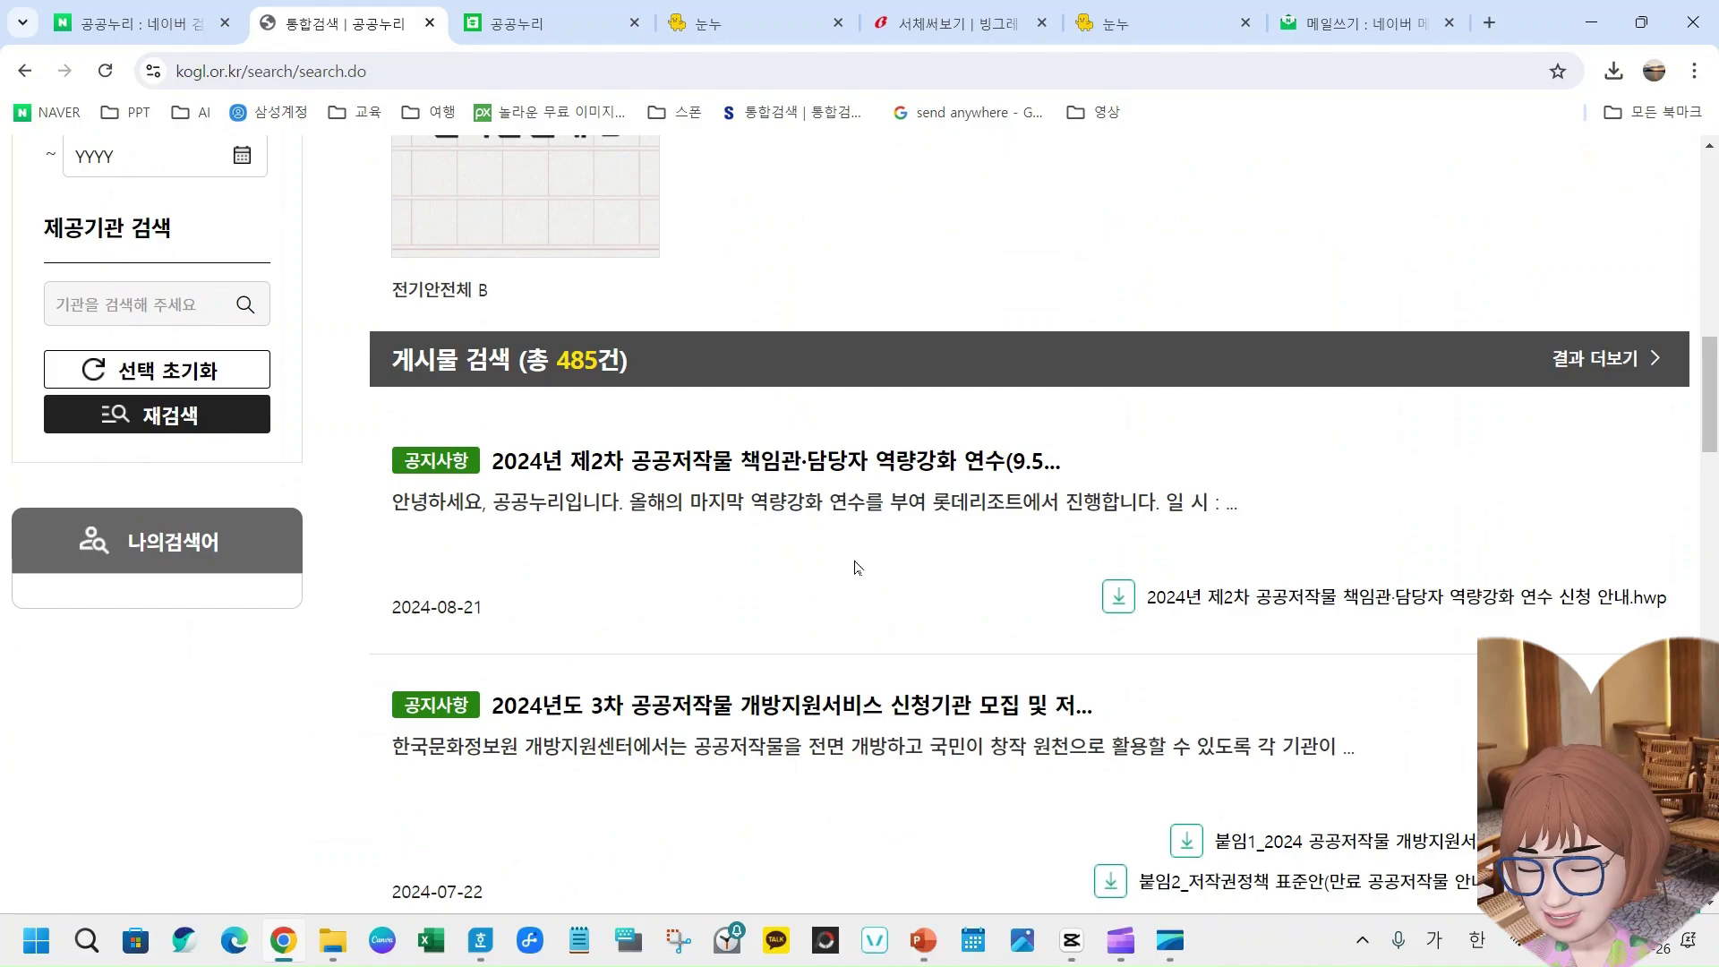
pyautogui.scroll(5, 849, 571)
pyautogui.scroll(1, 257, 542)
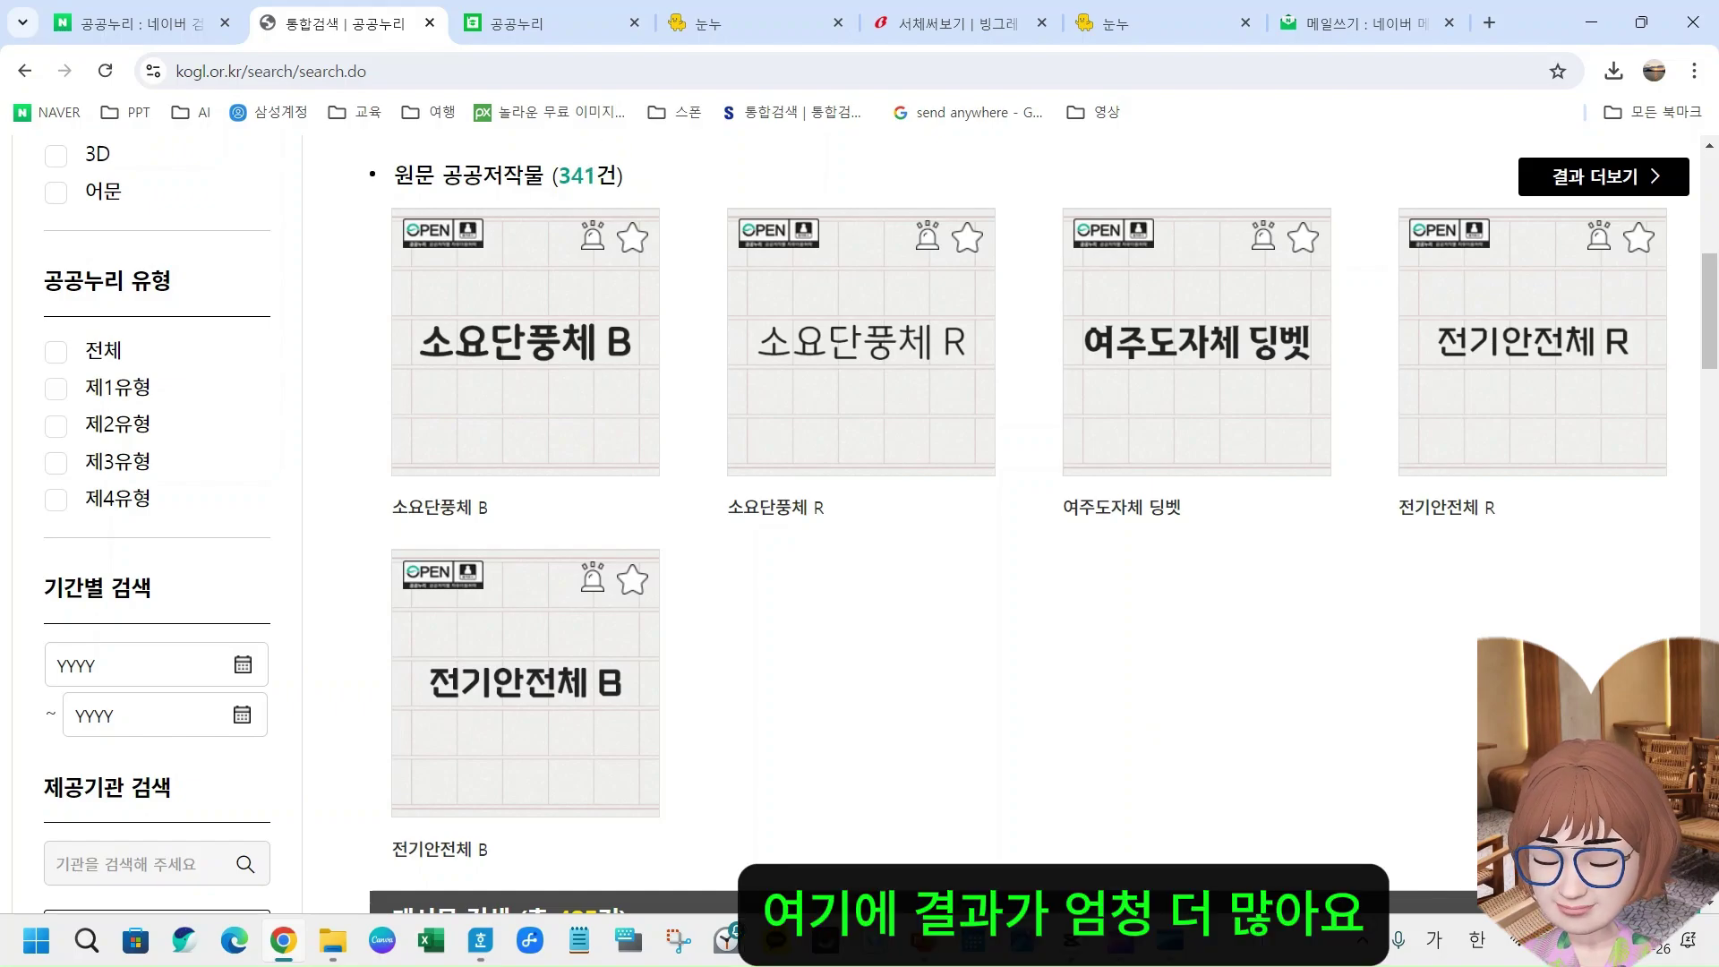
pyautogui.scroll(-2, 895, 519)
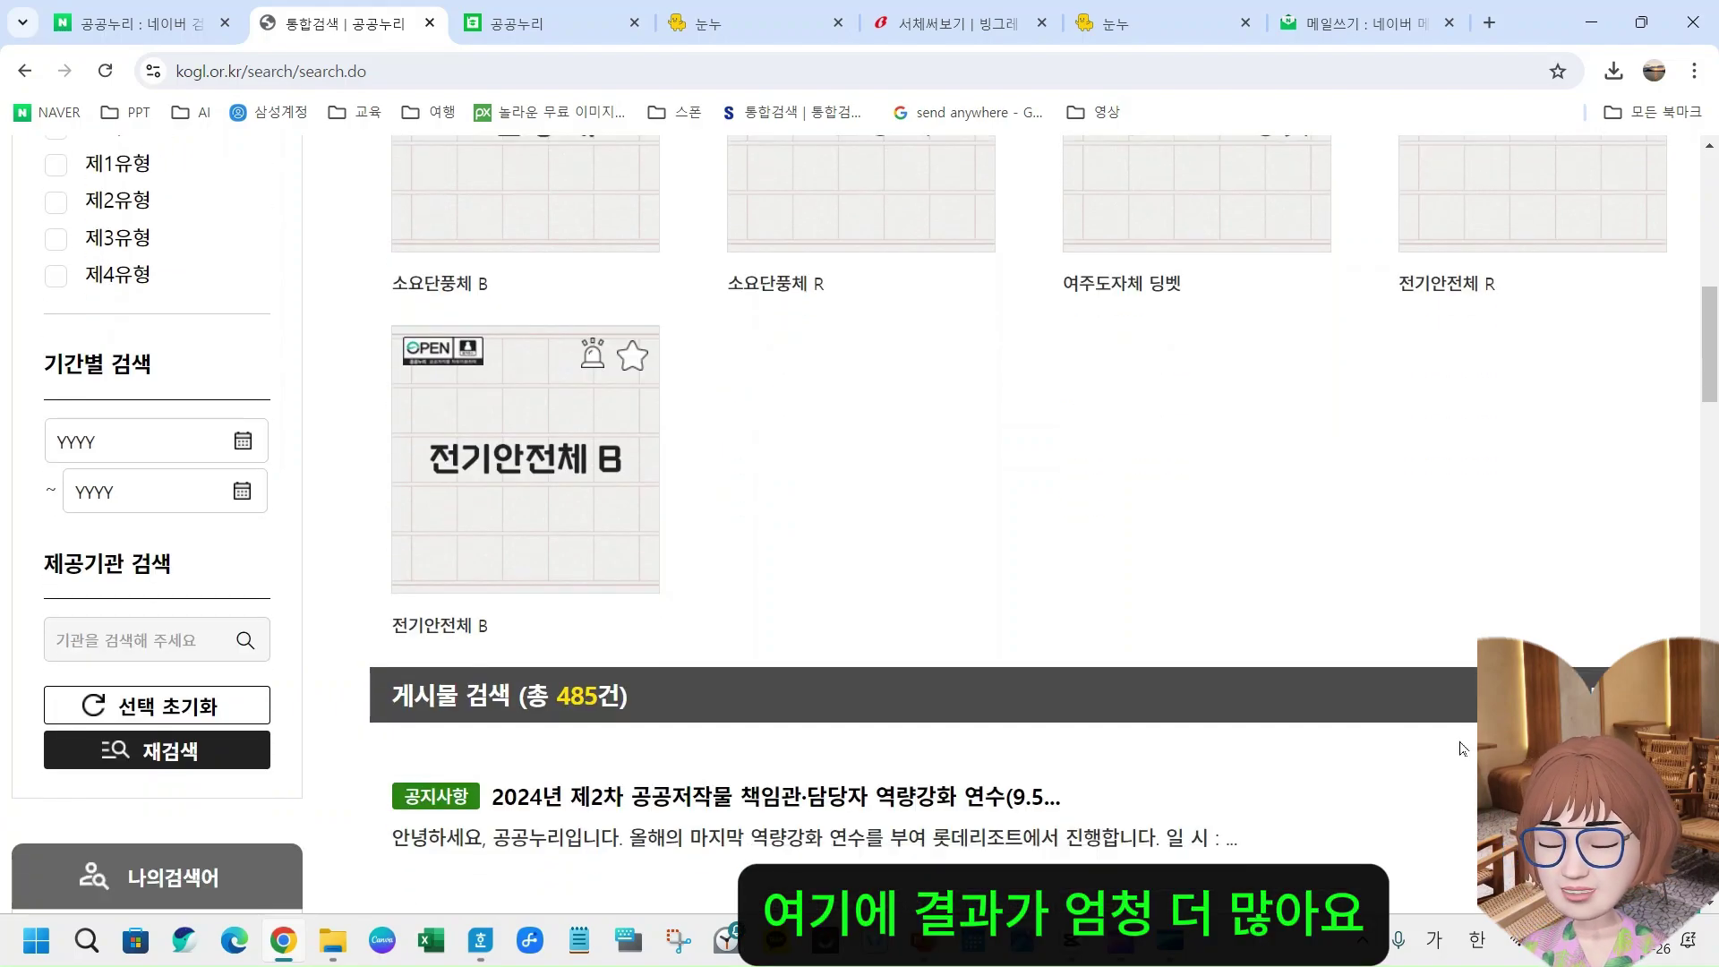
pyautogui.scroll(5, 1463, 749)
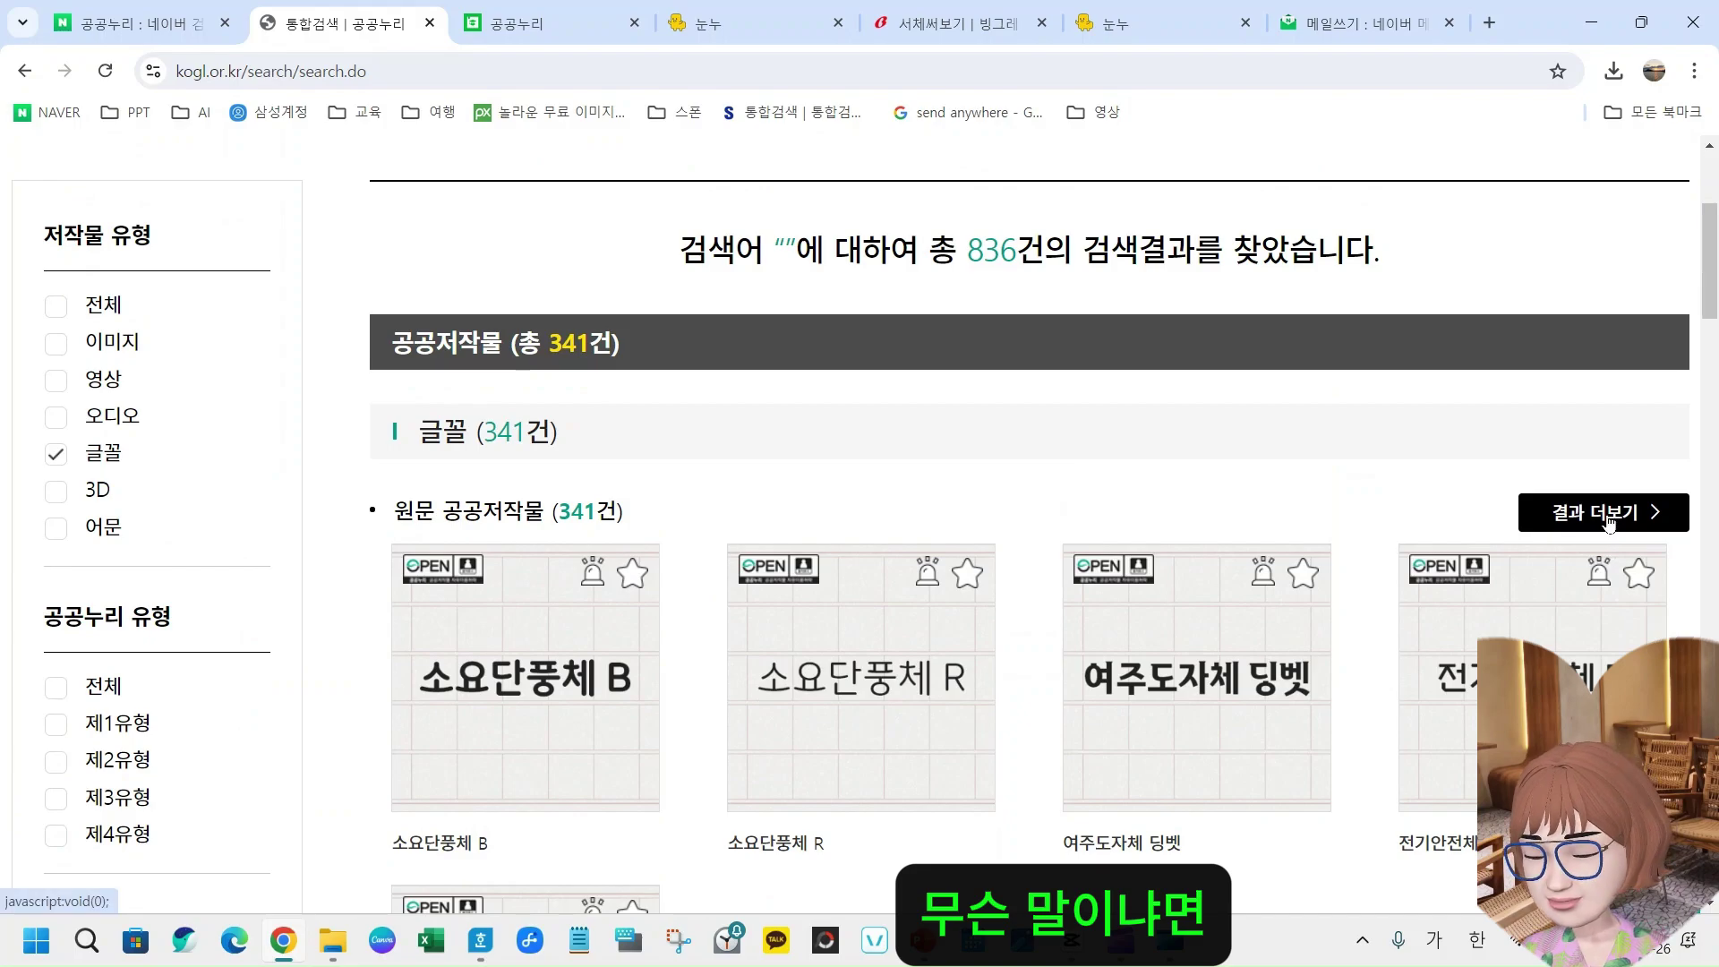
# - Show more results for 원문 공공저작물 fonts and examine the font previews on the first page
pyautogui.click(1602, 512)
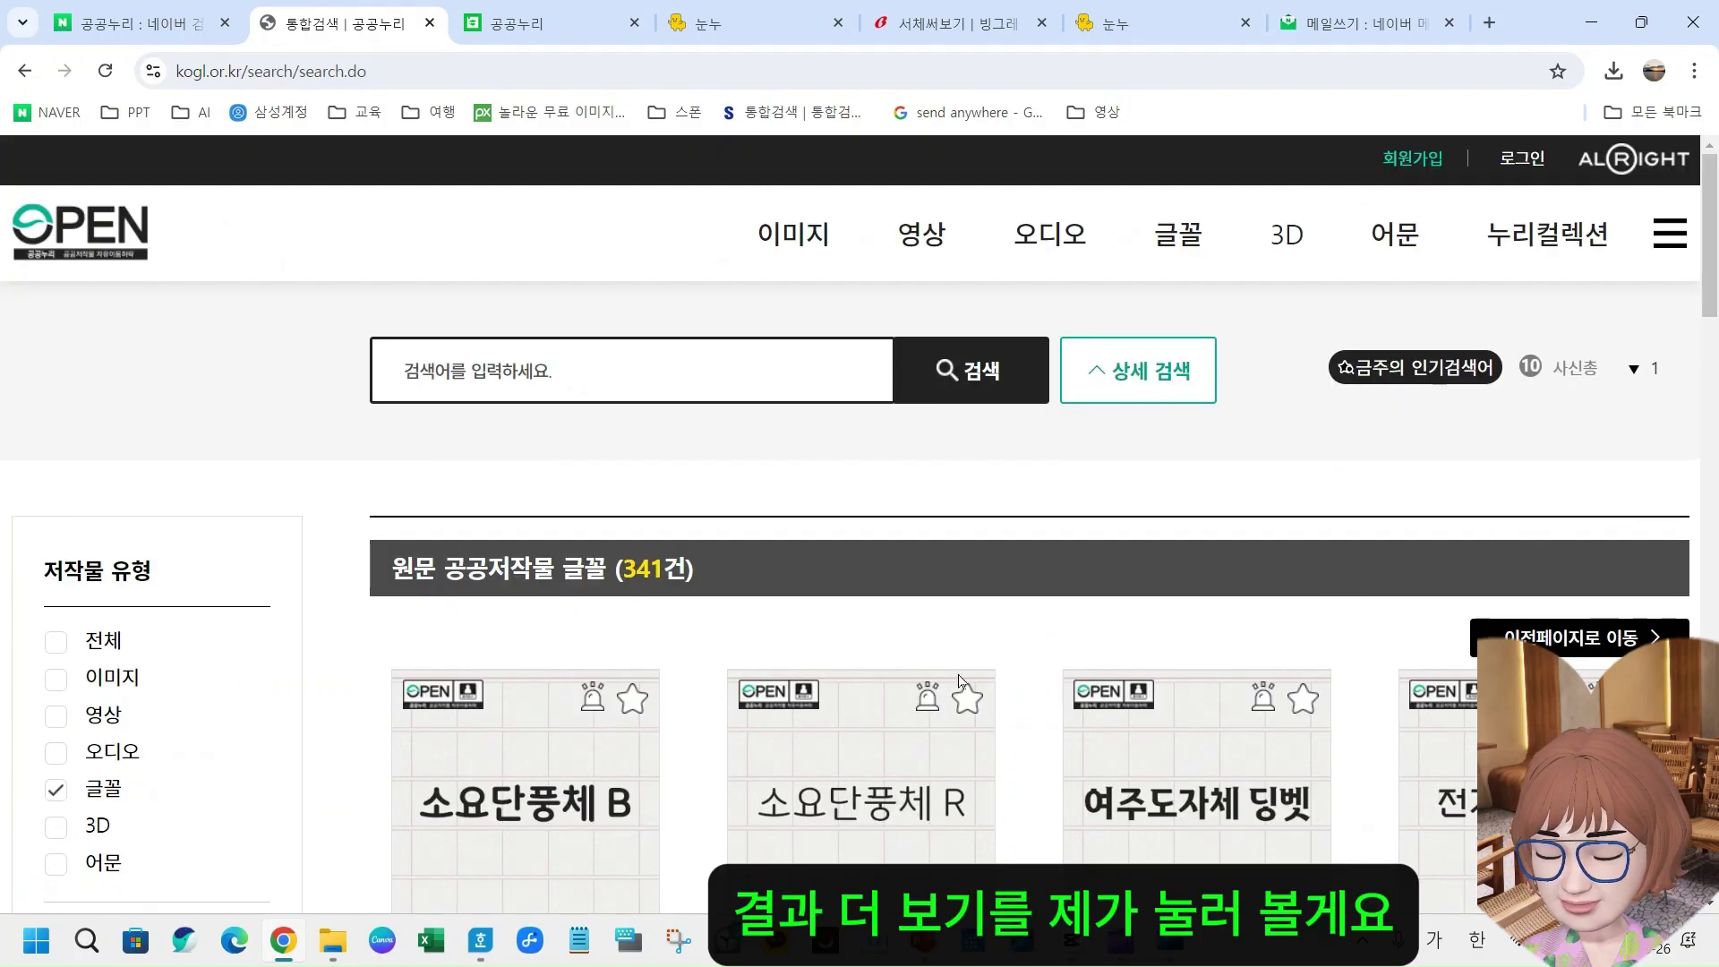
pyautogui.scroll(-10, 960, 680)
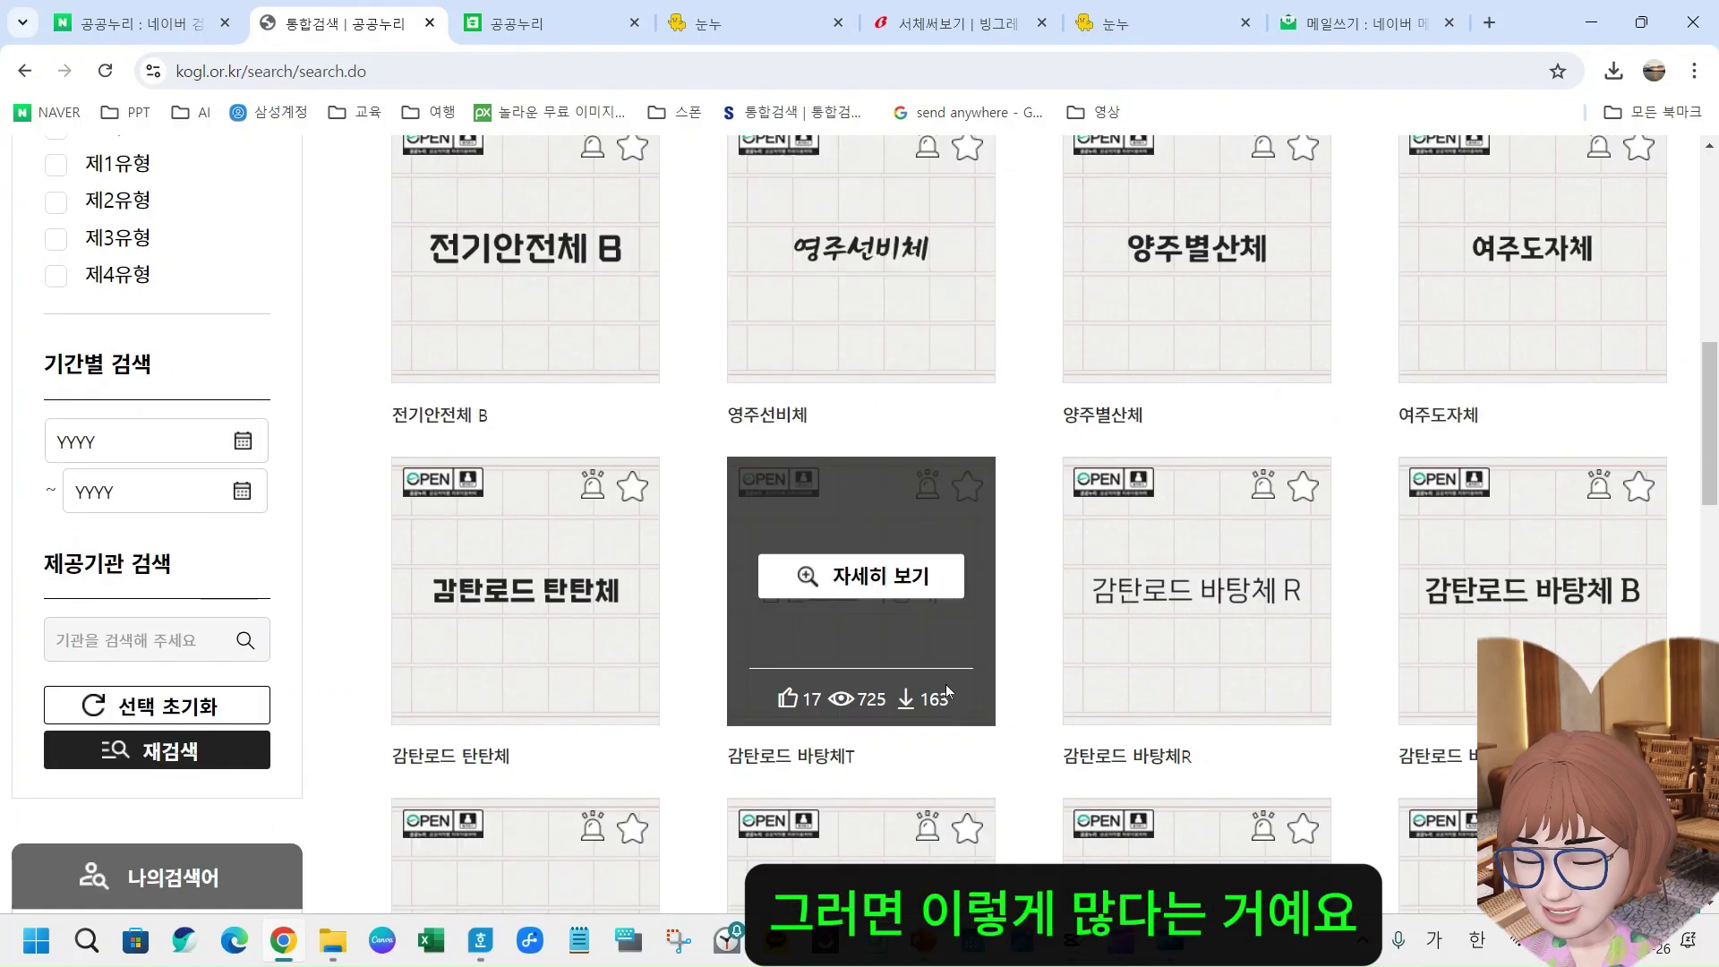
pyautogui.scroll(-4, 1218, 752)
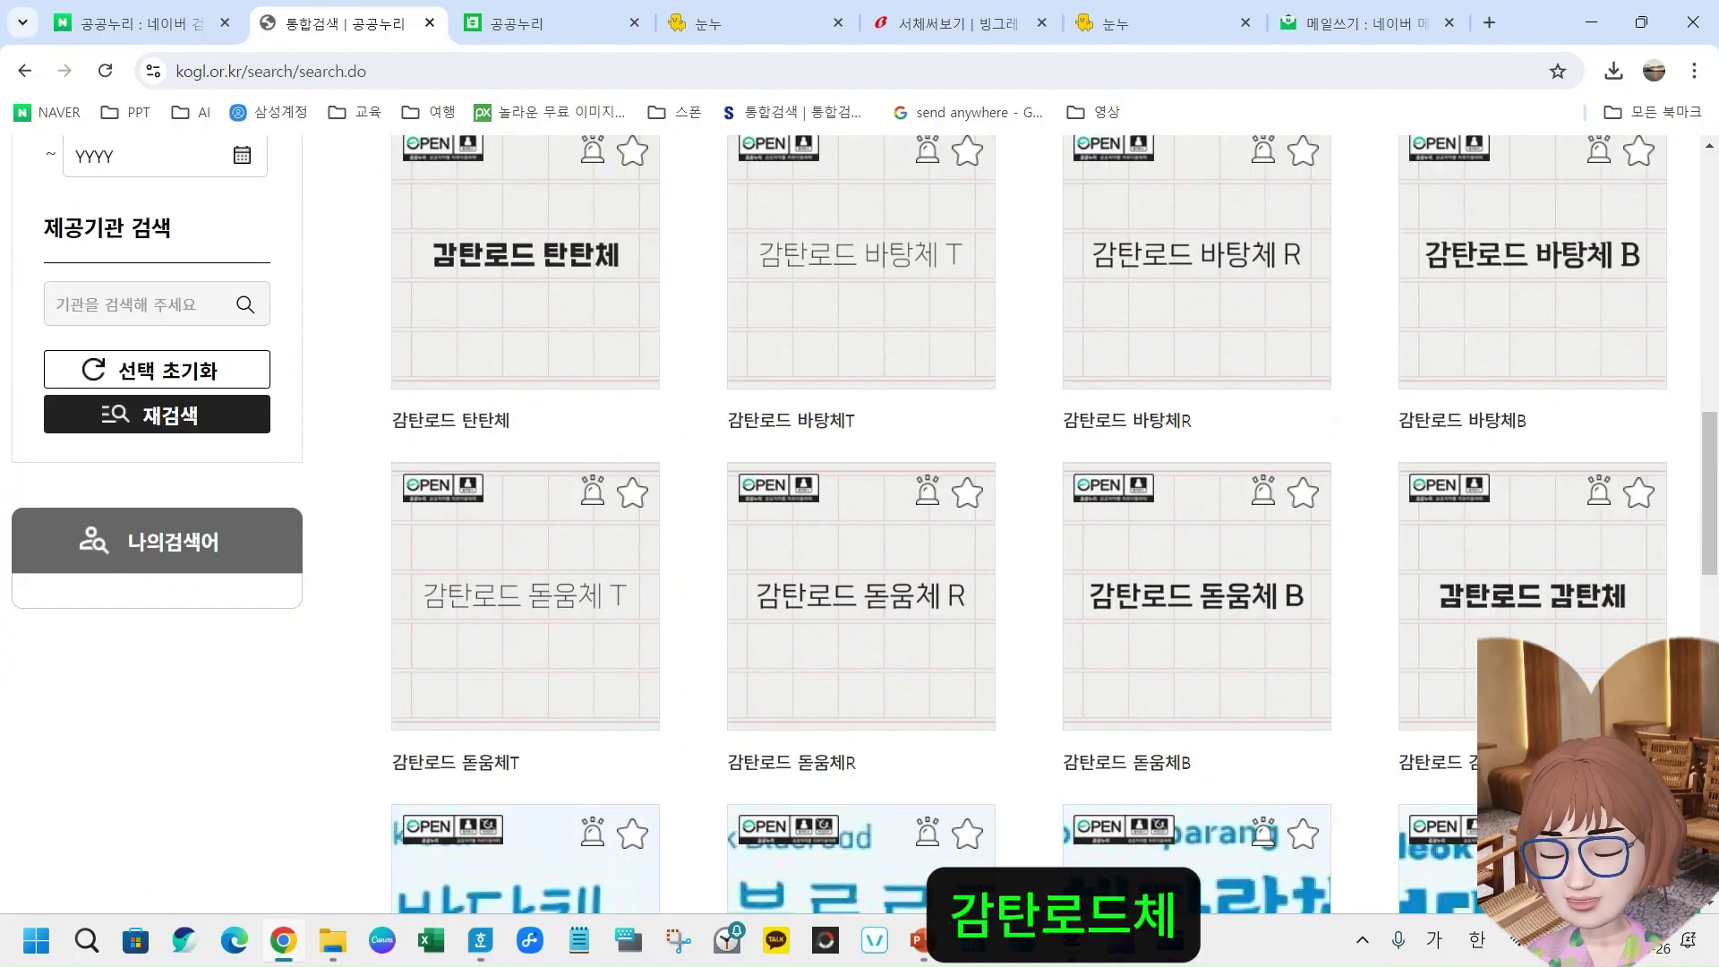
pyautogui.scroll(-5, 1030, 524)
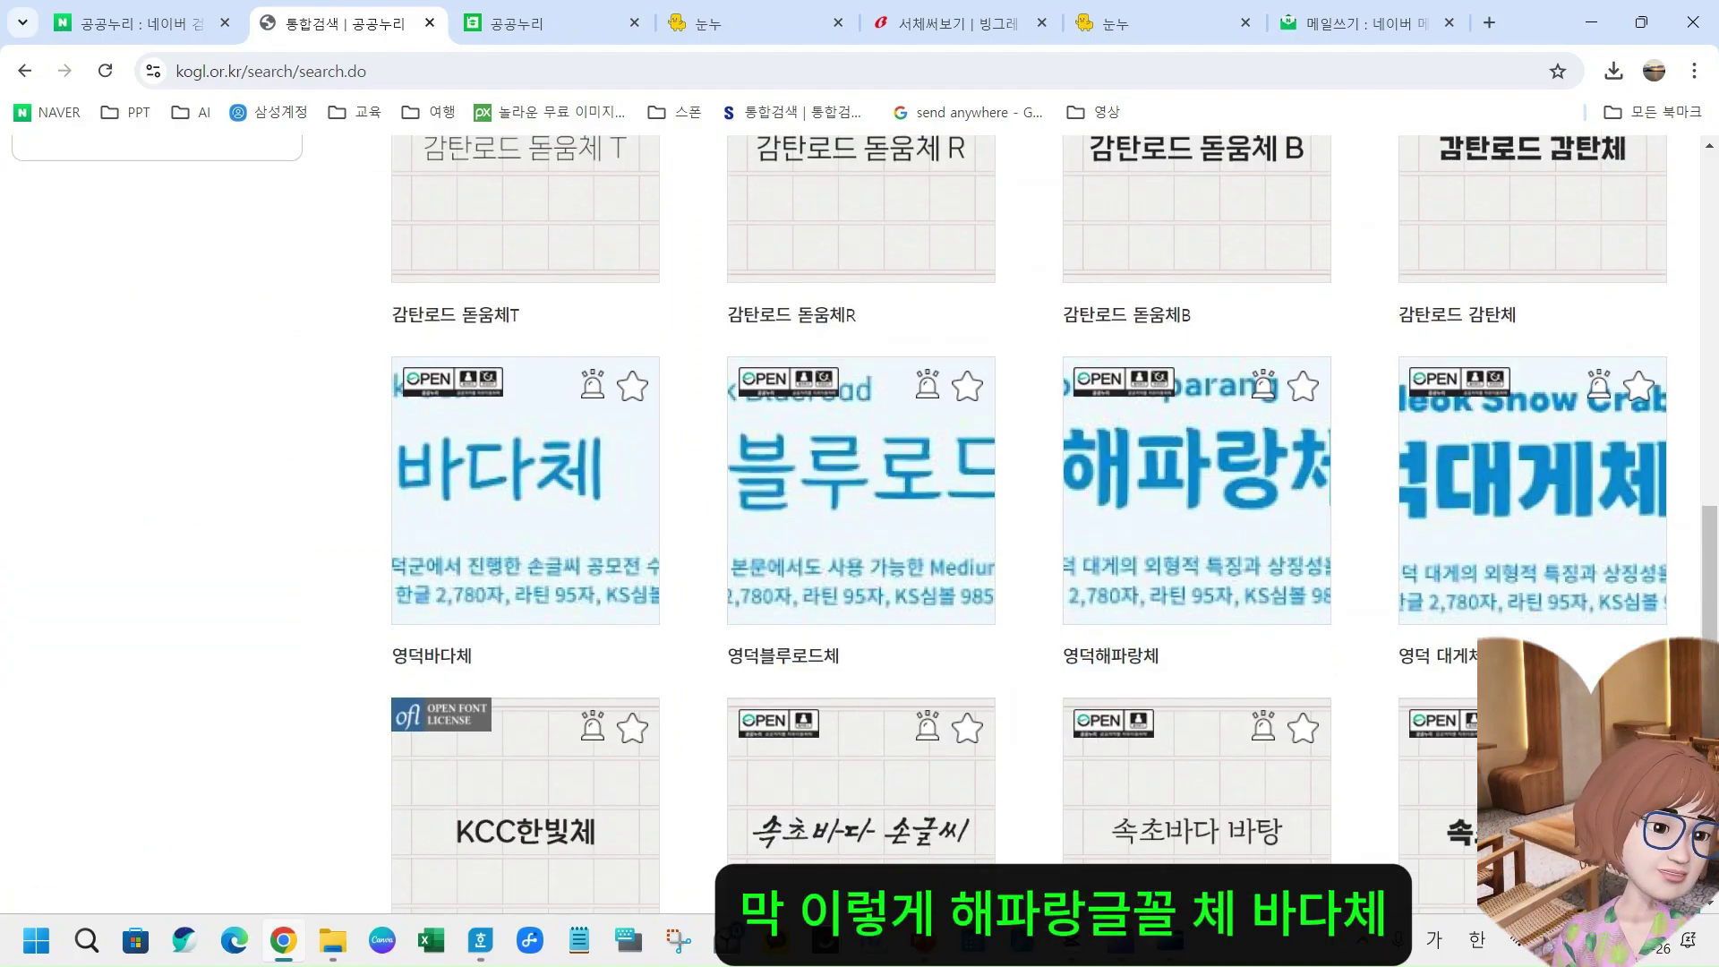
pyautogui.scroll(-4, 1029, 523)
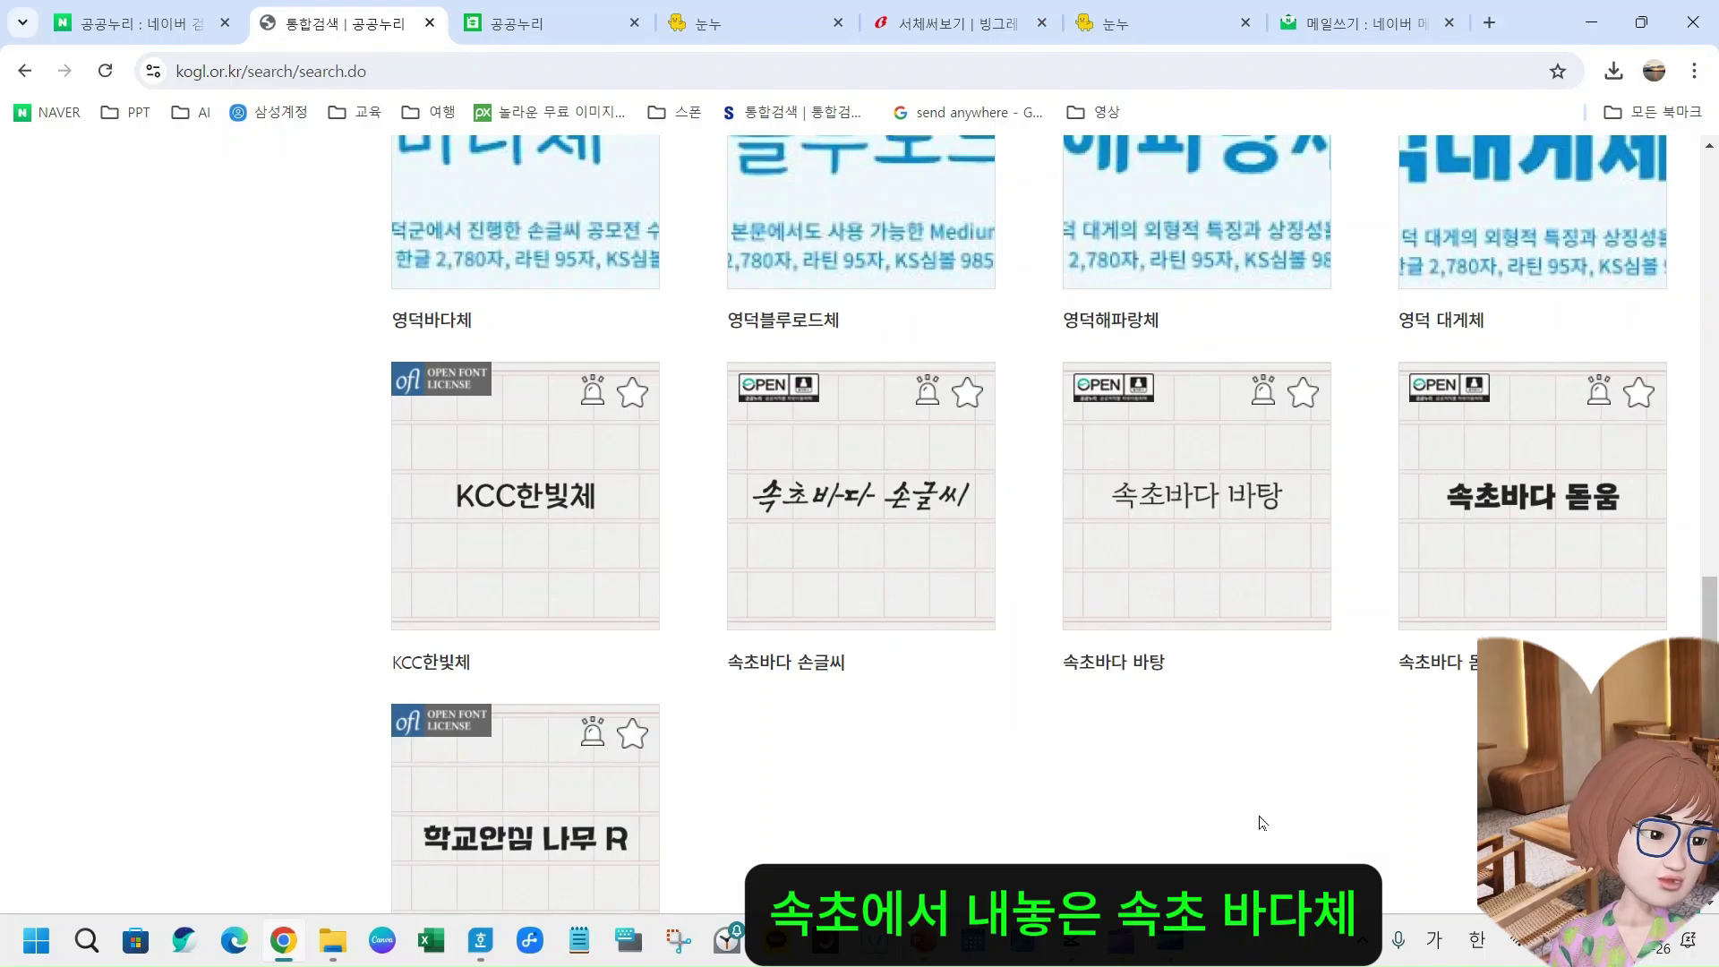
pyautogui.scroll(-4, 967, 853)
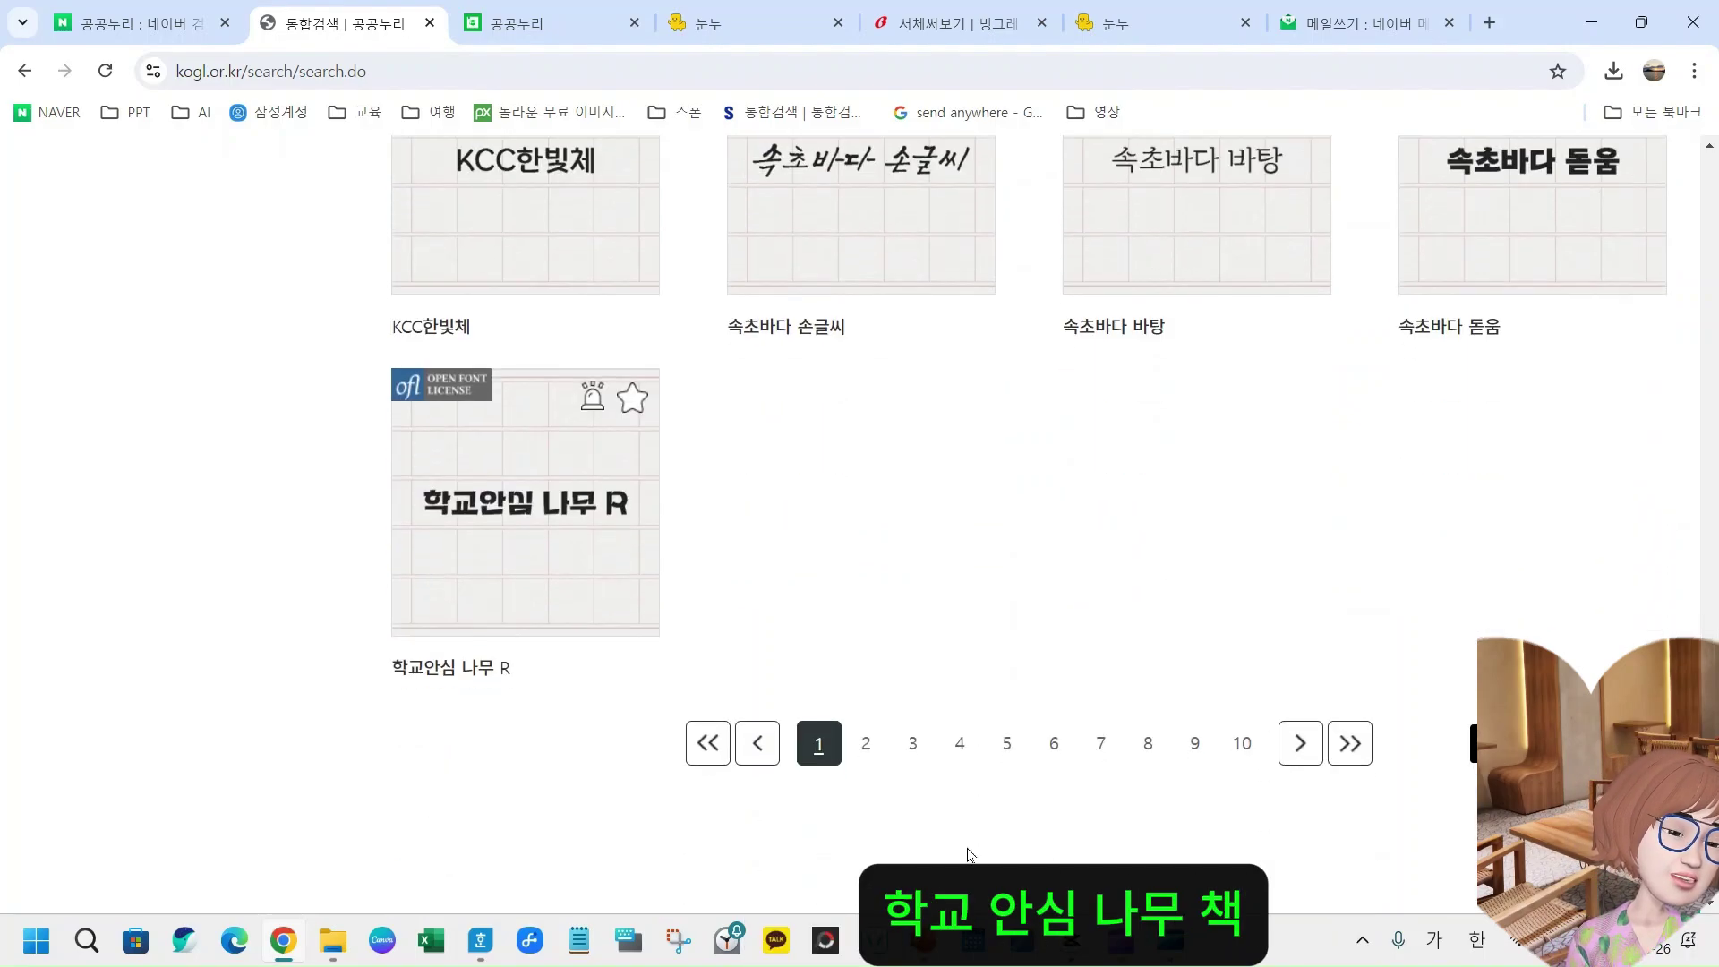
# - Go to page 2 of the font results and look through its fonts down to KoddiUD 온고딕 R
pyautogui.click(881, 755)
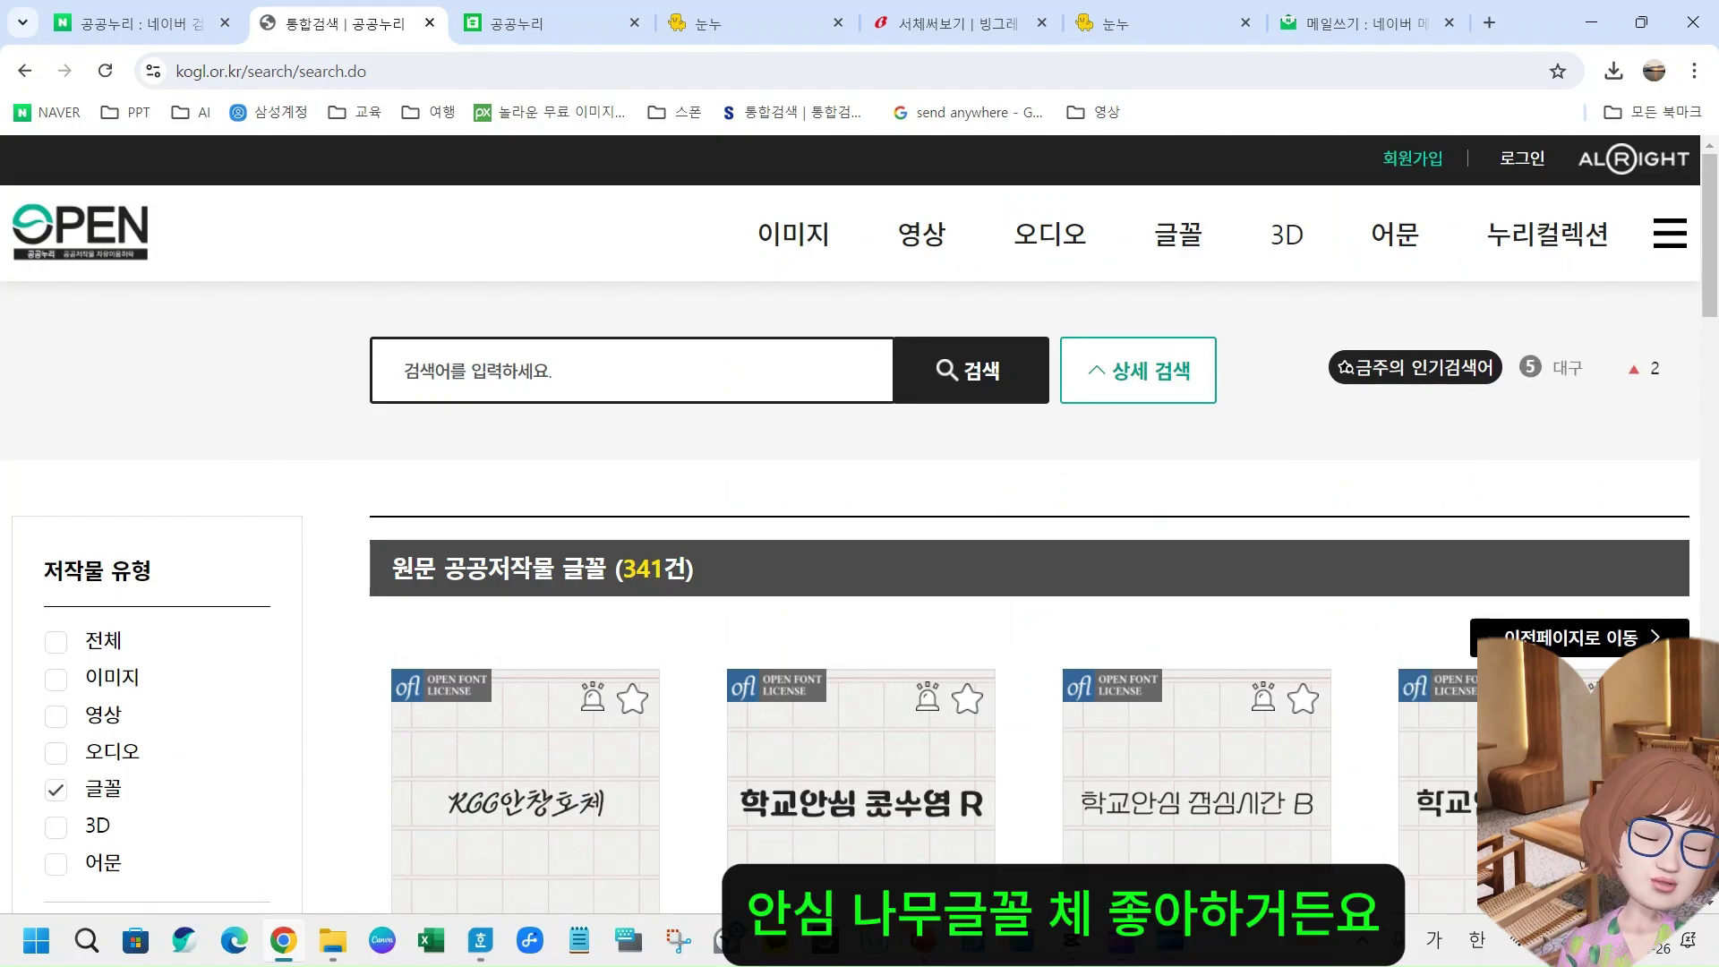
pyautogui.scroll(-3, 781, 664)
pyautogui.scroll(-4, 780, 664)
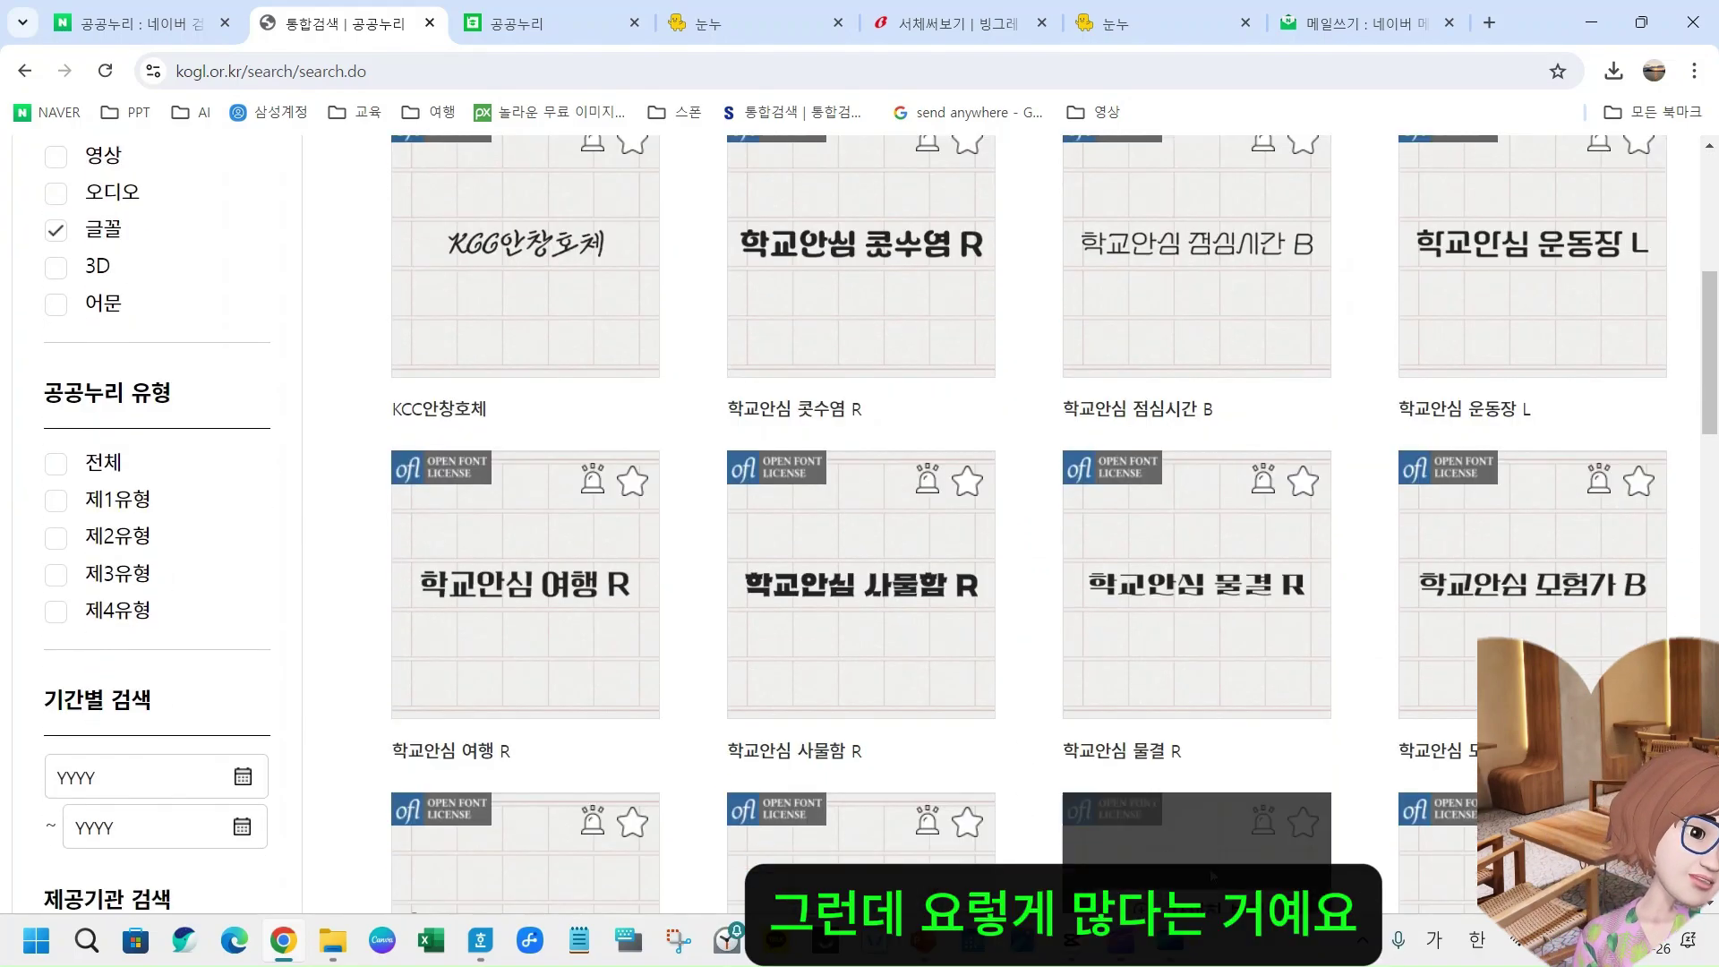
pyautogui.moveTo(781, 665)
pyautogui.scroll(-15, 1049, 768)
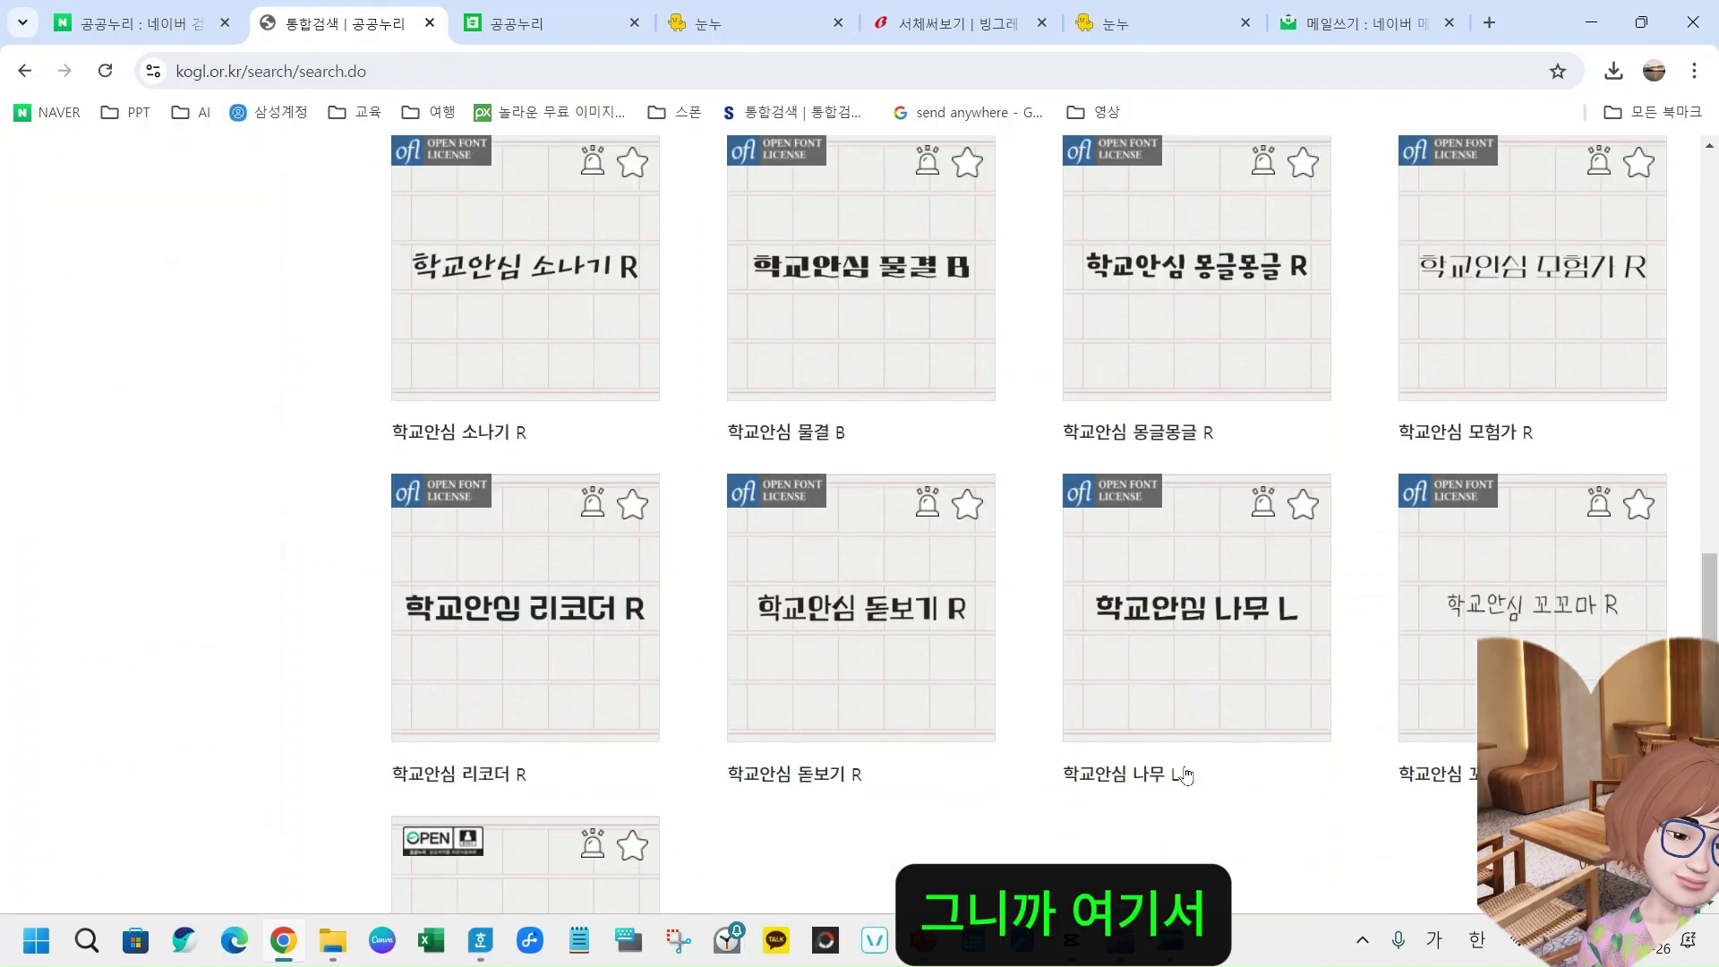
pyautogui.scroll(-5, 1049, 767)
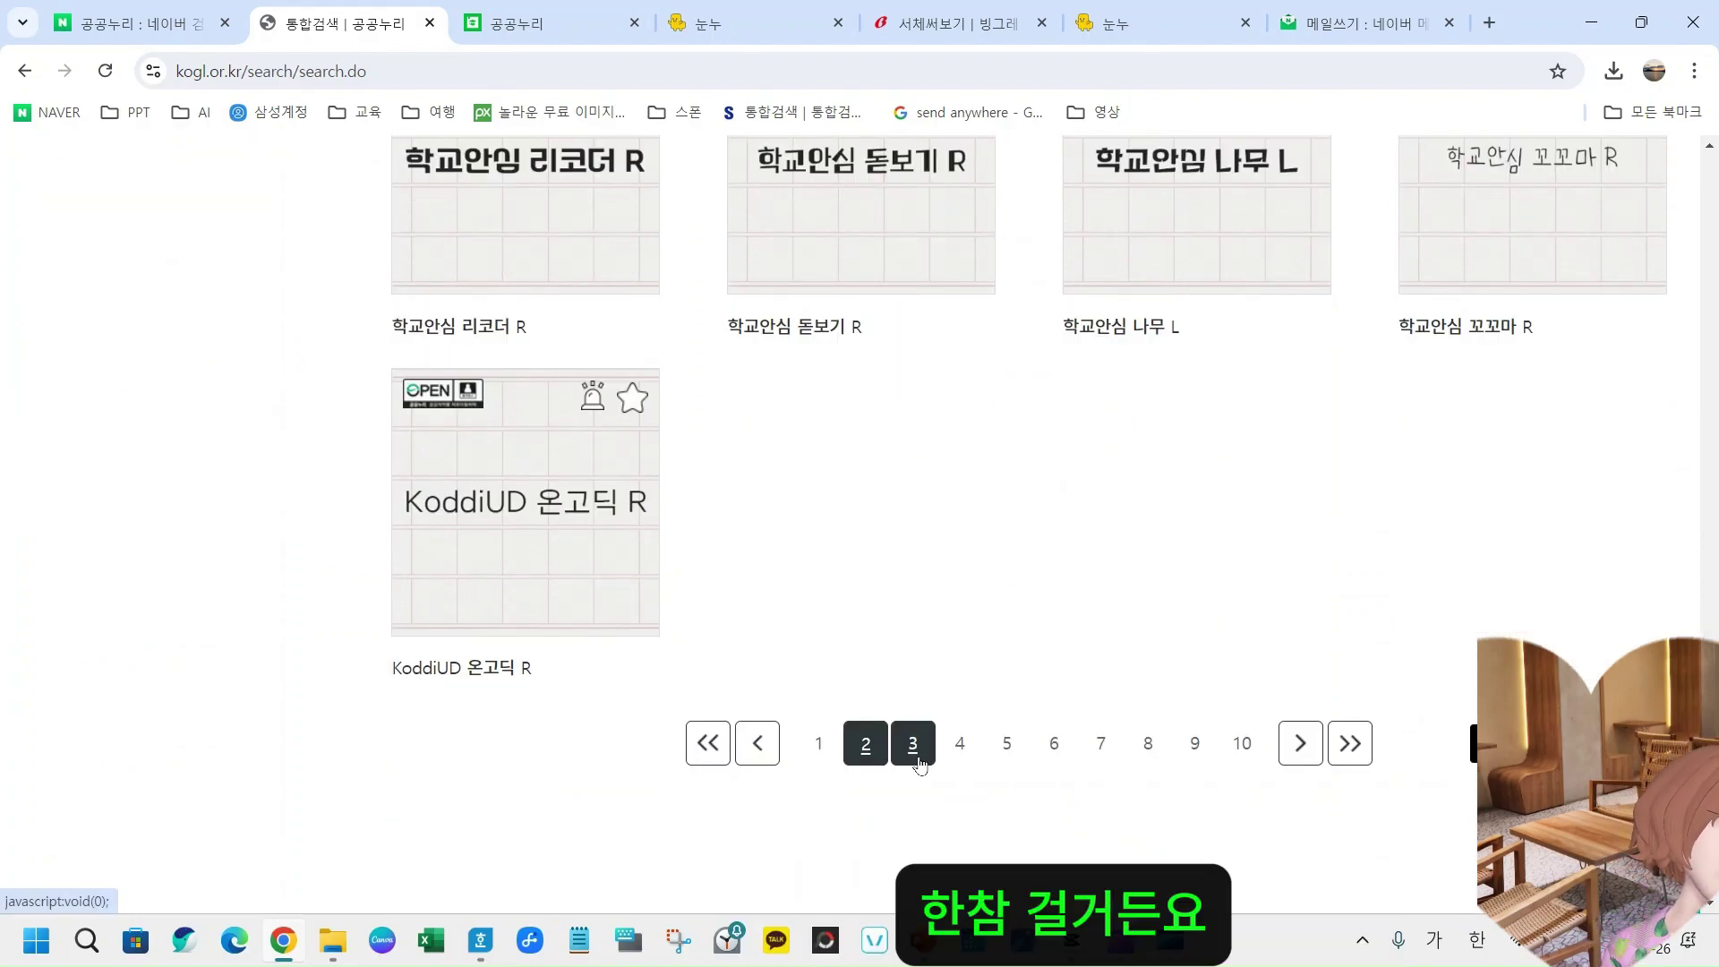
pyautogui.moveTo(406, 566)
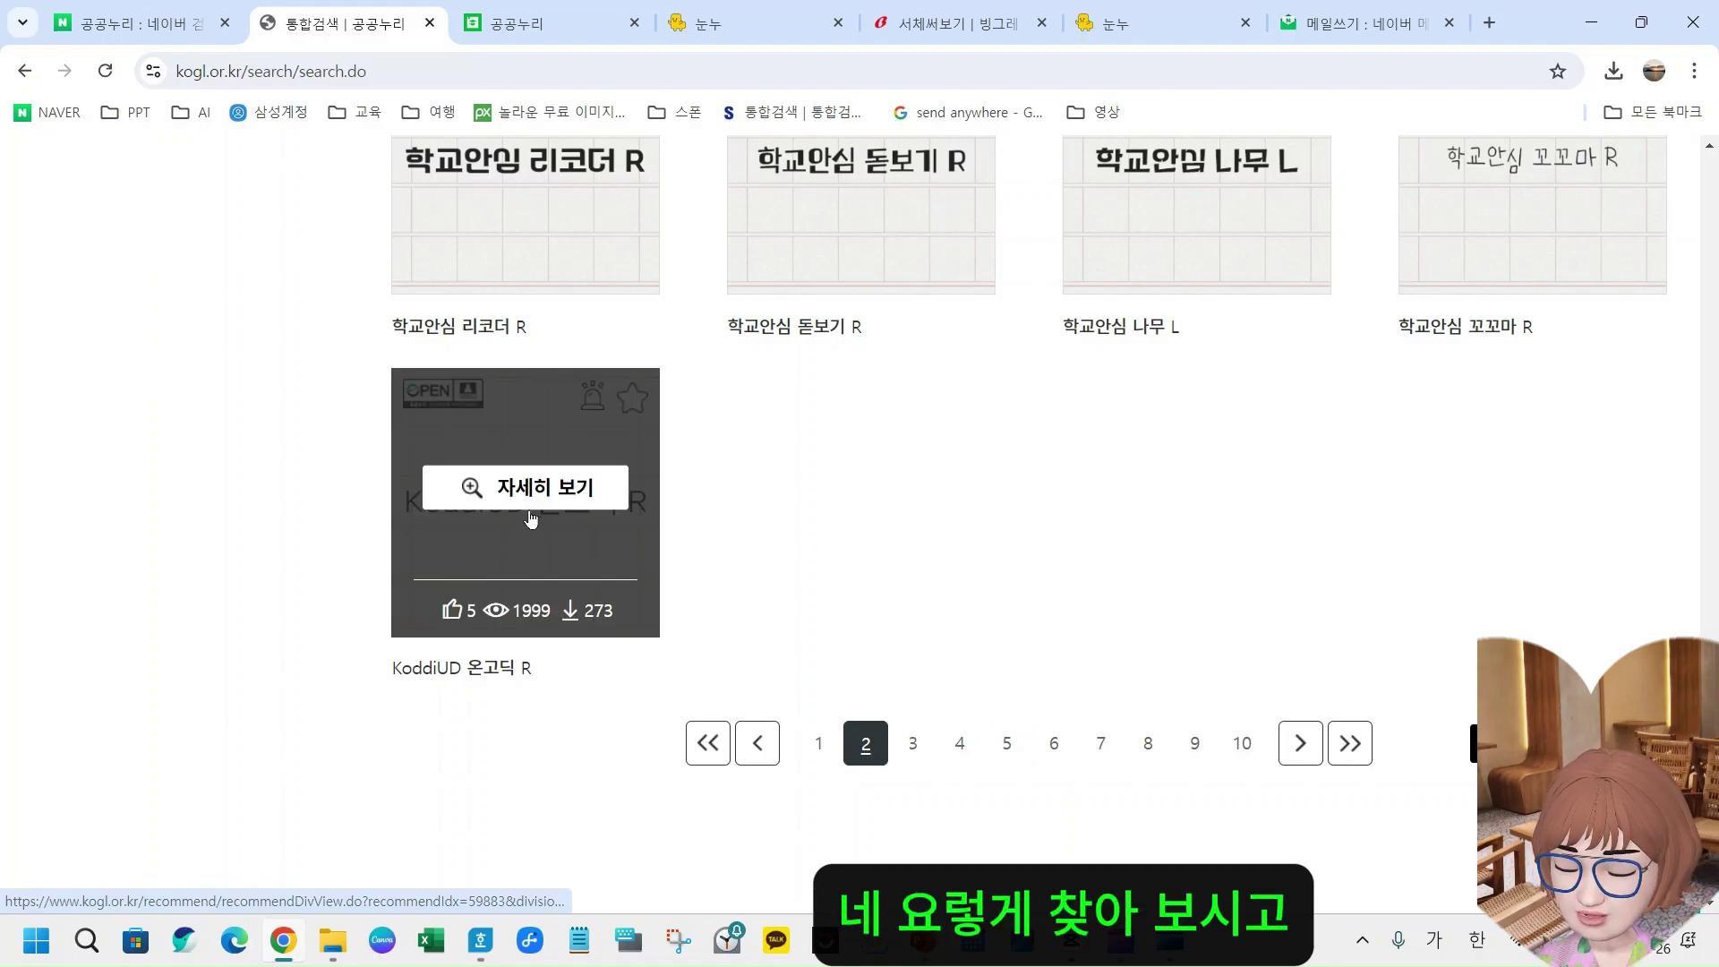
# - Open the details of KoddiUD 온고딕 R and examine its sample characters, 공공누리 유형 and copyright holder
pyautogui.click(589, 505)
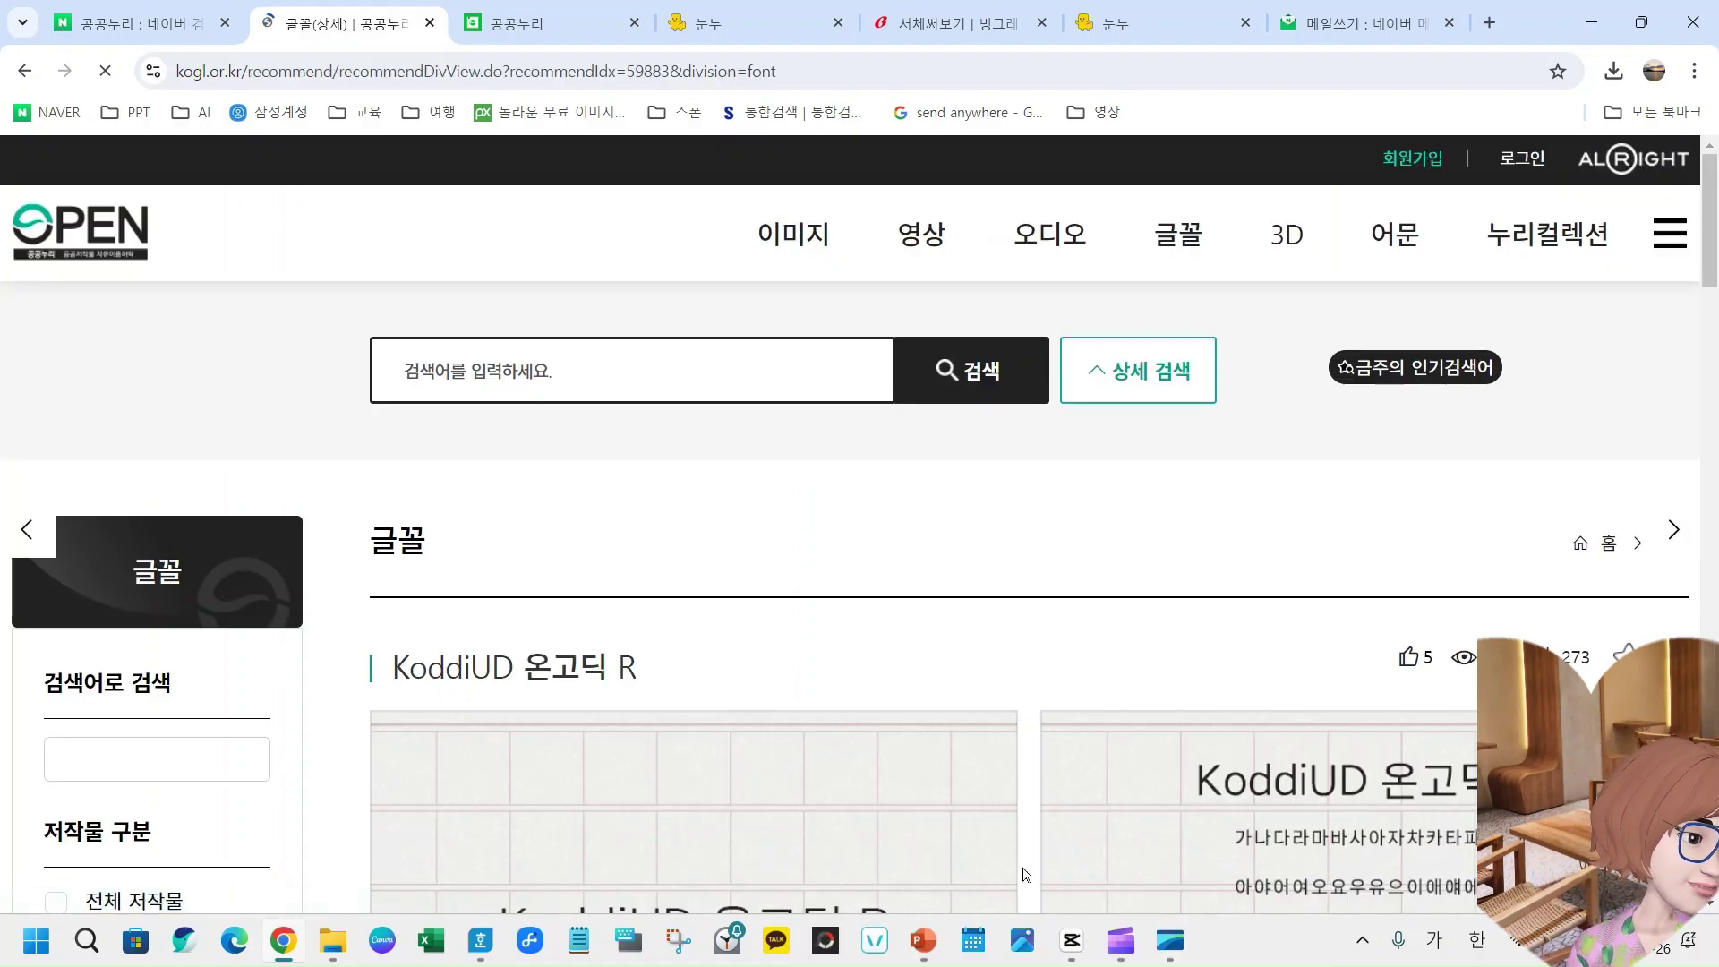
pyautogui.scroll(-8, 975, 715)
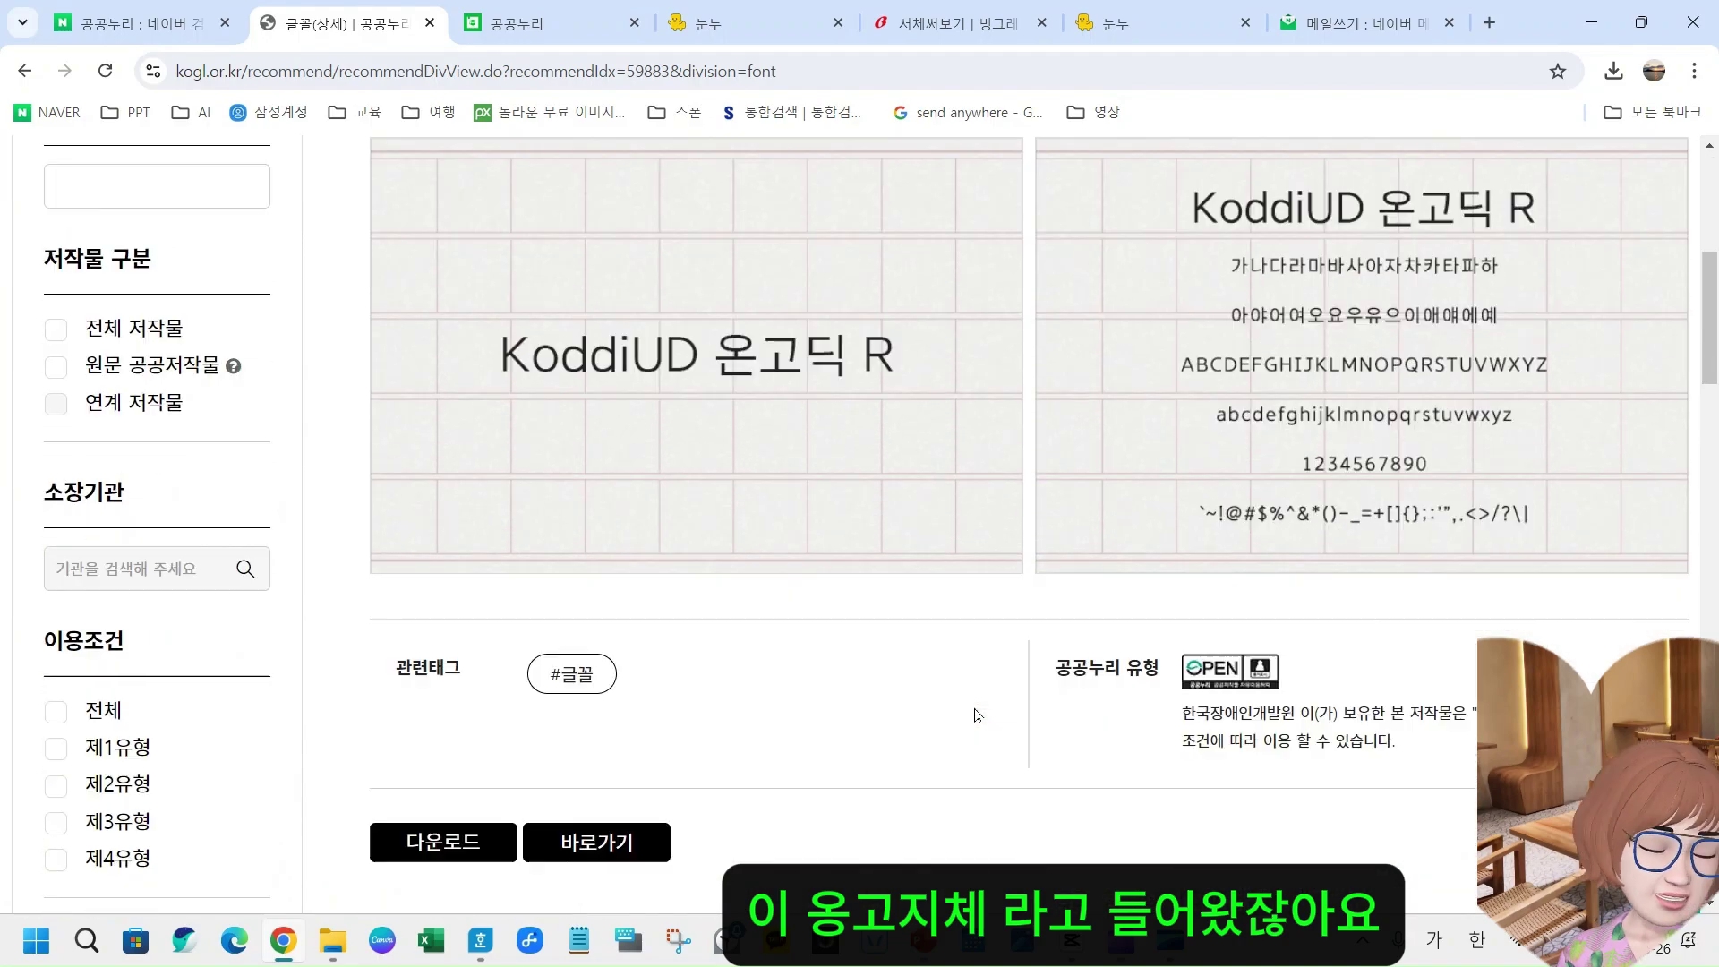
pyautogui.scroll(-3, 978, 714)
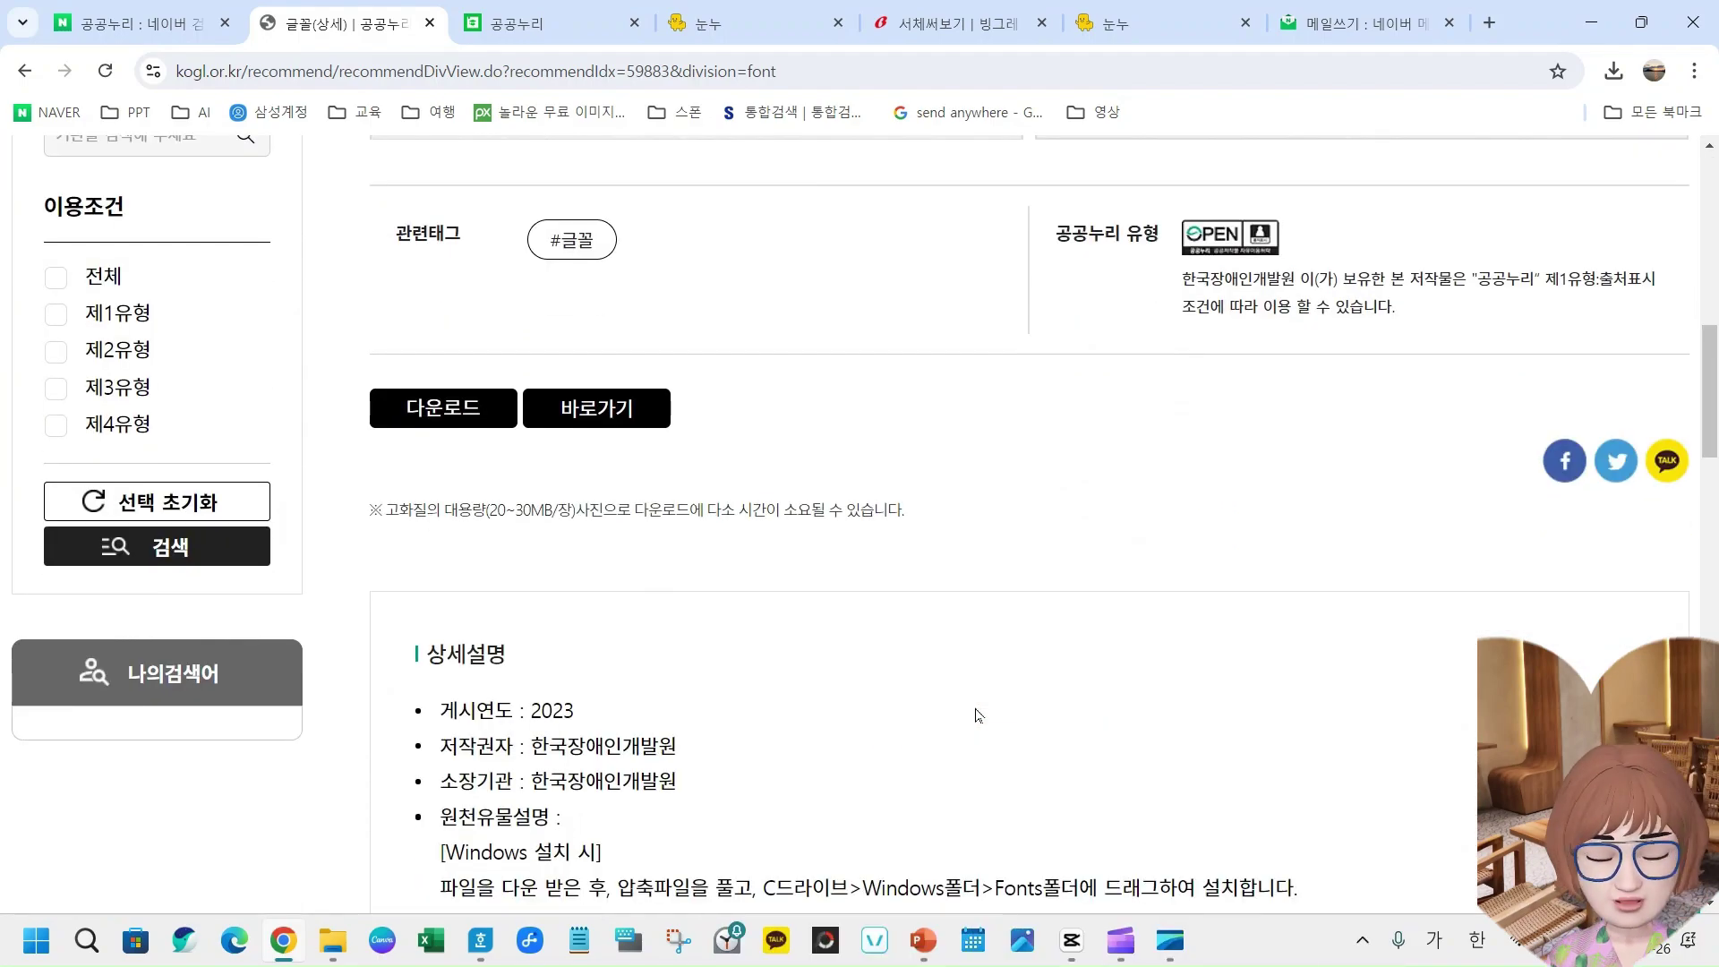
pyautogui.scroll(-2, 886, 707)
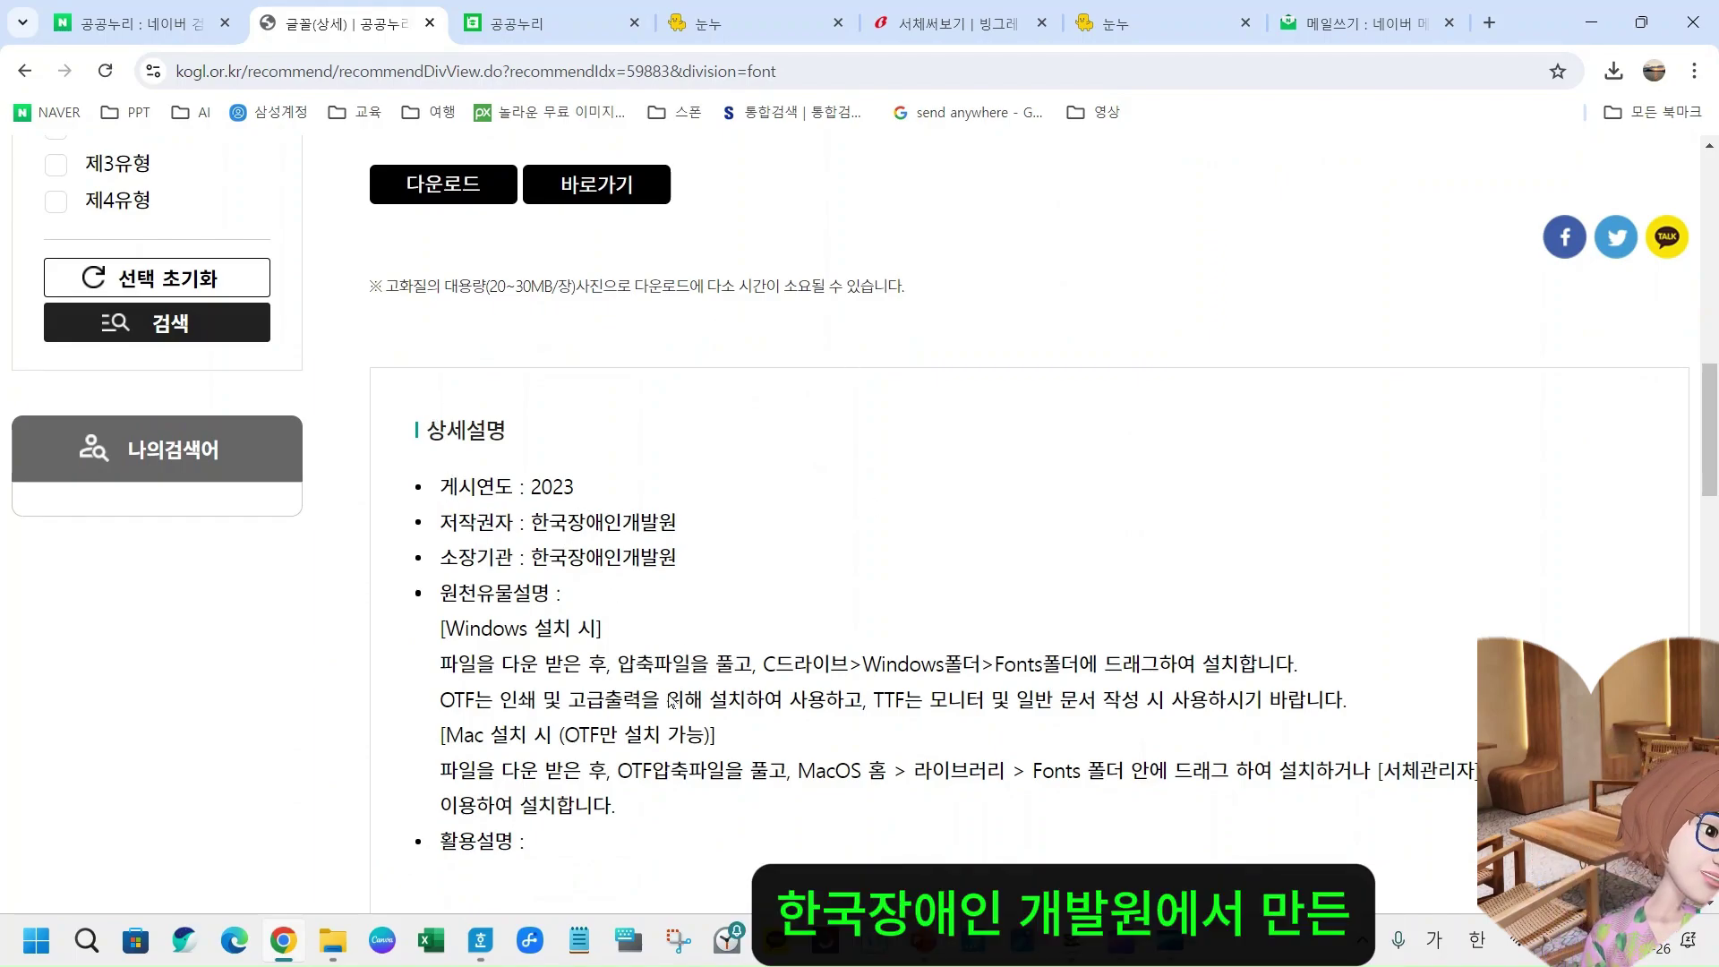
pyautogui.scroll(7, 671, 700)
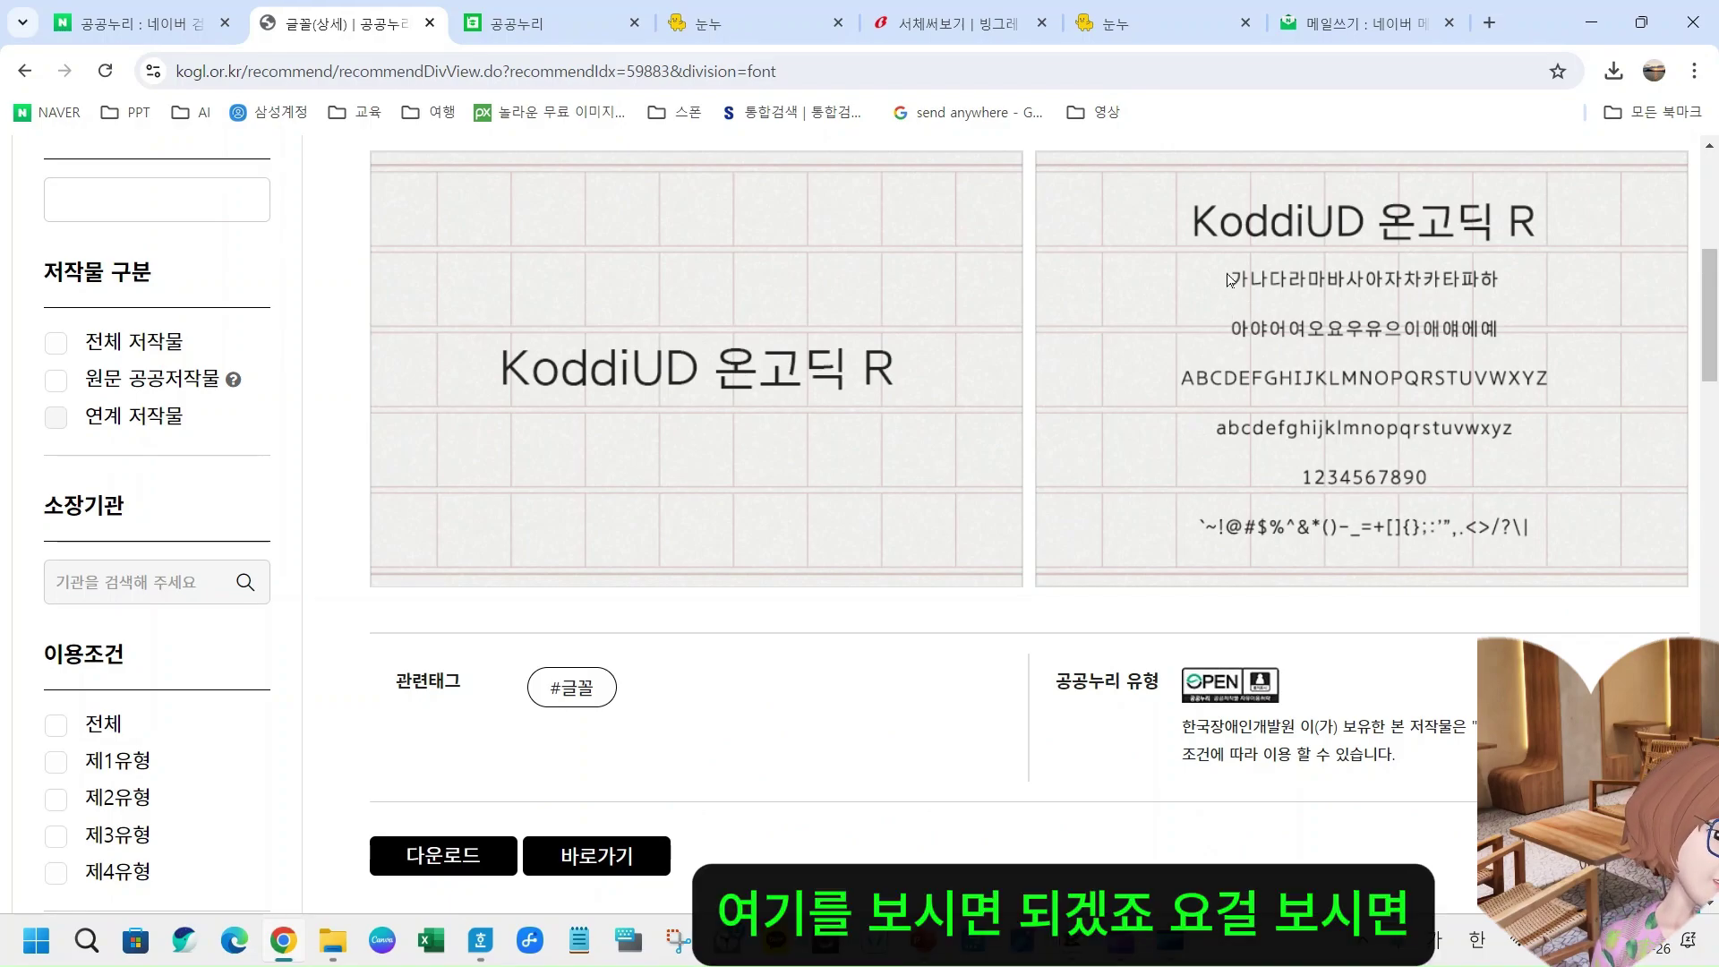
pyautogui.moveTo(1133, 172)
pyautogui.mouseDown()
pyautogui.moveTo(1493, 553)
pyautogui.moveTo(1603, 595)
pyautogui.mouseUp()
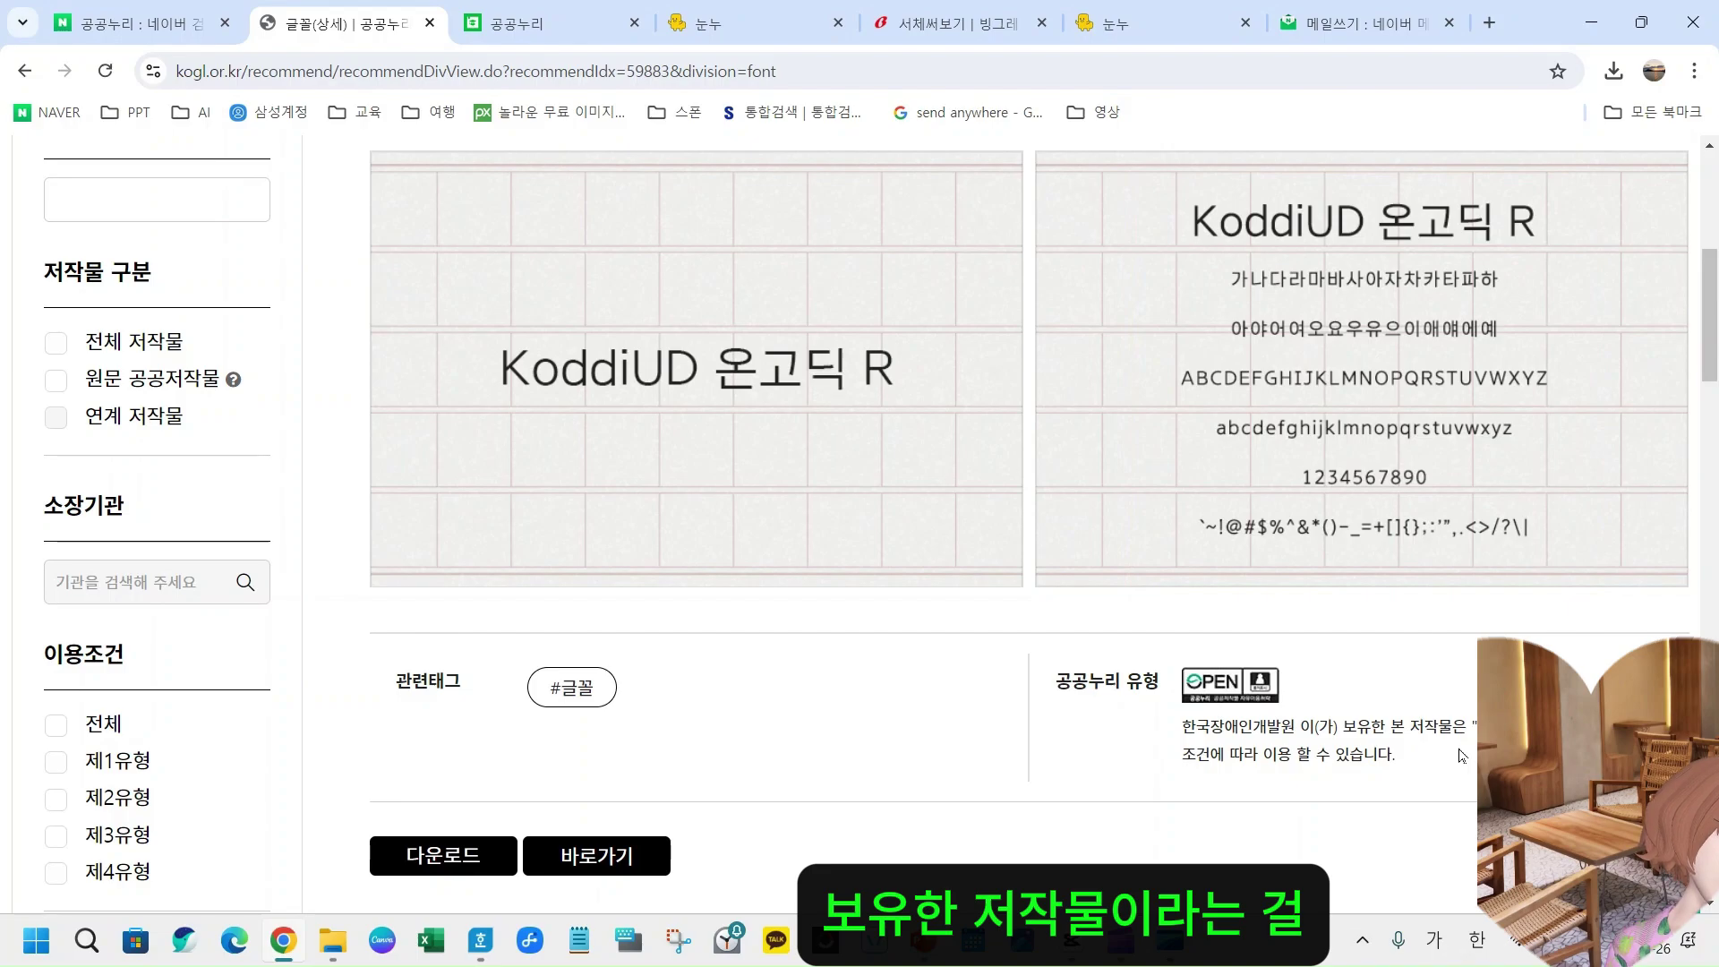
# - Read the licence condition and 상세설명 of KoddiUD 온고딕 R, highlighting the Windows instruction to install into the Fonts folder
pyautogui.scroll(-4, 1461, 756)
pyautogui.scroll(-1, 824, 768)
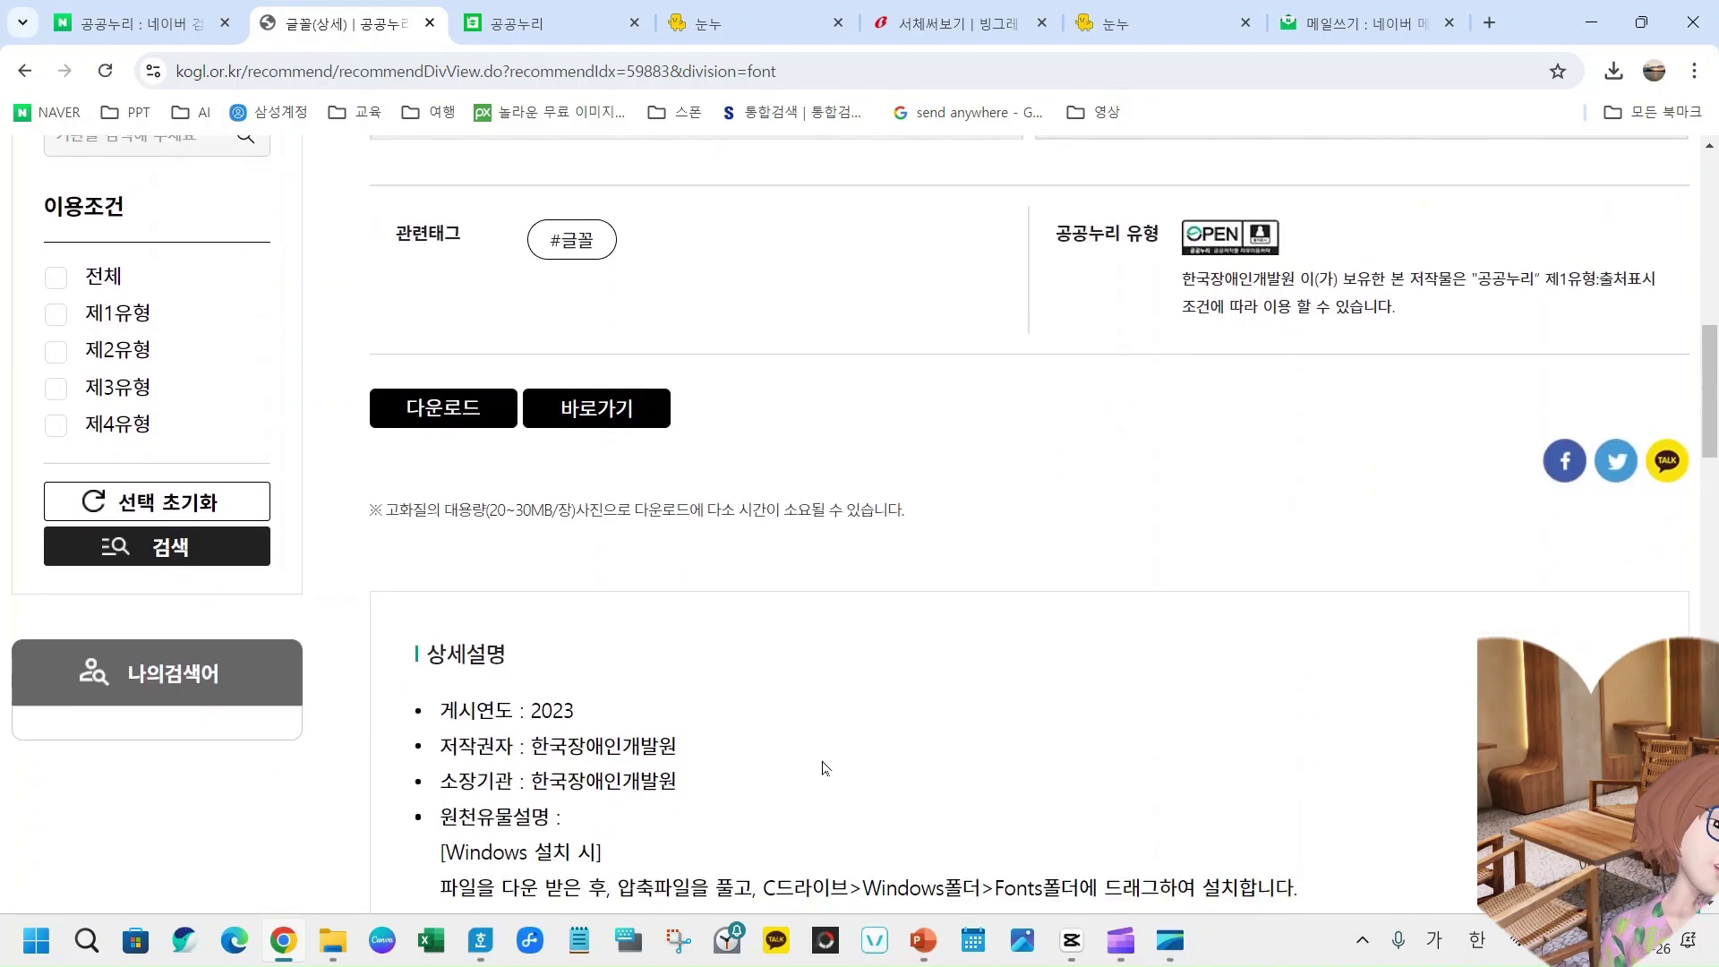
pyautogui.scroll(-5, 824, 768)
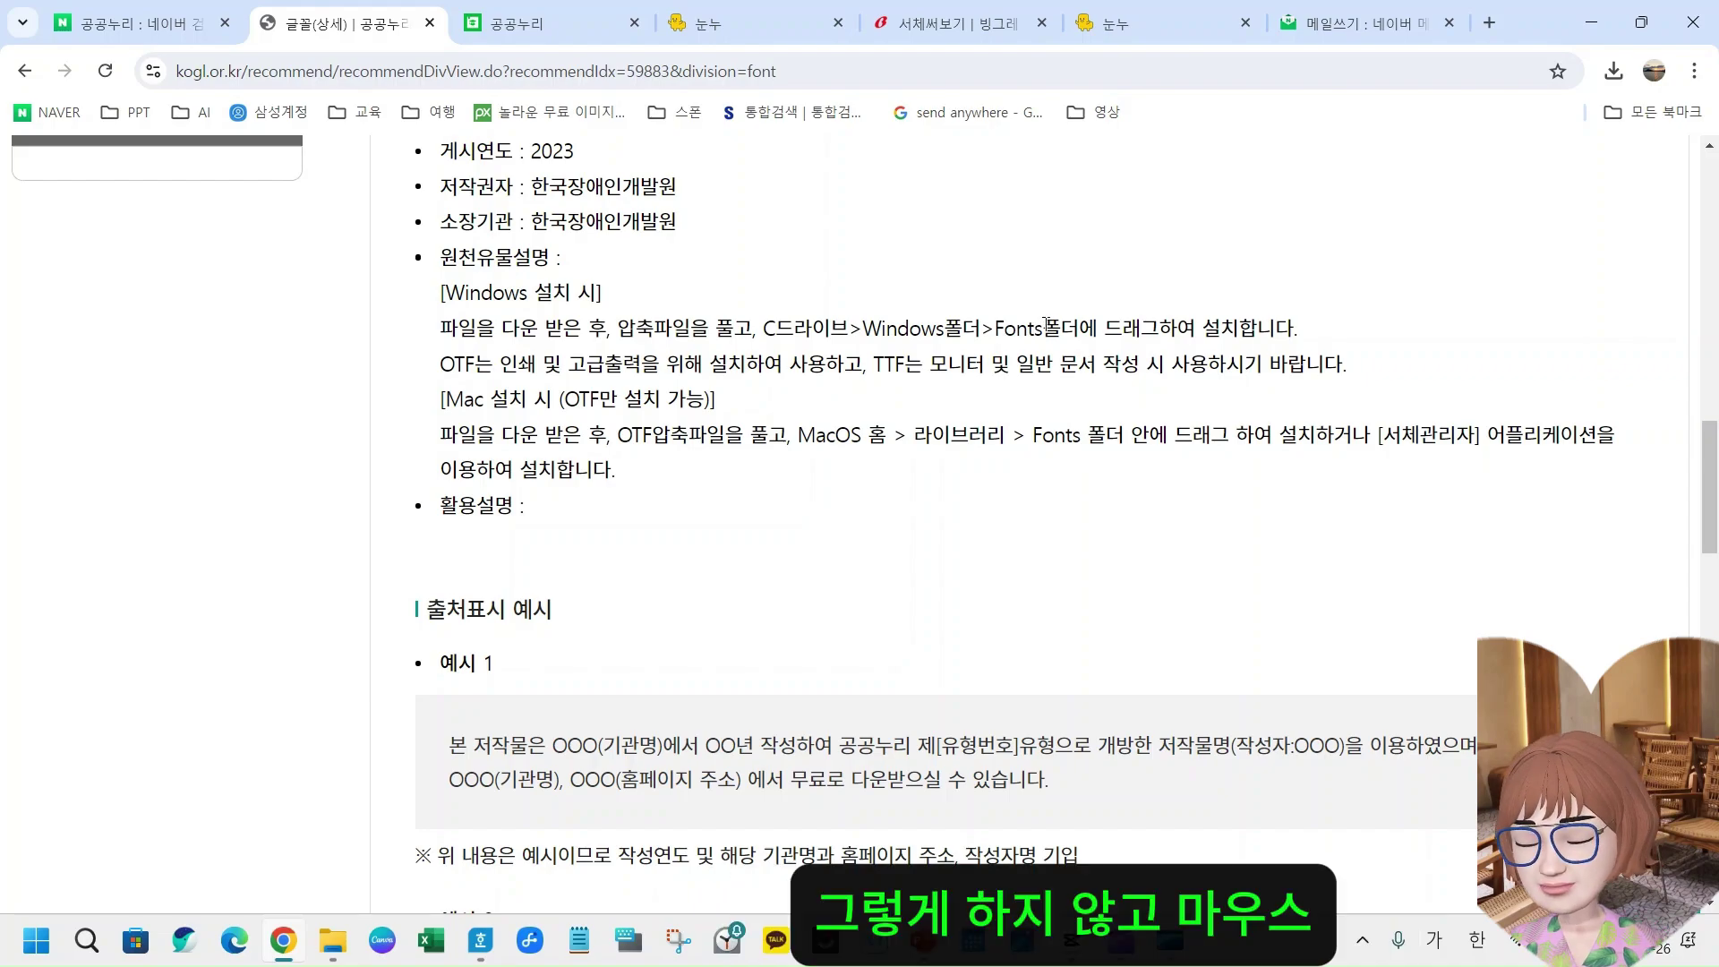
pyautogui.scroll(-1, 696, 573)
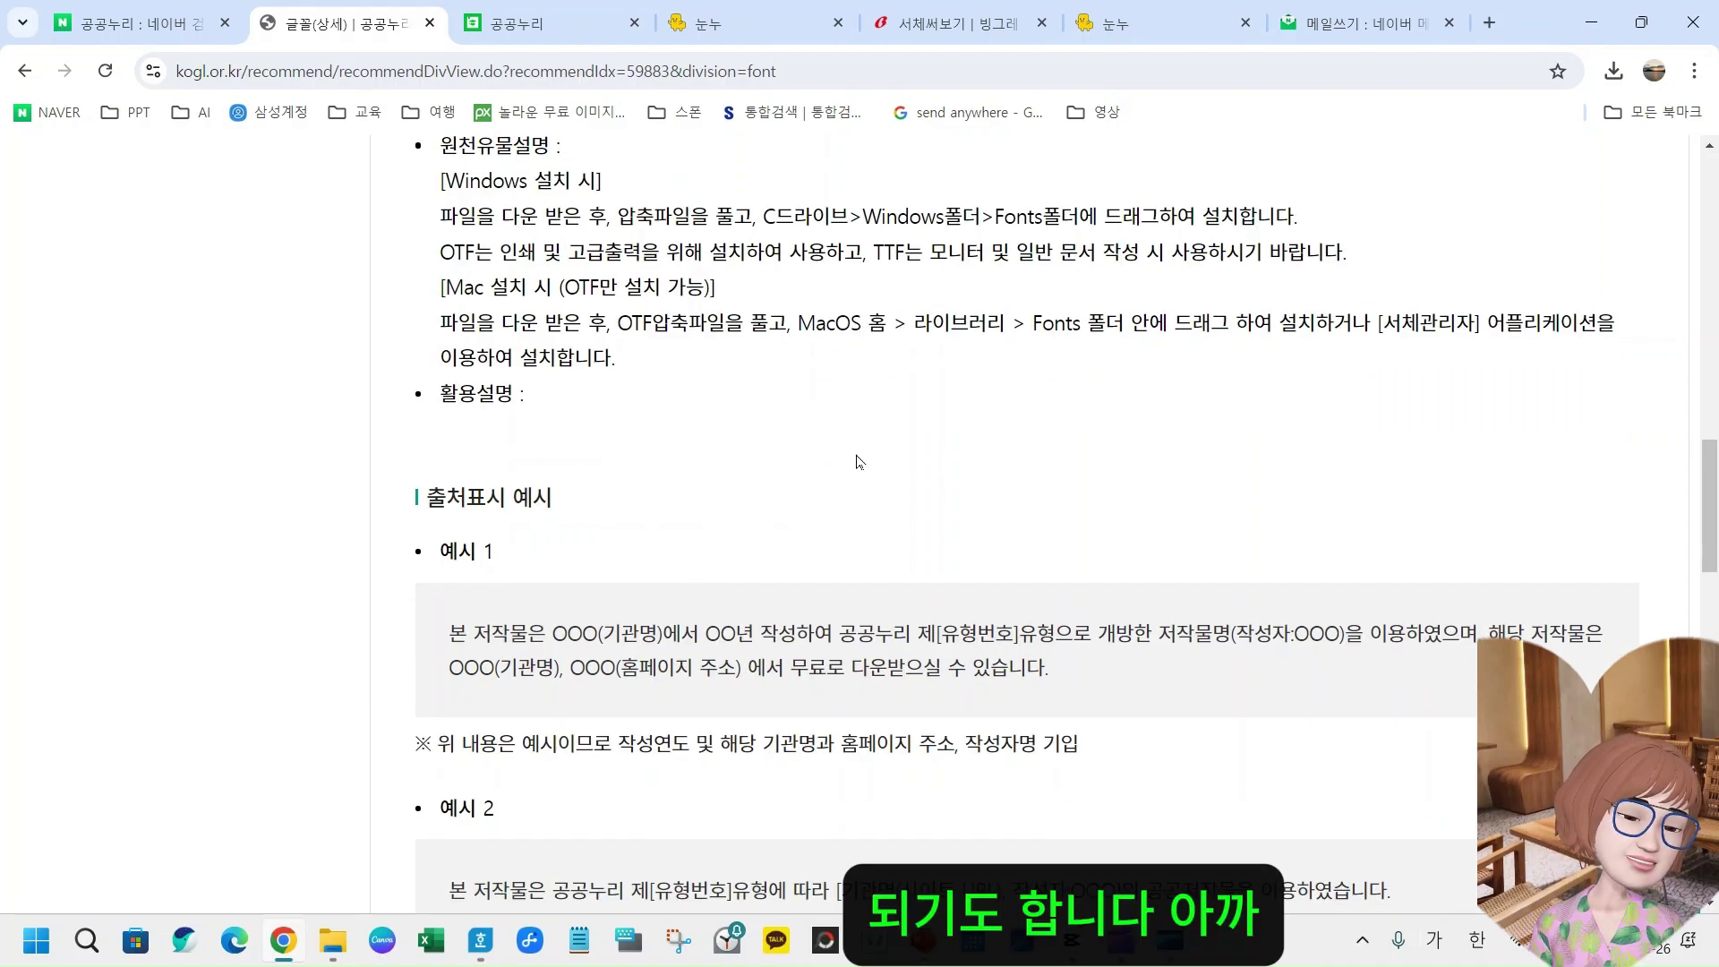
pyautogui.moveTo(762, 215); pyautogui.dragTo(1288, 208)
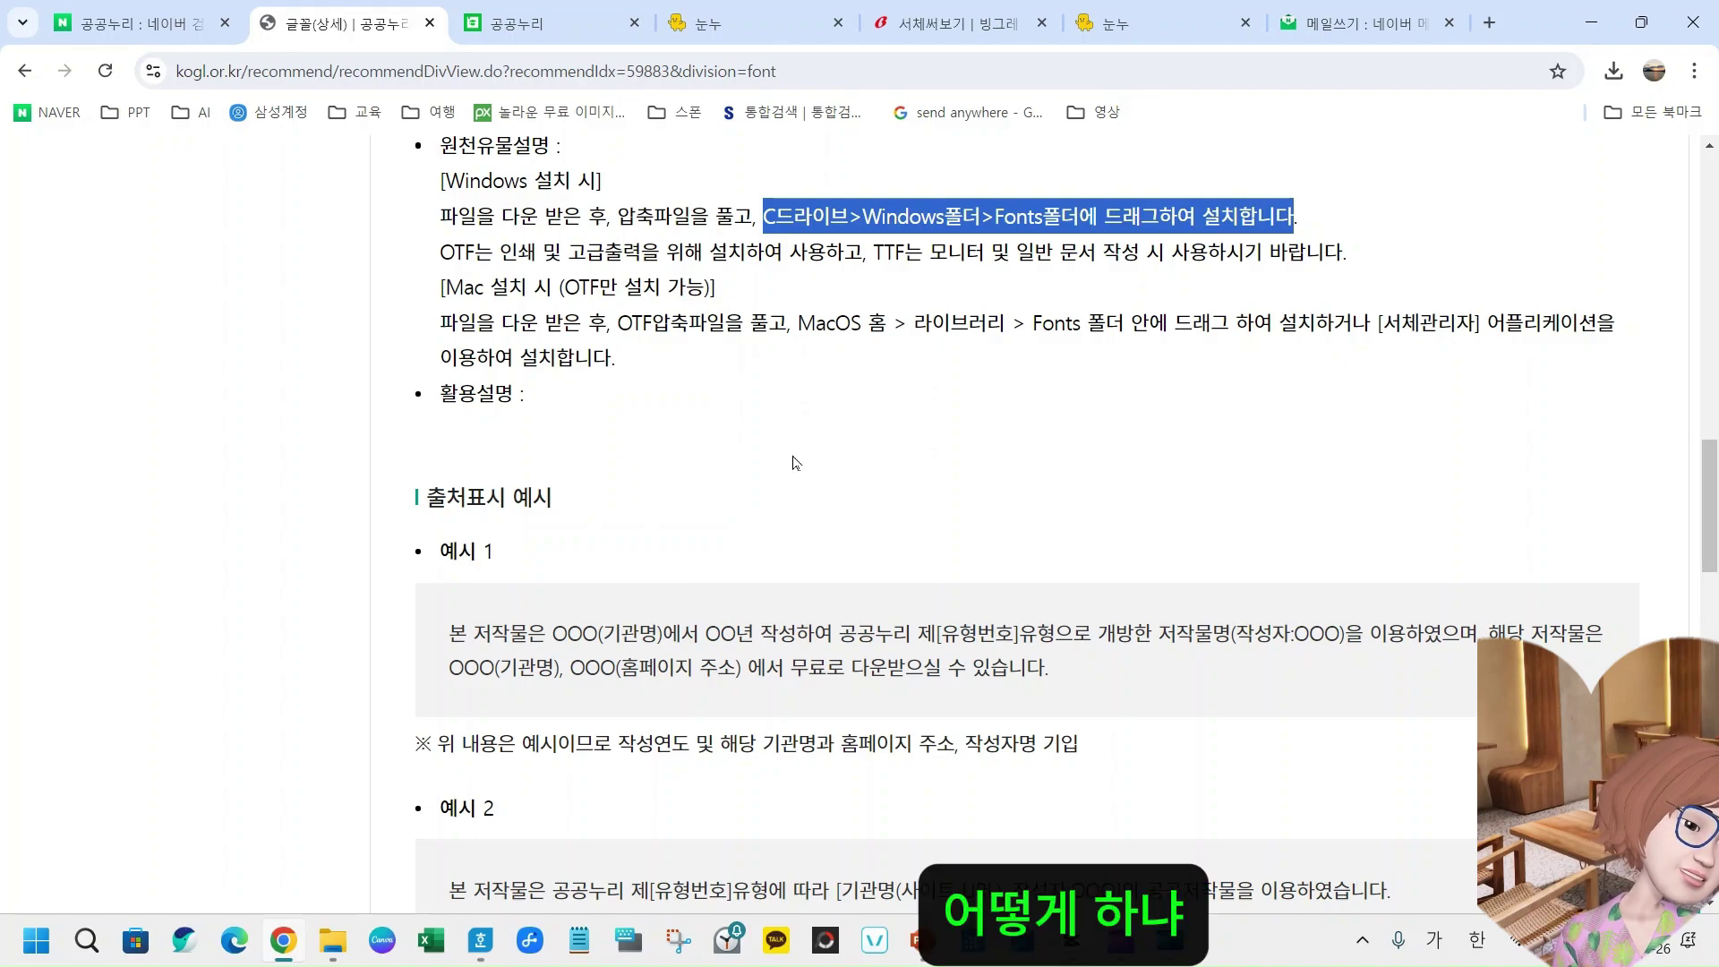
# - Review the 출처표시 examples, the 유의사항 on usage rights and conditions, and the 관련 저작물 fonts at the end of the page
pyautogui.scroll(-3, 725, 507)
pyautogui.scroll(-10, 726, 506)
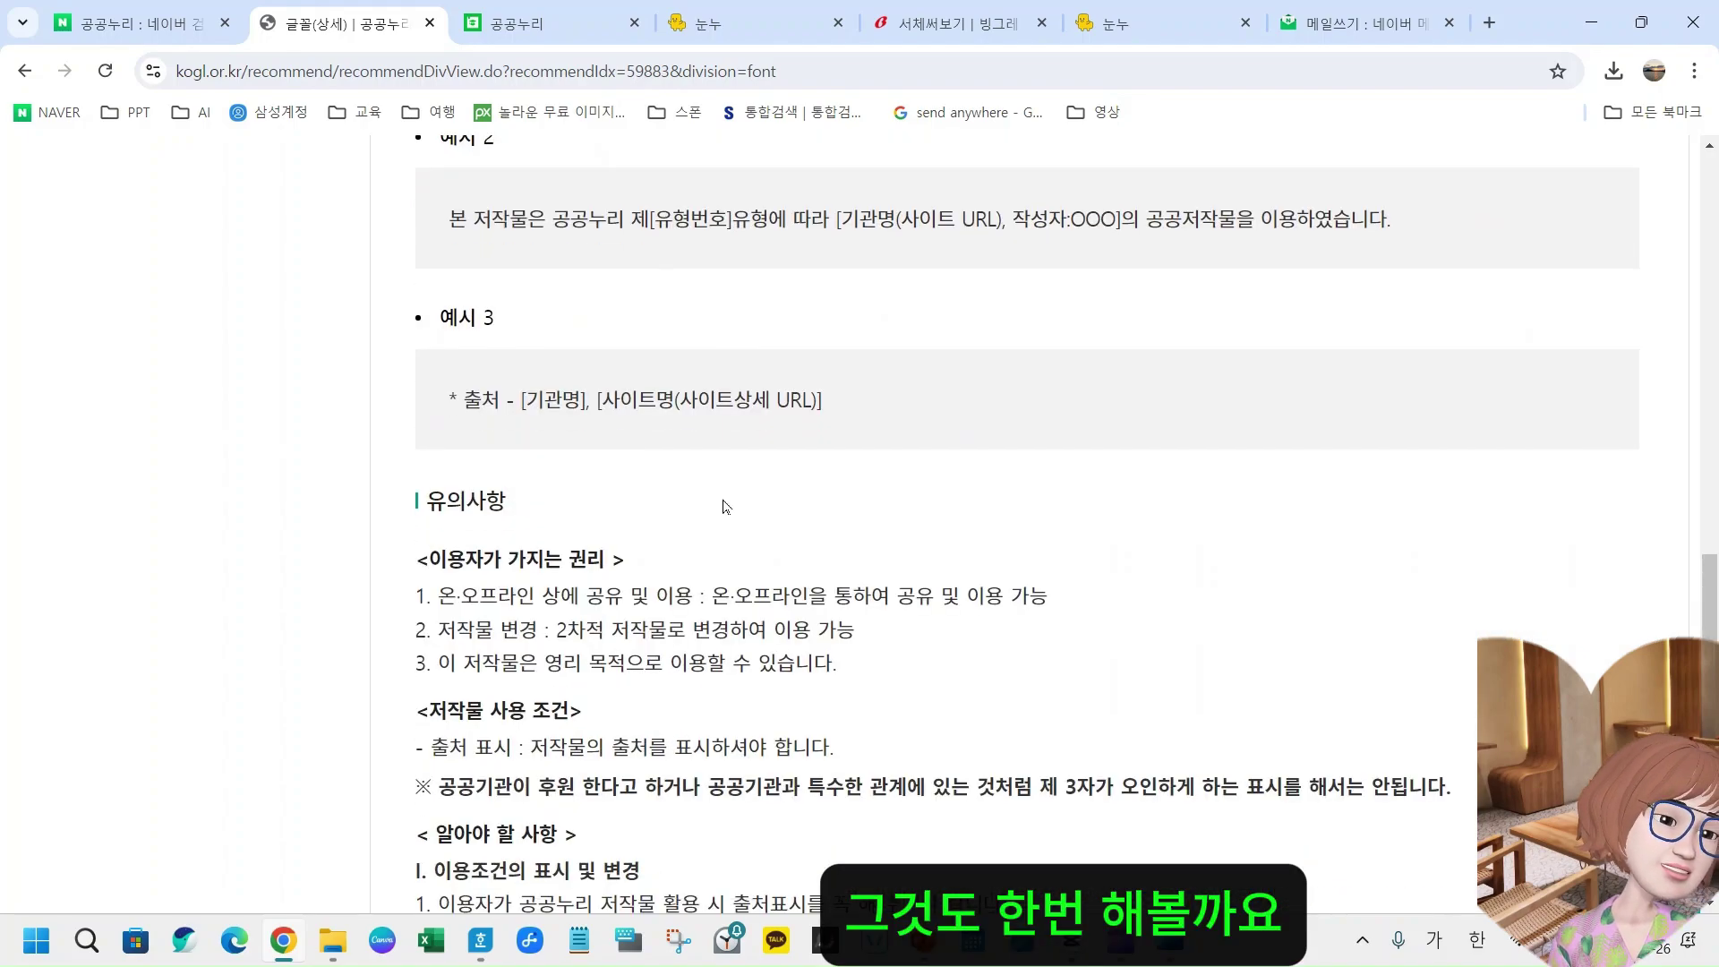
pyautogui.scroll(-3, 725, 501)
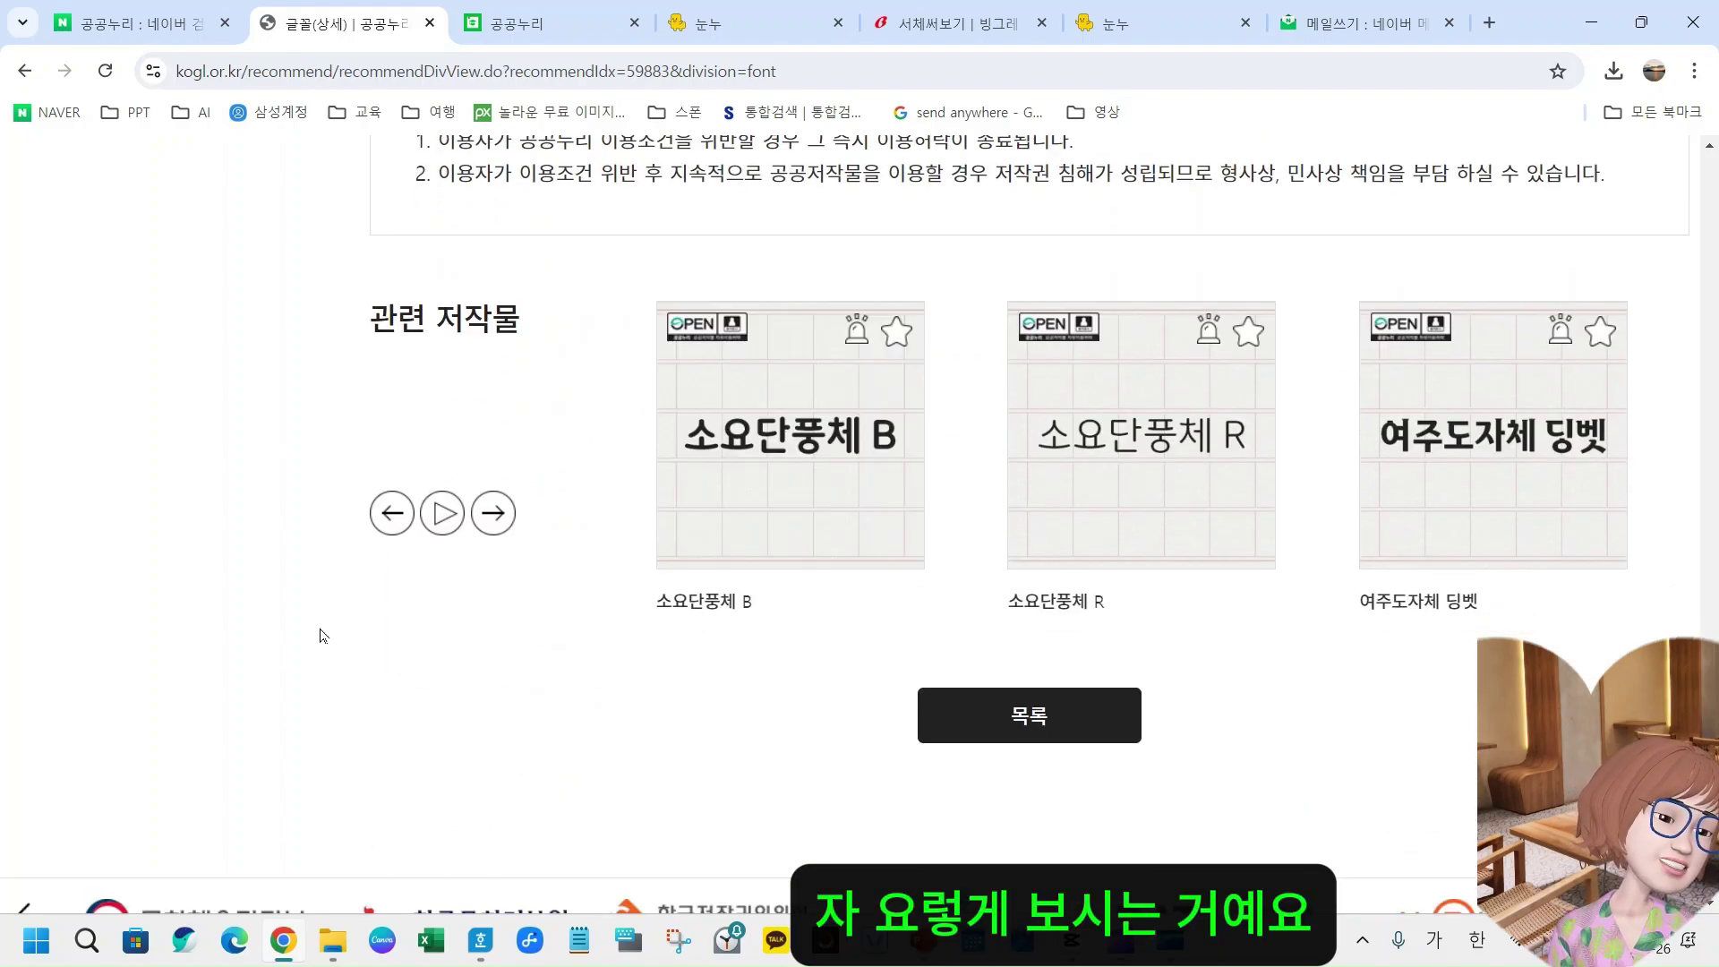
pyautogui.moveTo(806, 468)
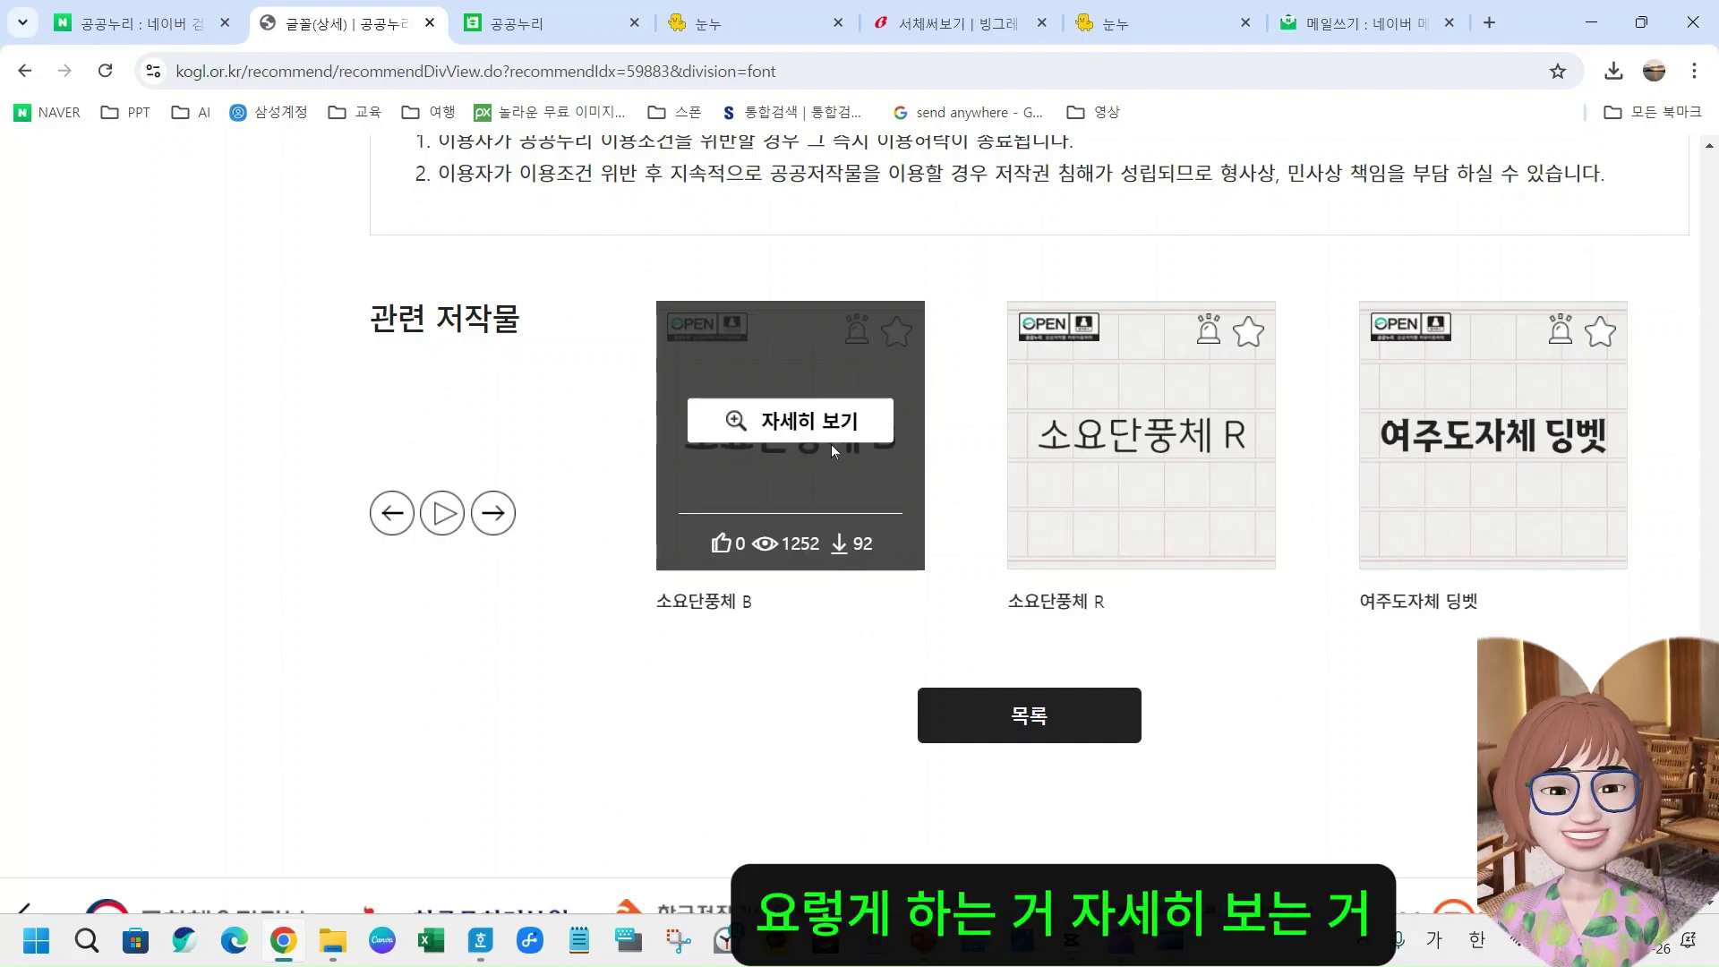
# - Try to download KoddiUD 온고딕 R from its details page and proceed to the site login
pyautogui.moveTo(1148, 477)
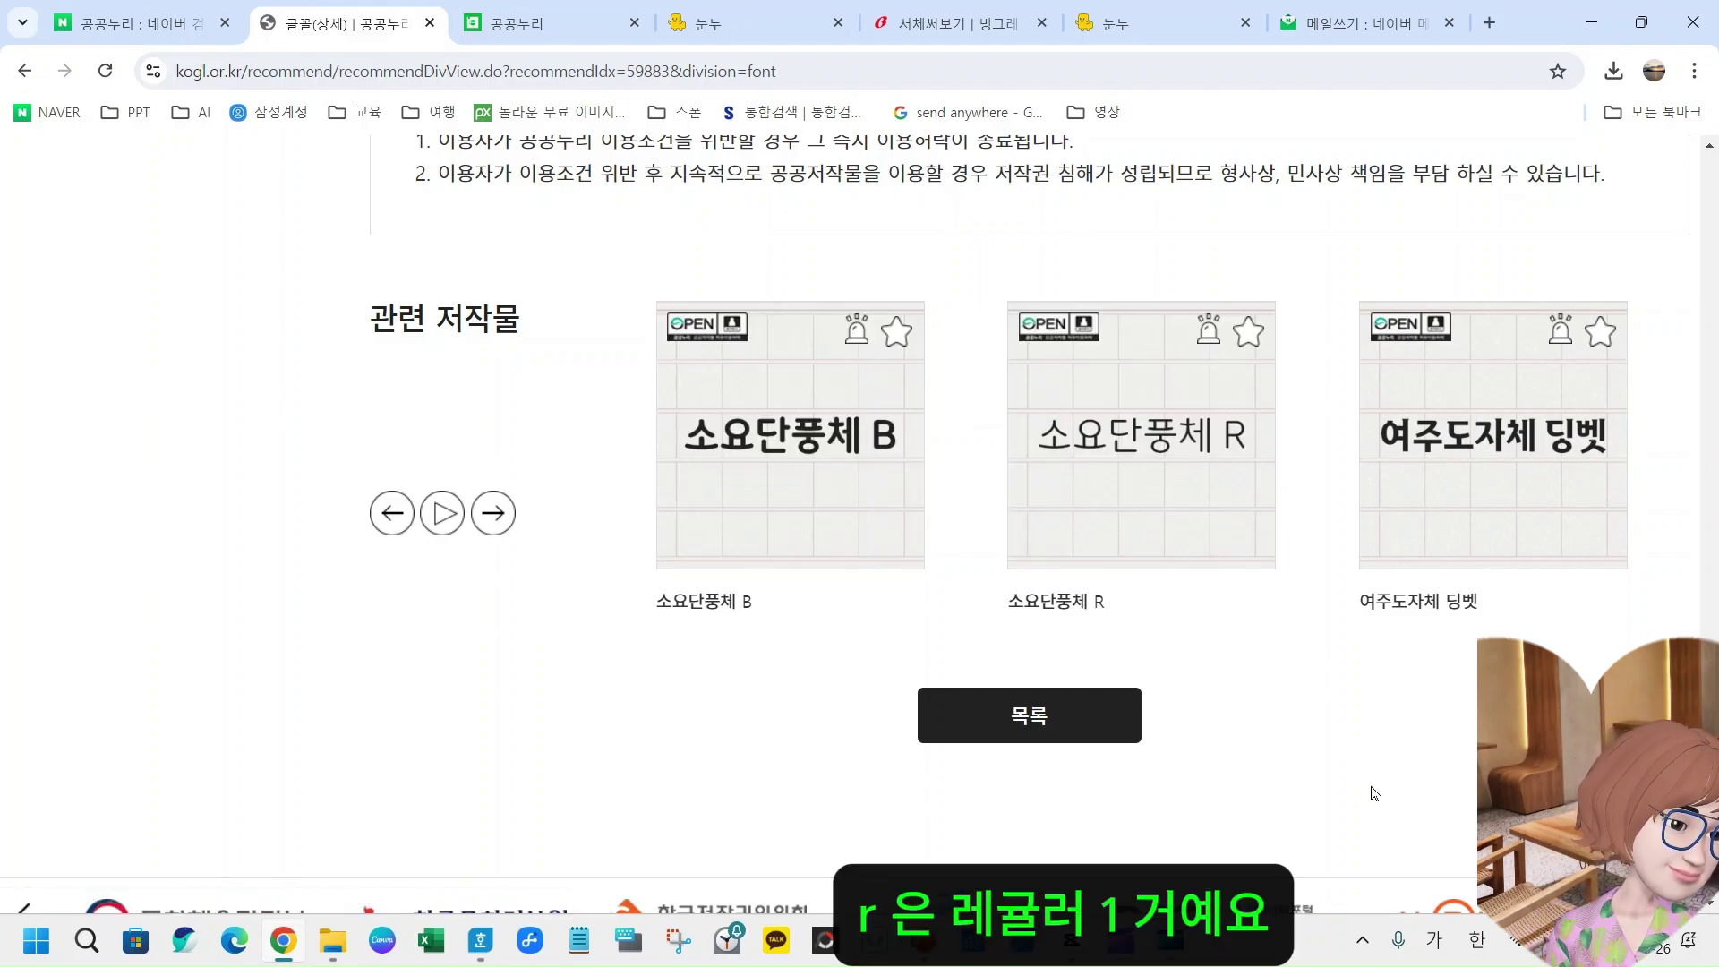
pyautogui.moveTo(730, 476)
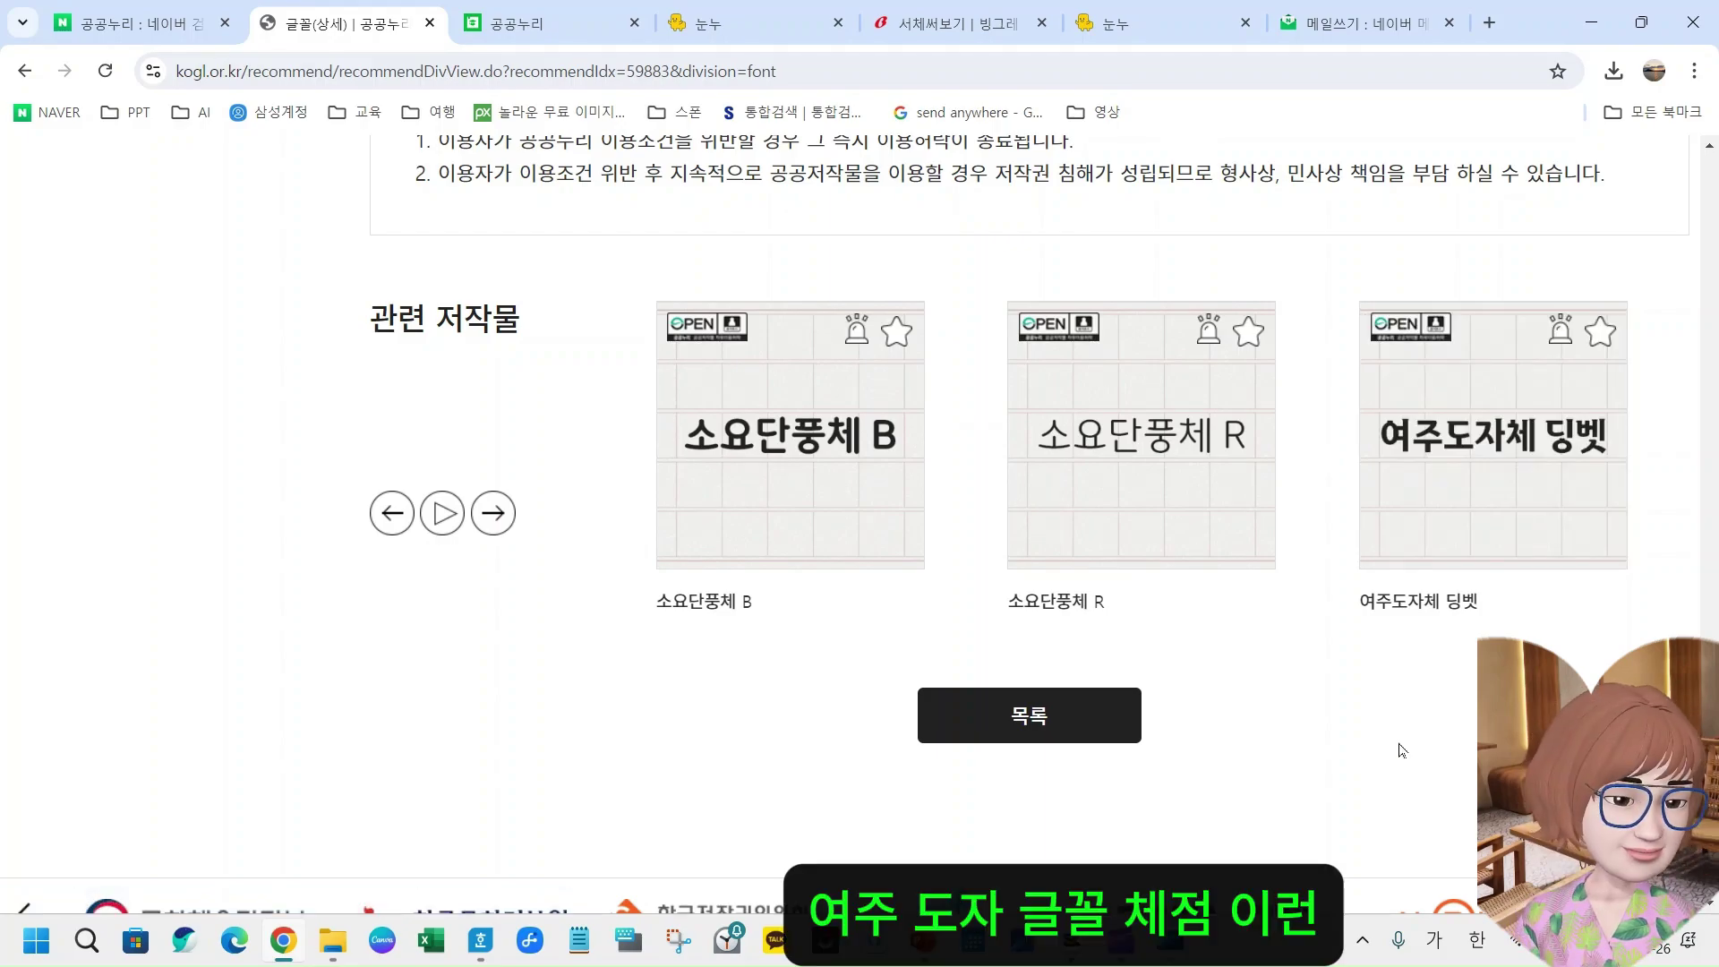
pyautogui.scroll(-2, 1343, 761)
pyautogui.scroll(5, 755, 679)
pyautogui.scroll(8, 755, 679)
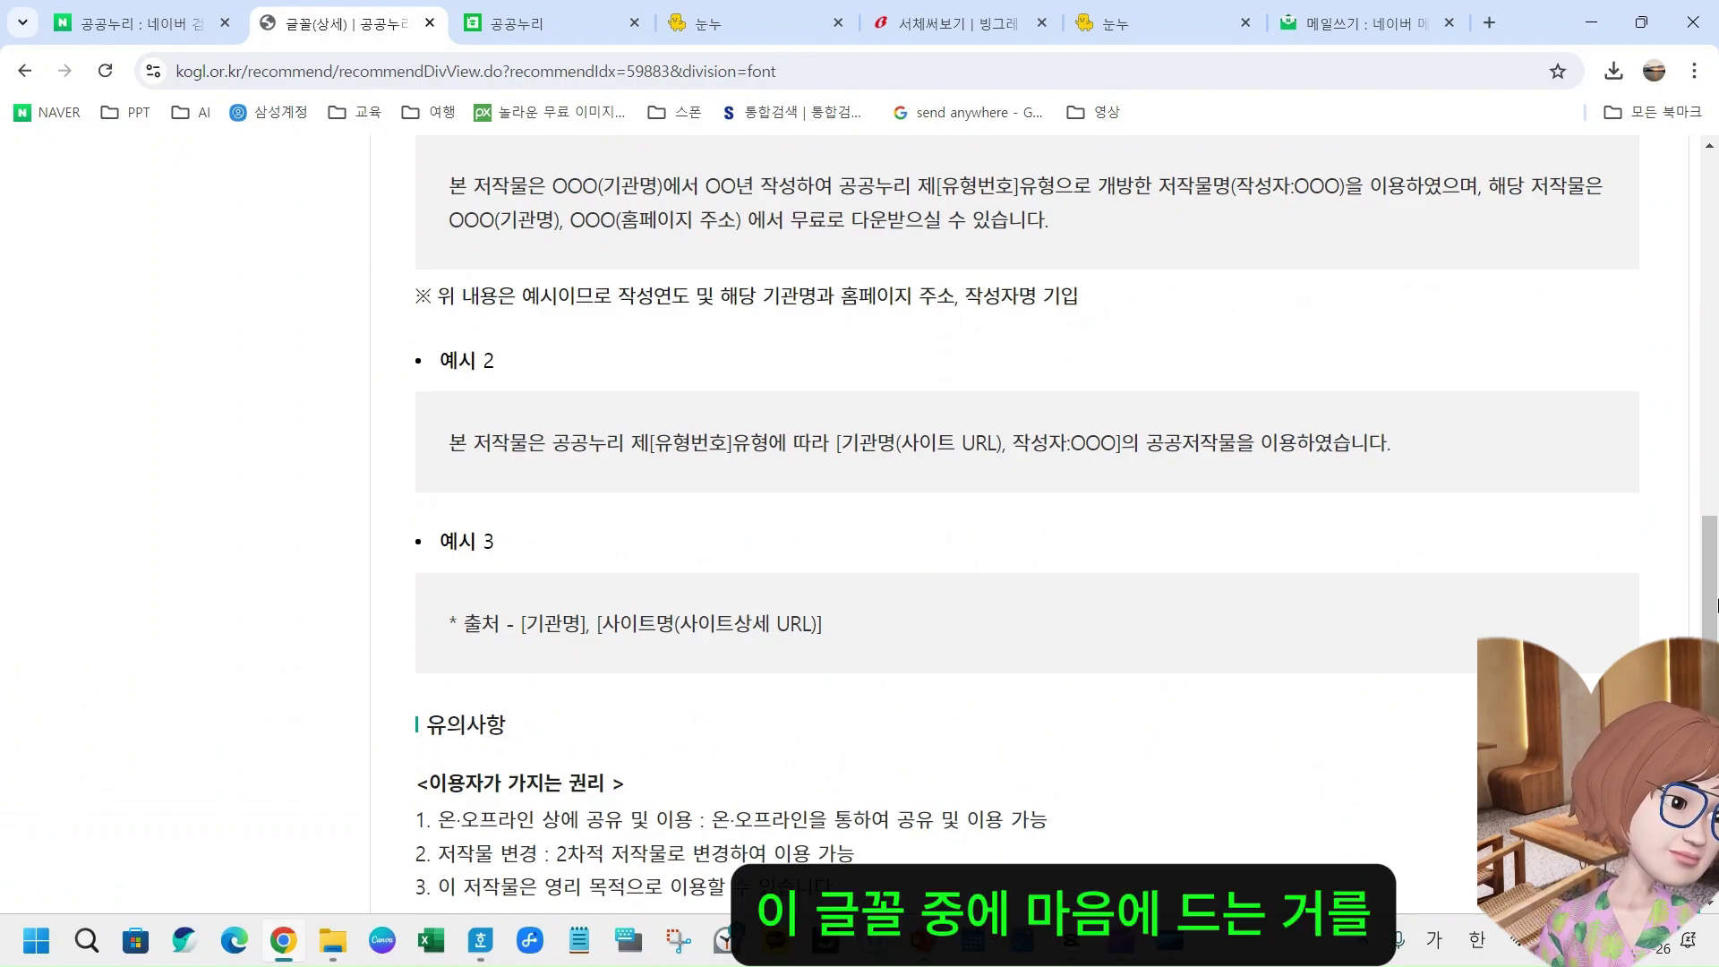
pyautogui.moveTo(1714, 604); pyautogui.dragTo(1710, 383)
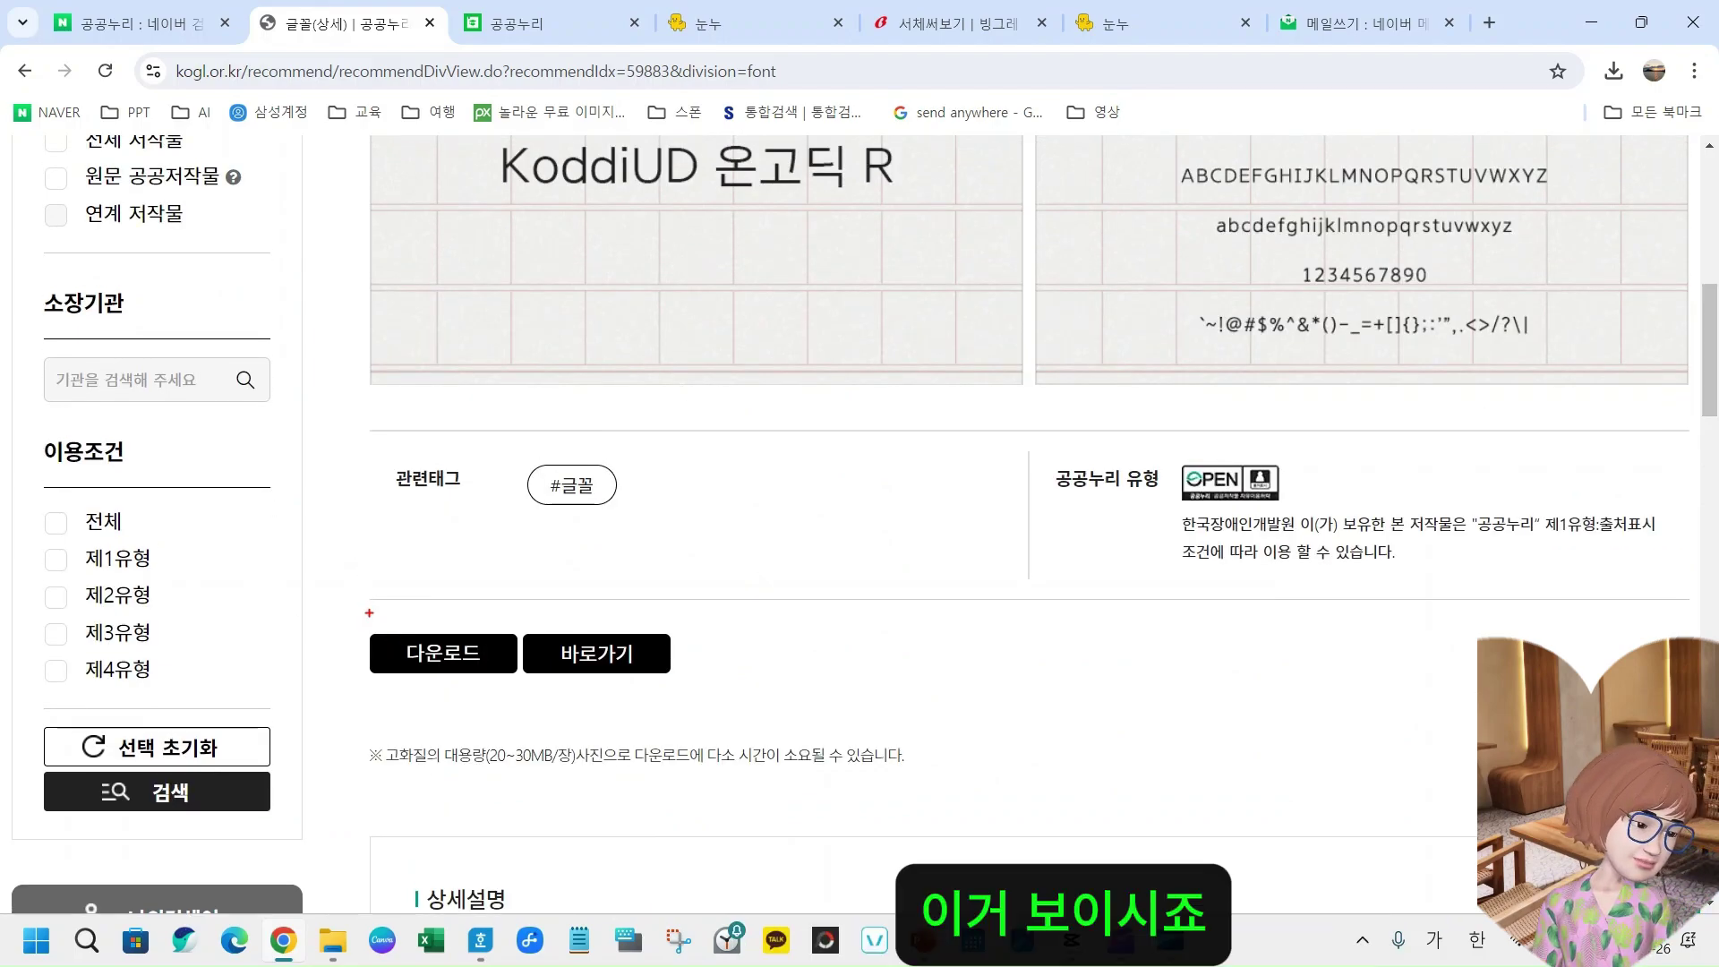
pyautogui.moveTo(369, 613); pyautogui.dragTo(524, 734)
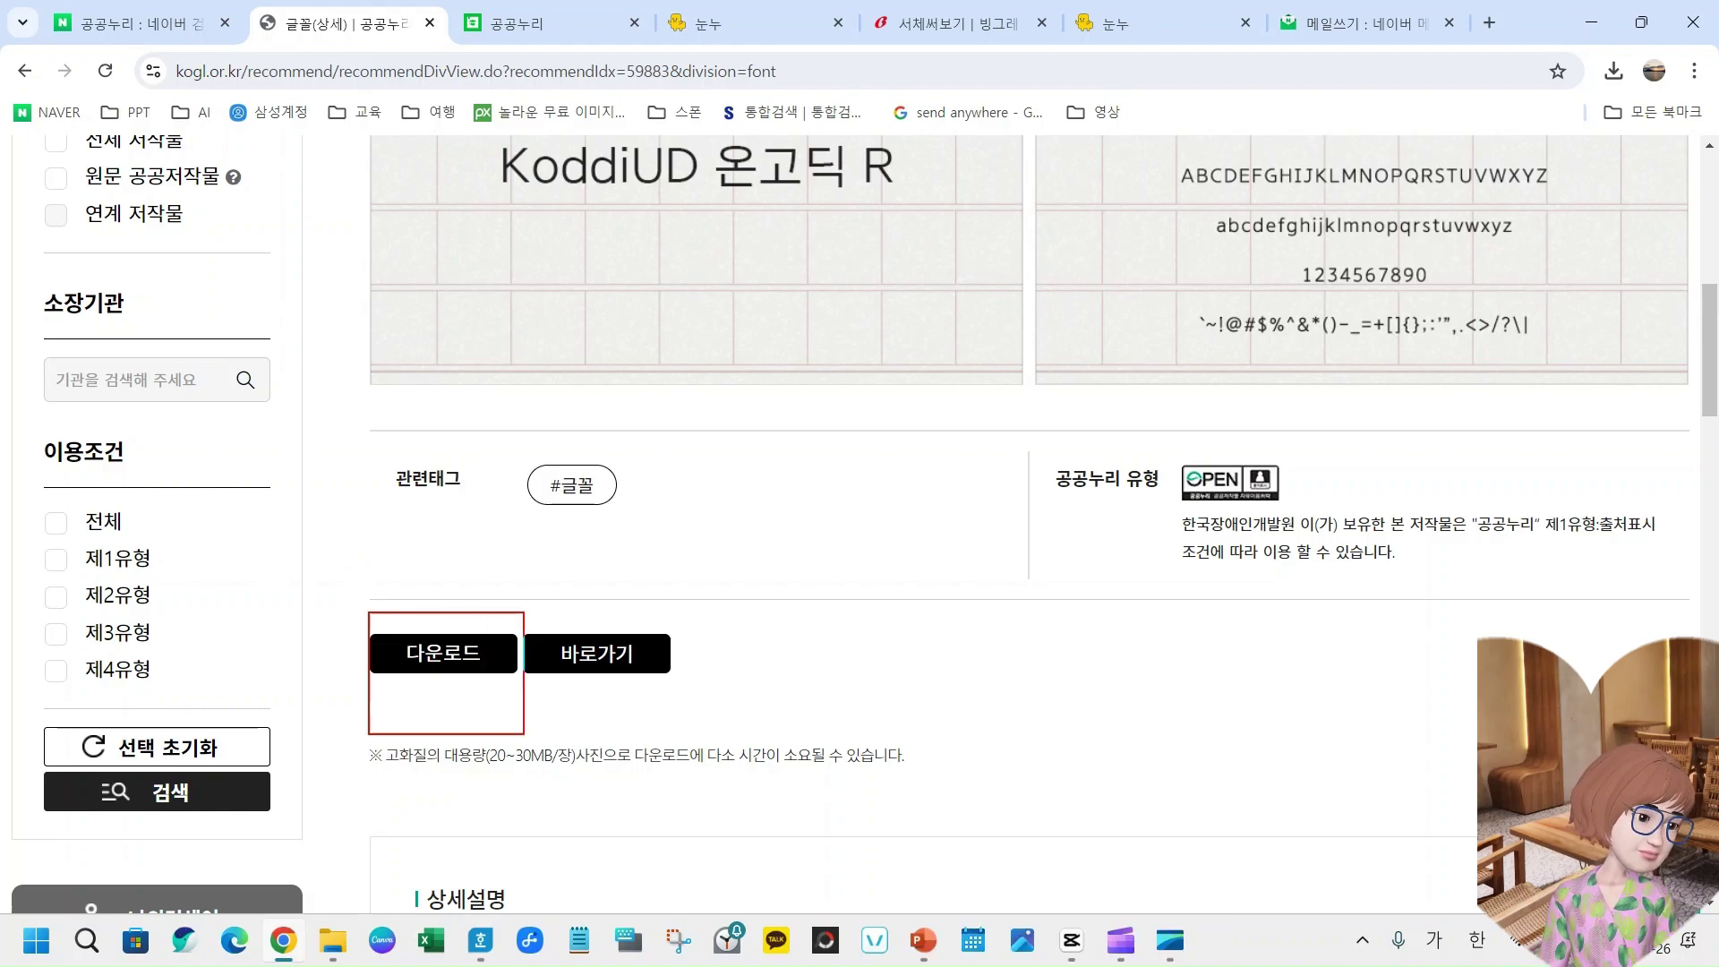
pyautogui.click(475, 673)
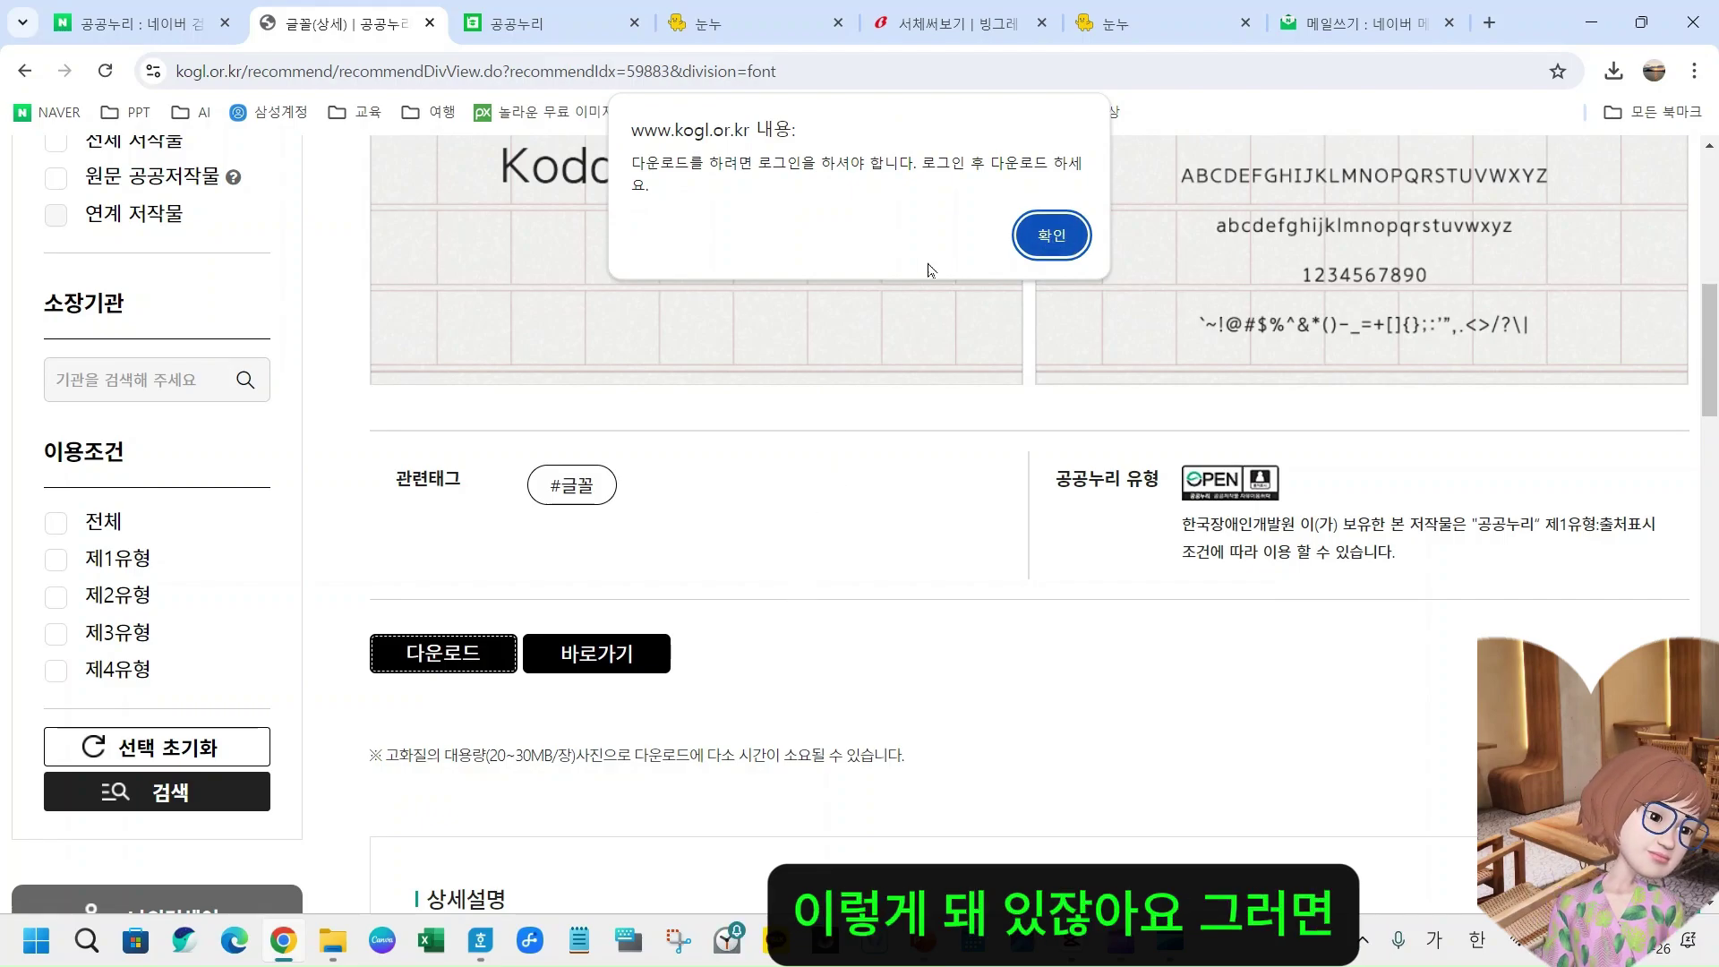
pyautogui.click(1052, 238)
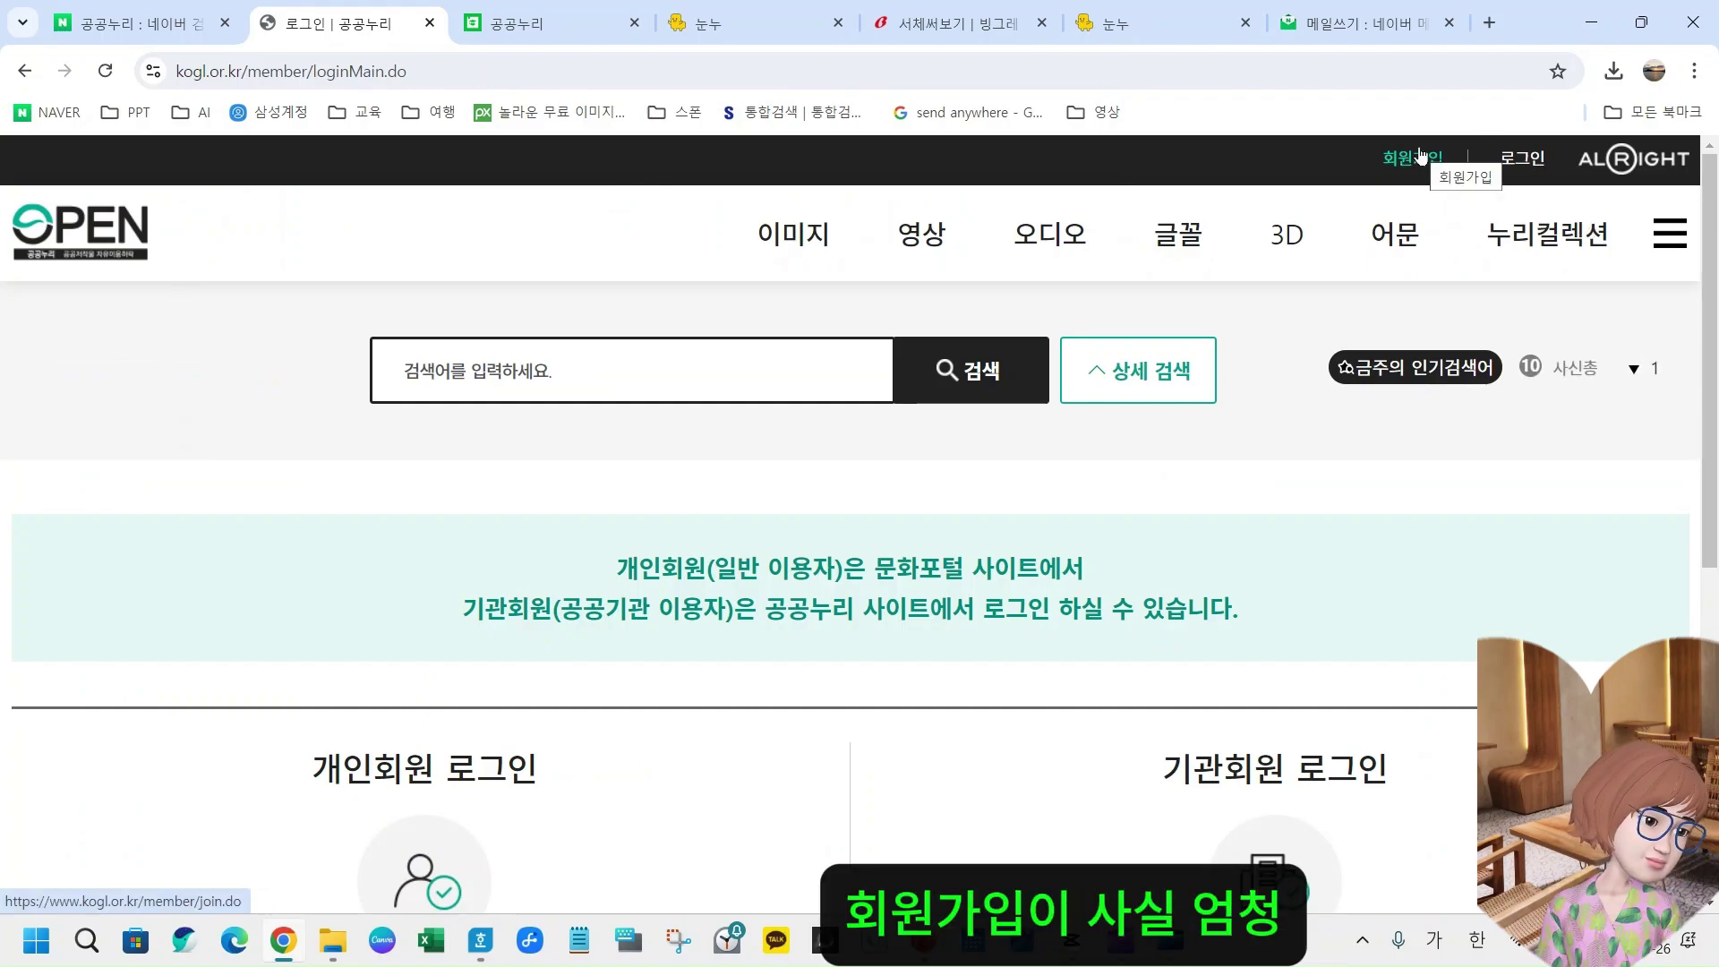
# - Review the 개인회원 and 기관회원 login options on the 공공누리 login page
pyautogui.scroll(-6, 549, 443)
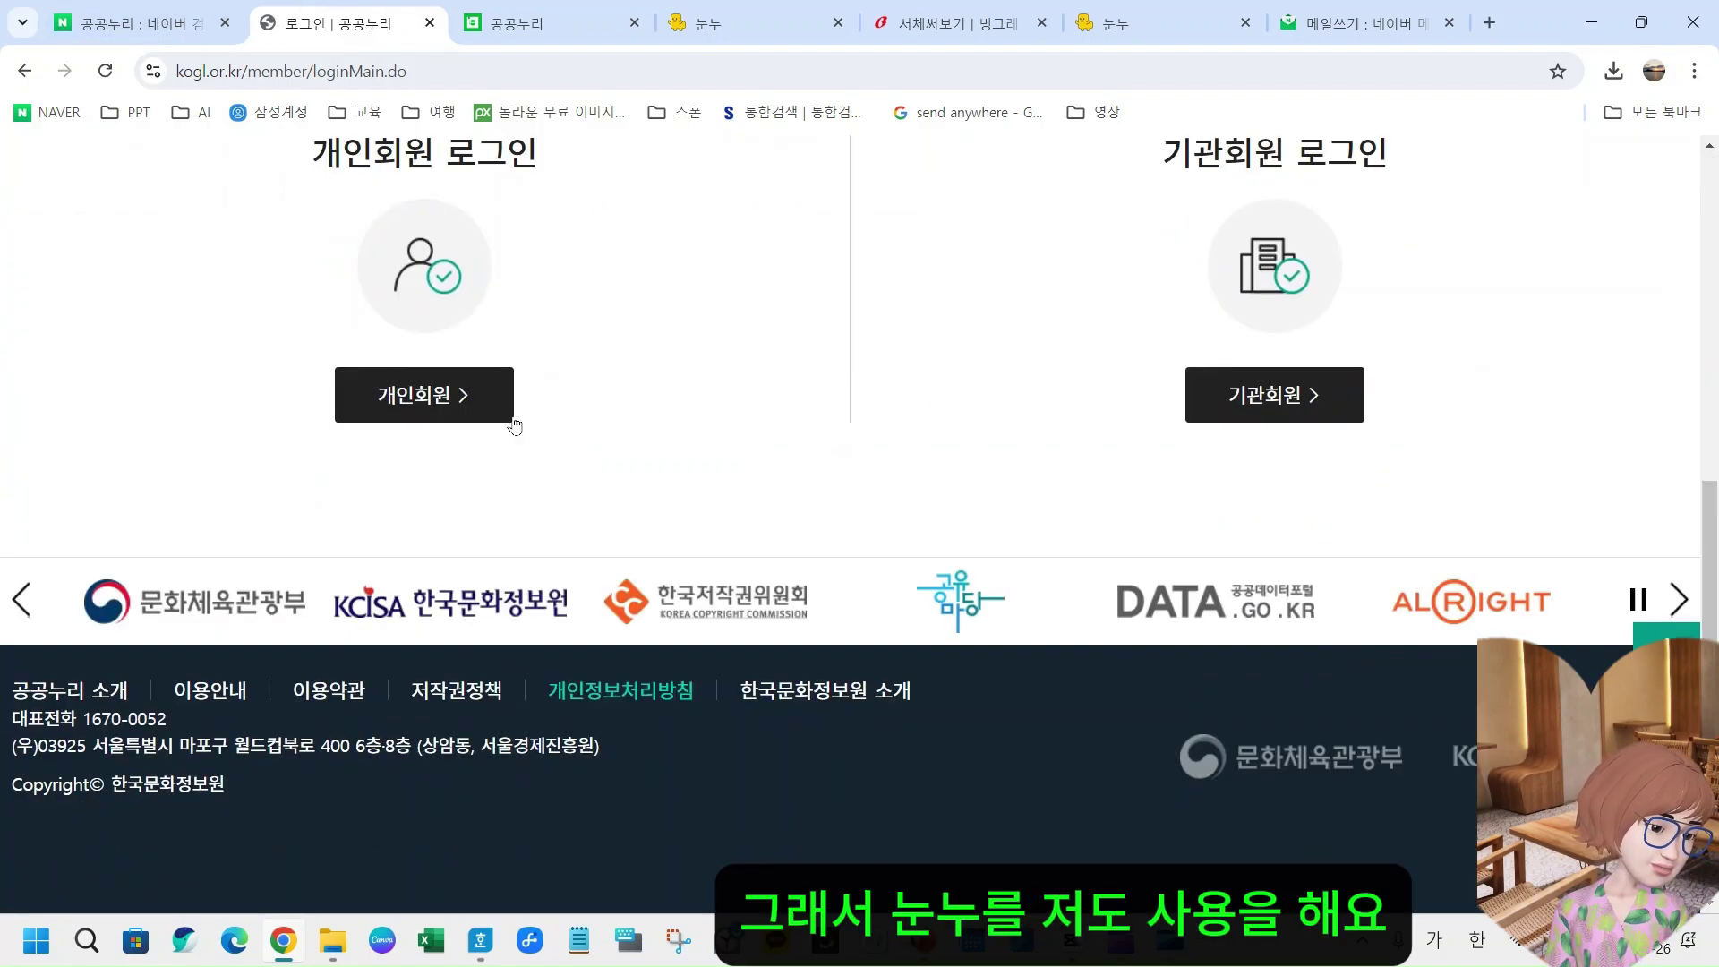
pyautogui.scroll(3, 645, 415)
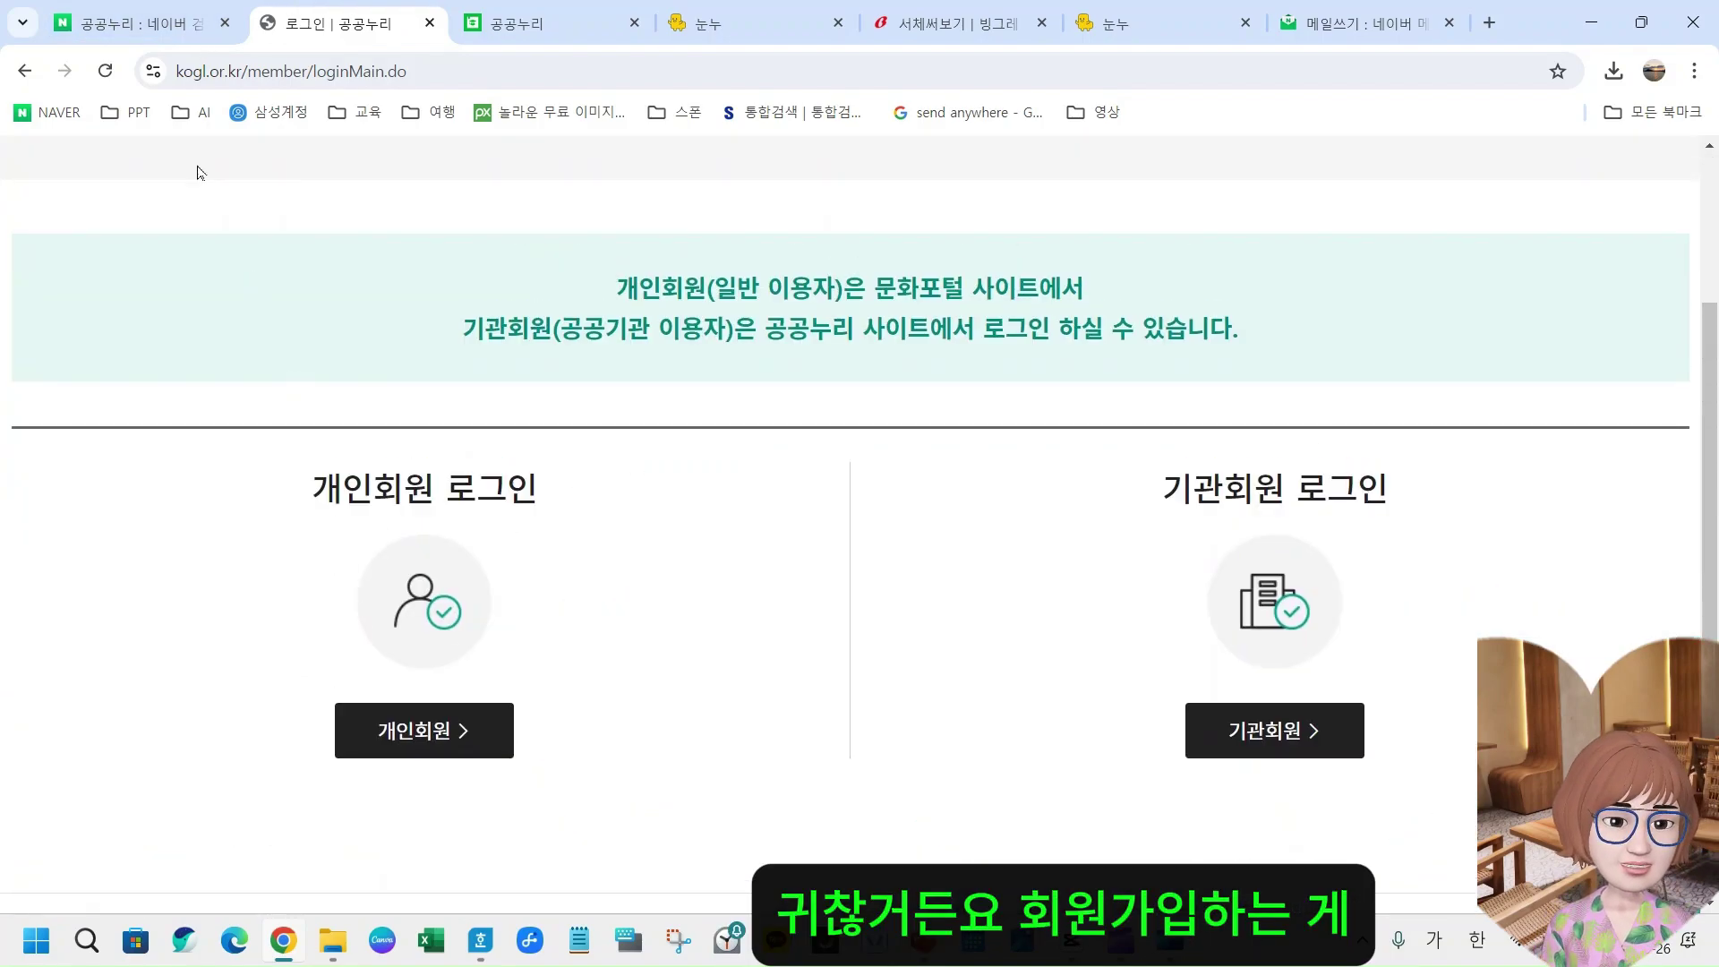
pyautogui.rightClick(26, 75)
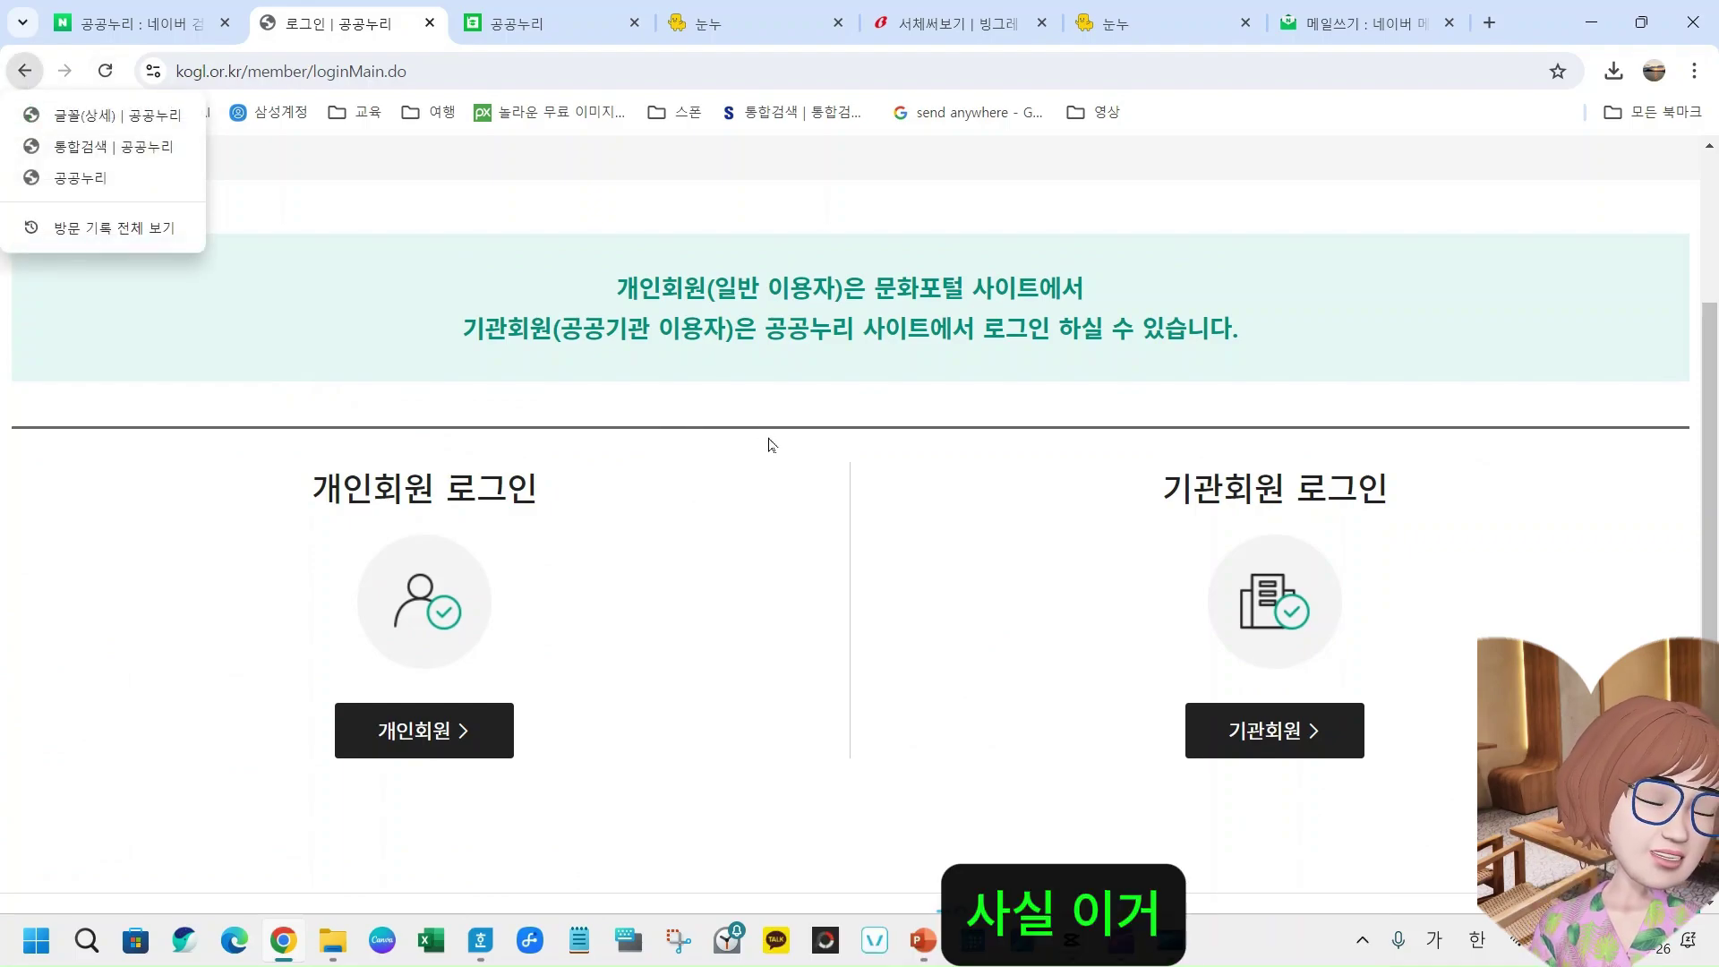
pyautogui.click(769, 487)
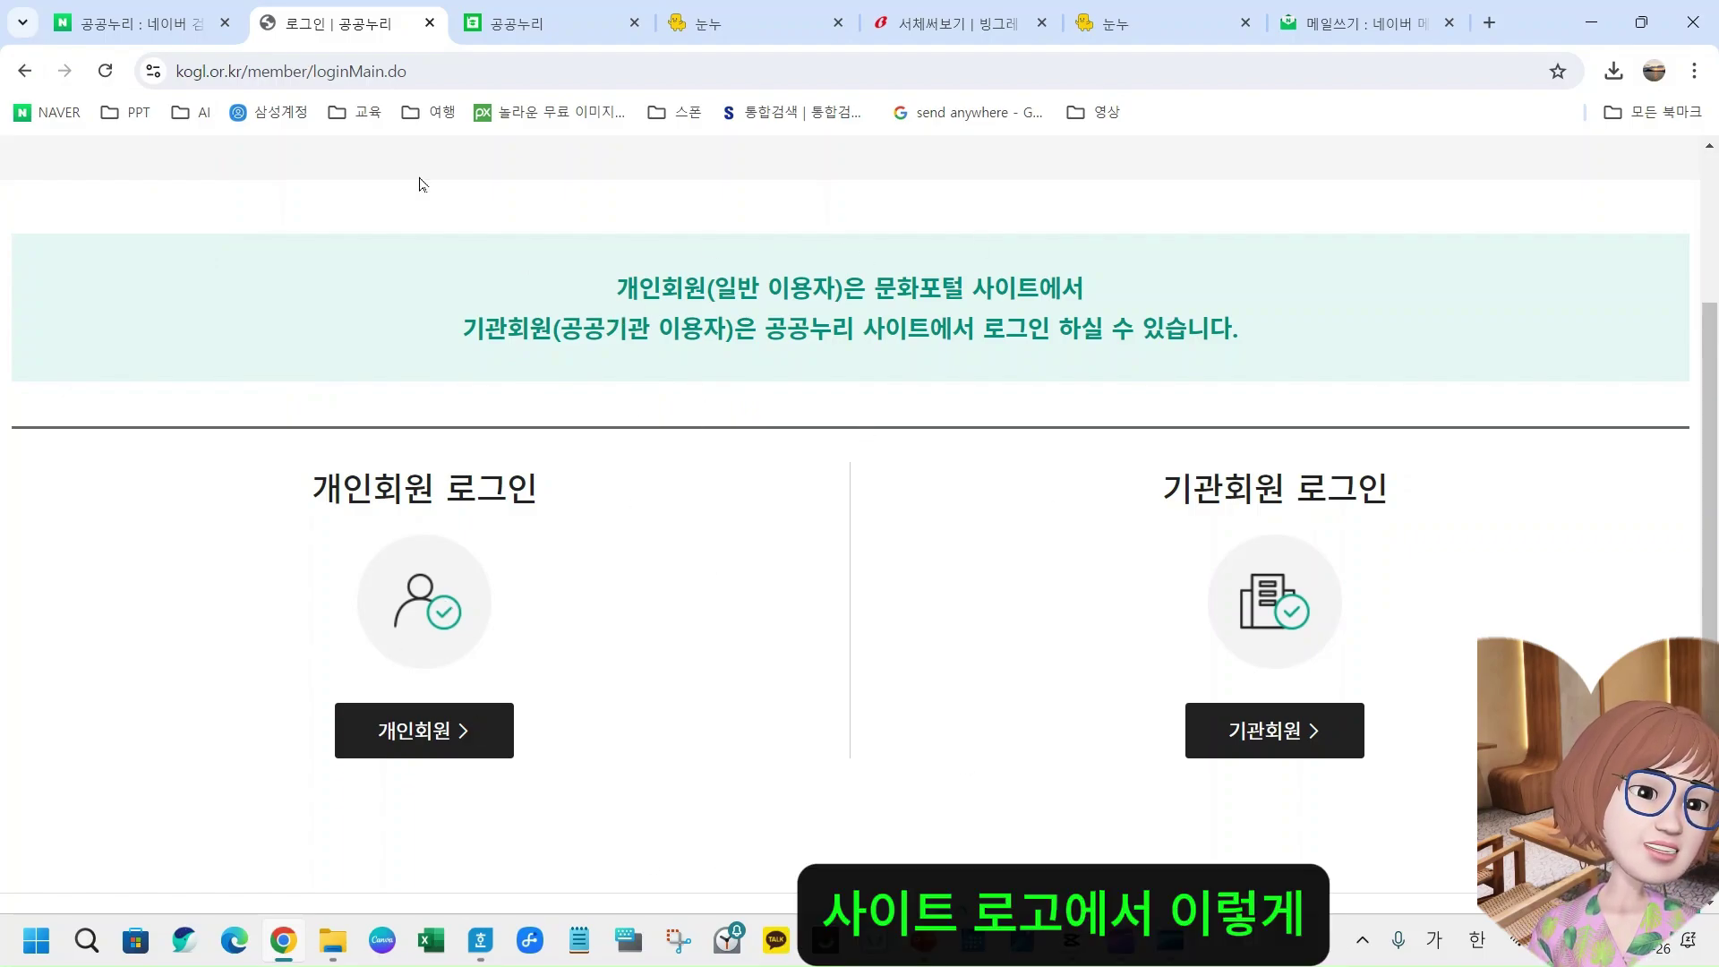
# - Switch to the 눈누 site's 빙그레체 page and go to the 눈누 home page
pyautogui.click(518, 25)
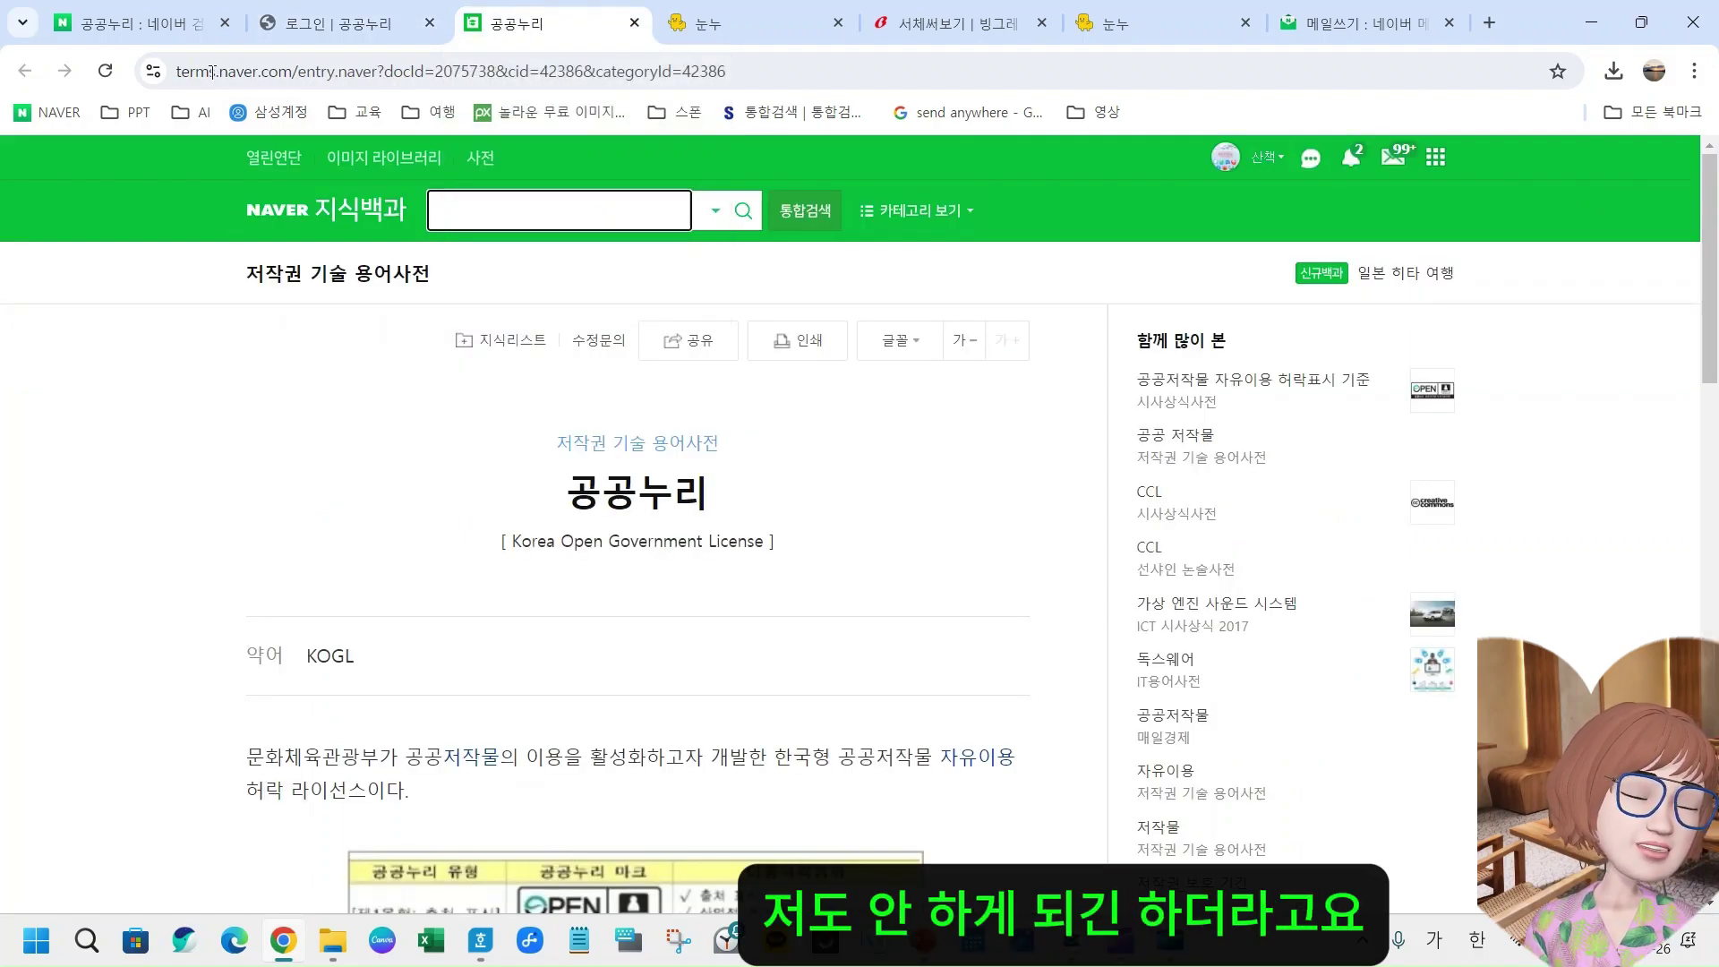
pyautogui.click(139, 24)
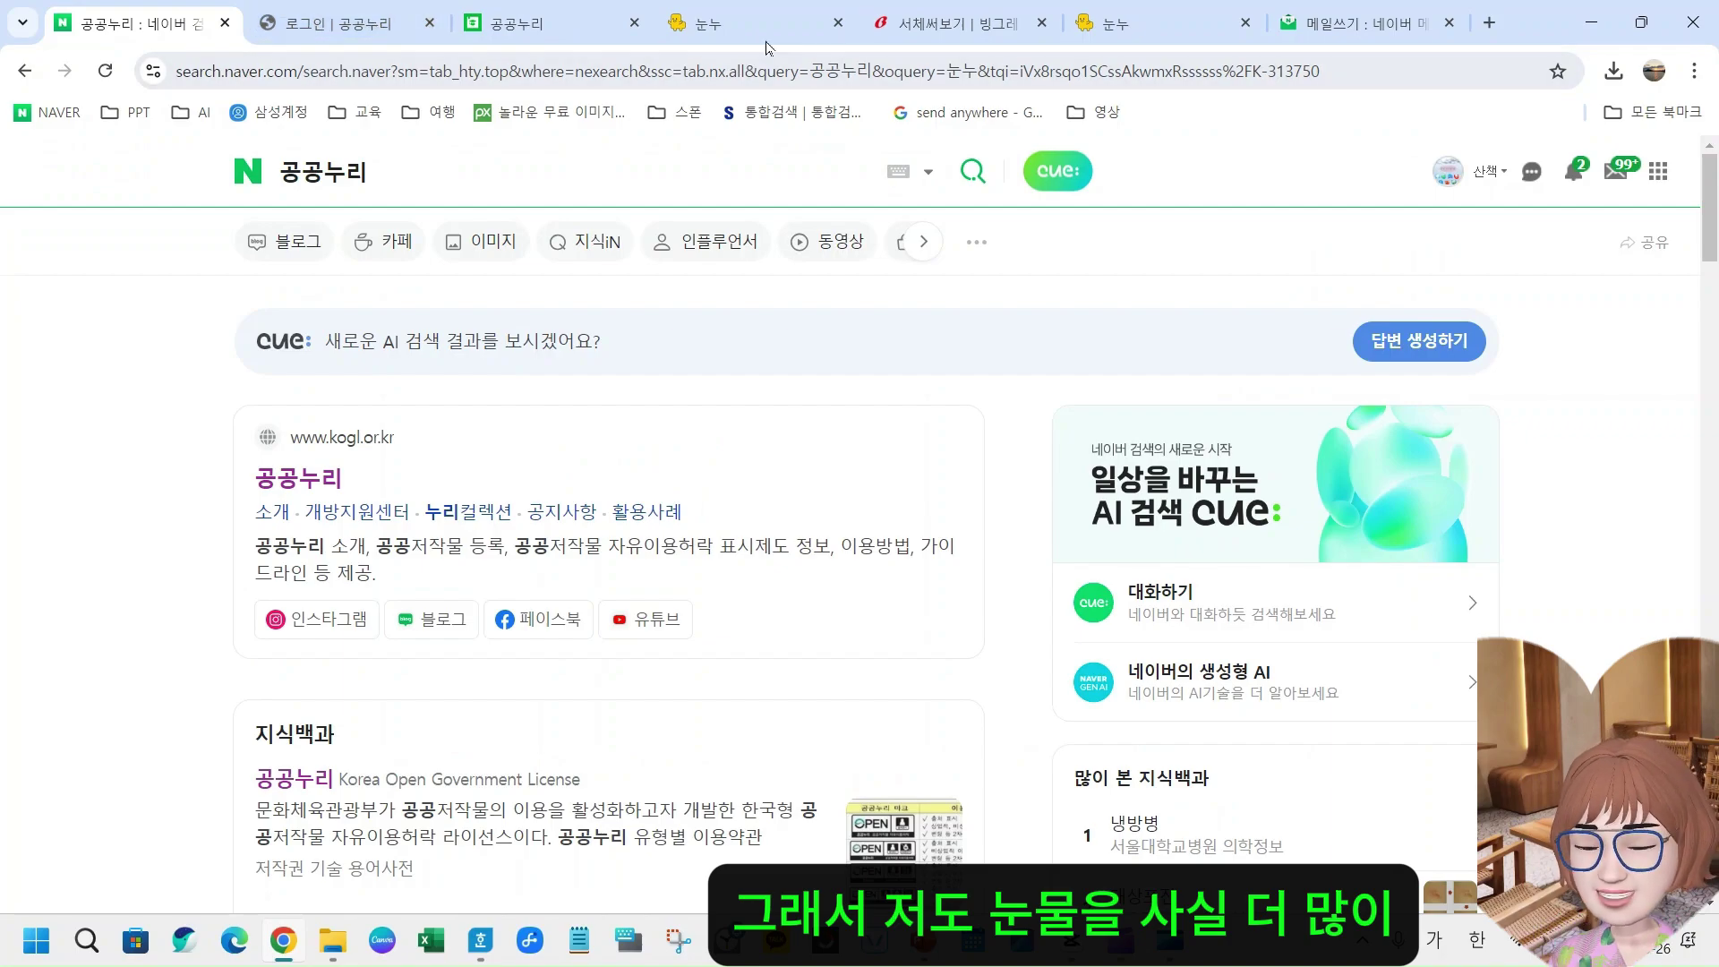
pyautogui.click(716, 24)
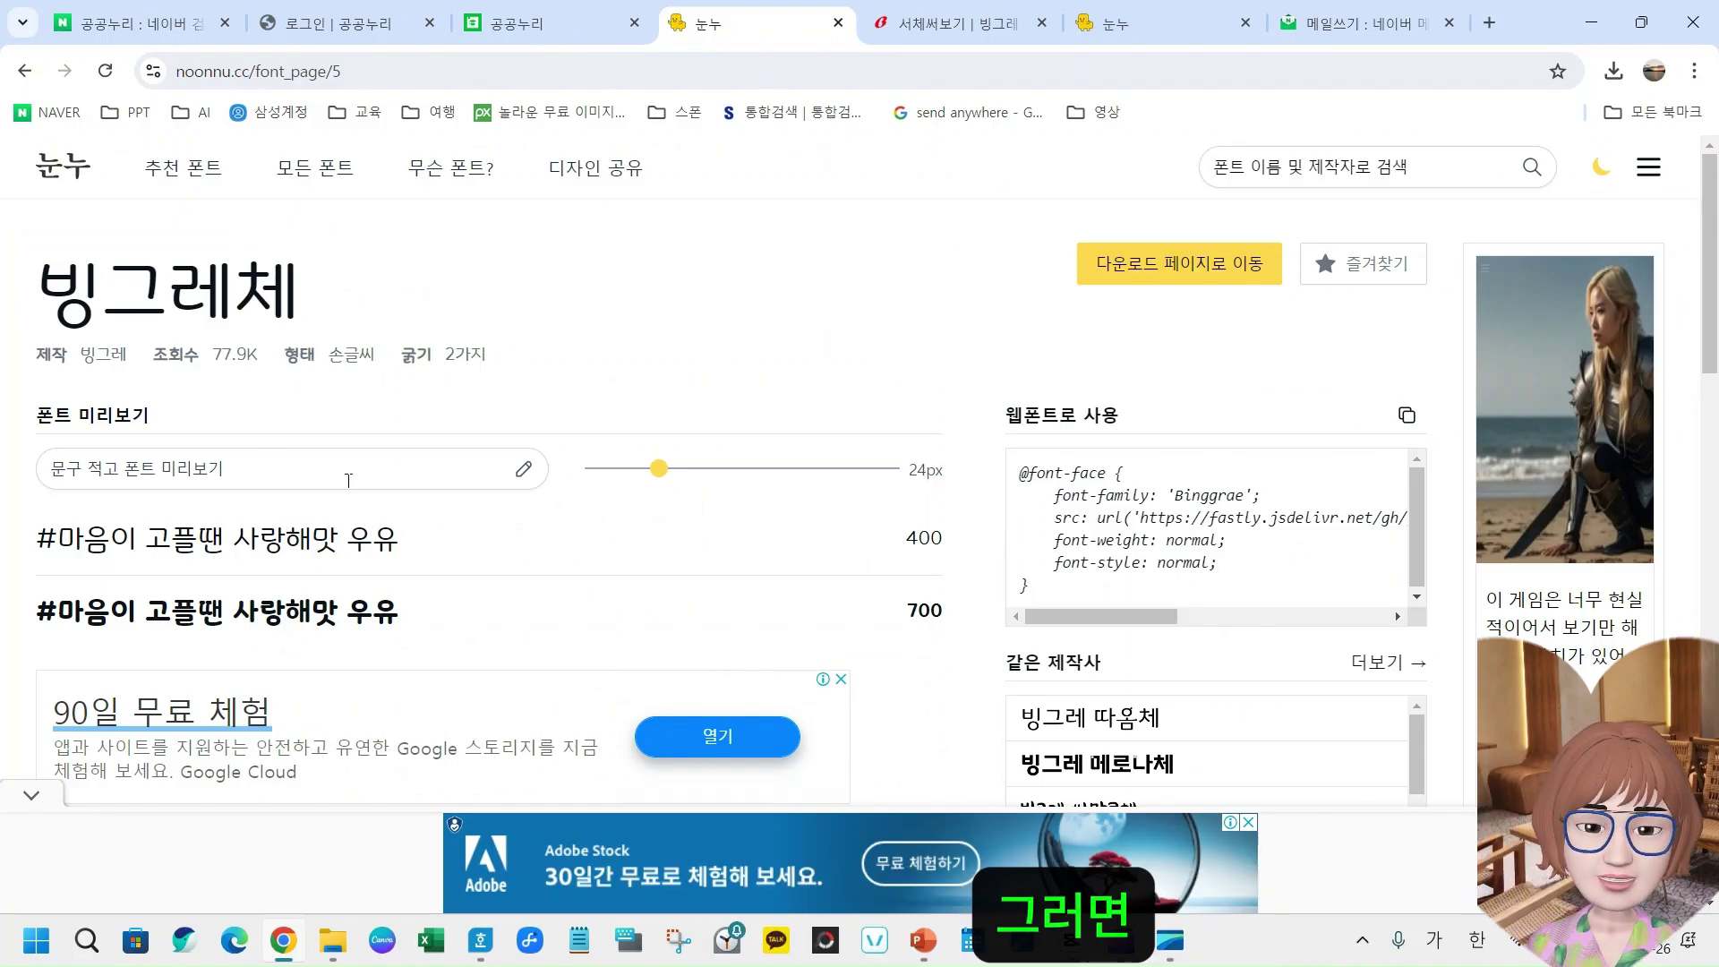
pyautogui.click(76, 175)
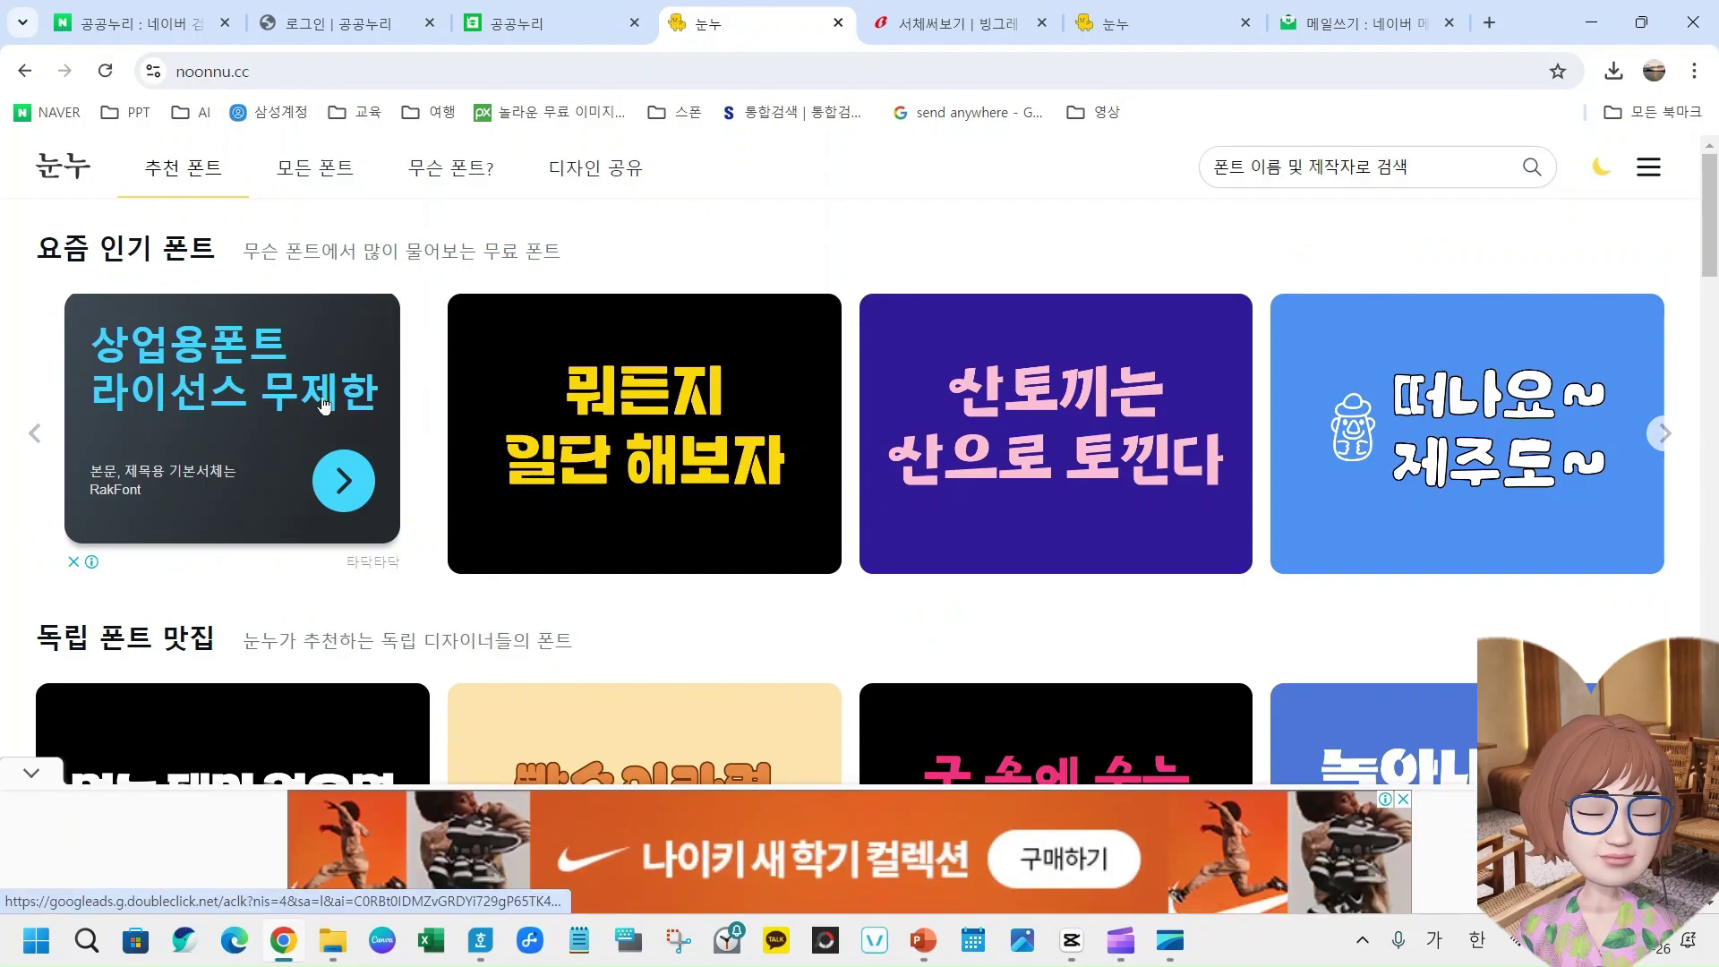
# - Open the font page behind the 빵순이라면 지나칠수 없다 sample in 독립 폰트 맛집, closing the advertisement
pyautogui.scroll(-3, 1182, 419)
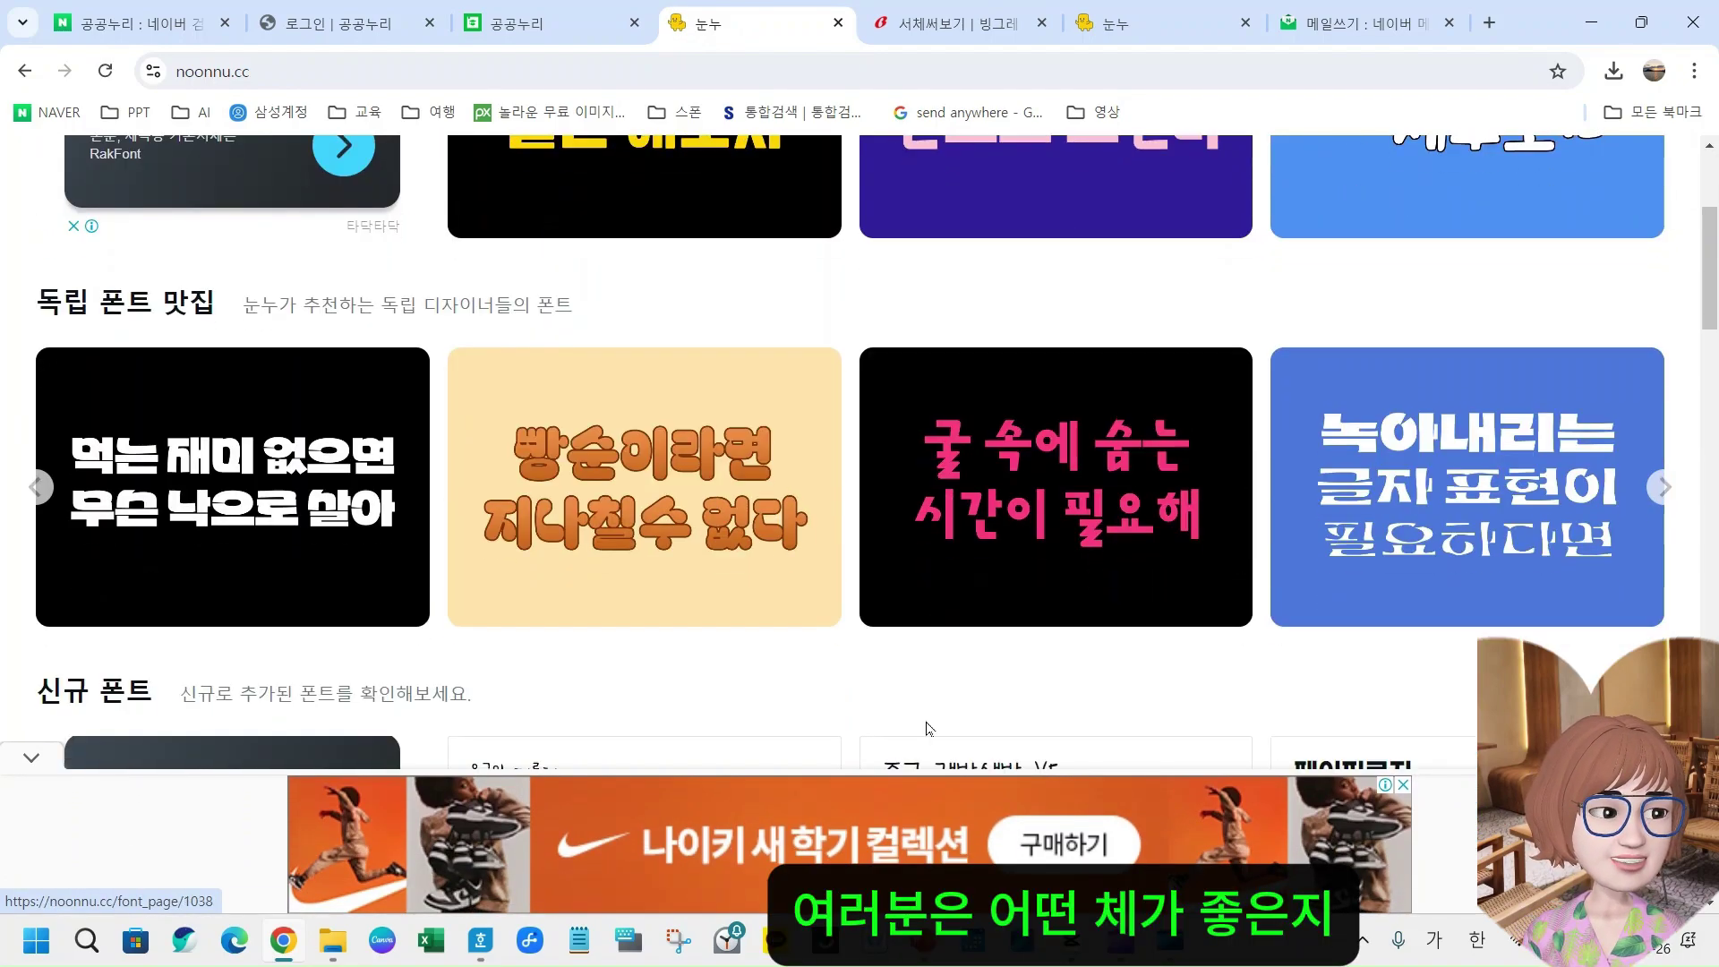
pyautogui.click(665, 534)
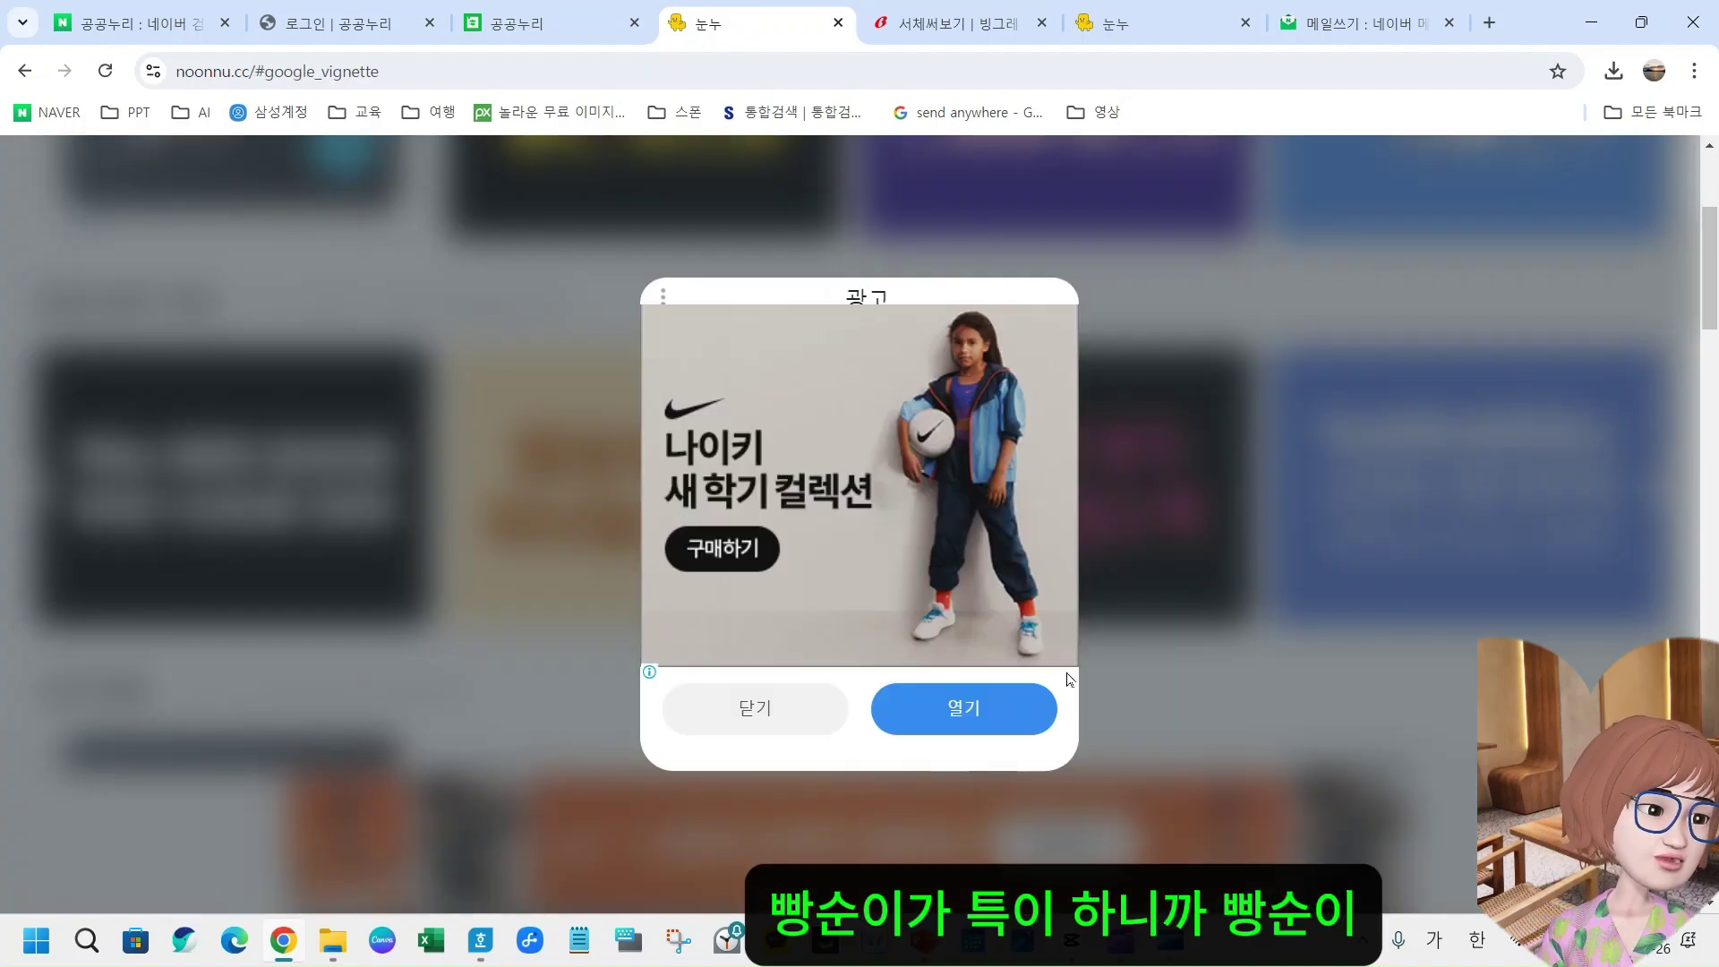
pyautogui.click(750, 723)
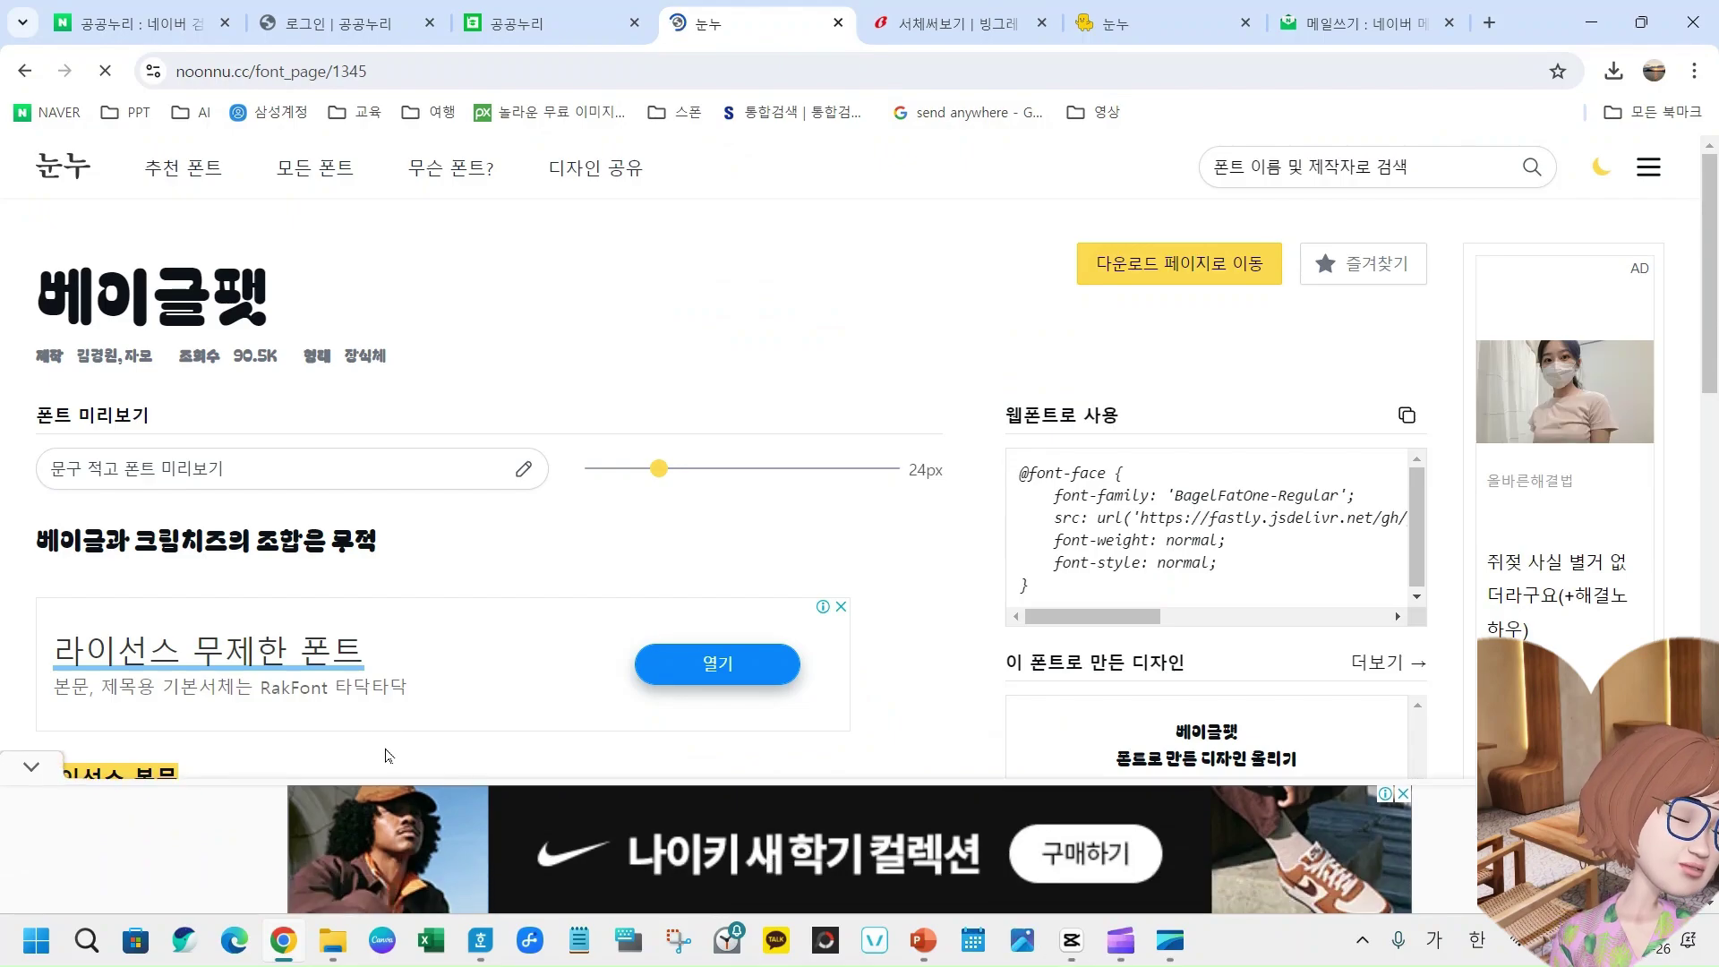
# - Read the 라이선스 본문 and 라이선스 요약표 of 베이글팻 down to the usage-scope note
pyautogui.scroll(-3, 524, 608)
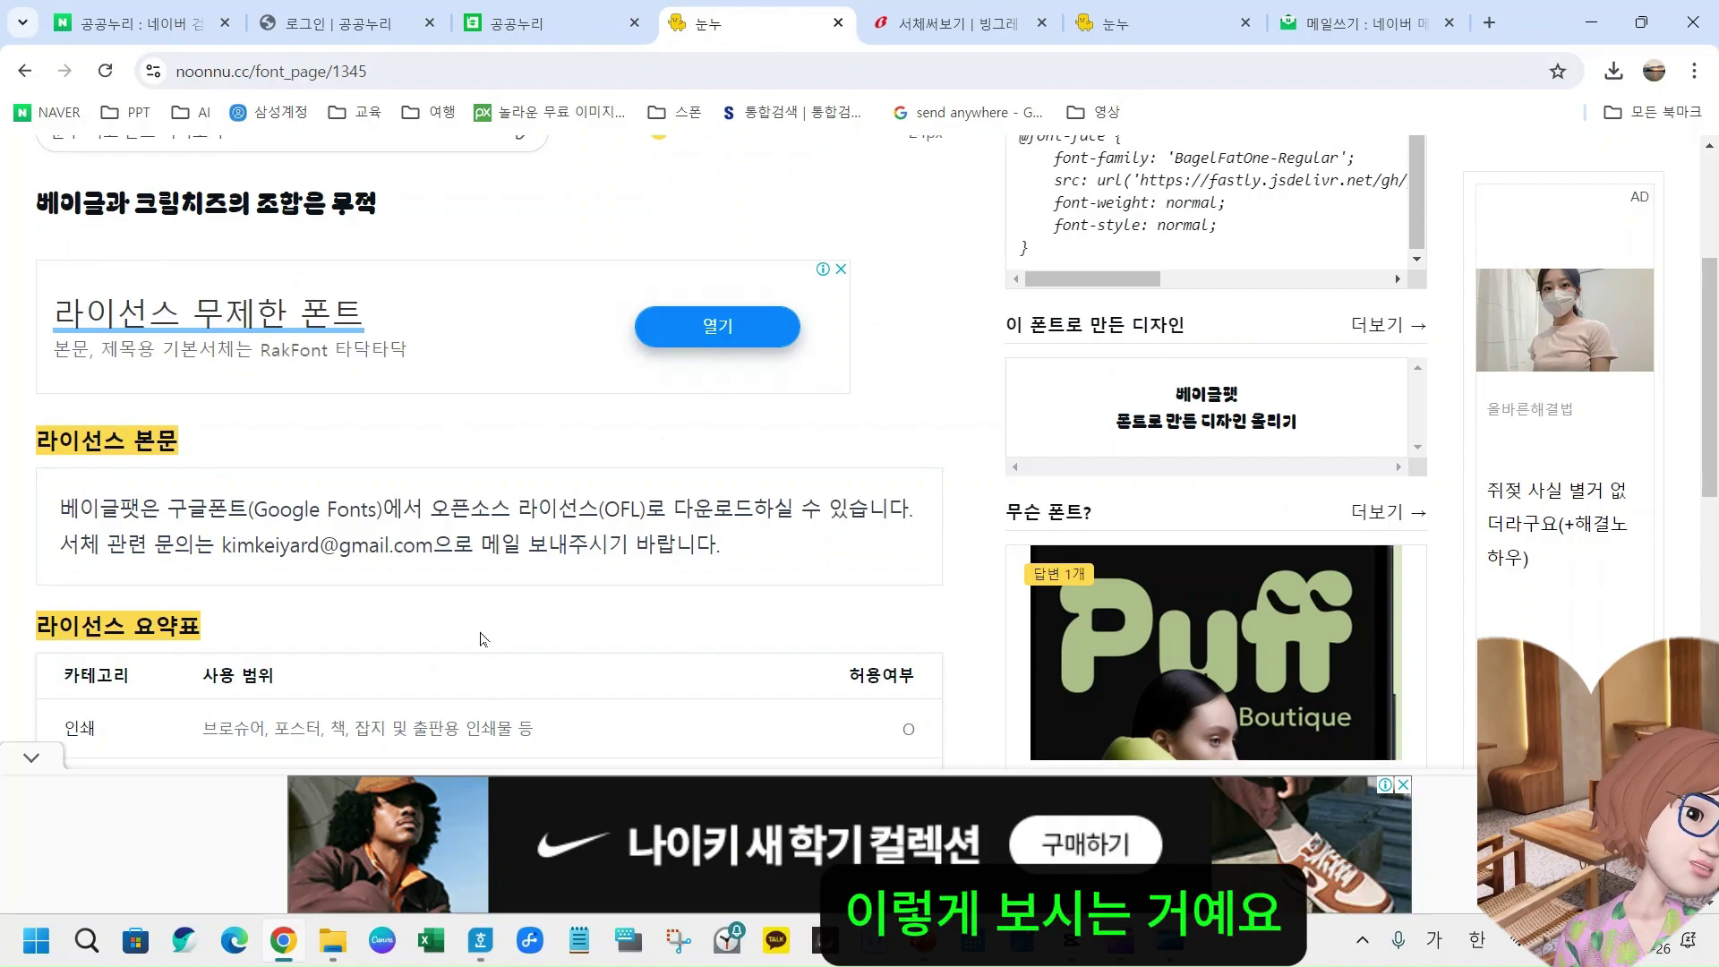
pyautogui.scroll(-1, 515, 563)
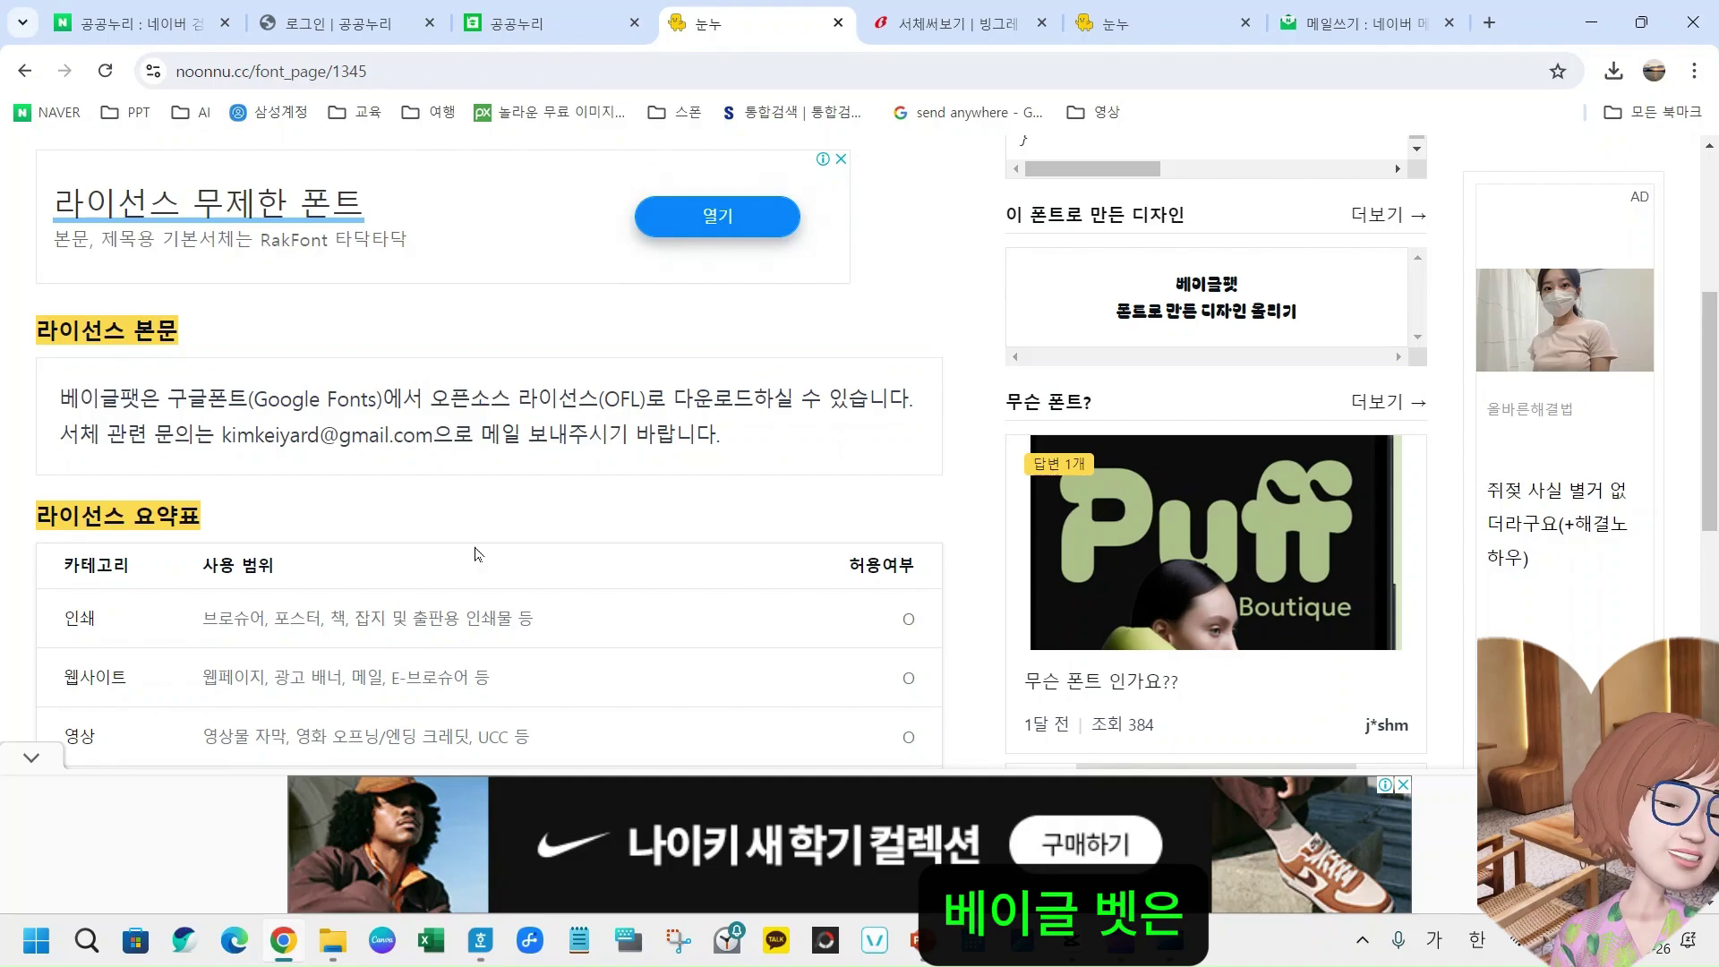
pyautogui.scroll(-3, 552, 544)
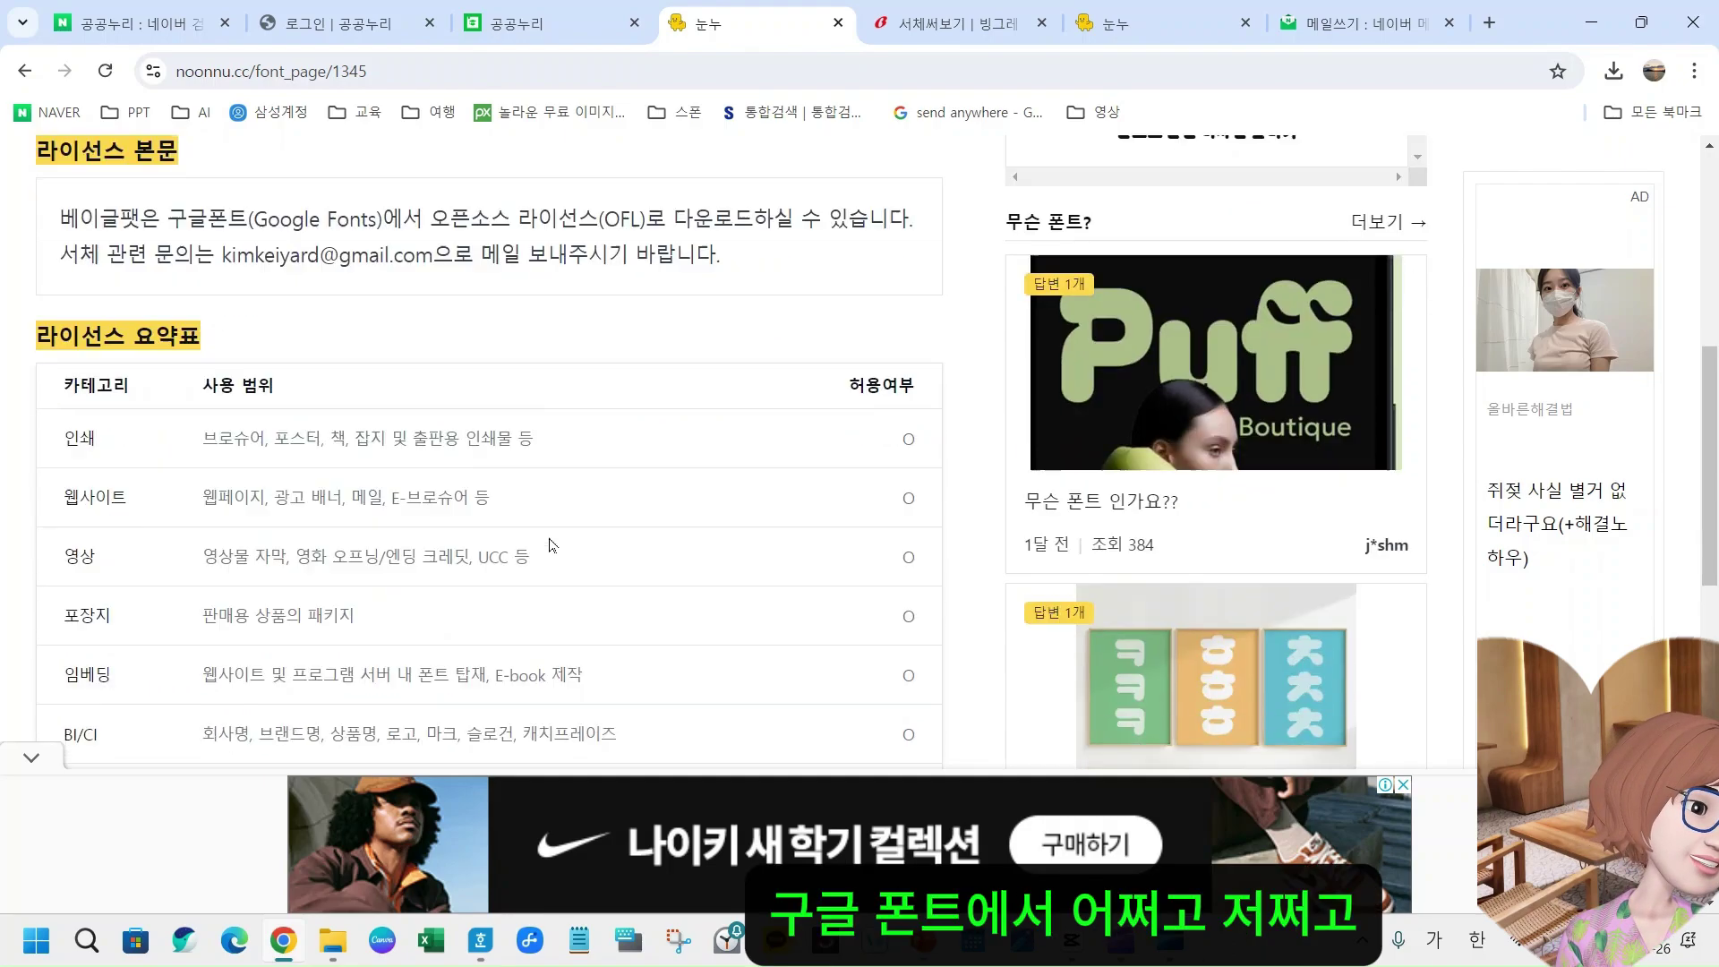
pyautogui.scroll(-2, 553, 545)
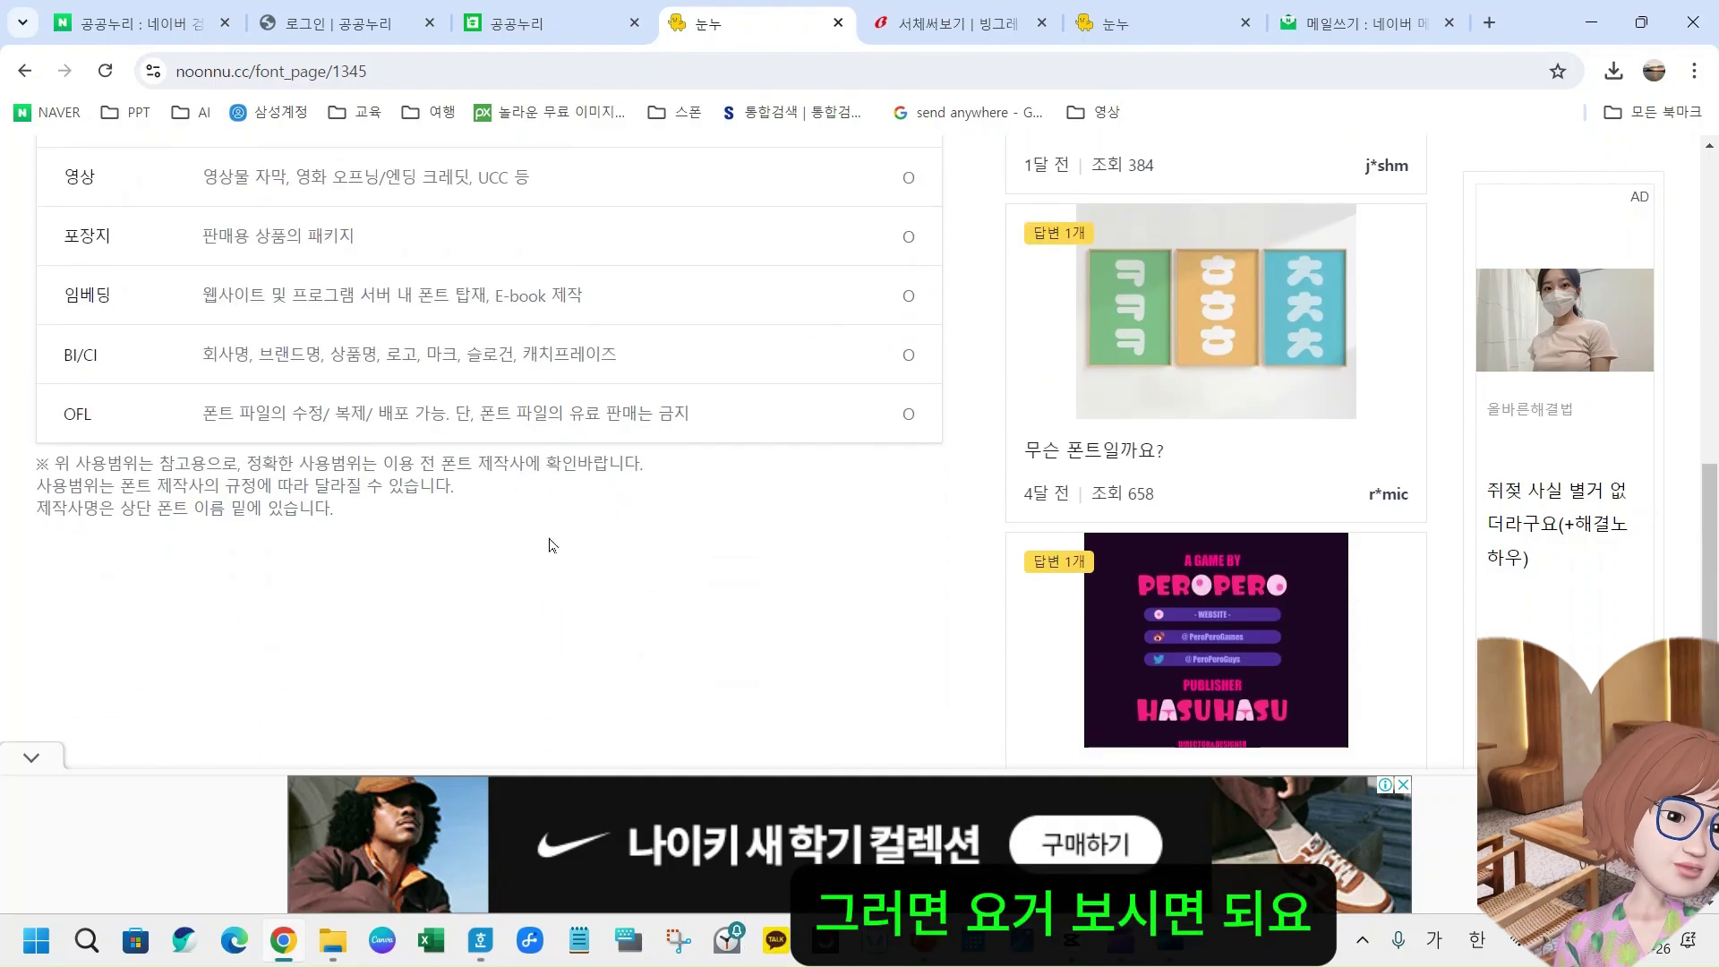
pyautogui.scroll(3, 366, 561)
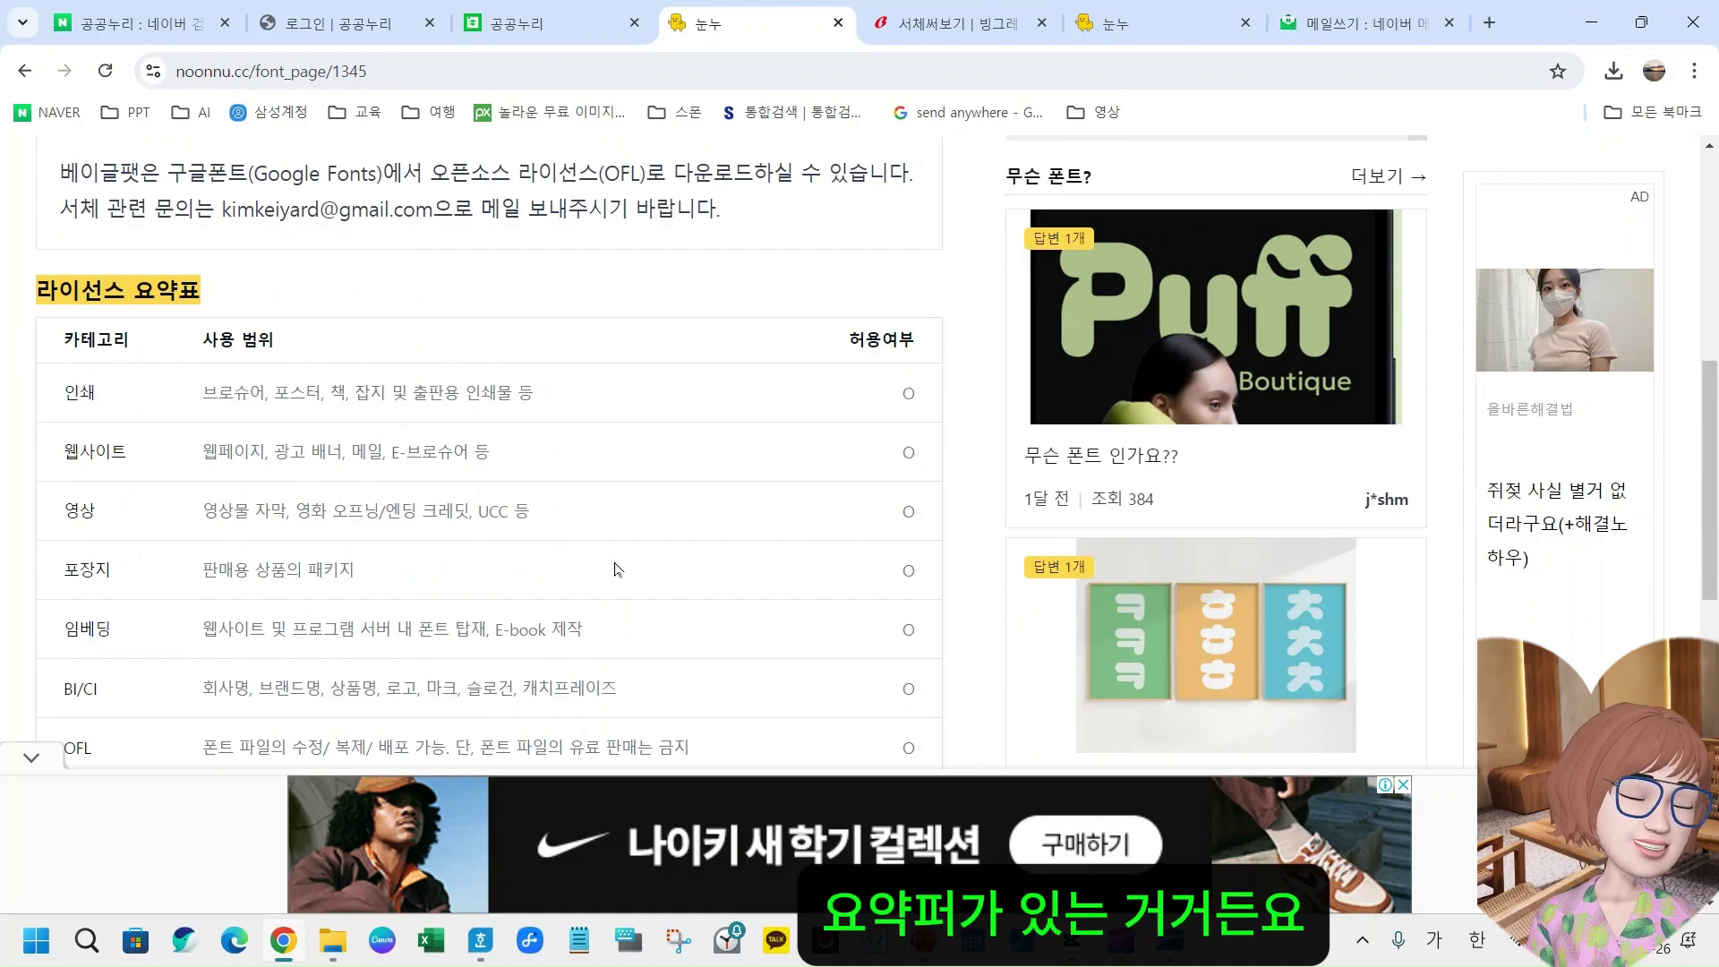
pyautogui.scroll(-2, 370, 546)
pyautogui.scroll(-3, 958, 637)
pyautogui.scroll(1, 522, 591)
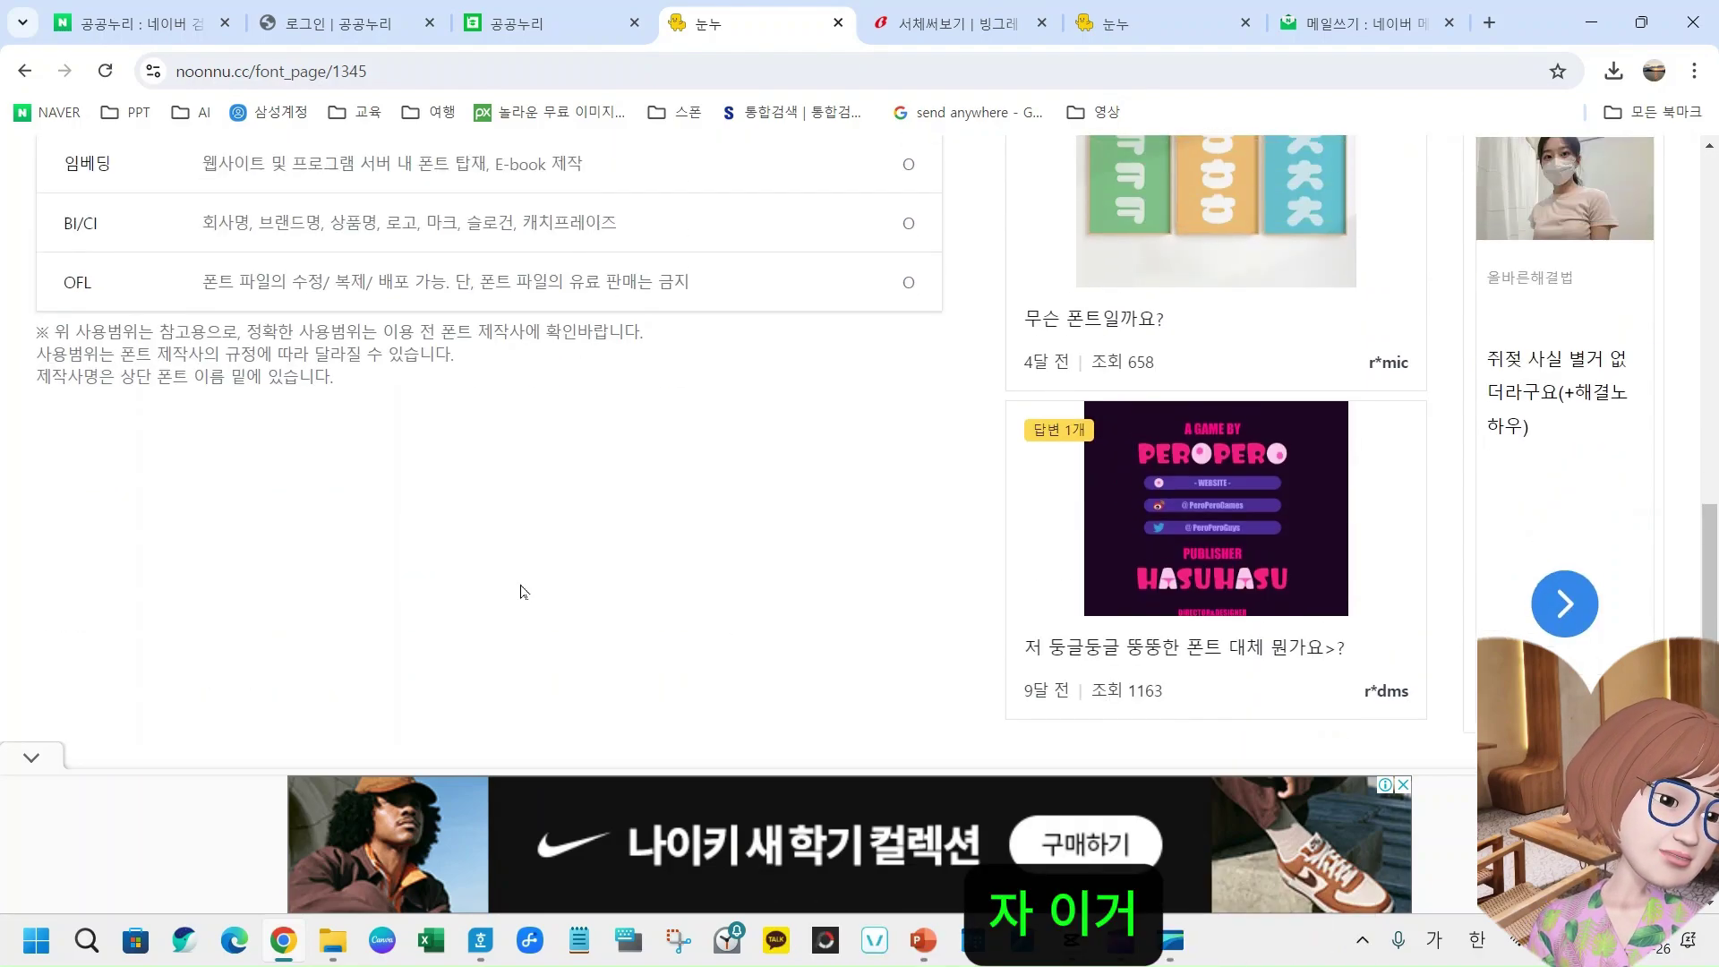
pyautogui.scroll(-3, 521, 591)
pyautogui.middleClick(520, 584)
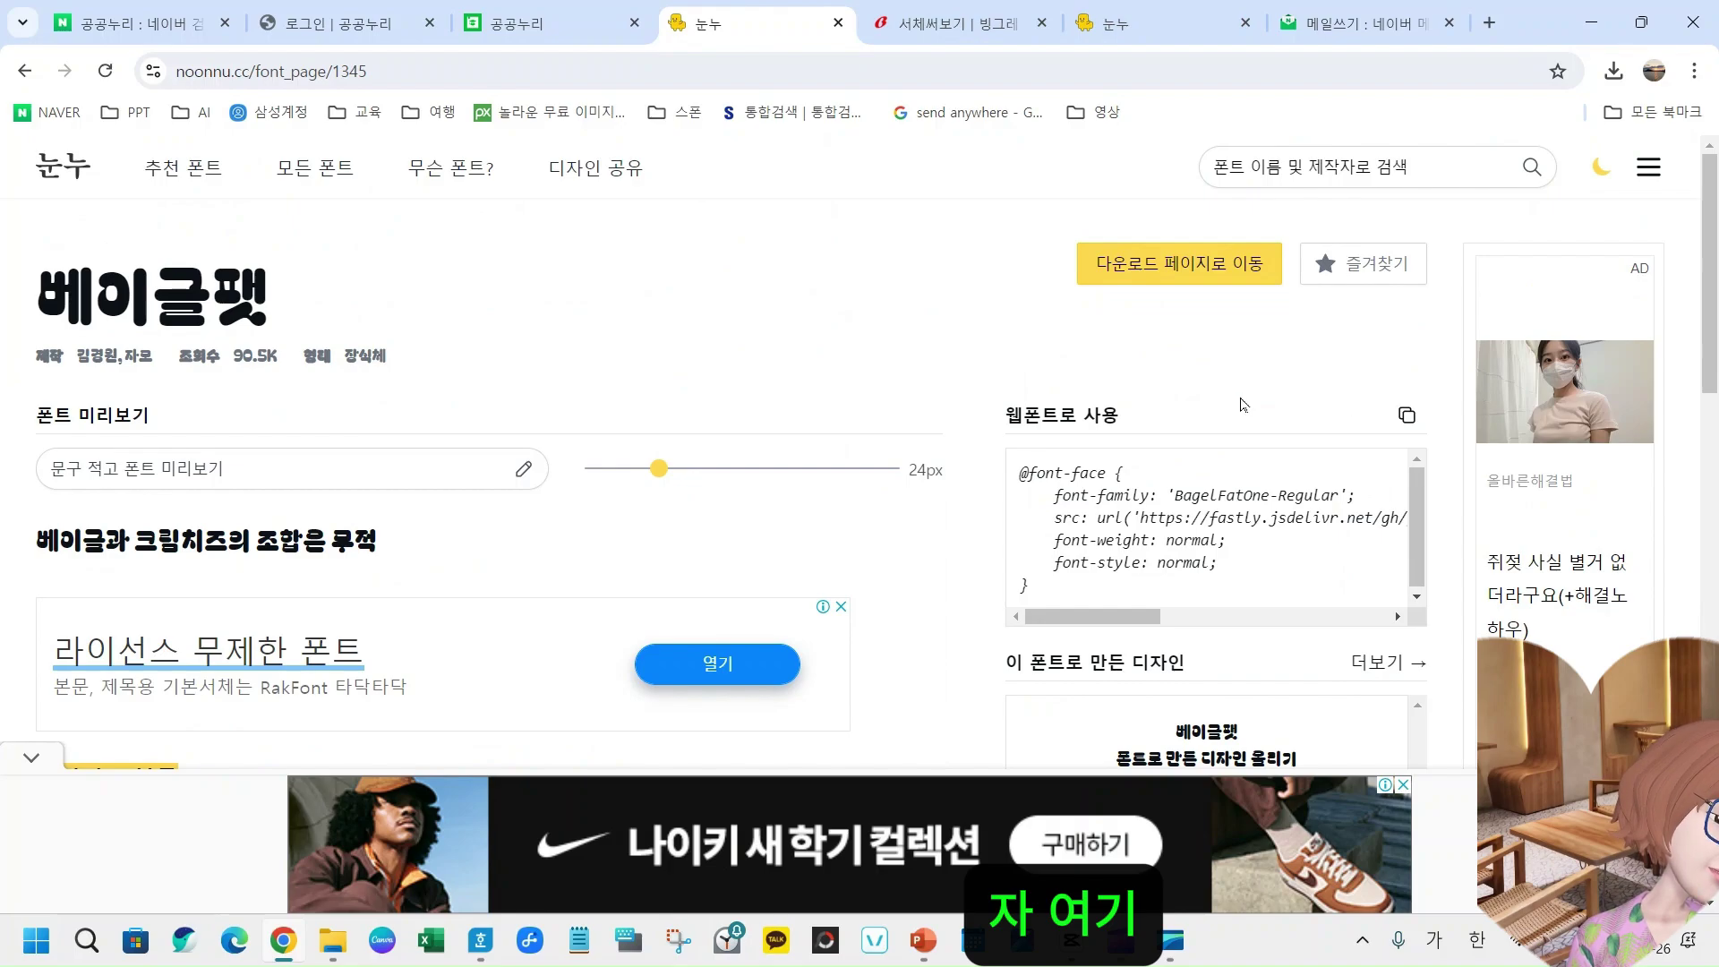
# - Open the download page of 베이글팻 on Google Fonts and look through the Bagel Fat One specimen to its end
pyautogui.click(1236, 274)
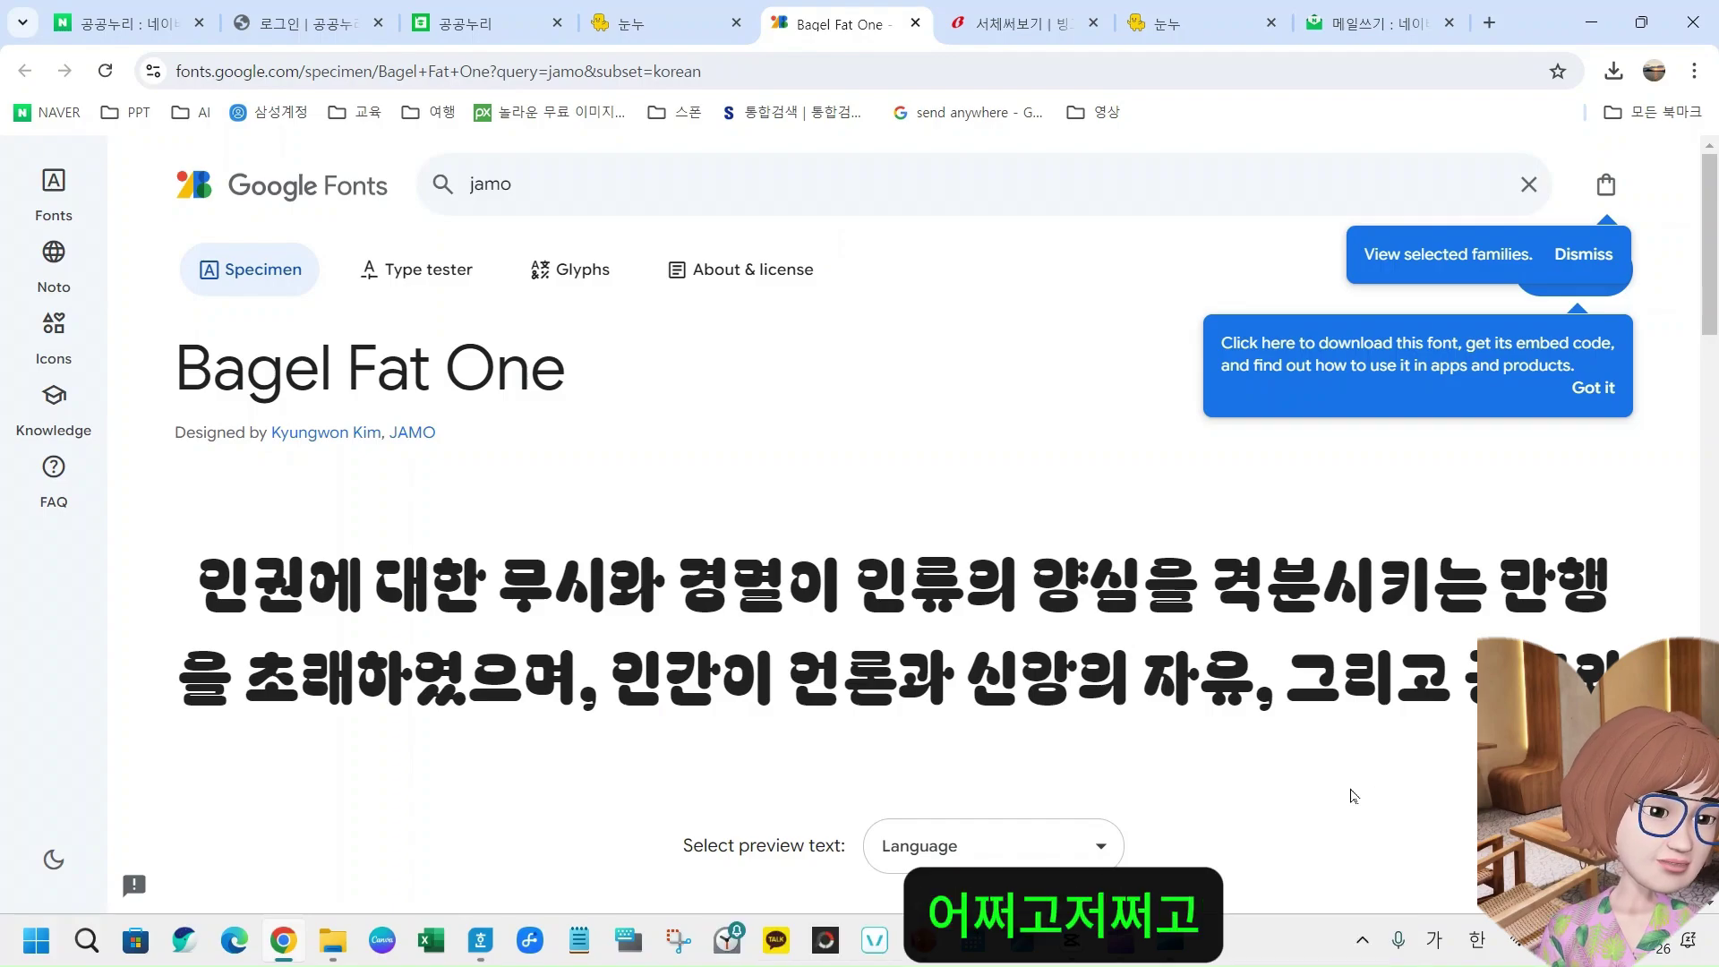
pyautogui.scroll(-4, 1350, 794)
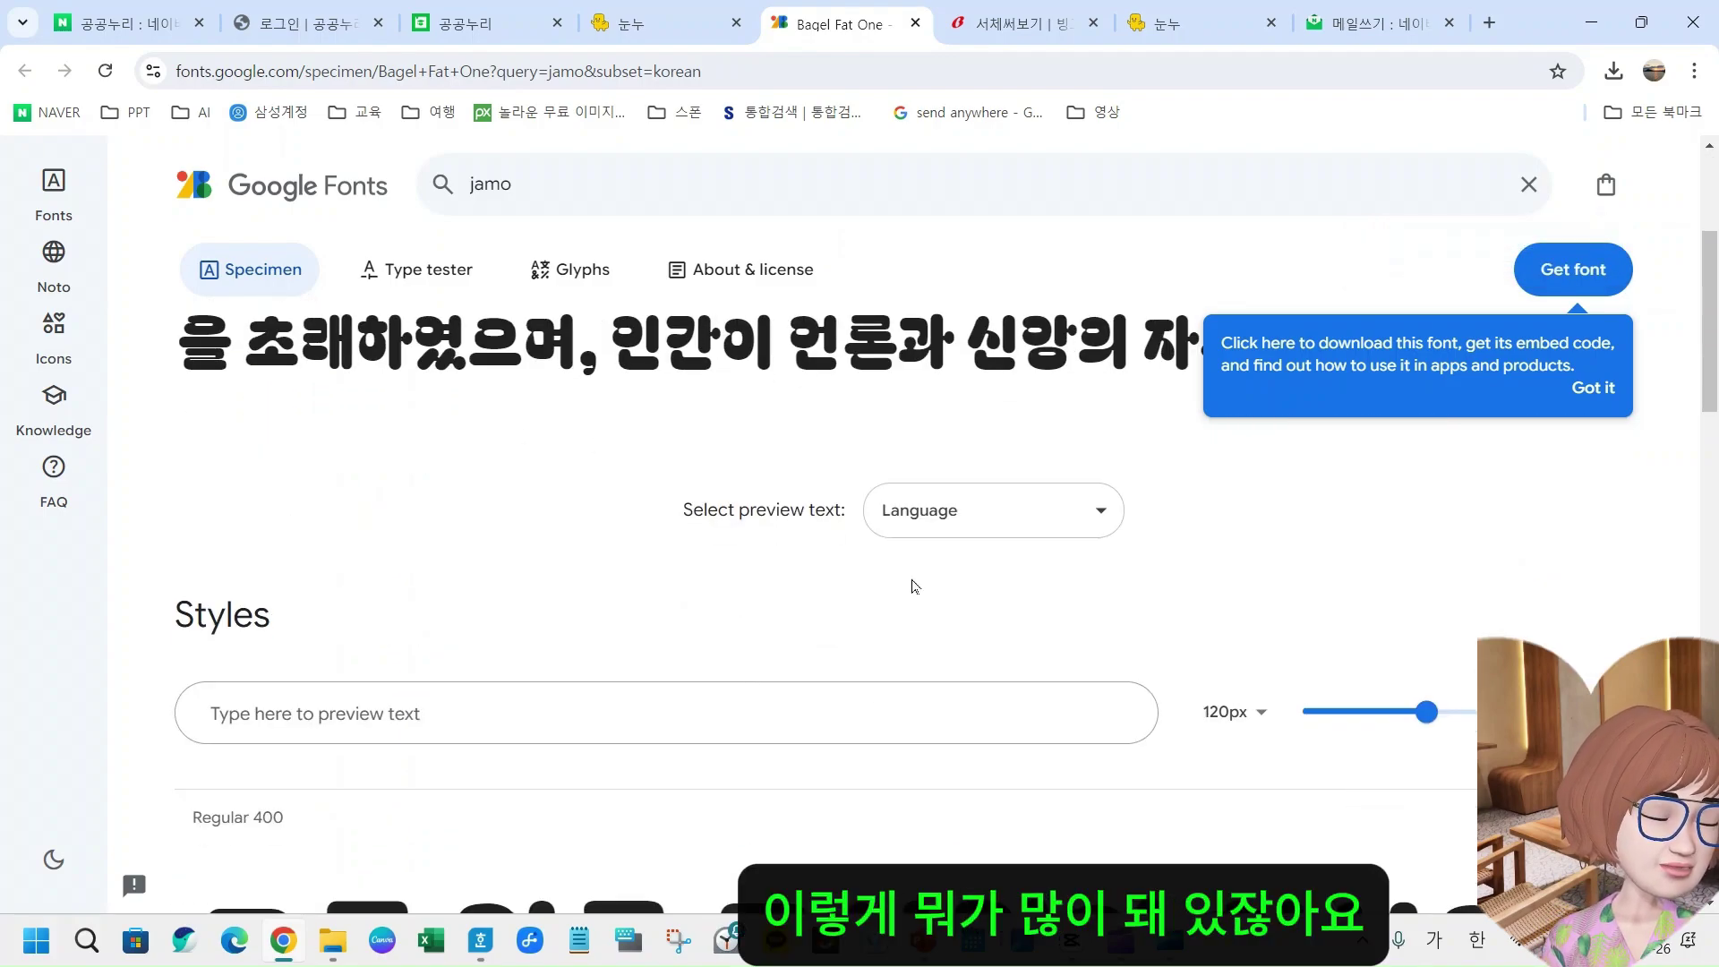
pyautogui.scroll(-4, 1084, 582)
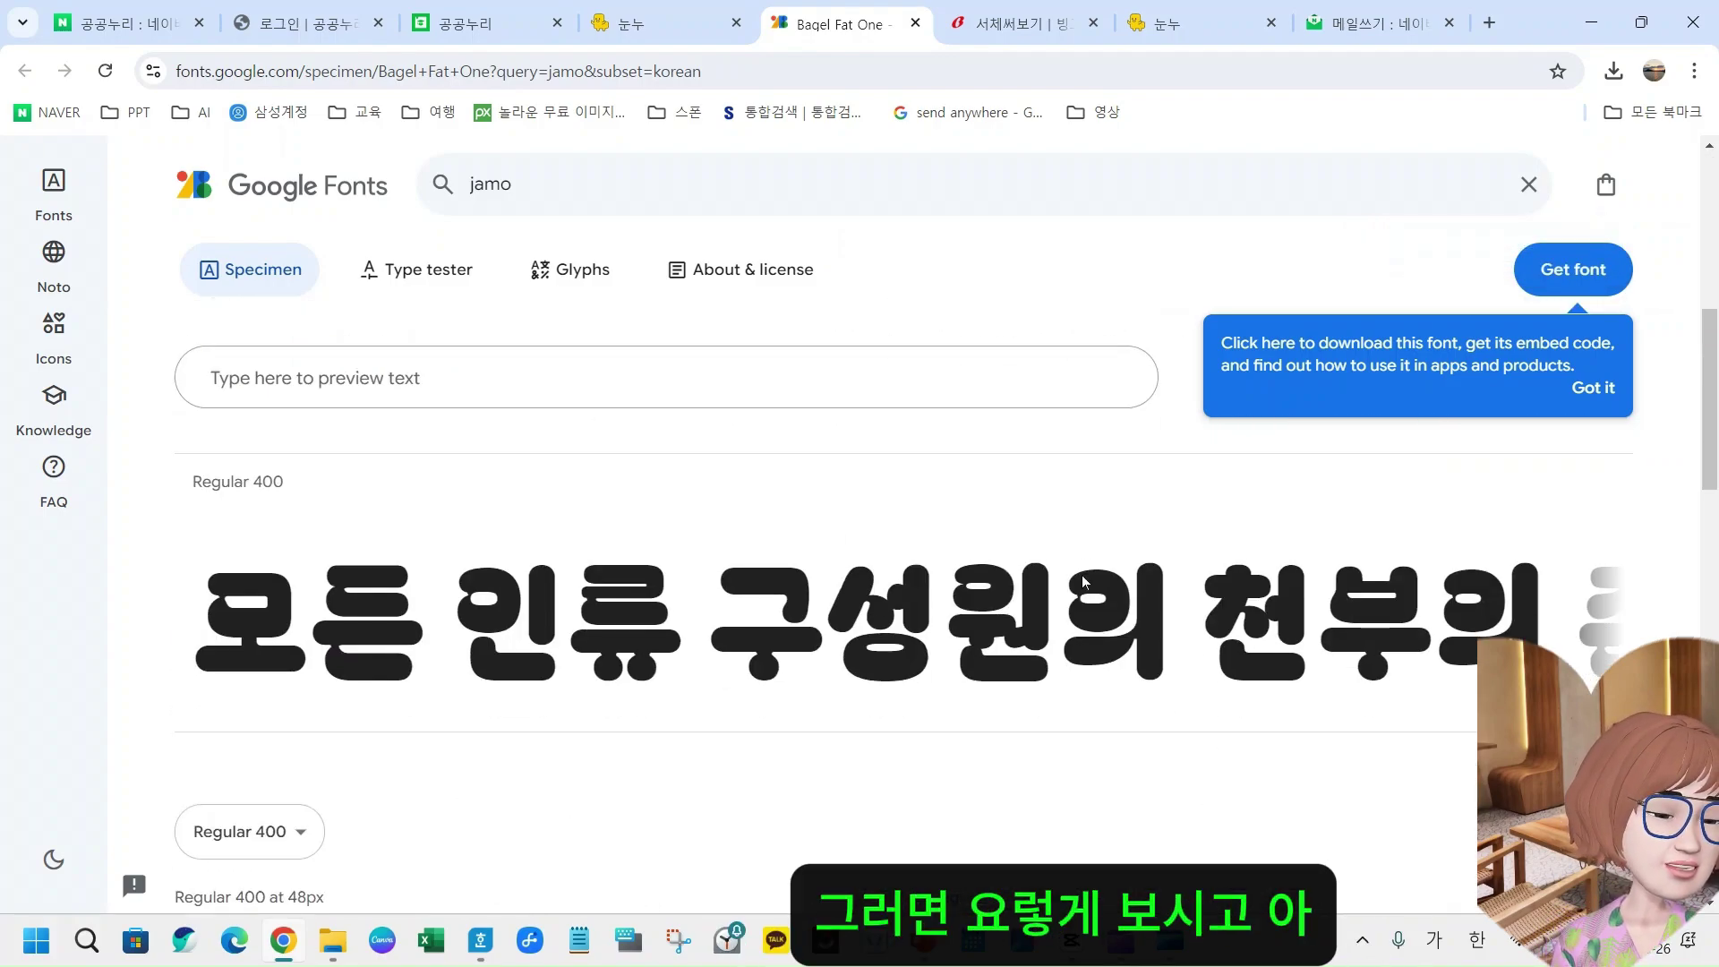
pyautogui.scroll(-5, 1056, 578)
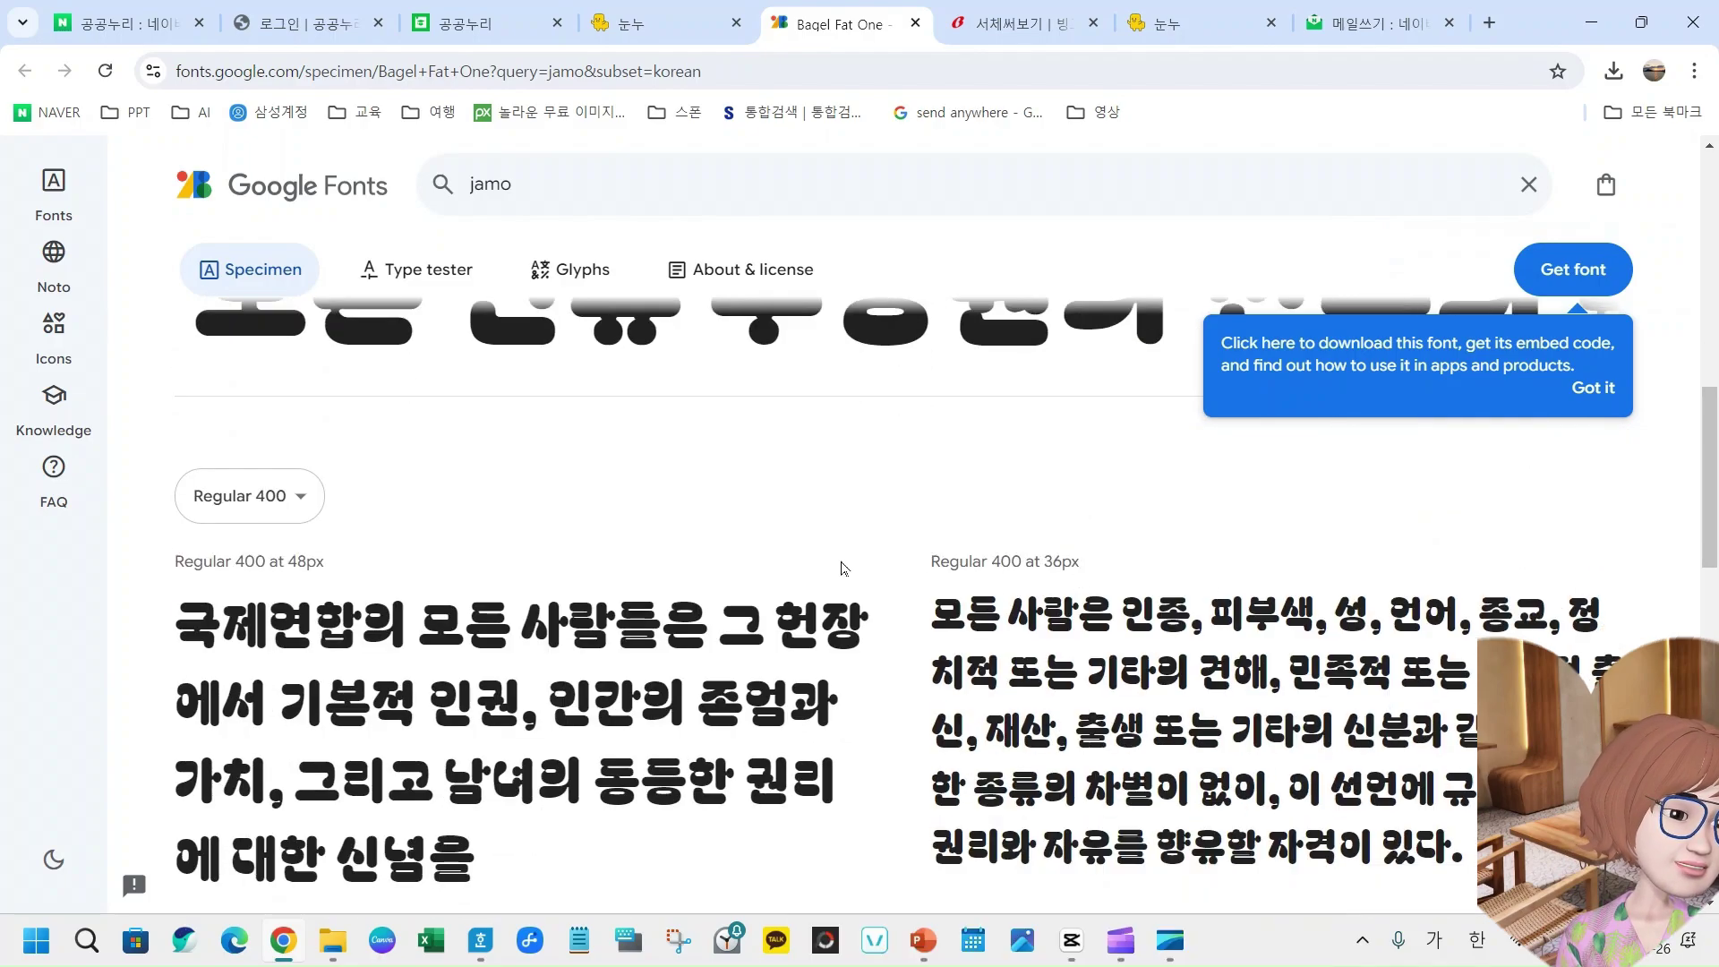
pyautogui.scroll(-6, 843, 567)
pyautogui.scroll(-5, 846, 559)
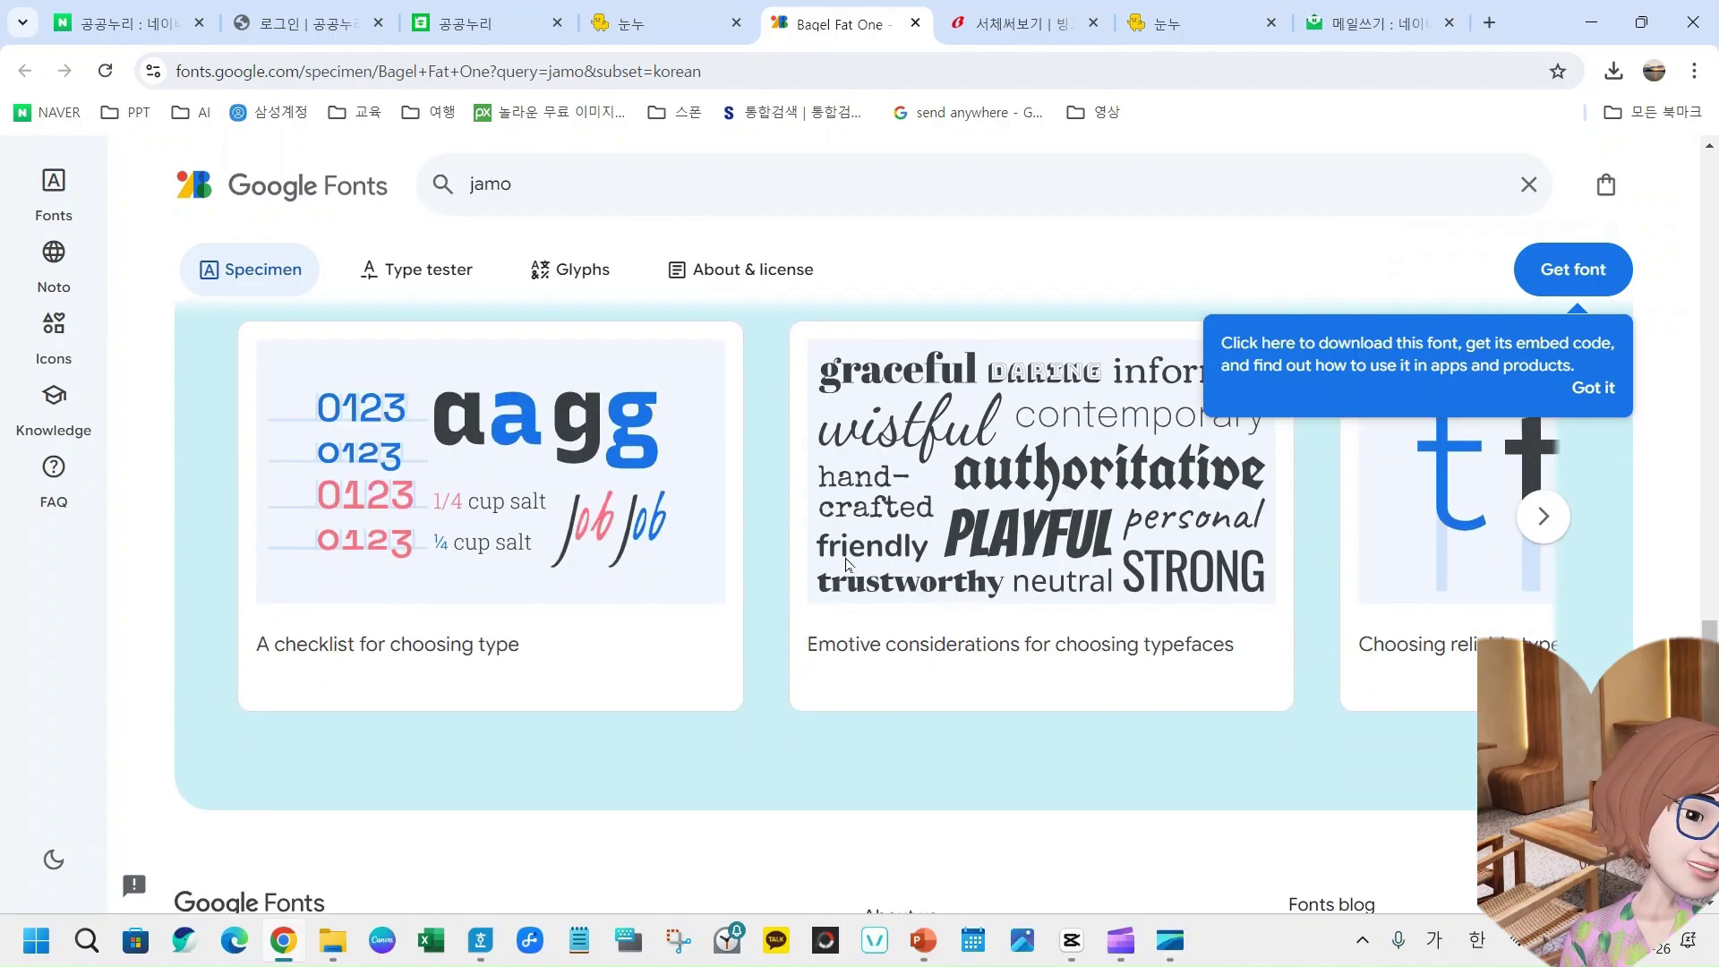
pyautogui.scroll(-4, 817, 644)
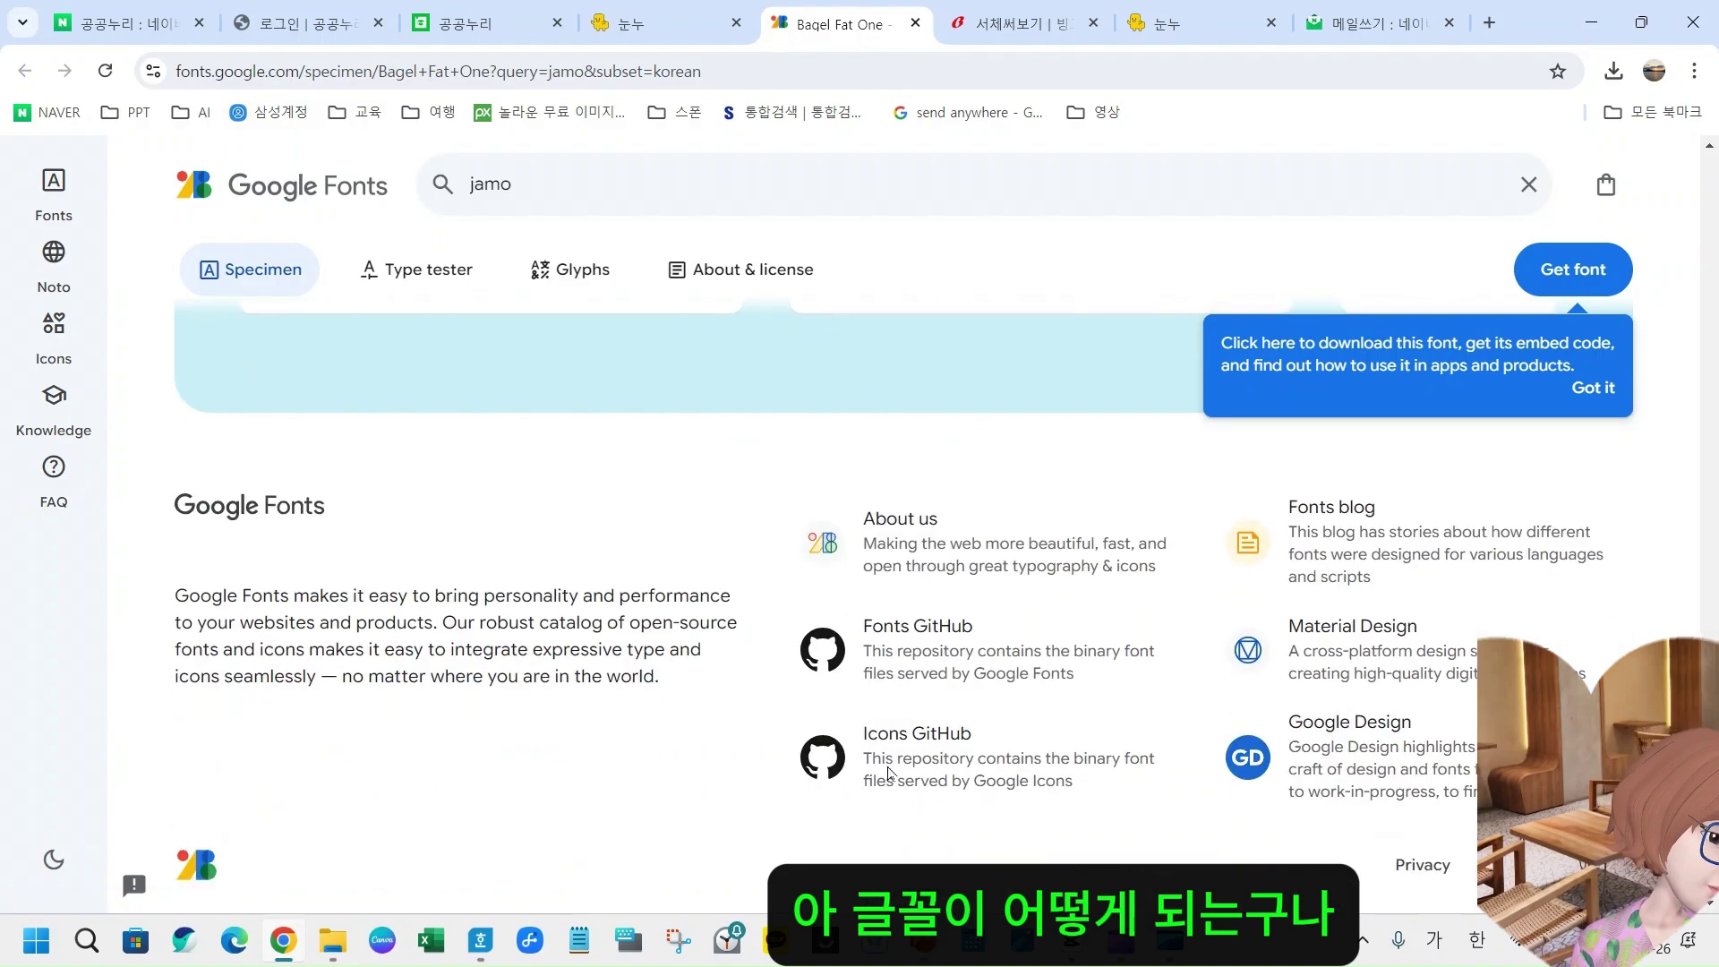
# - Check the preview-text language choices for Bagel Fat One without changing the language
pyautogui.scroll(15, 614, 725)
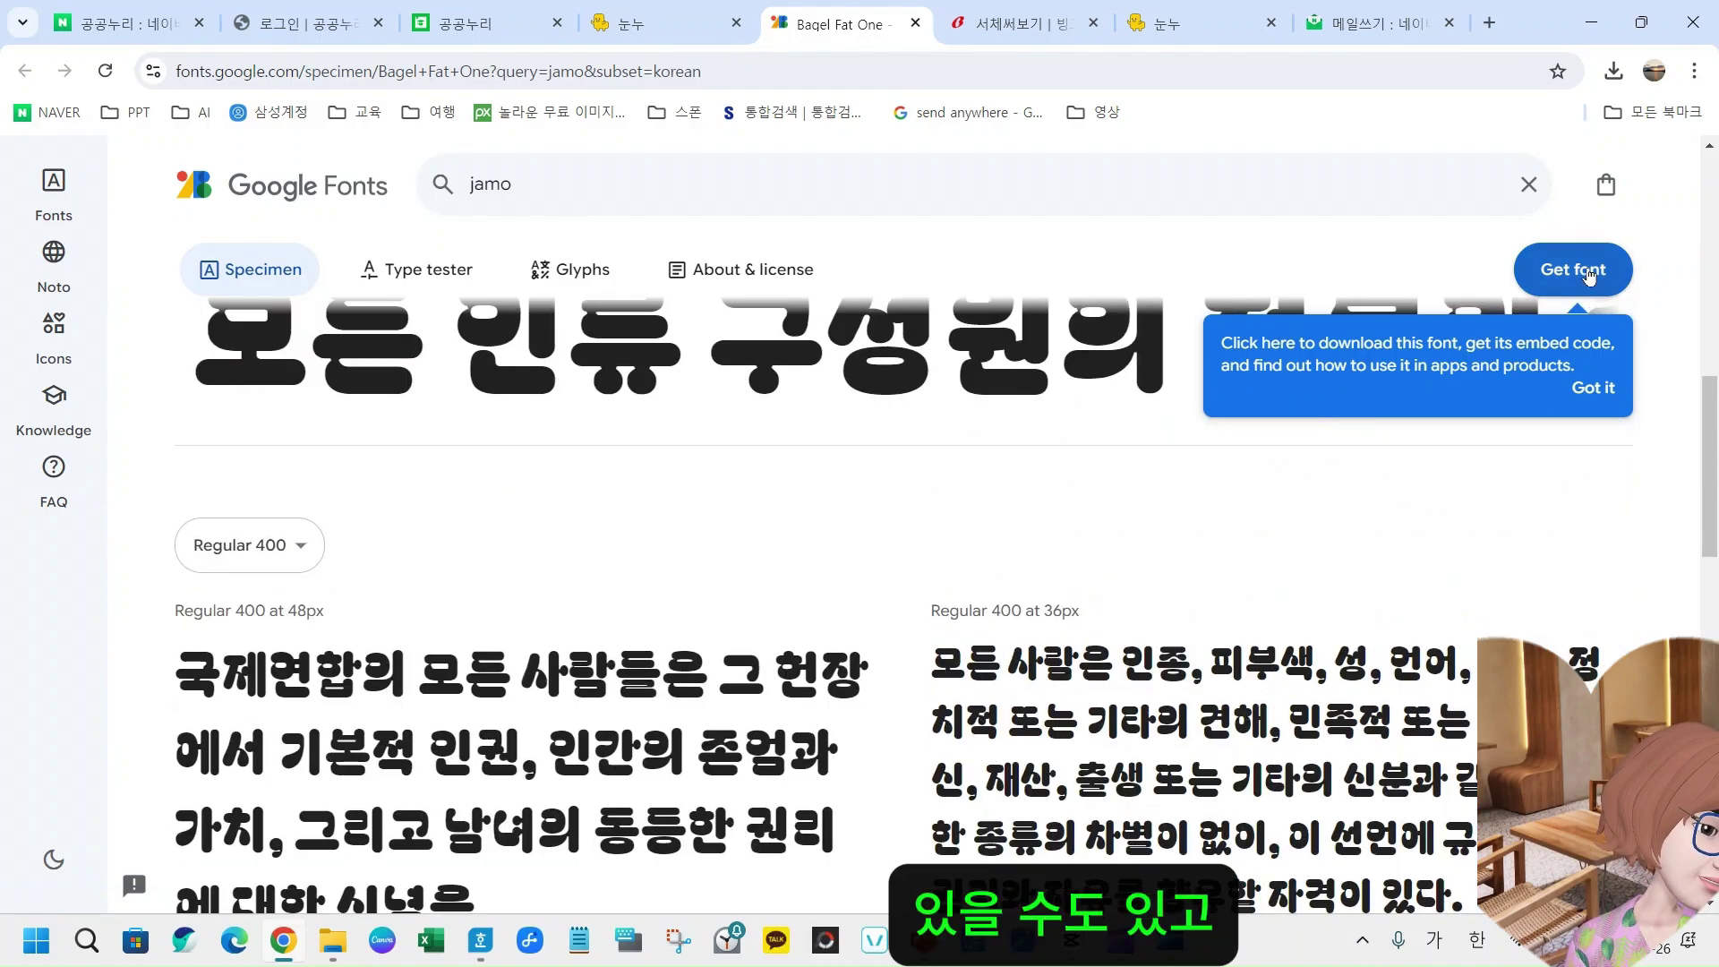
pyautogui.scroll(10, 1059, 512)
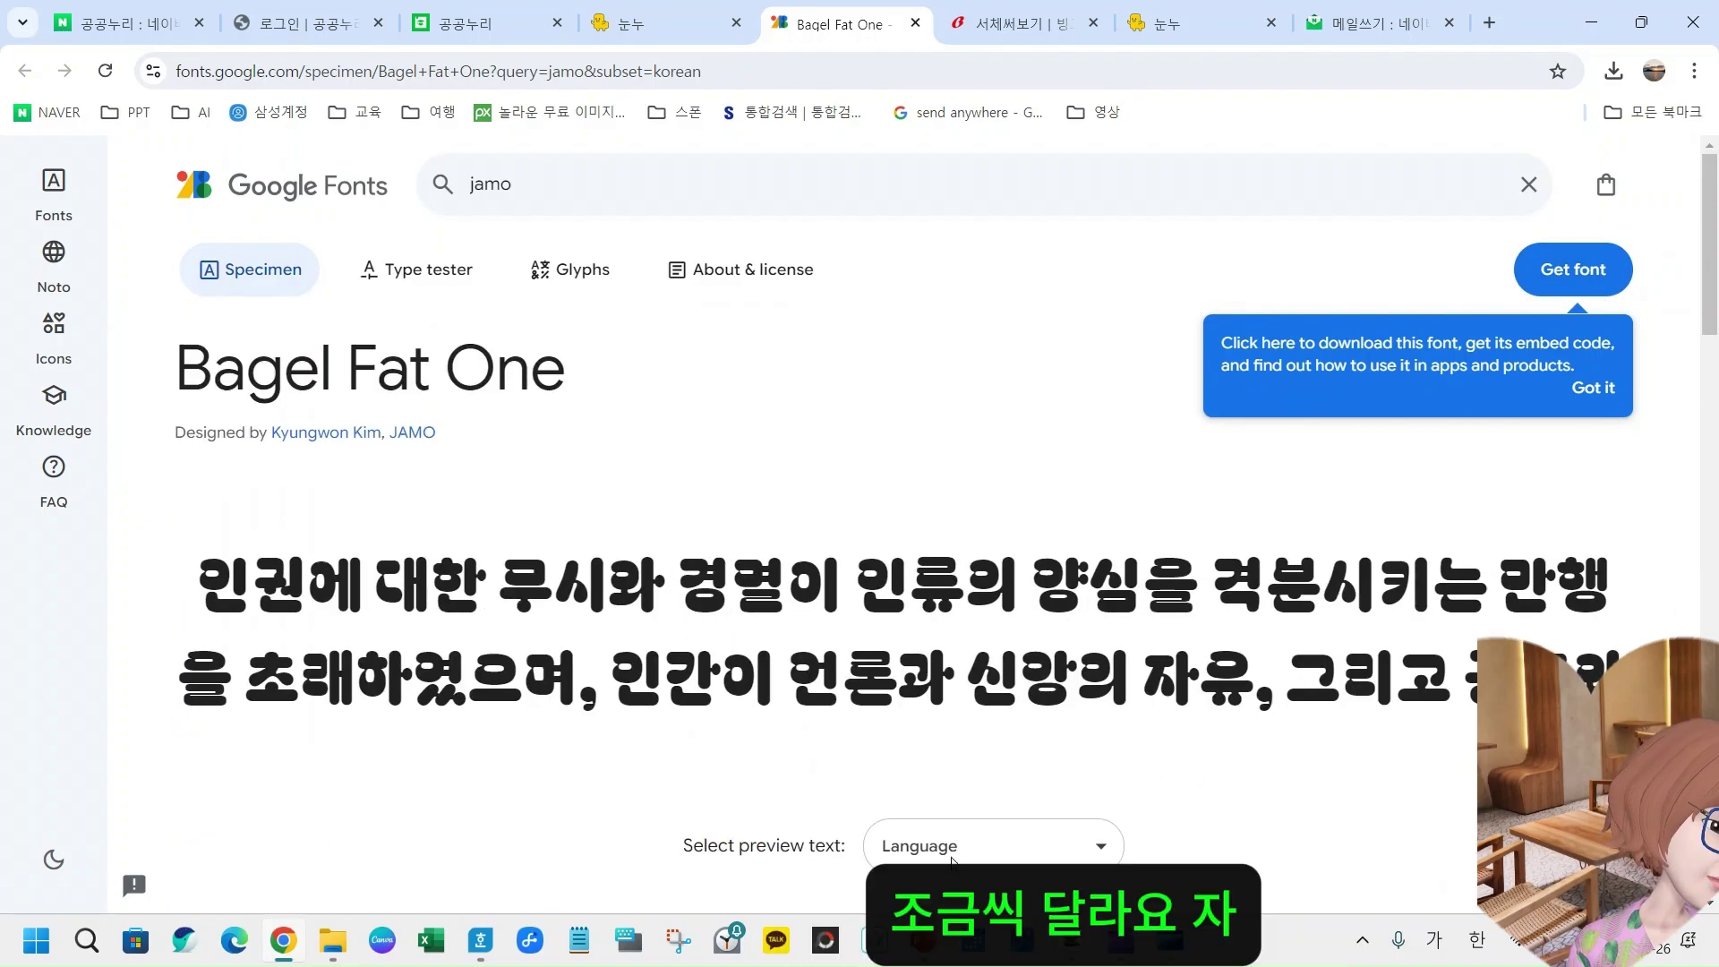
pyautogui.click(1102, 847)
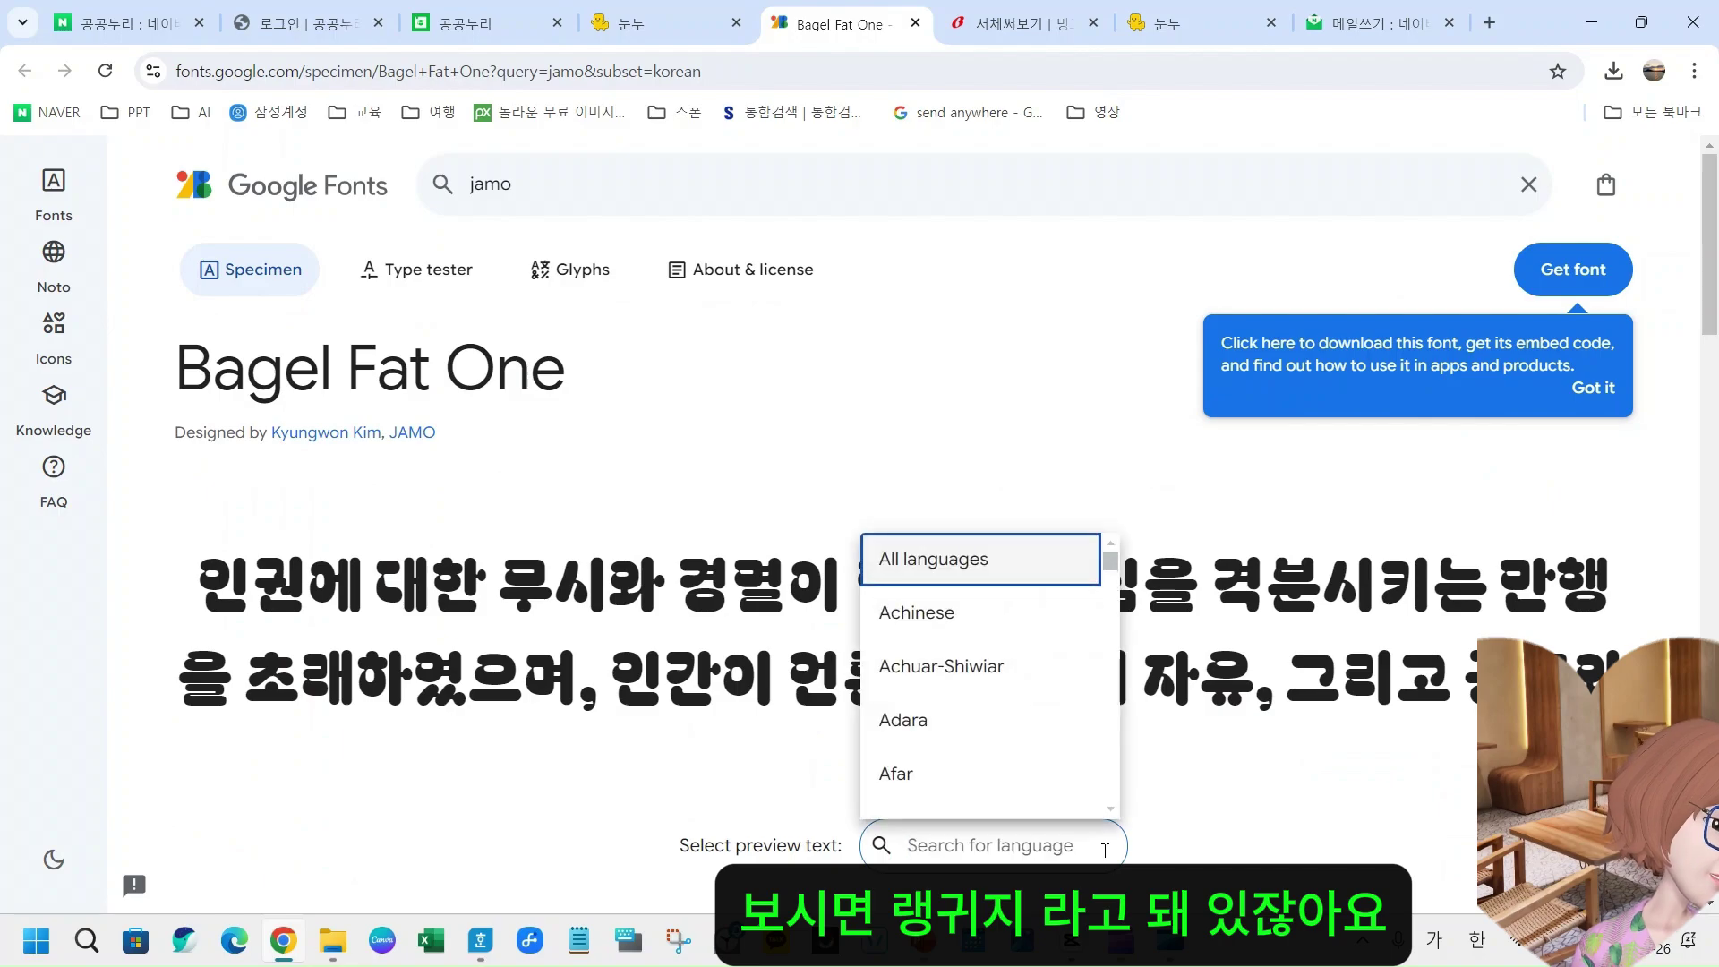
pyautogui.click(1260, 855)
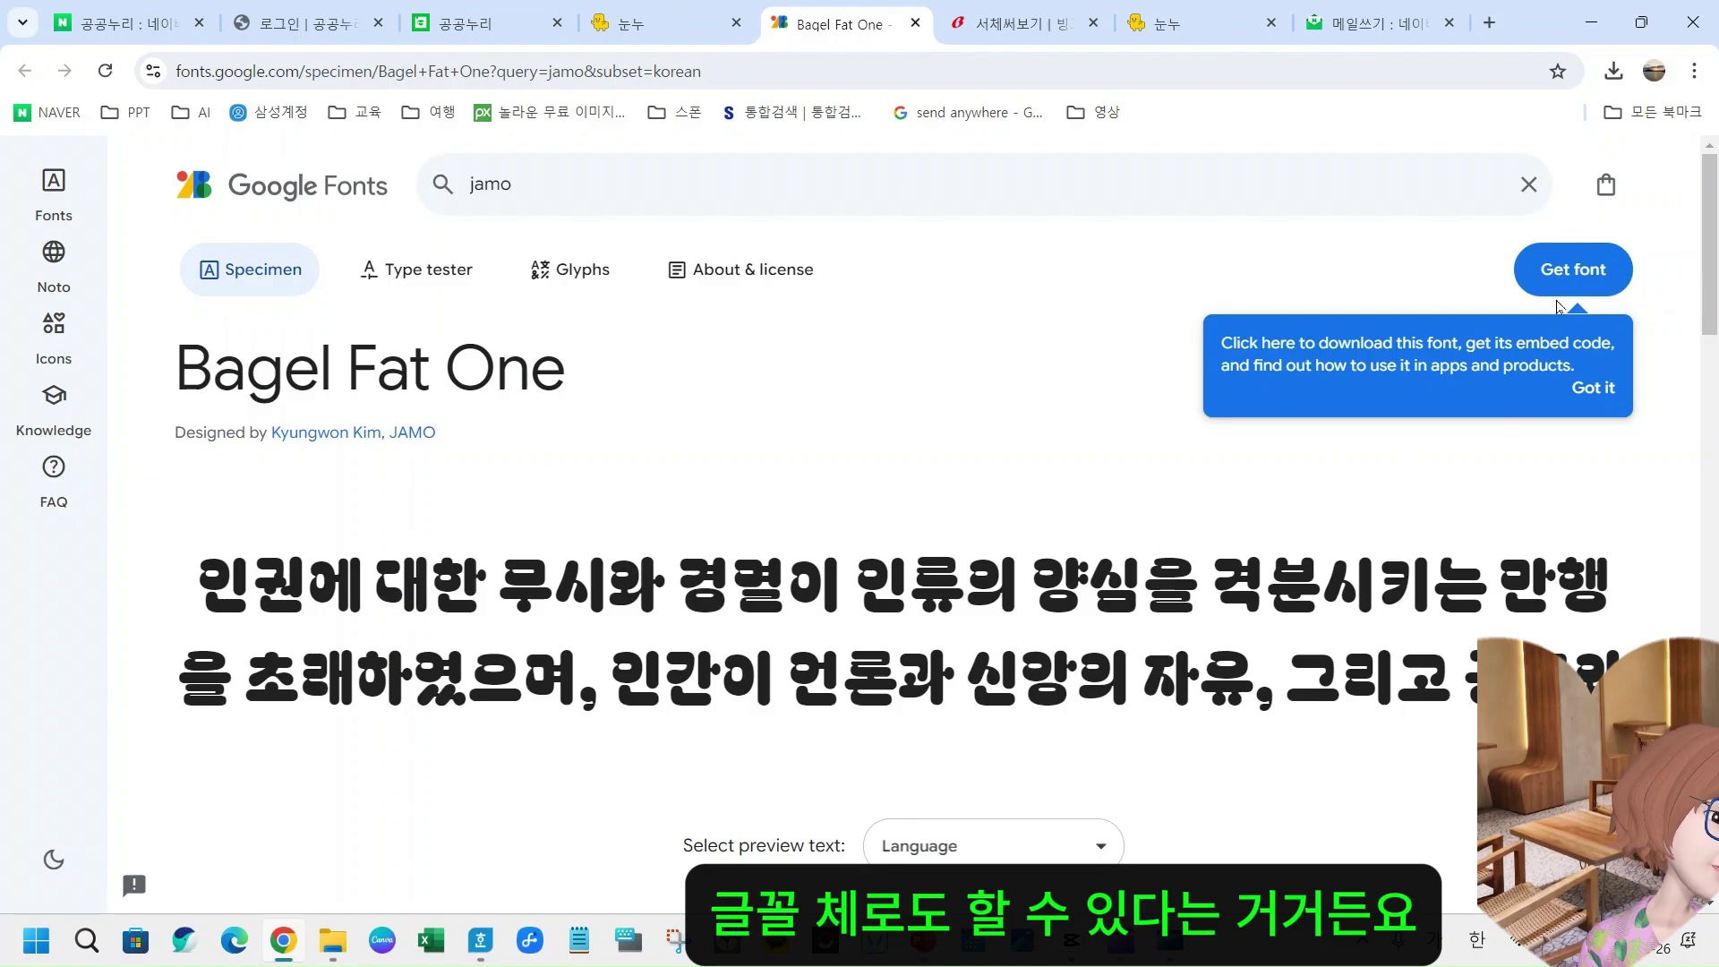
# - Add Bagel Fat One to the font selection and look over the download options on the selection page
pyautogui.click(1114, 853)
pyautogui.click(1278, 854)
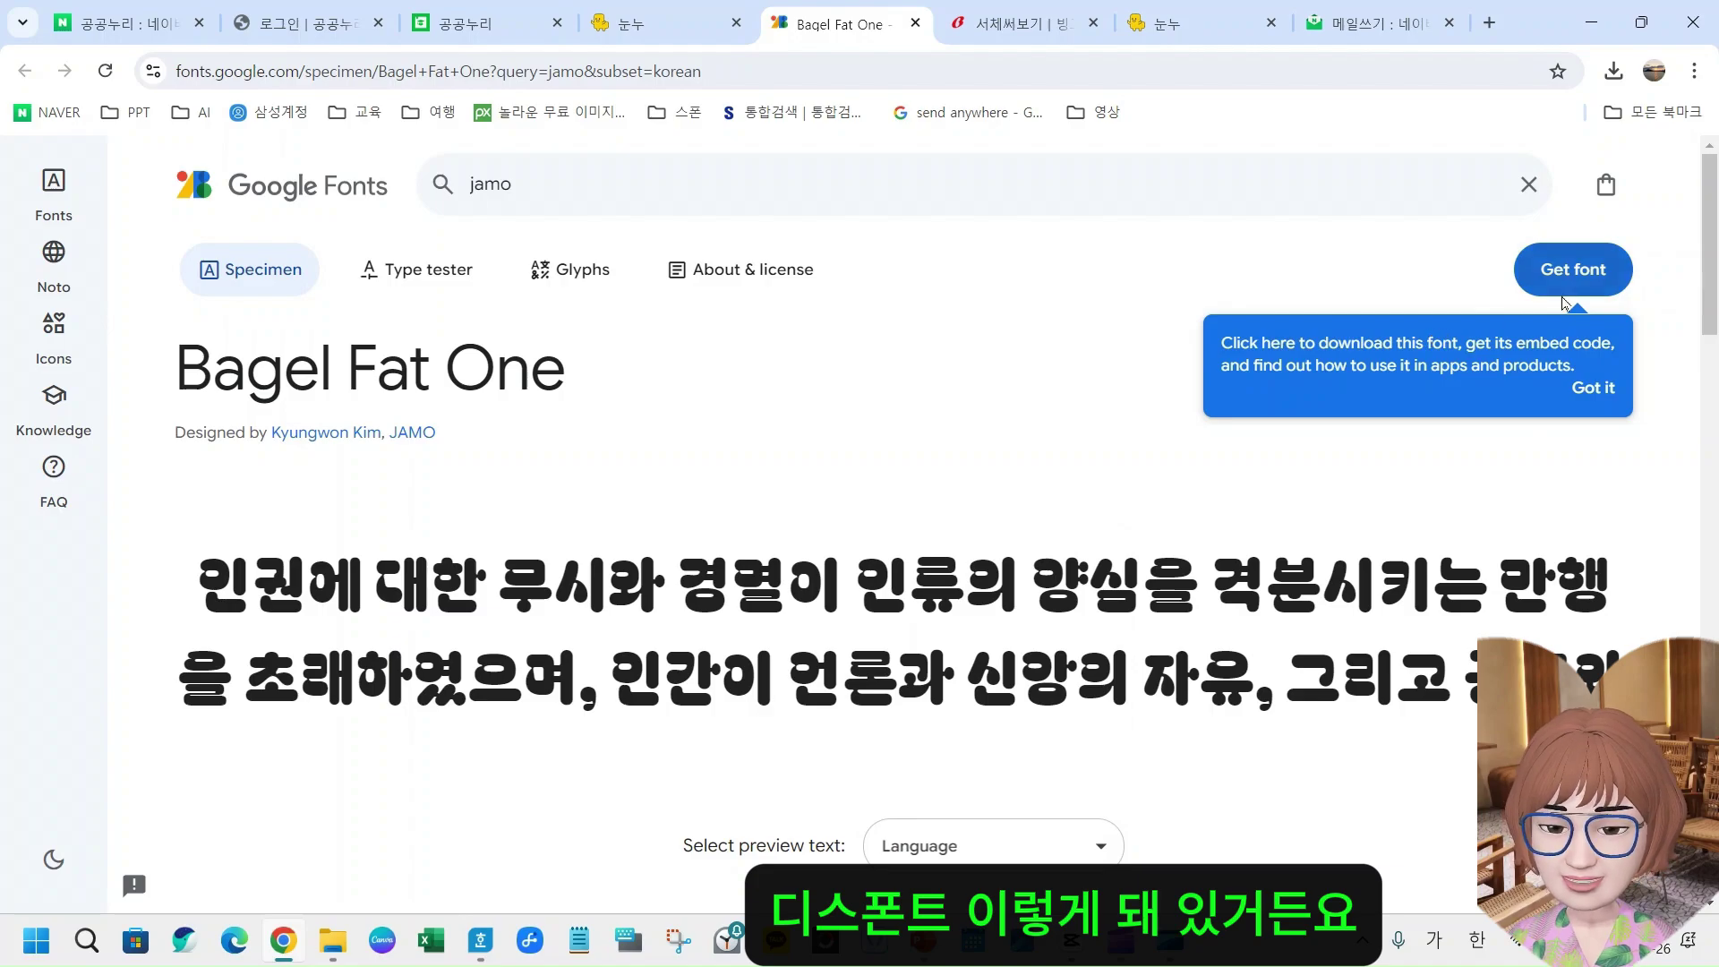
pyautogui.click(1578, 270)
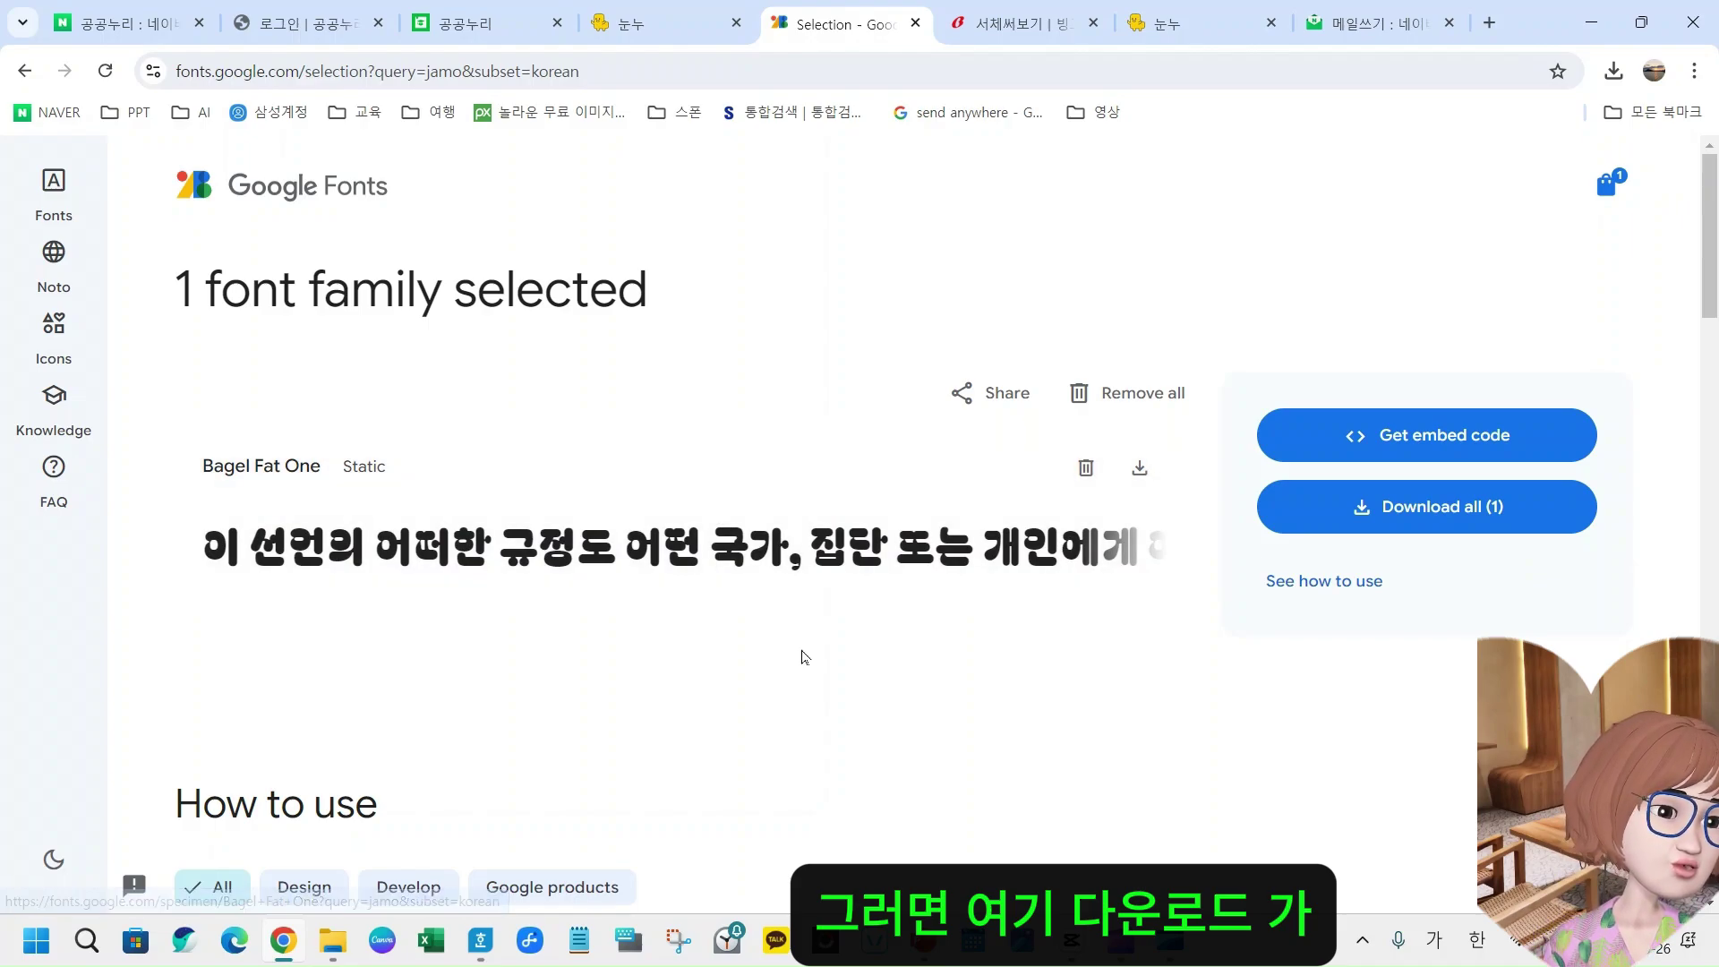
pyautogui.scroll(-1, 806, 654)
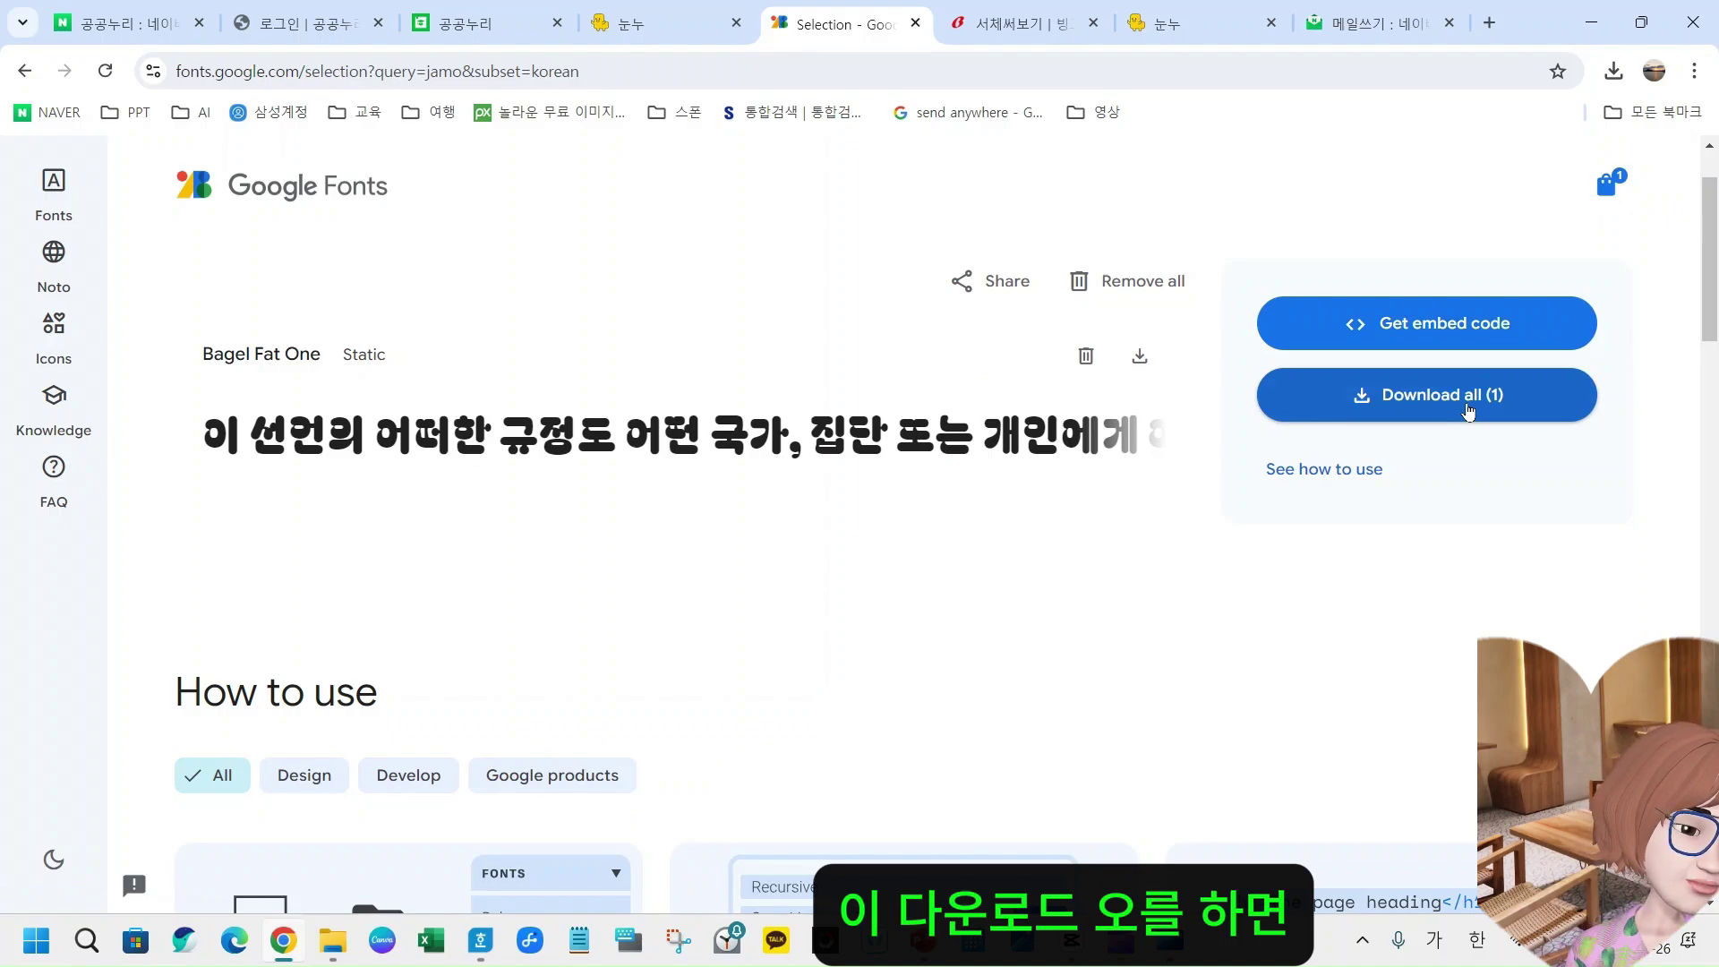
pyautogui.scroll(-3, 1466, 411)
pyautogui.scroll(4, 1146, 483)
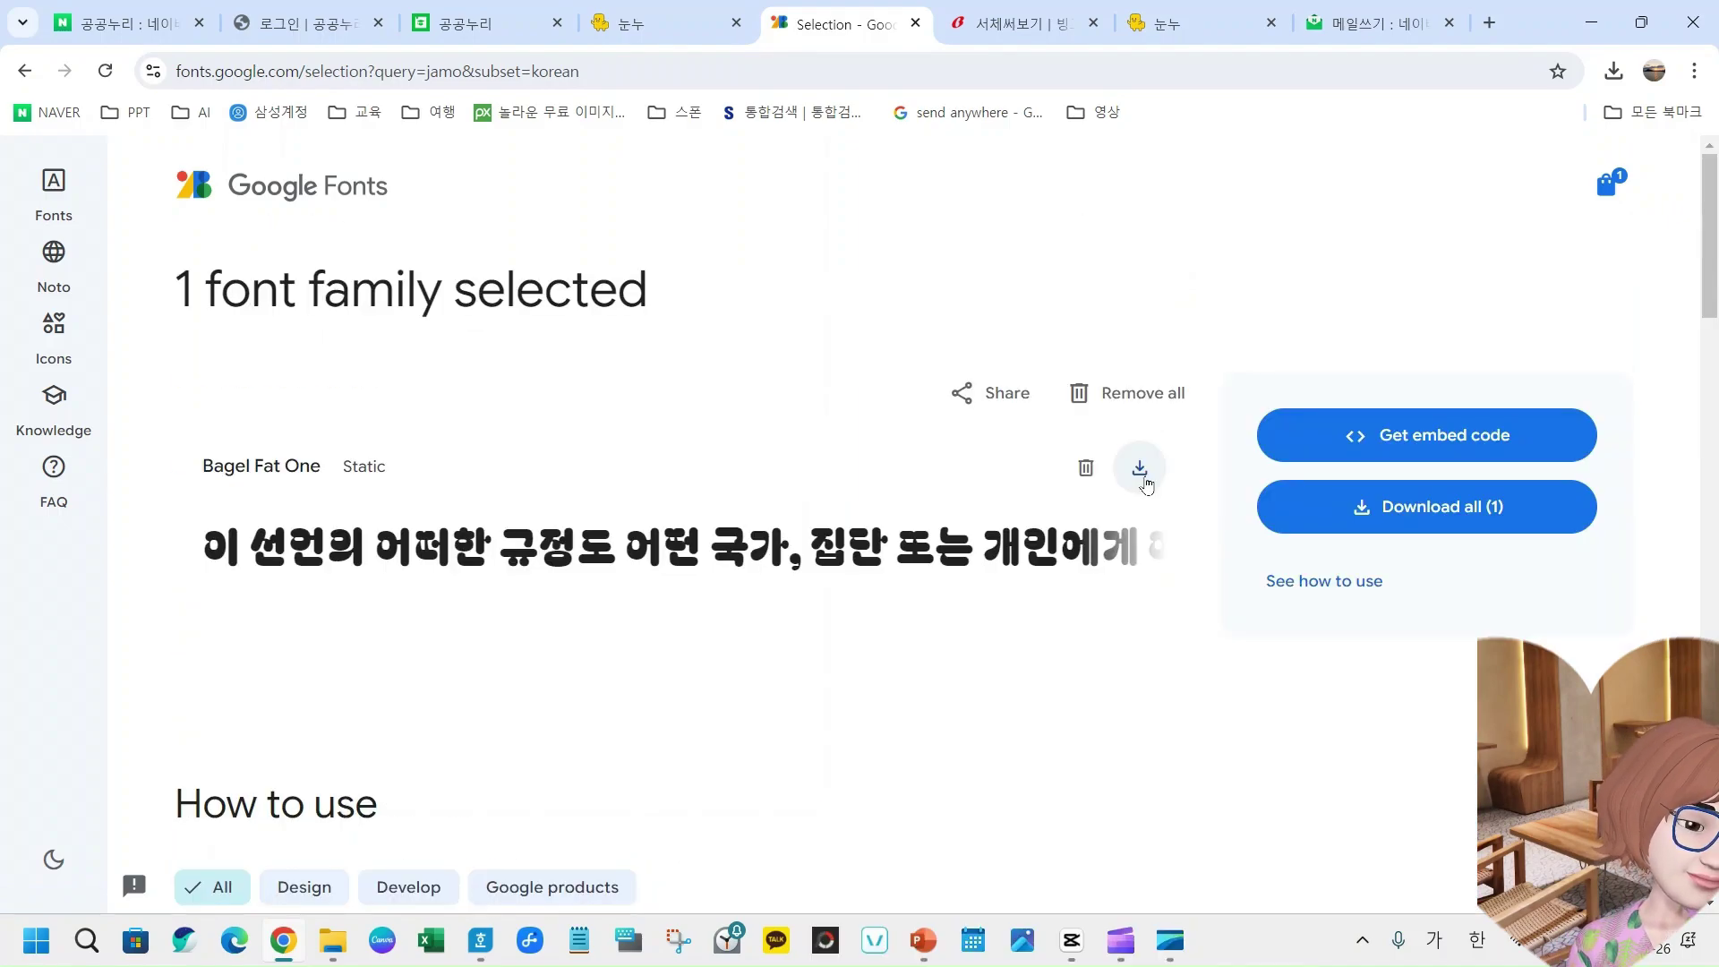
pyautogui.moveTo(1110, 429)
pyautogui.mouseDown()
pyautogui.moveTo(1139, 489)
pyautogui.moveTo(1184, 522)
pyautogui.mouseUp()
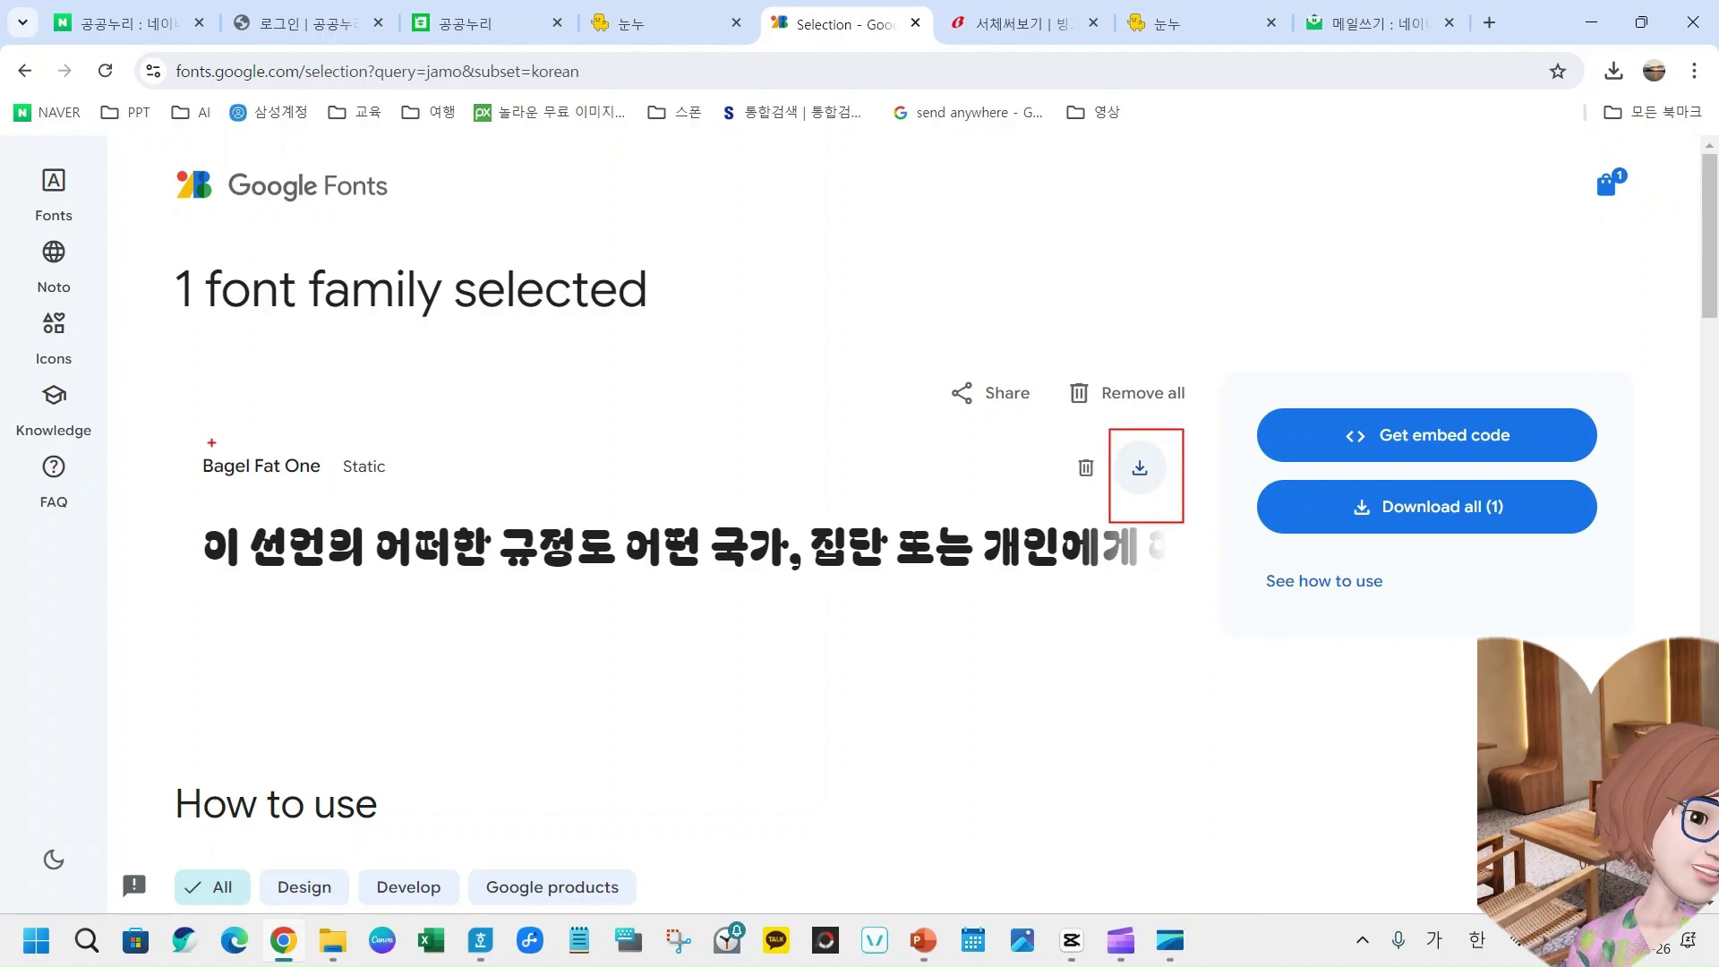
pyautogui.moveTo(184, 438)
pyautogui.mouseDown()
pyautogui.moveTo(878, 653)
pyautogui.moveTo(1266, 672)
pyautogui.moveTo(1248, 670)
pyautogui.mouseUp()
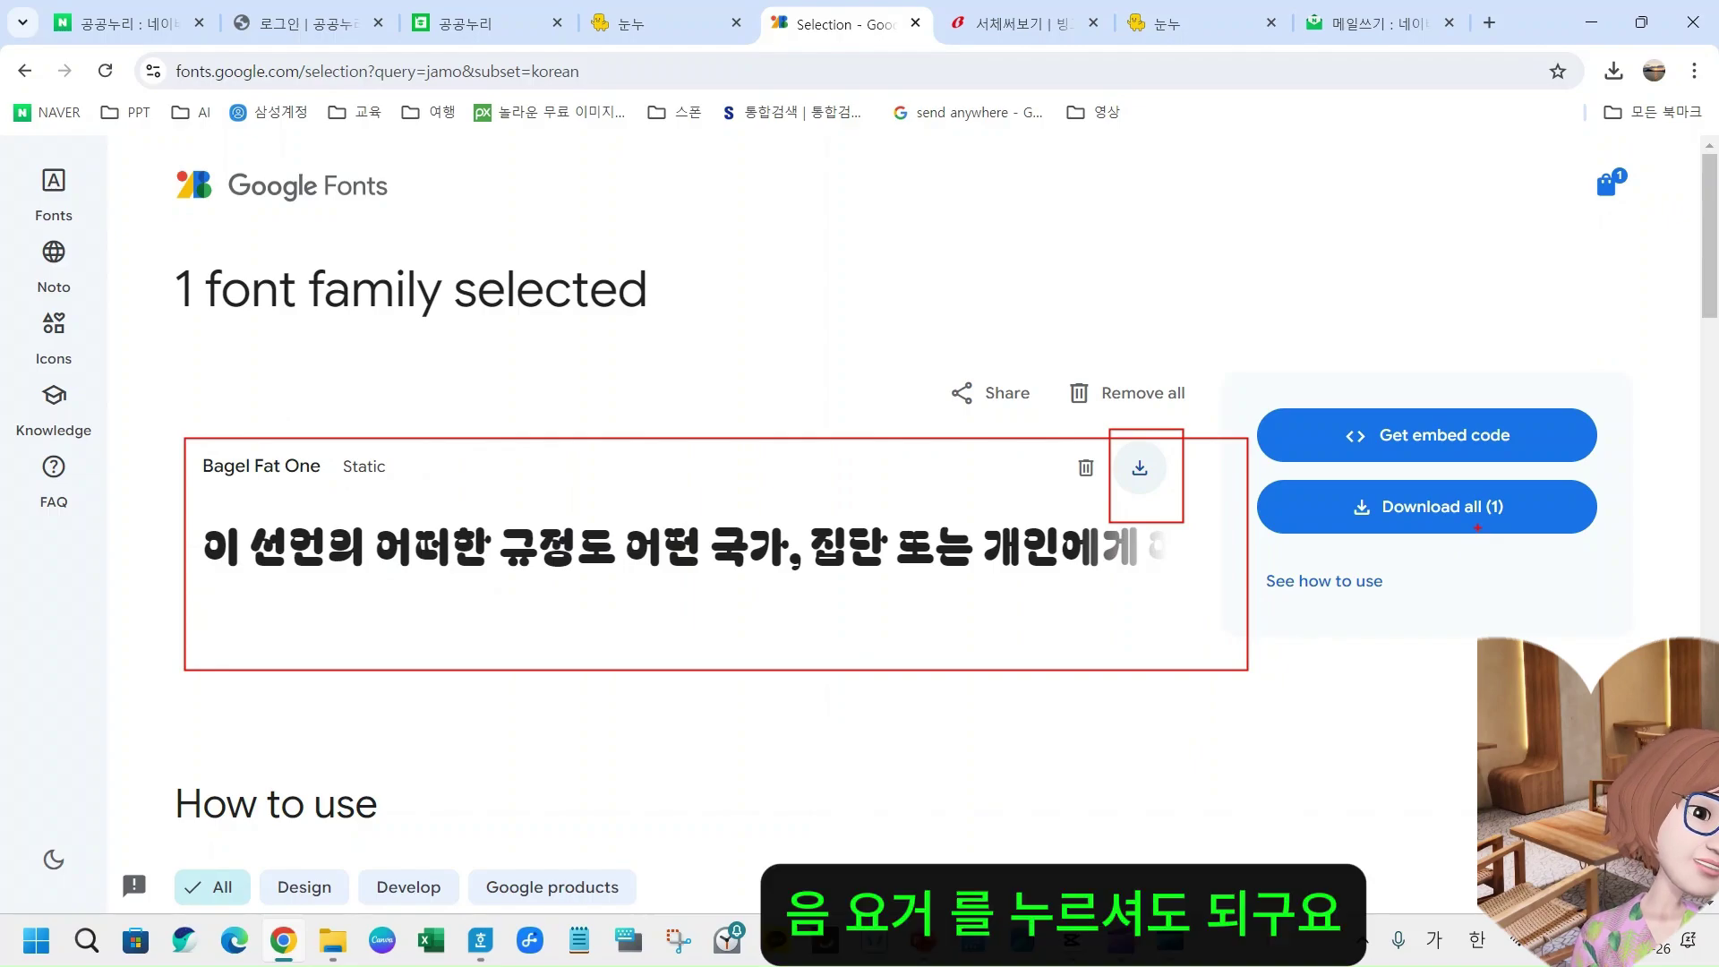
pyautogui.press('Escape')
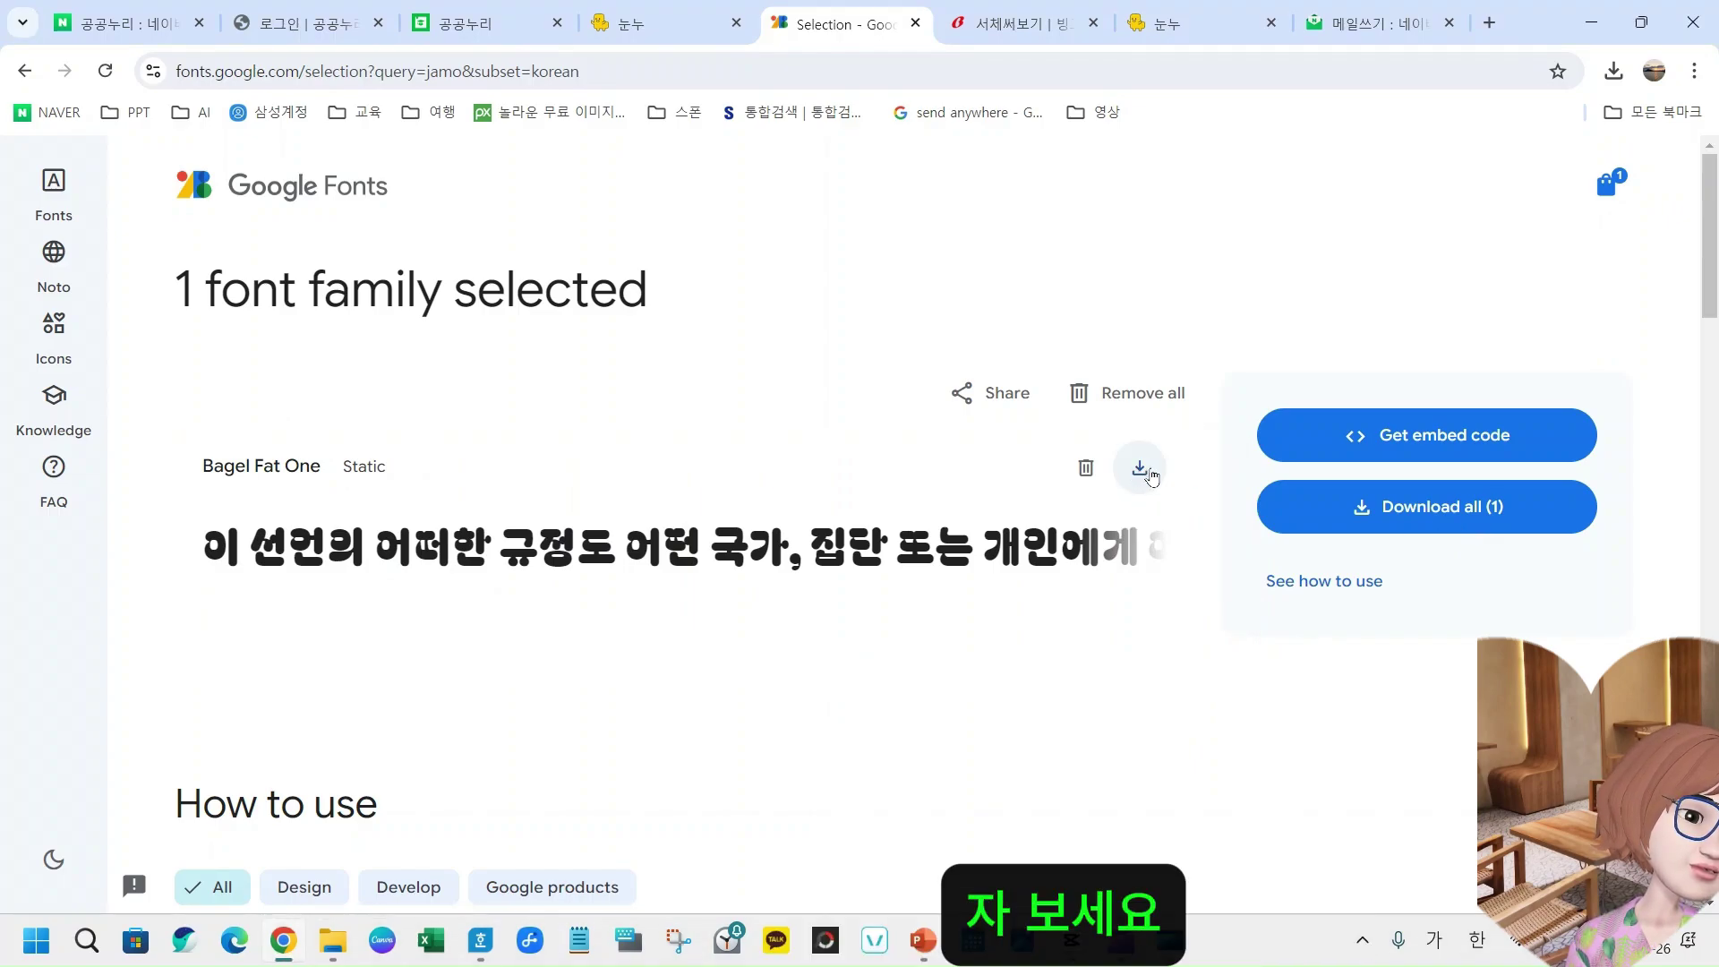
# - Download Bagel Fat One individually and again as the whole selection, and check the recent downloads
pyautogui.click(1141, 472)
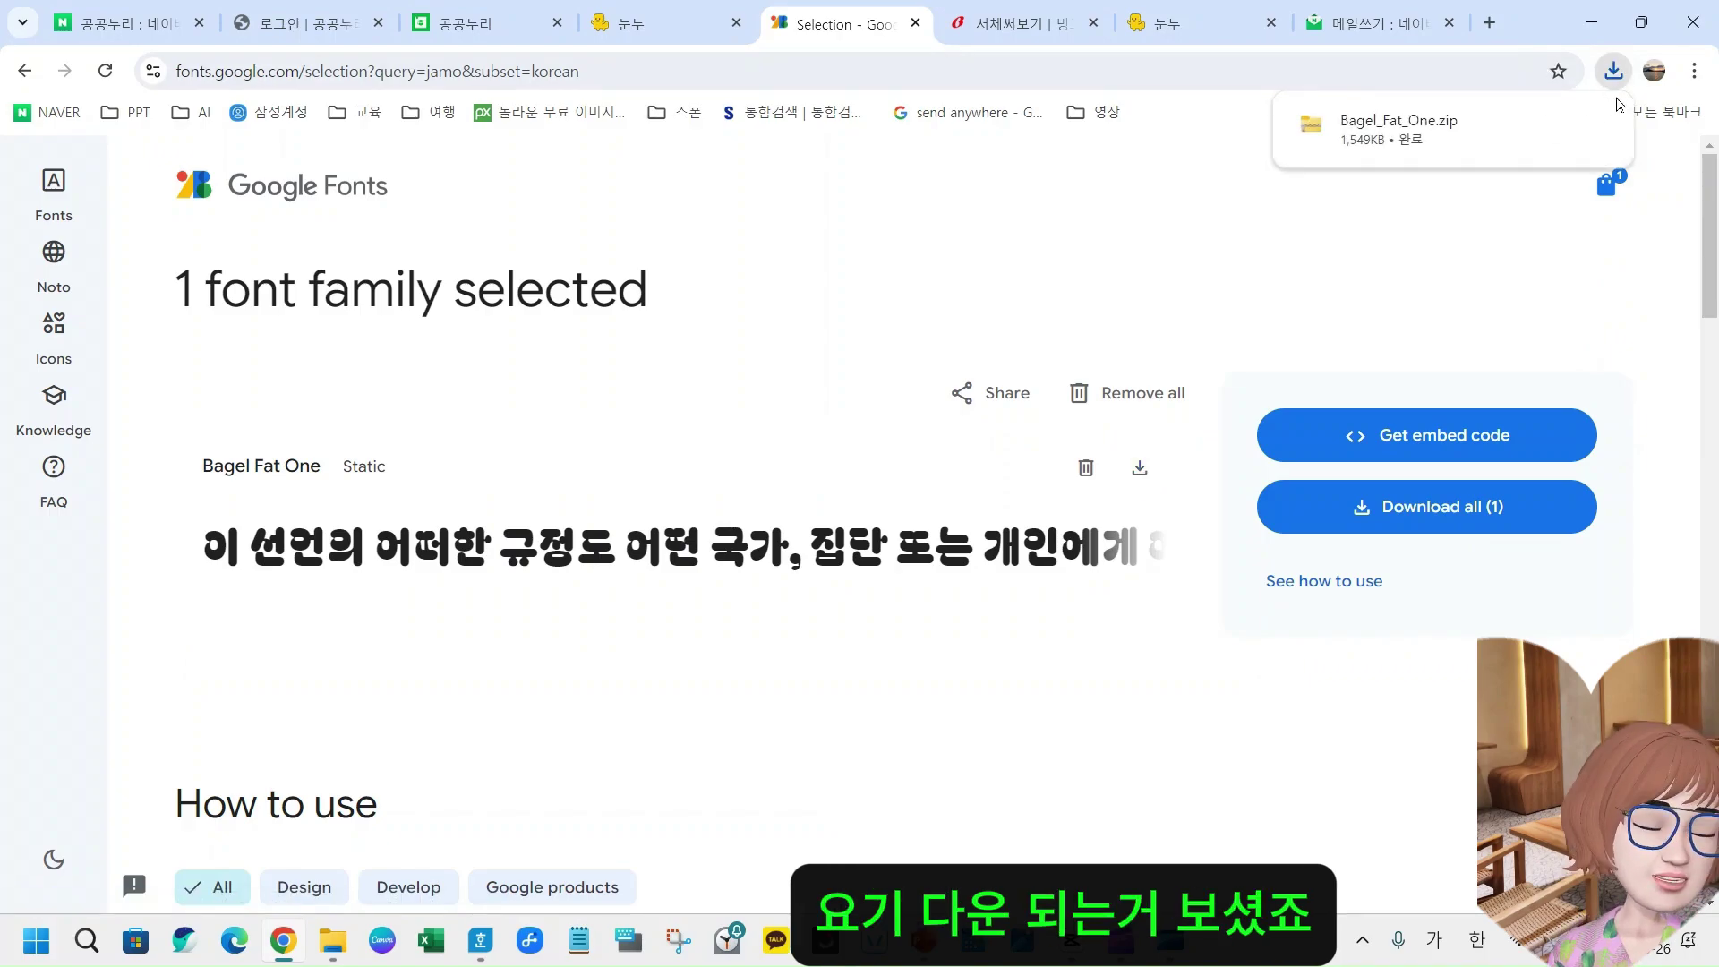
pyautogui.click(1448, 508)
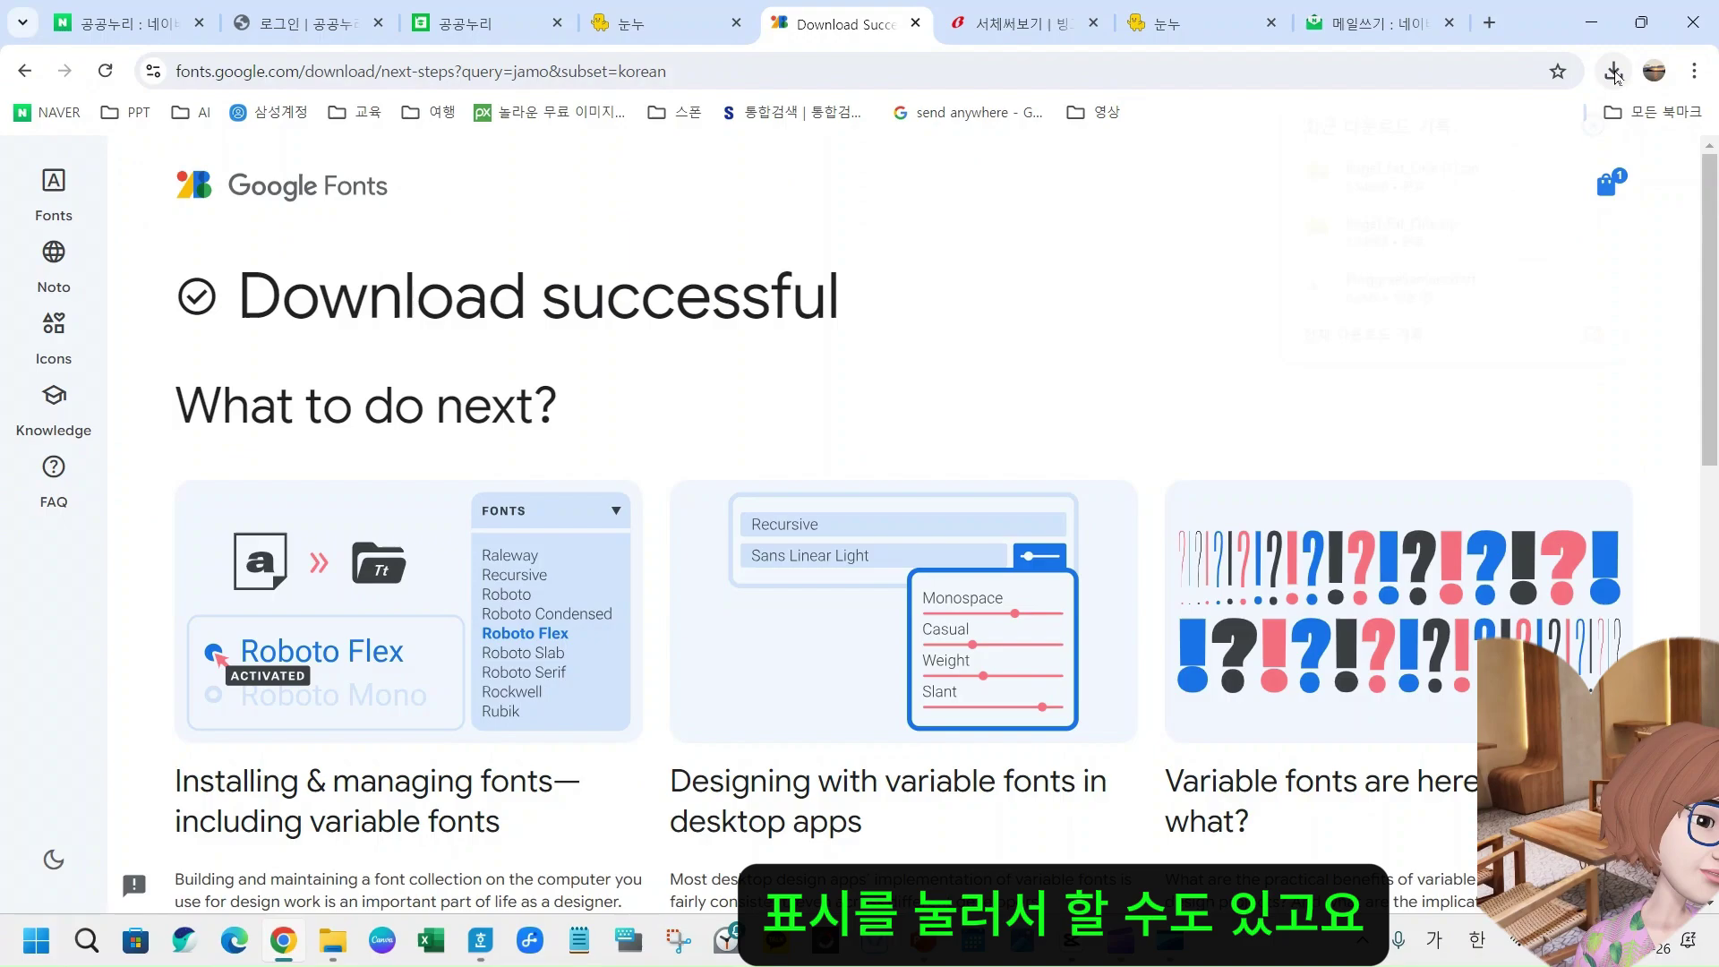
pyautogui.click(1612, 71)
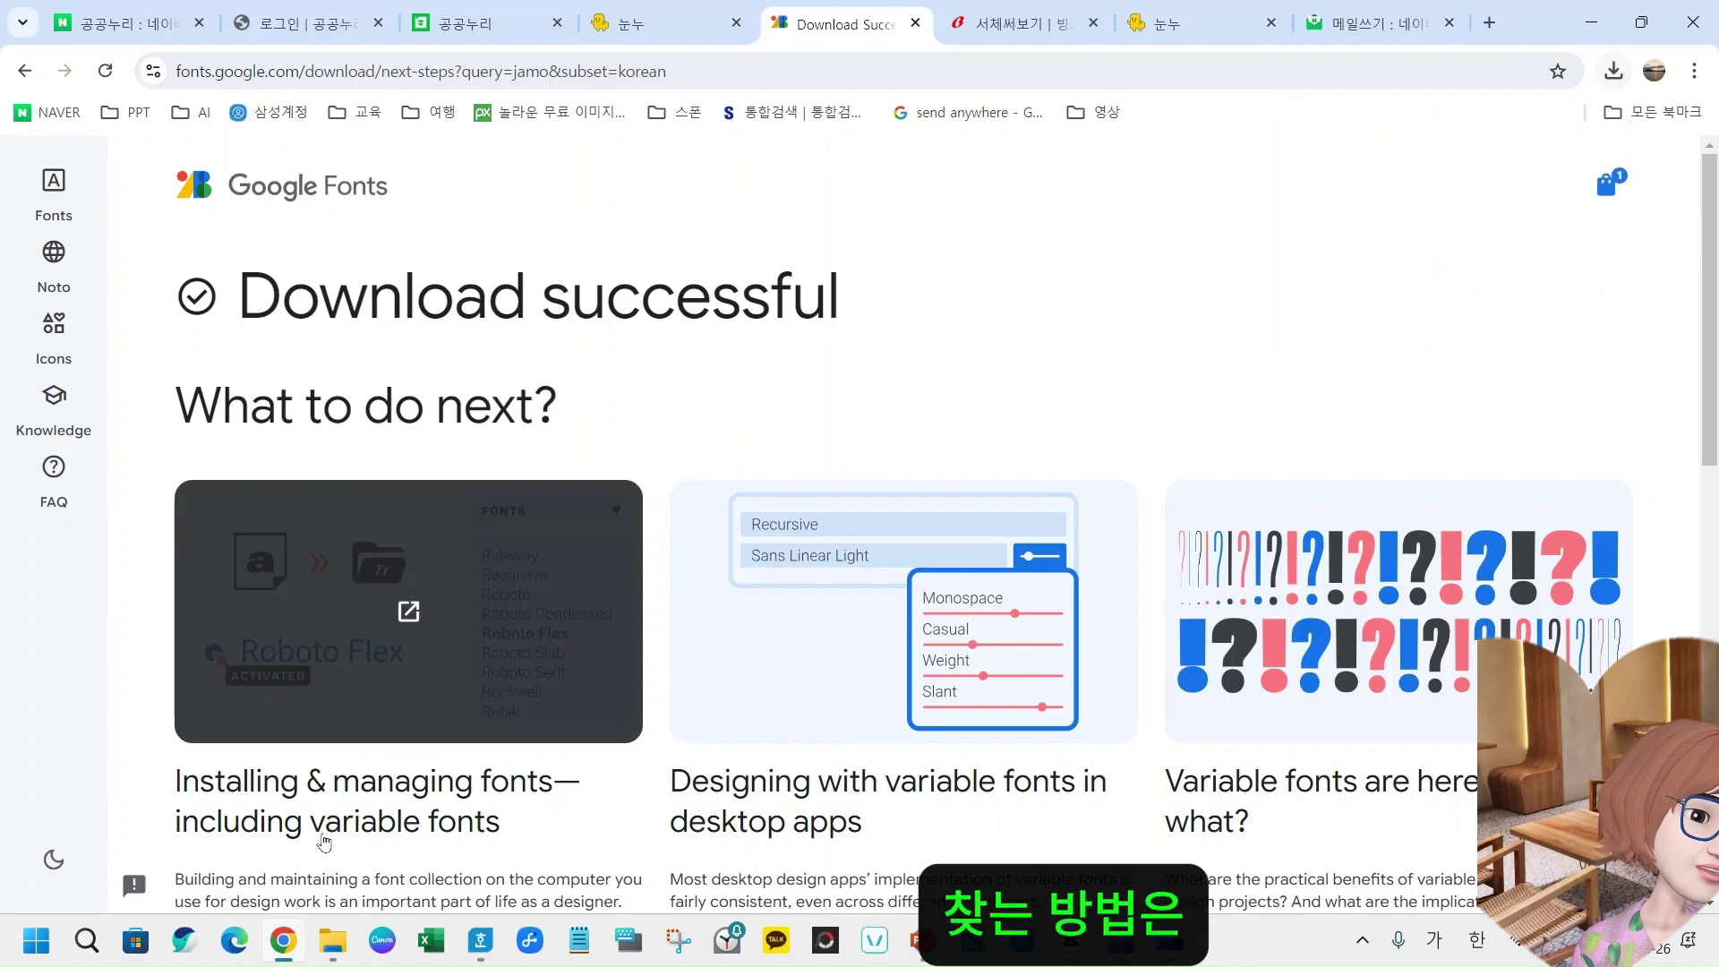
# - Switch to File Explorer and show the contents of the 다운로드 folder
pyautogui.moveTo(330, 947)
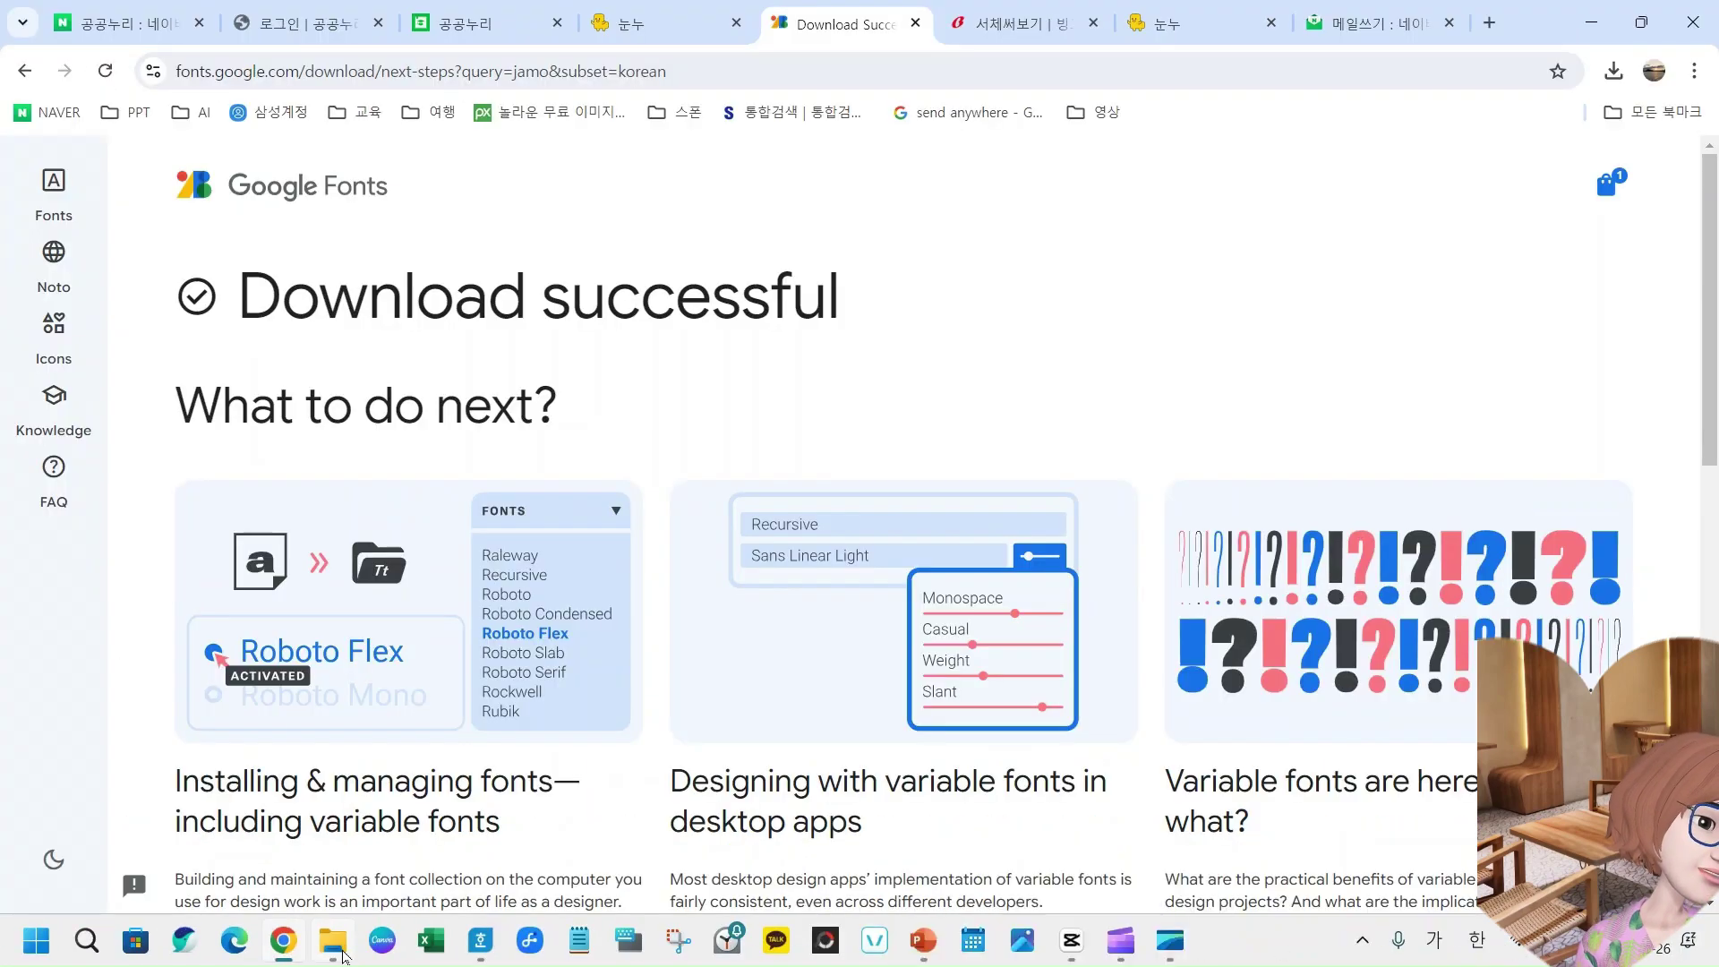
pyautogui.click(334, 940)
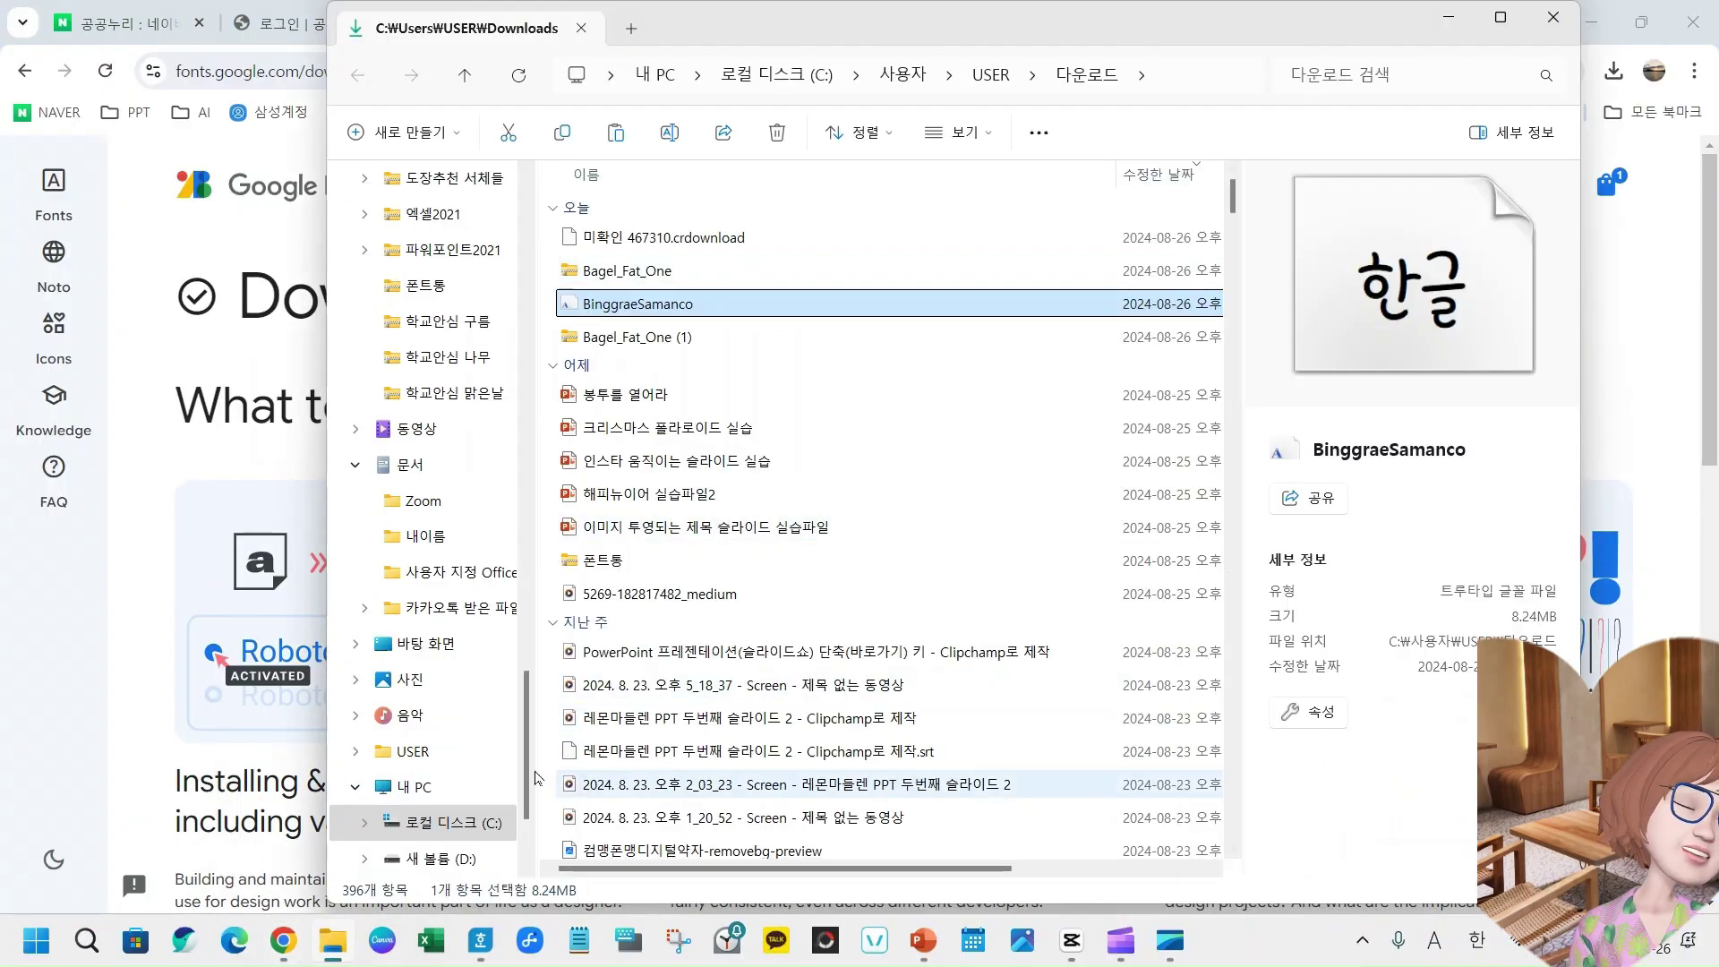
pyautogui.scroll(4, 463, 714)
pyautogui.scroll(10, 461, 715)
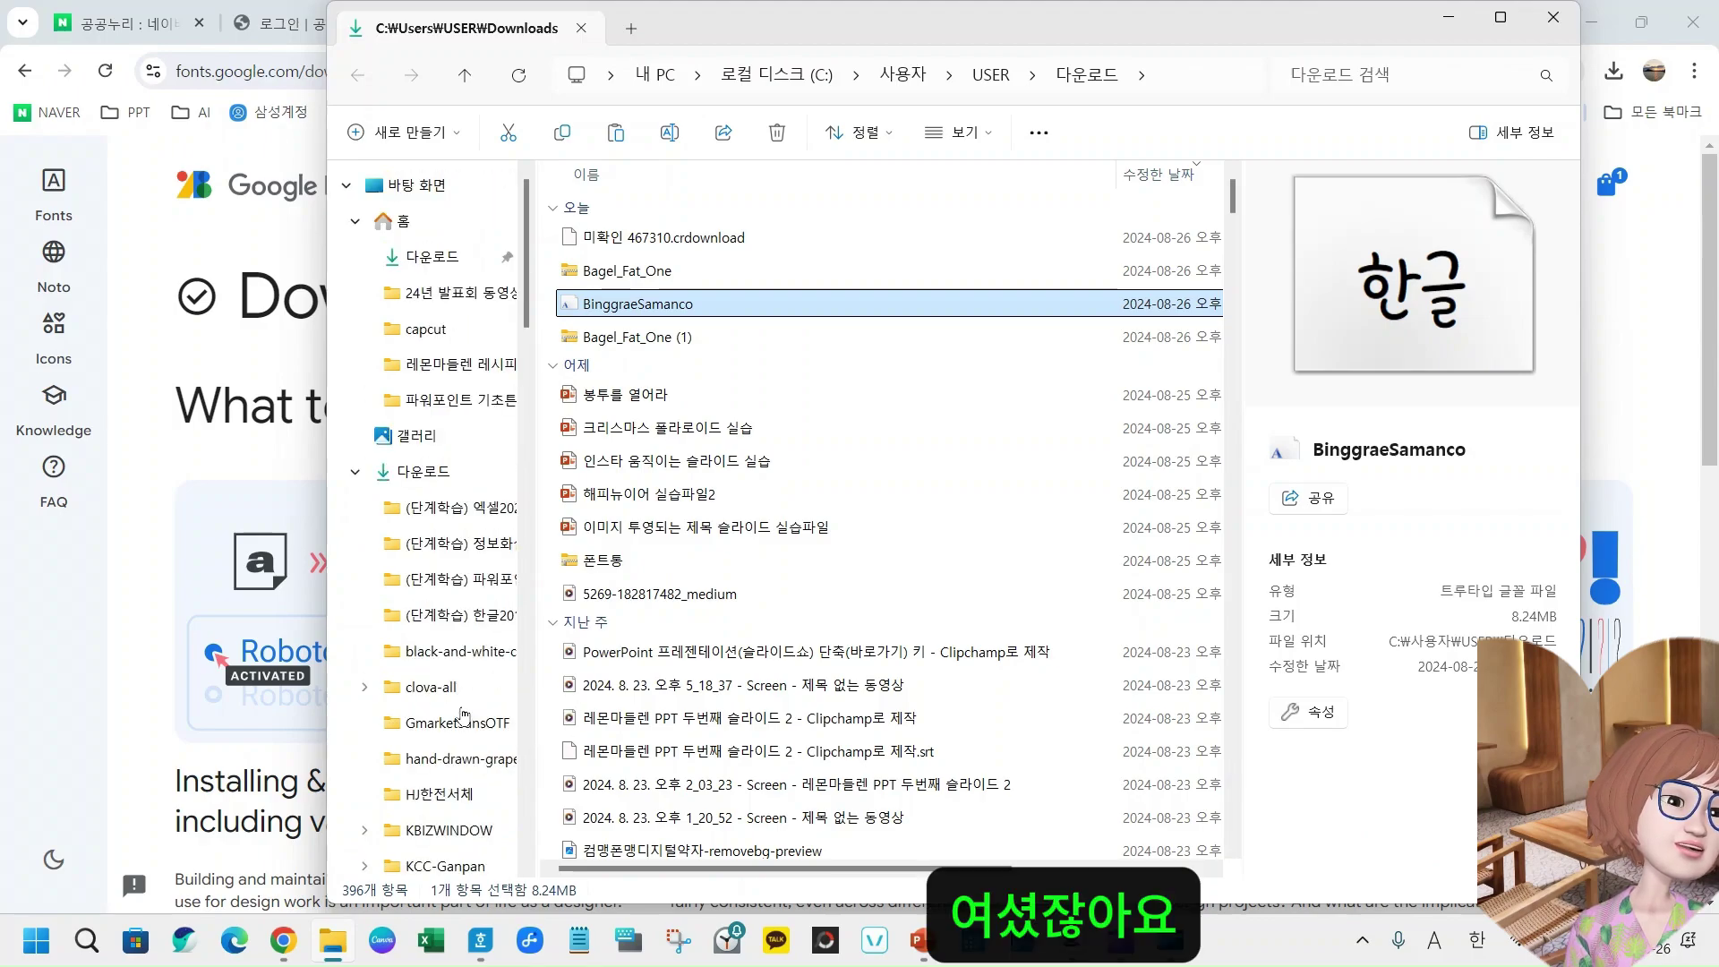
pyautogui.click(427, 266)
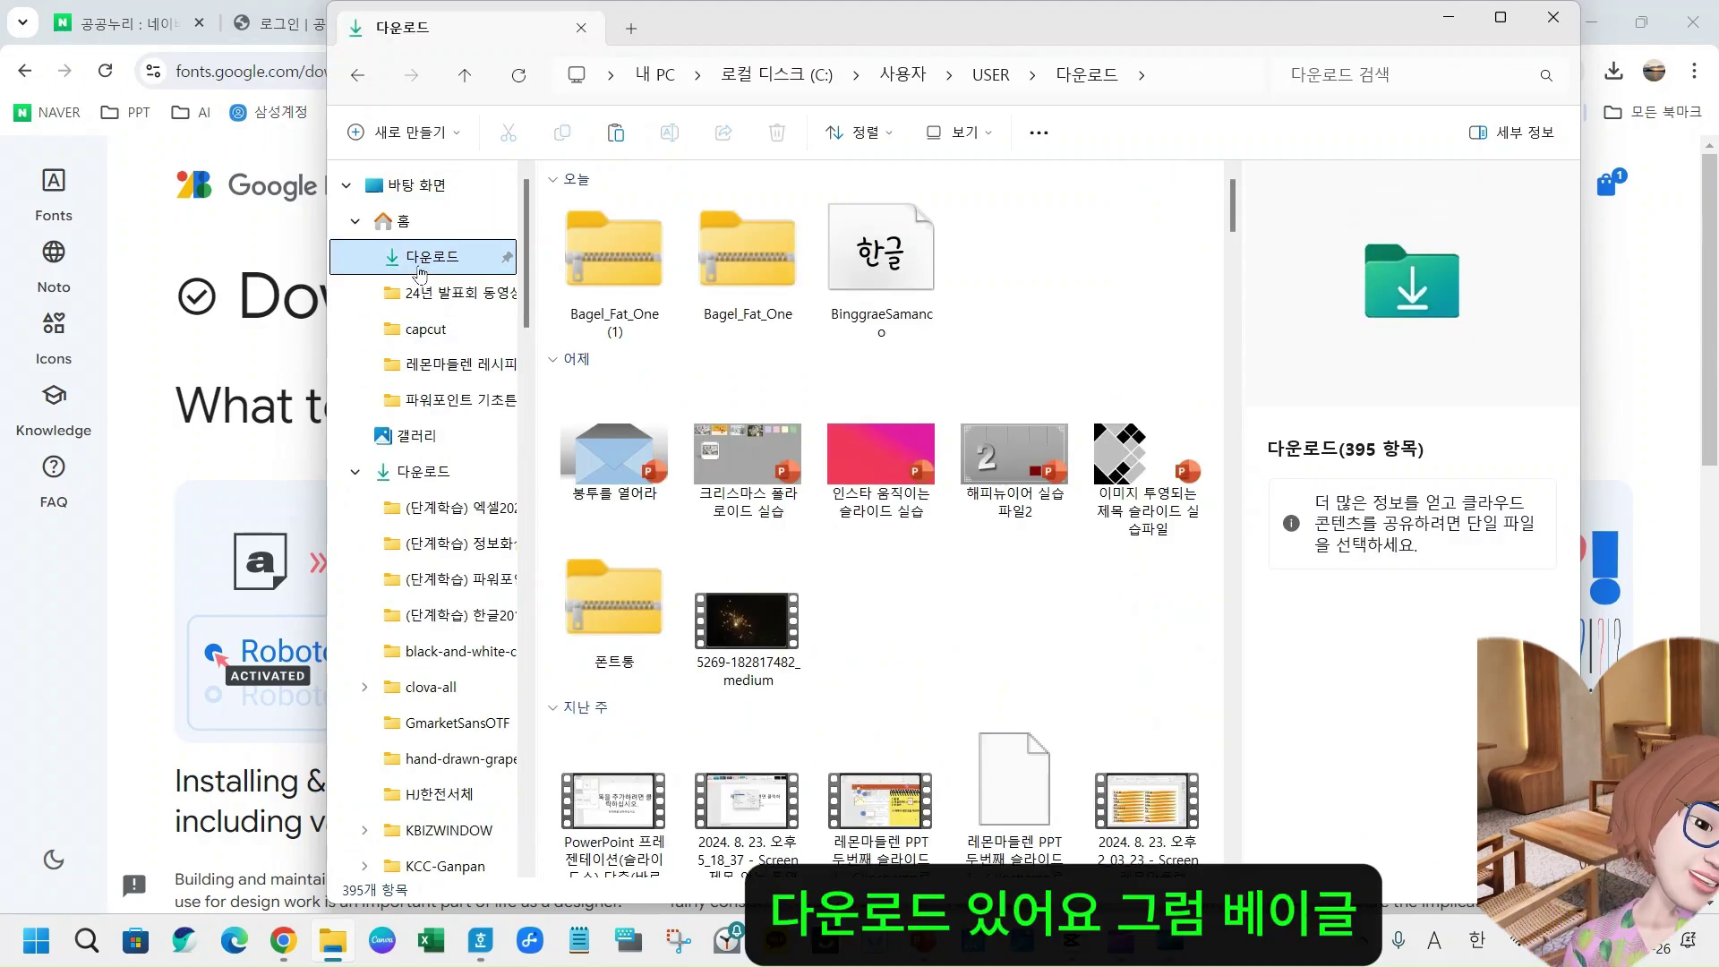
# - Delete the duplicate archive Bagel_Fat_One (1) from the 다운로드 folder
pyautogui.click(726, 301)
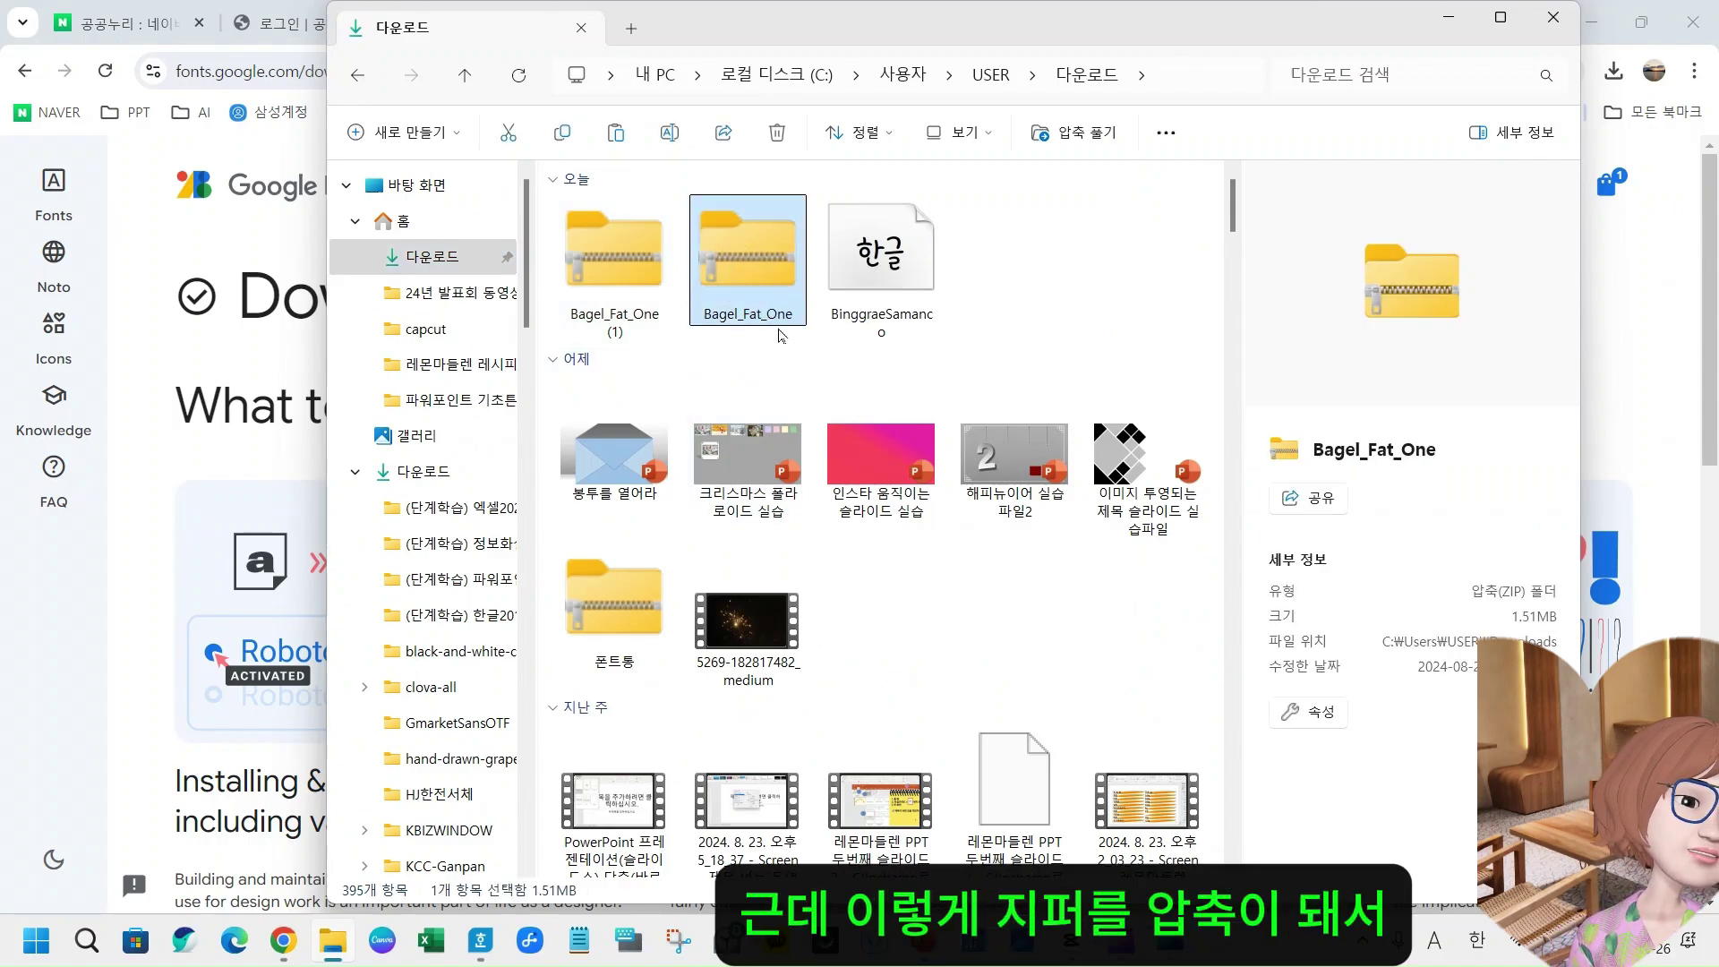
pyautogui.click(602, 272)
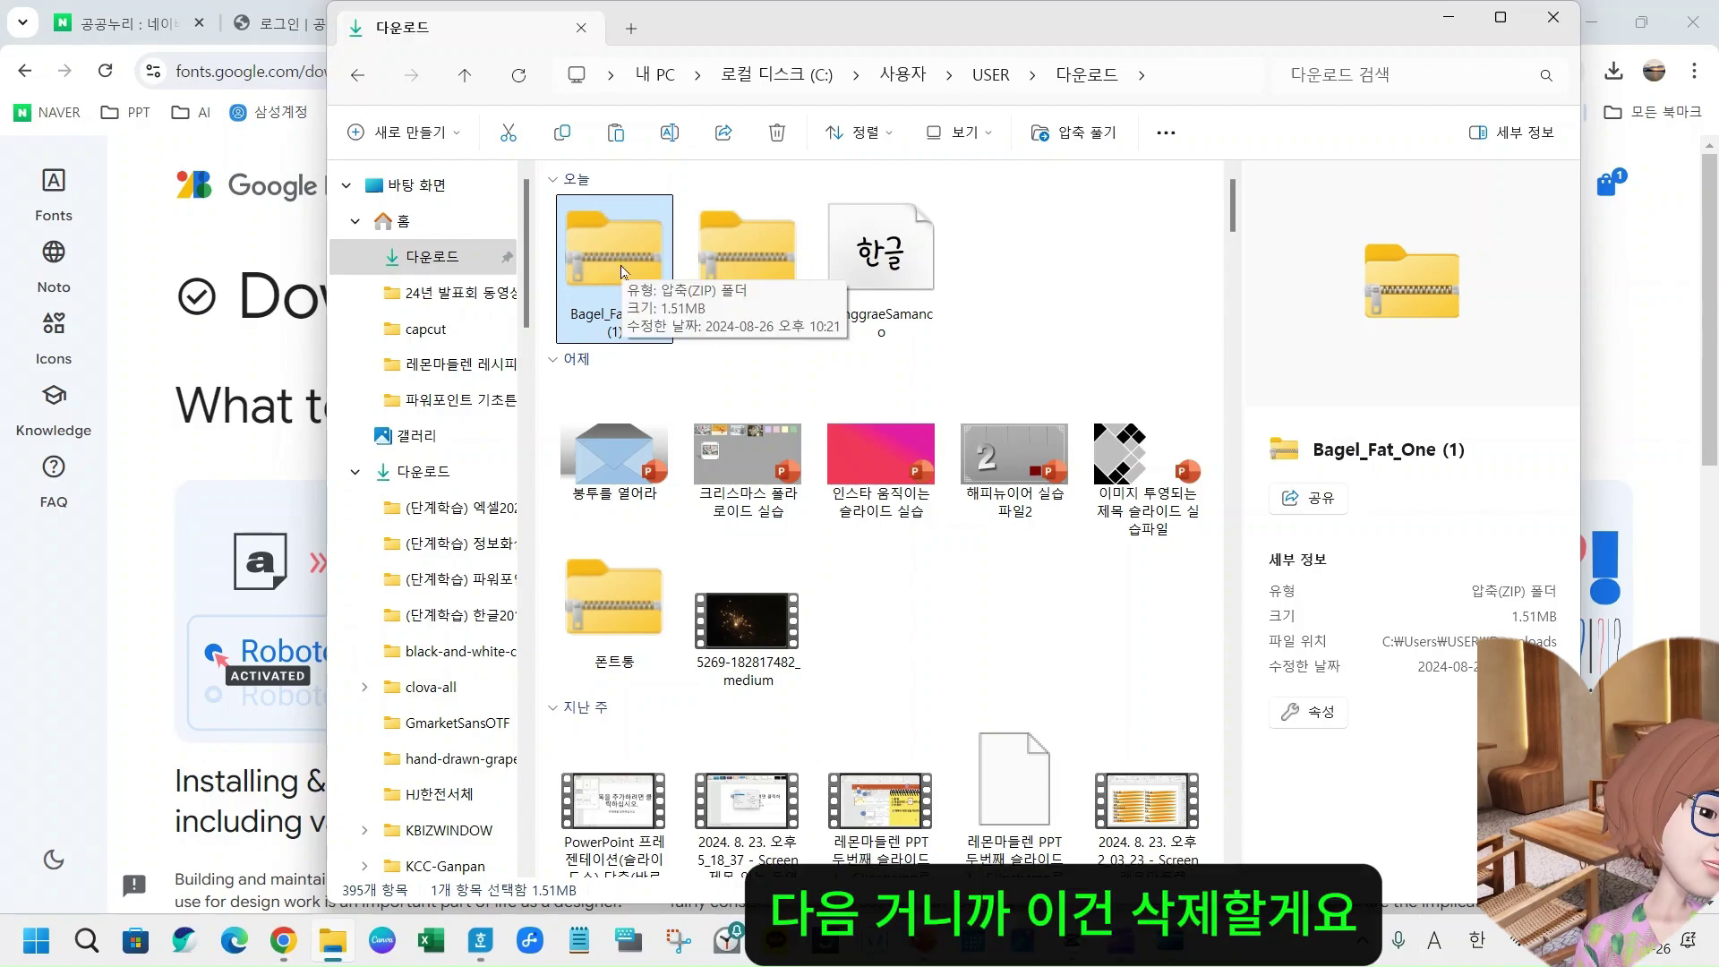
pyautogui.press('Delete')
# - Extract the Bagel_Fat_One archive into the Bagel_Fat_One folder under Downloads
pyautogui.click(600, 282)
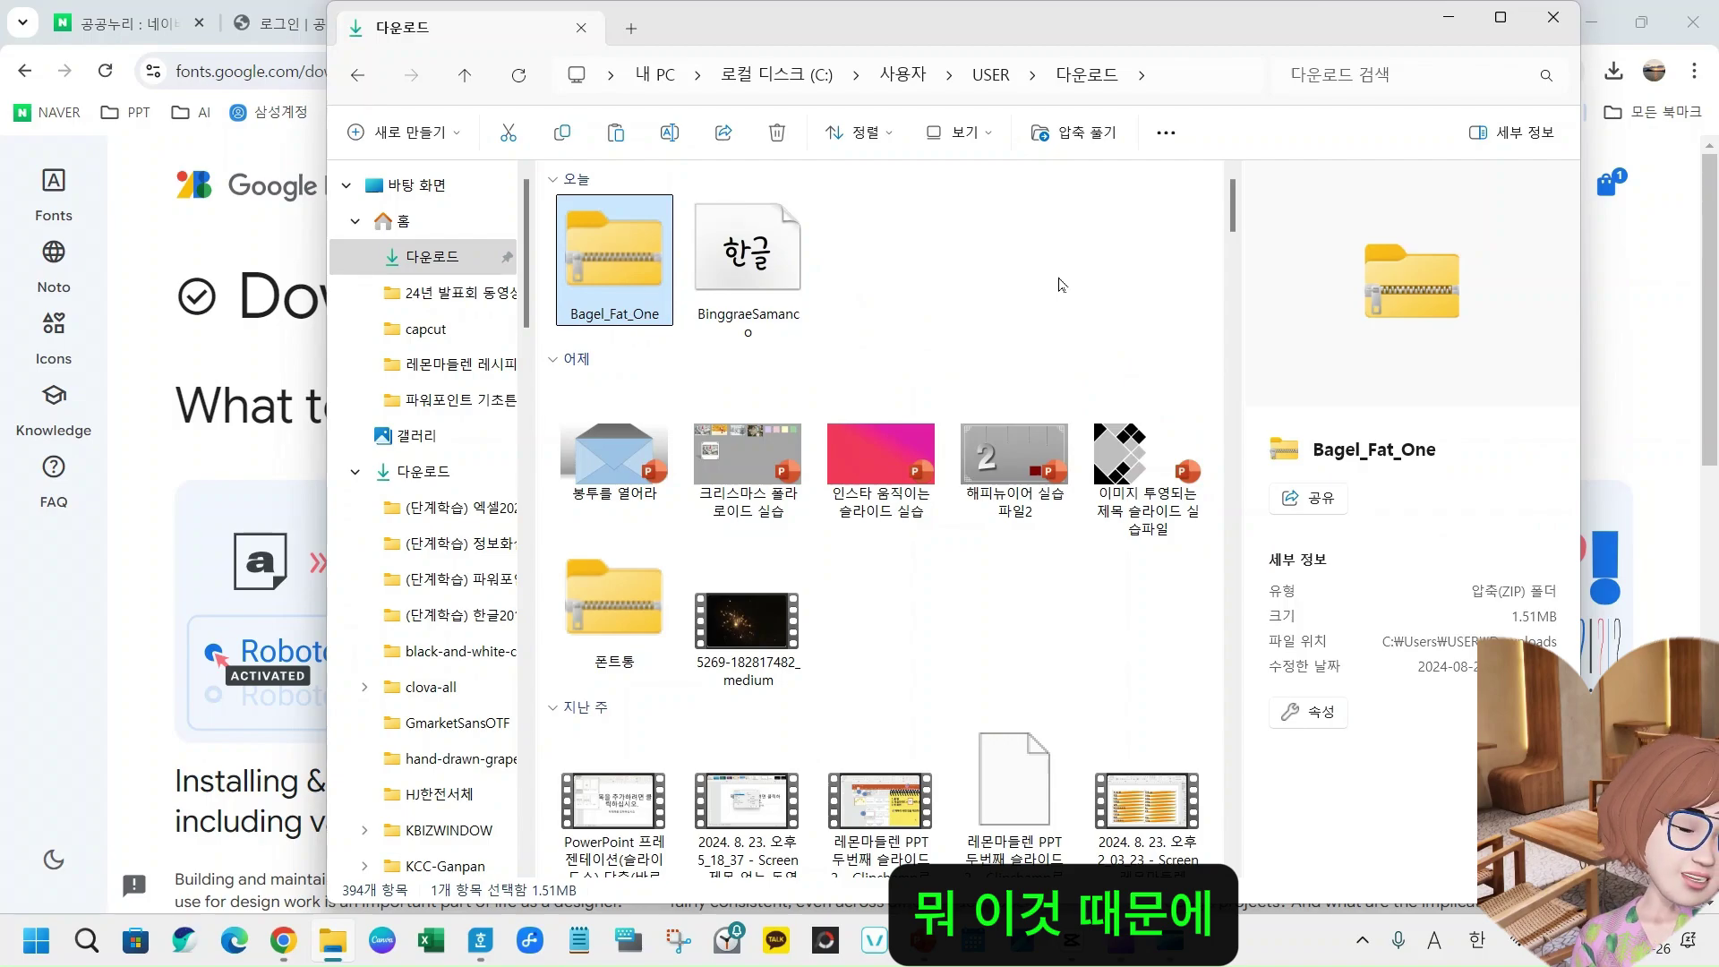
pyautogui.rightClick(593, 243)
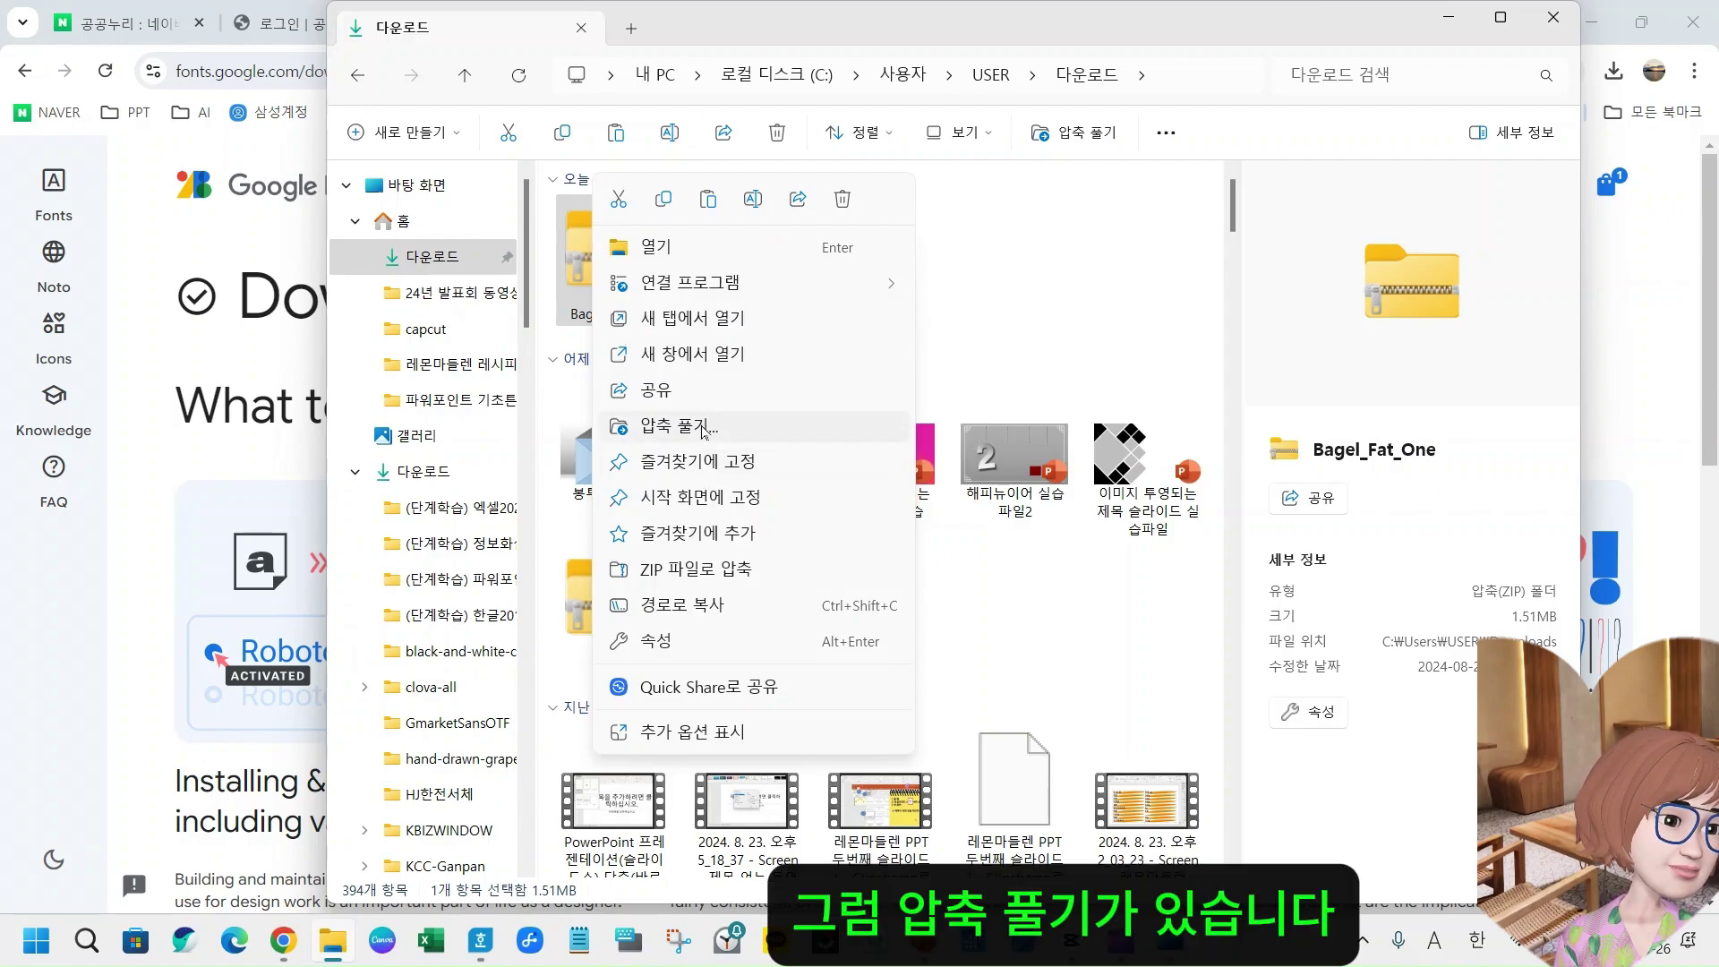
pyautogui.click(704, 428)
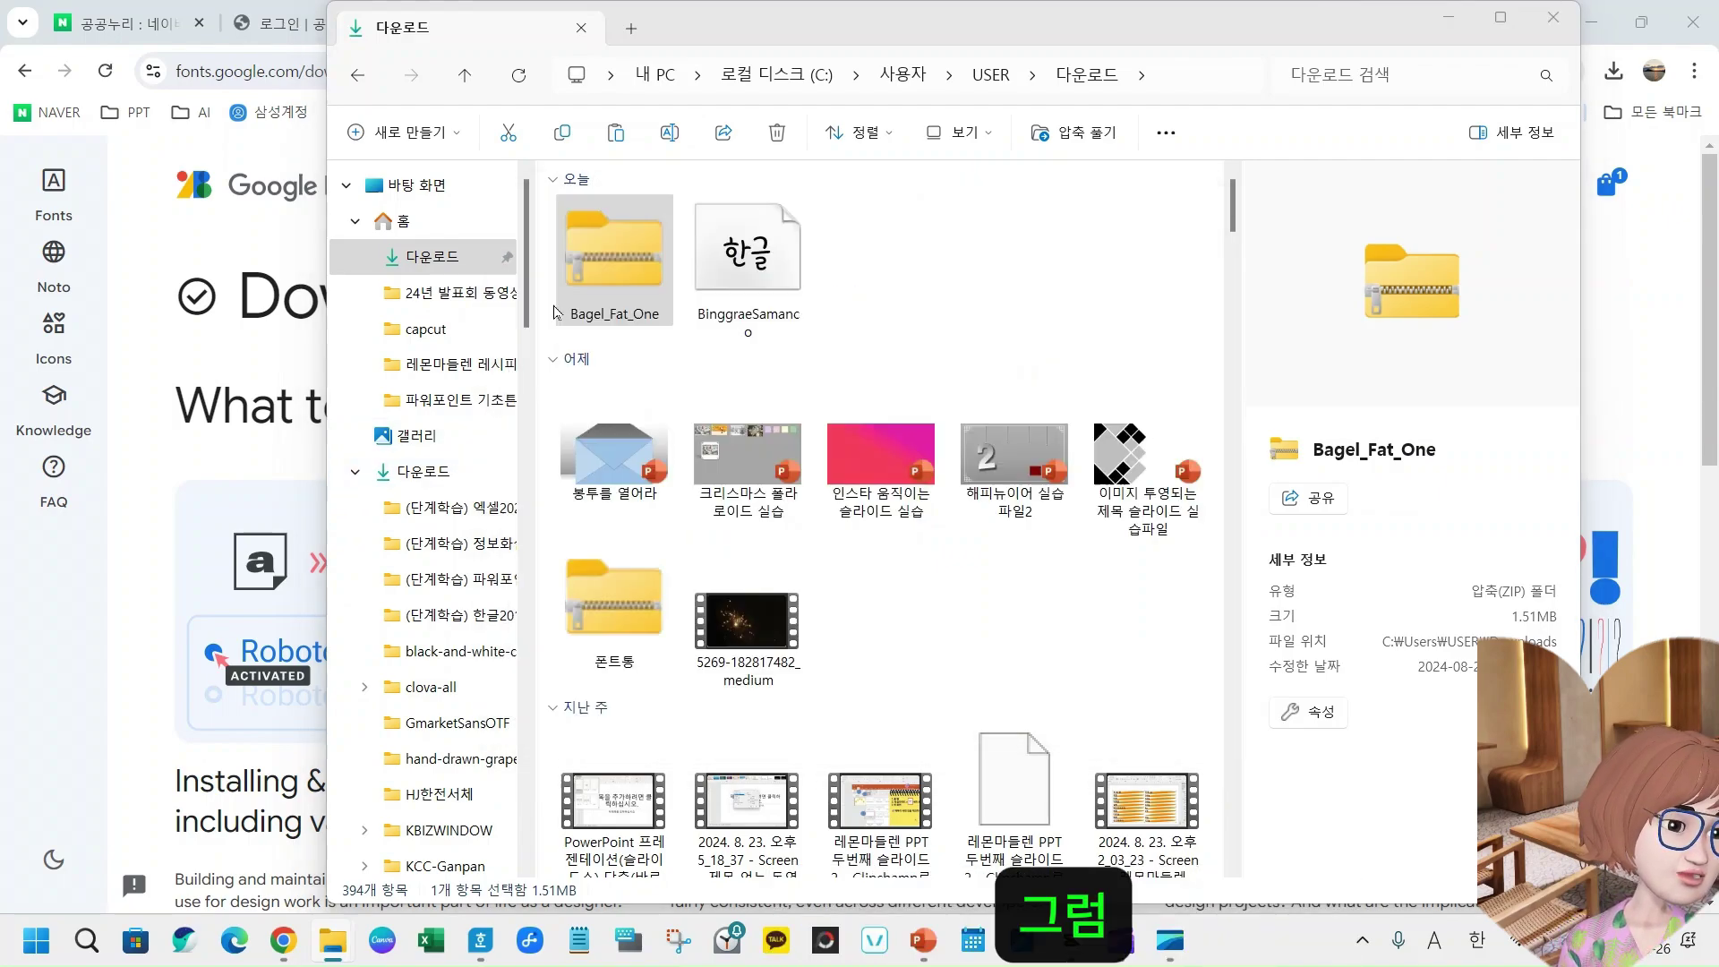
pyautogui.click(593, 260)
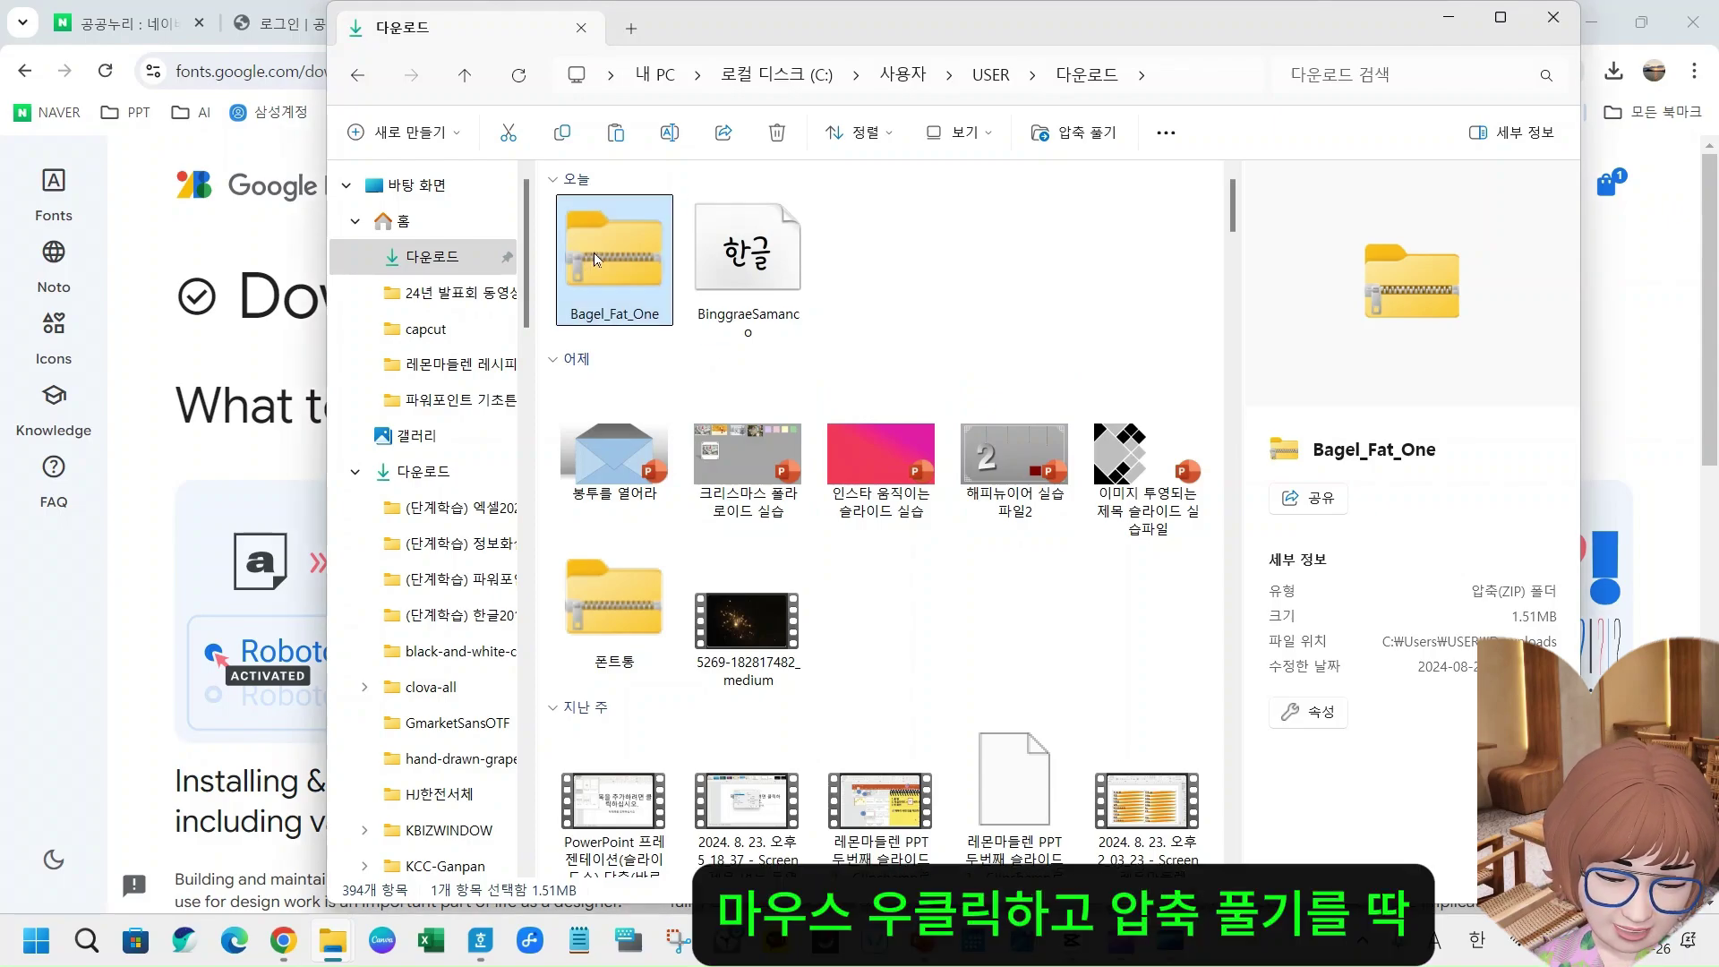
pyautogui.rightClick(593, 253)
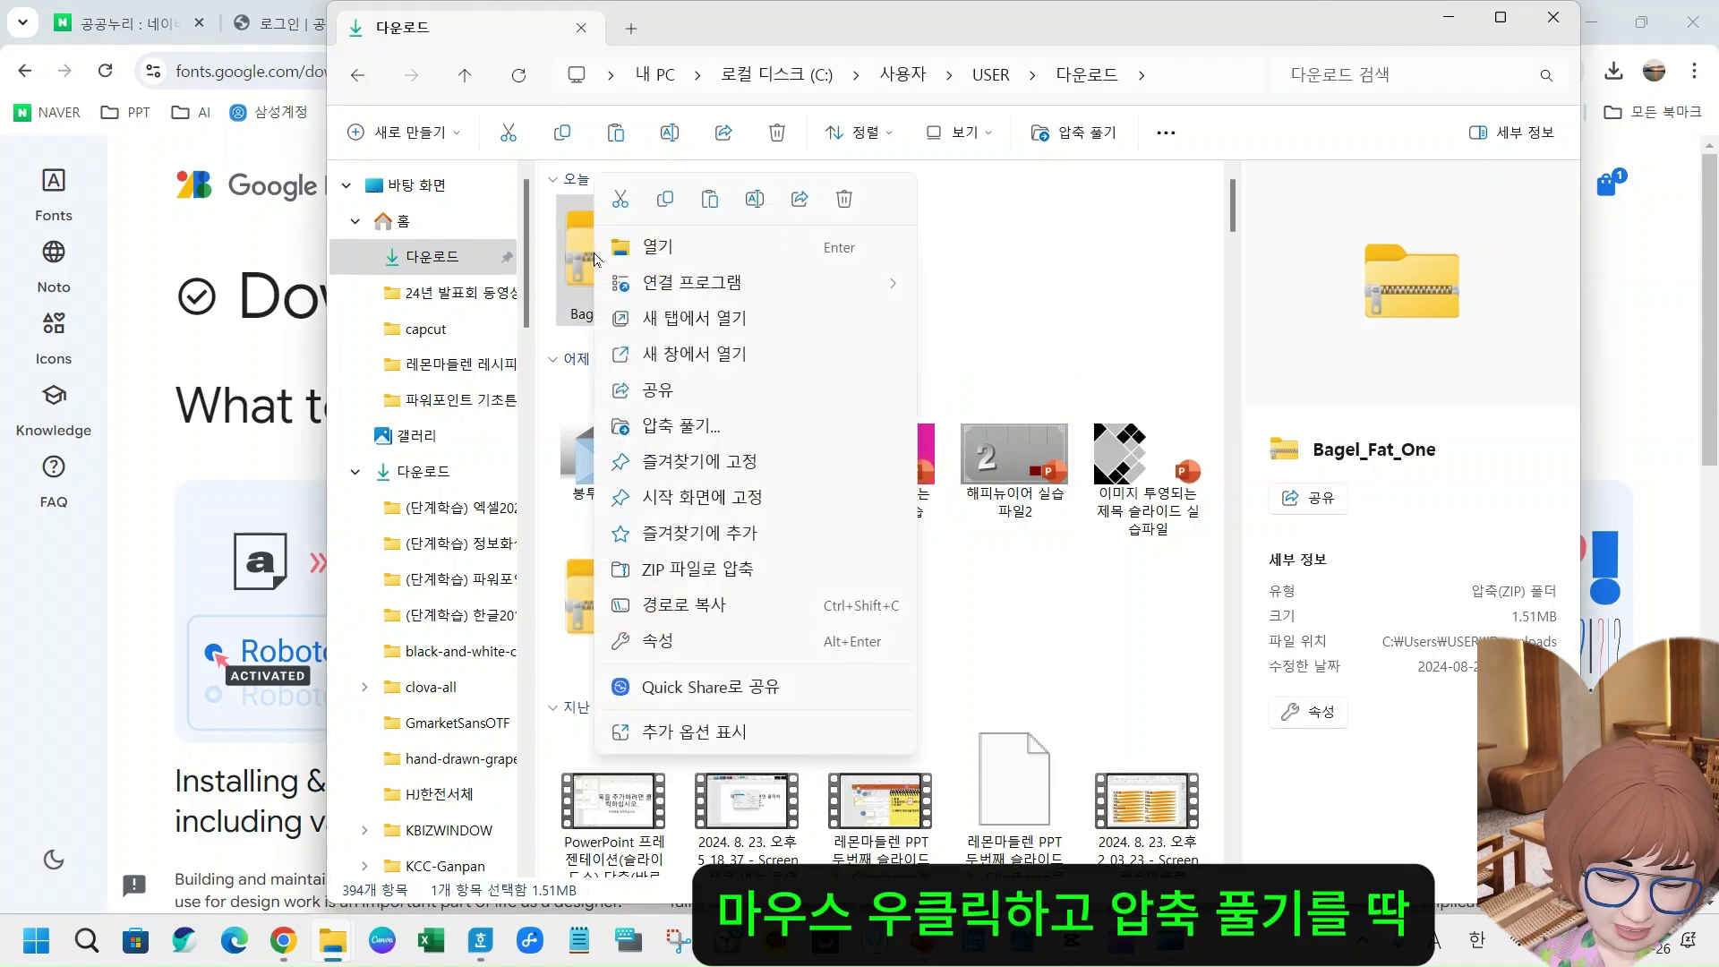
pyautogui.click(691, 428)
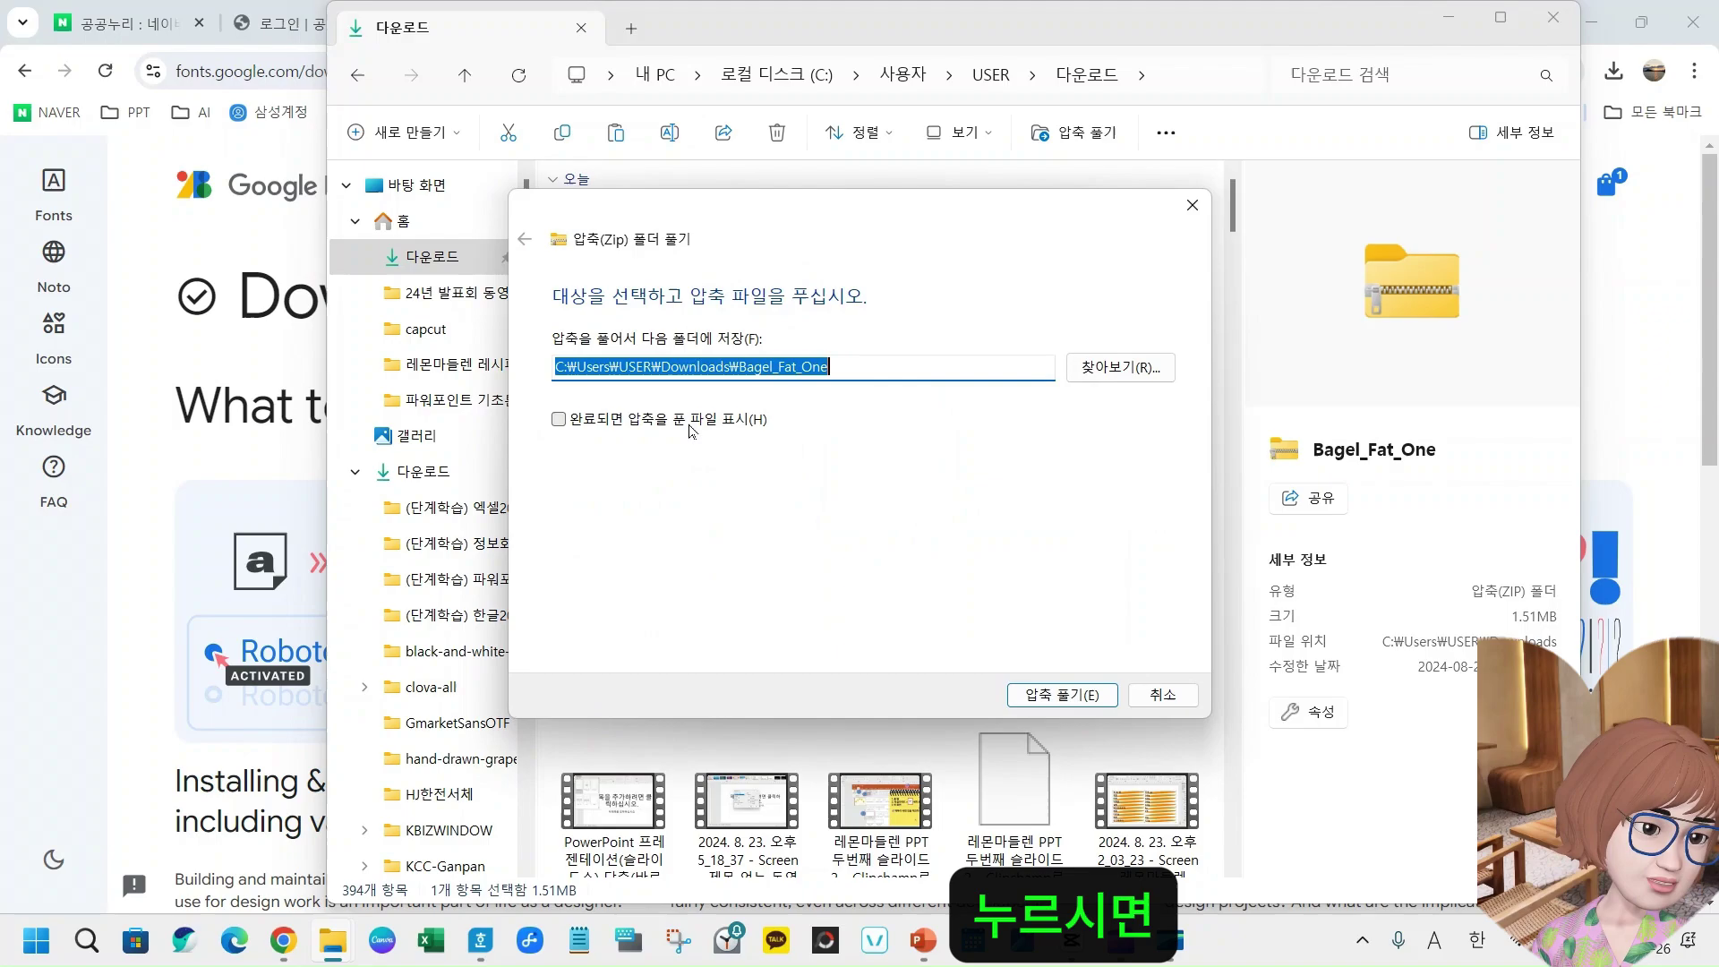
pyautogui.click(1062, 696)
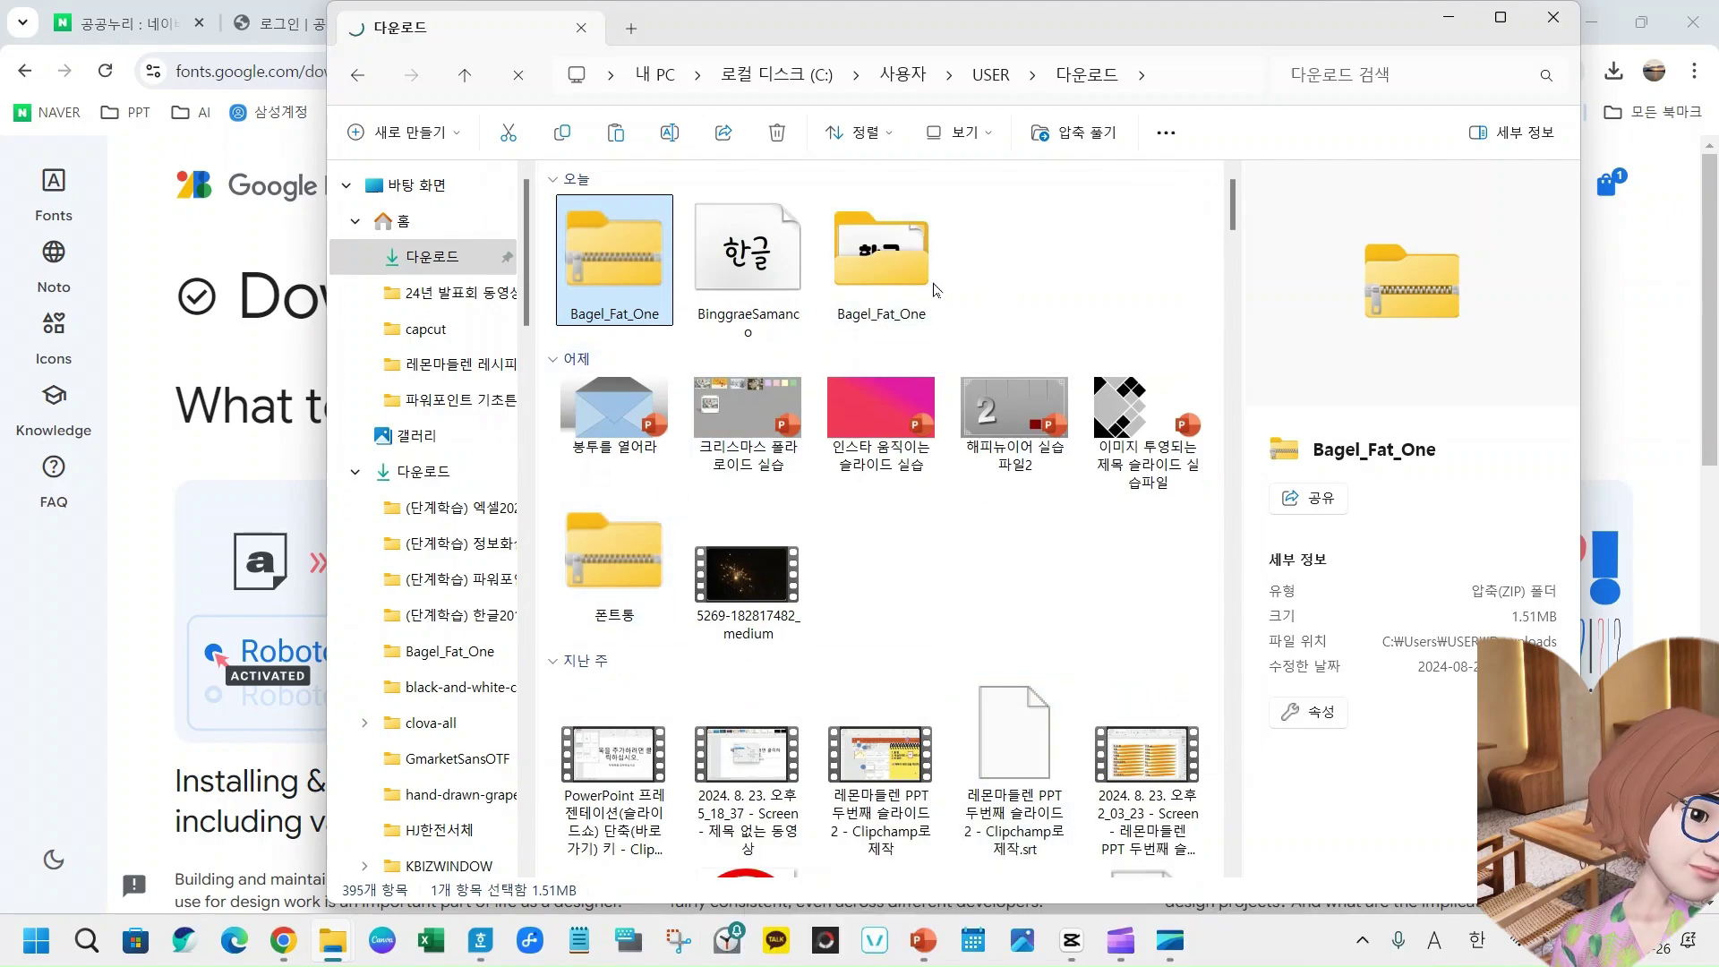
# - Delete the original Bagel_Fat_One zip archive, keeping the extracted folder
pyautogui.rightClick(604, 245)
pyautogui.click(696, 426)
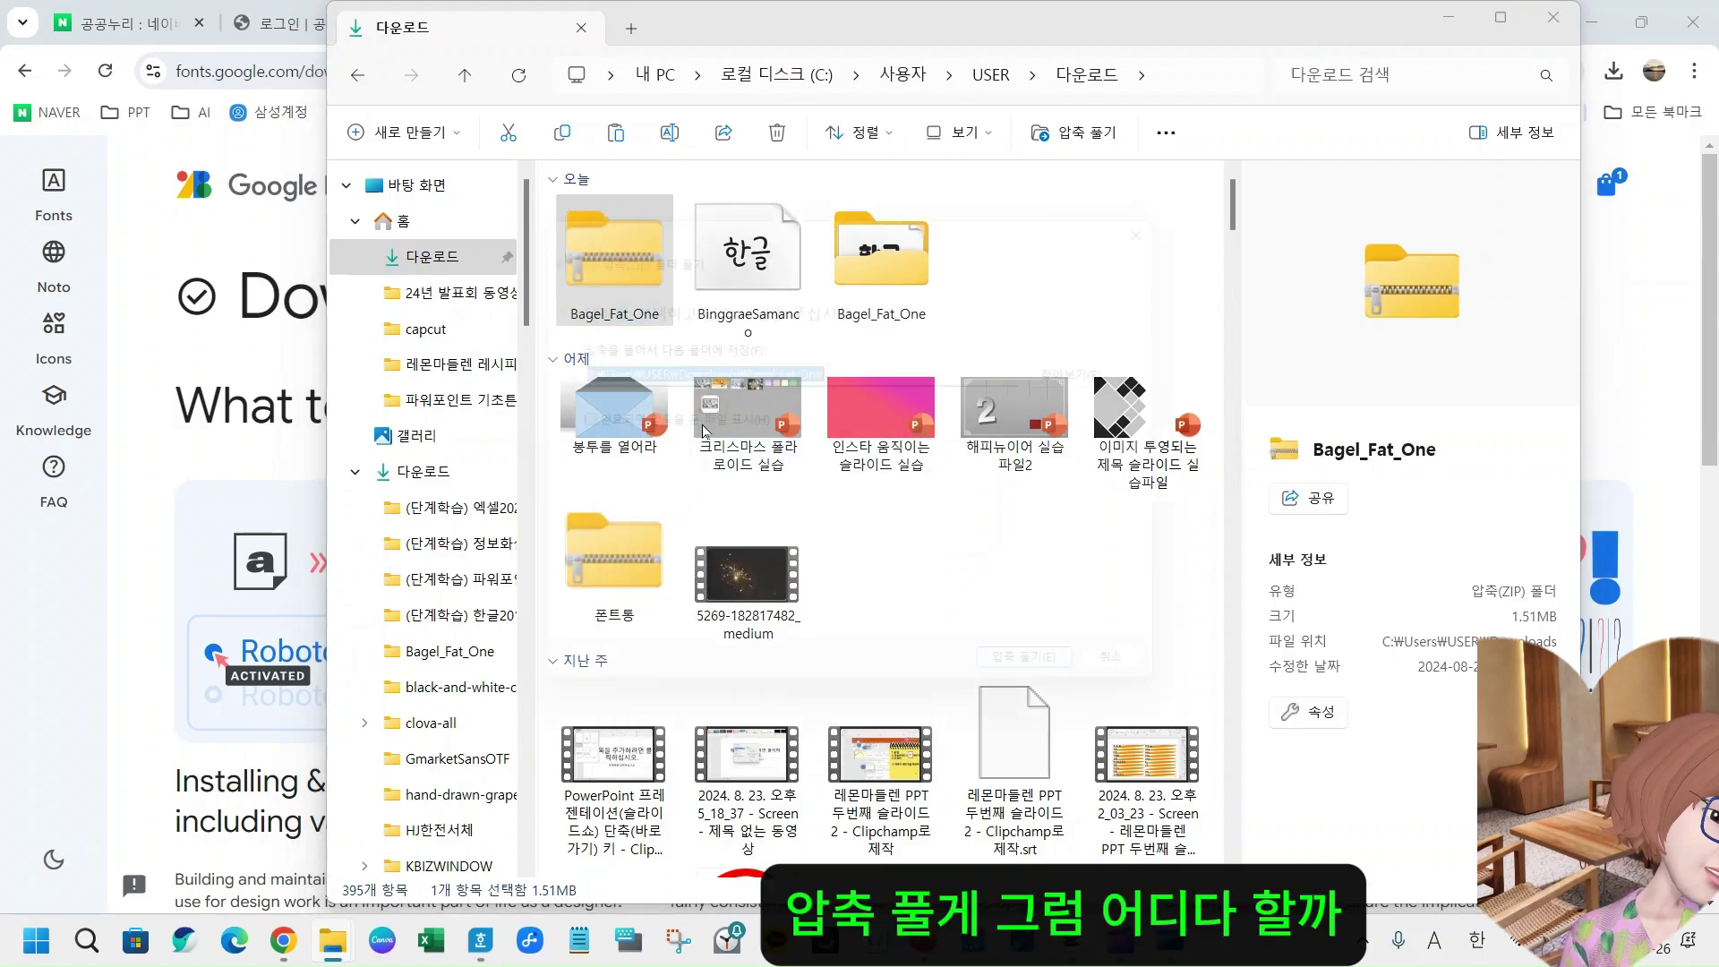
pyautogui.click(609, 247)
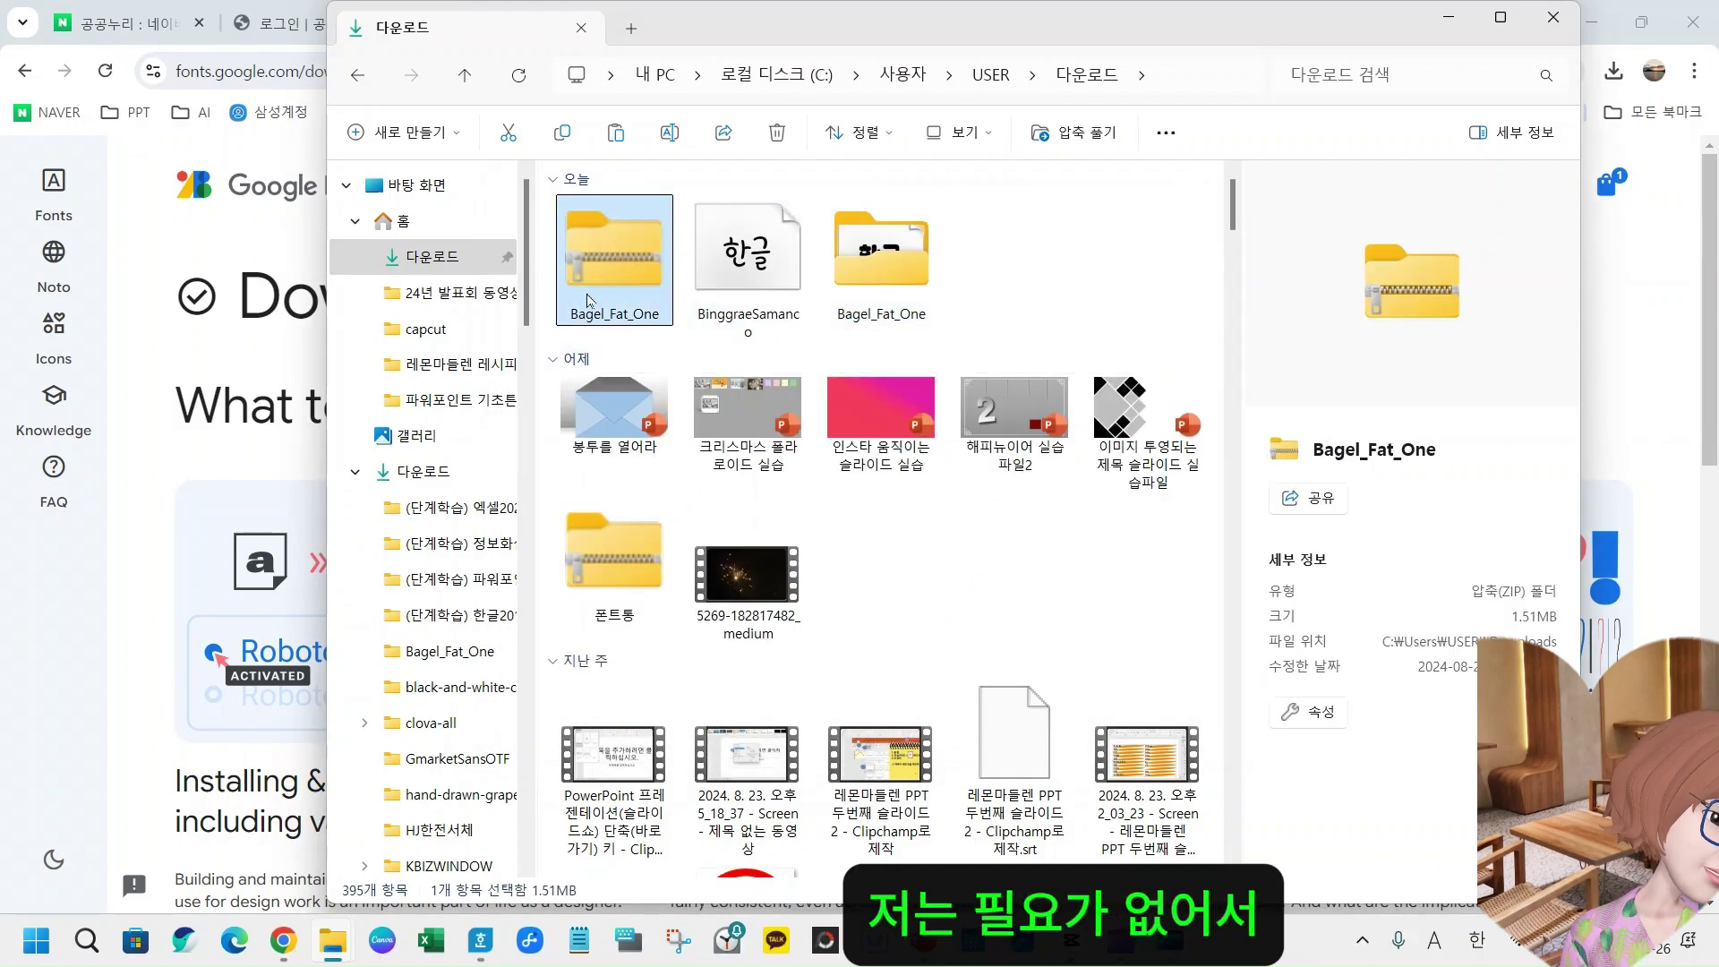
pyautogui.press('Delete')
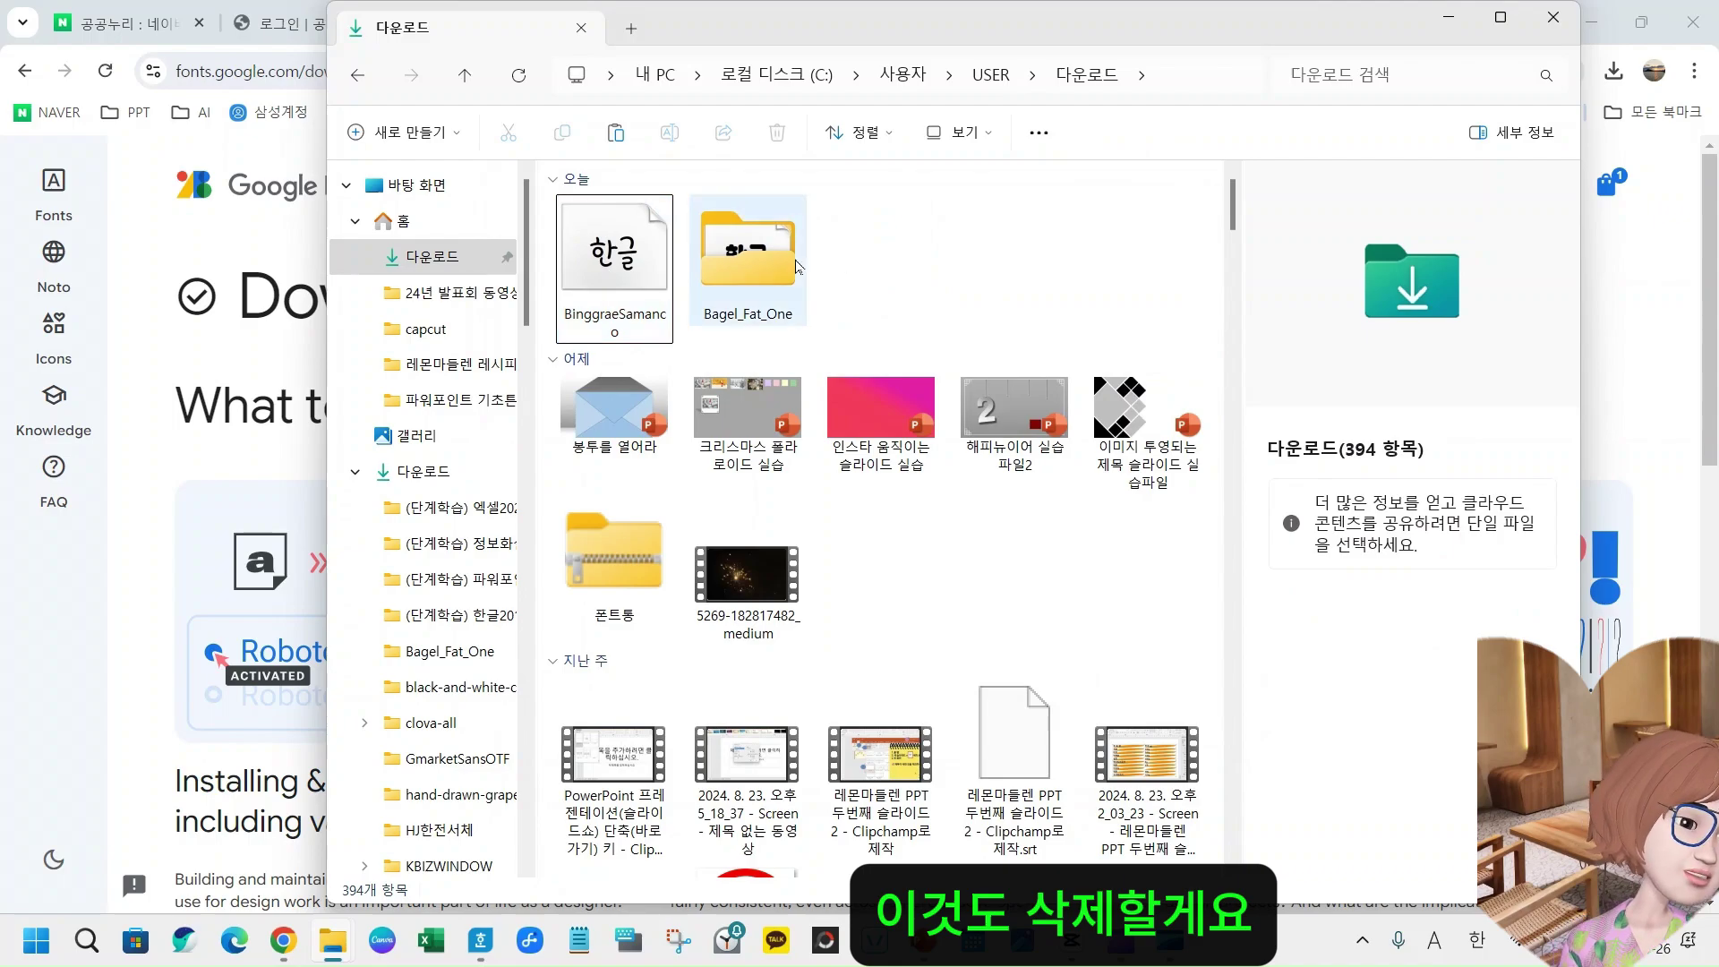
# - Open the extracted Bagel_Fat_One folder and read the licence text in its OFL file in a maximized window
pyautogui.click(755, 263)
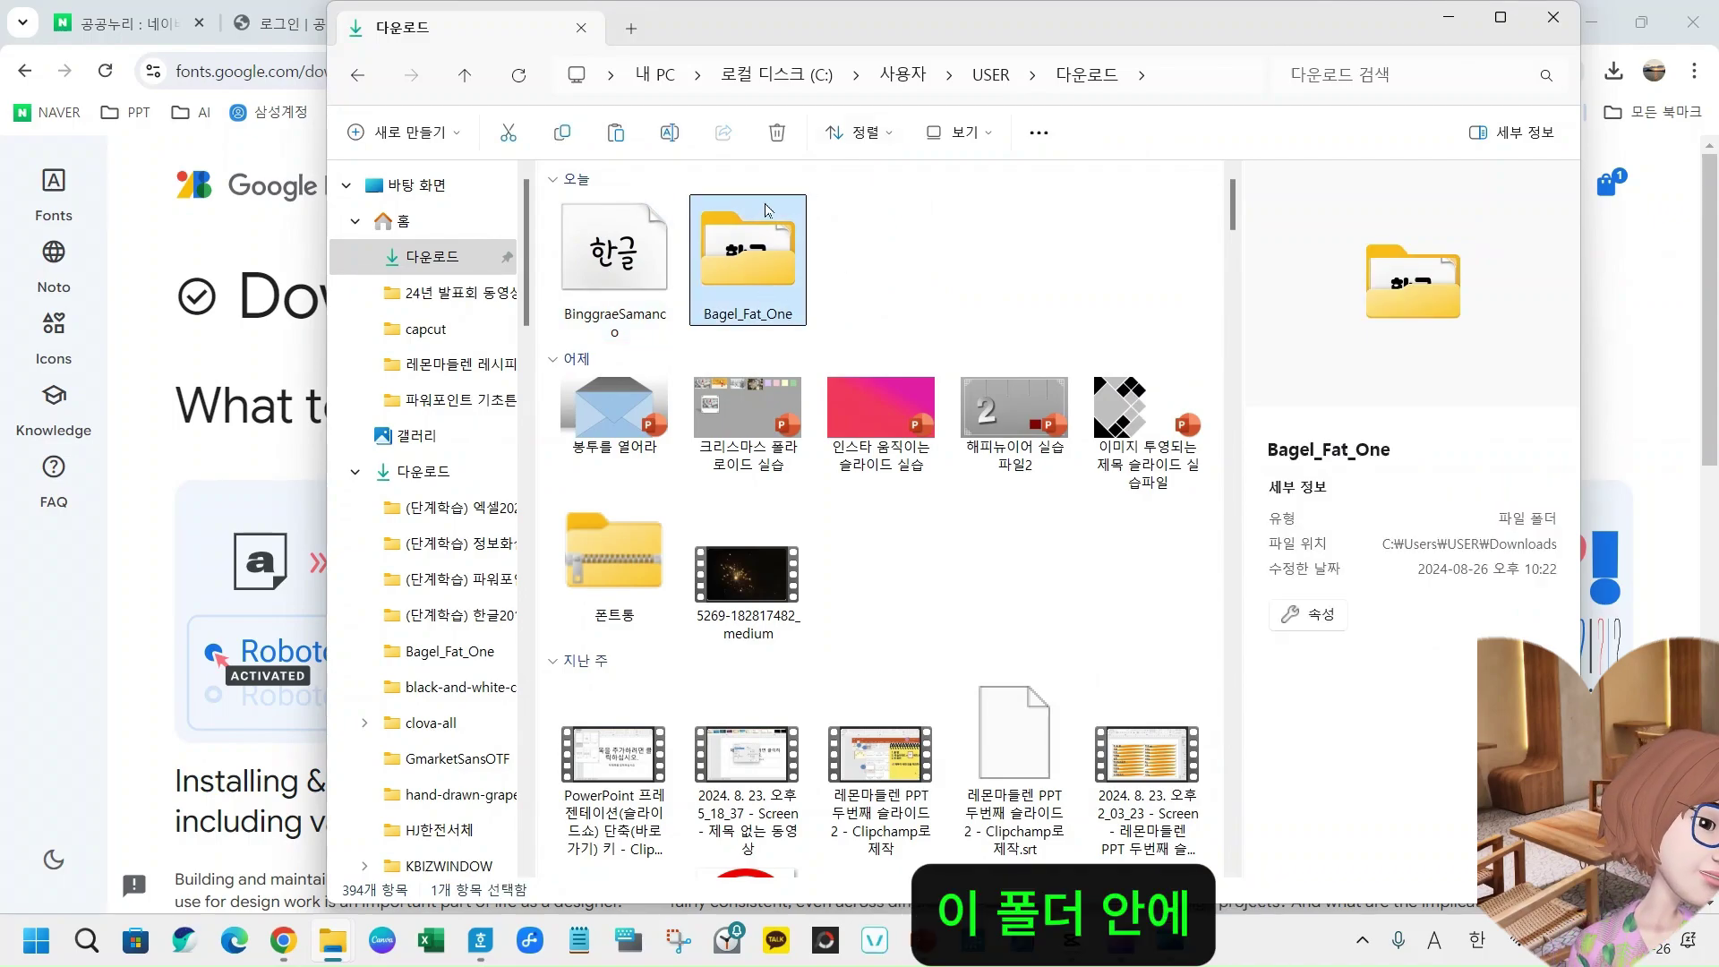
pyautogui.doubleClick(743, 261)
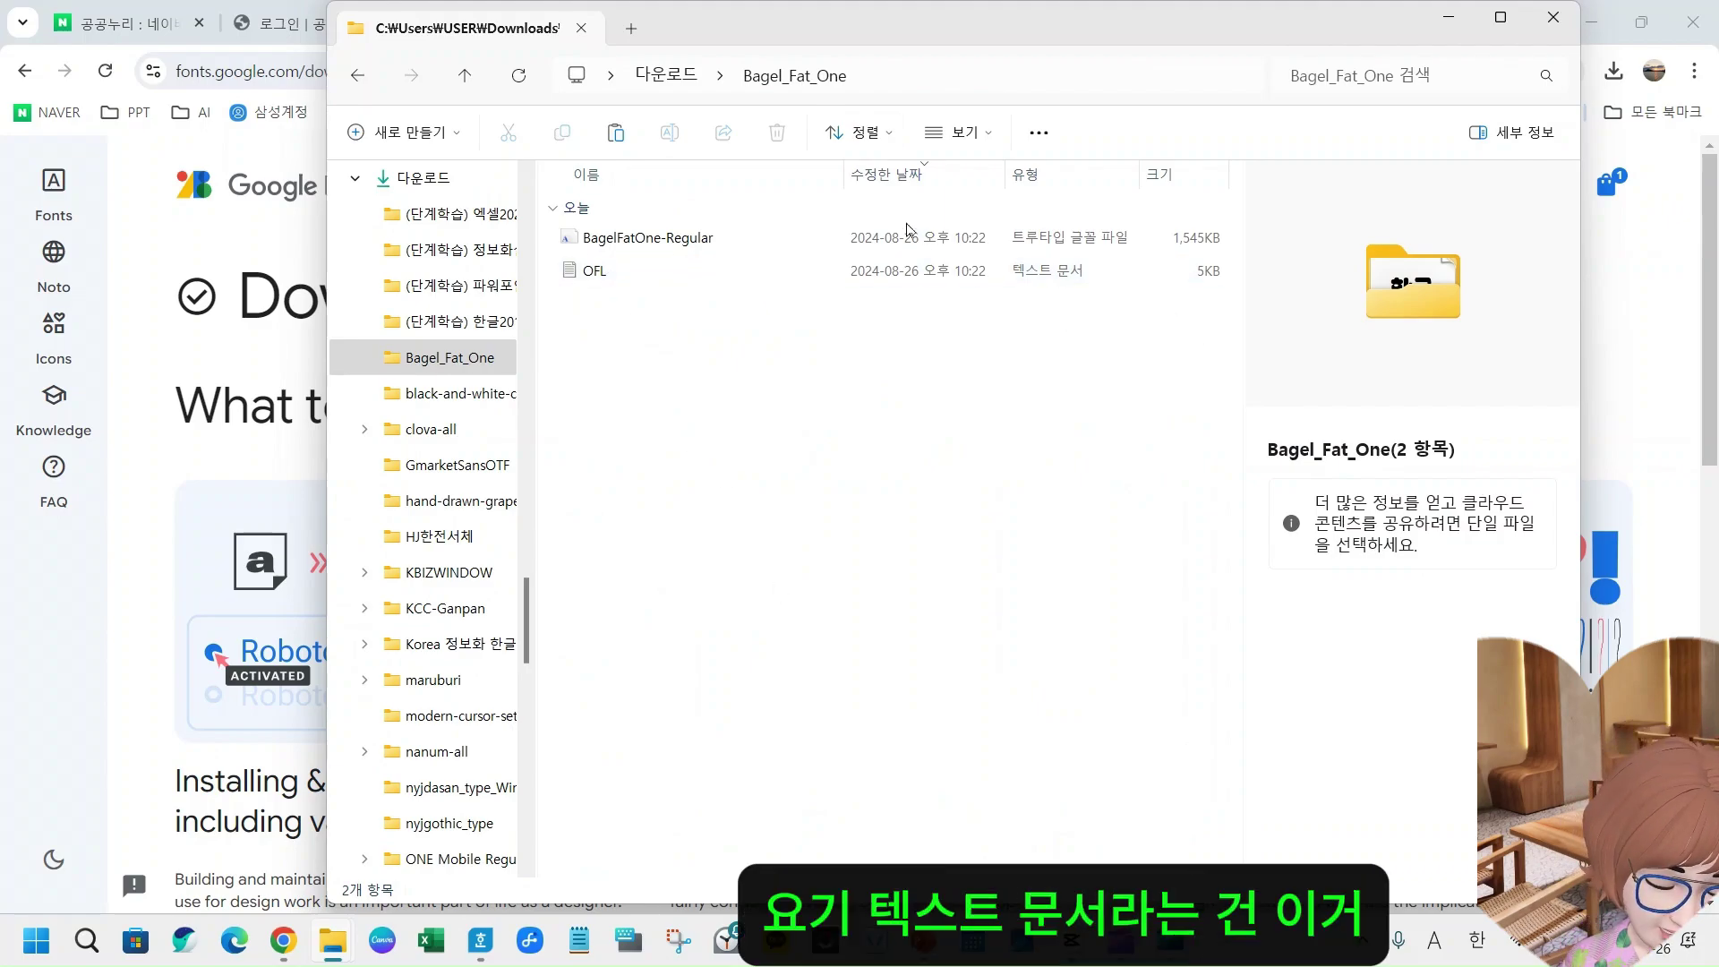
pyautogui.click(960, 275)
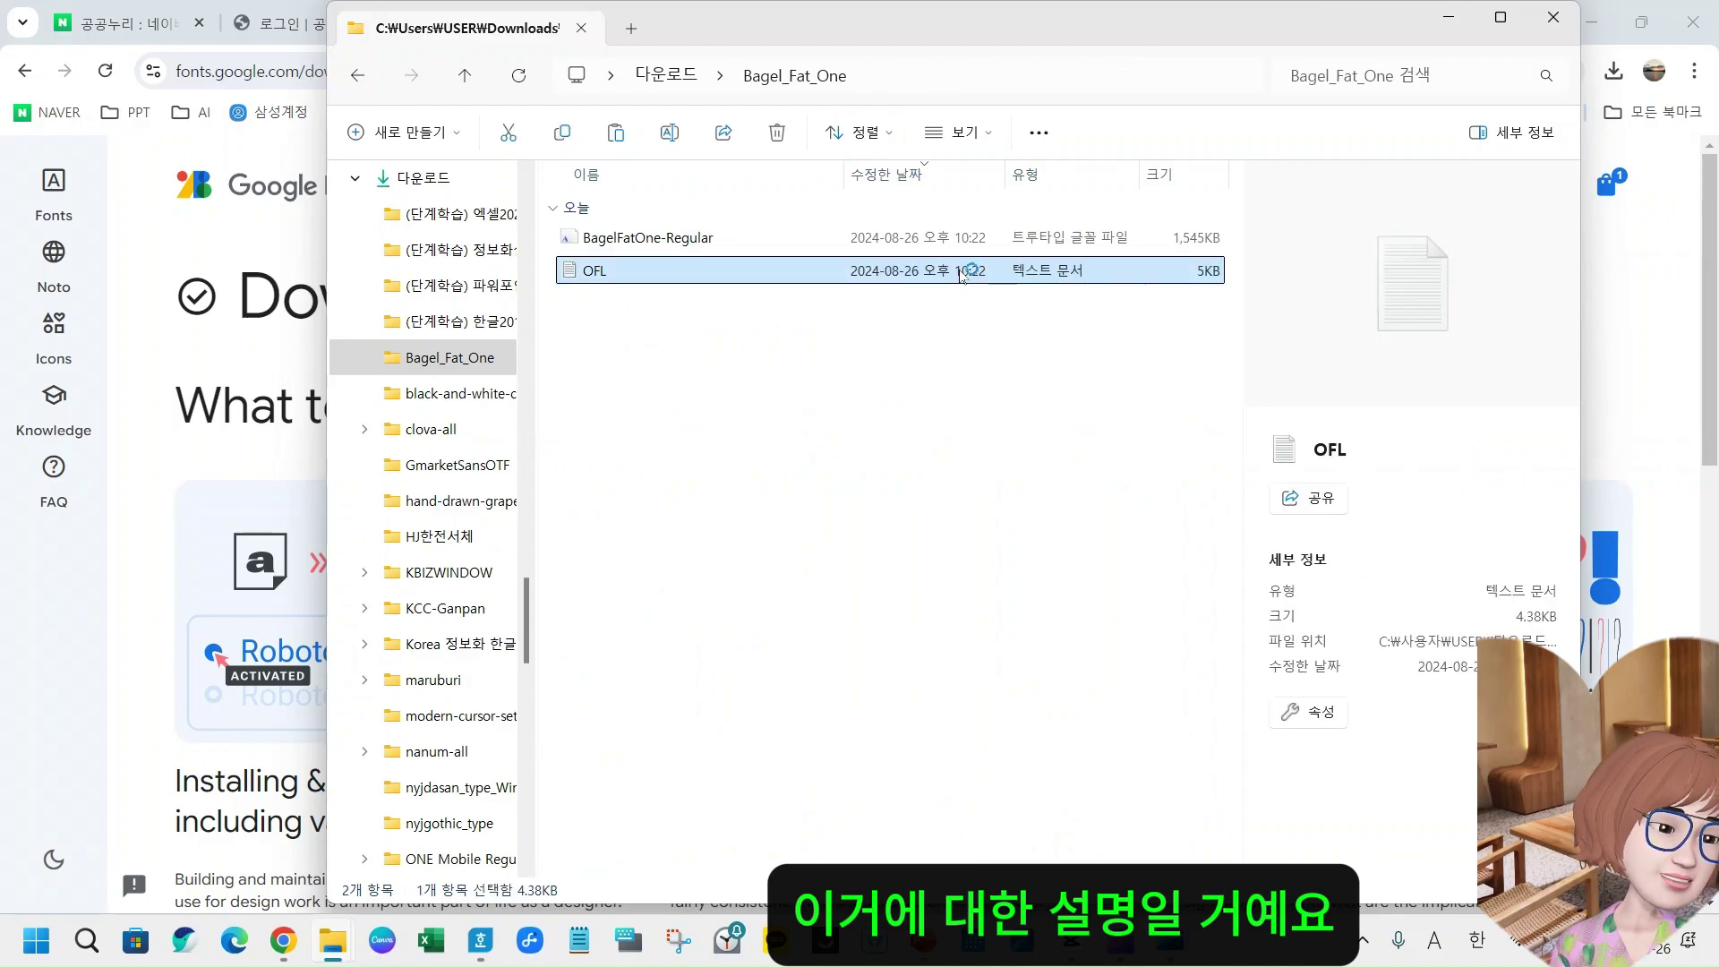
pyautogui.doubleClick(960, 275)
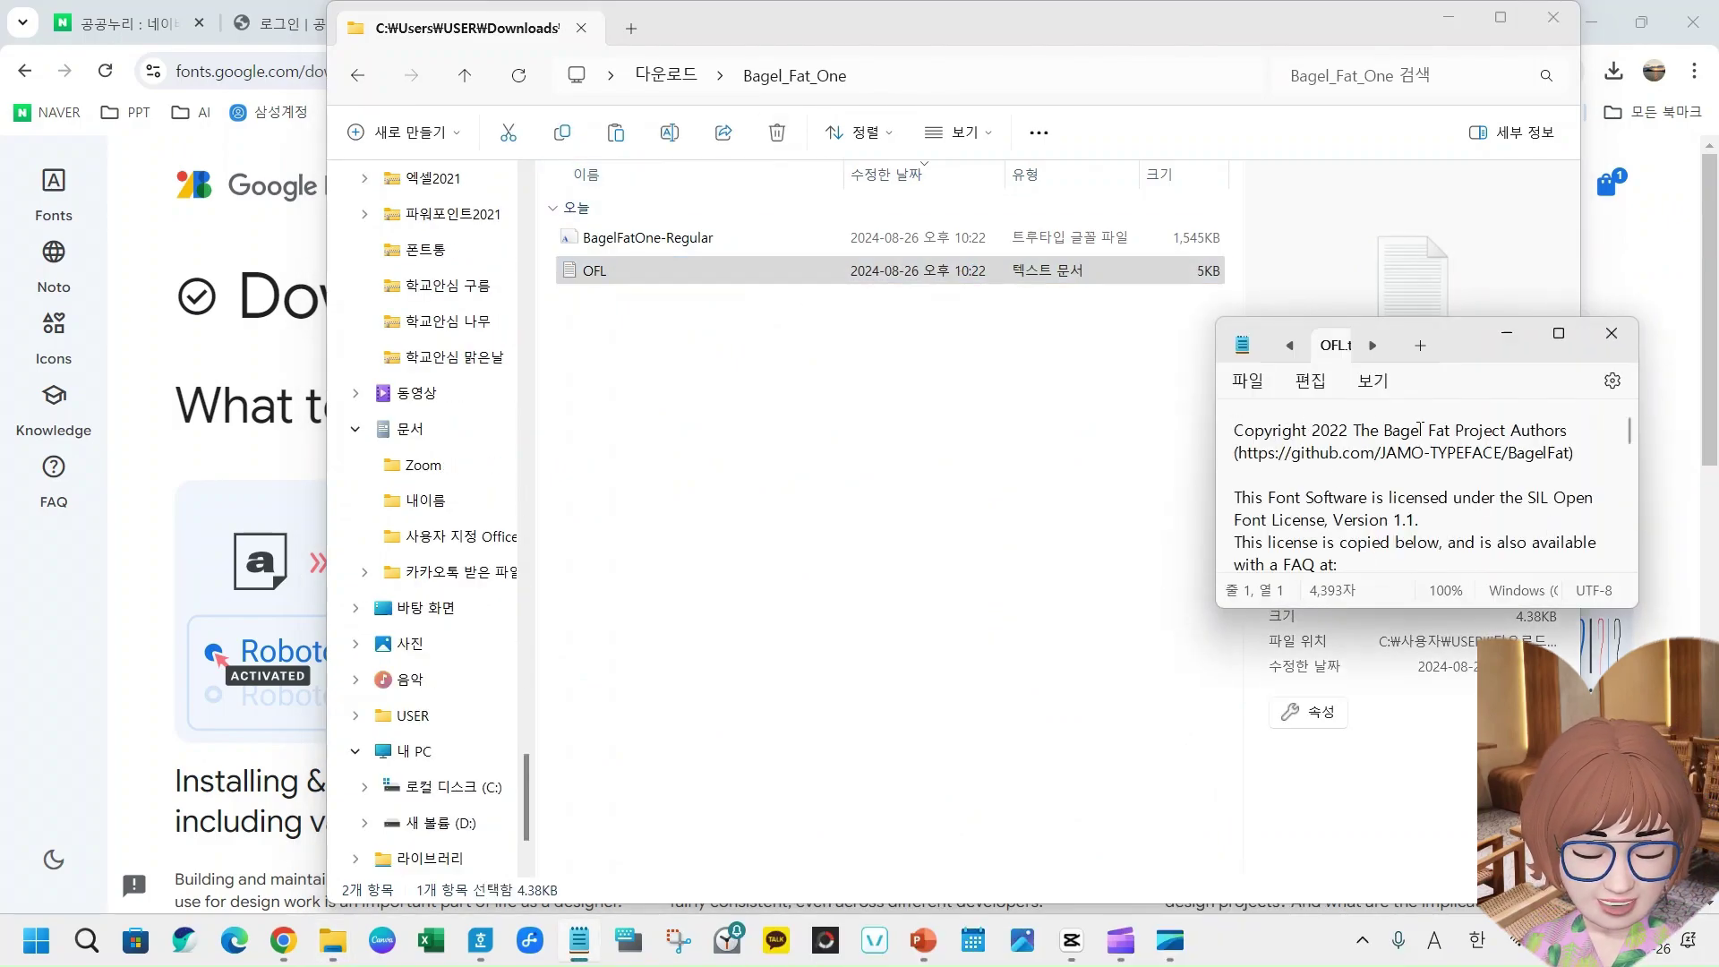
pyautogui.scroll(-5, 1403, 517)
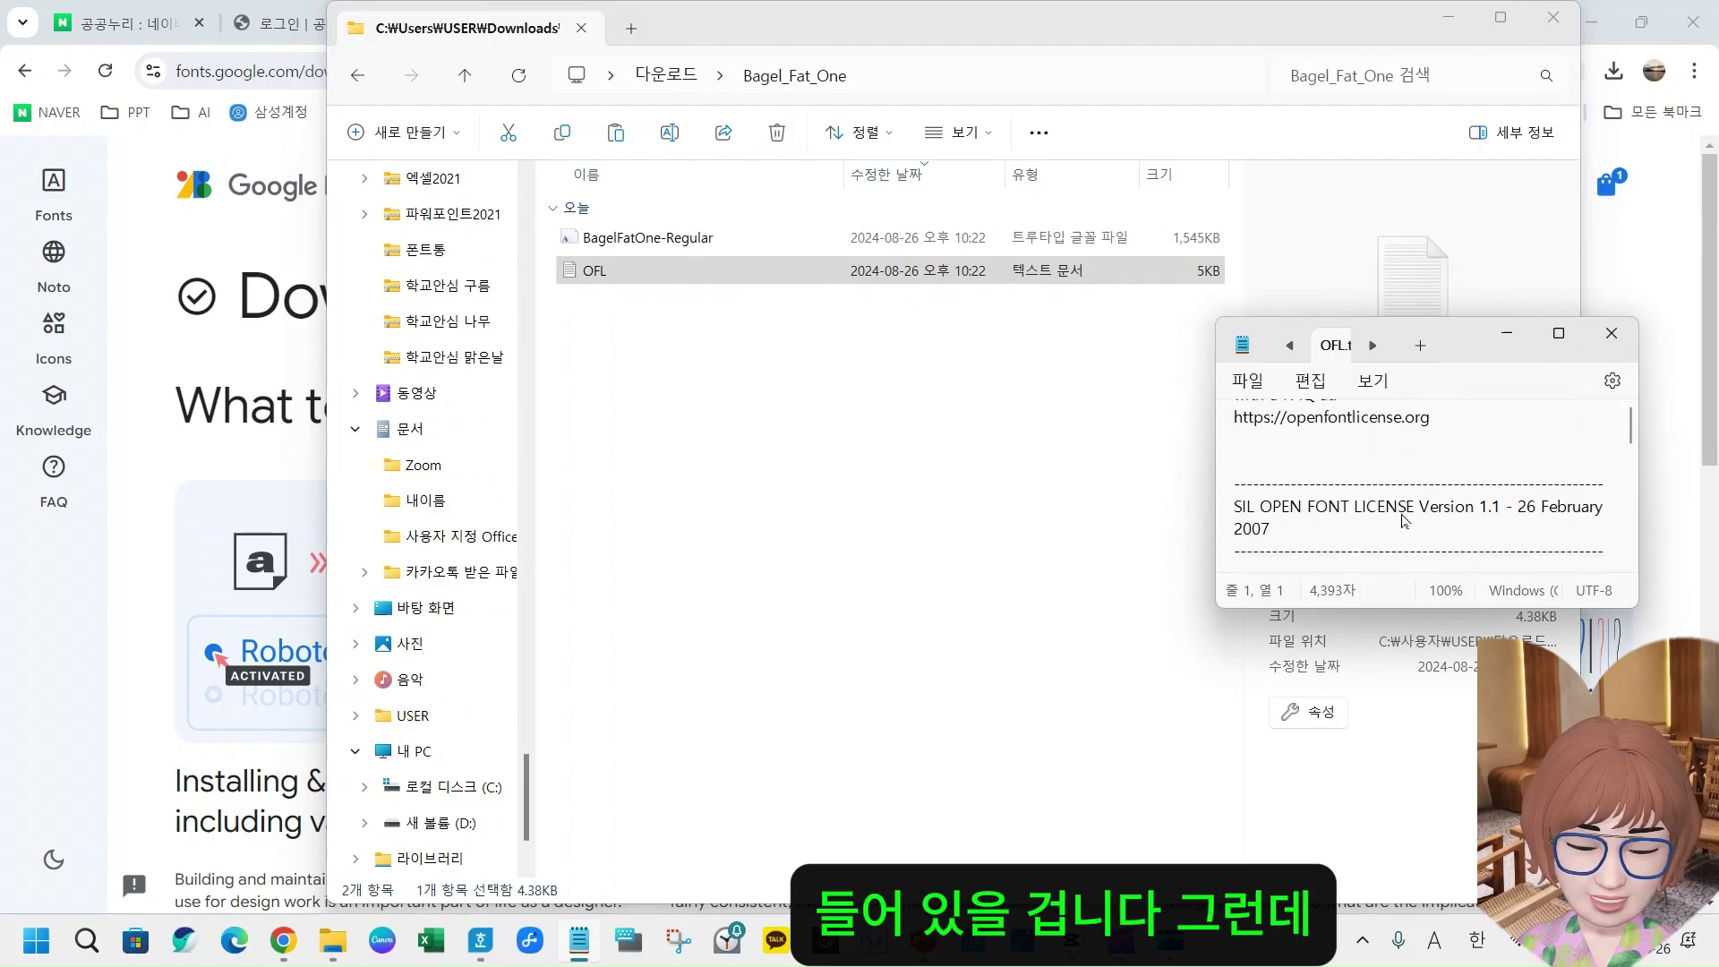
pyautogui.scroll(-3, 1403, 519)
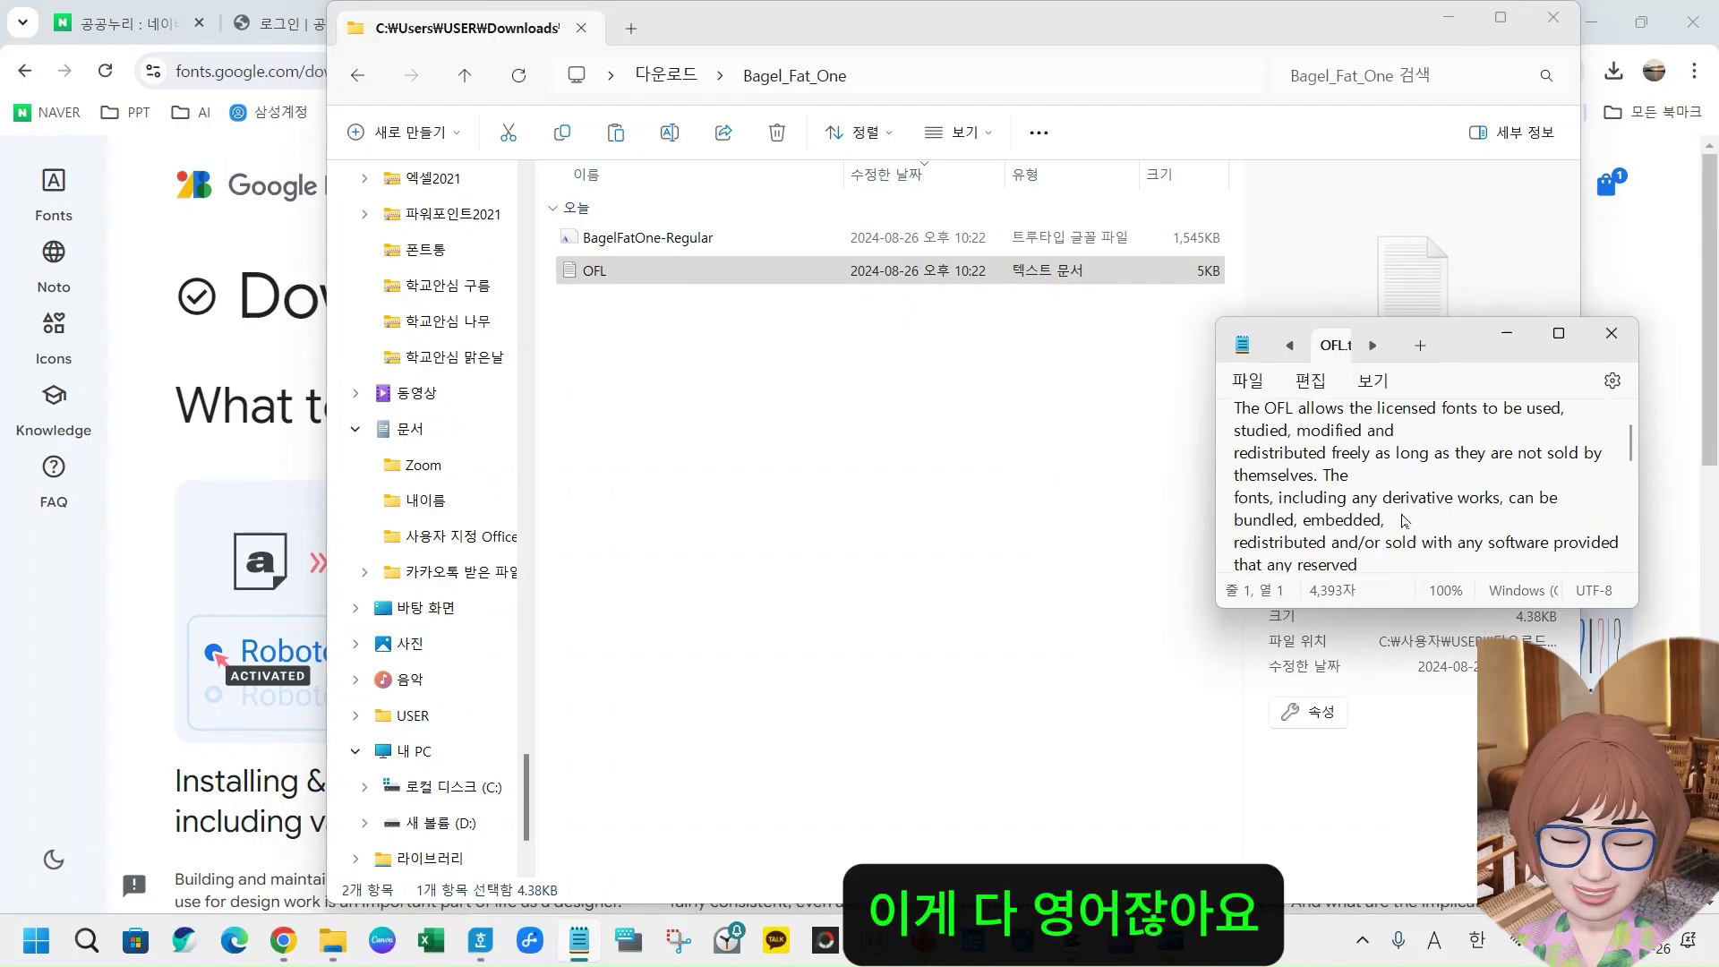
pyautogui.click(1559, 335)
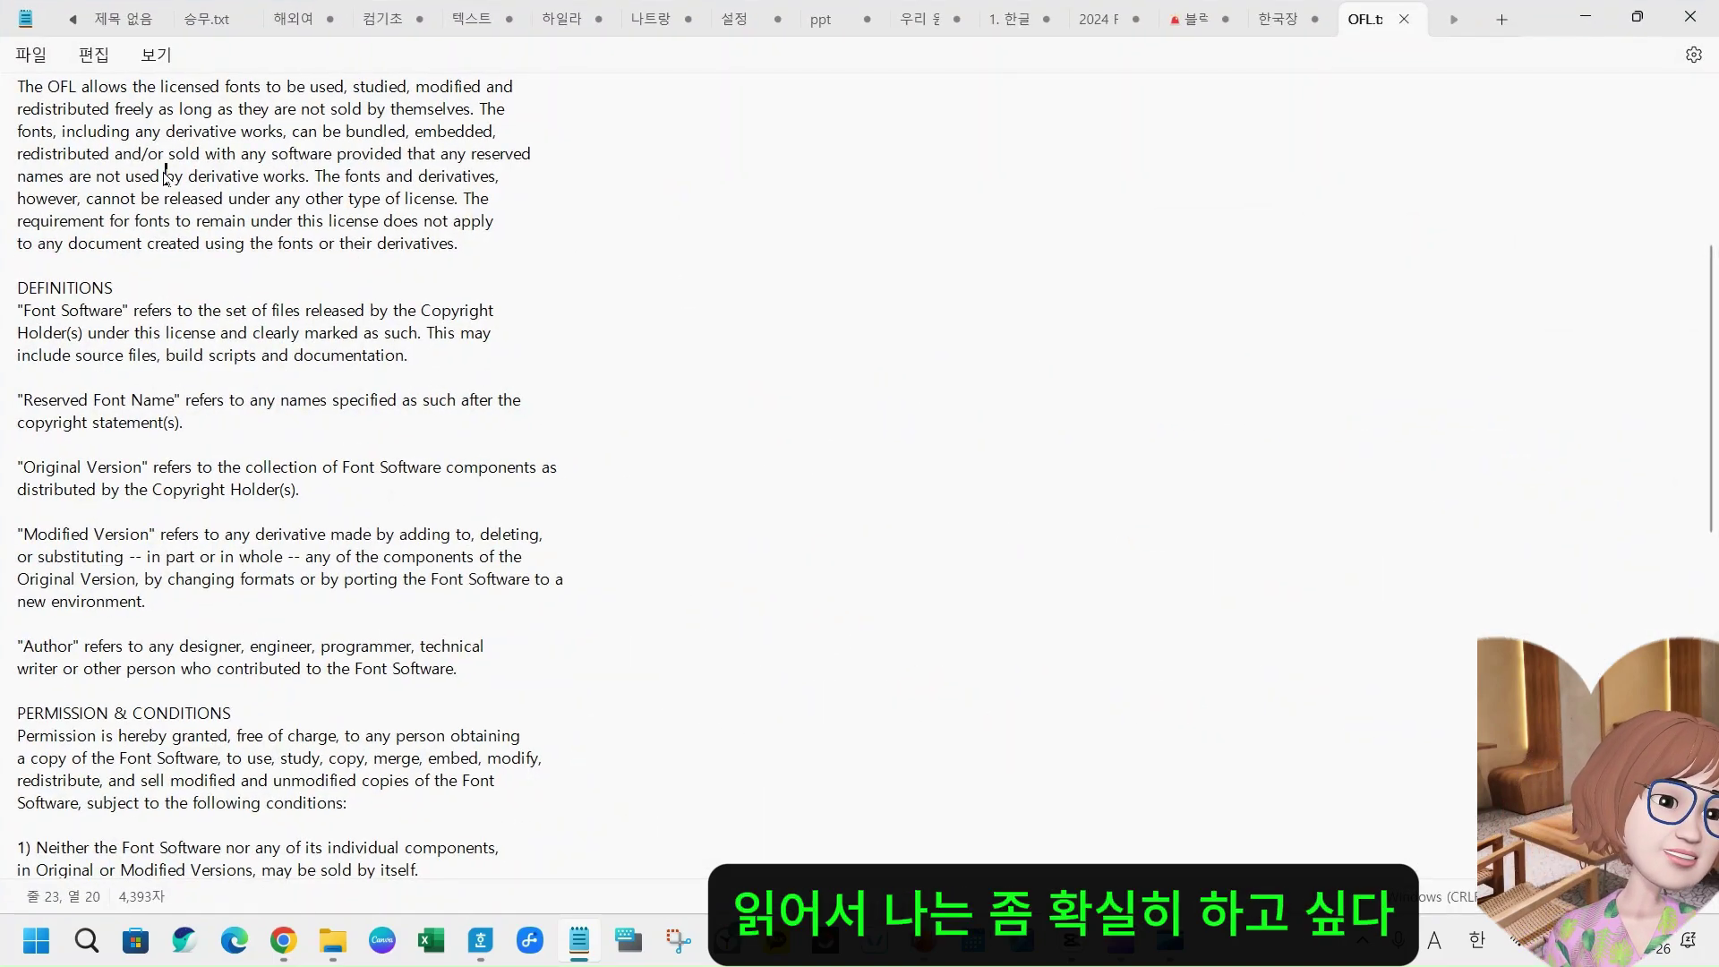
# - Copy the entire OFL licence text and open Google Translate in a new Chrome tab
pyautogui.hotkey('ctrl', 'a')
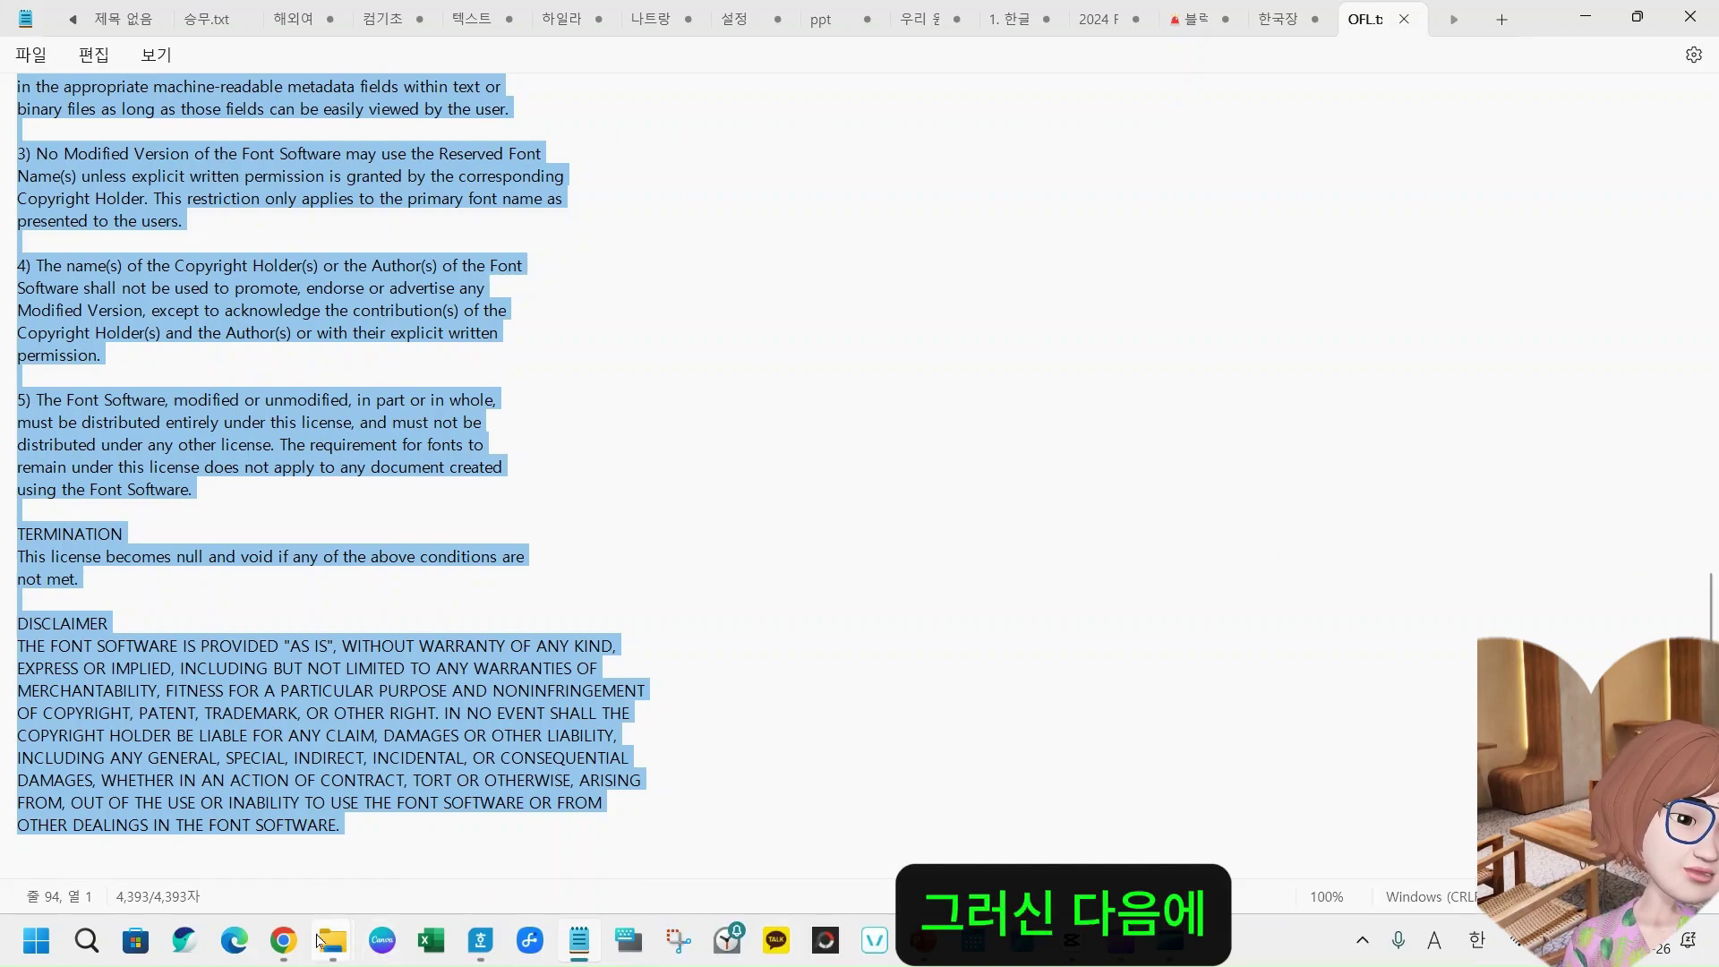
pyautogui.click(283, 940)
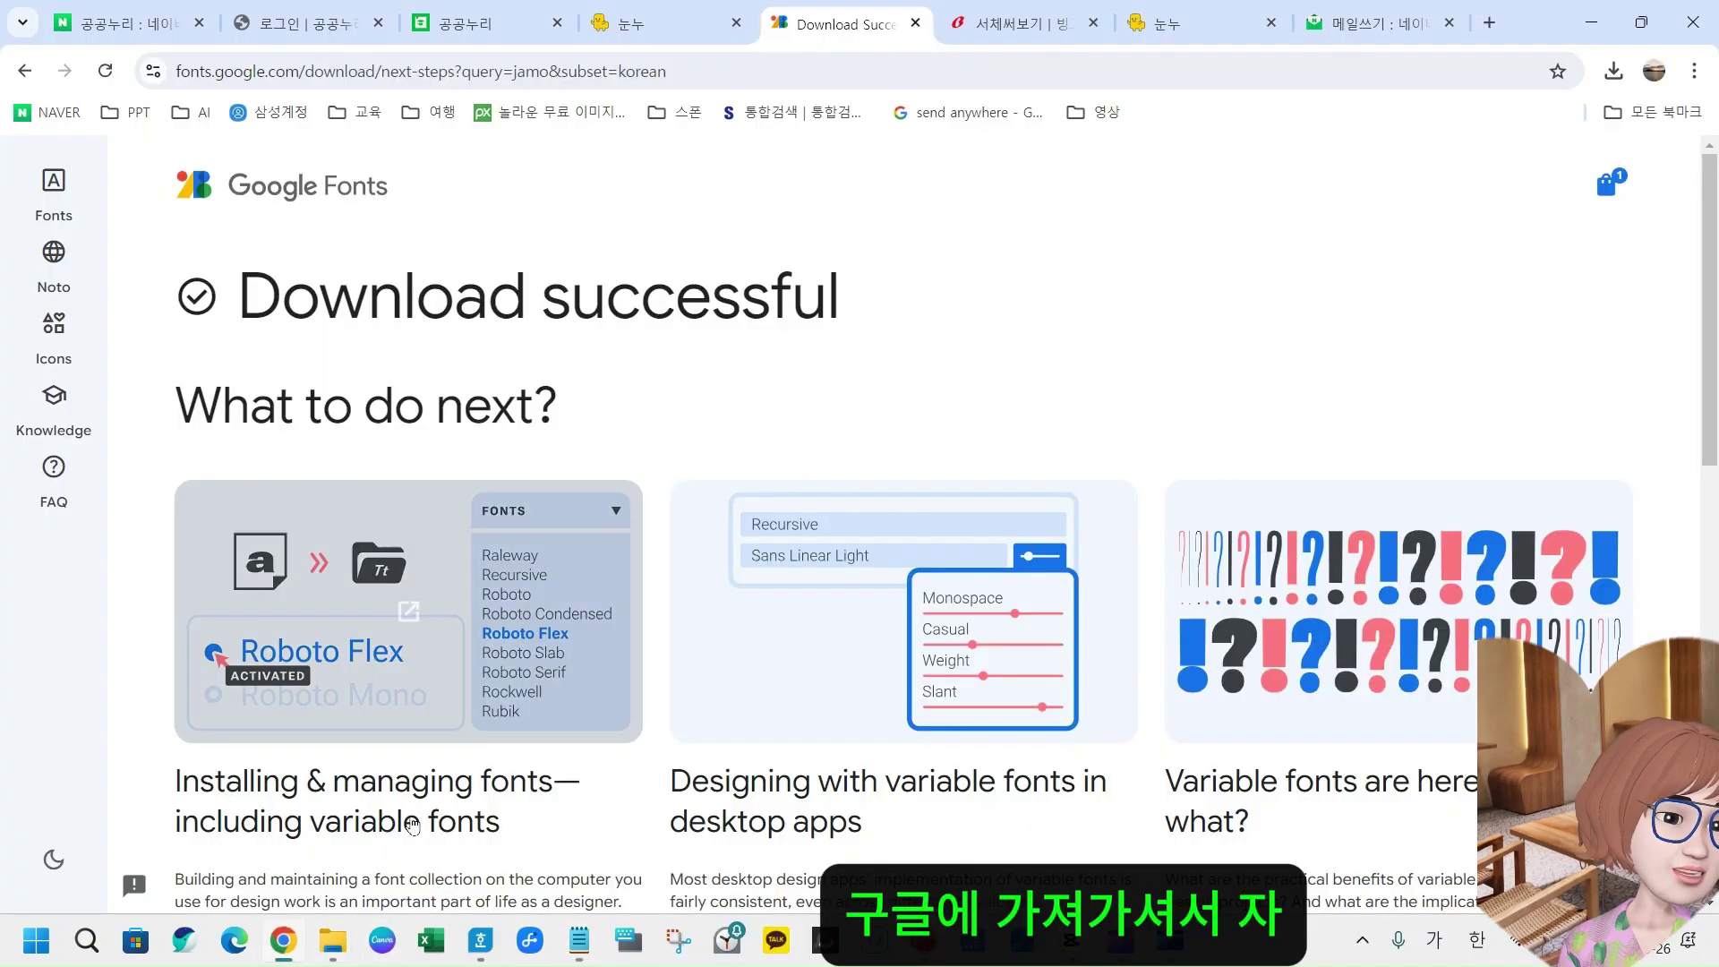
pyautogui.click(1496, 36)
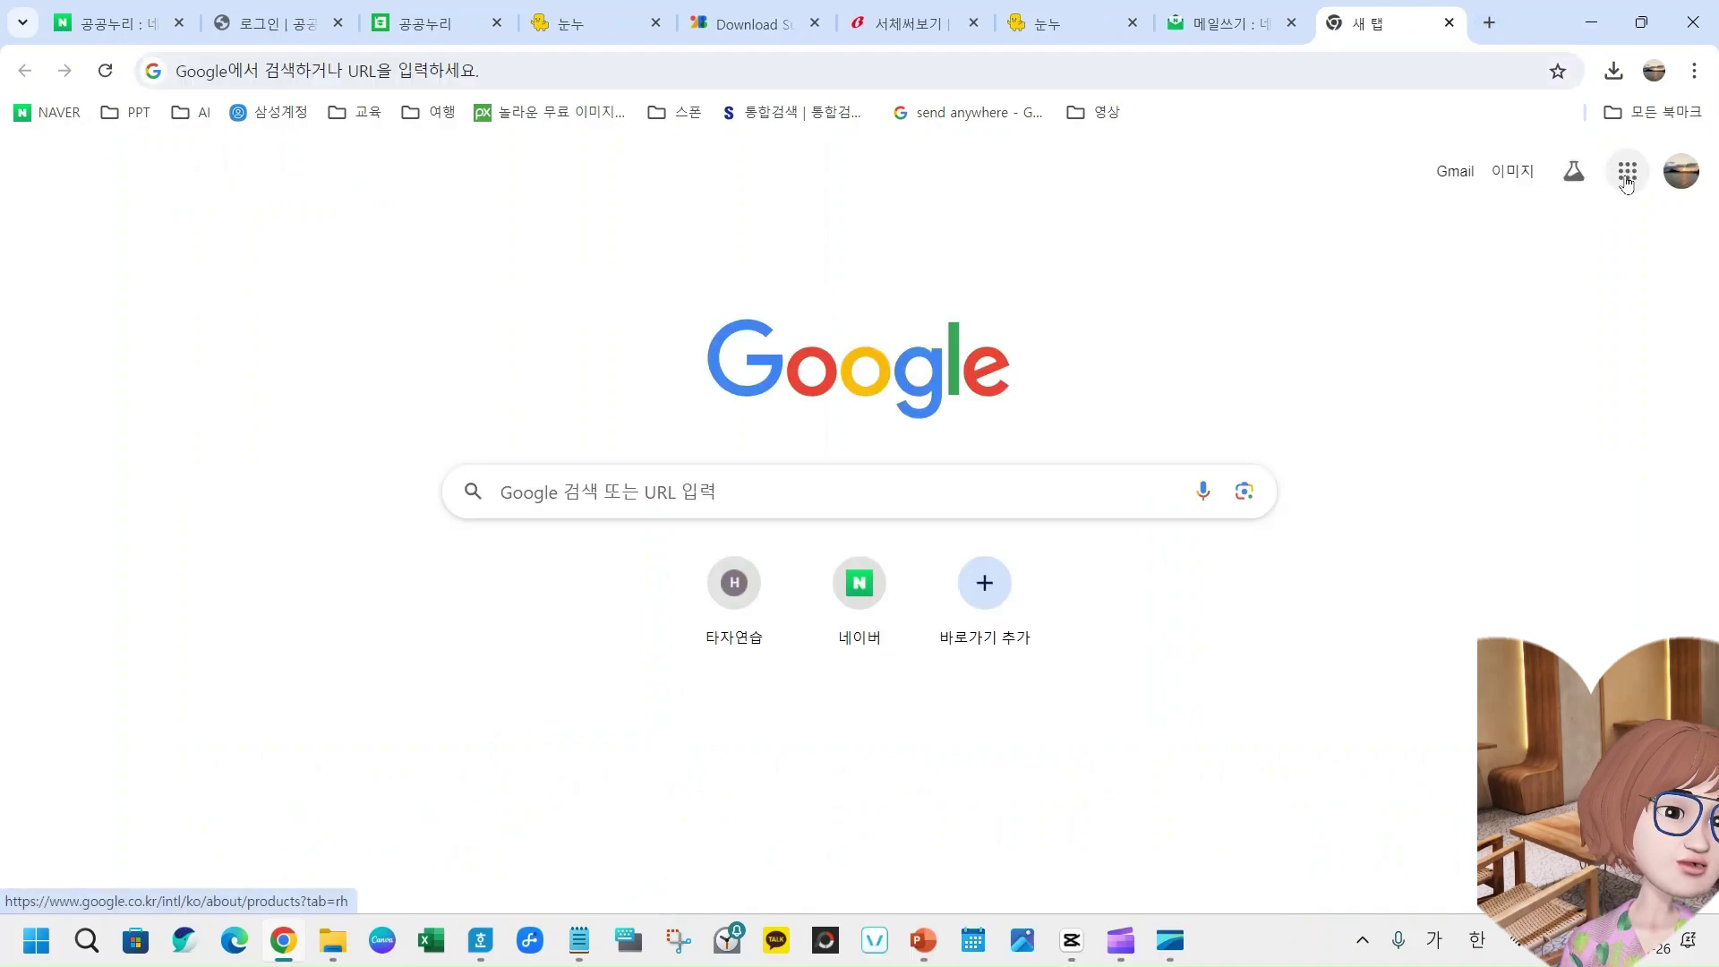
pyautogui.click(1628, 179)
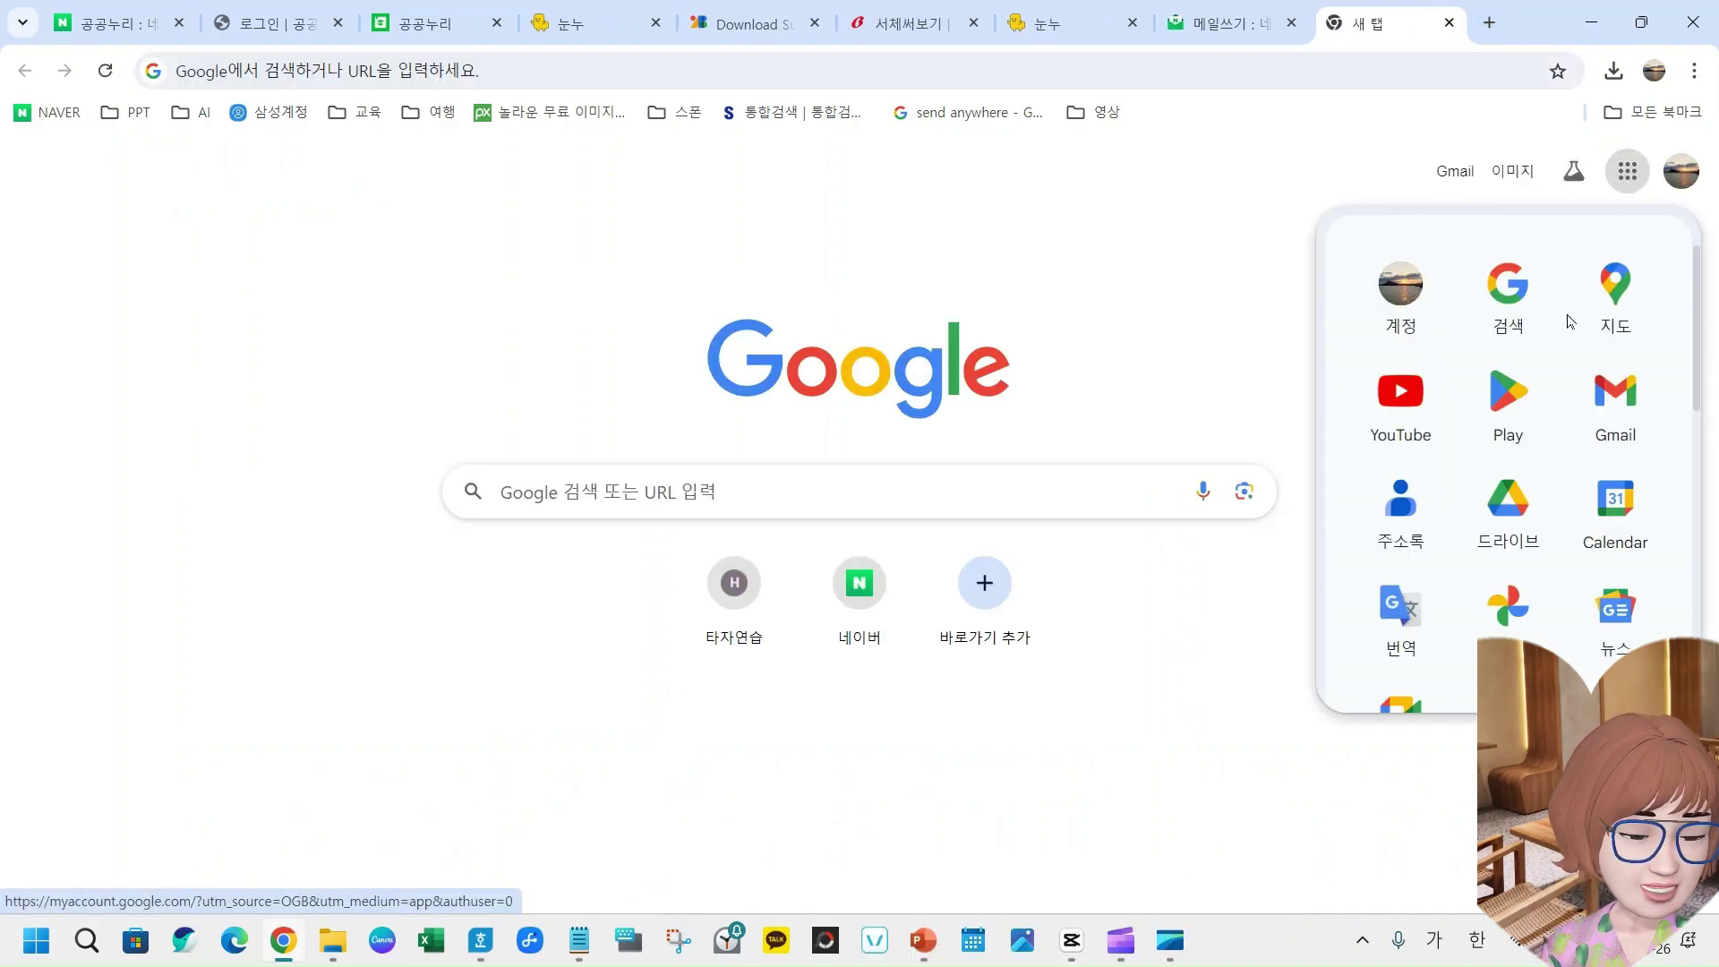
pyautogui.scroll(-1, 1448, 503)
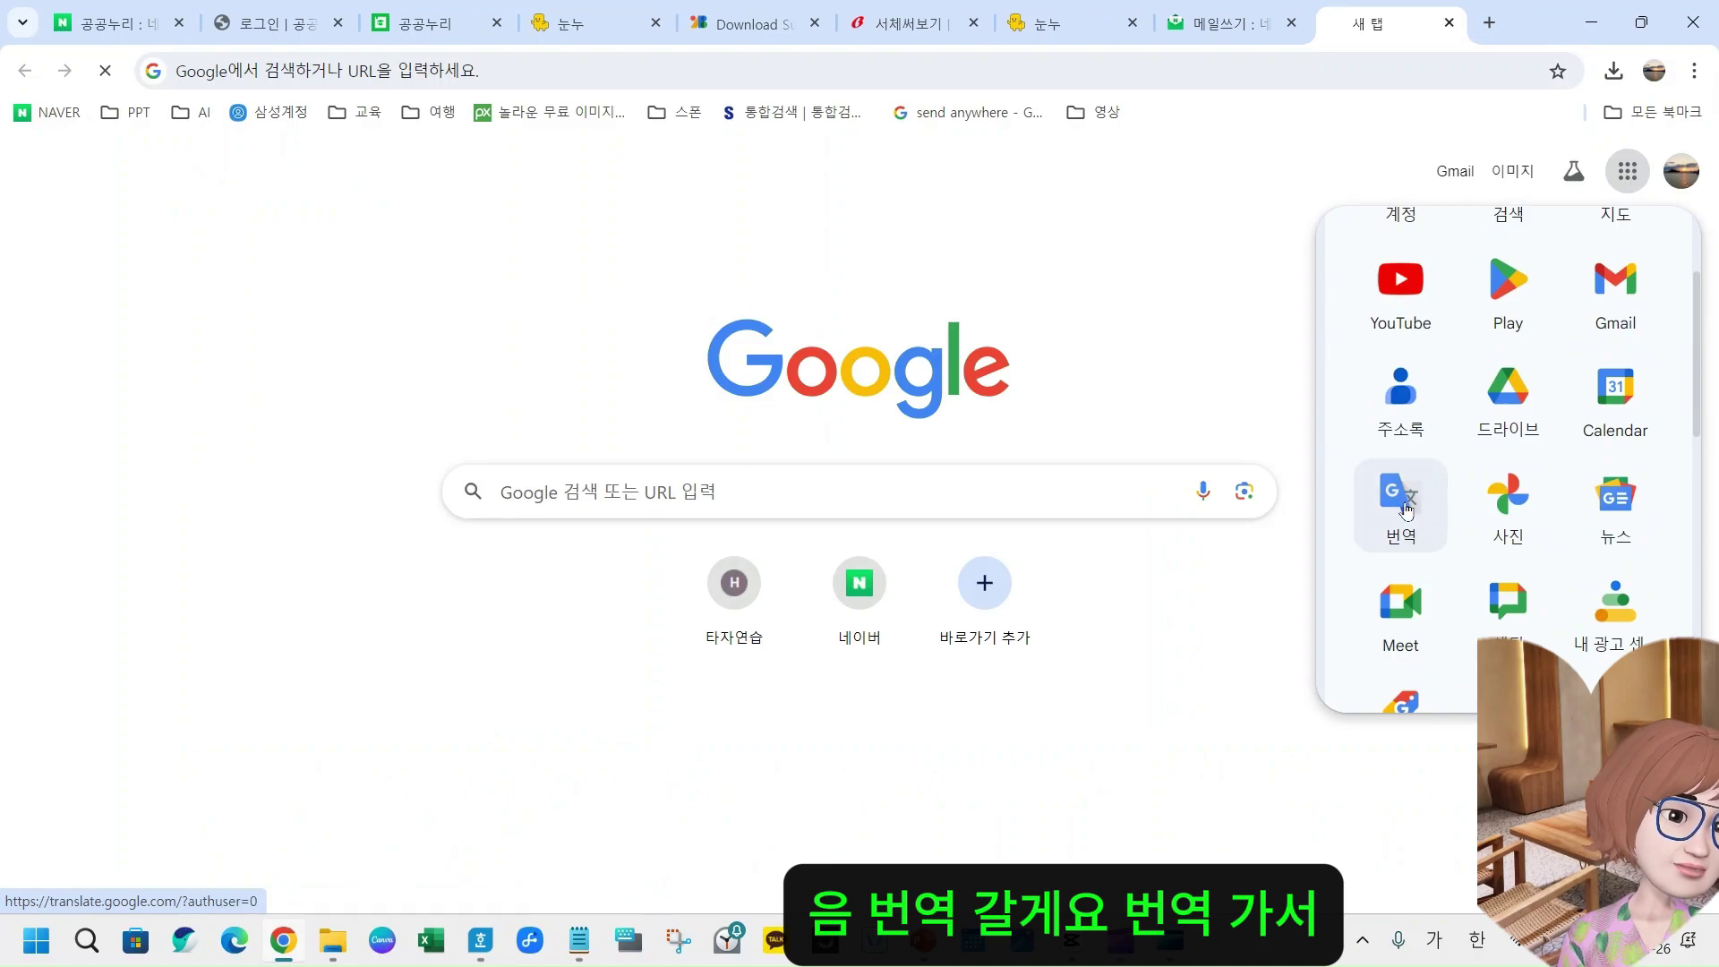
pyautogui.click(1405, 506)
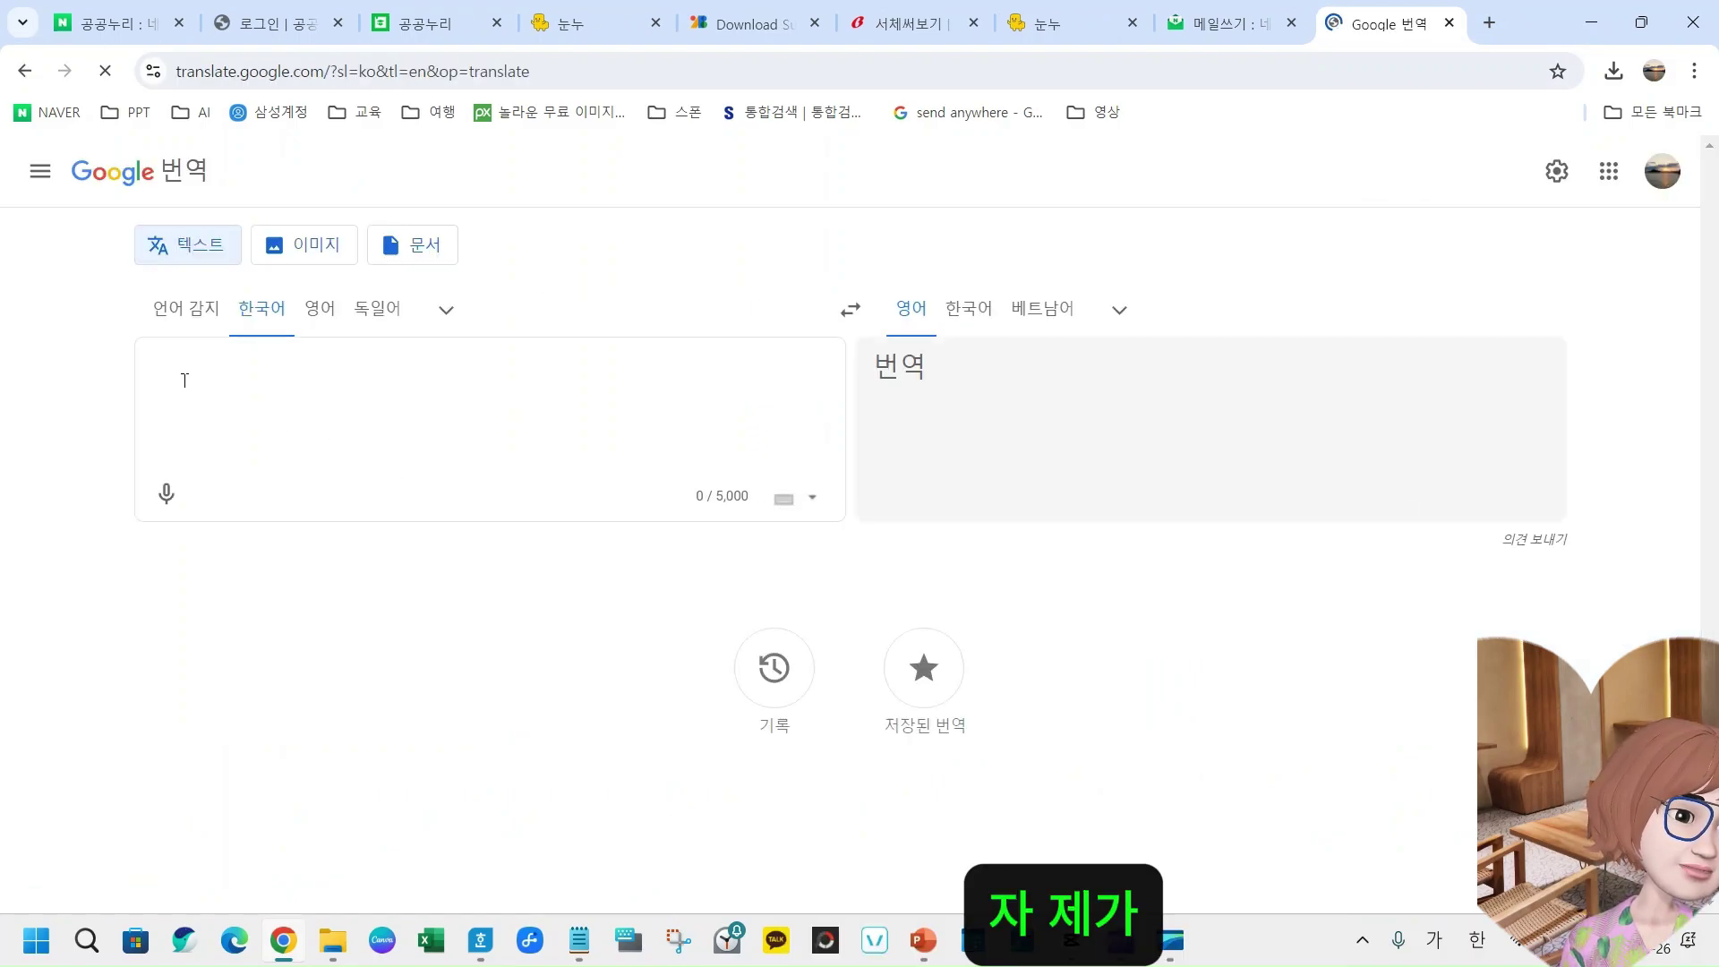
# - Set the source language to English with Korean as the target and paste in the licence text for translation
pyautogui.click(315, 309)
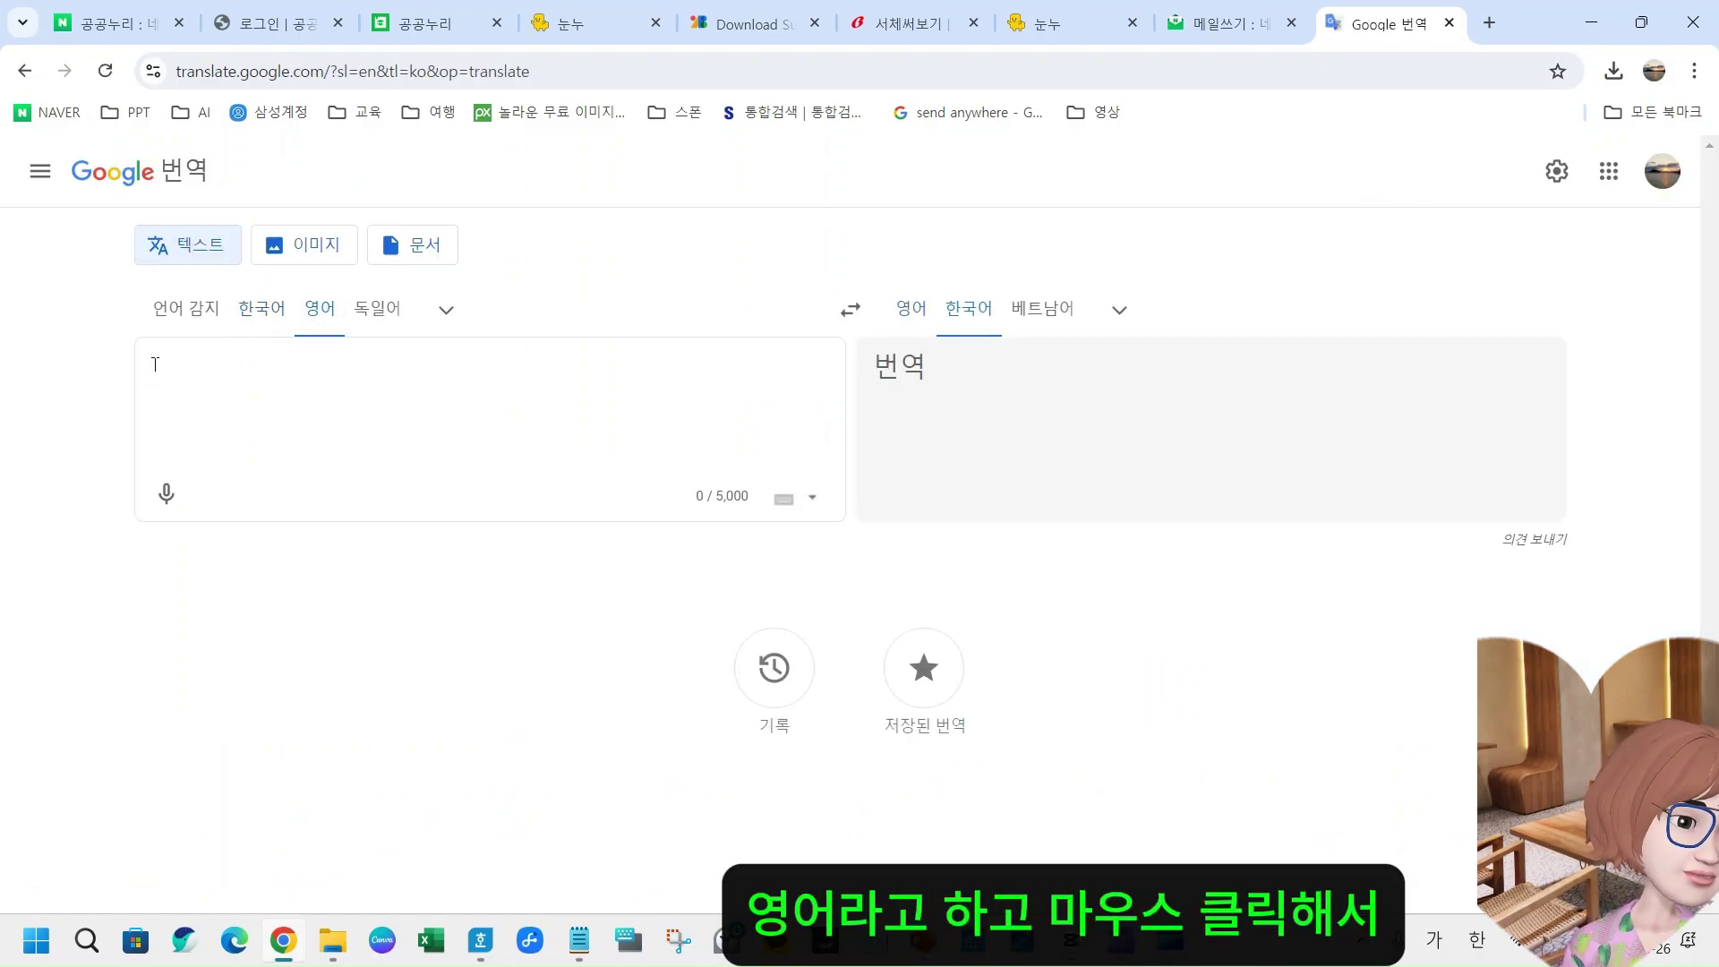
pyautogui.rightClick(154, 369)
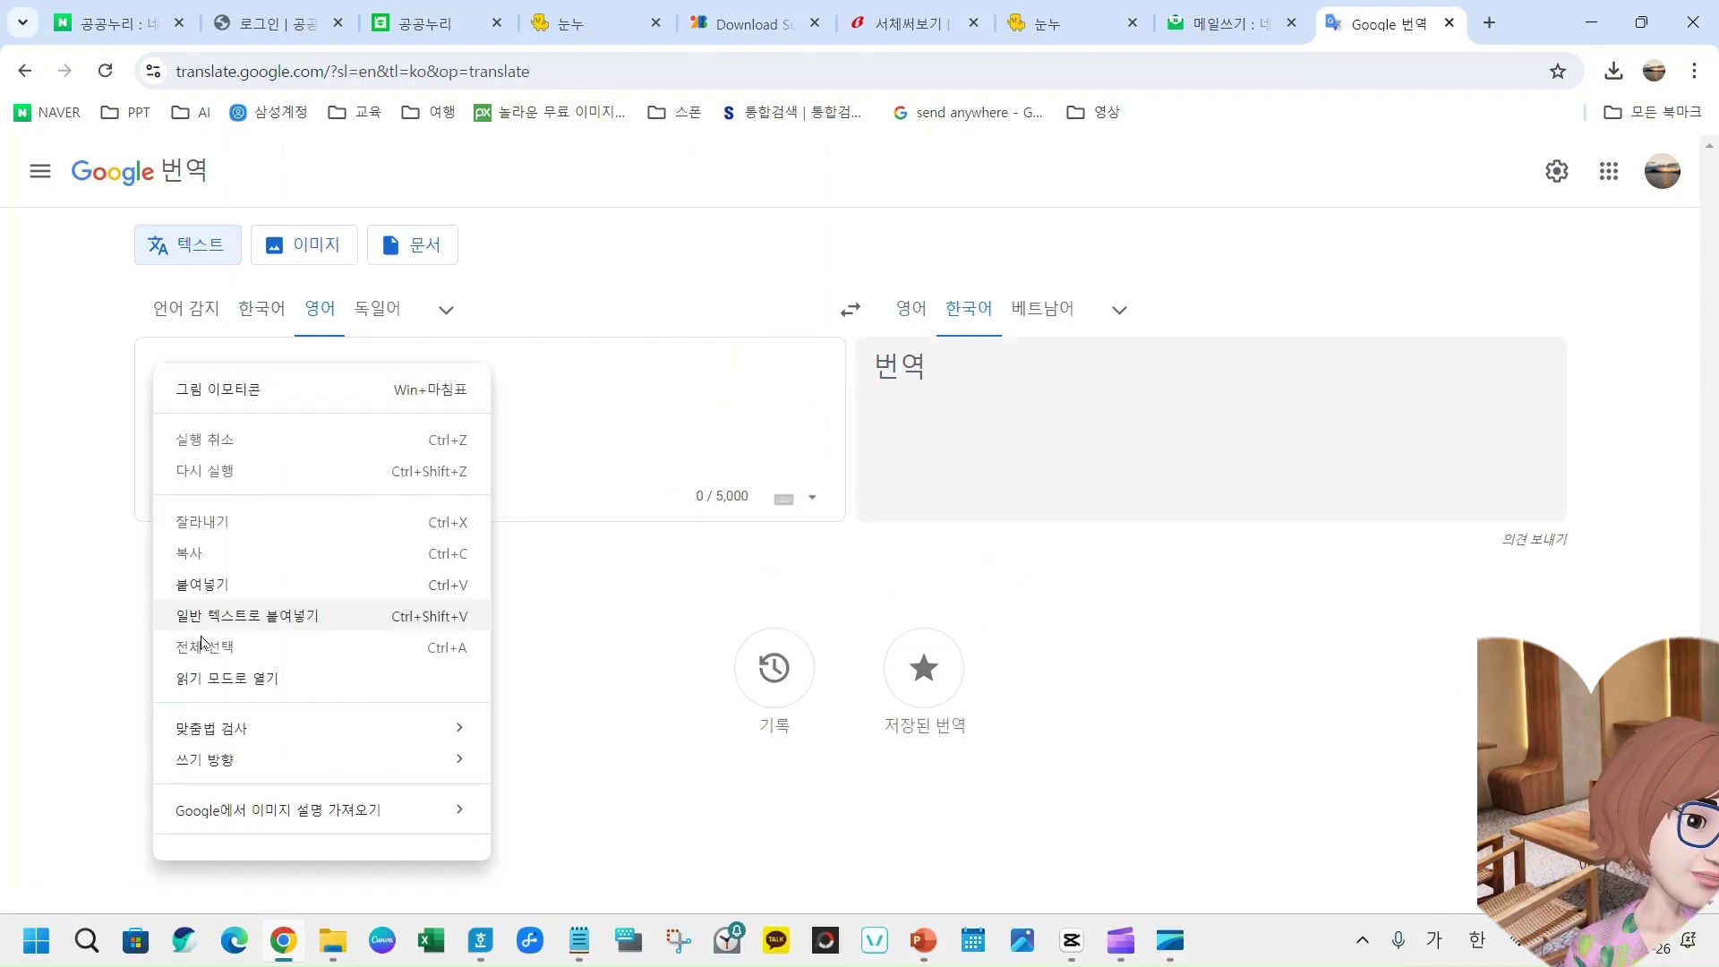
pyautogui.click(204, 584)
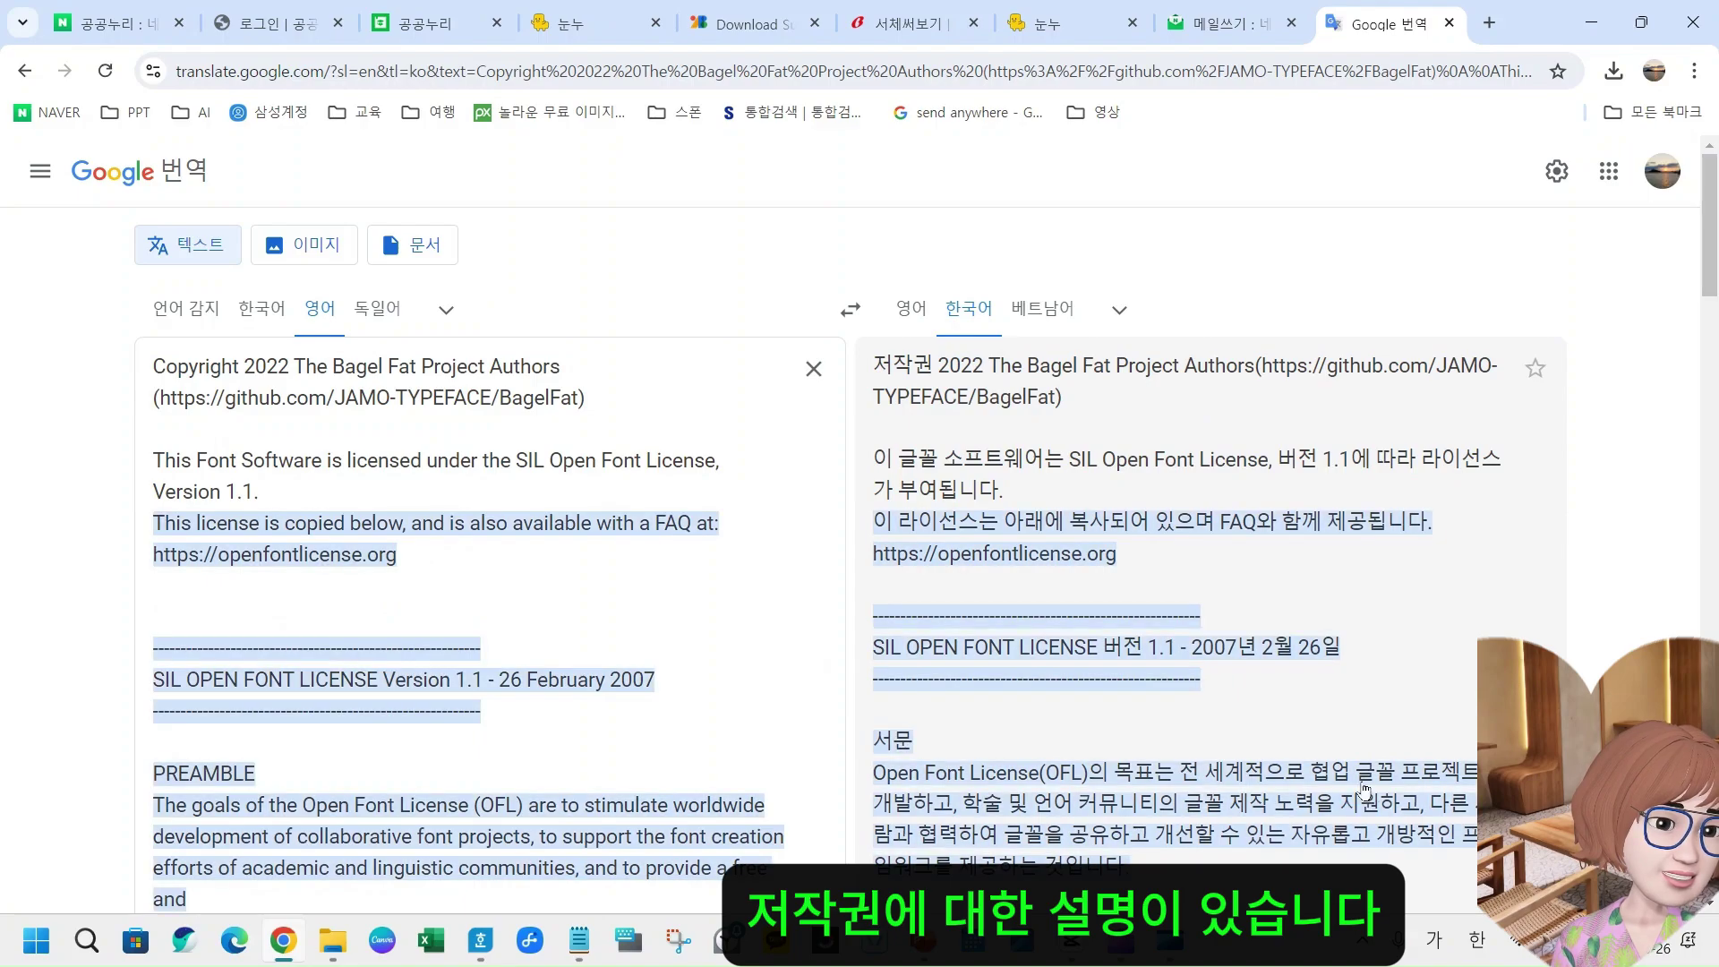
# - Read through the Korean translation of the licence's permissions and conditions, and close the original OFL text window
pyautogui.scroll(-4, 1364, 792)
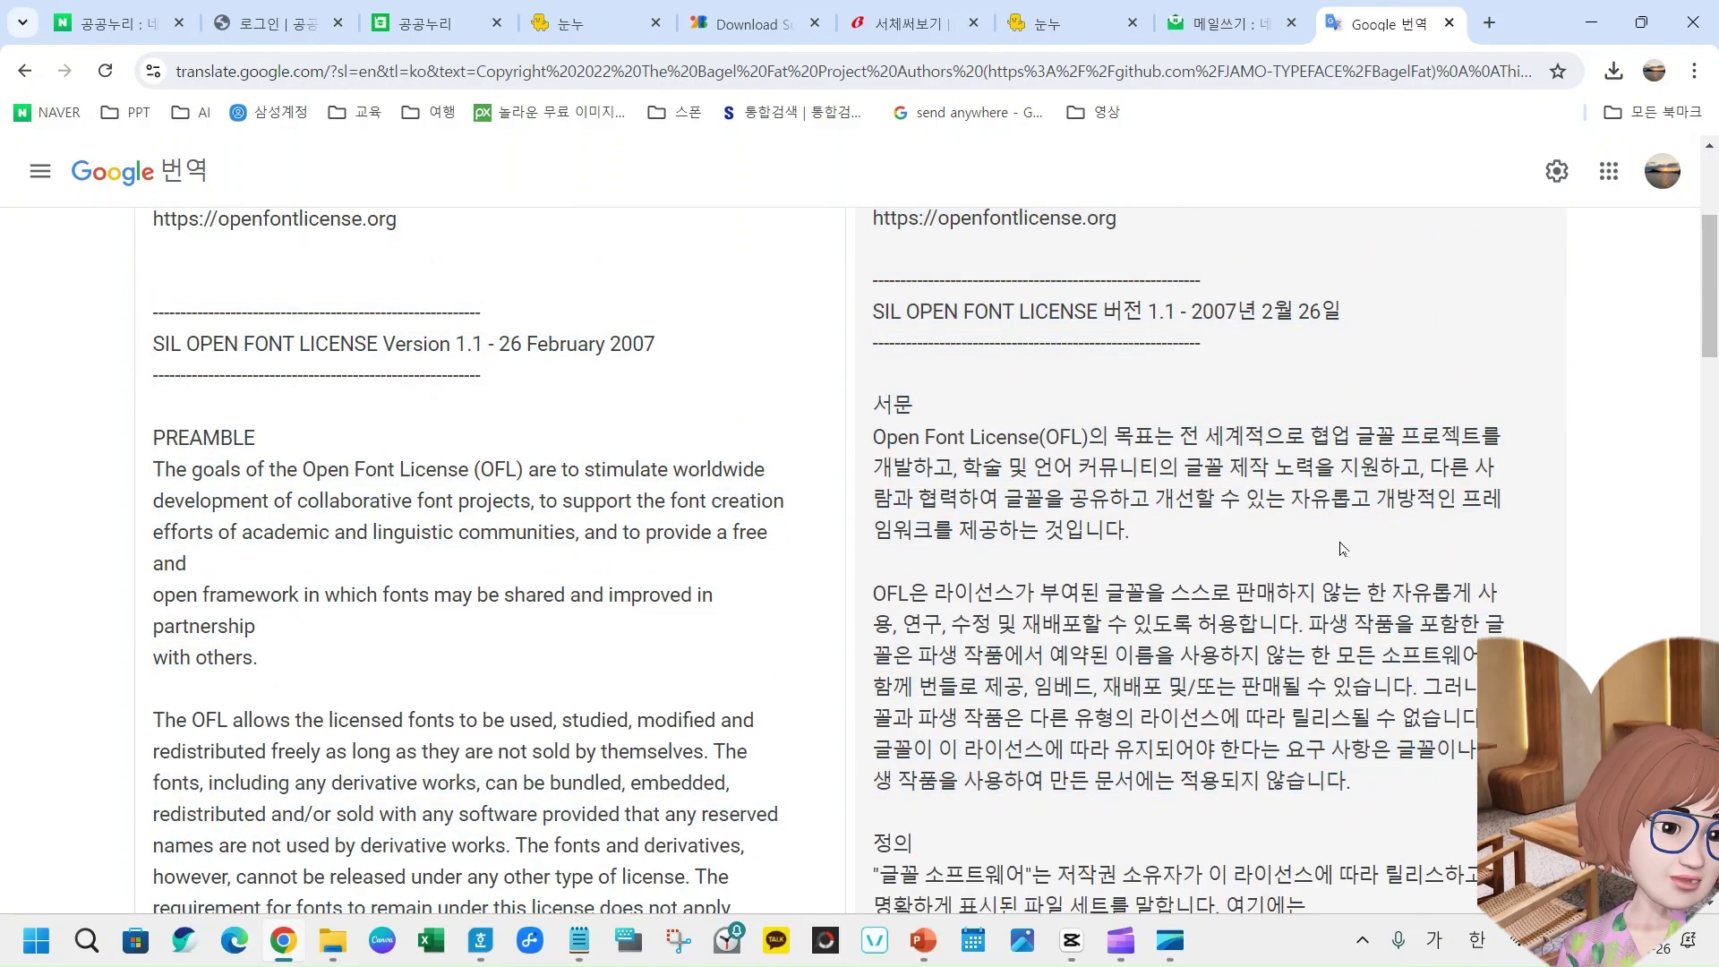
pyautogui.scroll(-1, 1276, 811)
pyautogui.scroll(-9, 1275, 811)
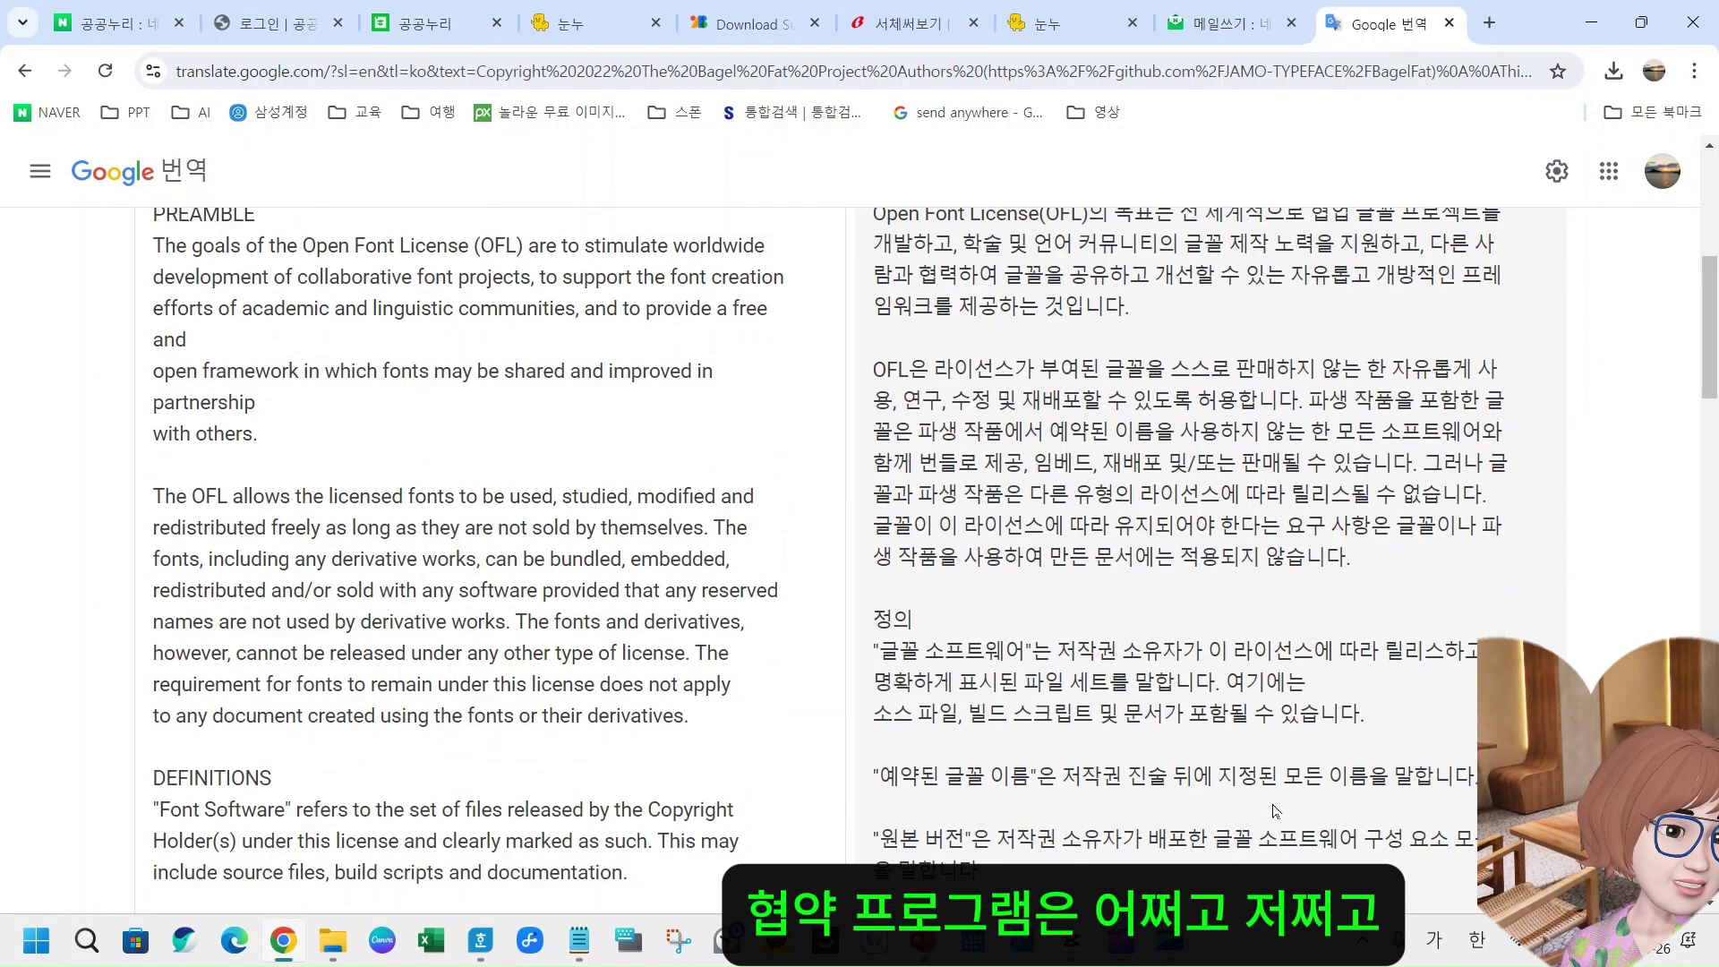
pyautogui.scroll(-8, 1276, 812)
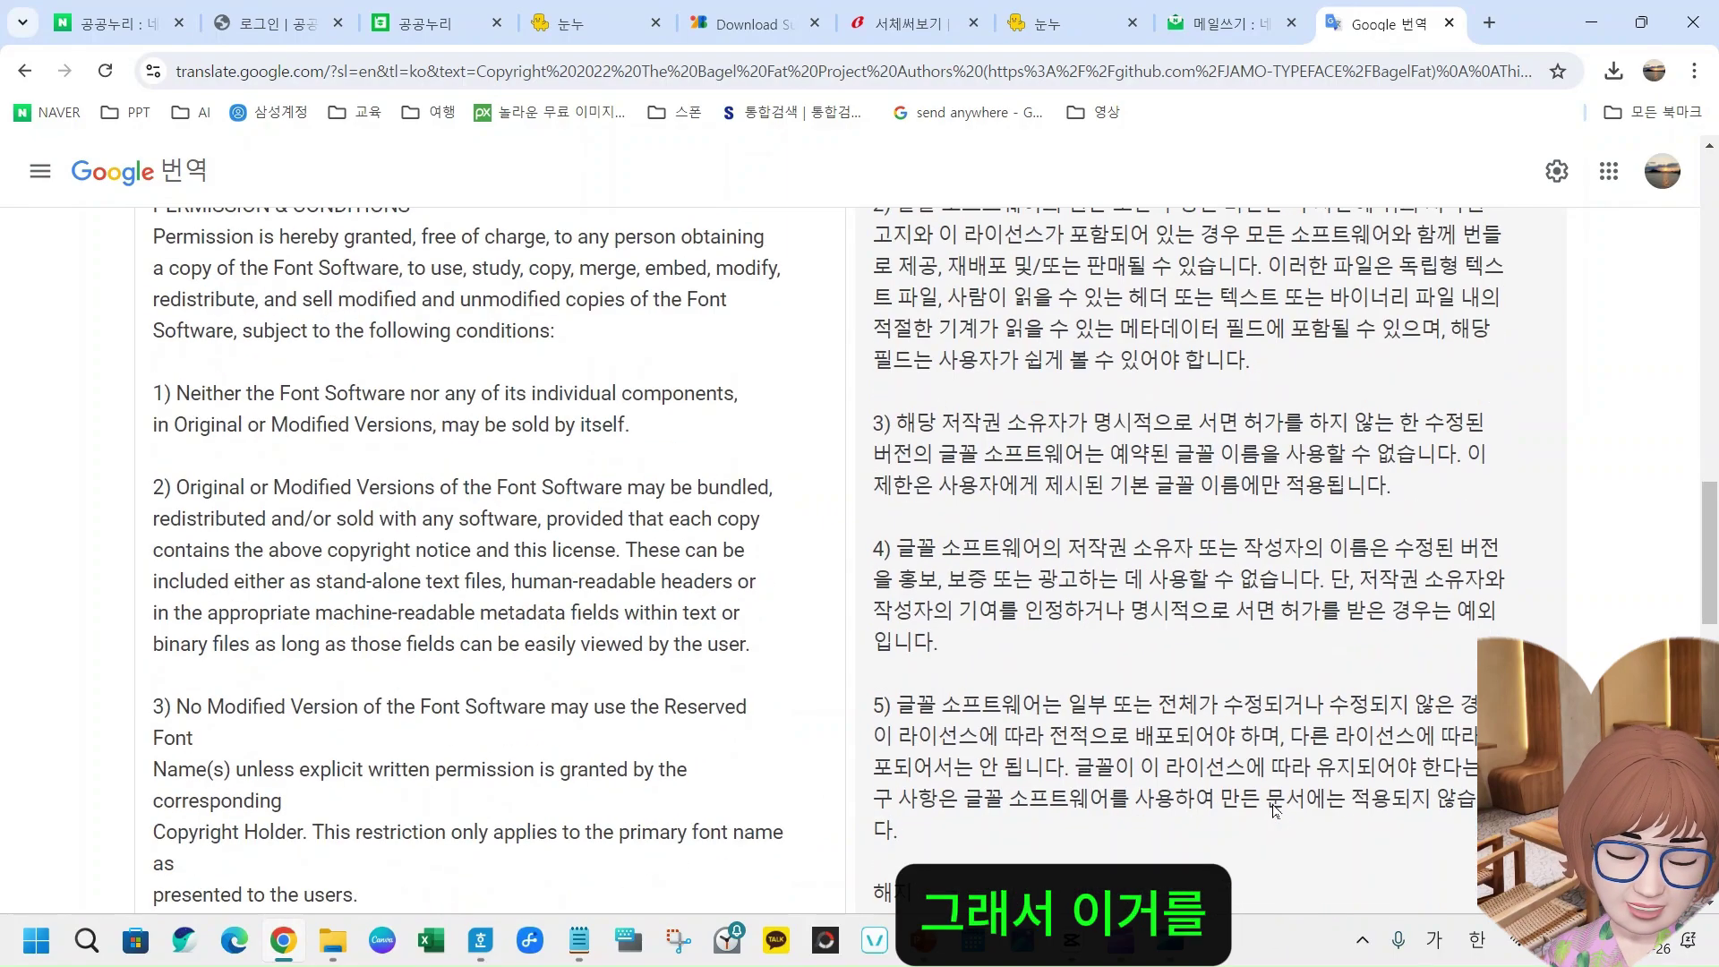
pyautogui.scroll(-1, 1274, 807)
pyautogui.scroll(-3, 1274, 808)
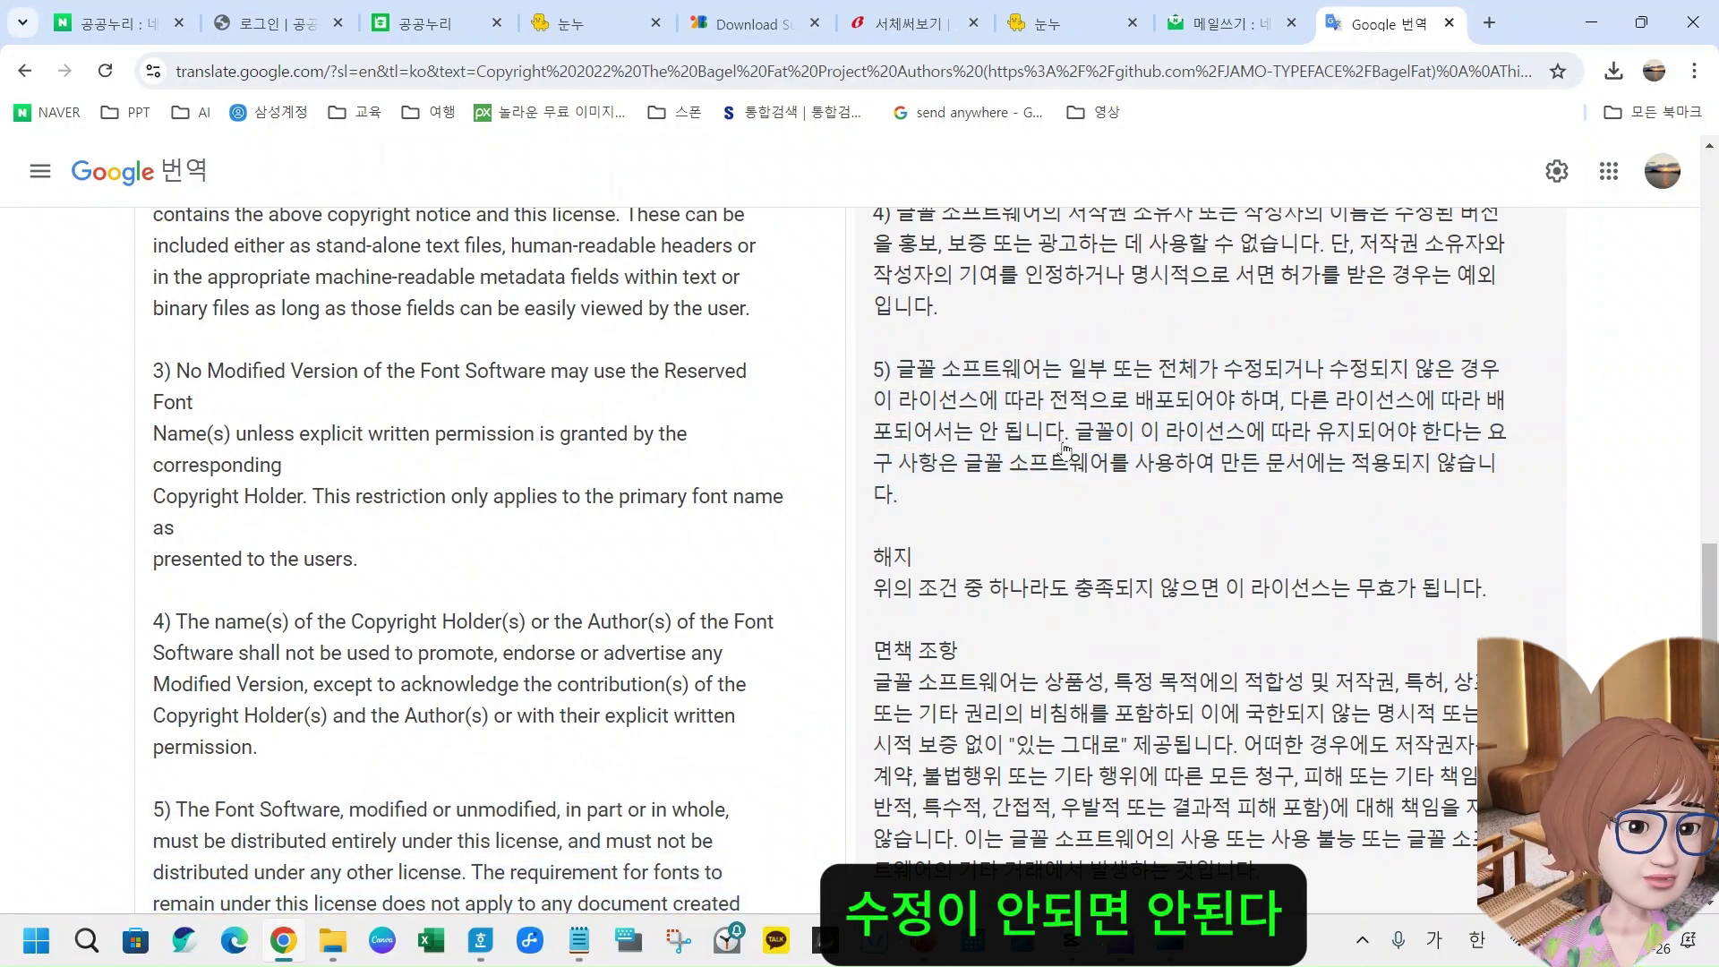
pyautogui.scroll(2, 1056, 574)
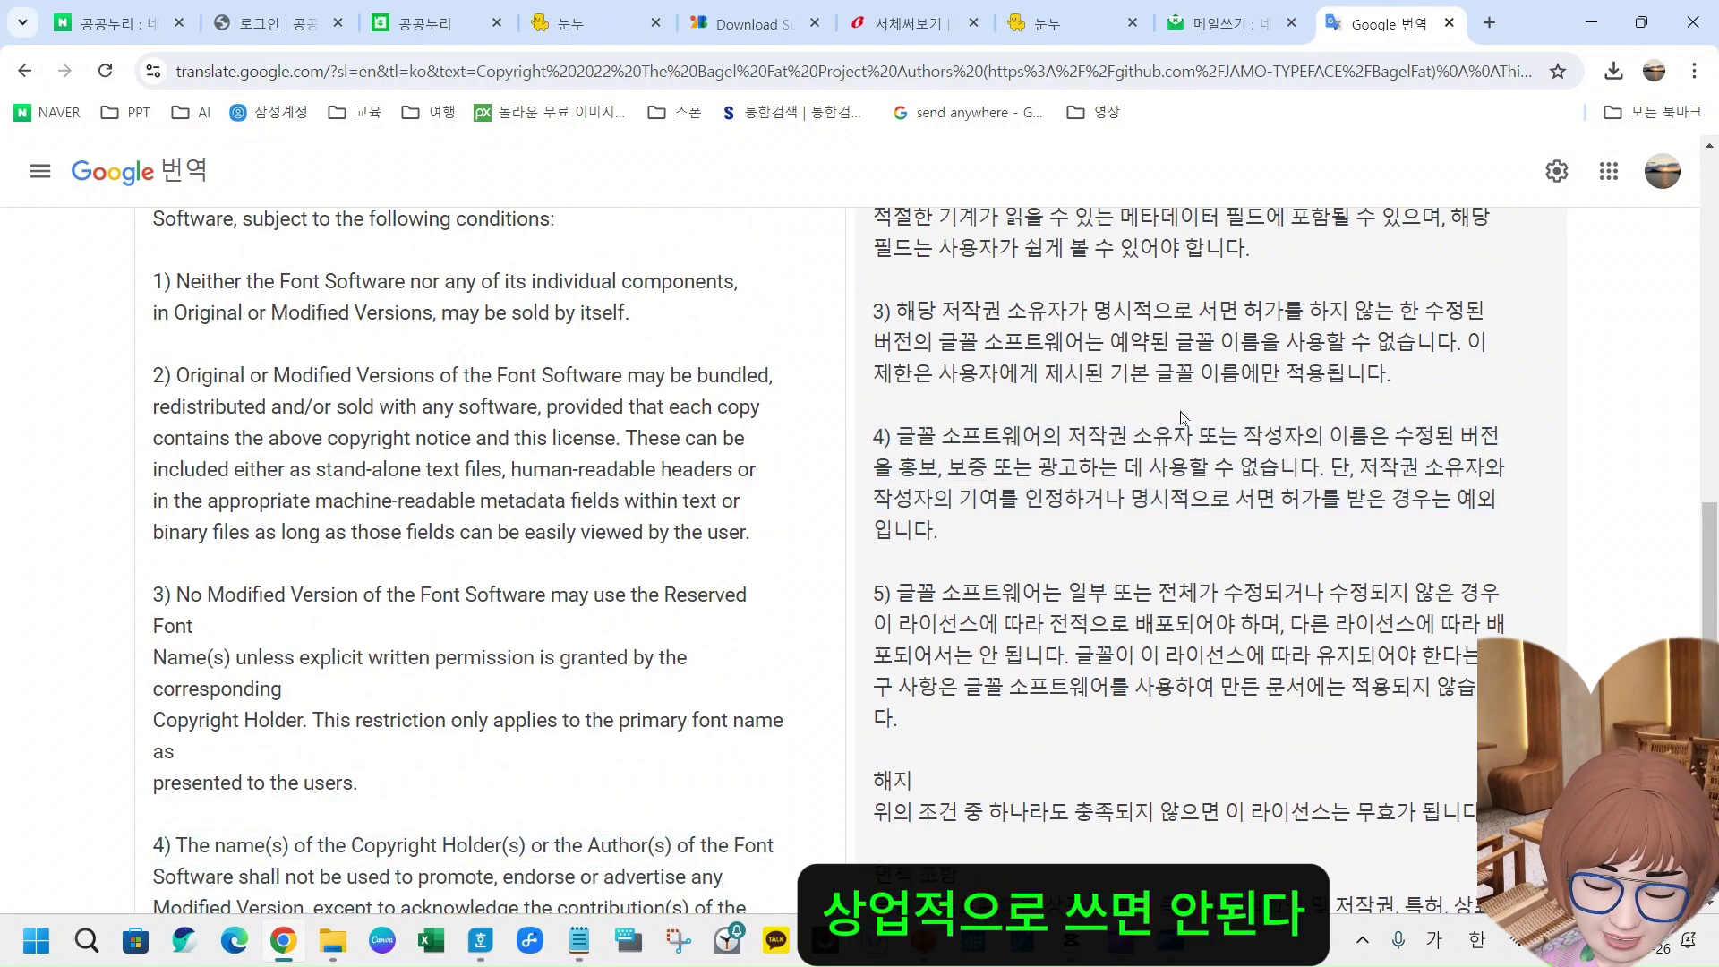
pyautogui.click(282, 937)
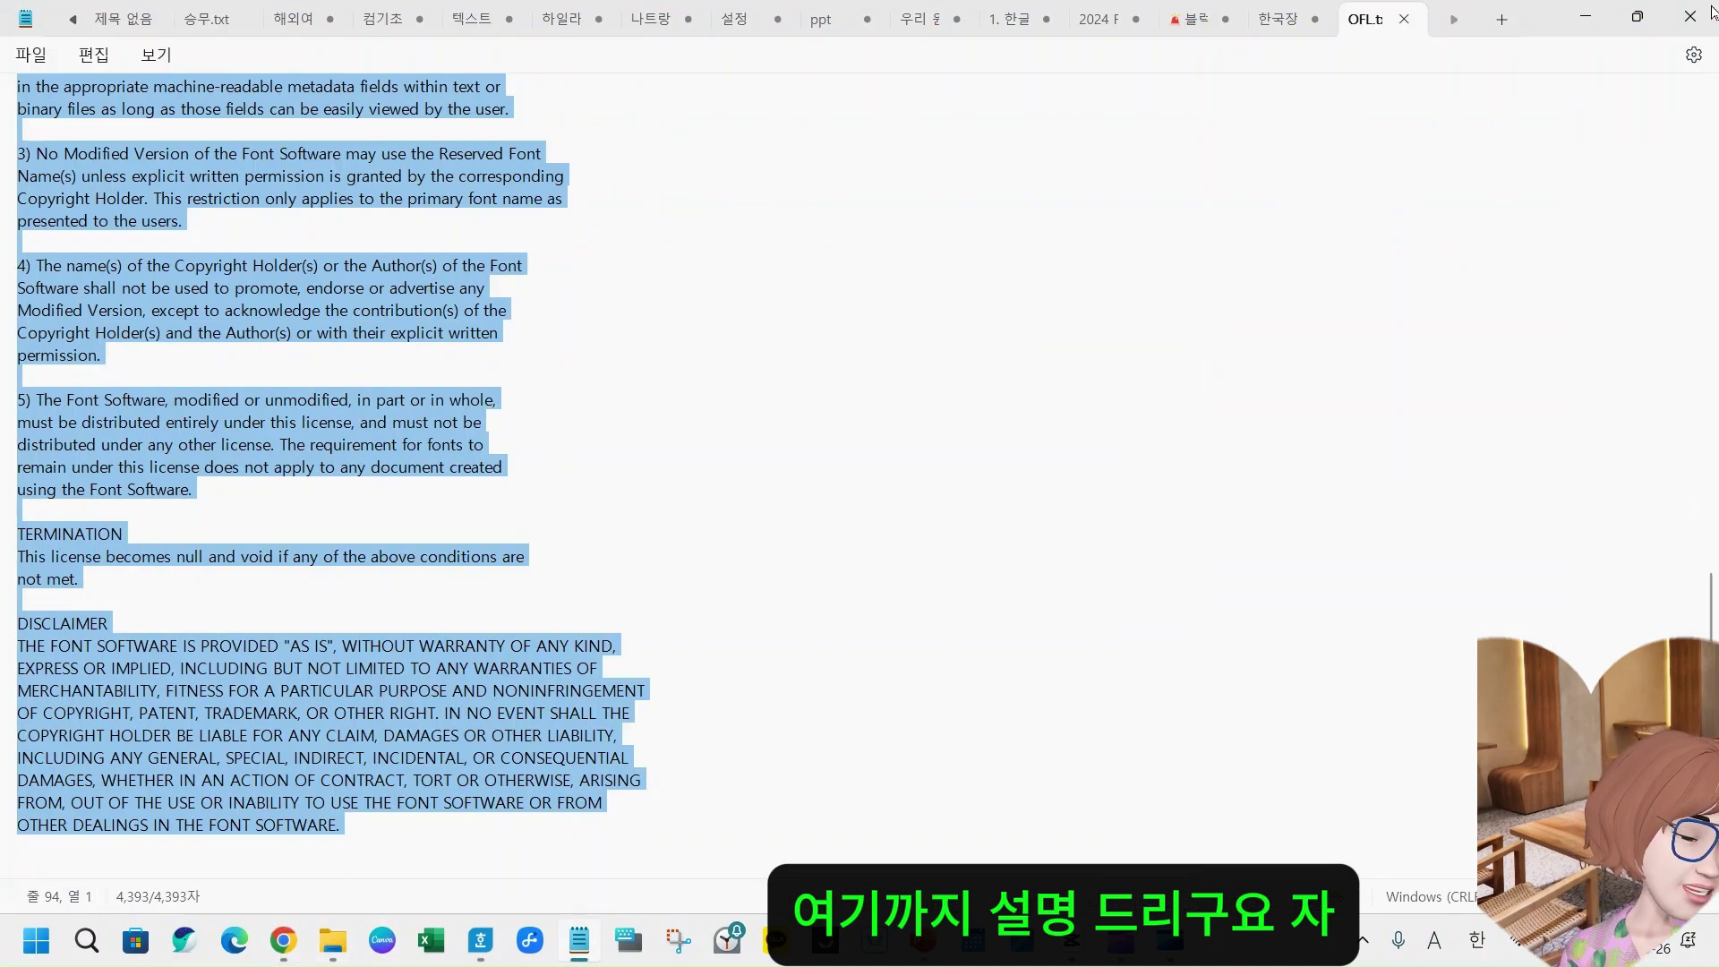
pyautogui.click(1712, 11)
# - Install the BagelFatOne-Regular TrueType font from the Bagel_Fat_One folder, leaving the OFL text file aside
pyautogui.click(609, 355)
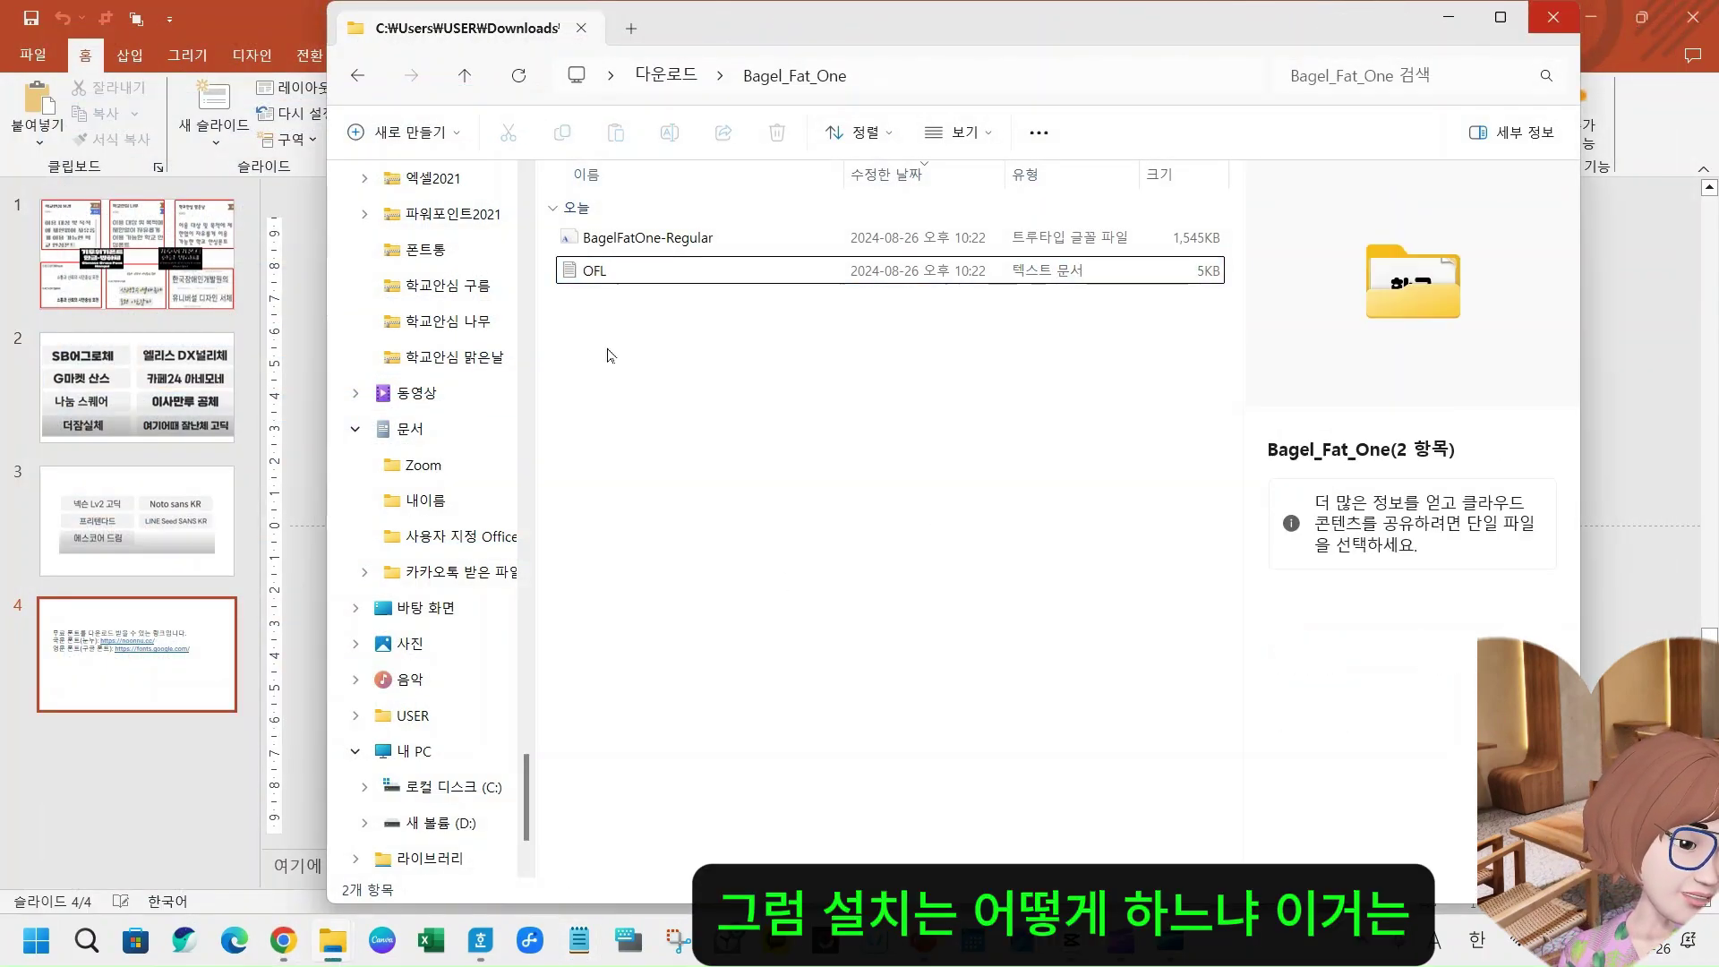
pyautogui.click(652, 272)
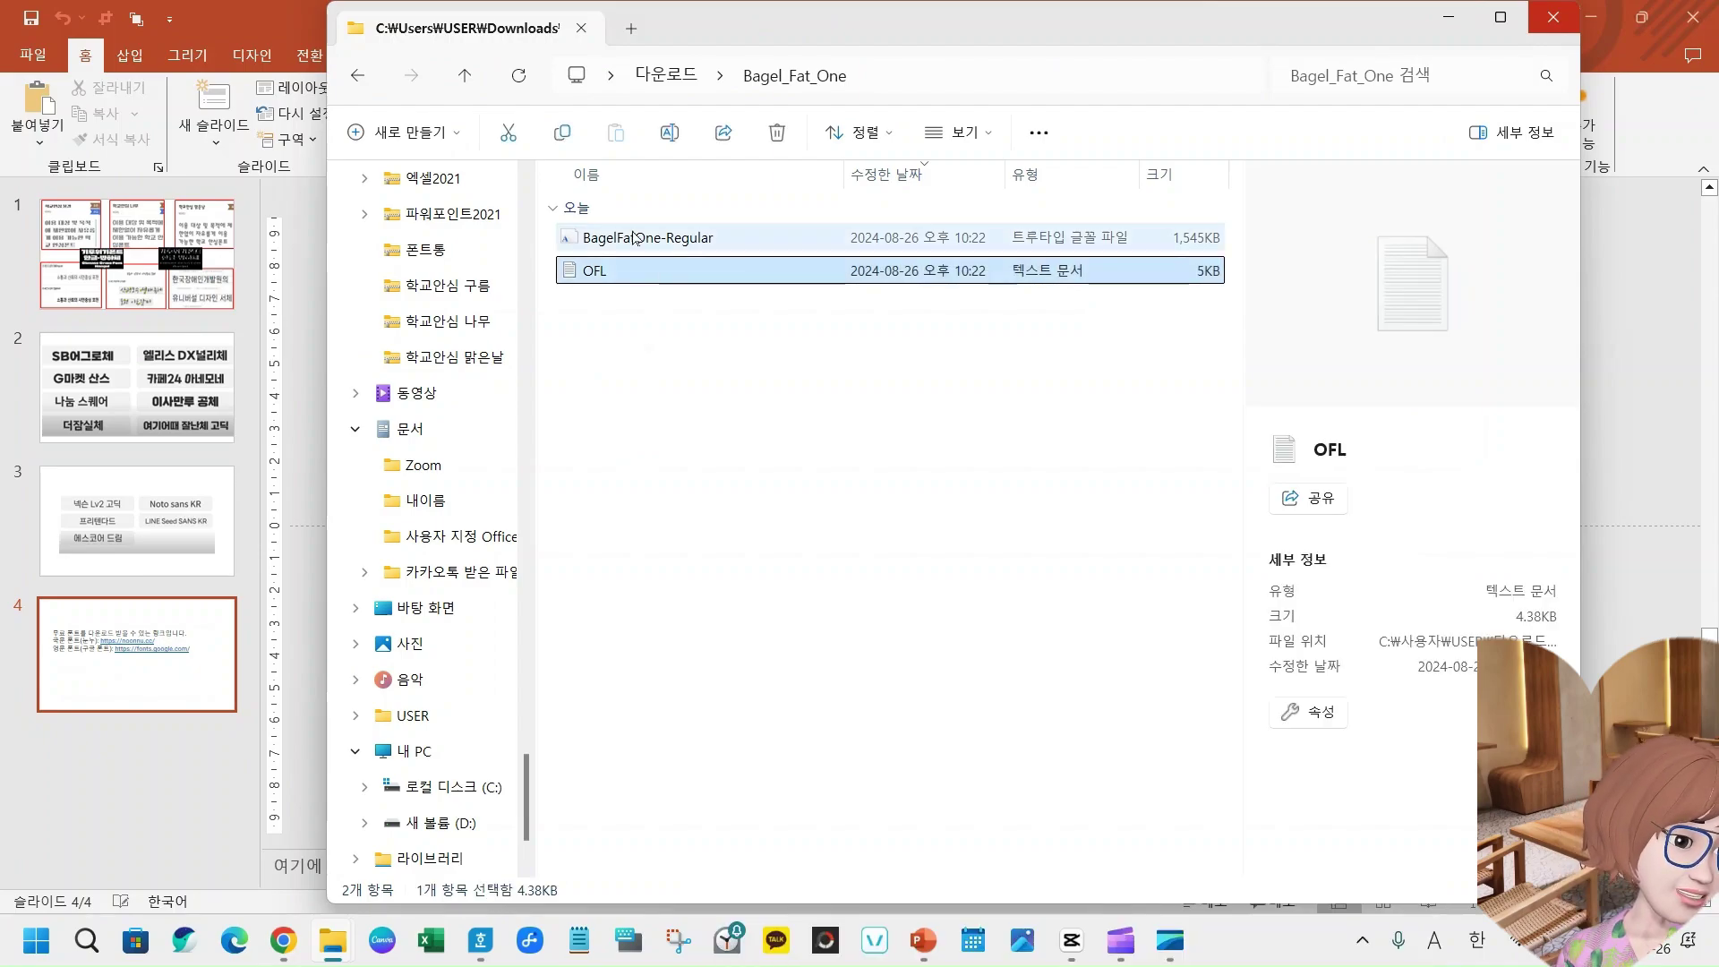
pyautogui.click(624, 238)
pyautogui.click(649, 273)
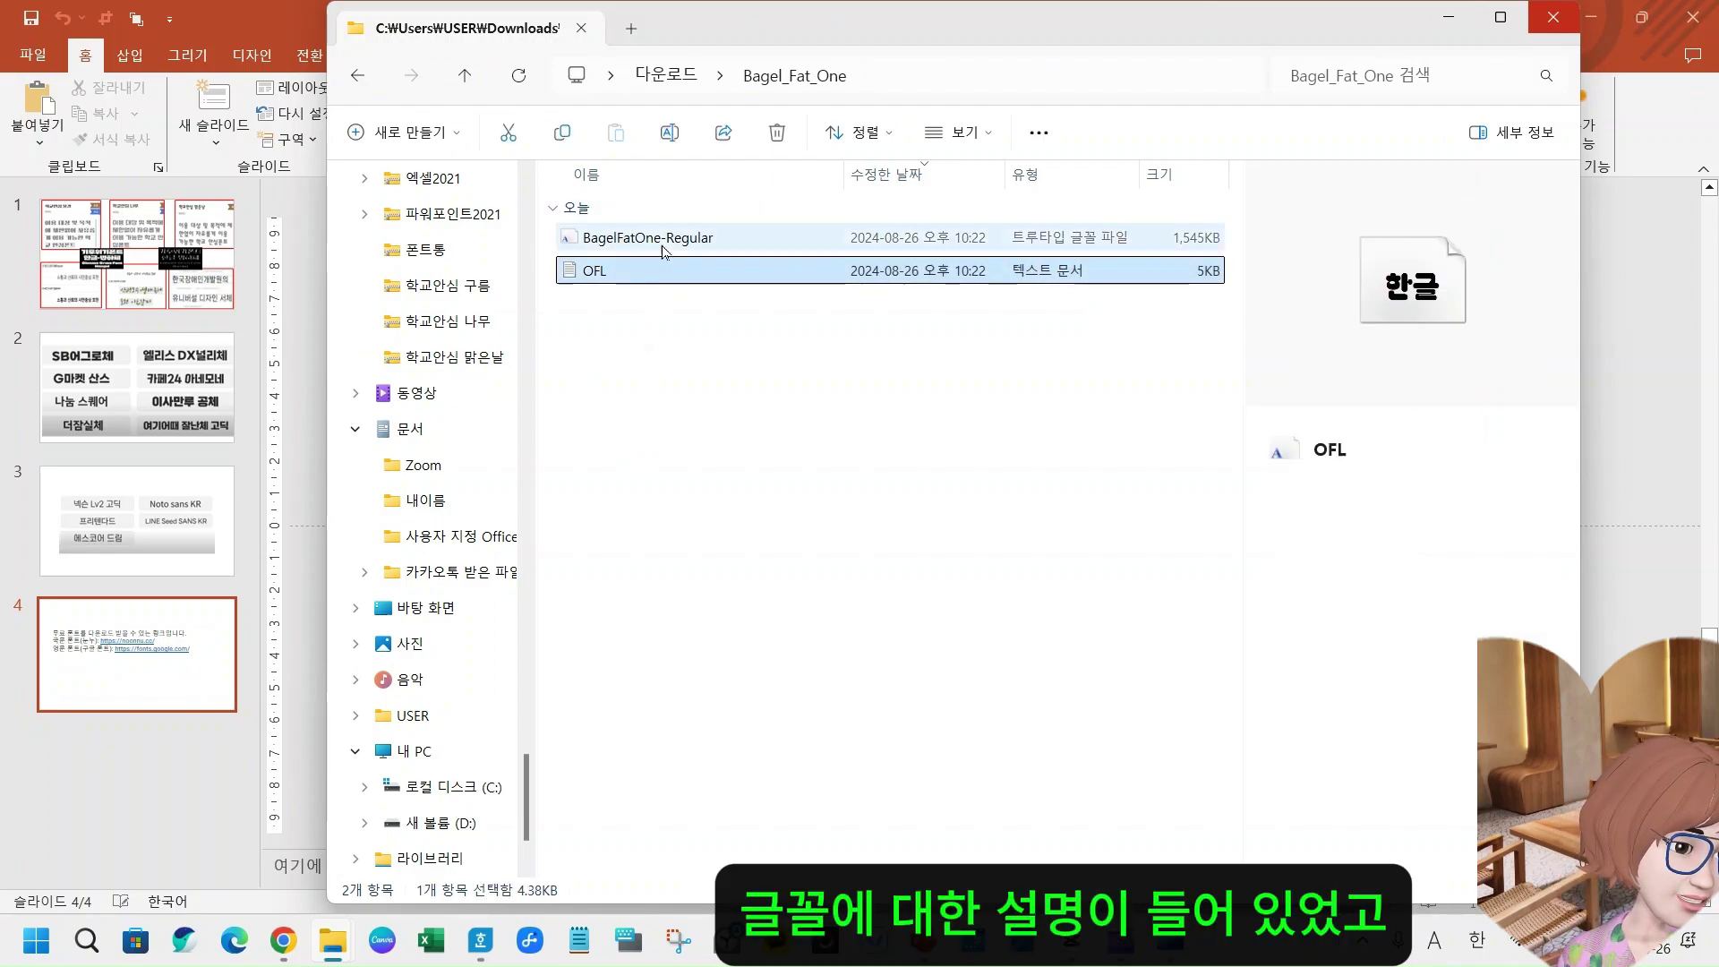
pyautogui.click(685, 240)
pyautogui.click(650, 272)
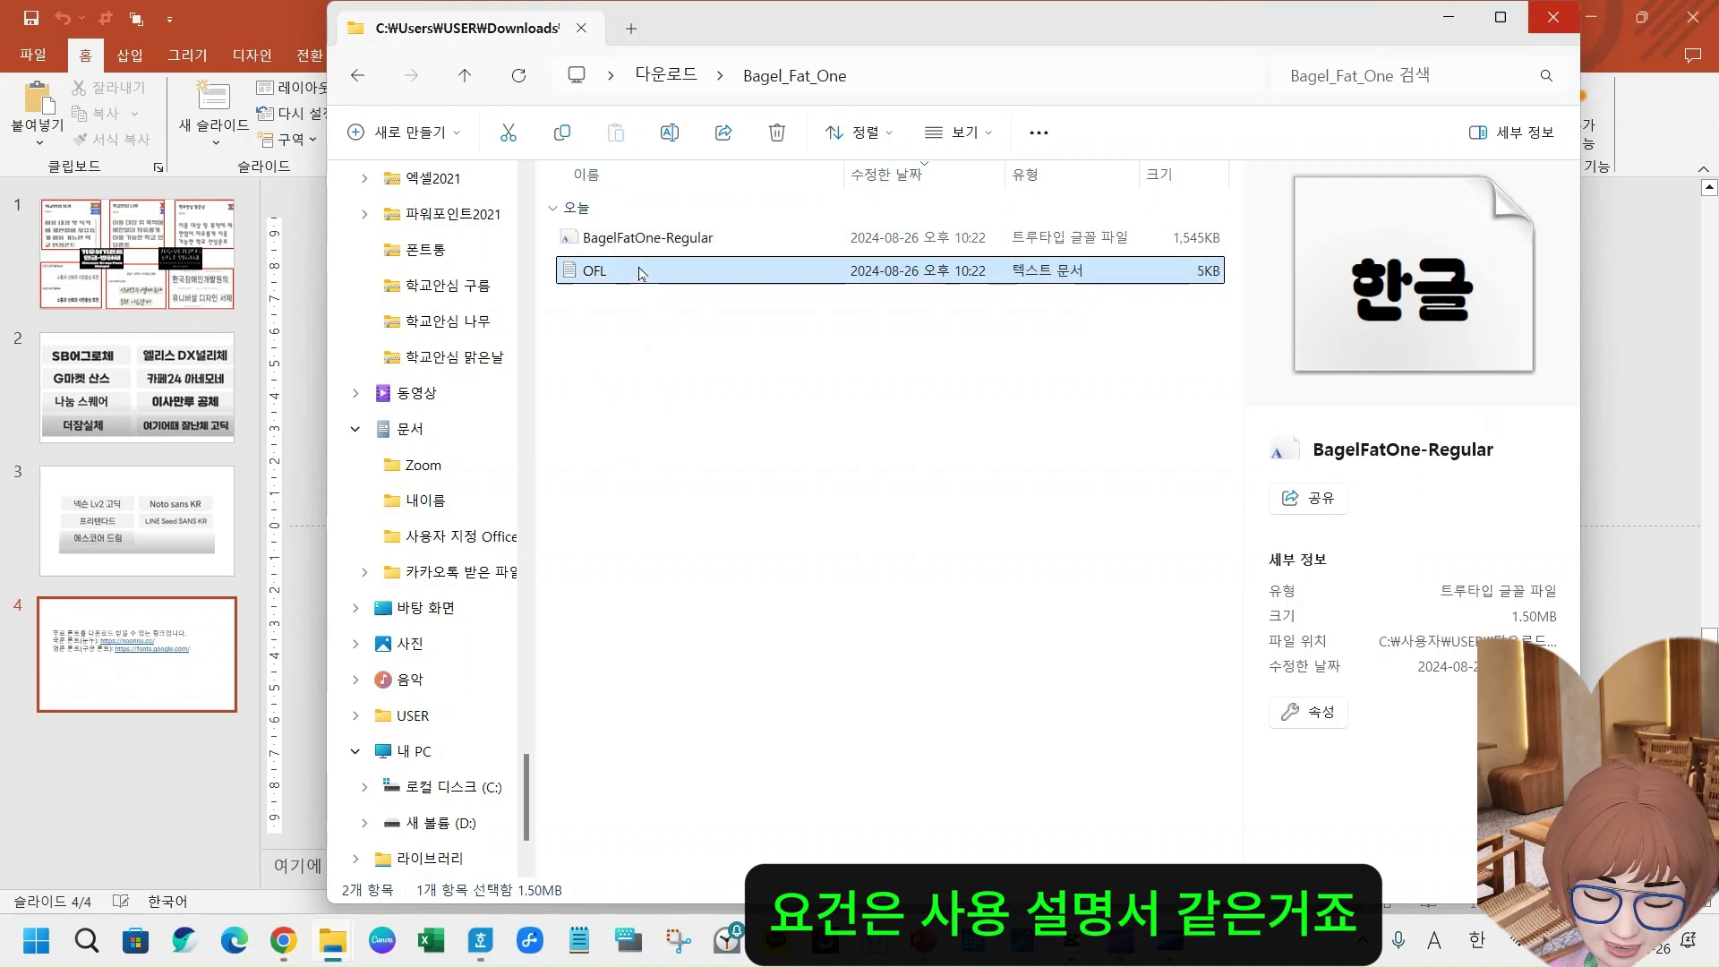
pyautogui.click(682, 240)
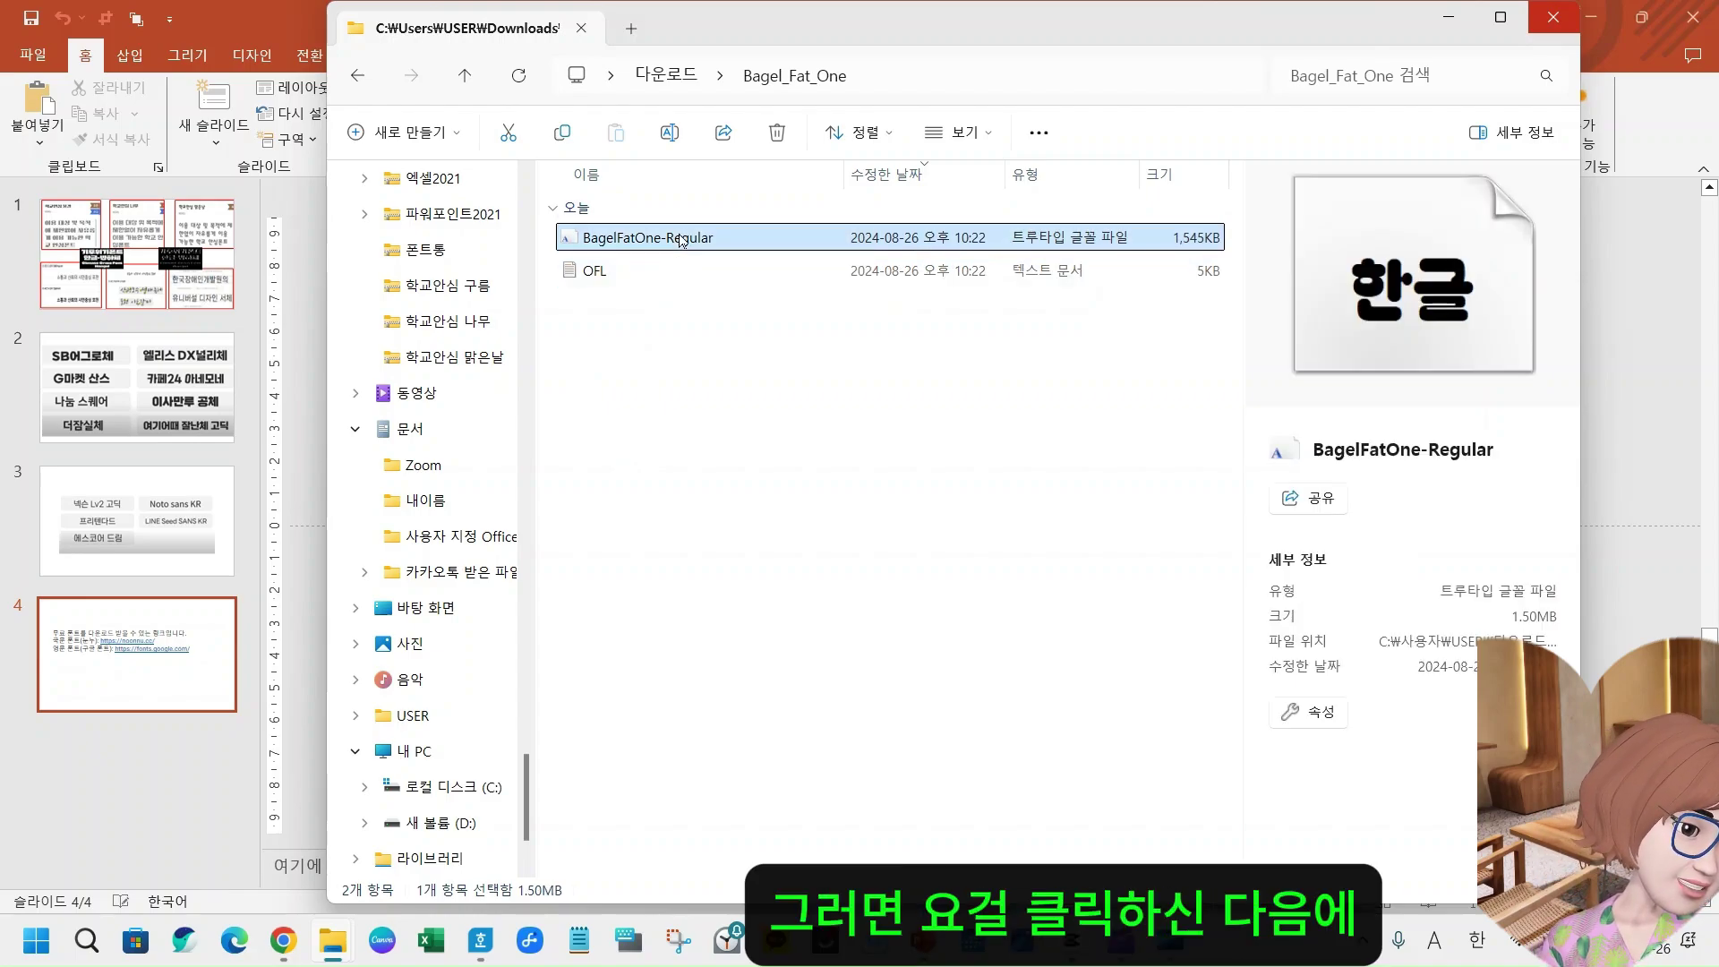
pyautogui.rightClick(682, 240)
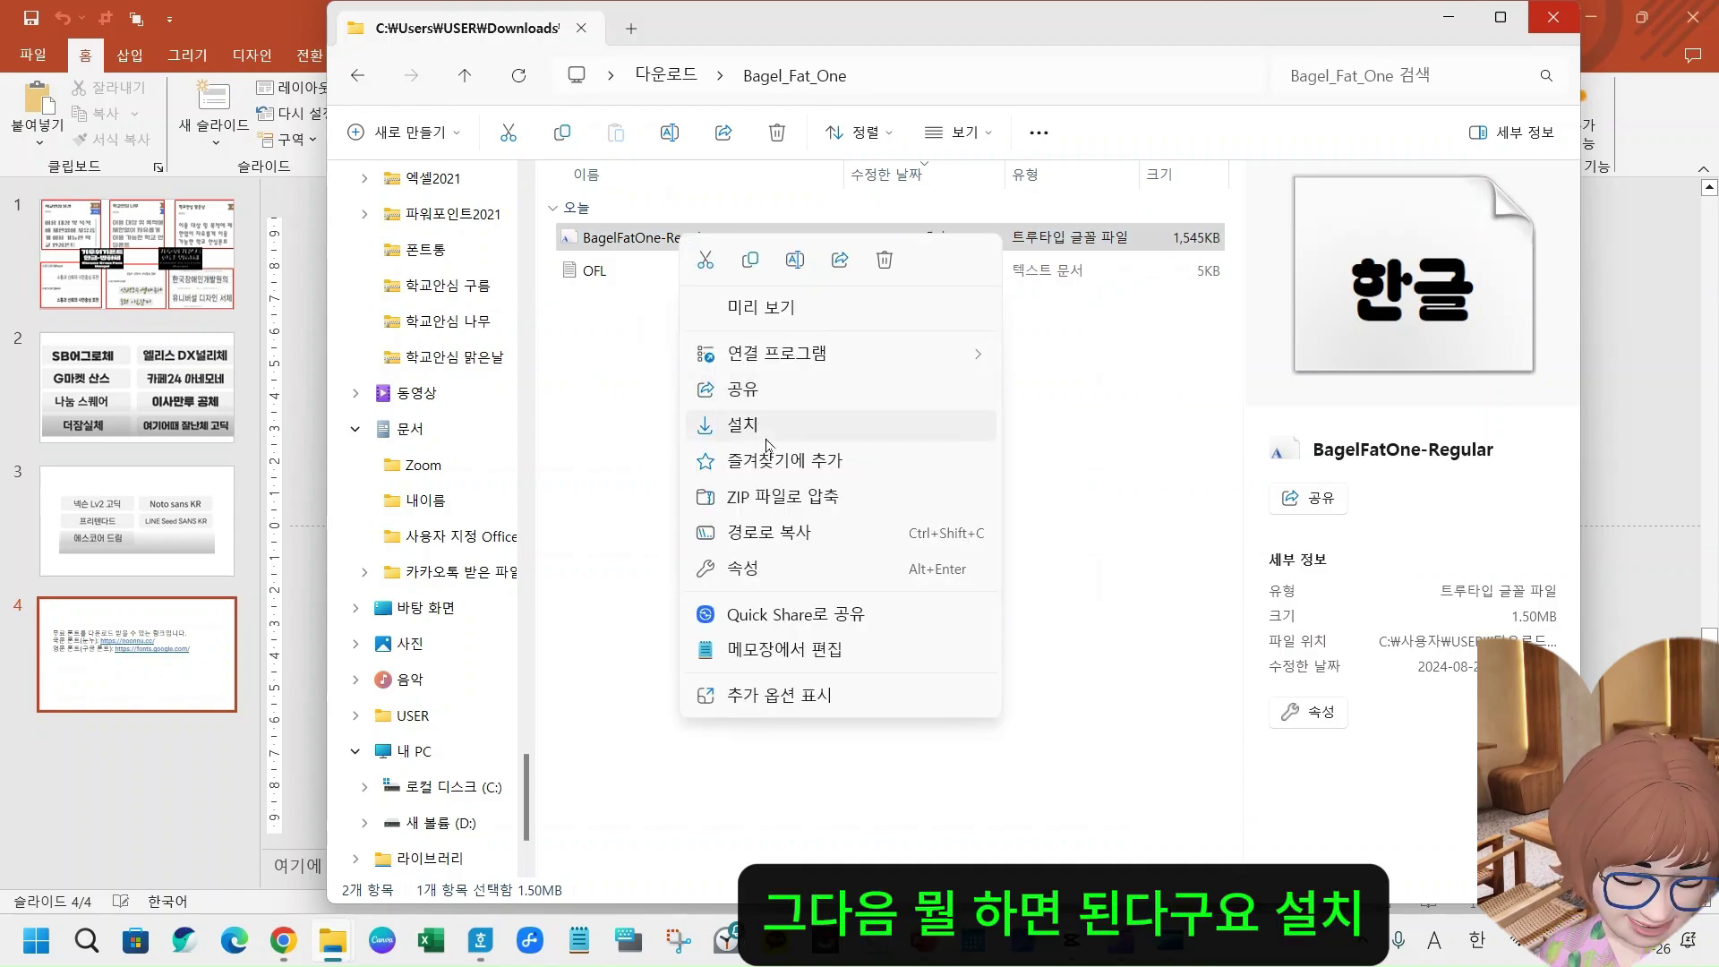
pyautogui.click(743, 426)
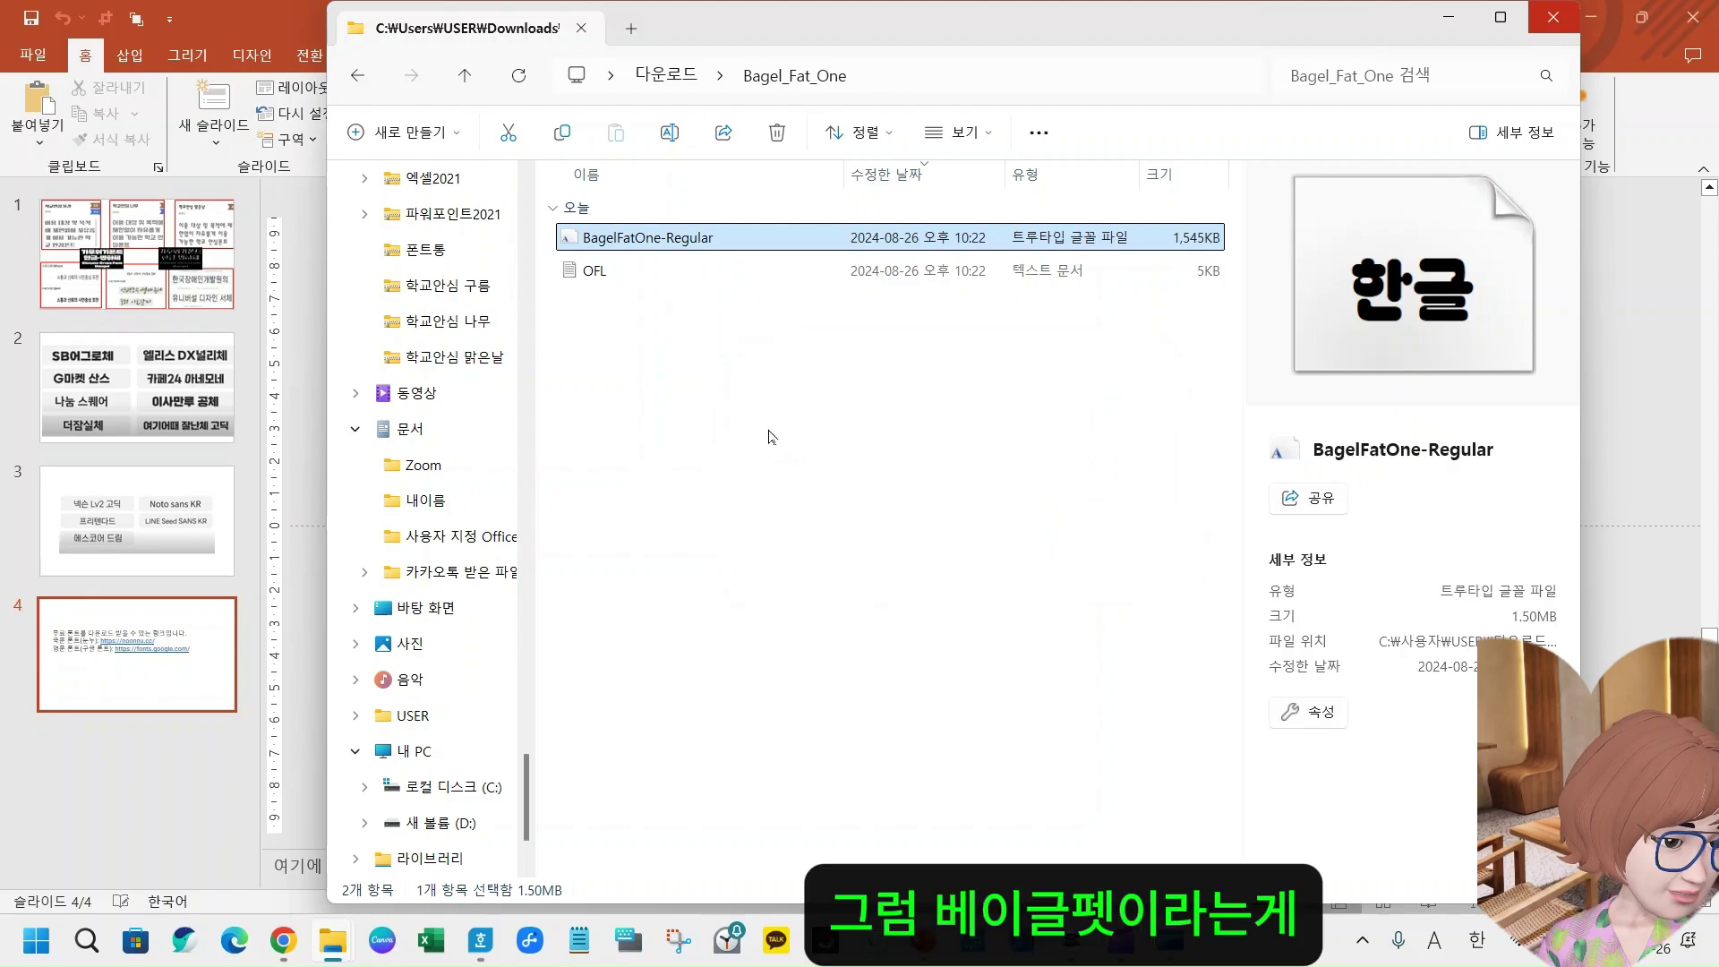
# - Switch to the already open Hangul document and look for the Bagel font in its list of all fonts
pyautogui.click(480, 940)
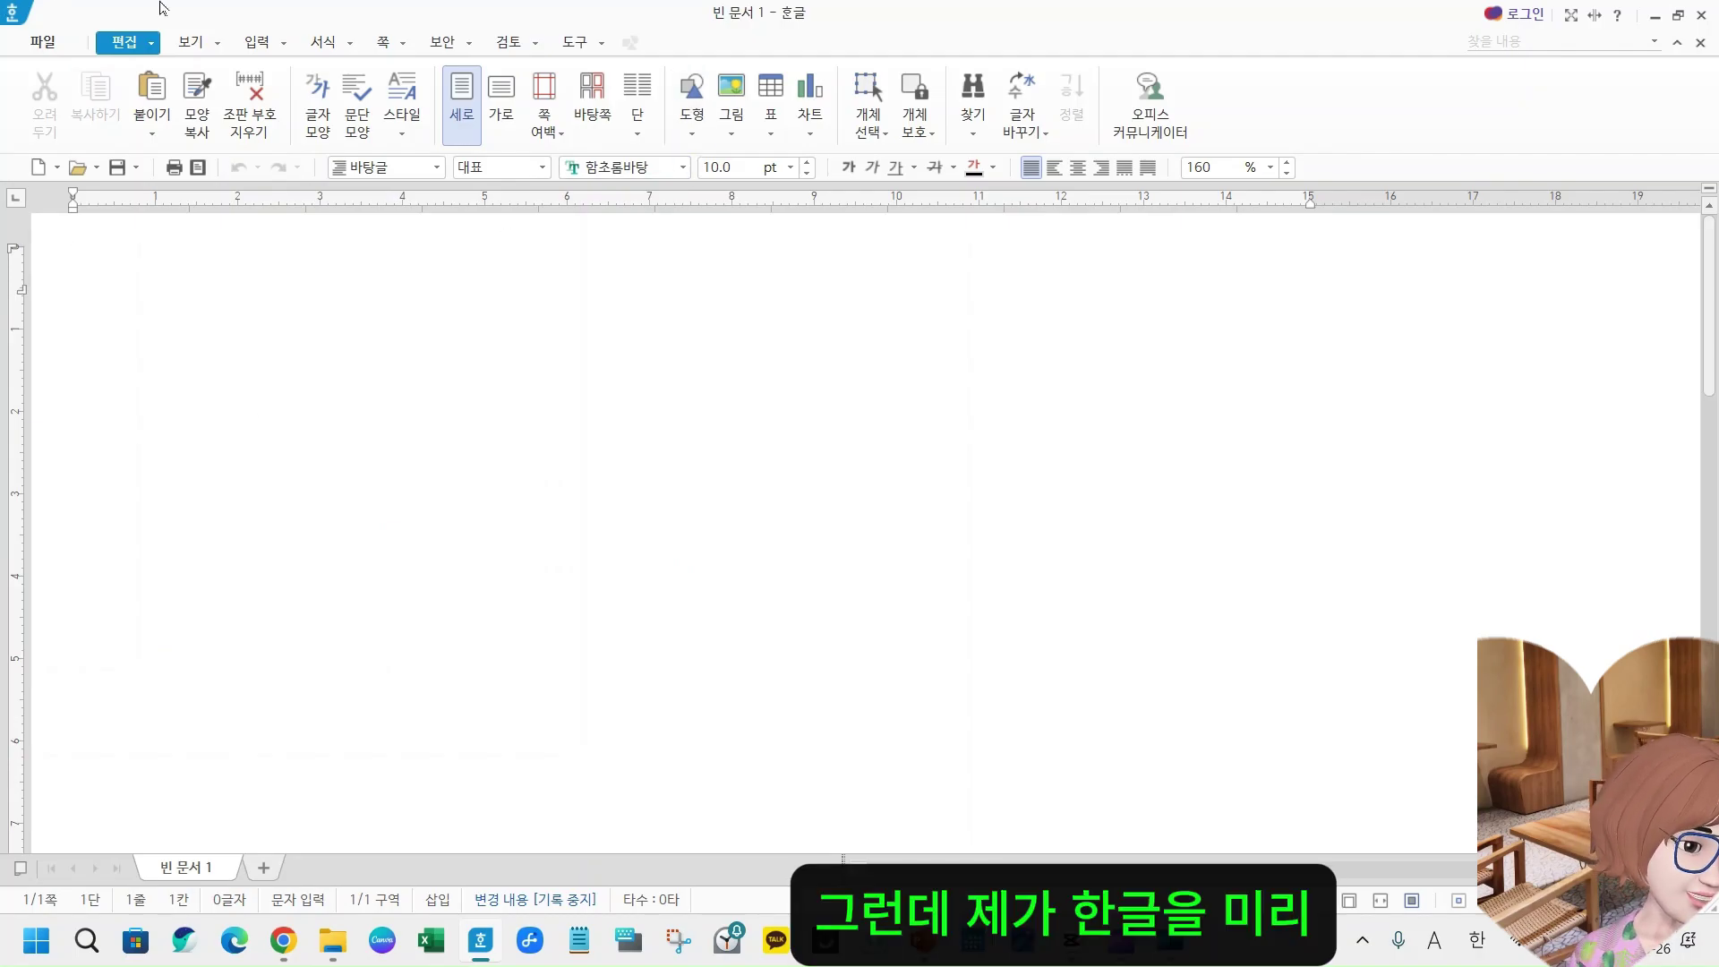
pyautogui.click(683, 168)
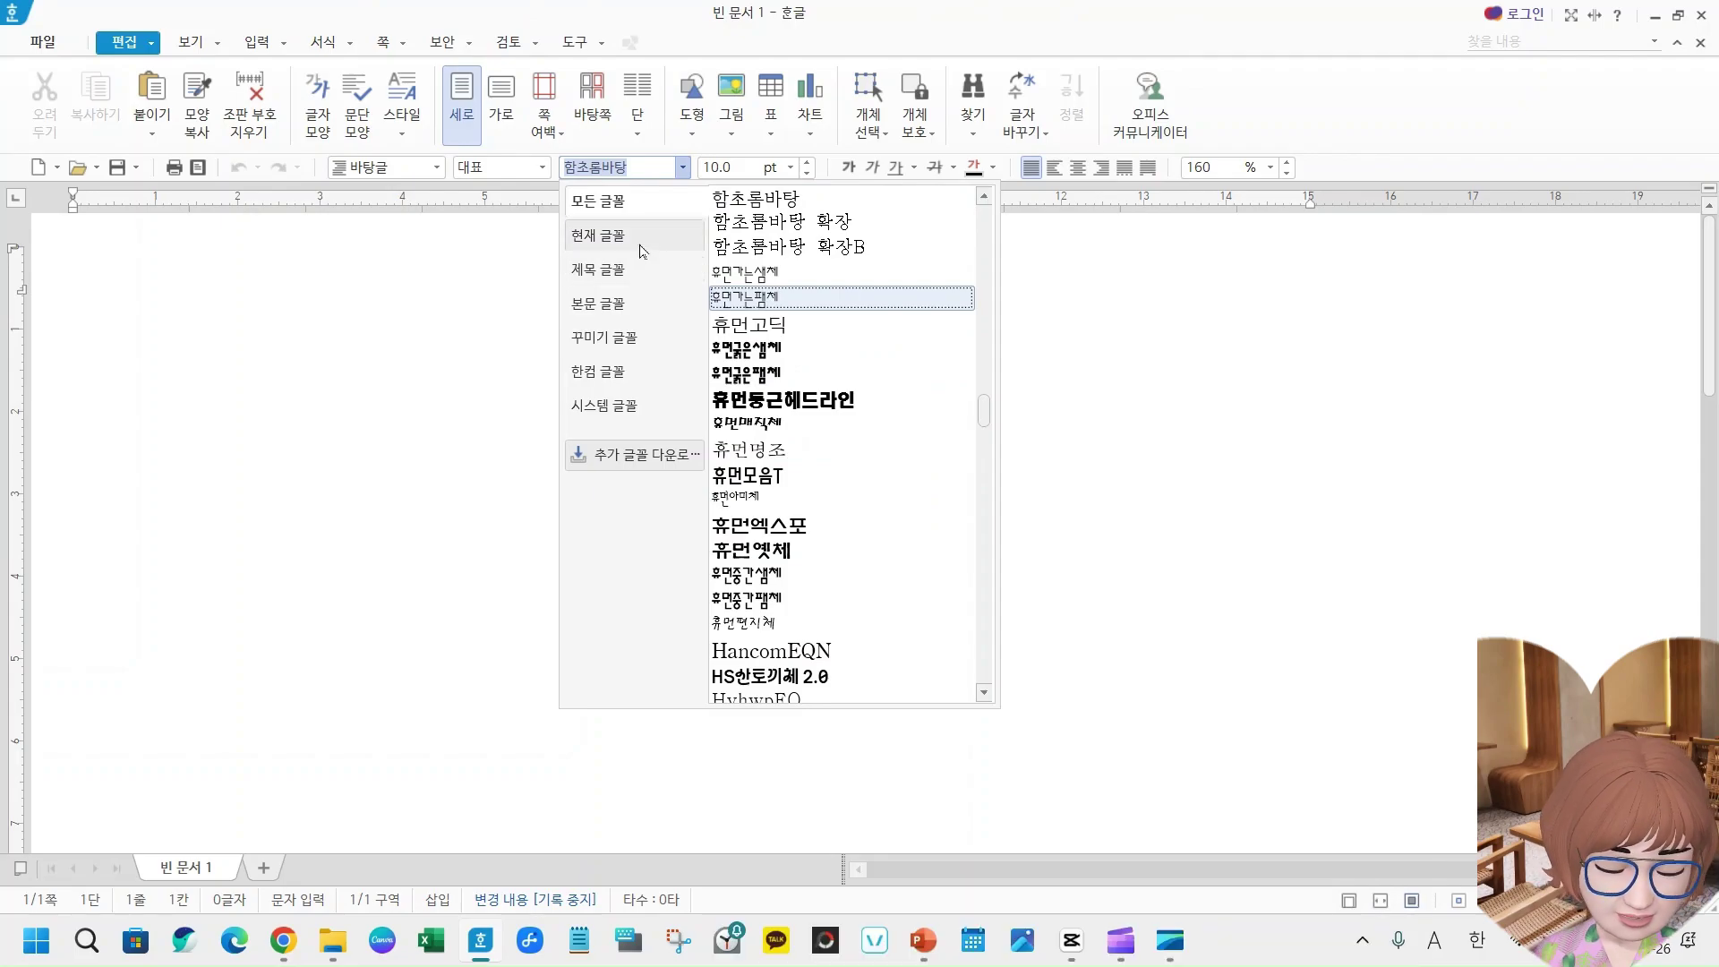
pyautogui.scroll(1, 989, 281)
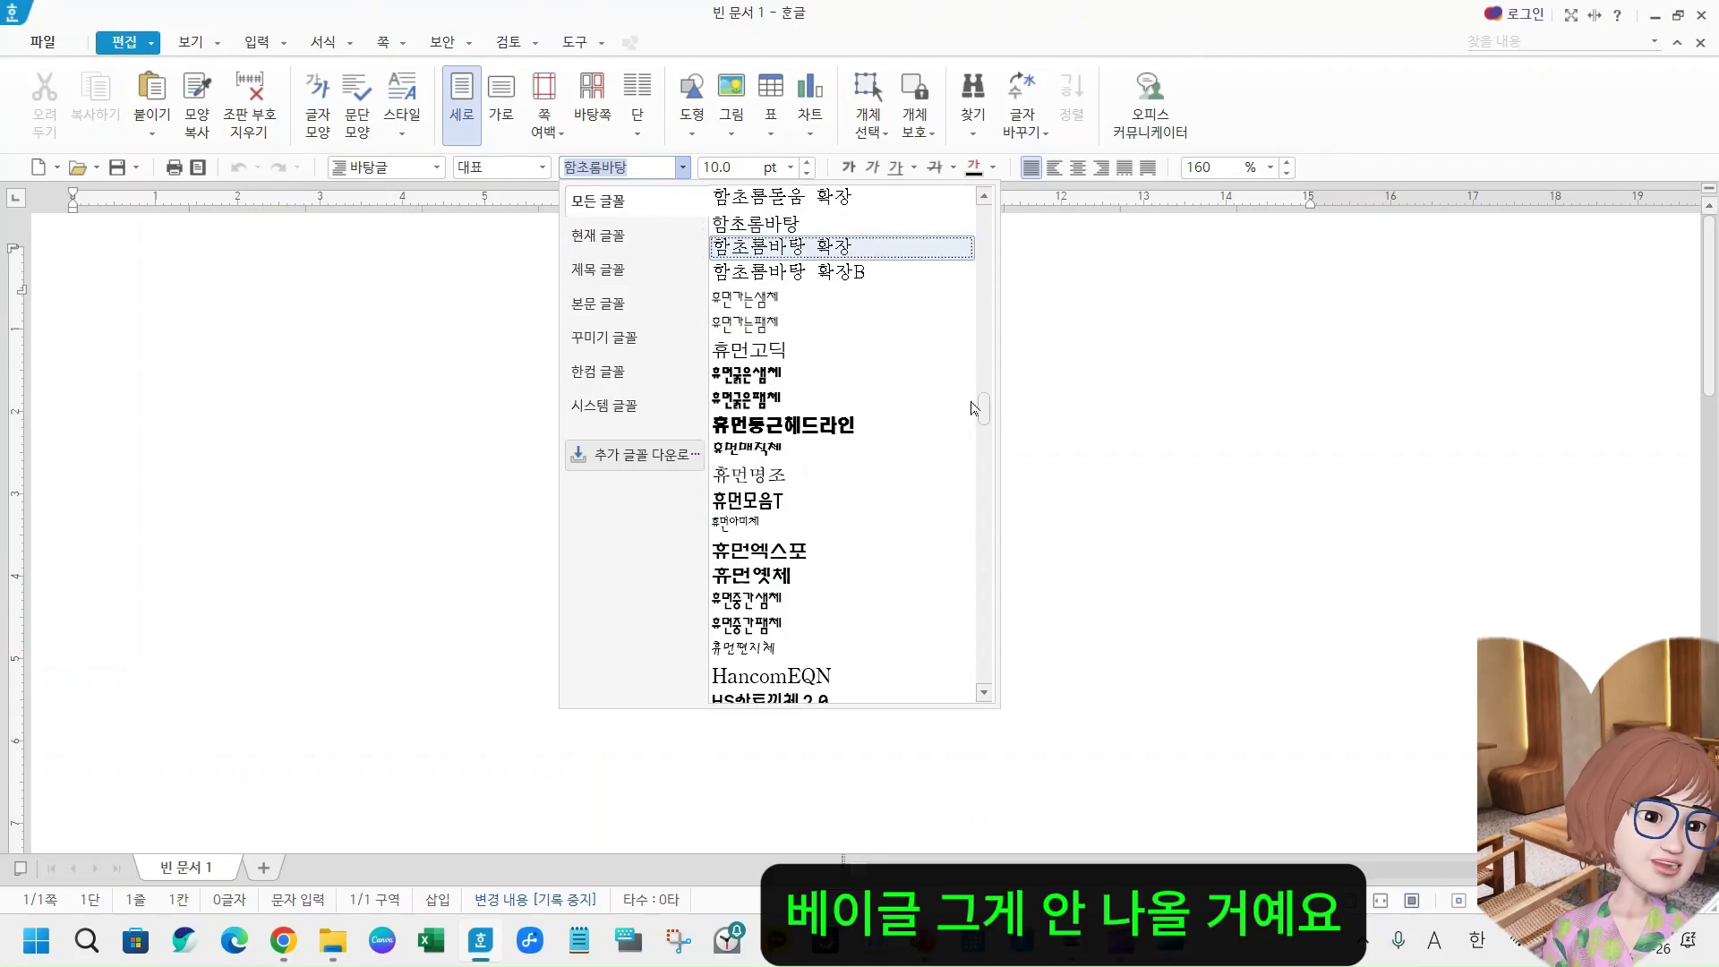
pyautogui.moveTo(984, 419); pyautogui.dragTo(985, 667)
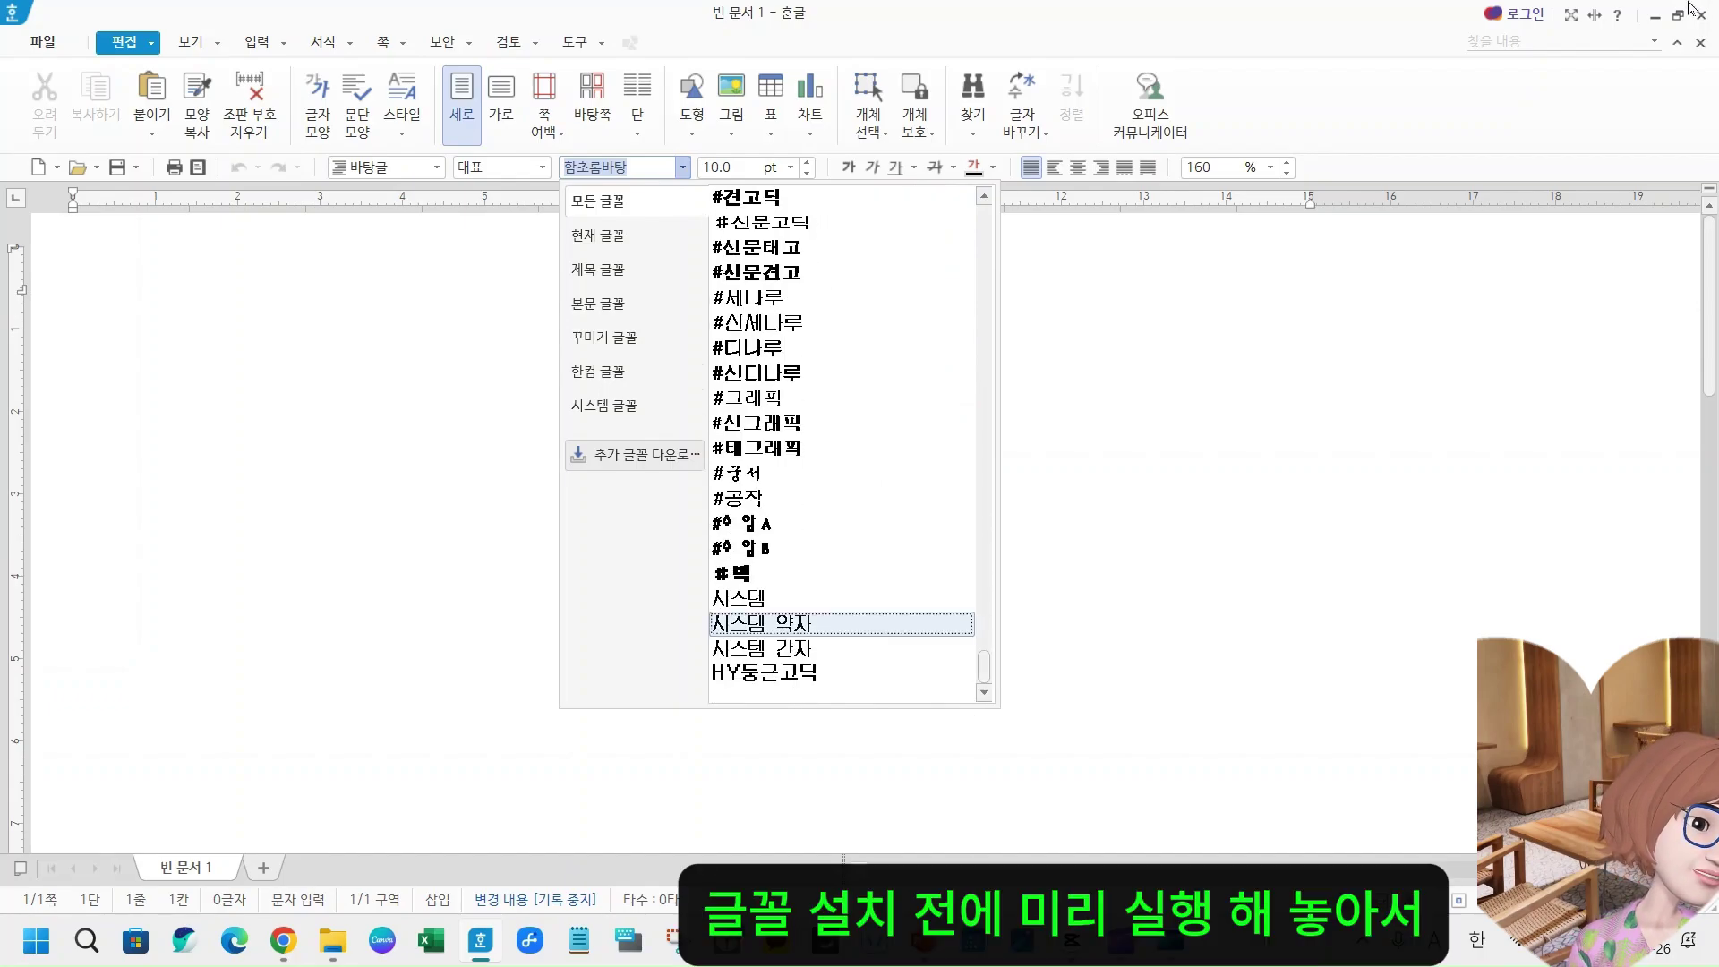
# - Restart Hangul and create a new blank document so newly installed fonts are loaded
pyautogui.click(1712, 31)
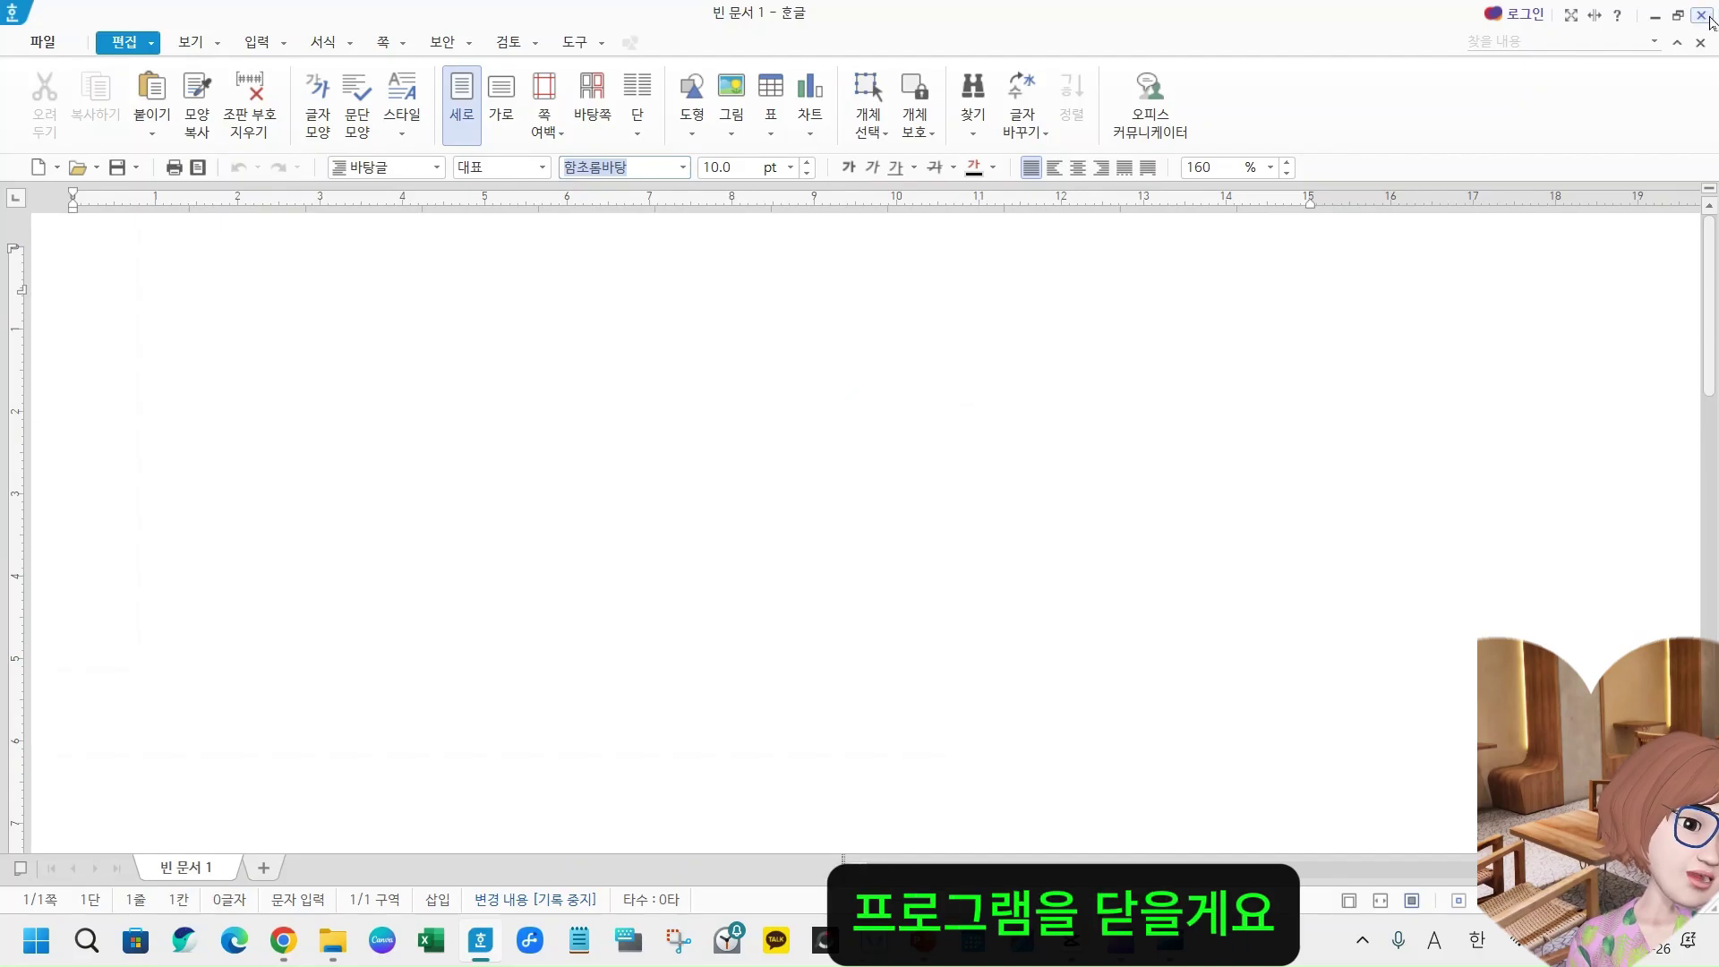
pyautogui.click(1702, 16)
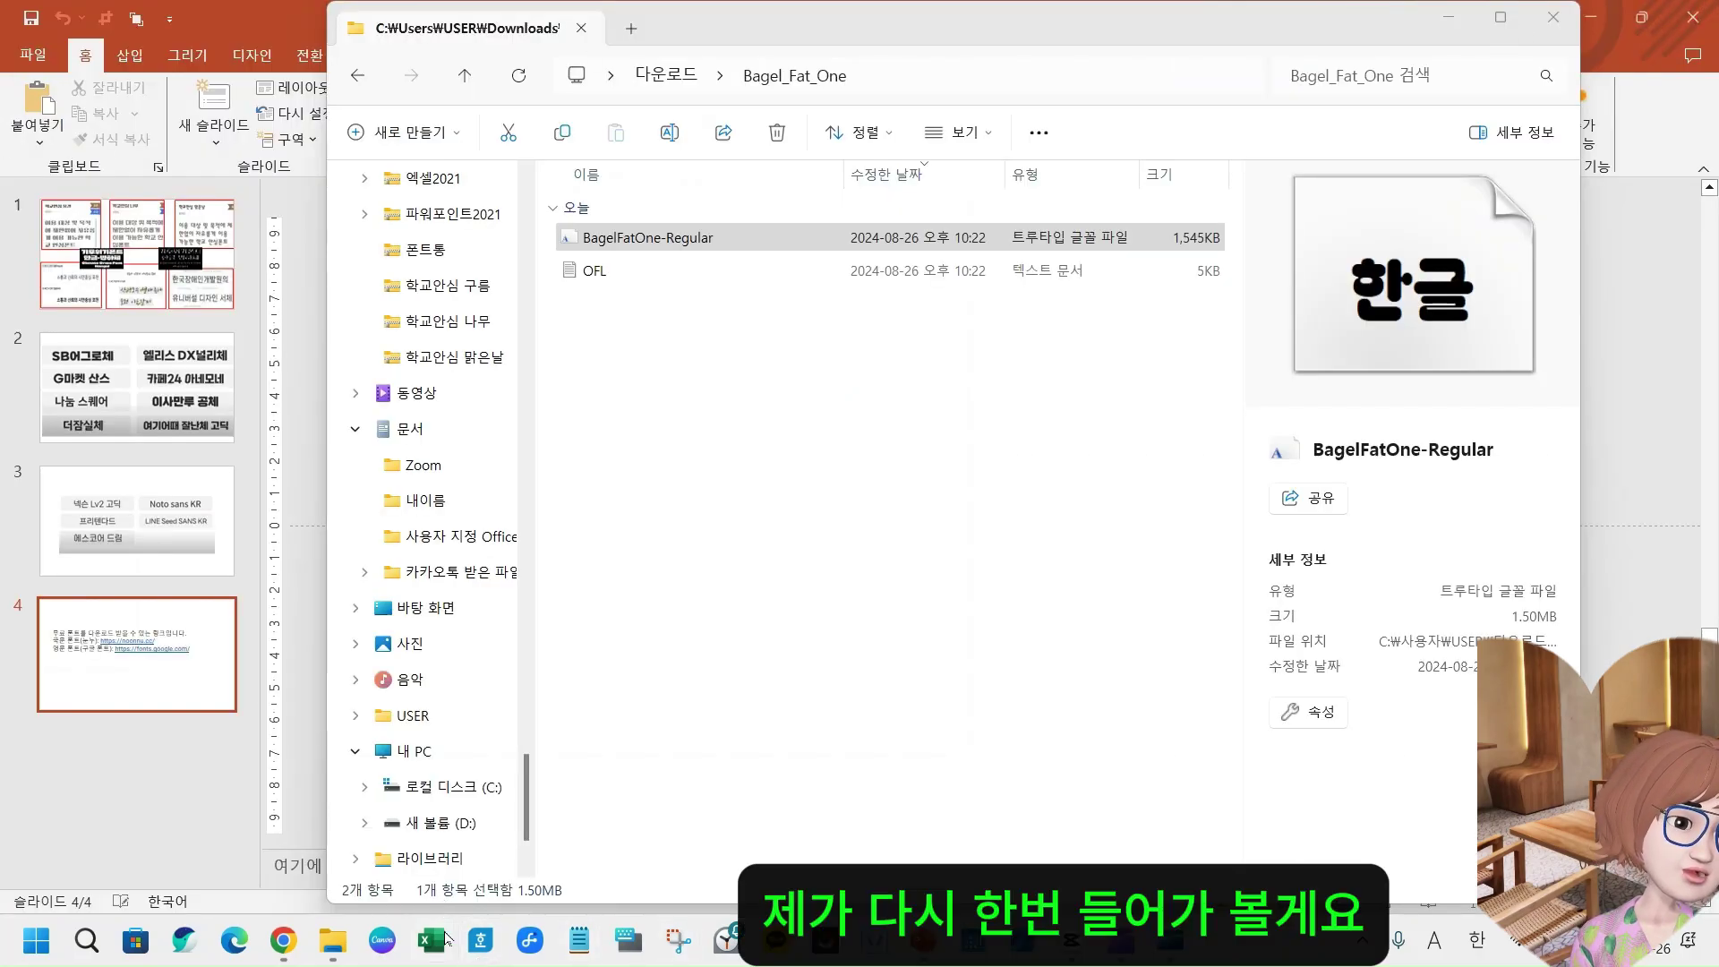
pyautogui.click(481, 941)
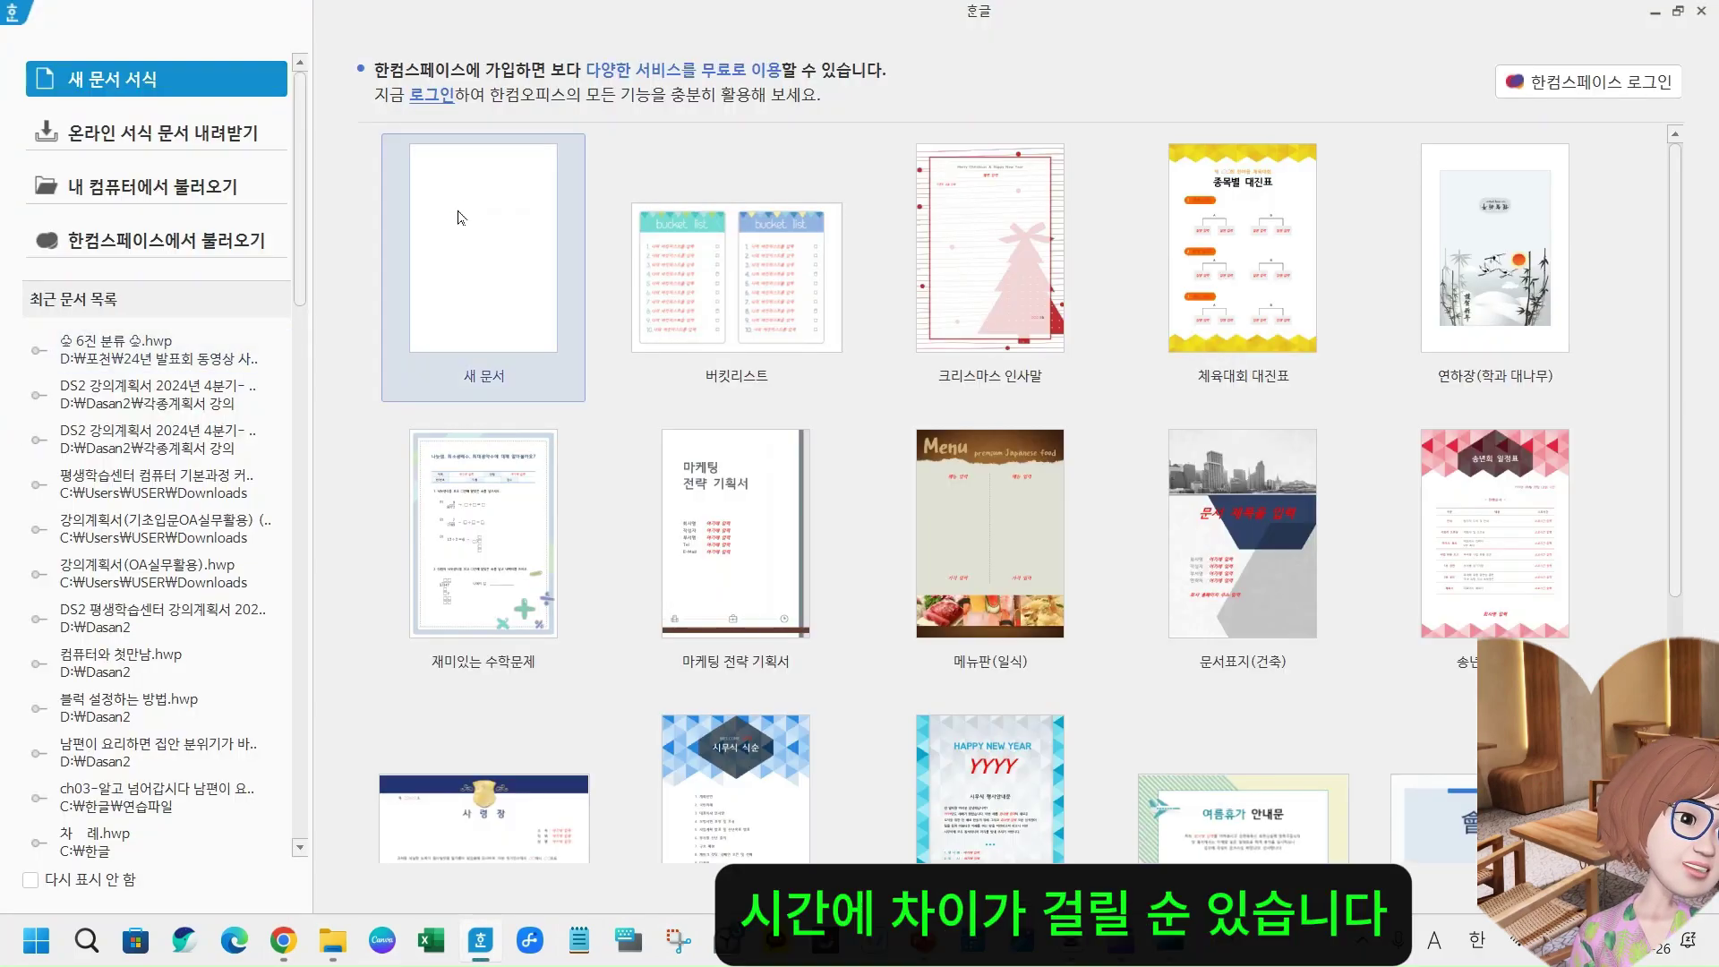
pyautogui.click(460, 213)
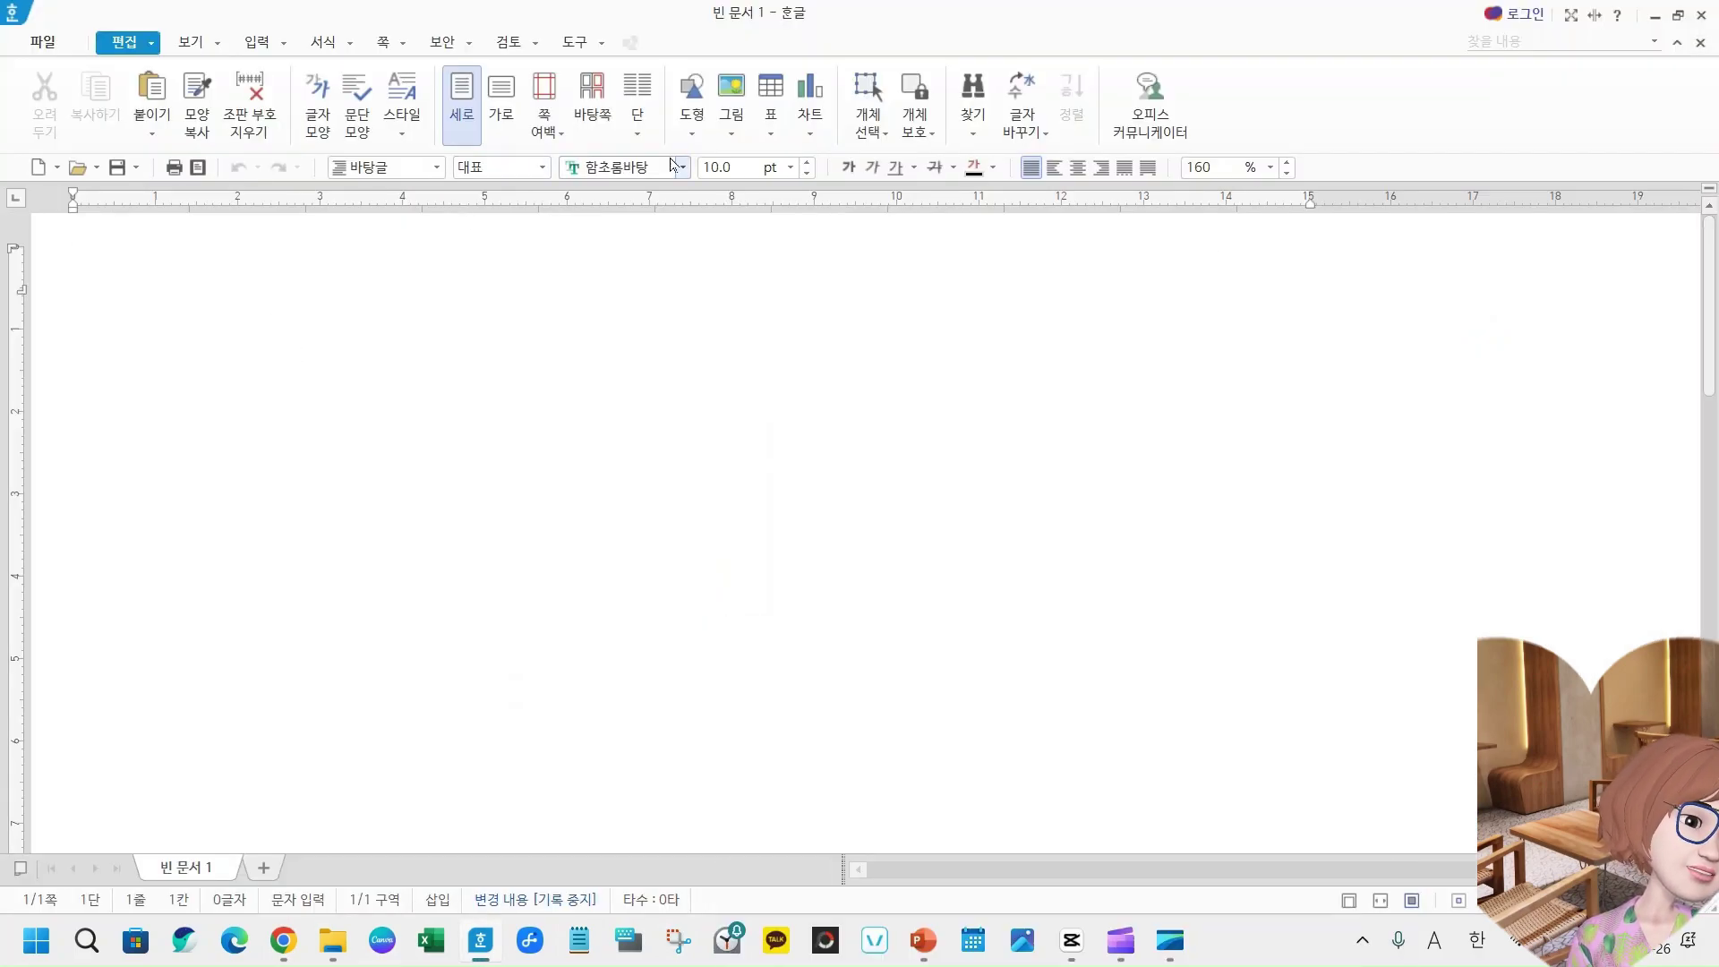
# - Look through the 모든 글꼴 font list in the new document for the Bagel font
pyautogui.click(682, 167)
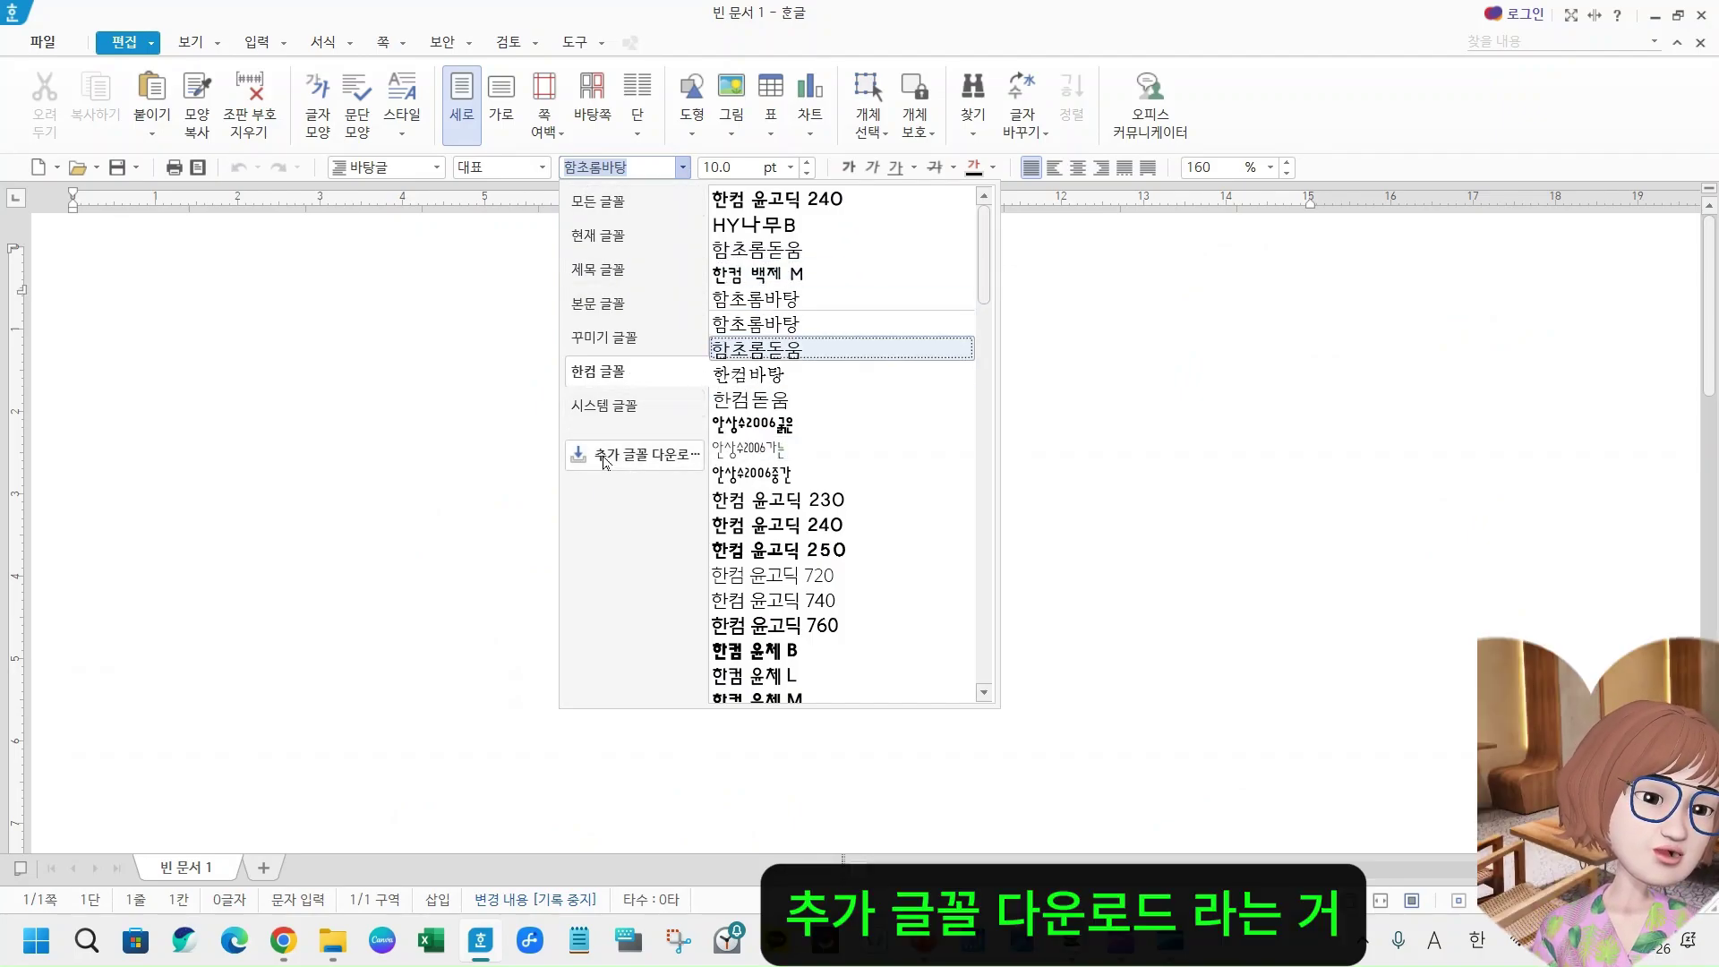
pyautogui.click(598, 201)
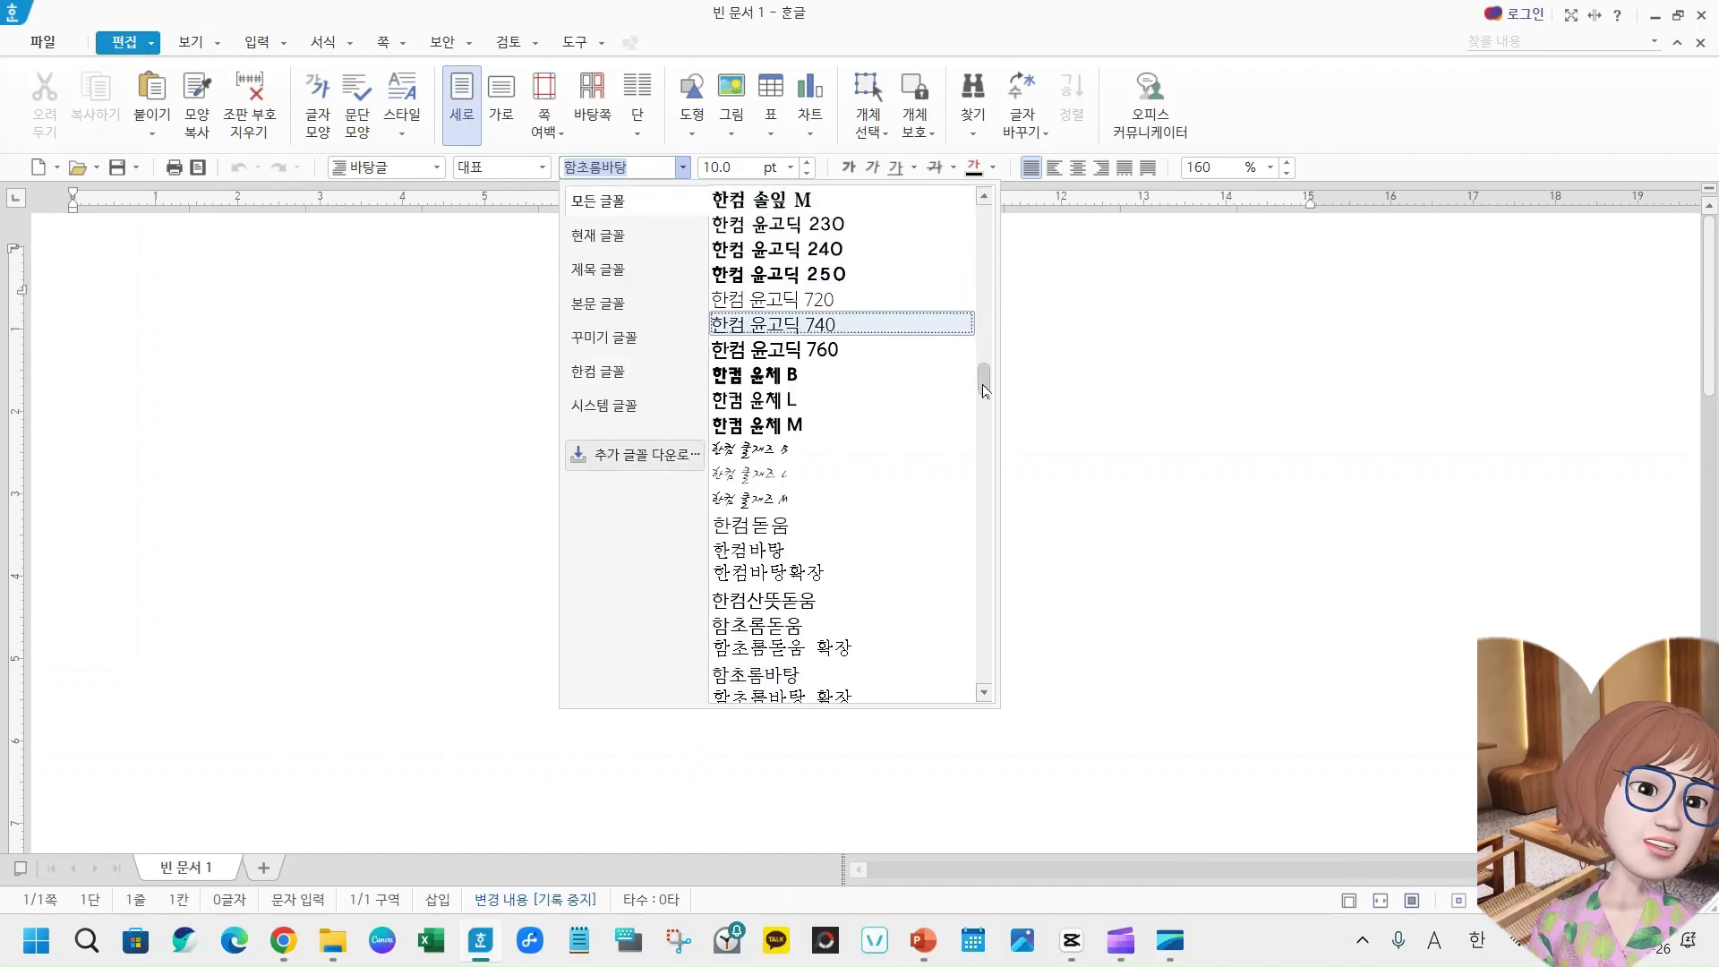
pyautogui.moveTo(982, 384); pyautogui.dragTo(985, 421)
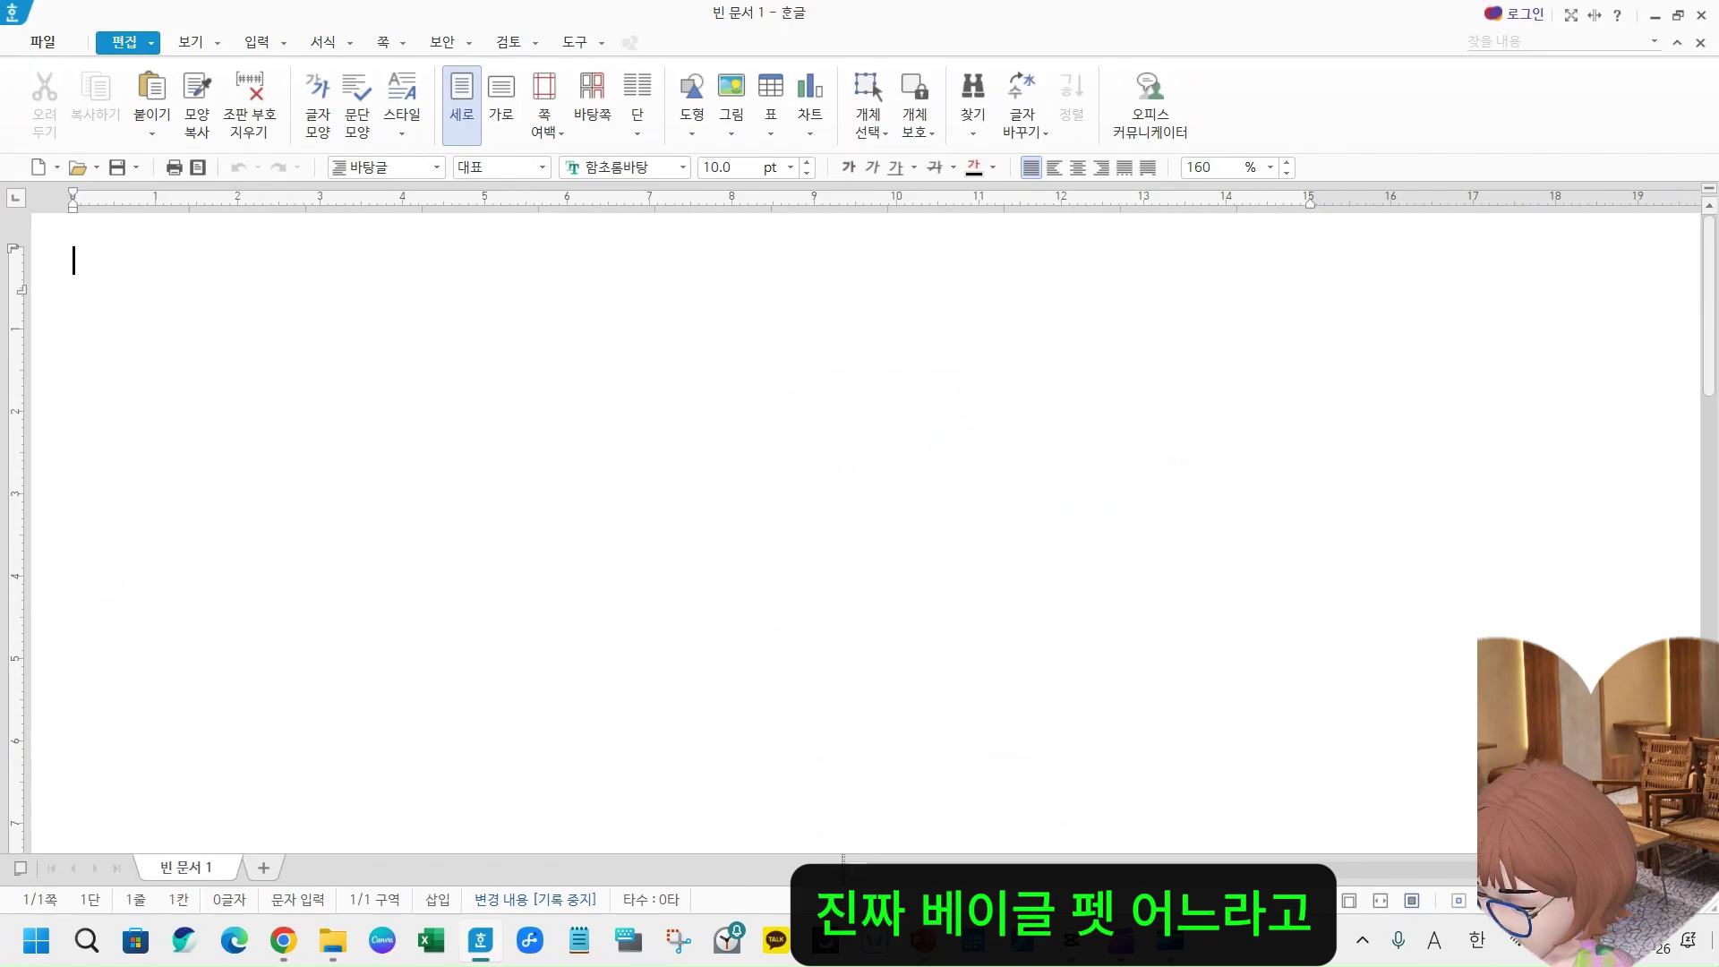
# - Enter the sample text 베이글 팻 온 on the first line of the blank document
pyautogui.write('ㅂㅔ이글 팻 ')
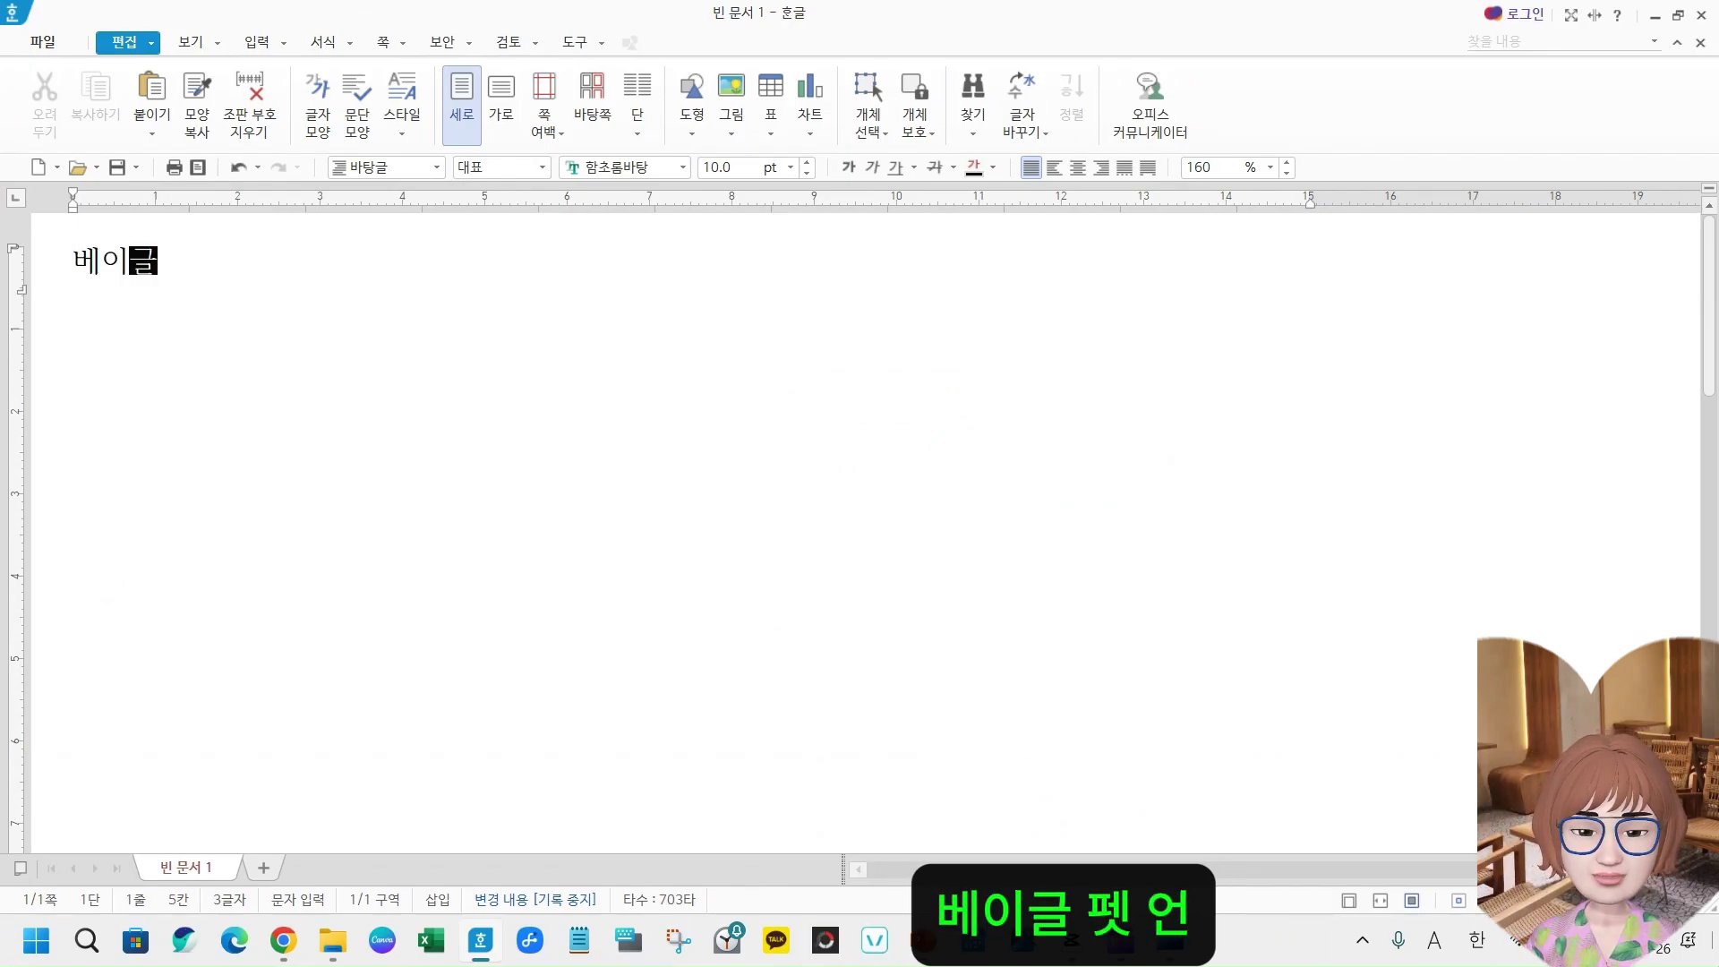
pyautogui.write('온')
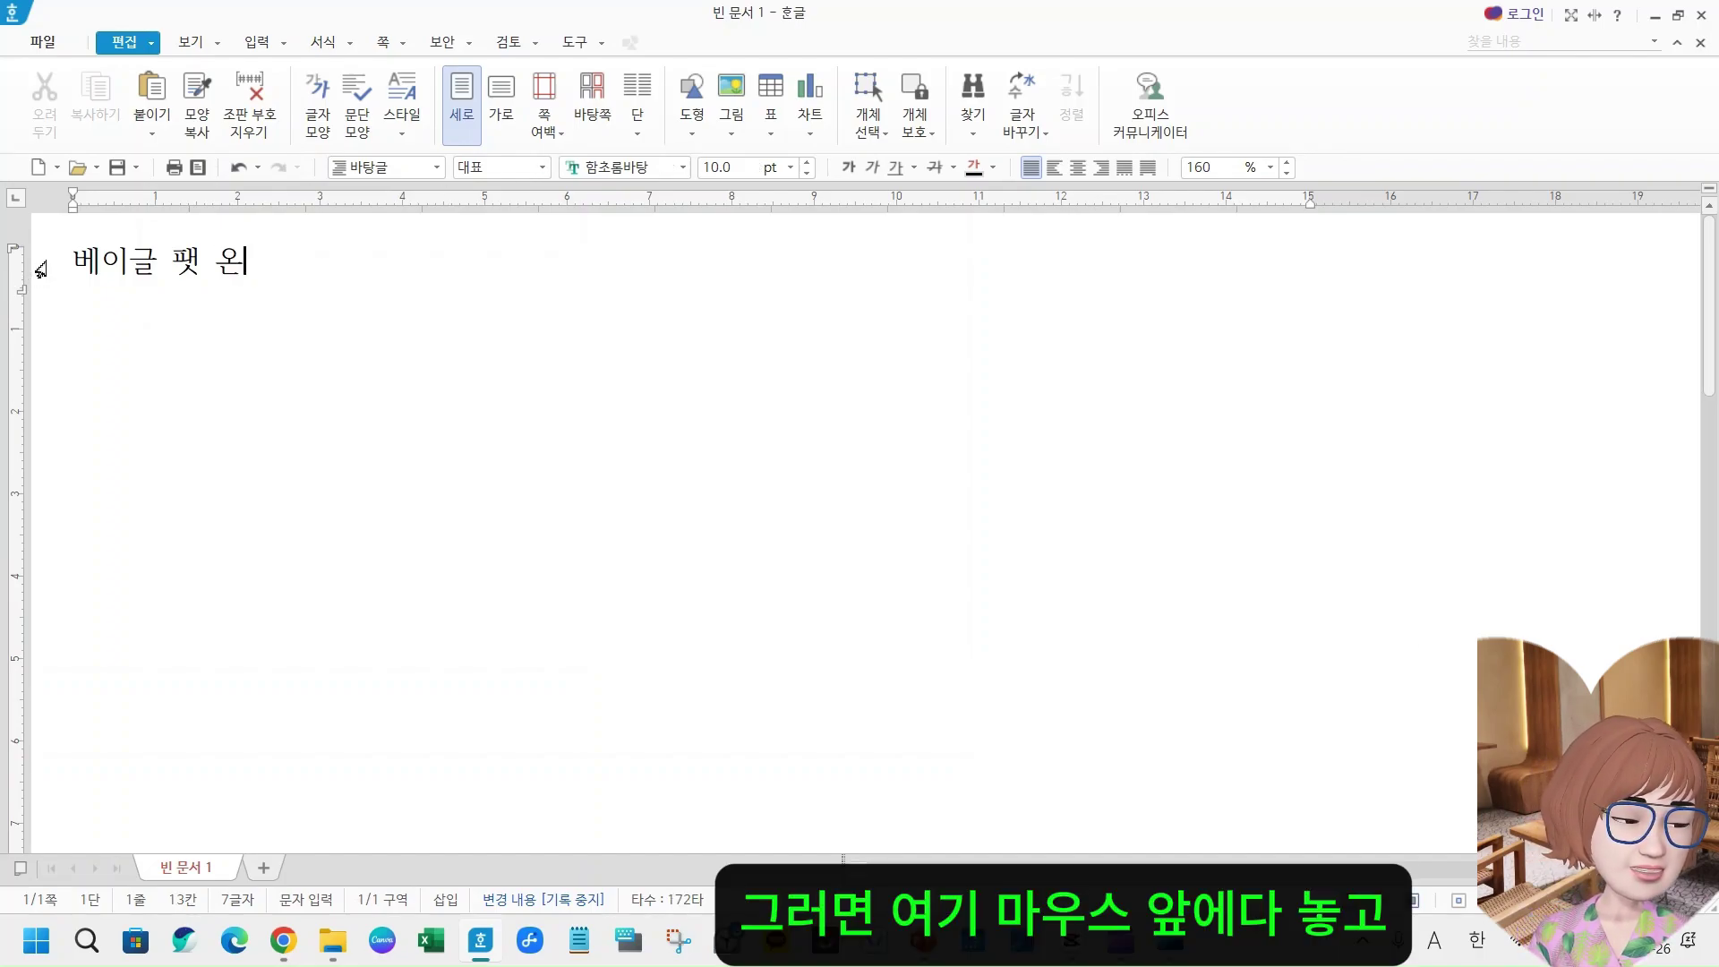
# - Apply the Bagel Fat One font to the whole line 베이글 팻 온
pyautogui.click(40, 269)
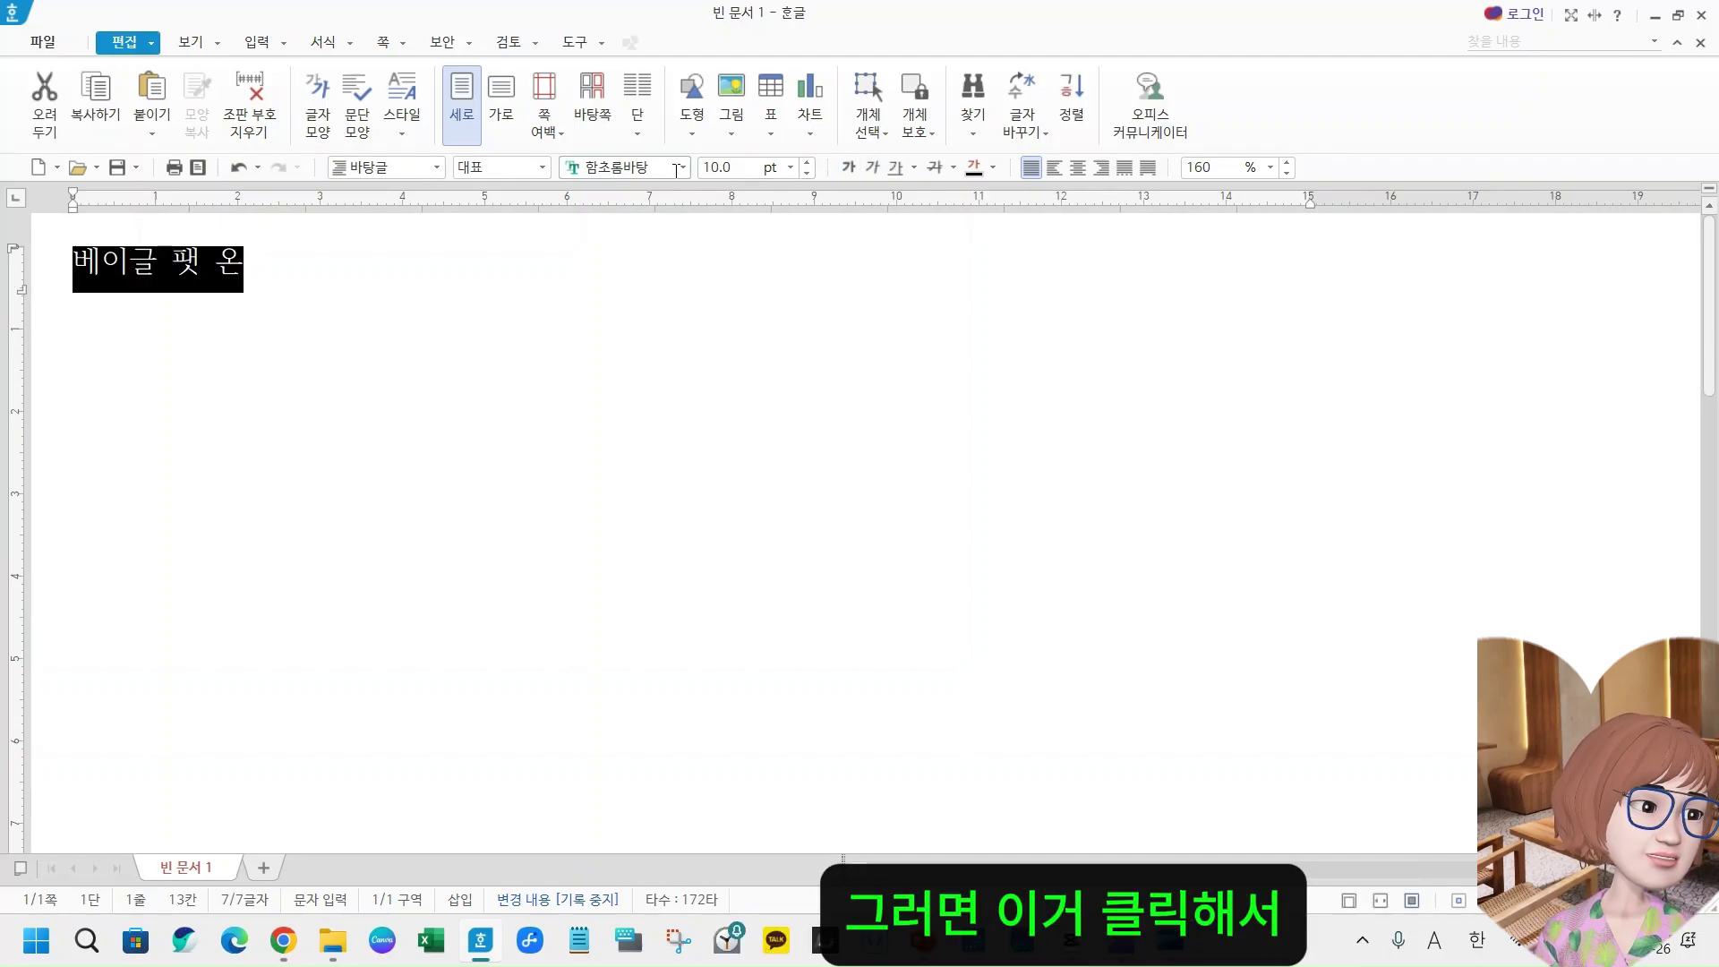
pyautogui.click(682, 168)
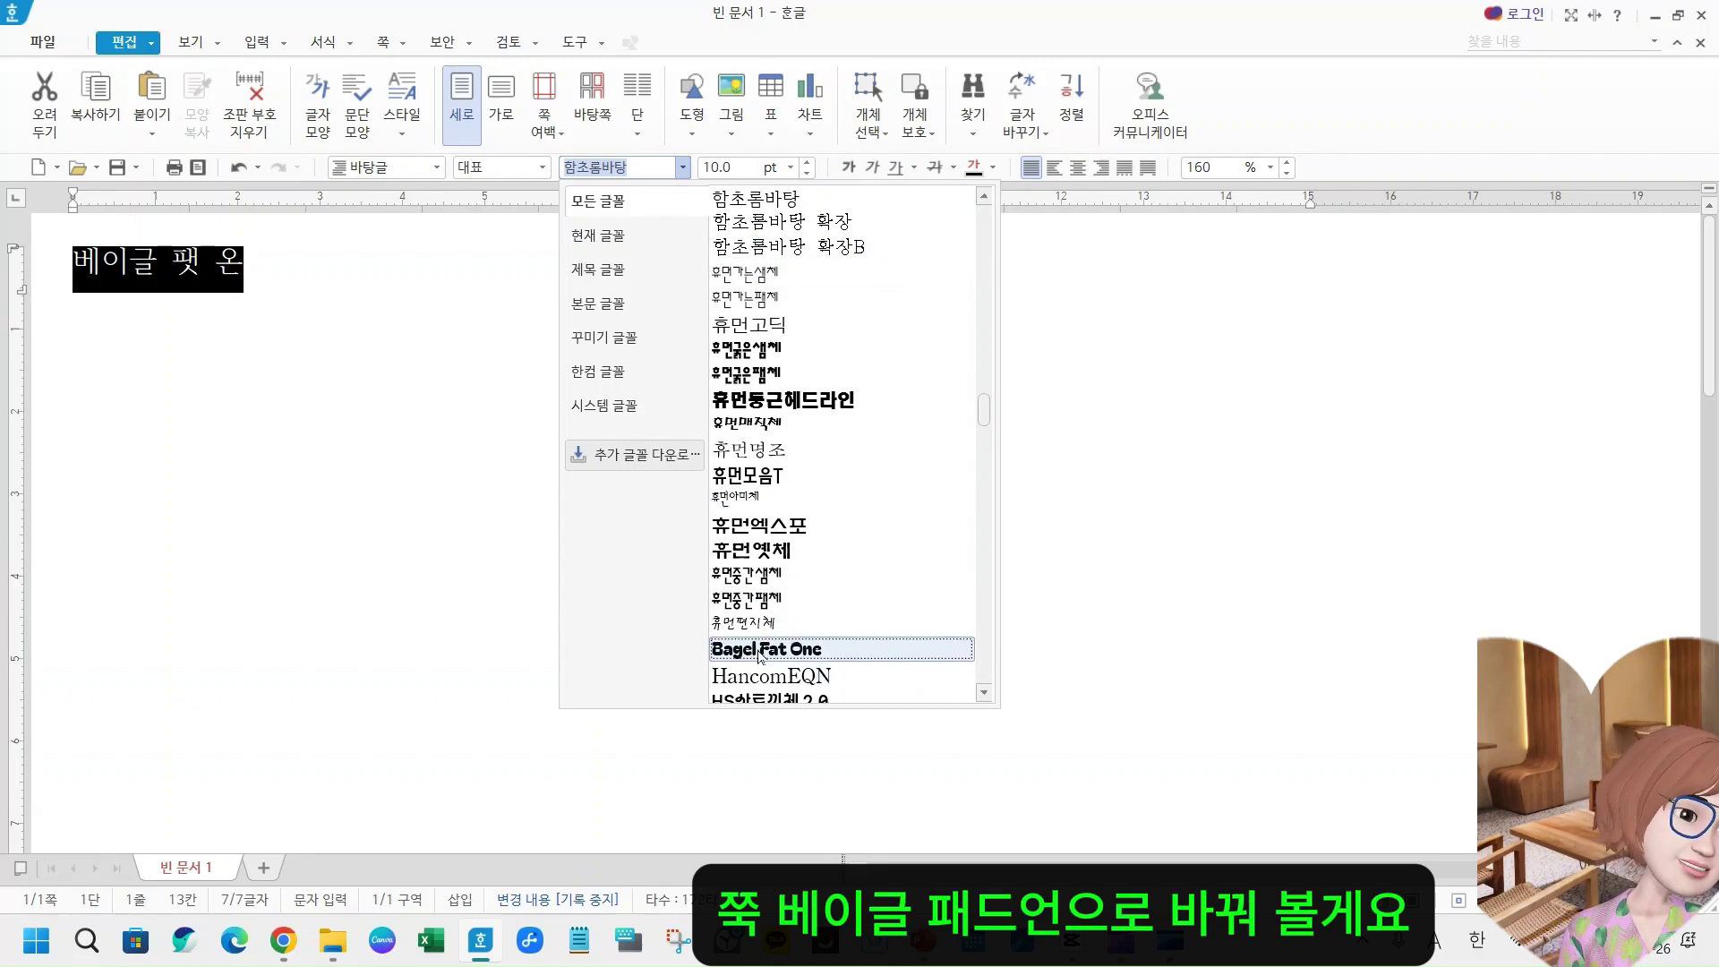
pyautogui.click(759, 651)
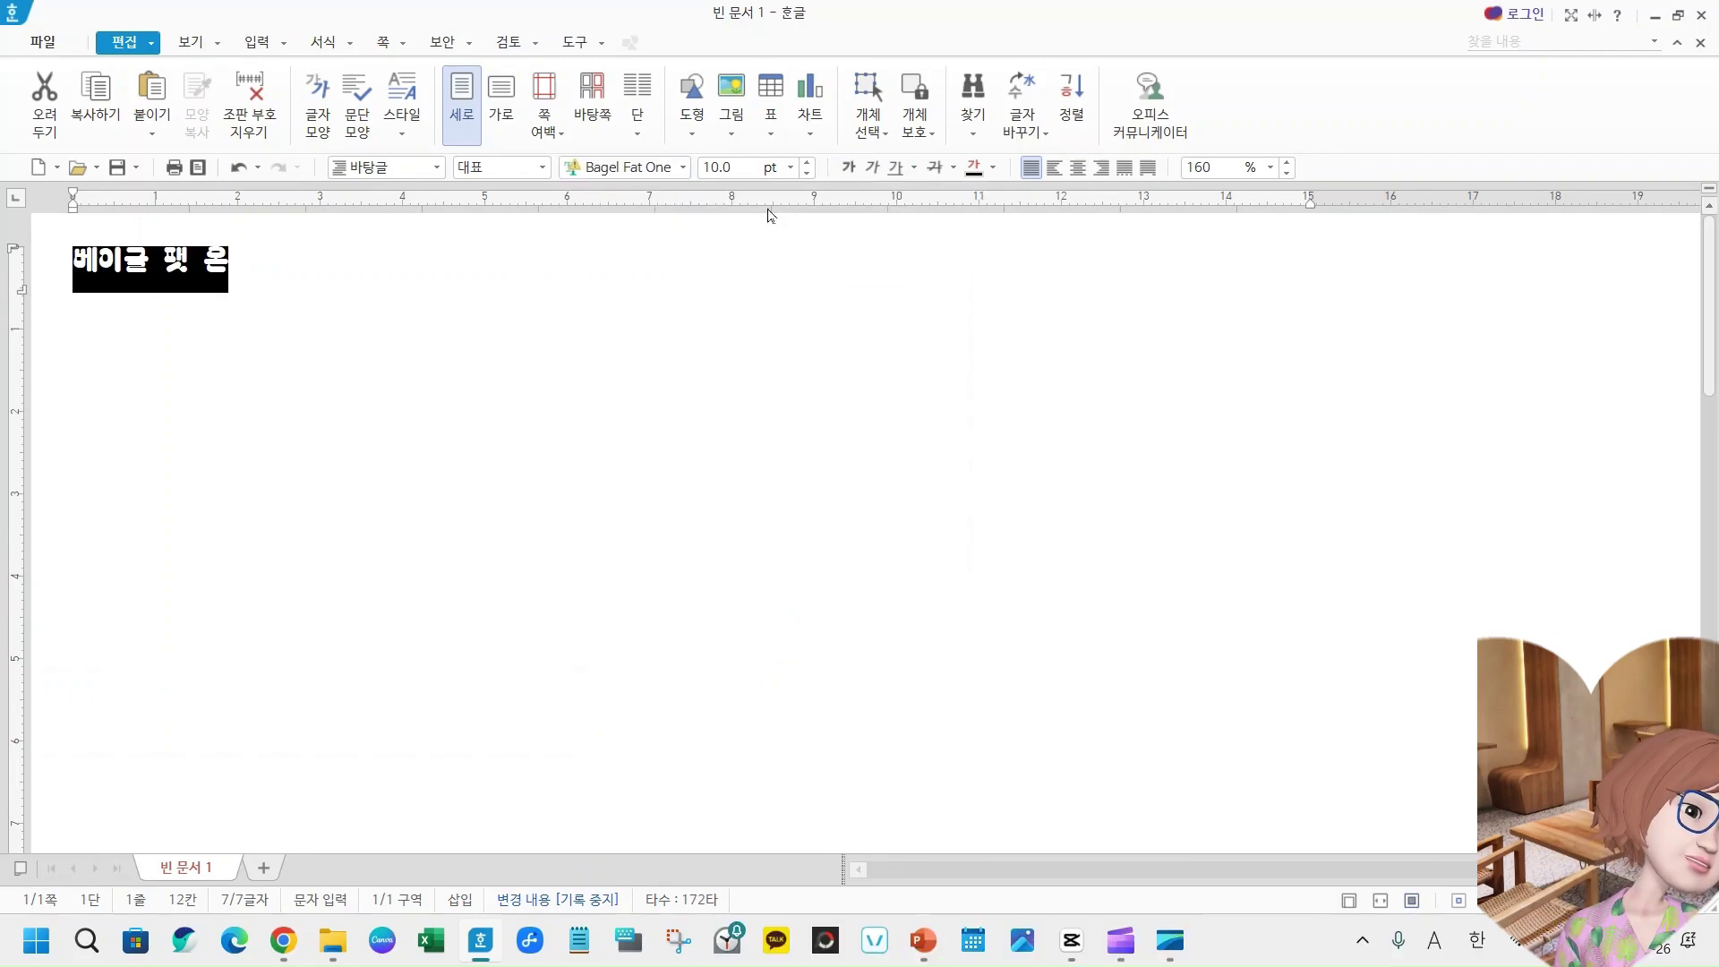
# - Increase the size of the 베이글 팻 온 line to 27 pt and deselect the text
pyautogui.click(809, 164)
pyautogui.click(809, 164)
pyautogui.click(809, 164)
pyautogui.click(809, 164)
pyautogui.click(809, 163)
pyautogui.click(809, 164)
pyautogui.click(810, 164)
pyautogui.click(810, 164)
pyautogui.click(809, 164)
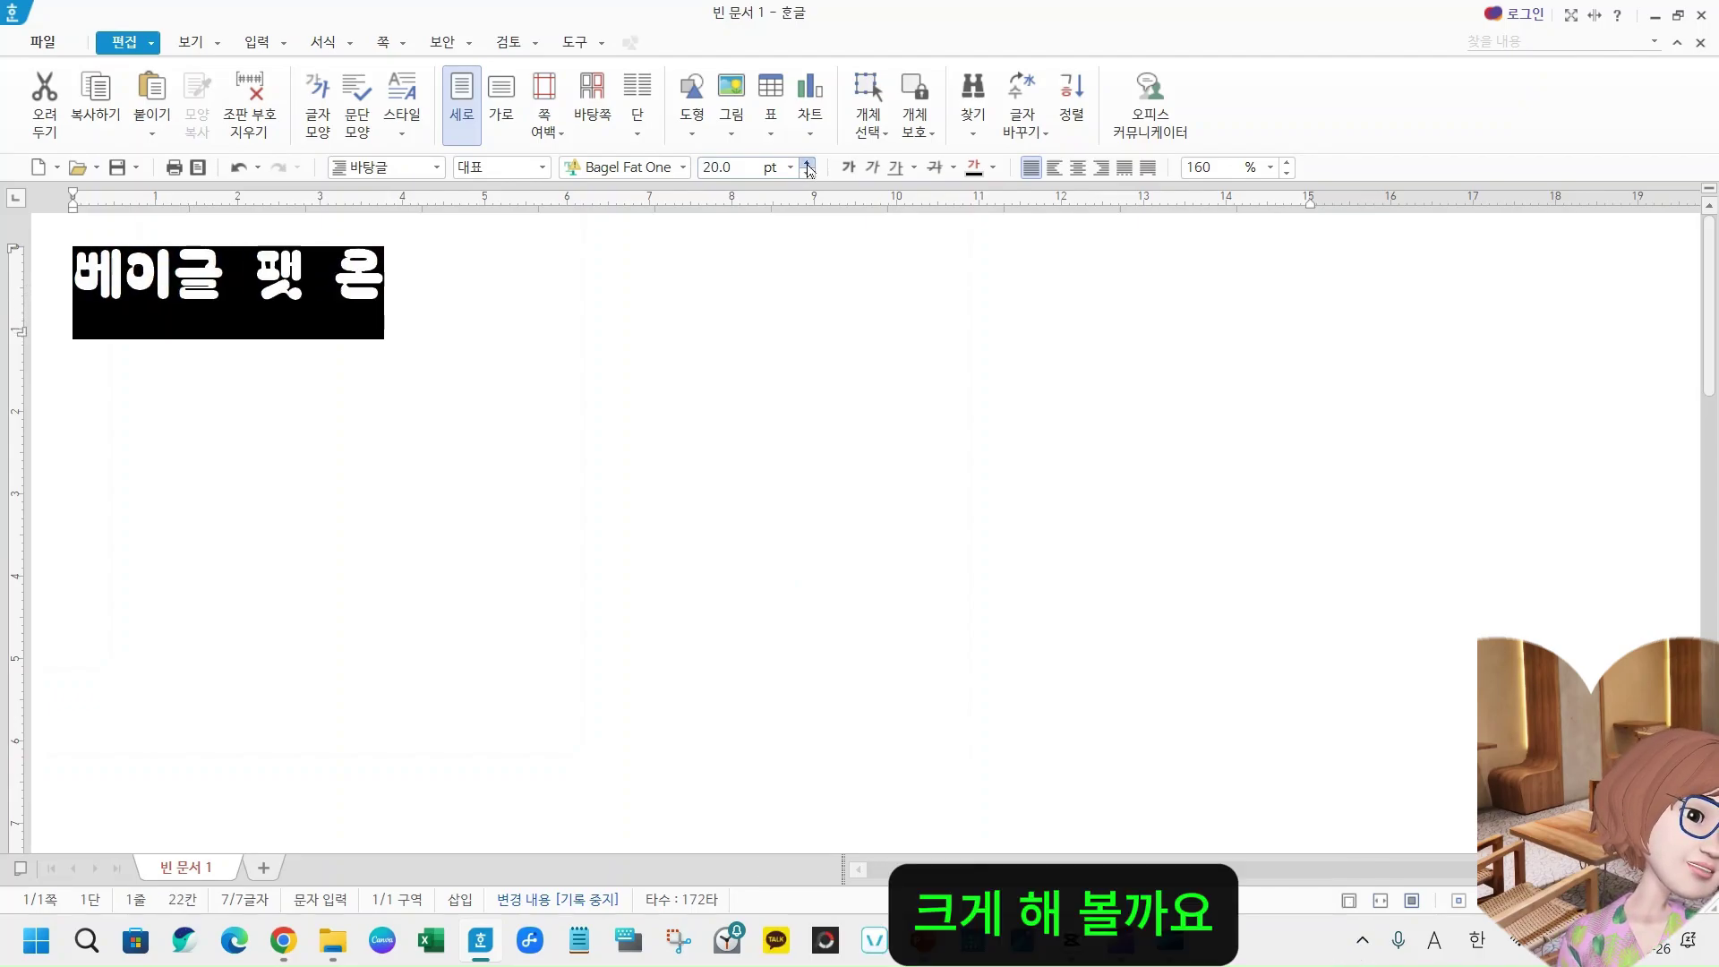
pyautogui.click(809, 164)
pyautogui.click(810, 164)
pyautogui.click(809, 164)
pyautogui.click(810, 164)
pyautogui.click(810, 164)
pyautogui.click(809, 164)
pyautogui.click(810, 164)
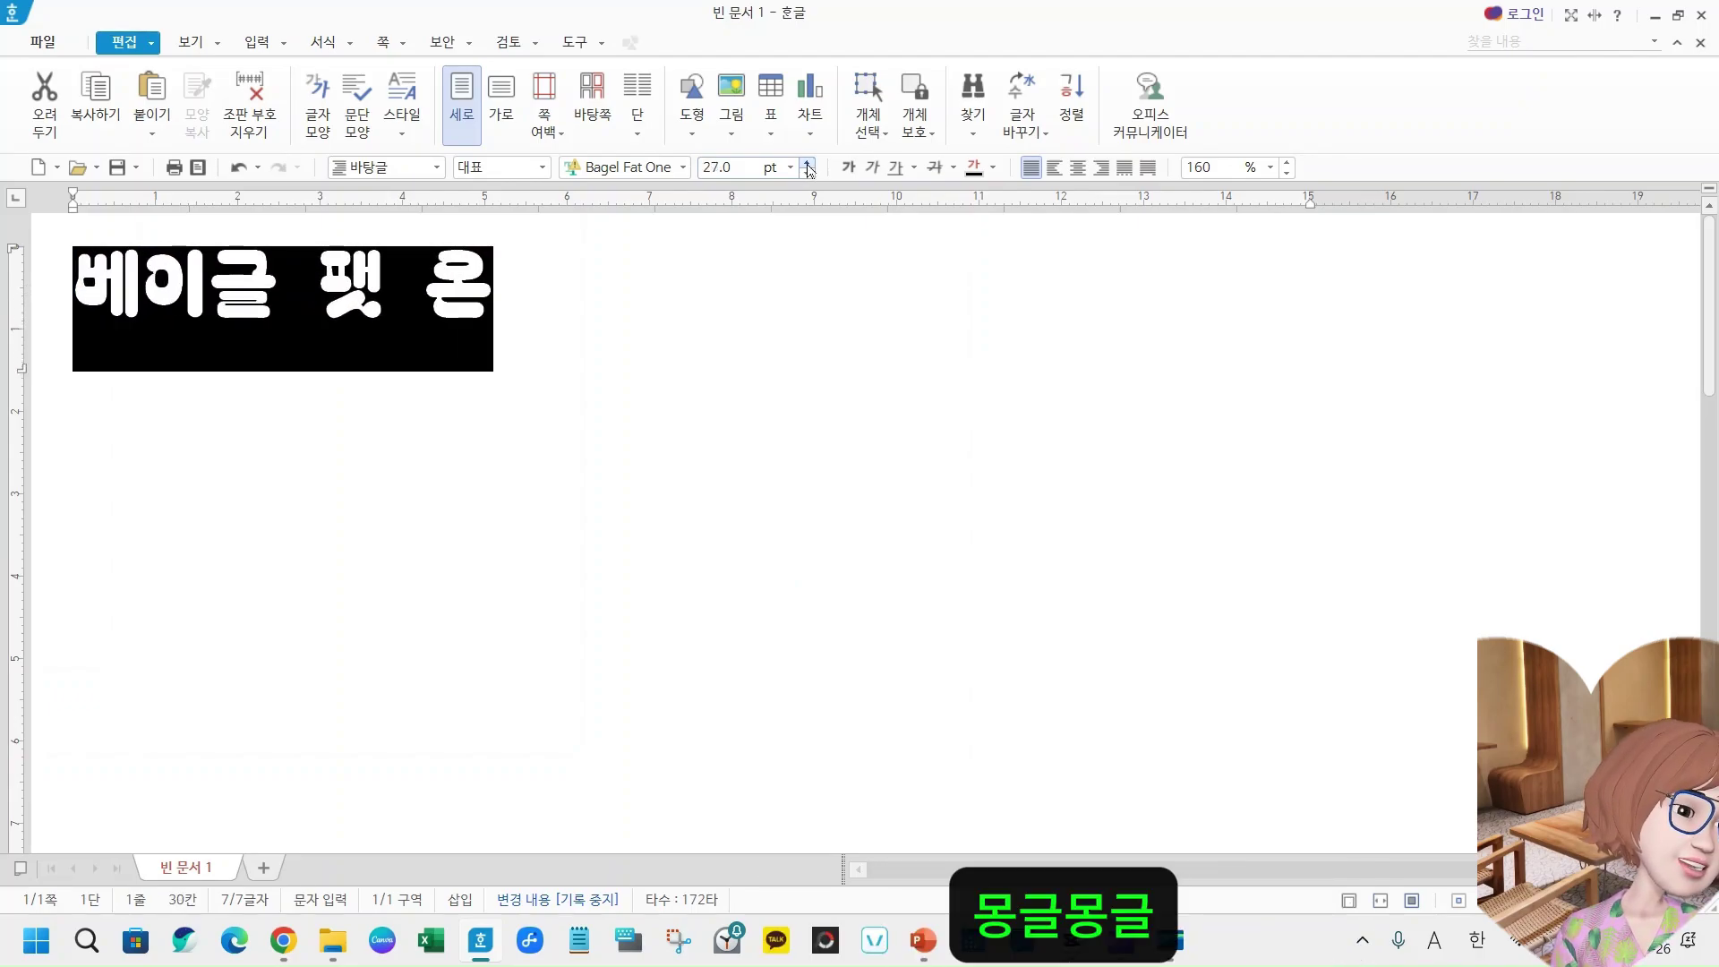
pyautogui.click(555, 398)
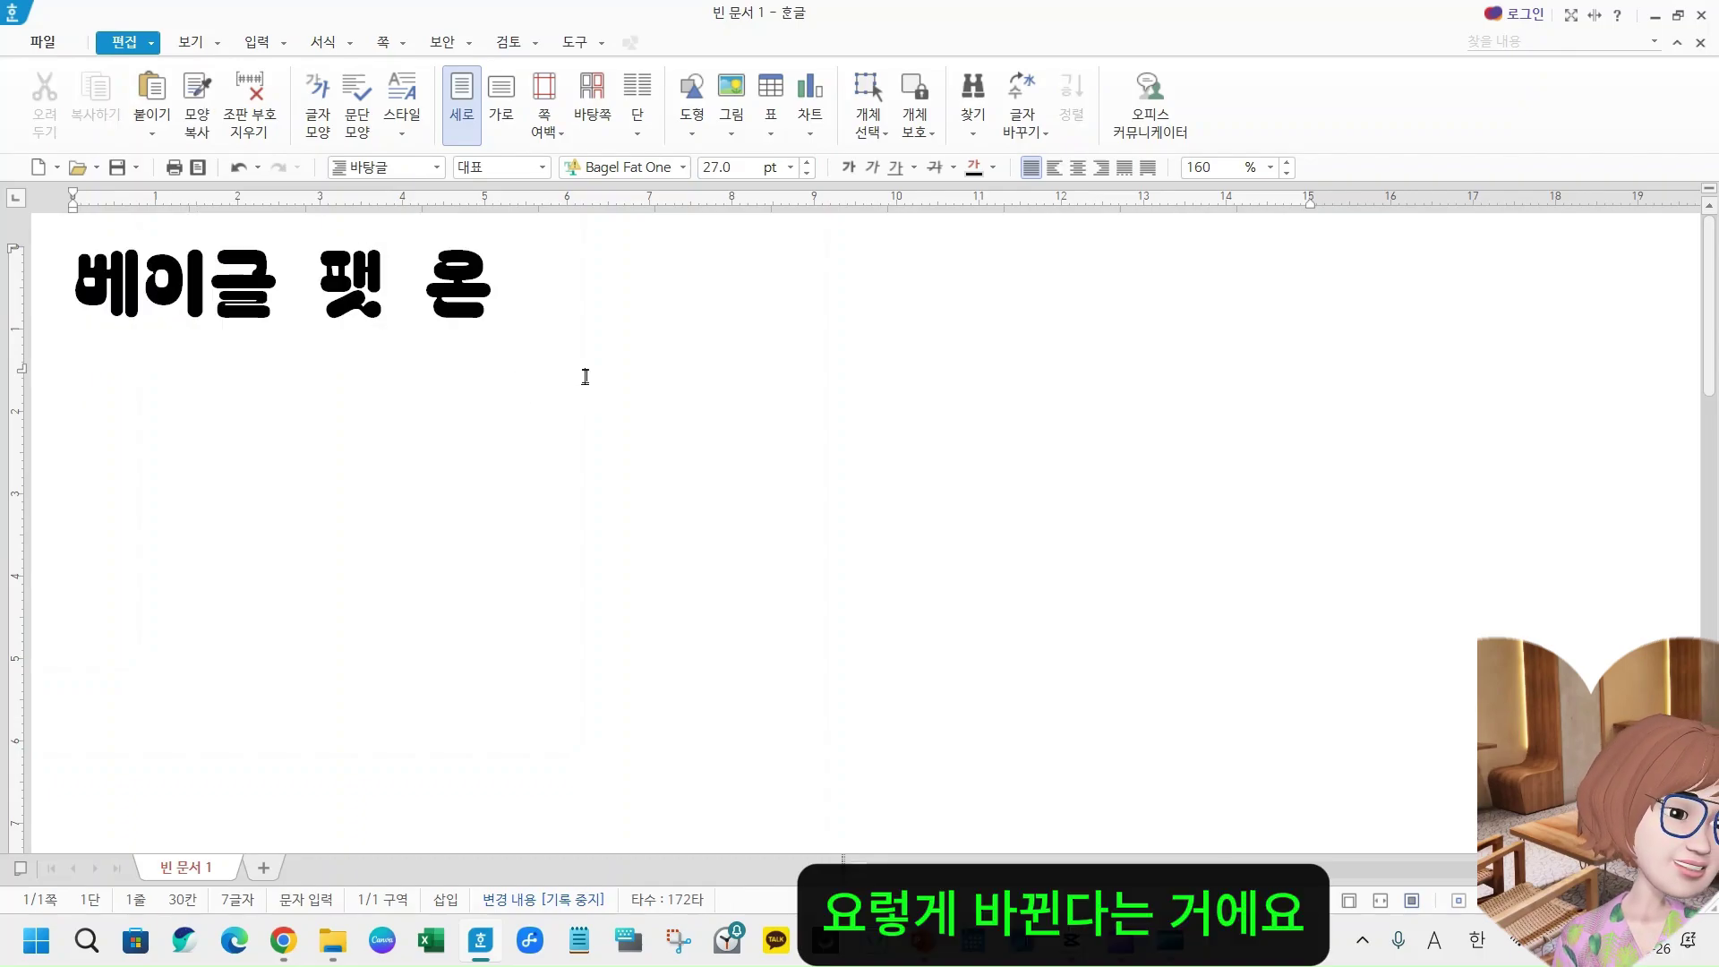
# - Switch to the open PowerPoint presentation and look for the Bagel font in the font list for slide 4's text box
pyautogui.click(923, 949)
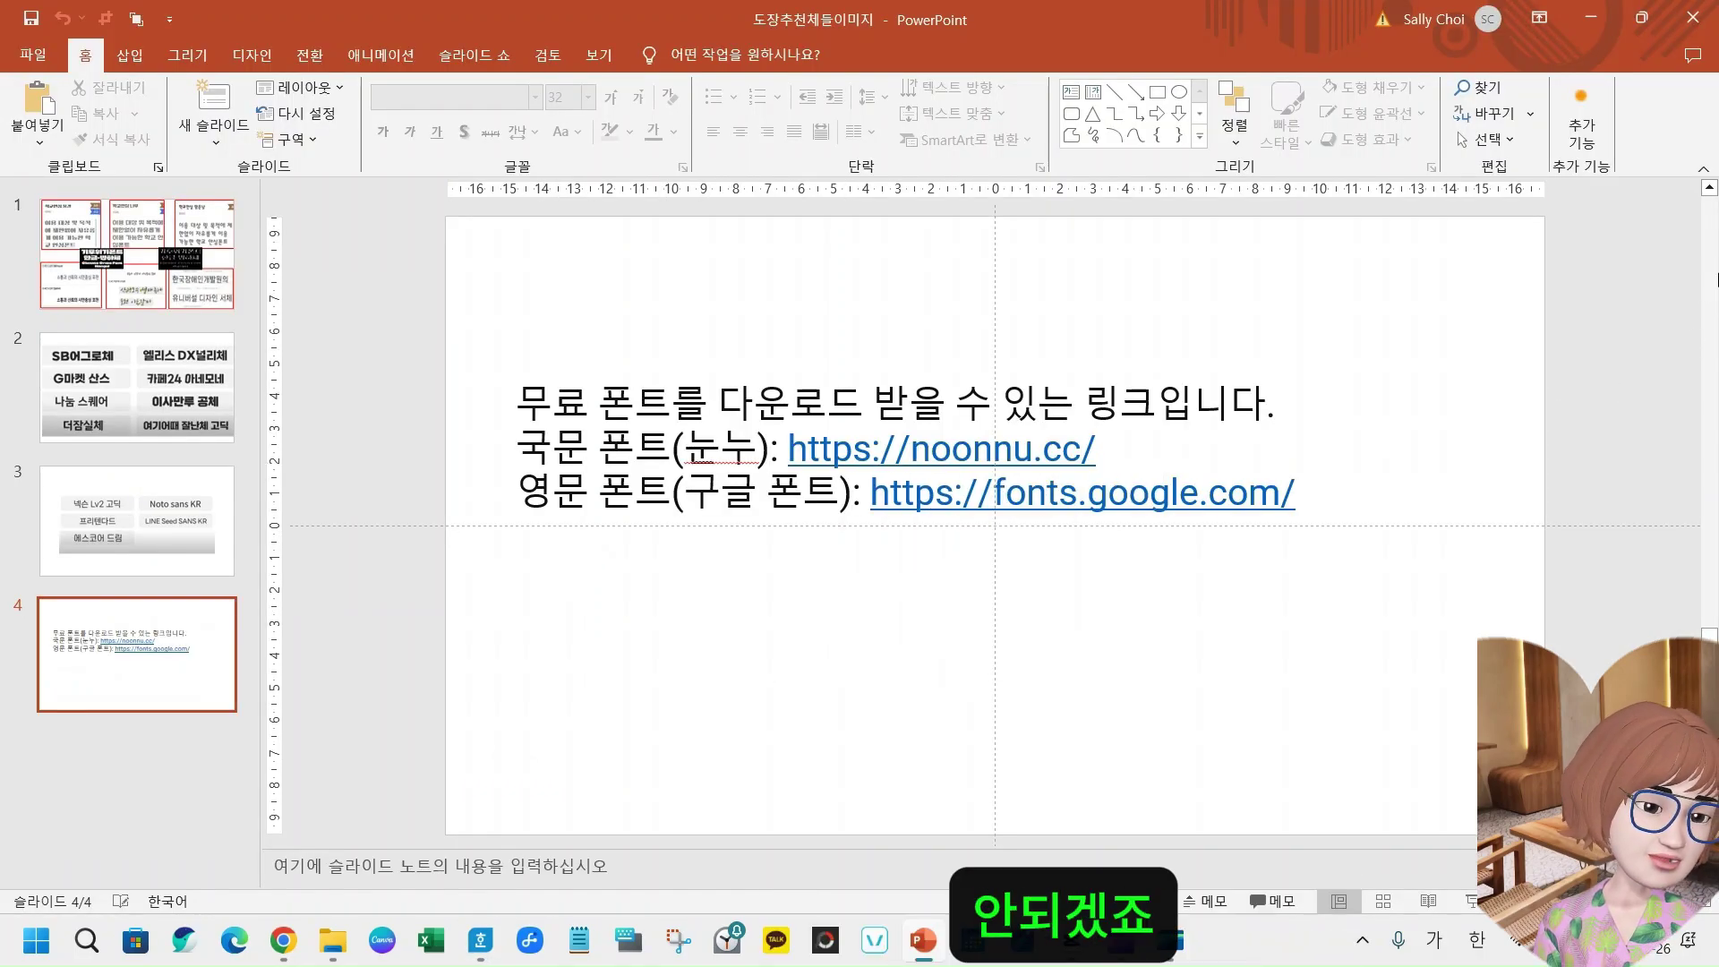
pyautogui.click(588, 413)
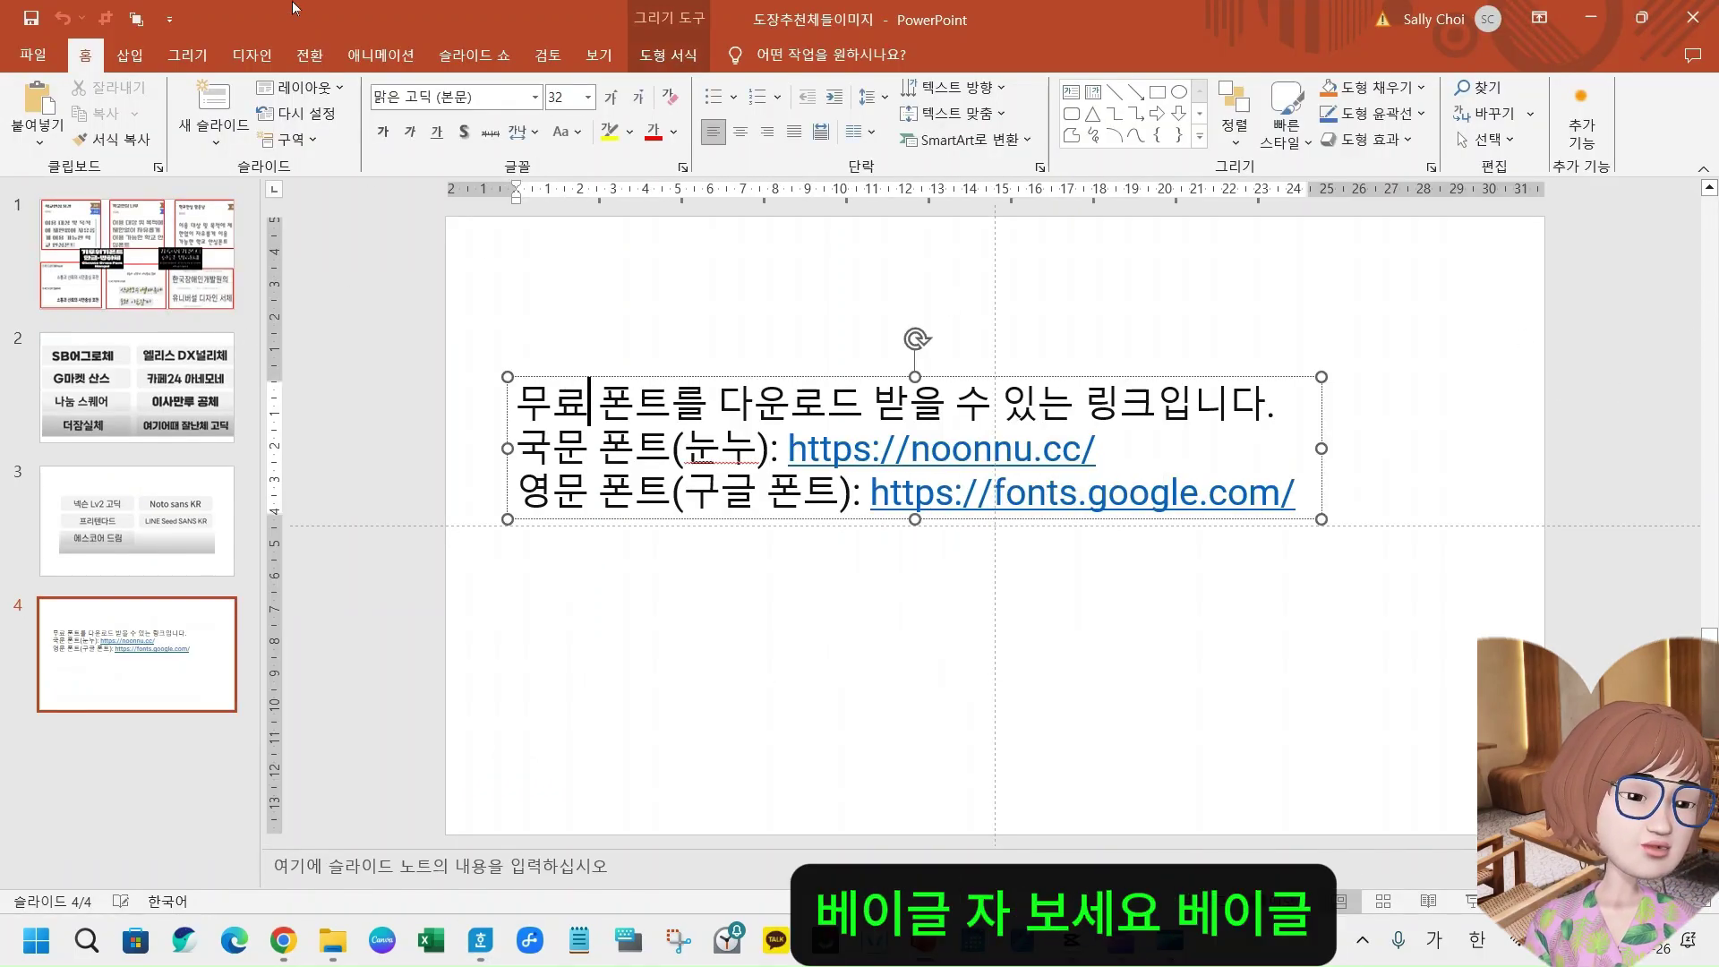
pyautogui.click(537, 97)
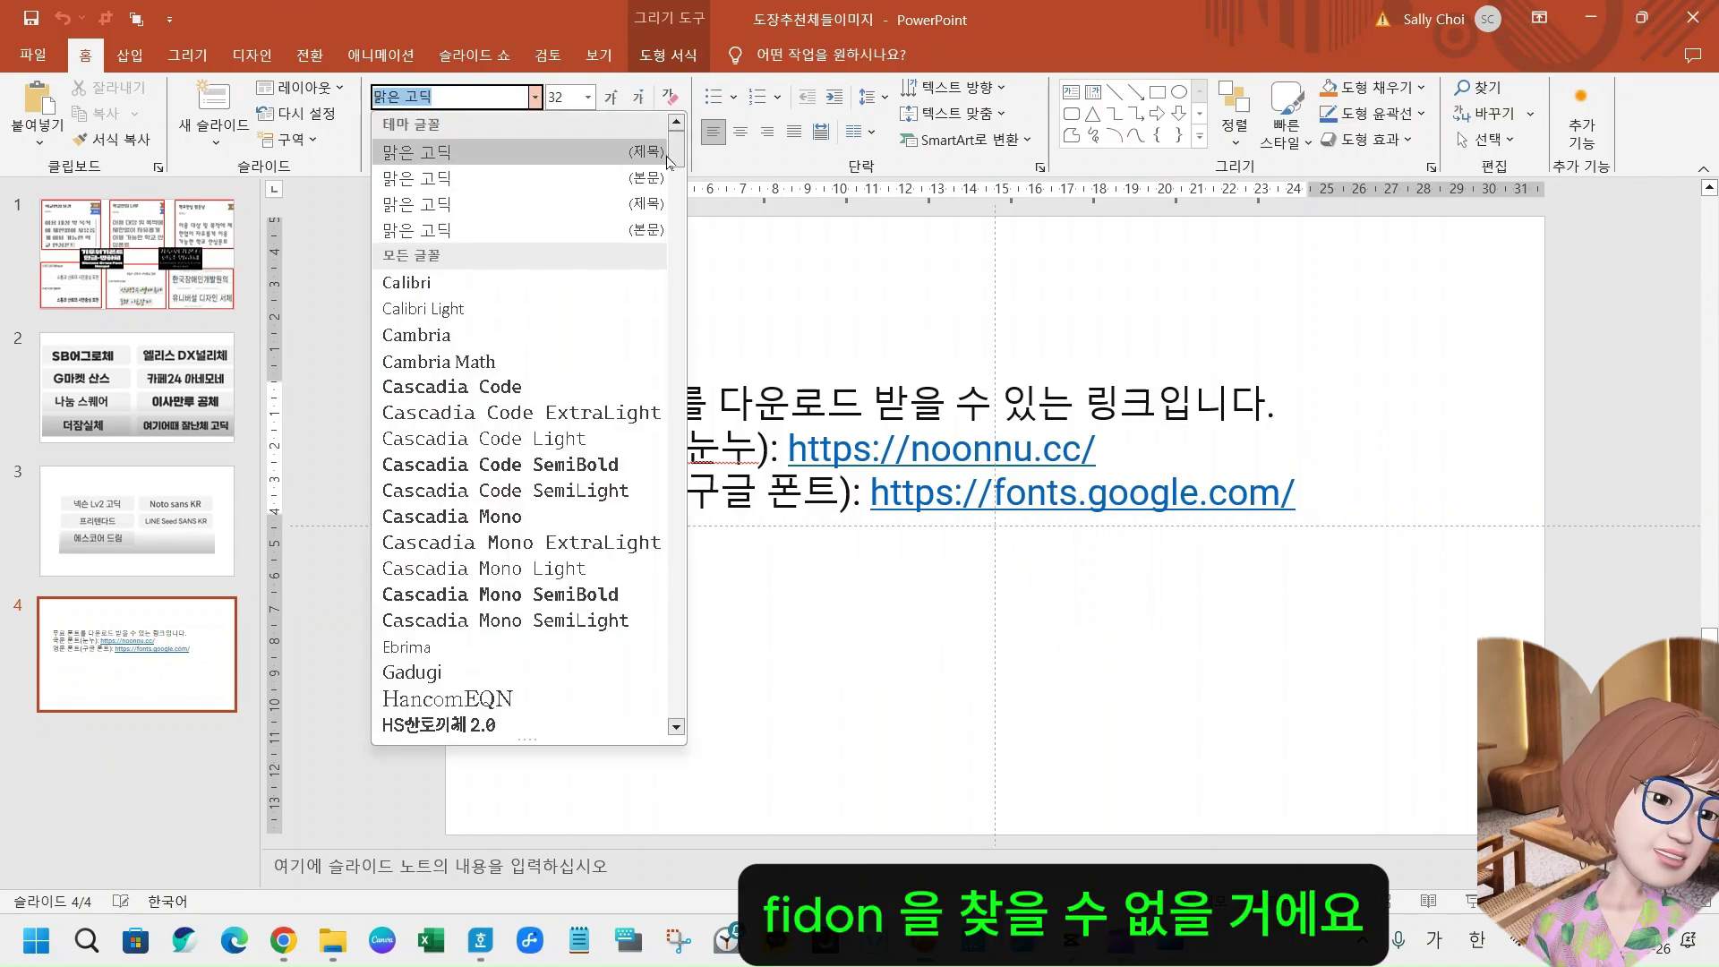
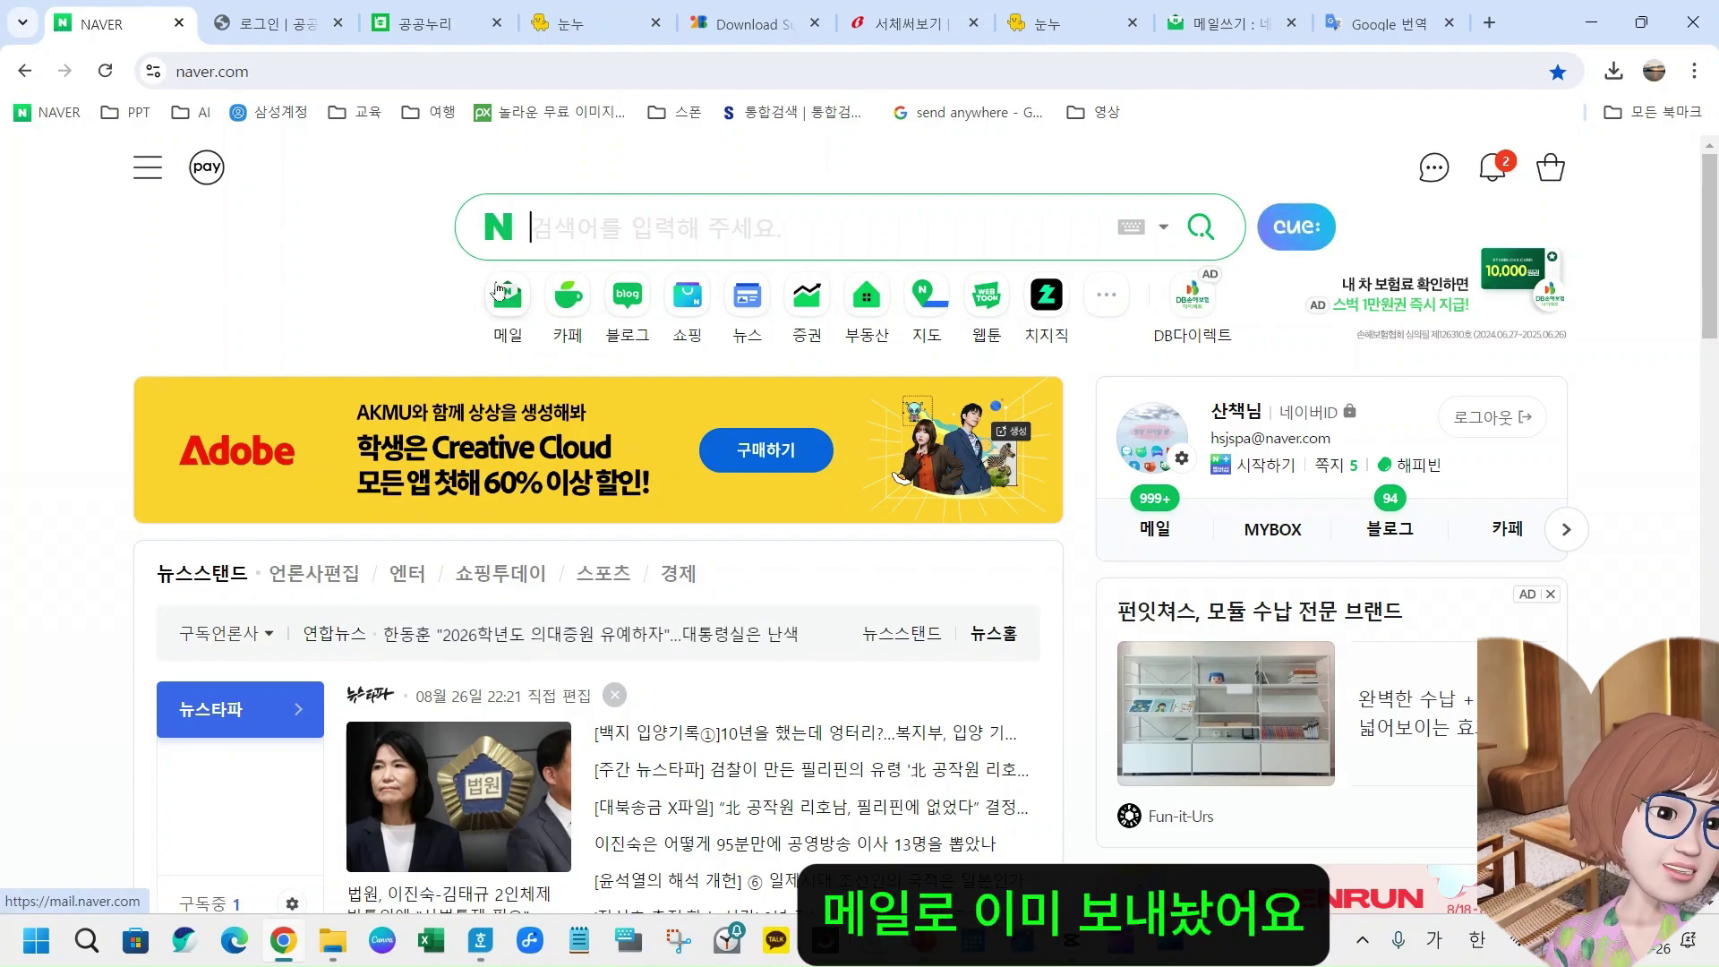
# - Download the attachment 도장추천 서체들.zip from the mail titled 글꼴 in Naver Mail's 내게쓴메일함 folder
pyautogui.click(504, 303)
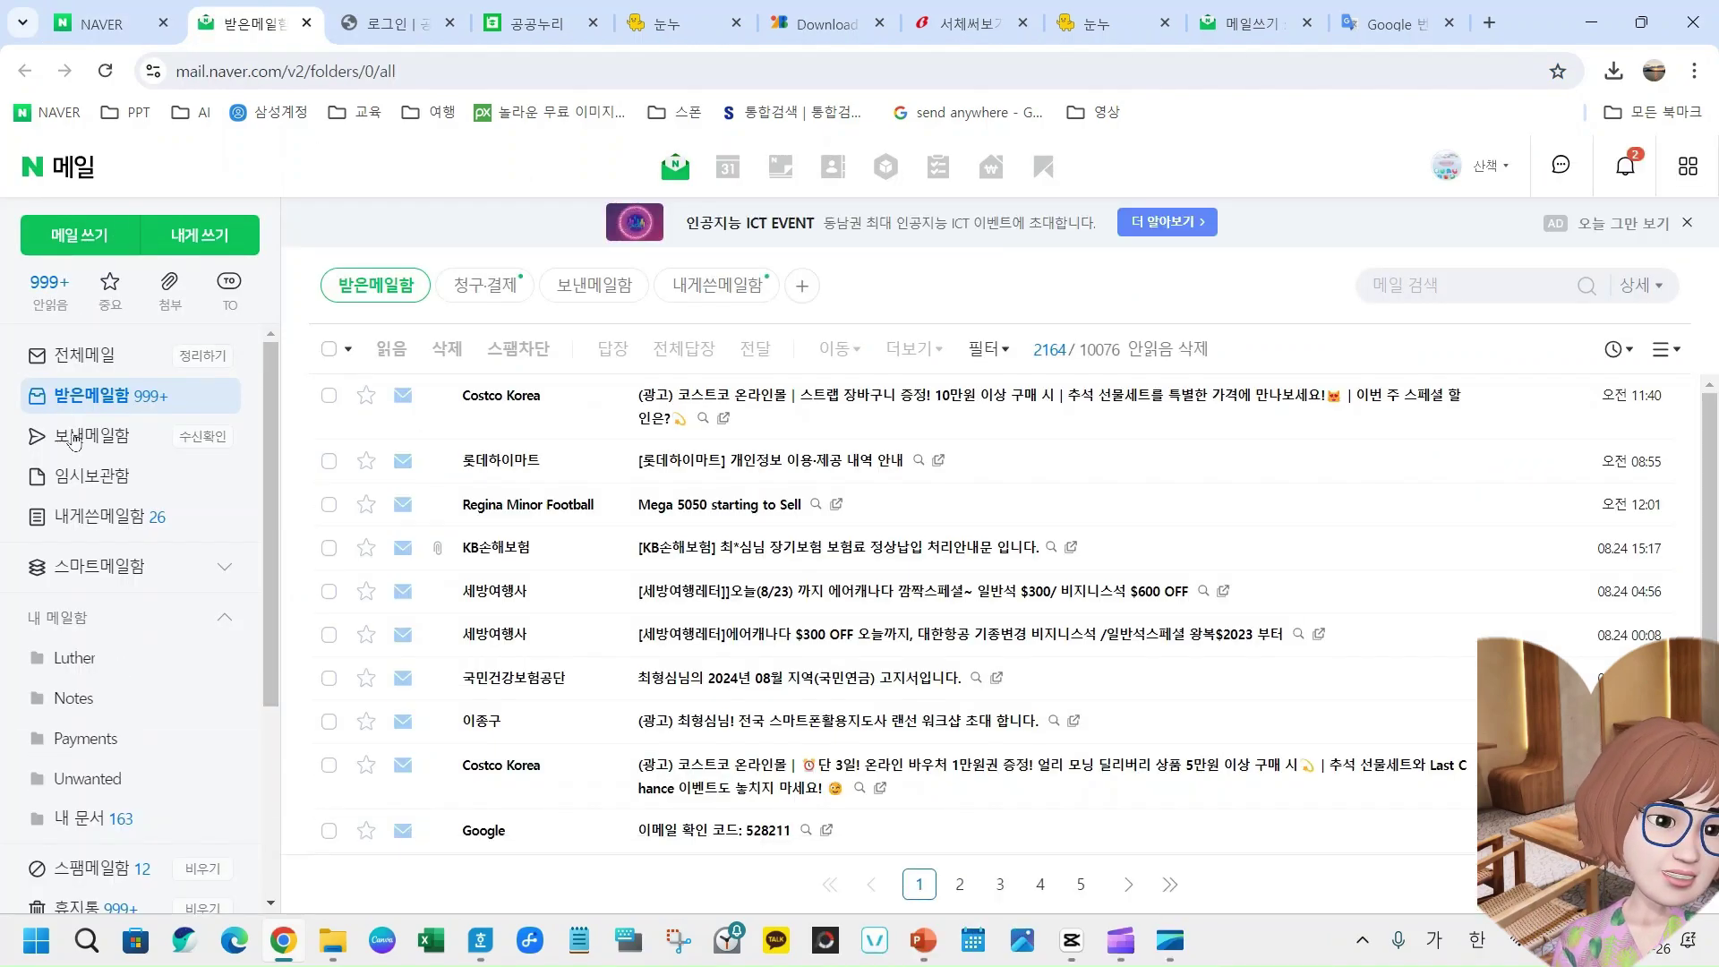
pyautogui.click(124, 526)
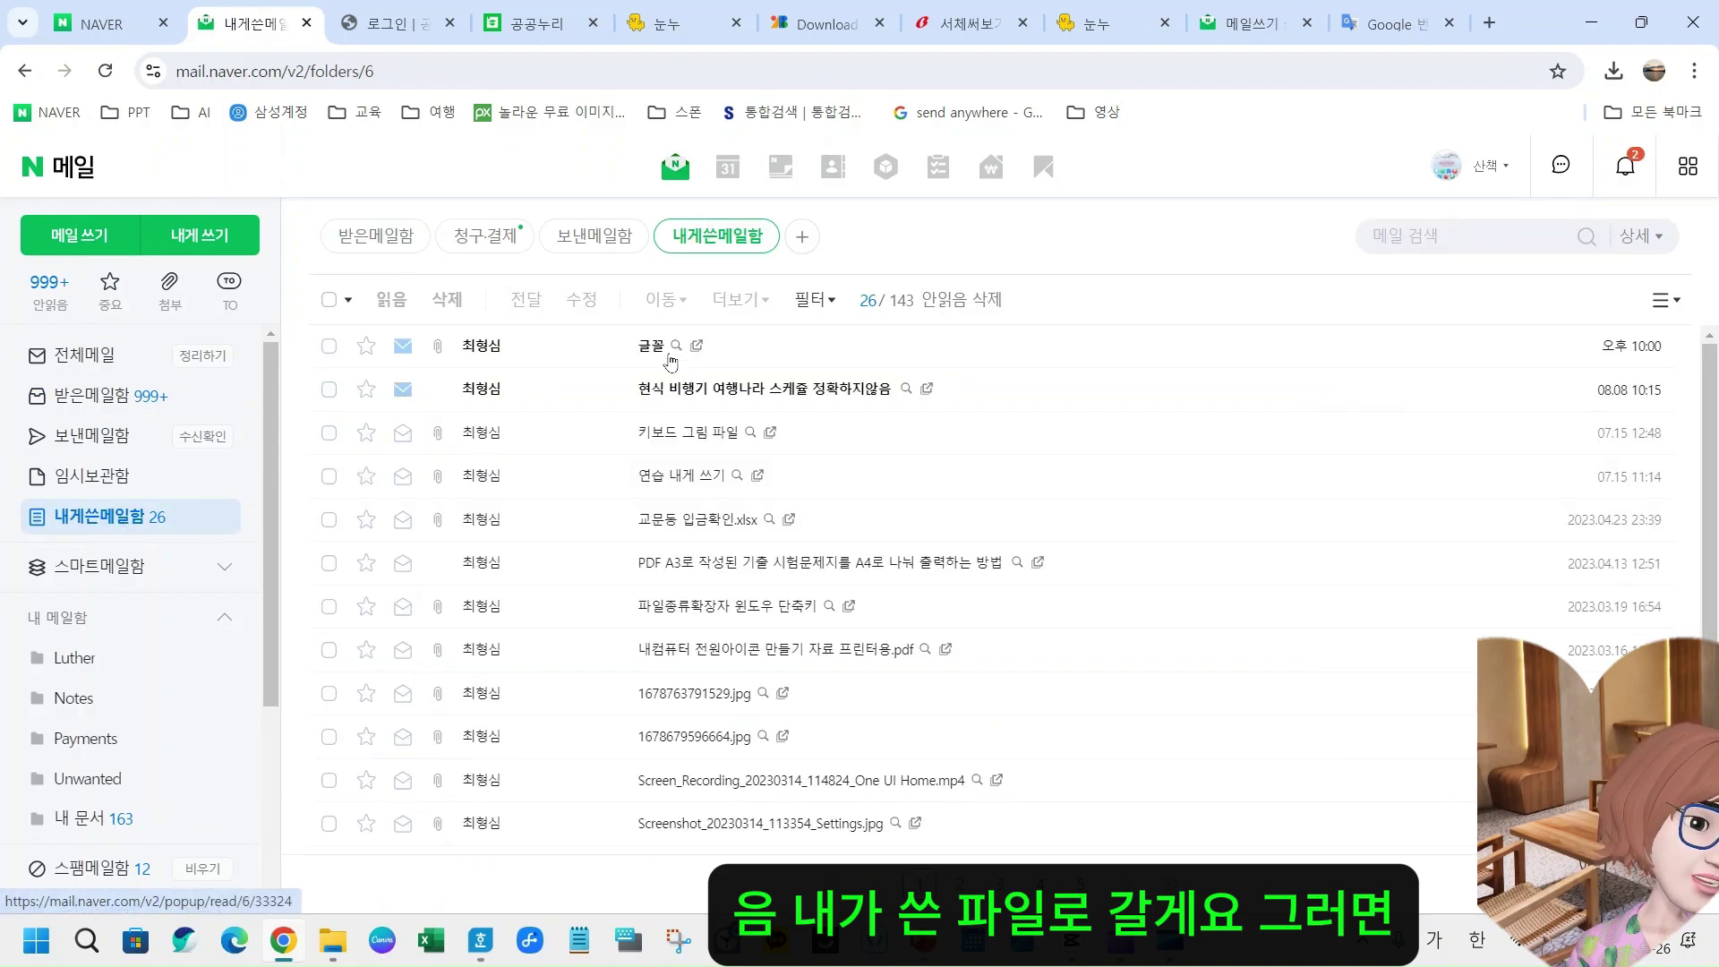
pyautogui.click(652, 346)
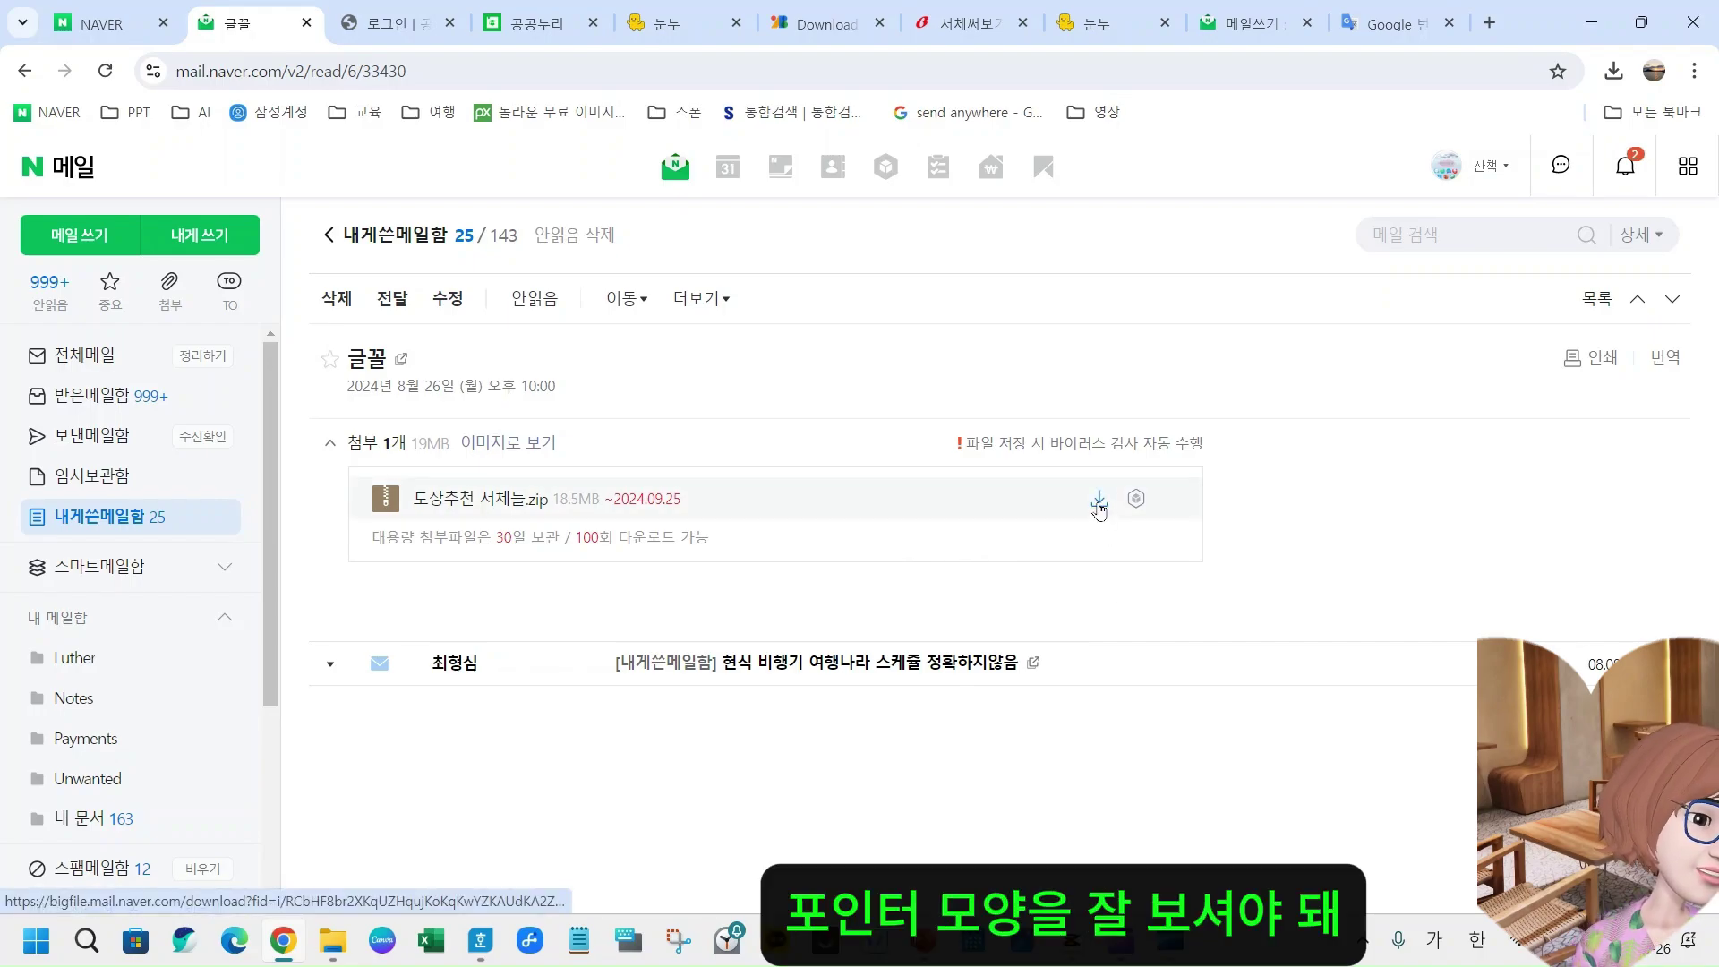
pyautogui.click(1098, 507)
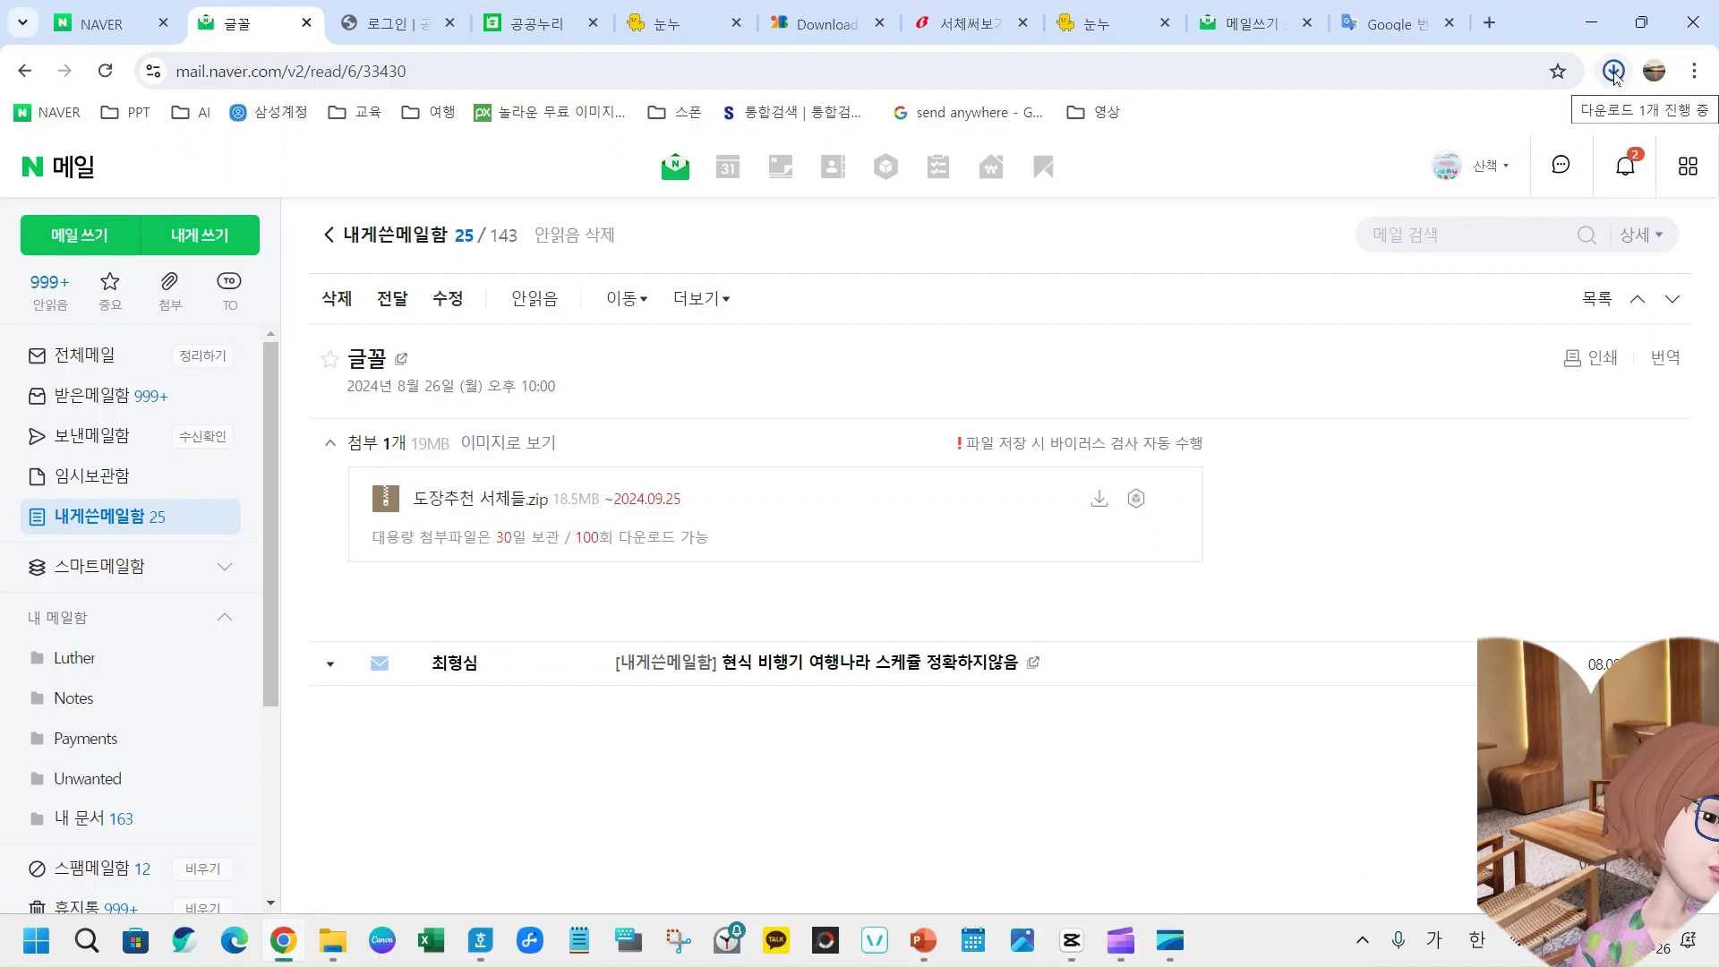
# - View the contents of the downloaded archive 도장추천 서체들 (1) without extracting it, and return to the 다운로드 folder
pyautogui.moveTo(1482, 129)
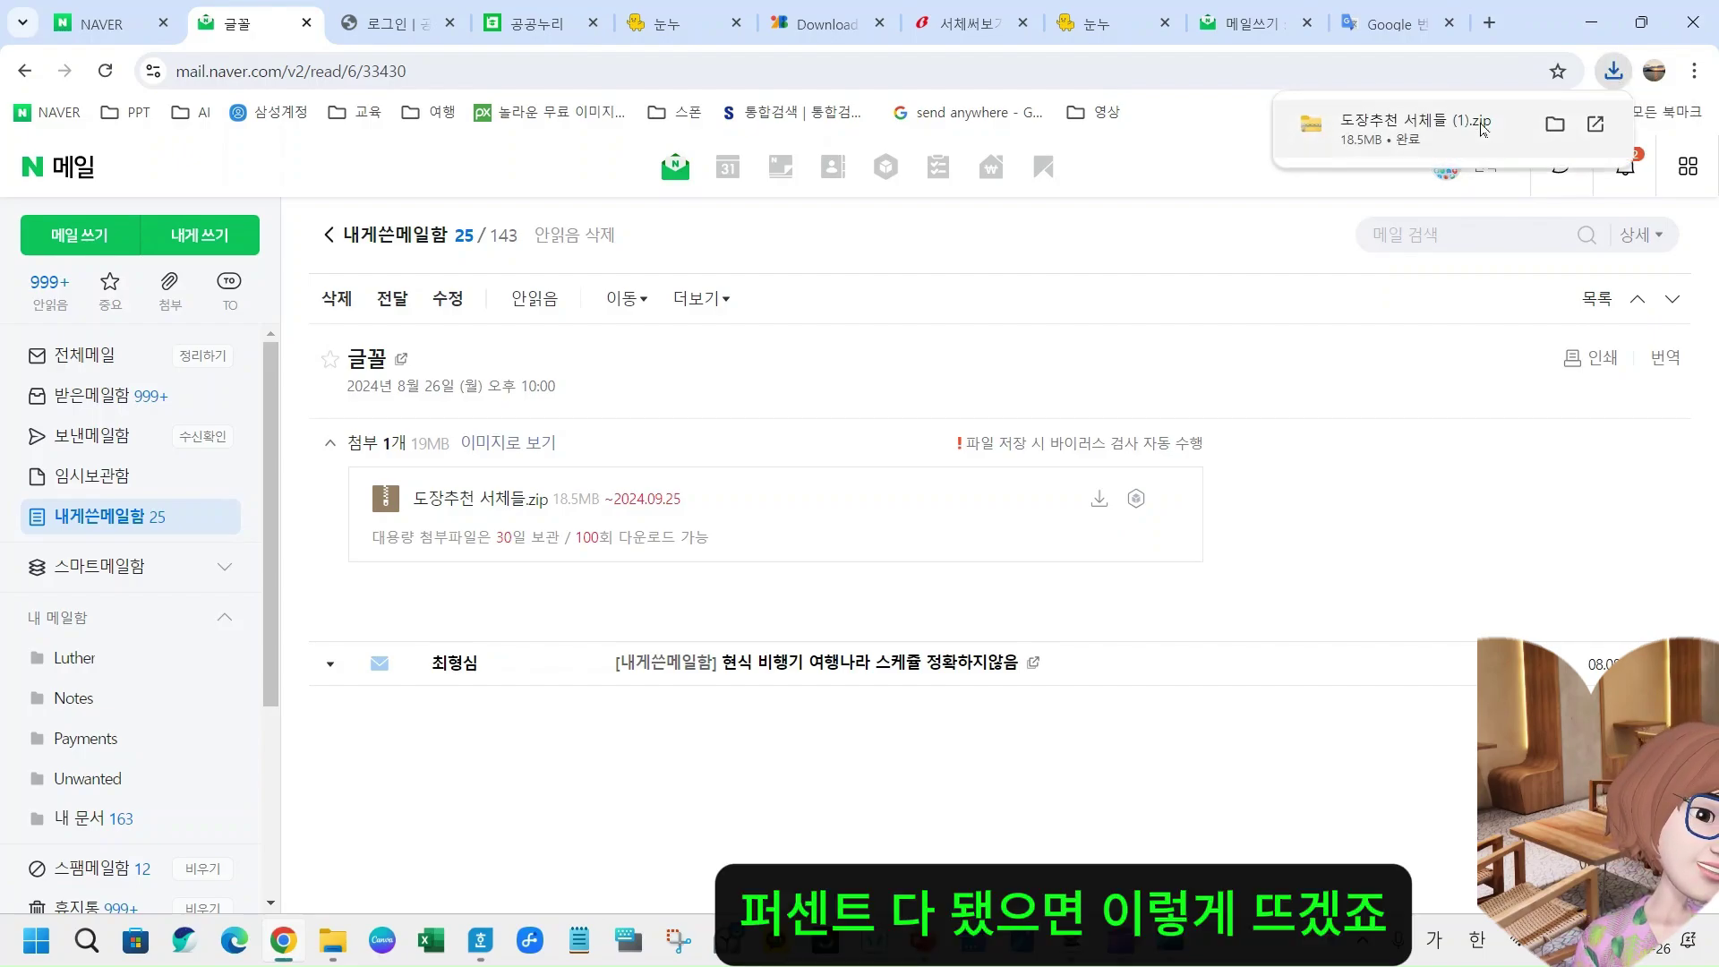
pyautogui.click(1404, 130)
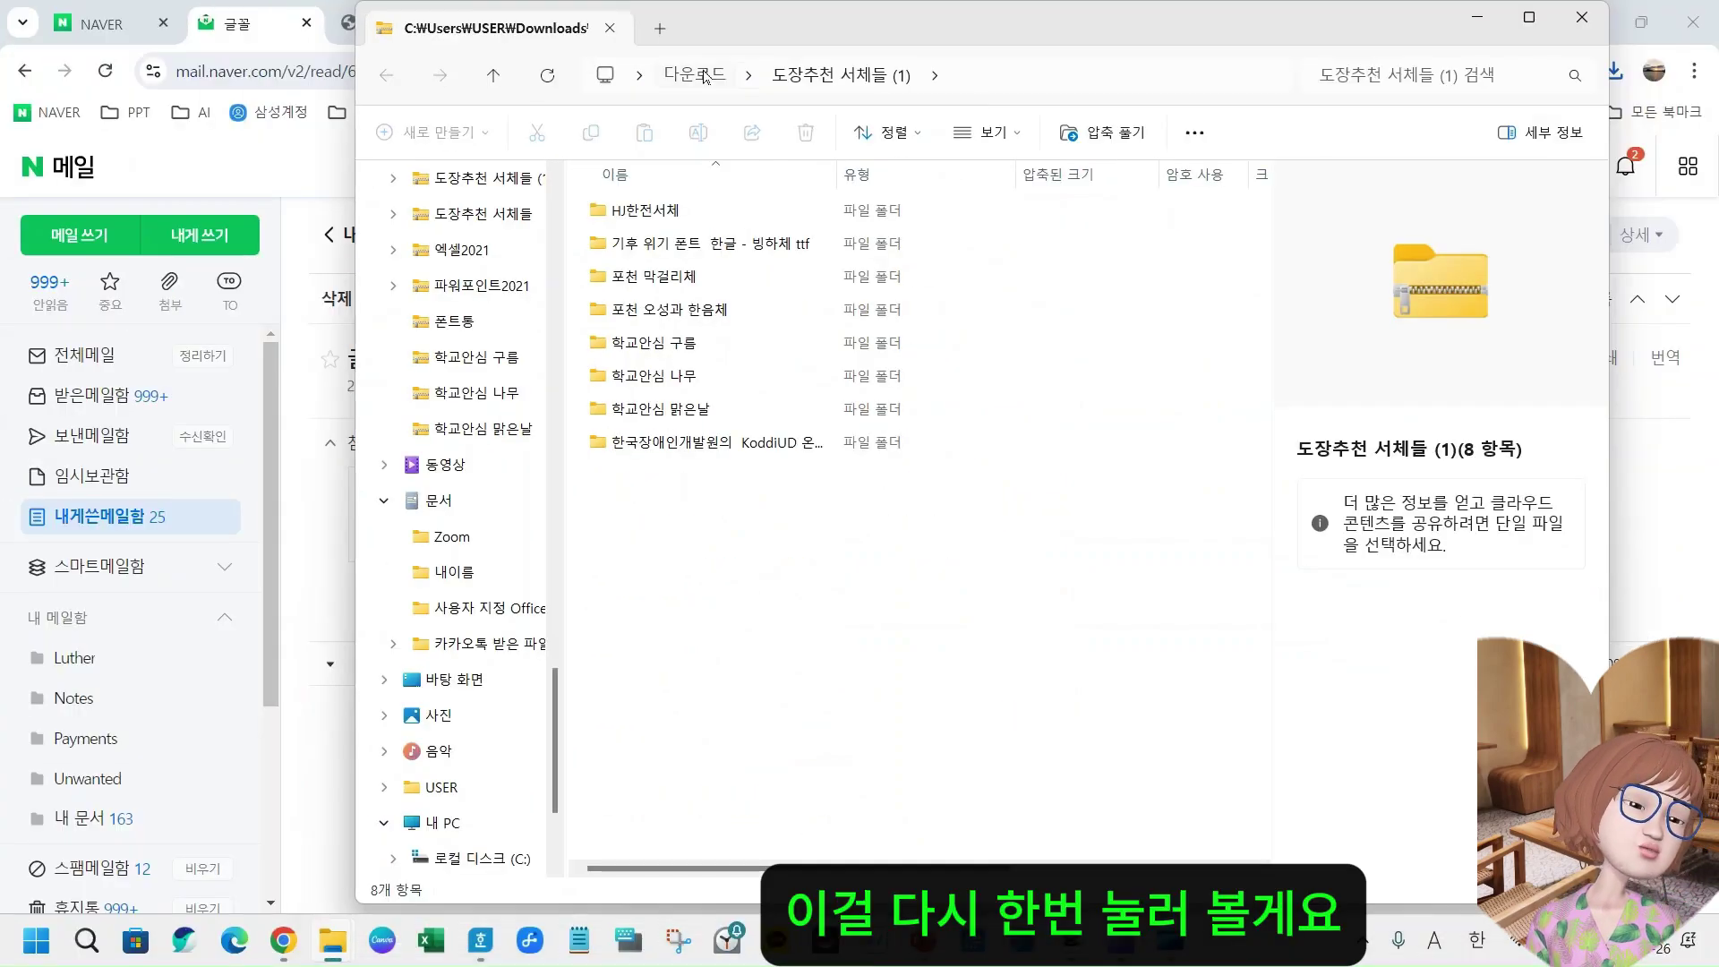
pyautogui.click(705, 77)
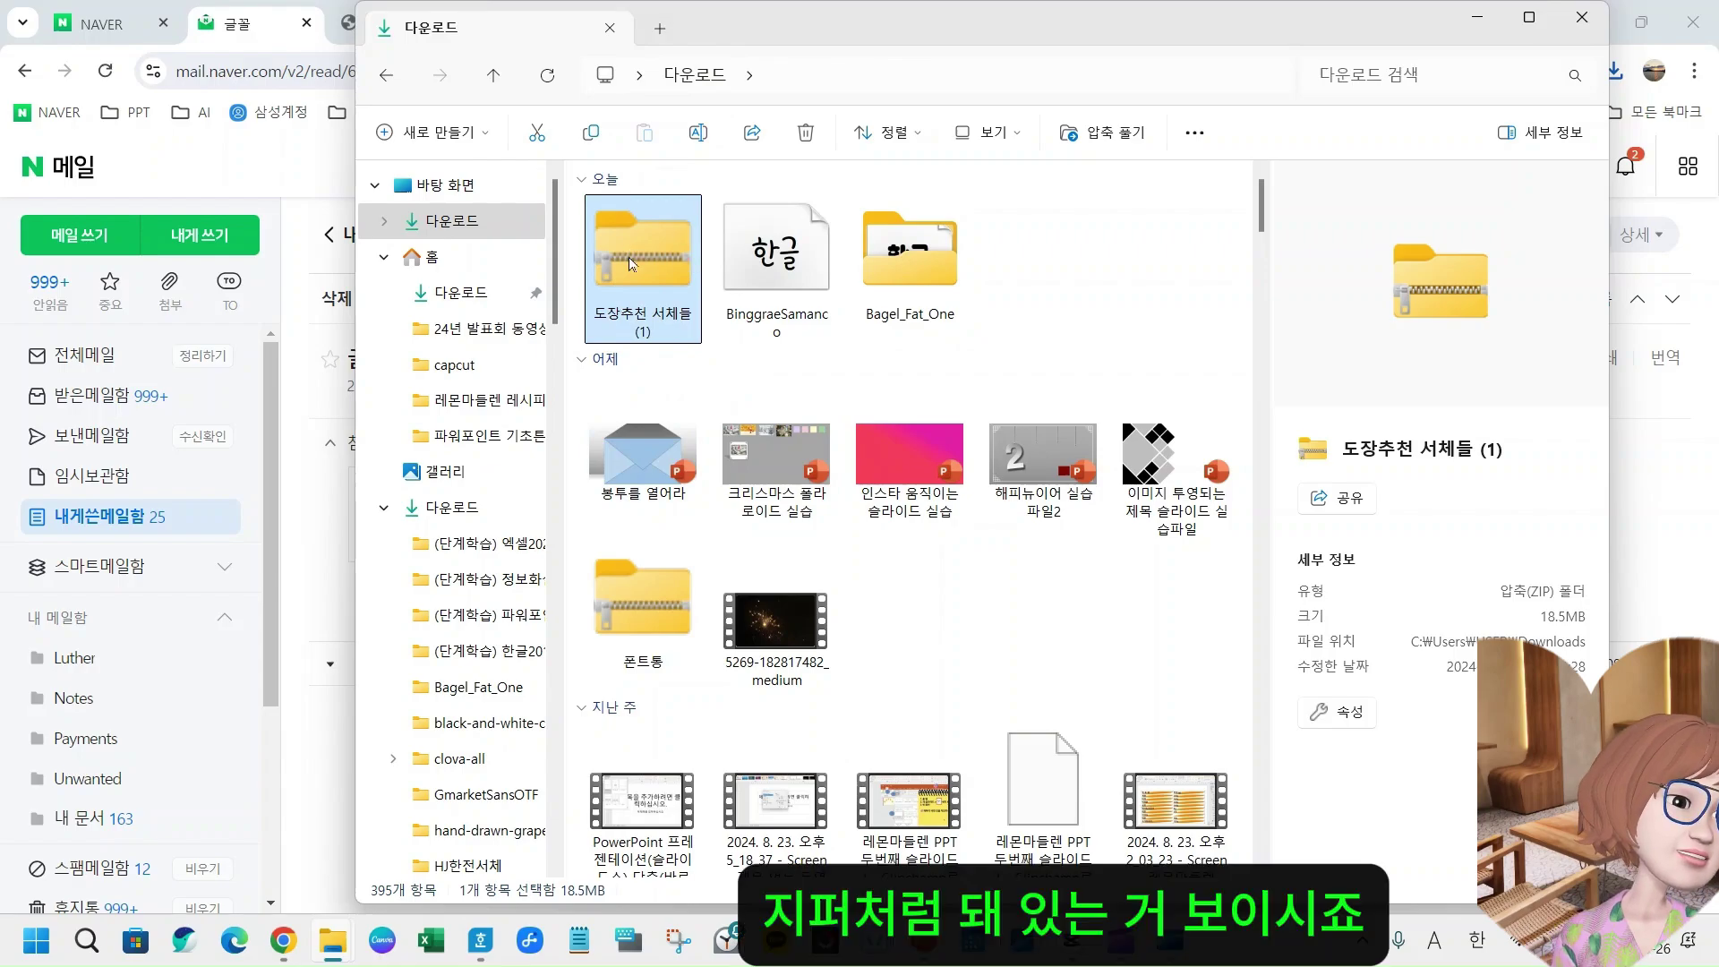
pyautogui.doubleClick(636, 300)
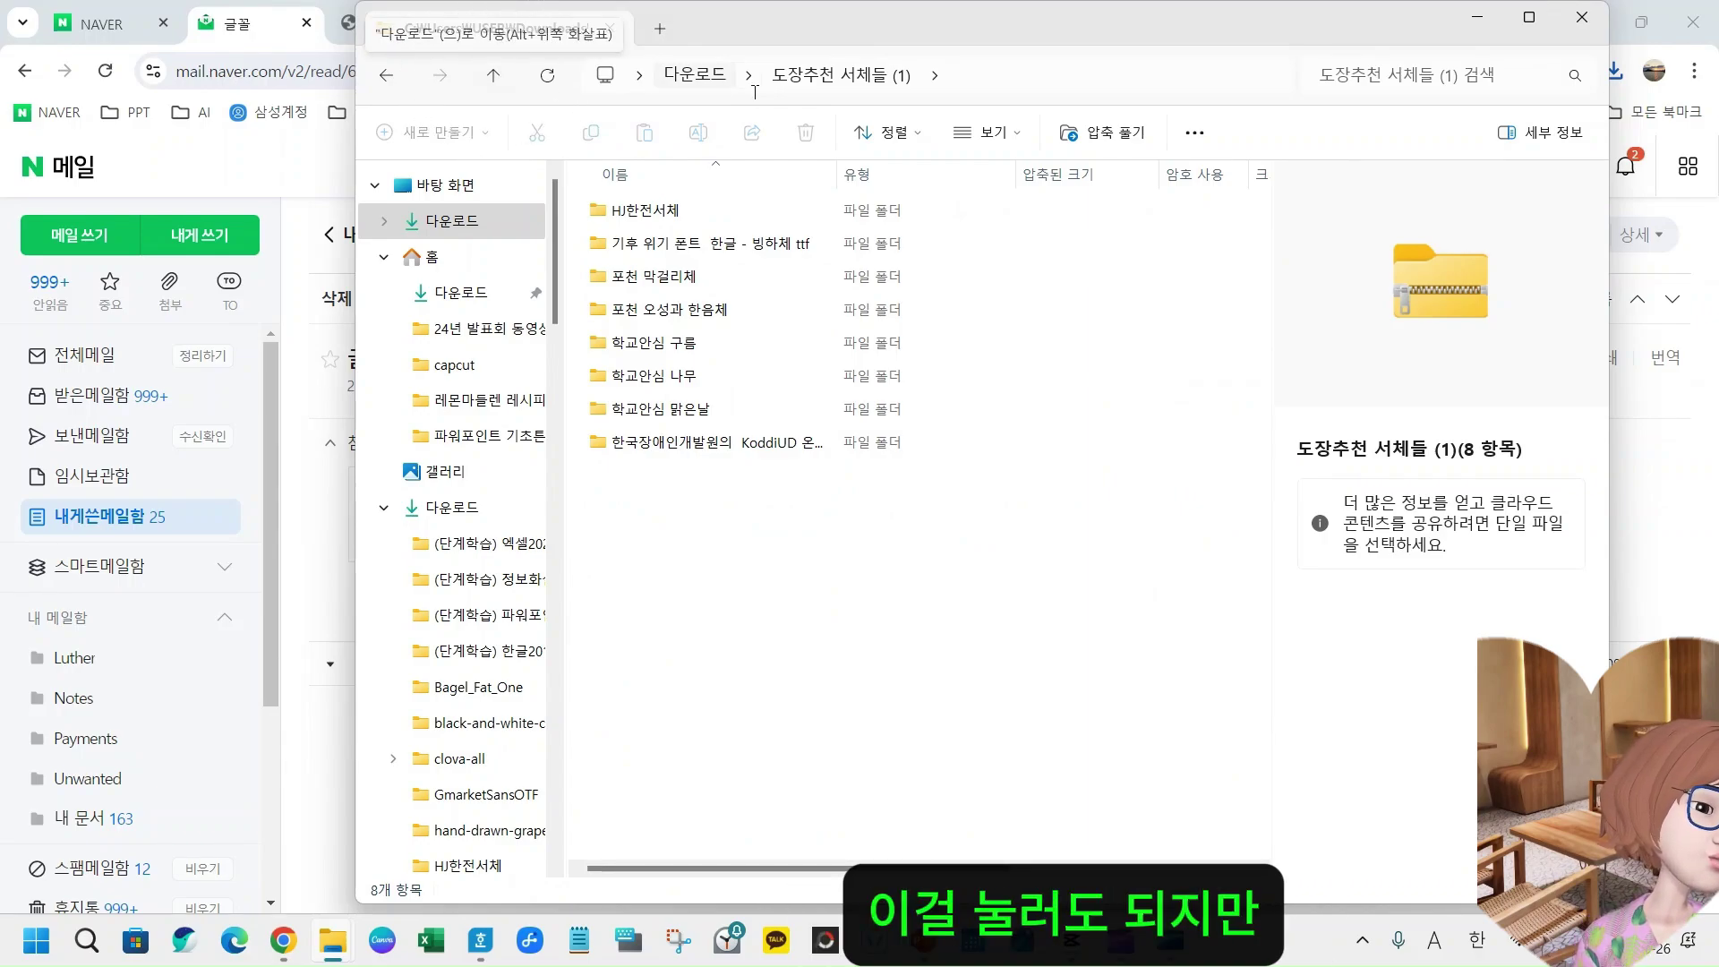
pyautogui.click(703, 79)
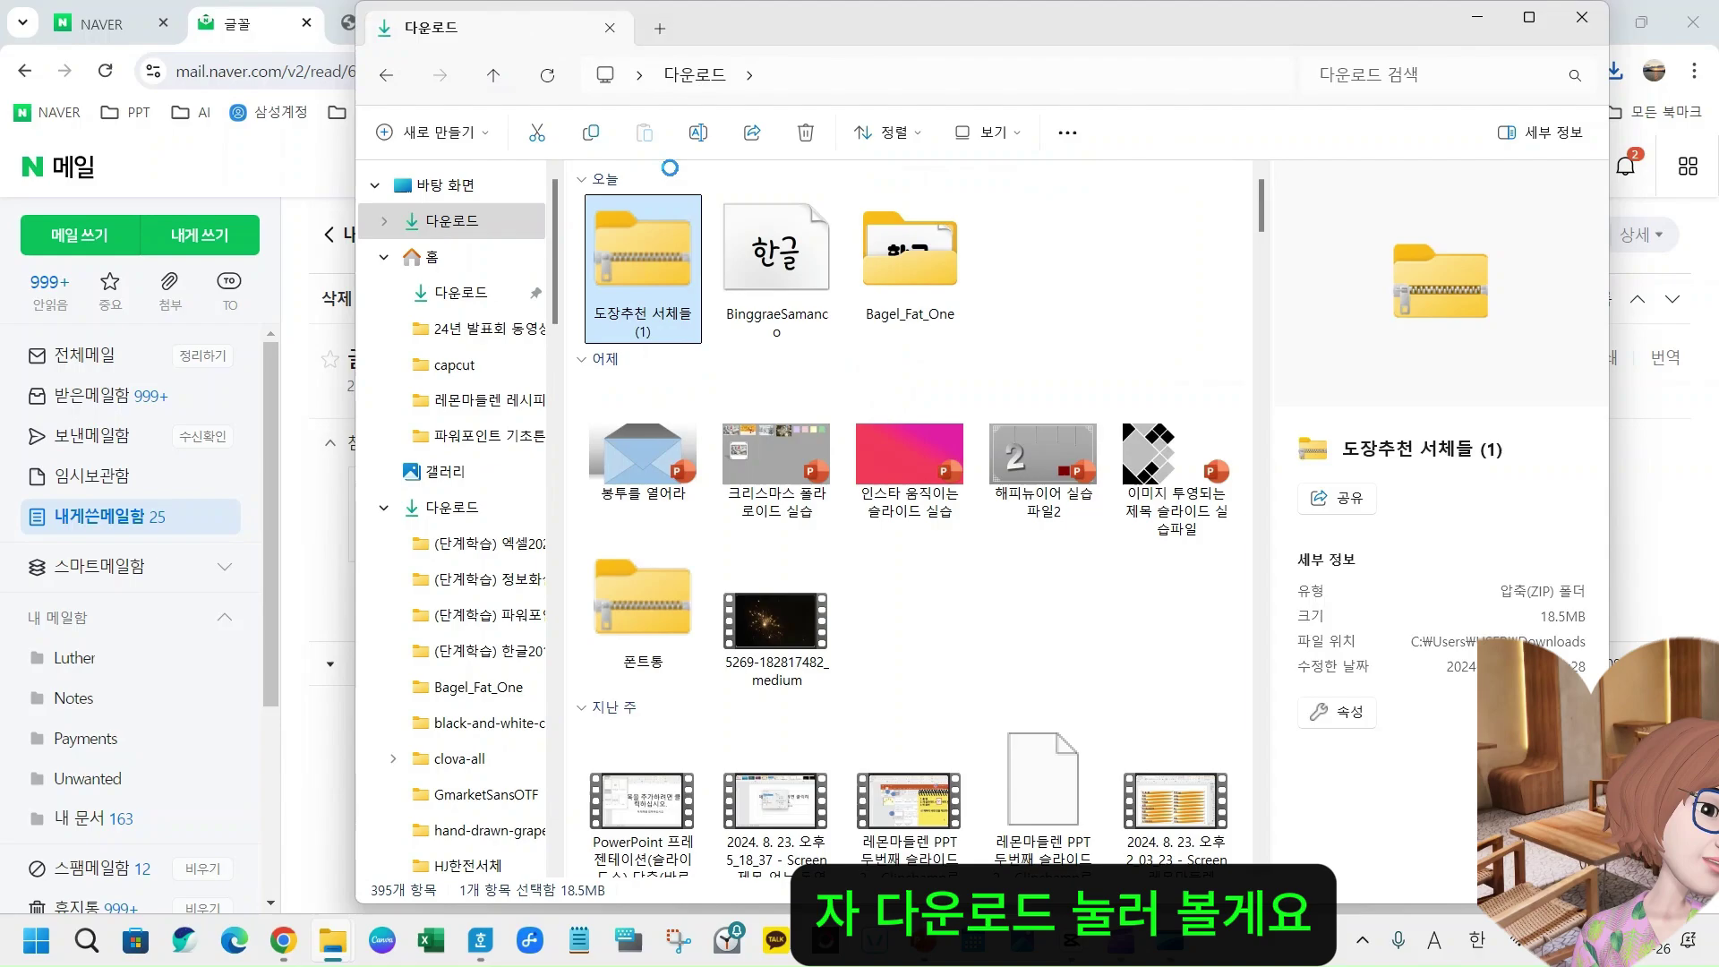
# - Extract the archive 도장추천 서체들 (1) to its default destination in 다운로드 and open the extracted folder
pyautogui.rightClick(630, 266)
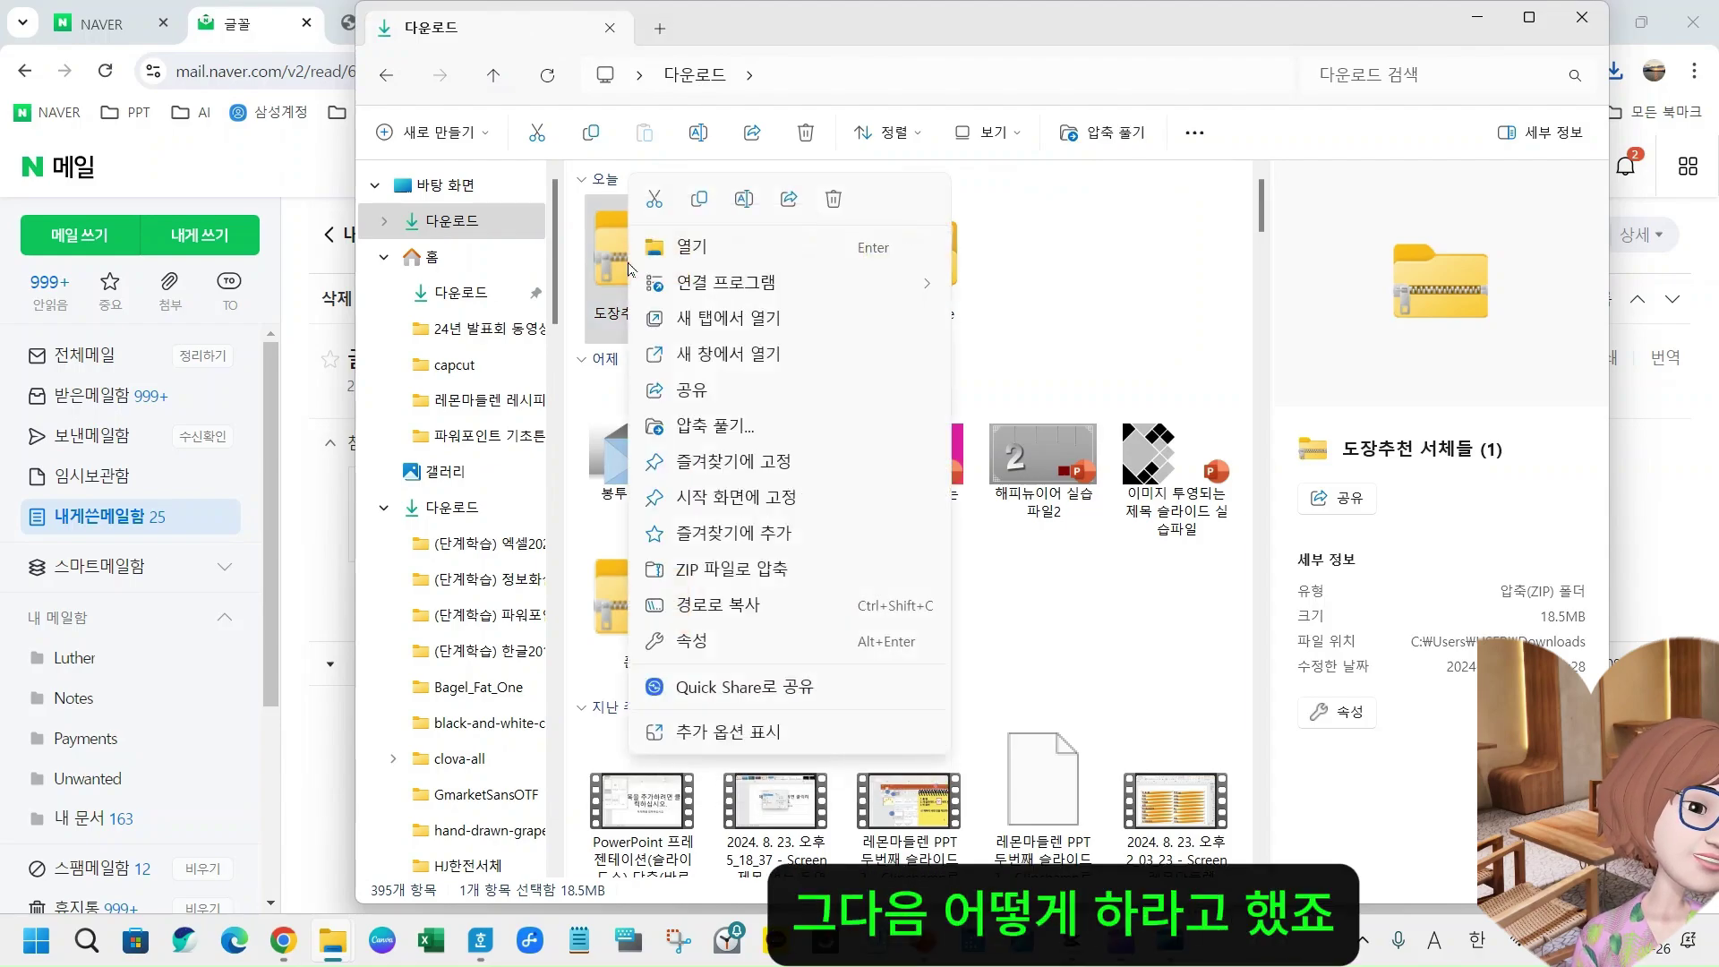
pyautogui.click(736, 427)
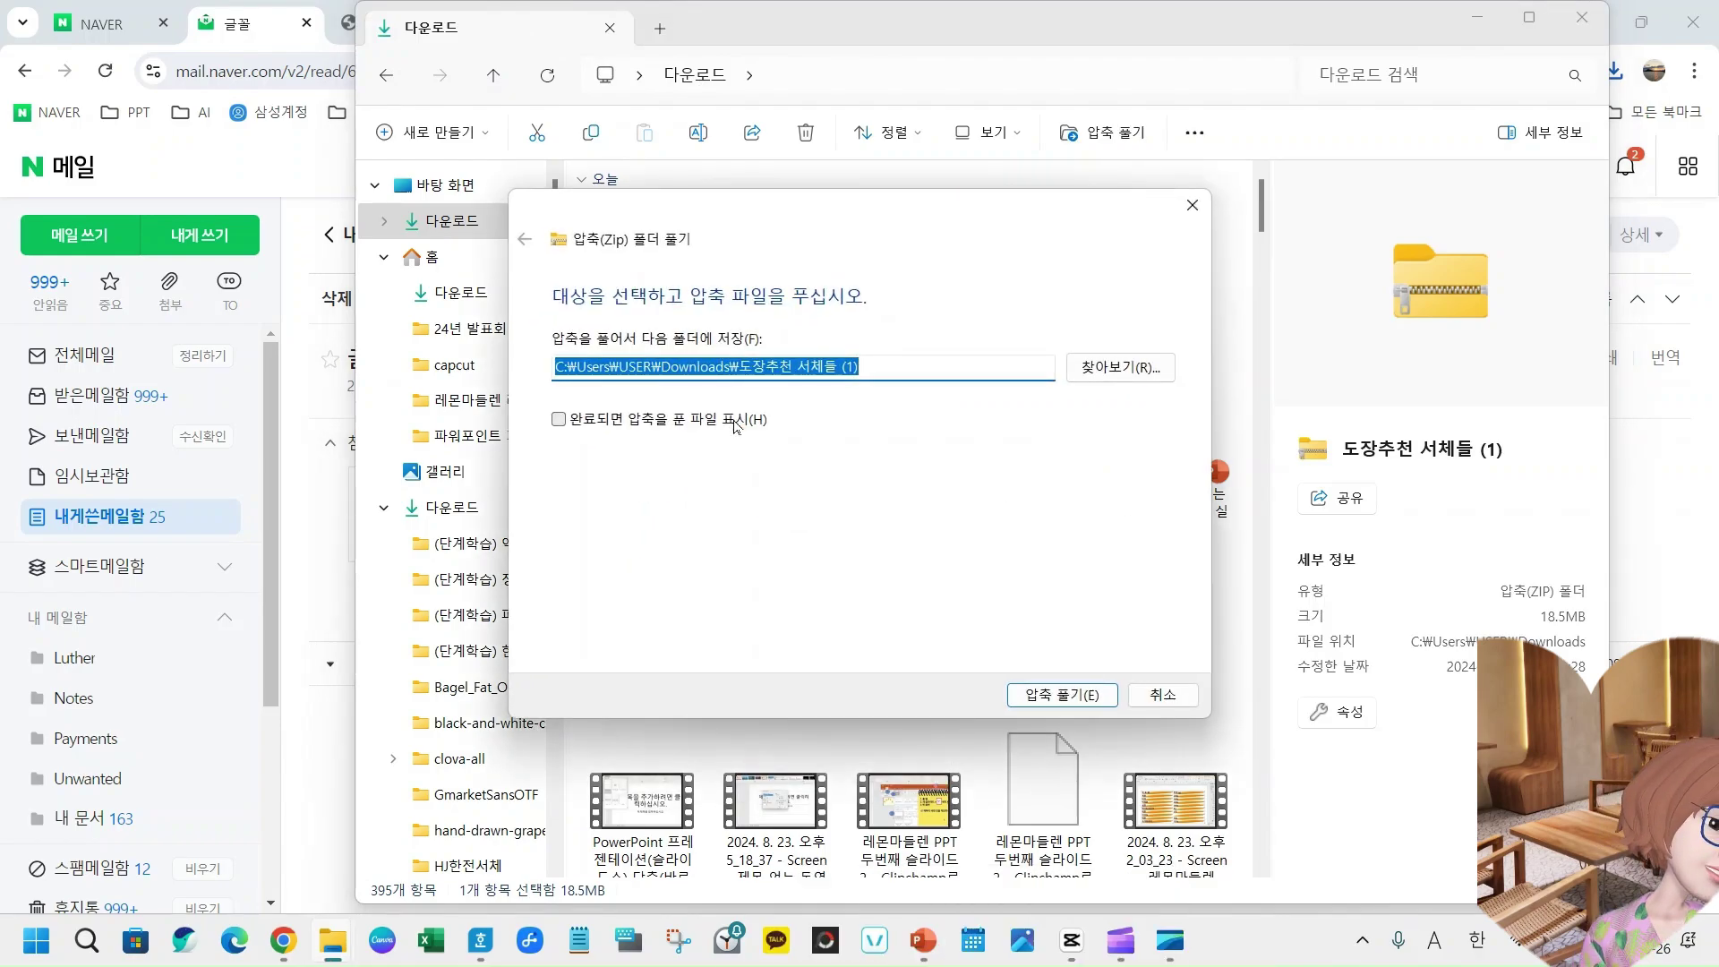
pyautogui.click(1052, 699)
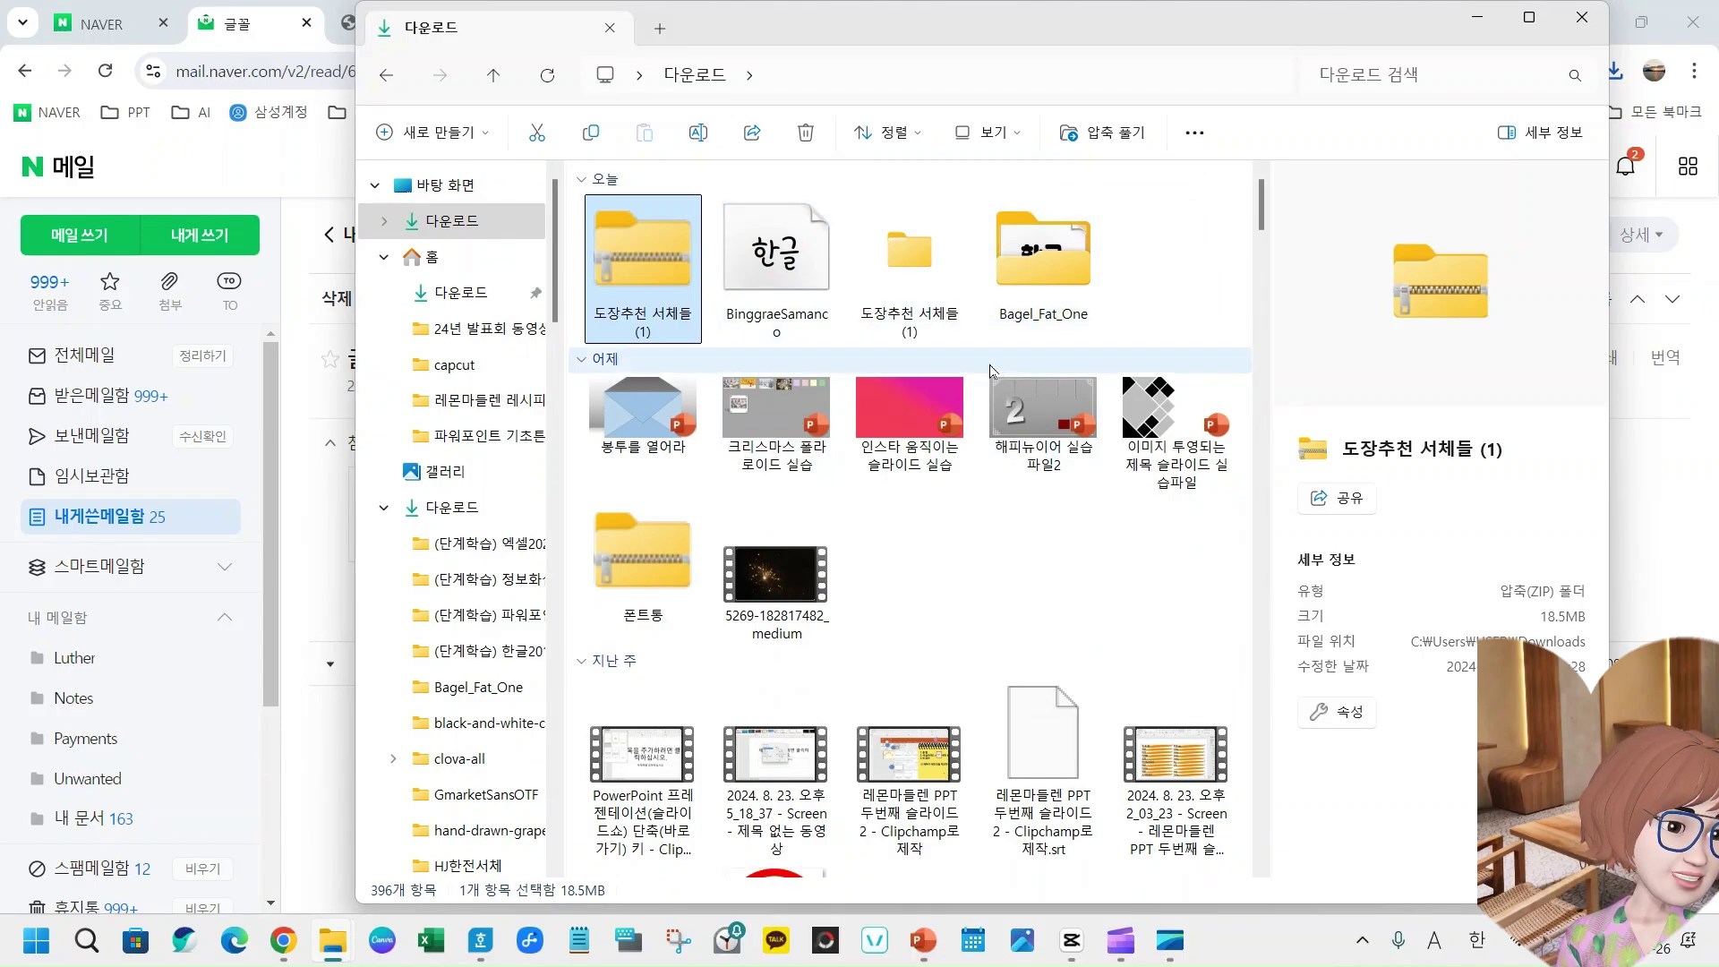
pyautogui.doubleClick(913, 250)
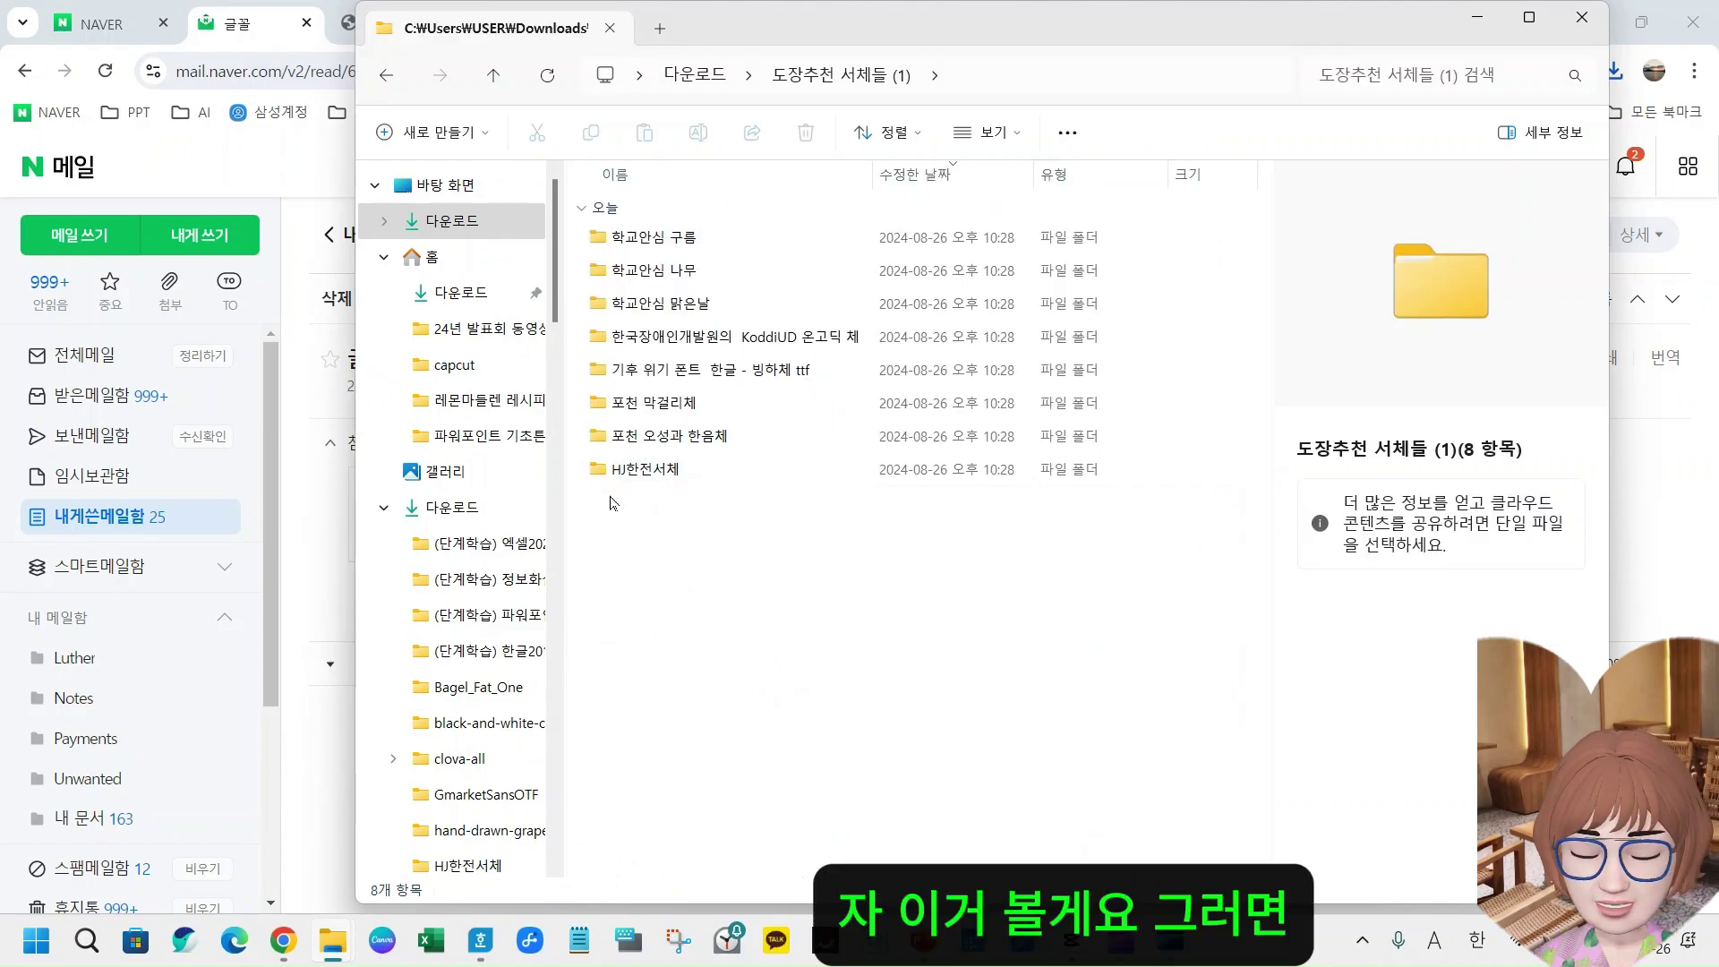
pyautogui.click(656, 242)
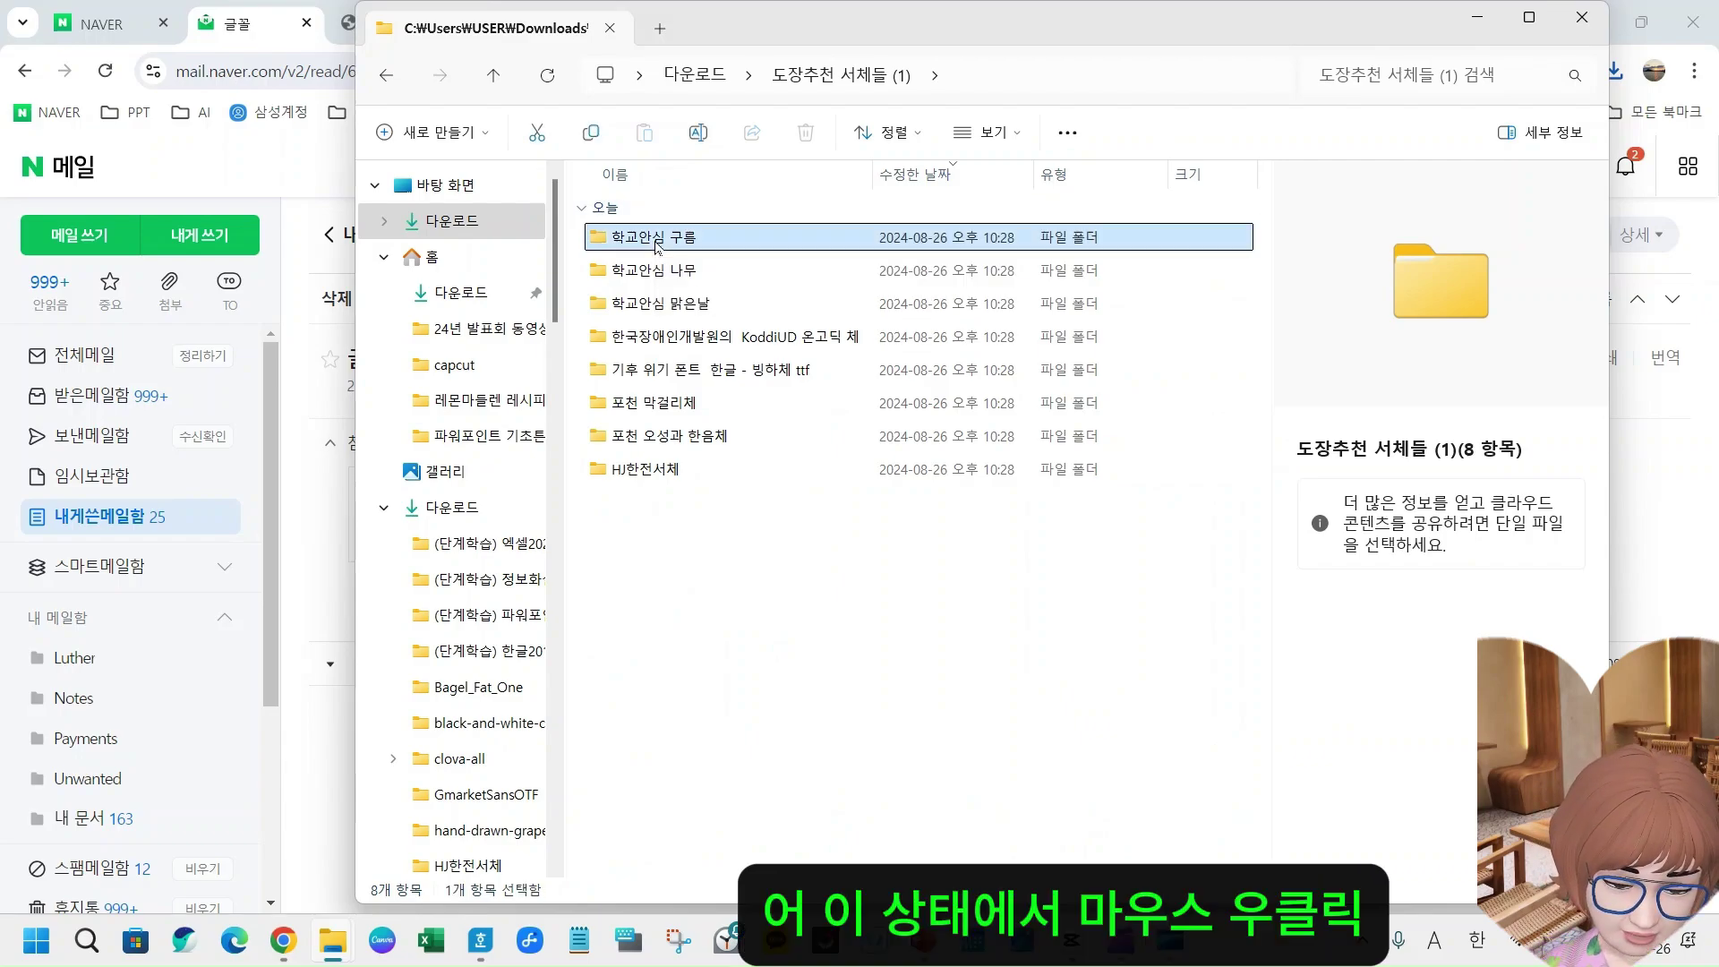
pyautogui.rightClick(656, 244)
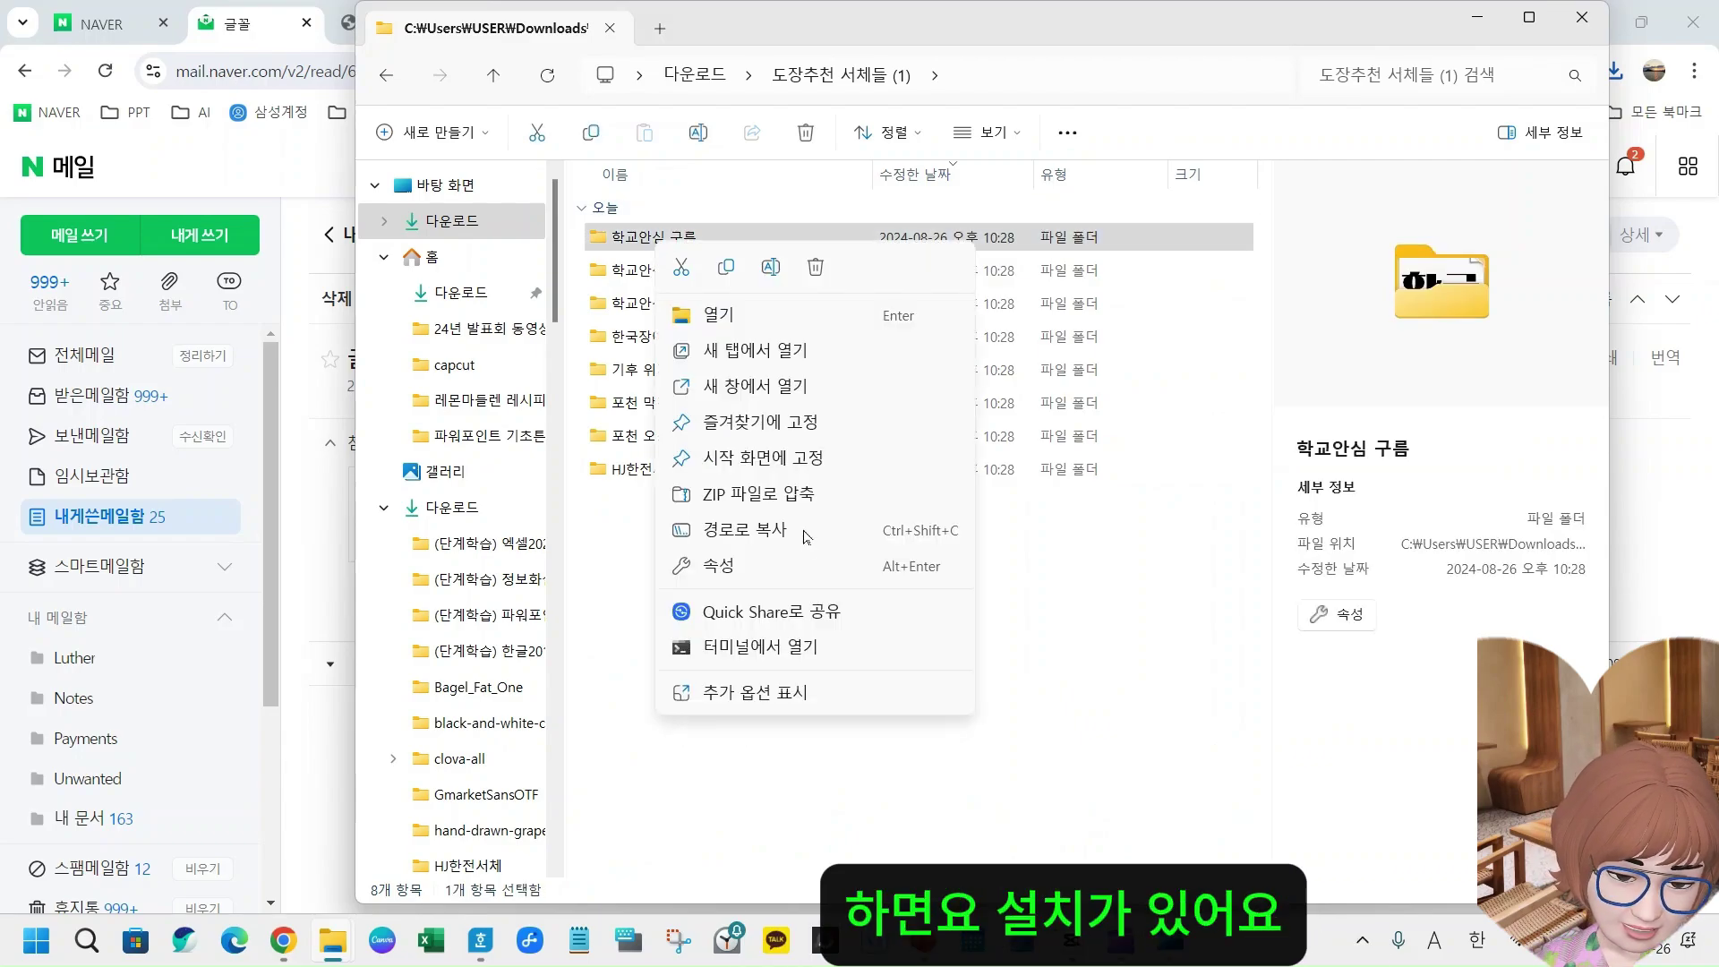
pyautogui.click(790, 763)
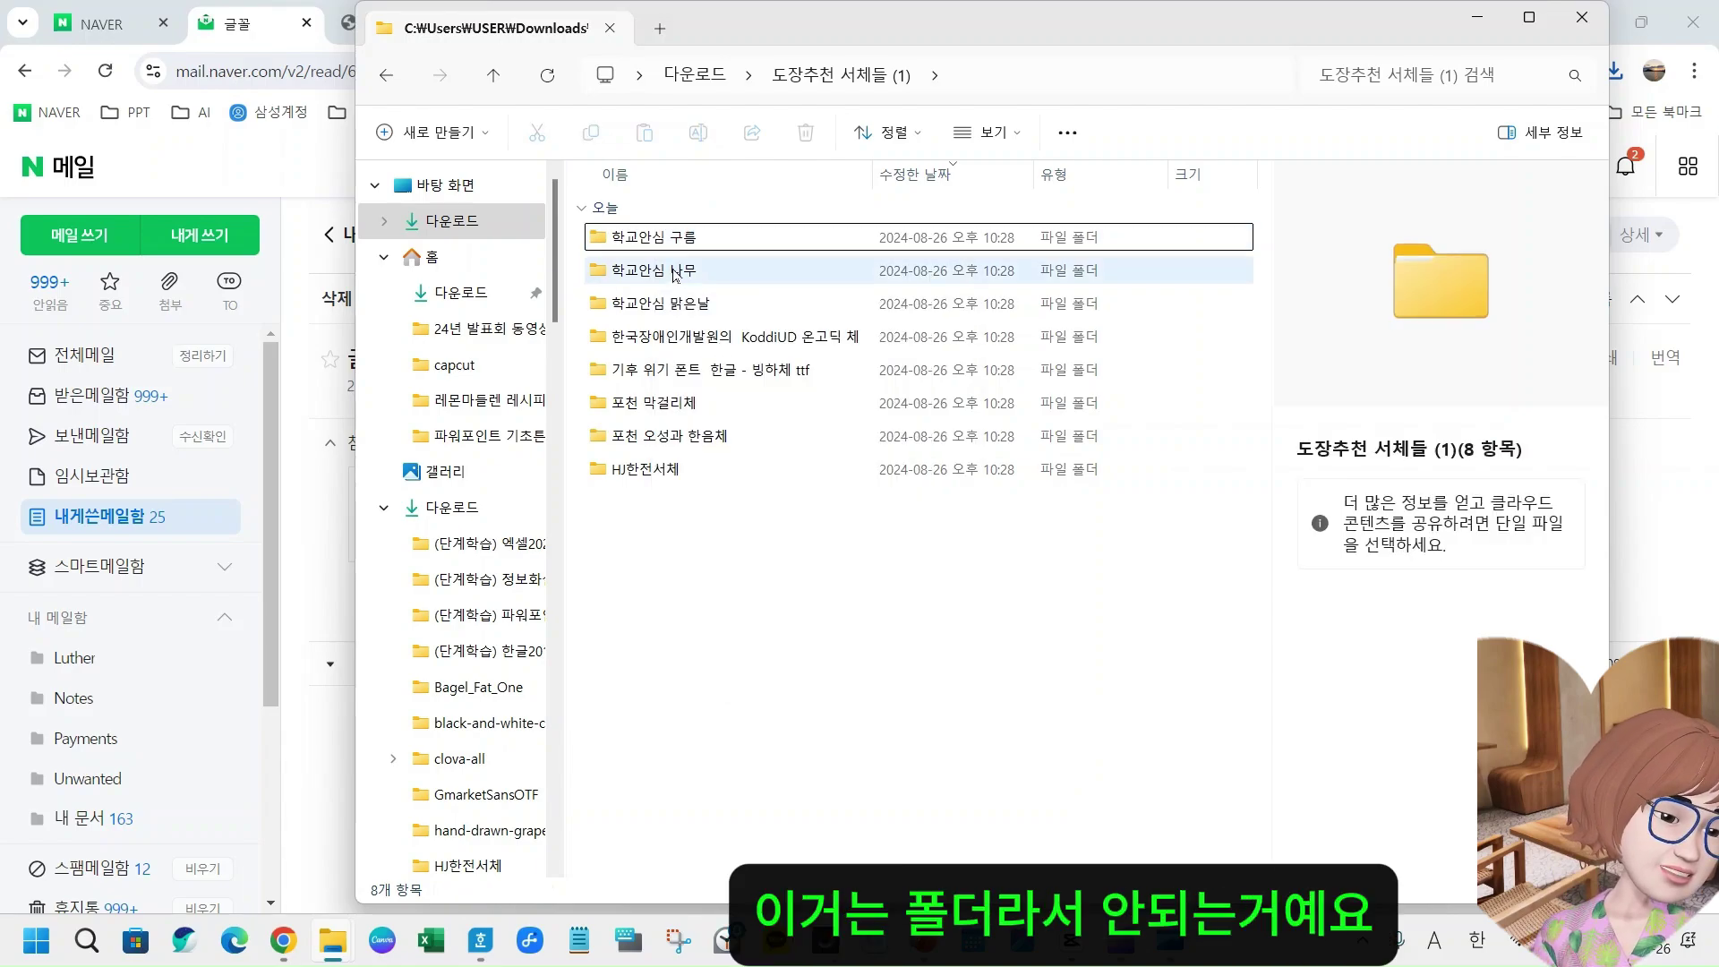
# - Install both font files, HakgyoansimGureumOTFR and HakgyoansimGureumR, from the 학교안심 구름 folder
pyautogui.doubleClick(631, 240)
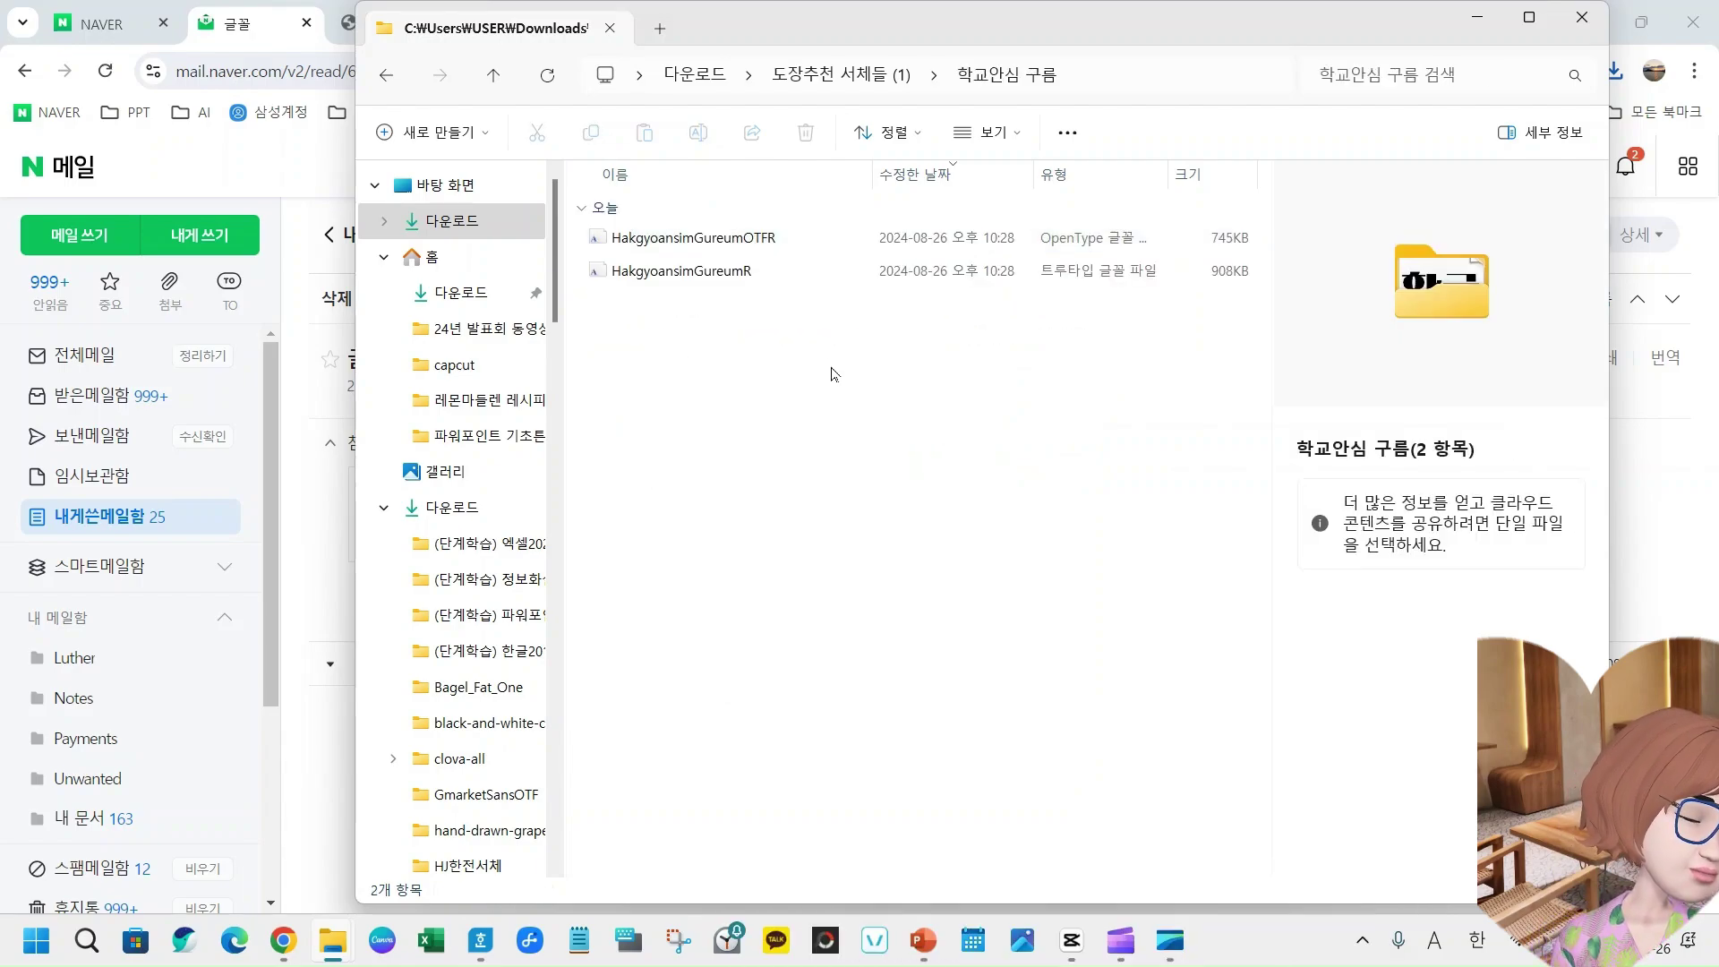
pyautogui.moveTo(894, 421); pyautogui.dragTo(613, 238)
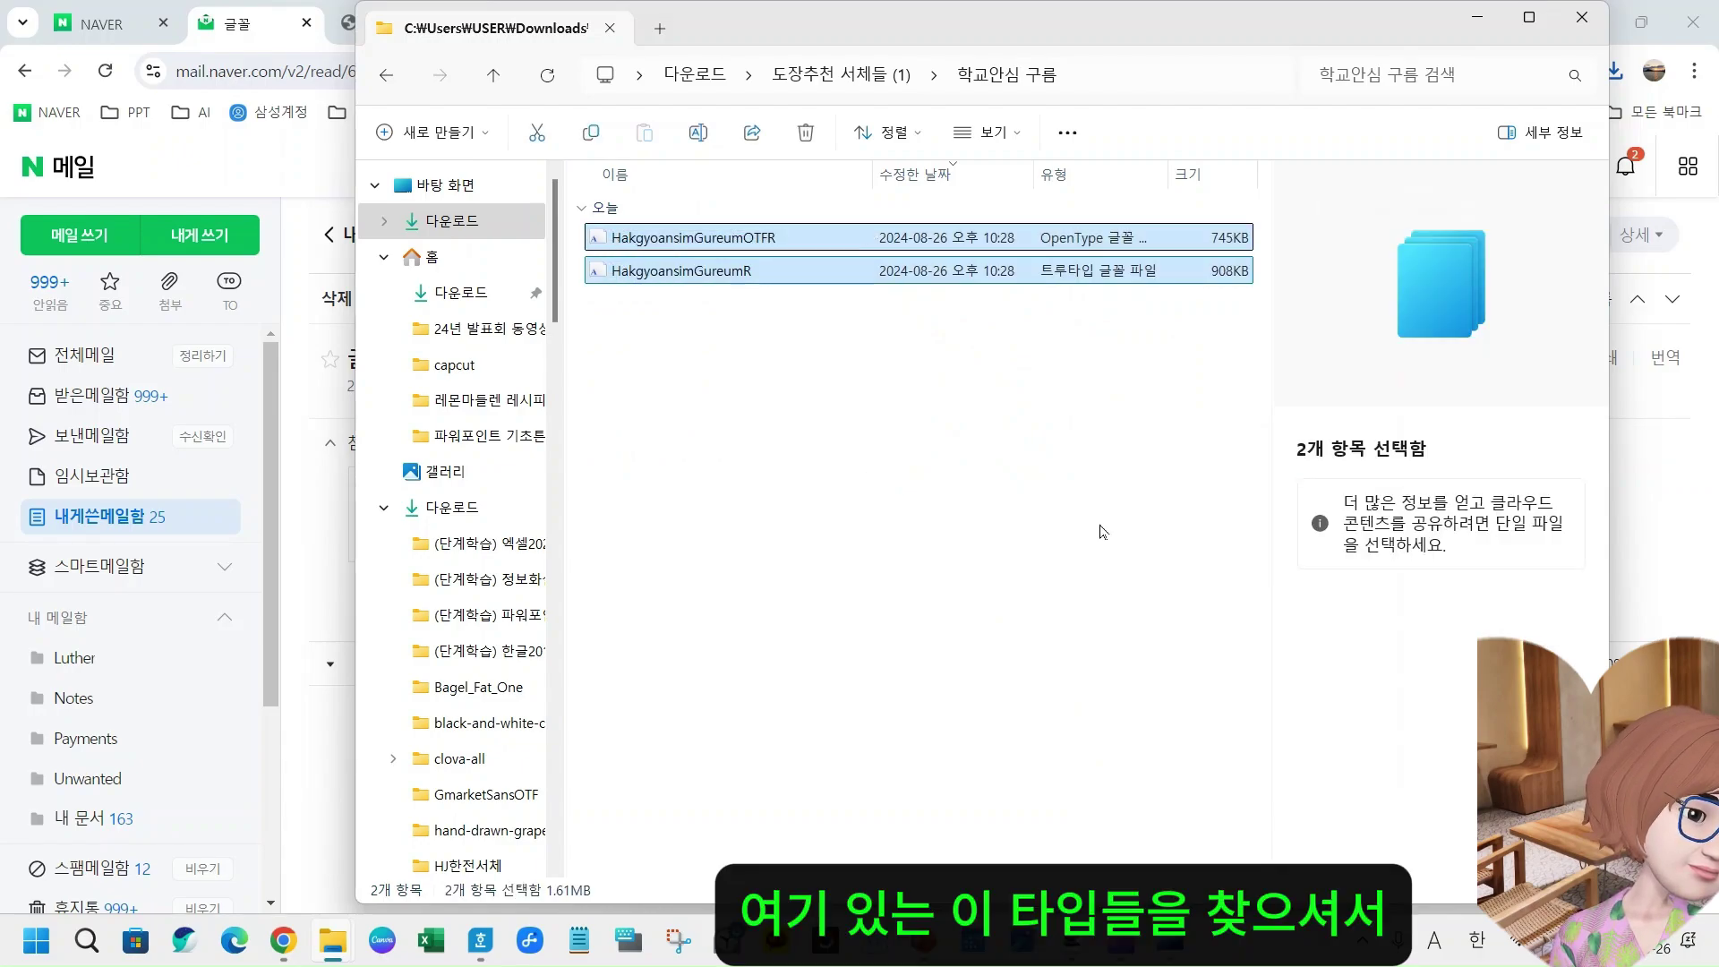
pyautogui.rightClick(681, 233)
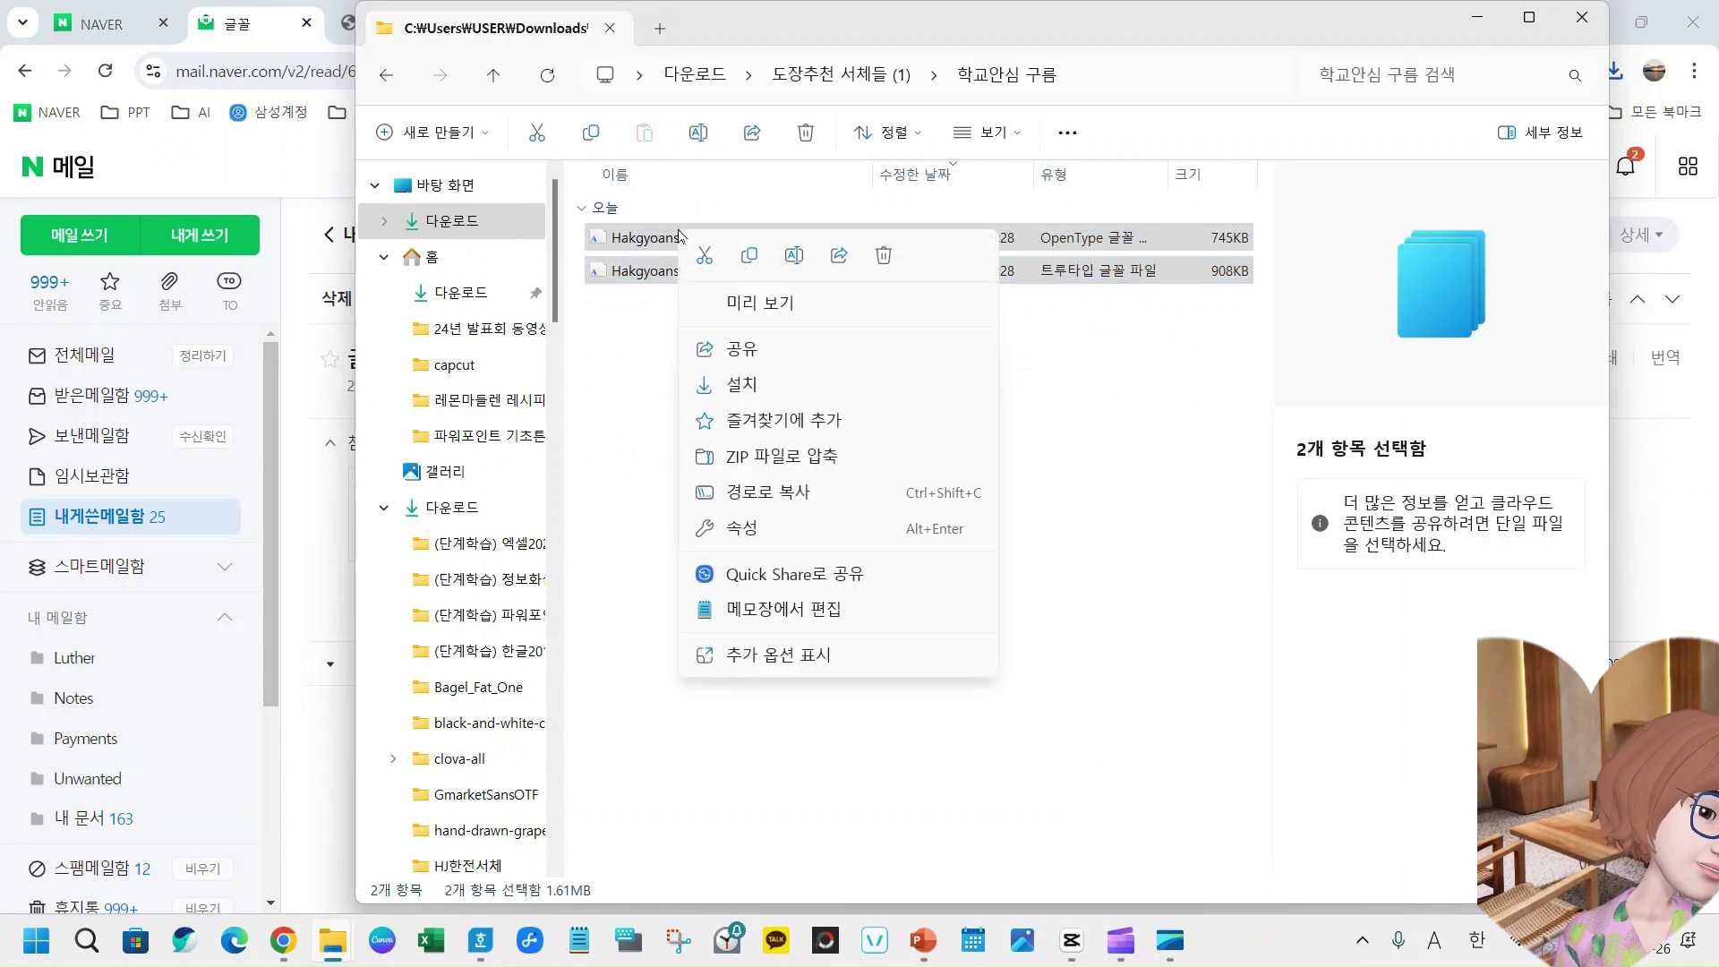
pyautogui.click(777, 398)
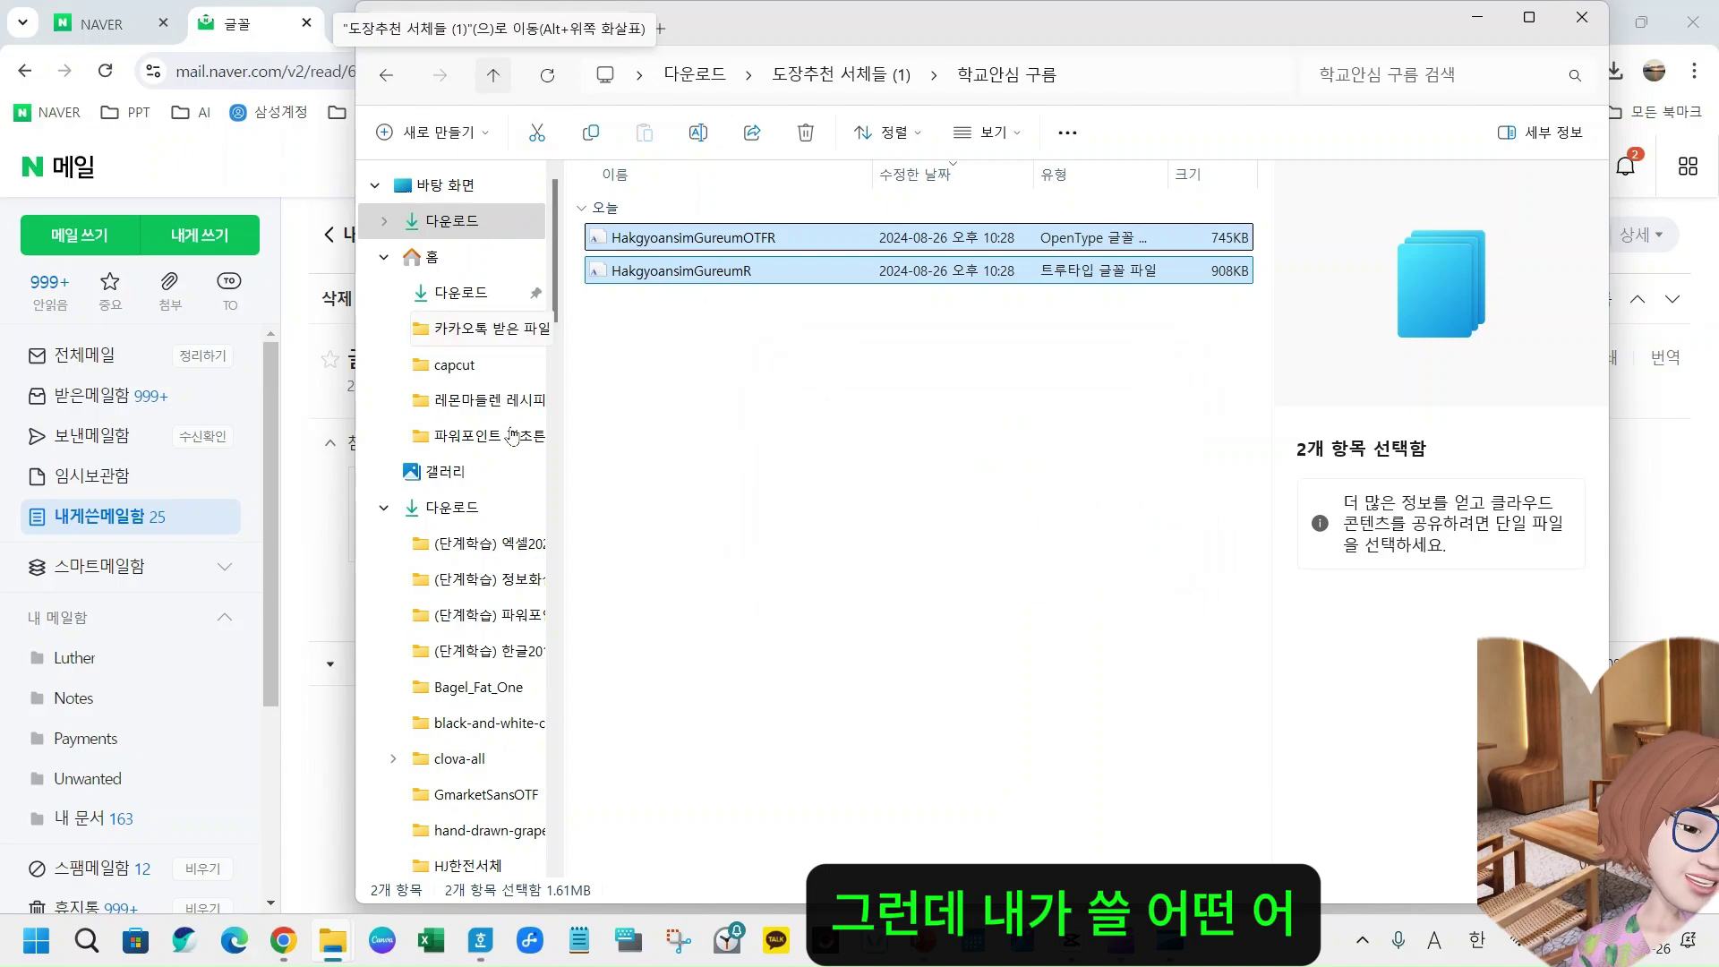
# - Switch to Hangul and close the blank document without saving it
pyautogui.click(471, 931)
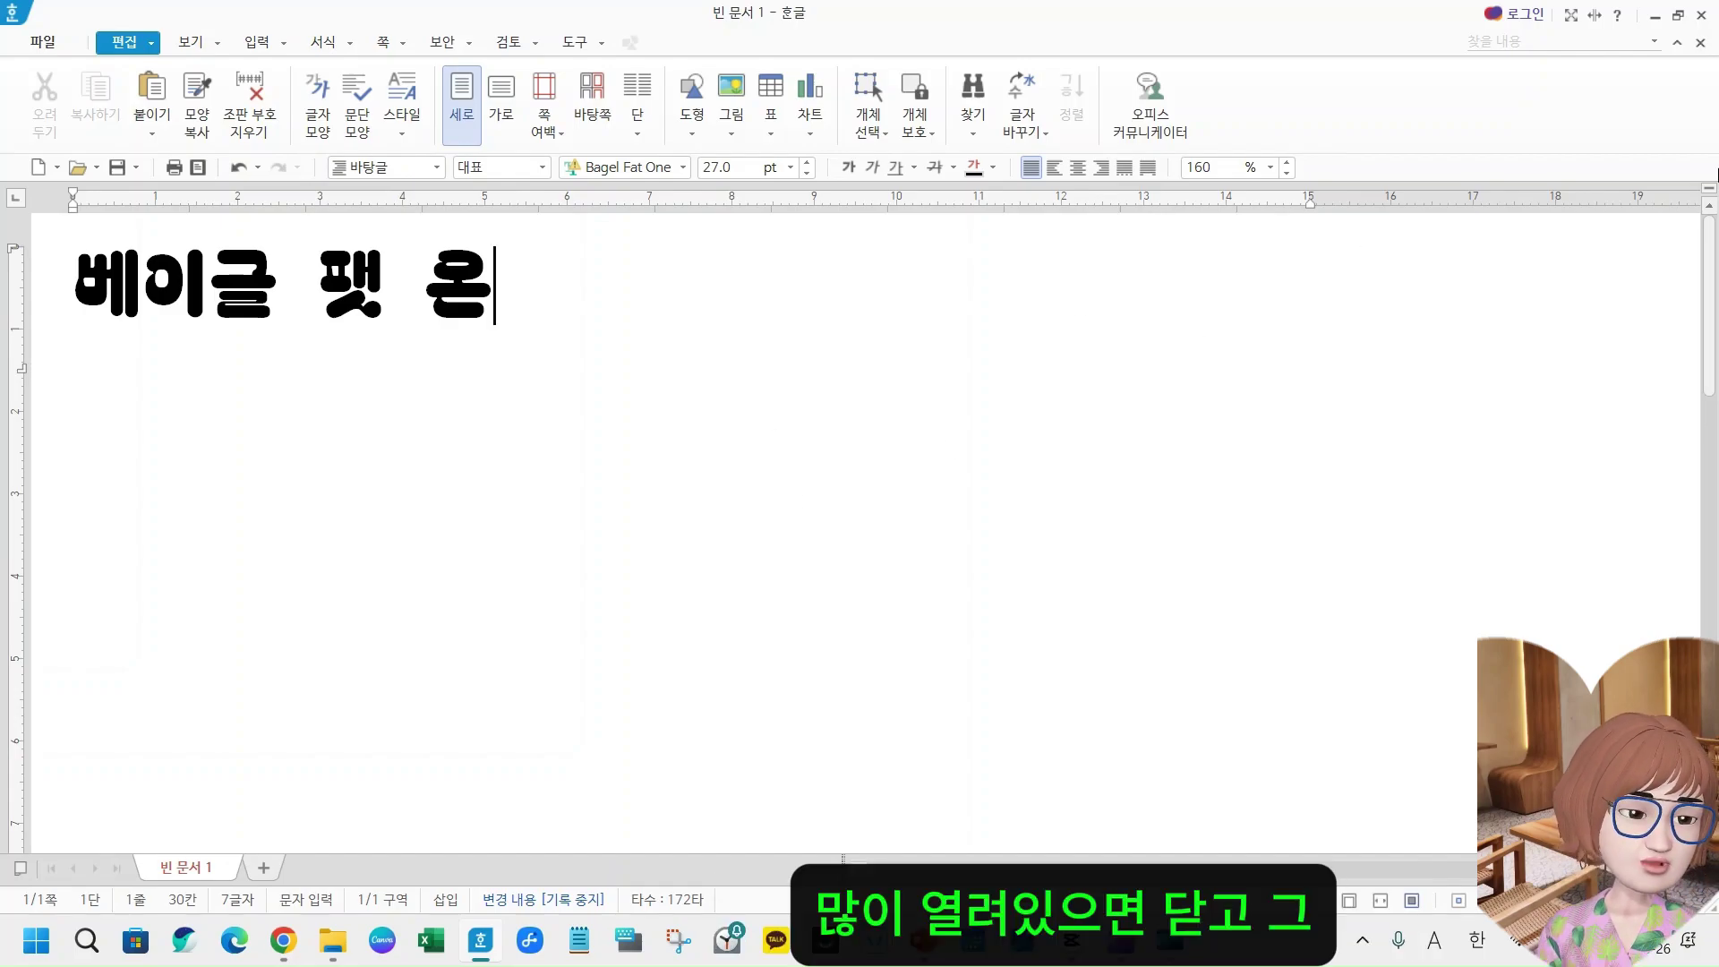
pyautogui.click(1700, 18)
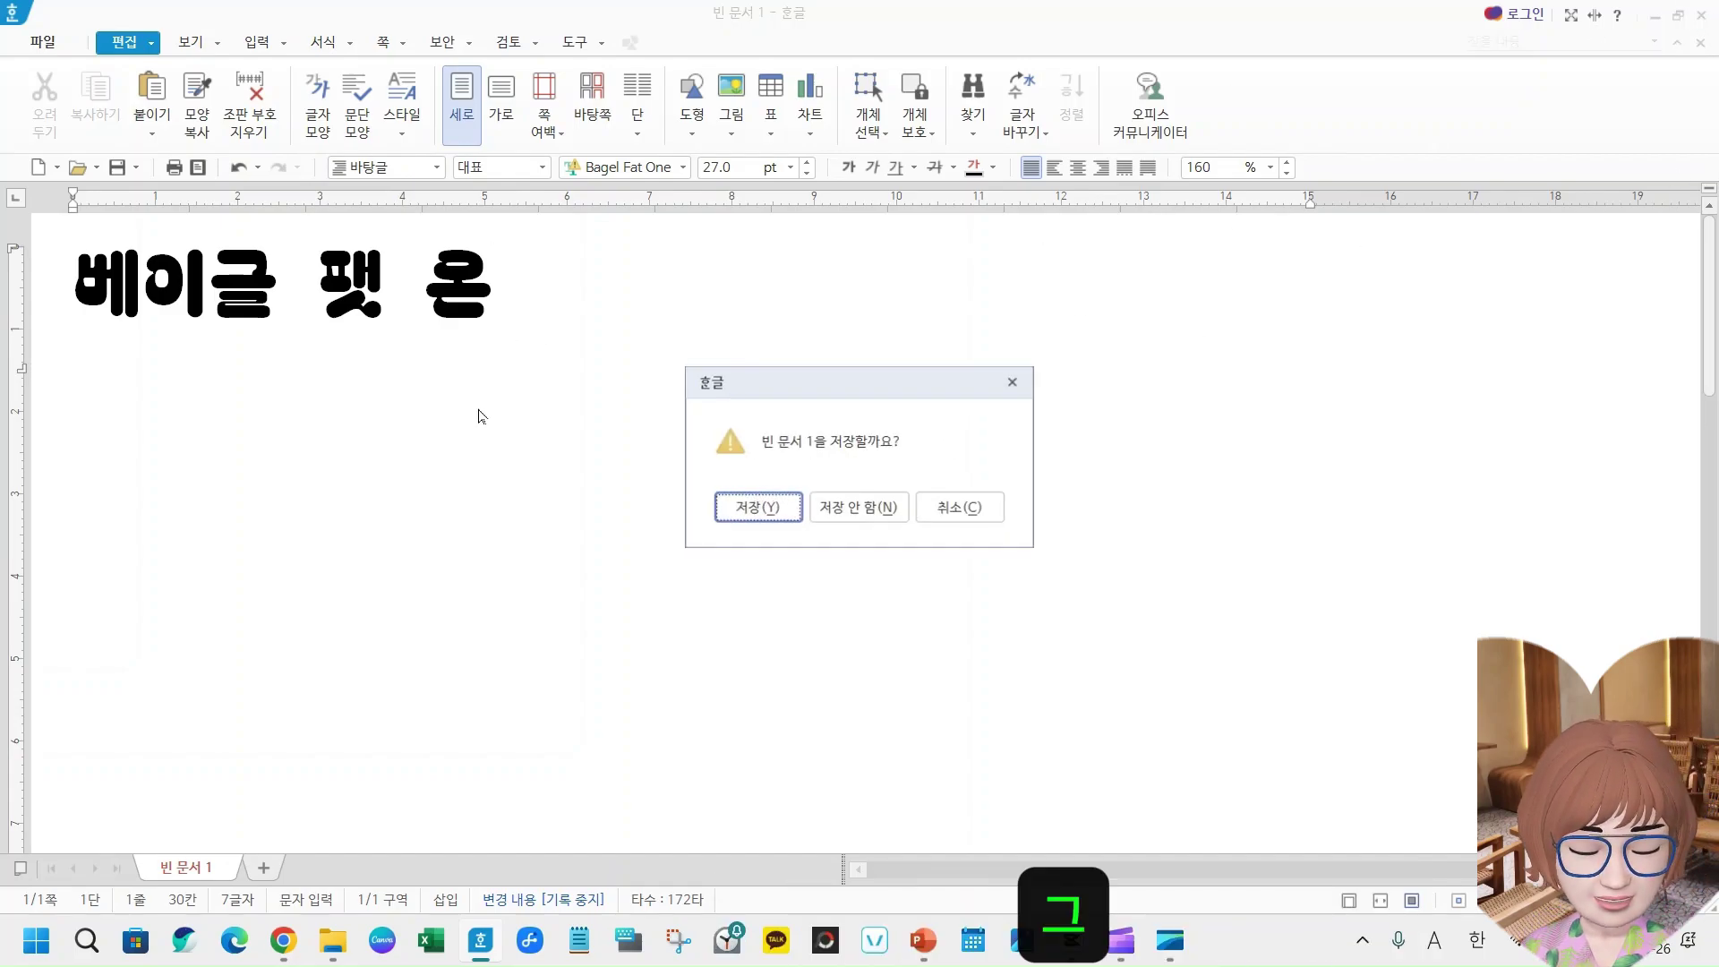
pyautogui.click(865, 517)
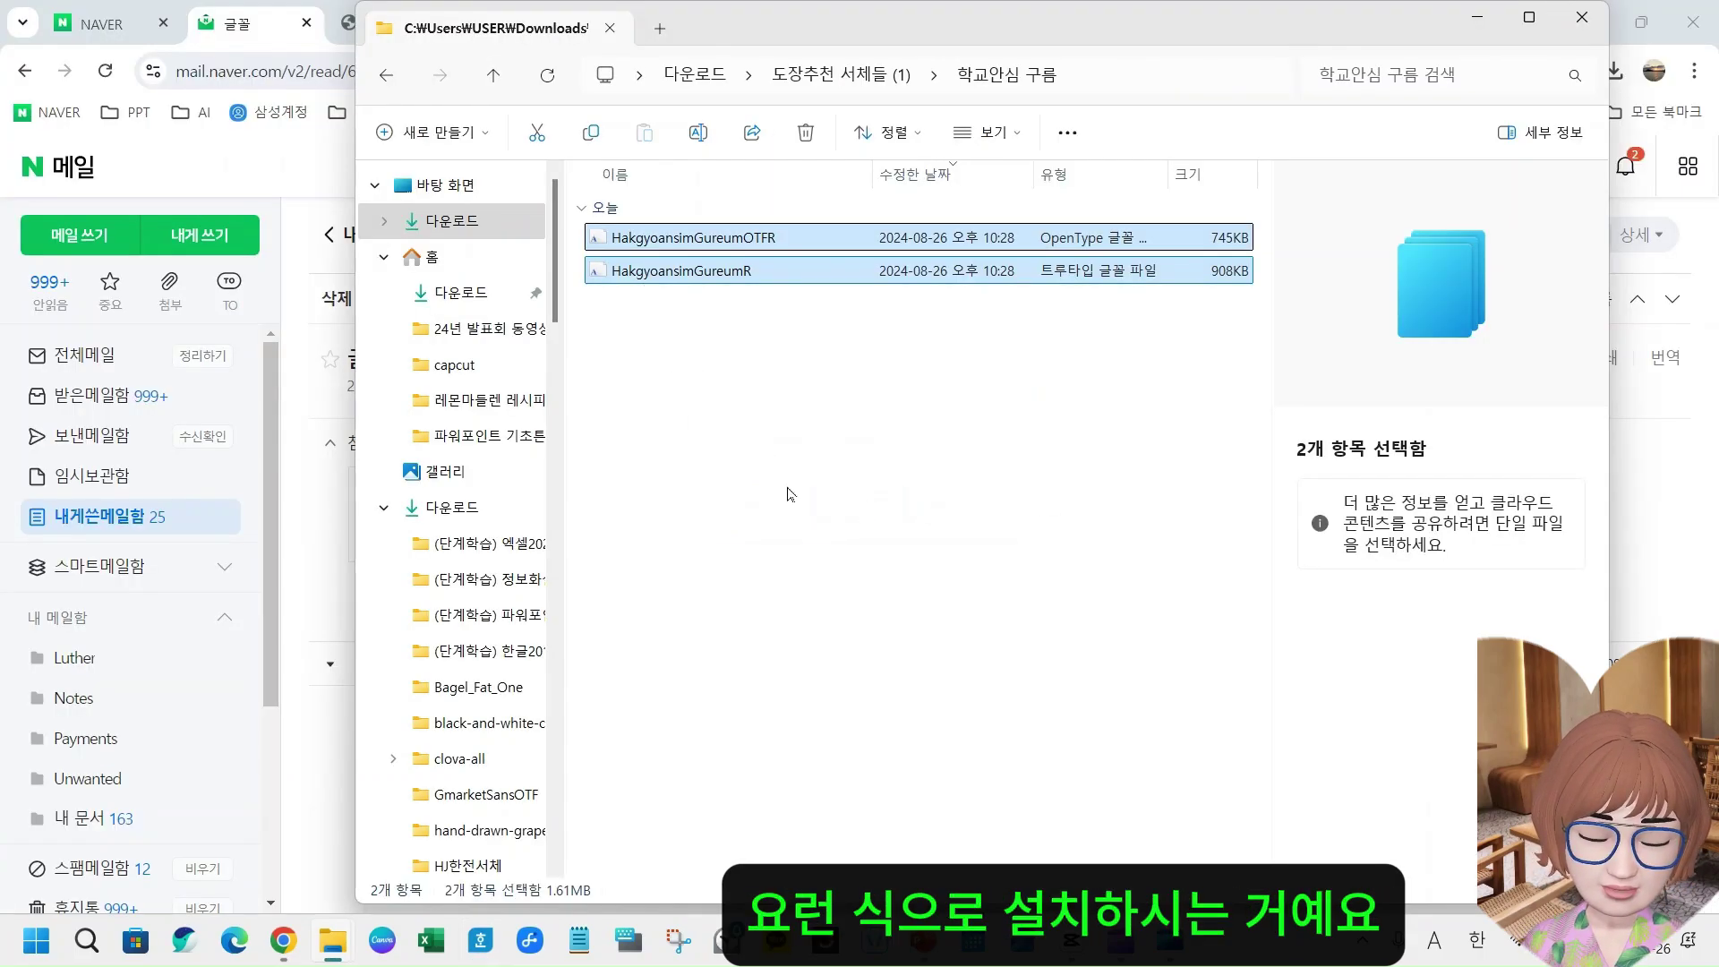
# - Deselect the font files, switch to the open Bagel_Fat_One folder window and maximize it
pyautogui.click(809, 451)
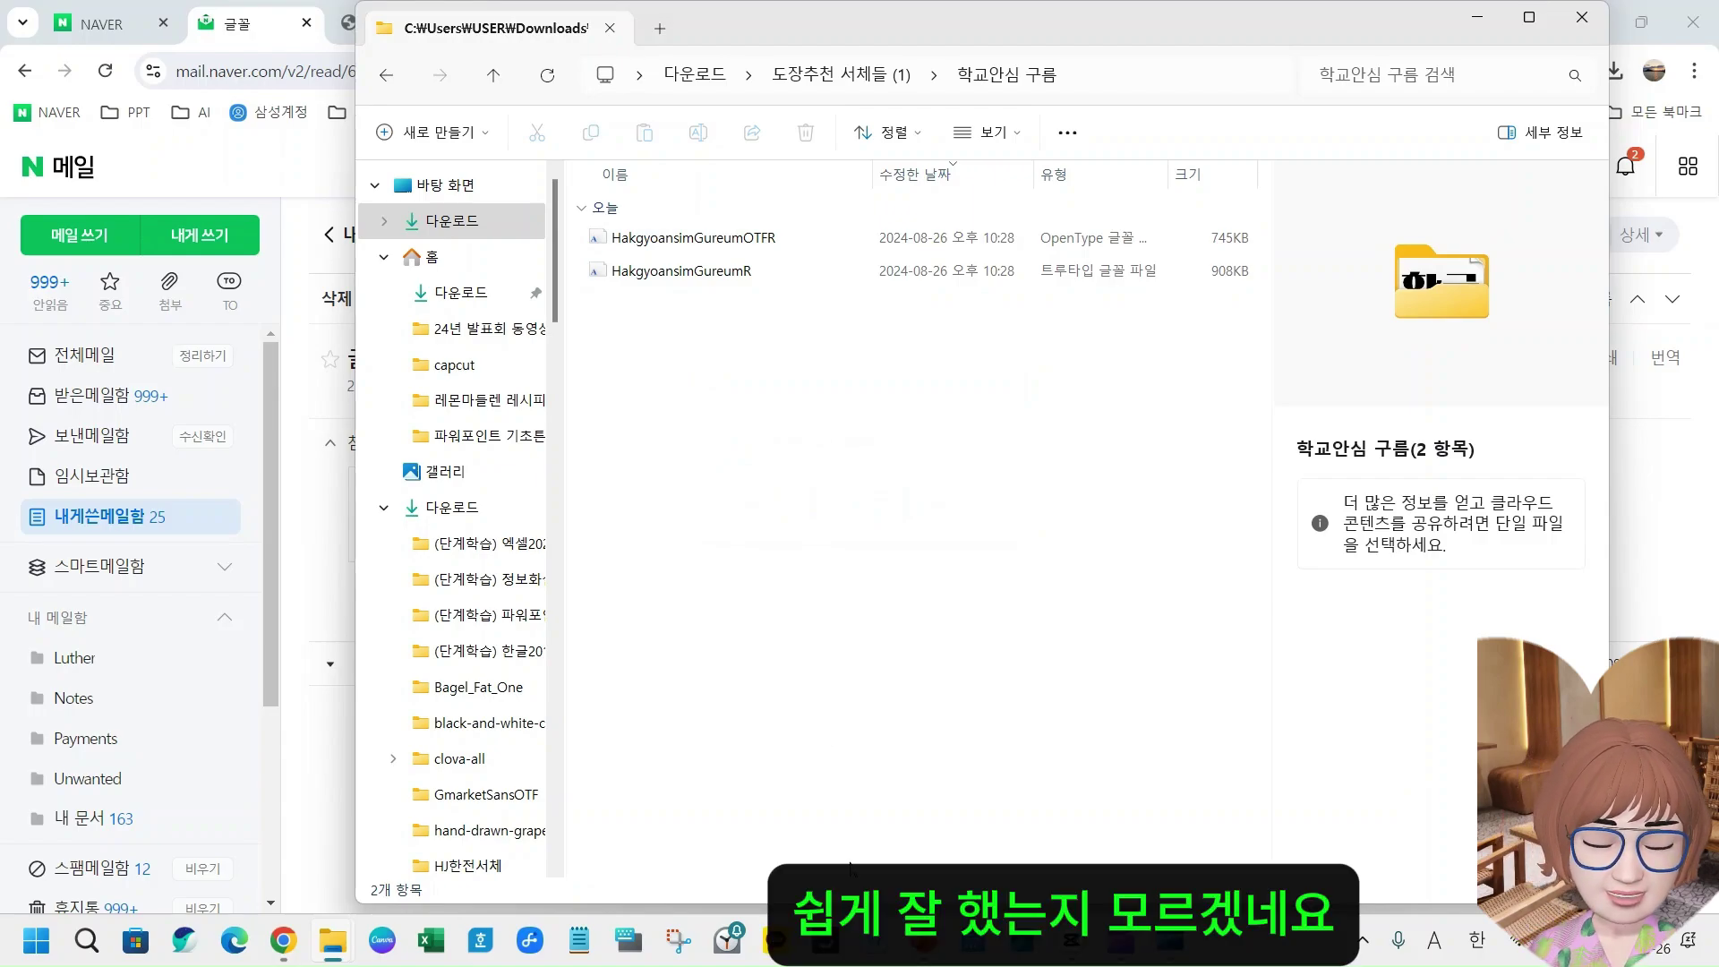
pyautogui.moveTo(331, 943)
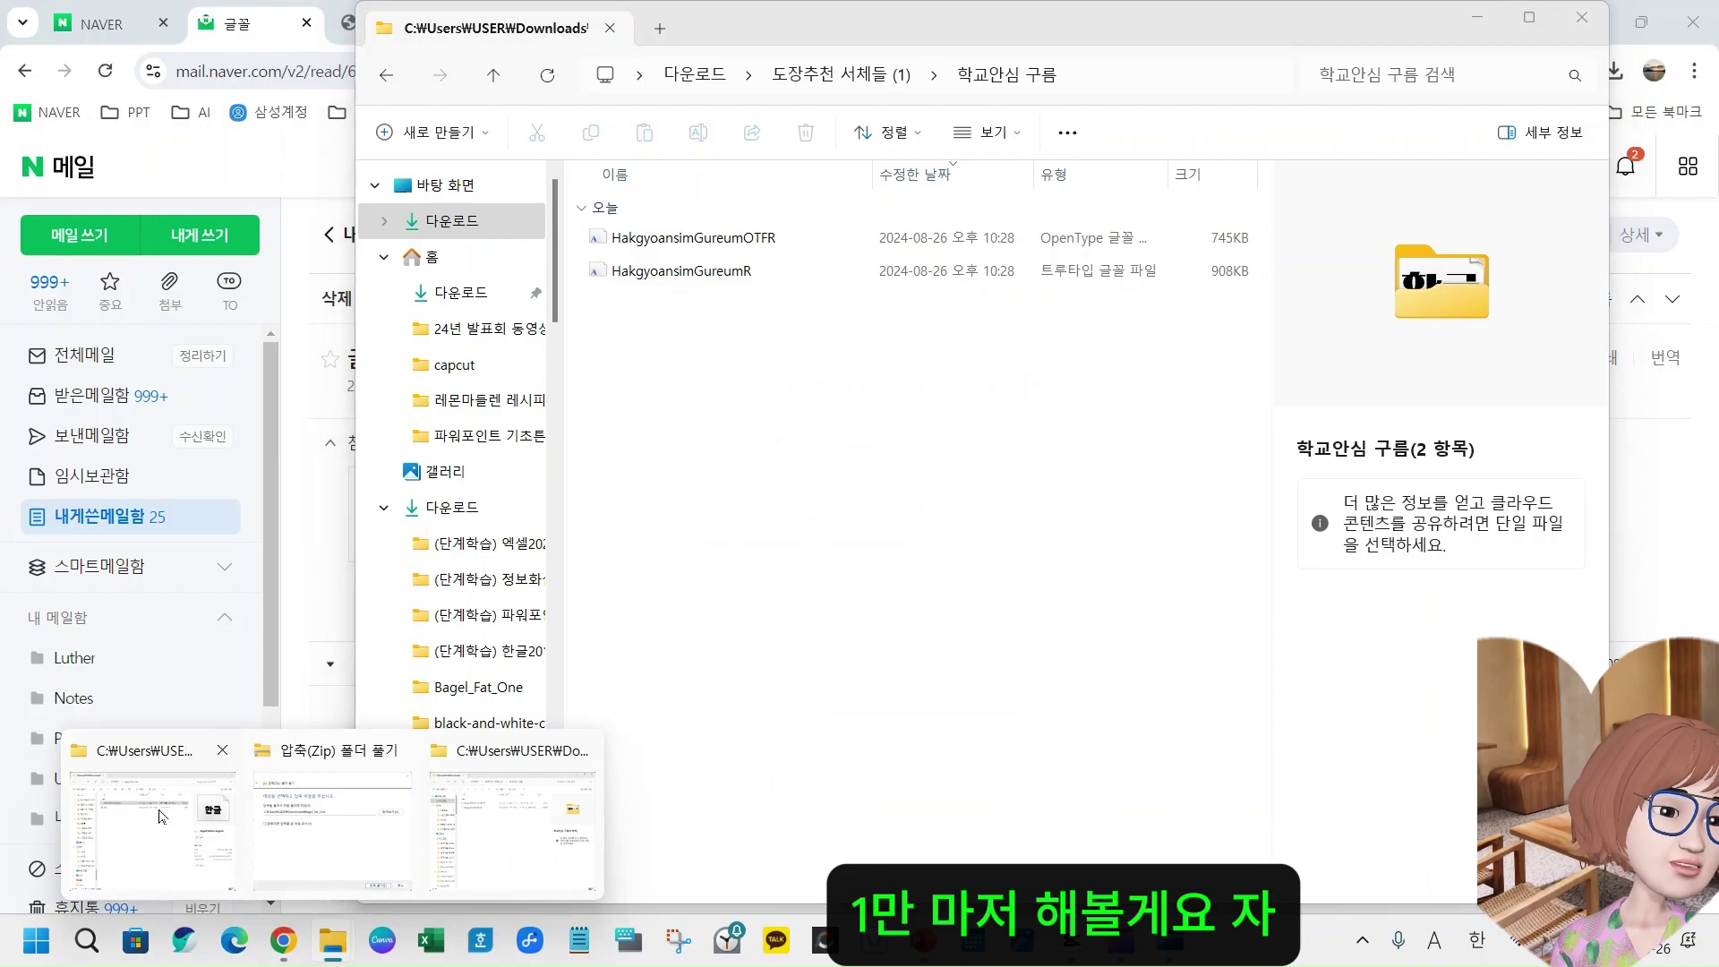
pyautogui.click(133, 818)
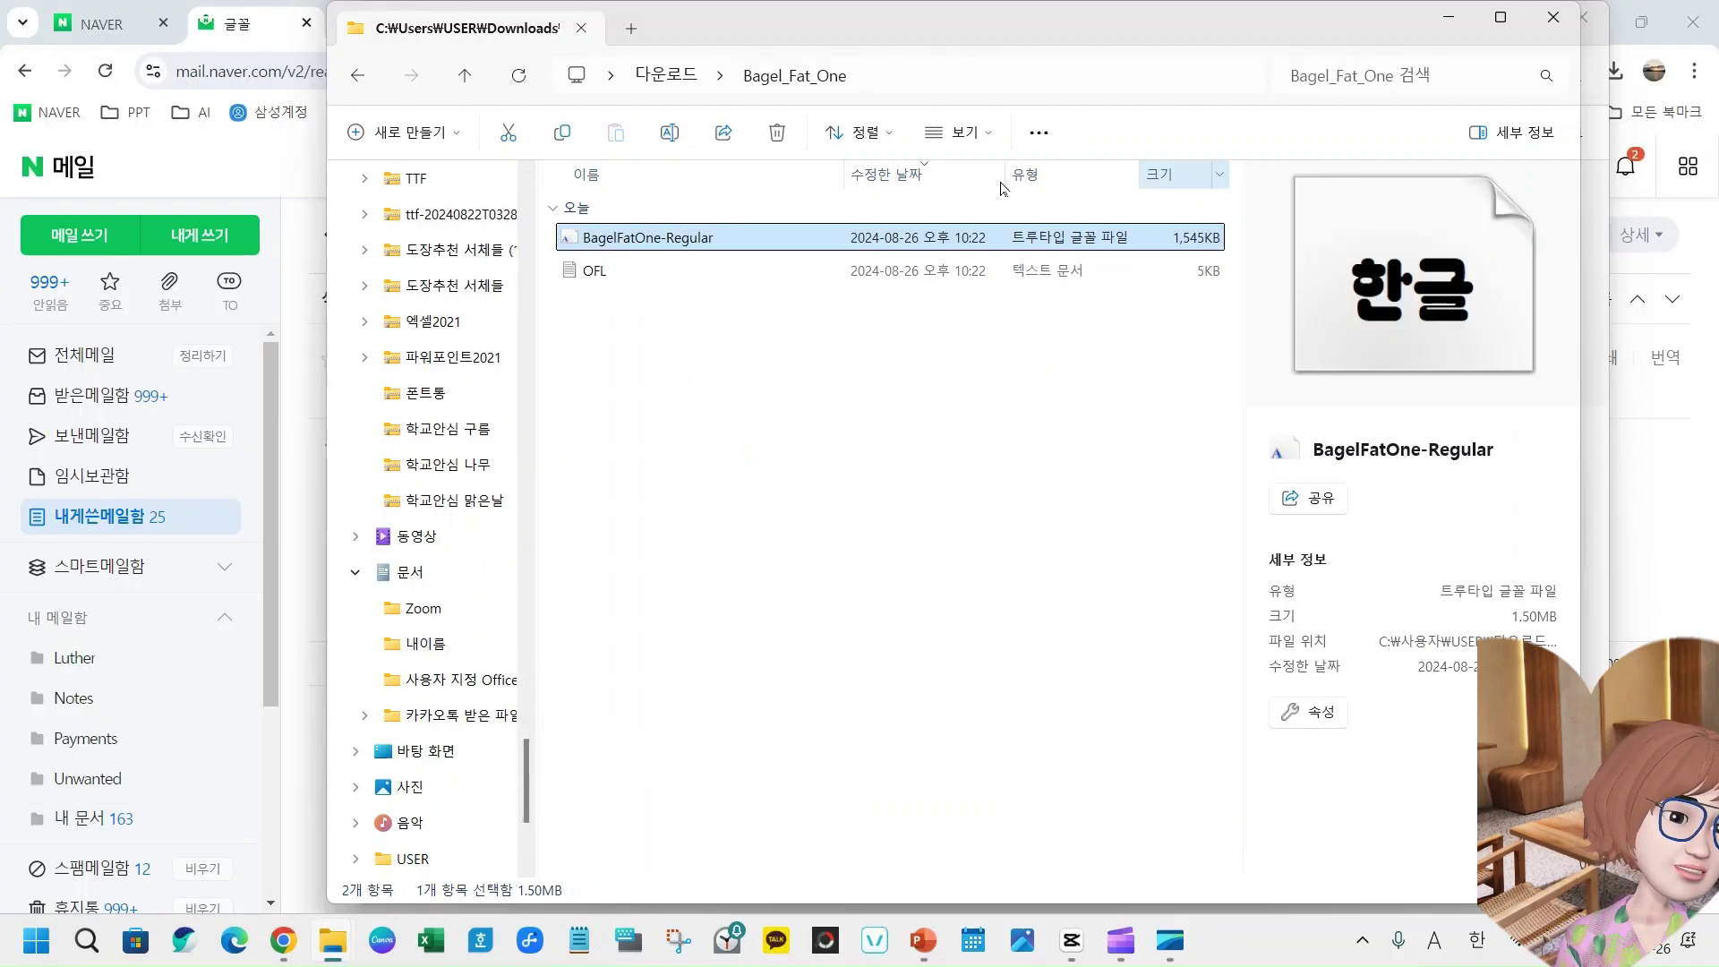
pyautogui.click(1501, 21)
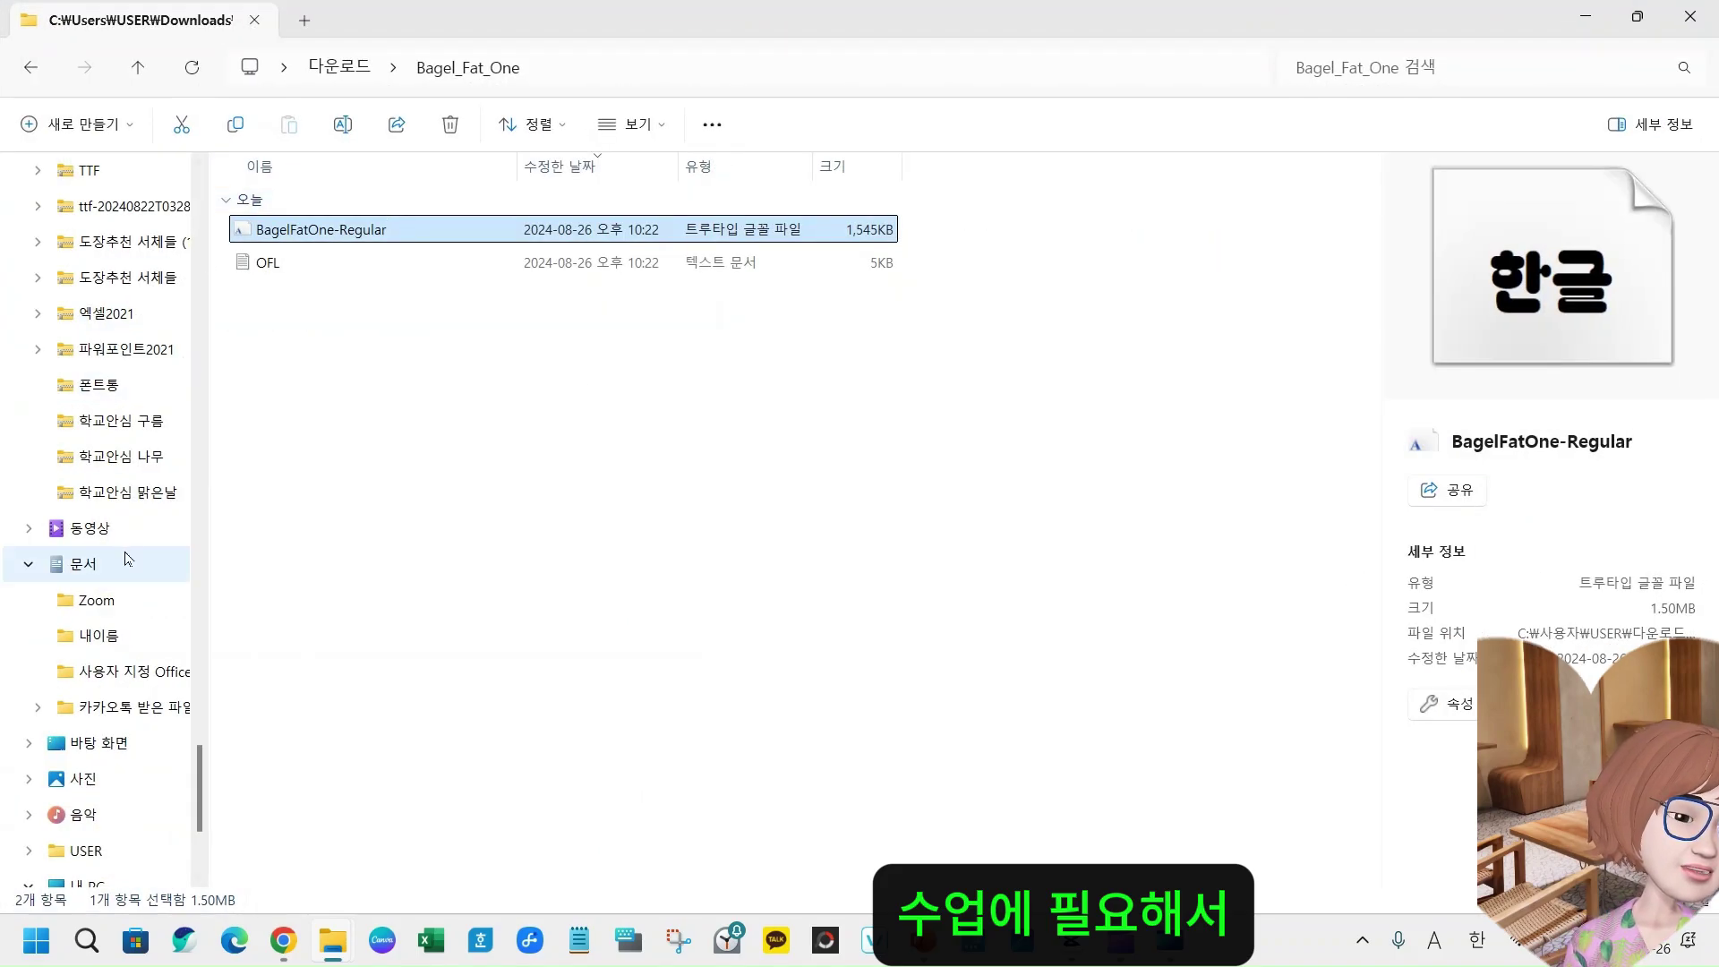
# - Find 로컬 디스크 (C:) in the folder tree and open it
pyautogui.scroll(10, 108, 555)
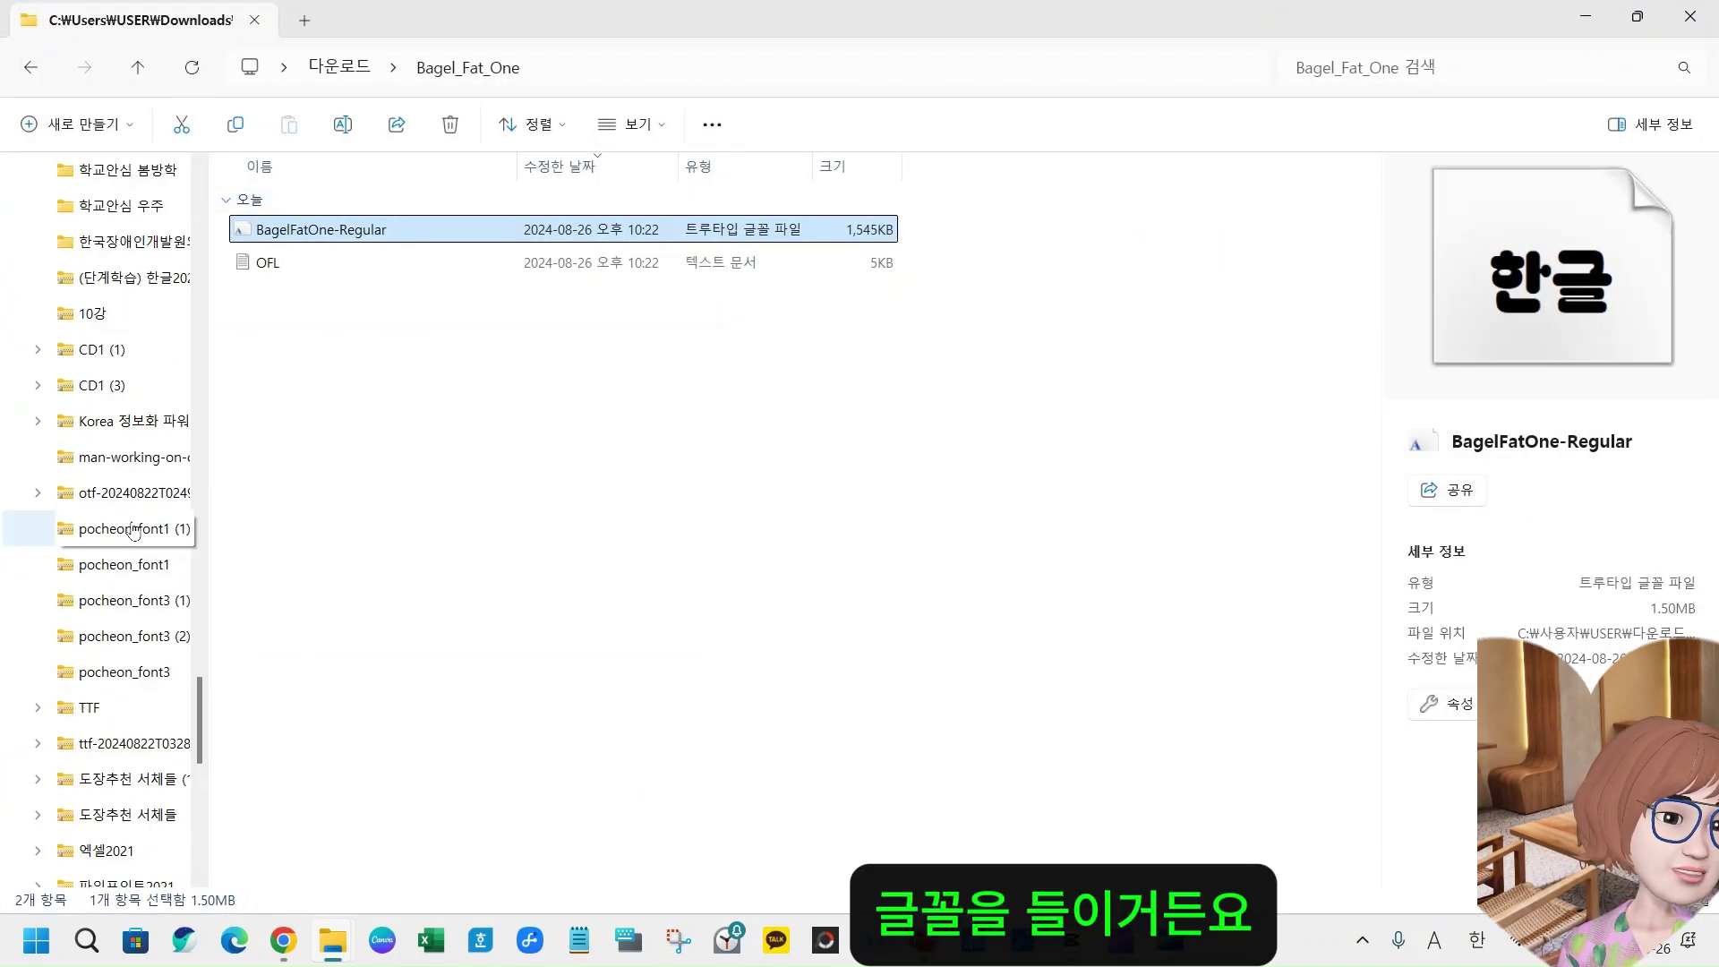
pyautogui.scroll(15, 134, 530)
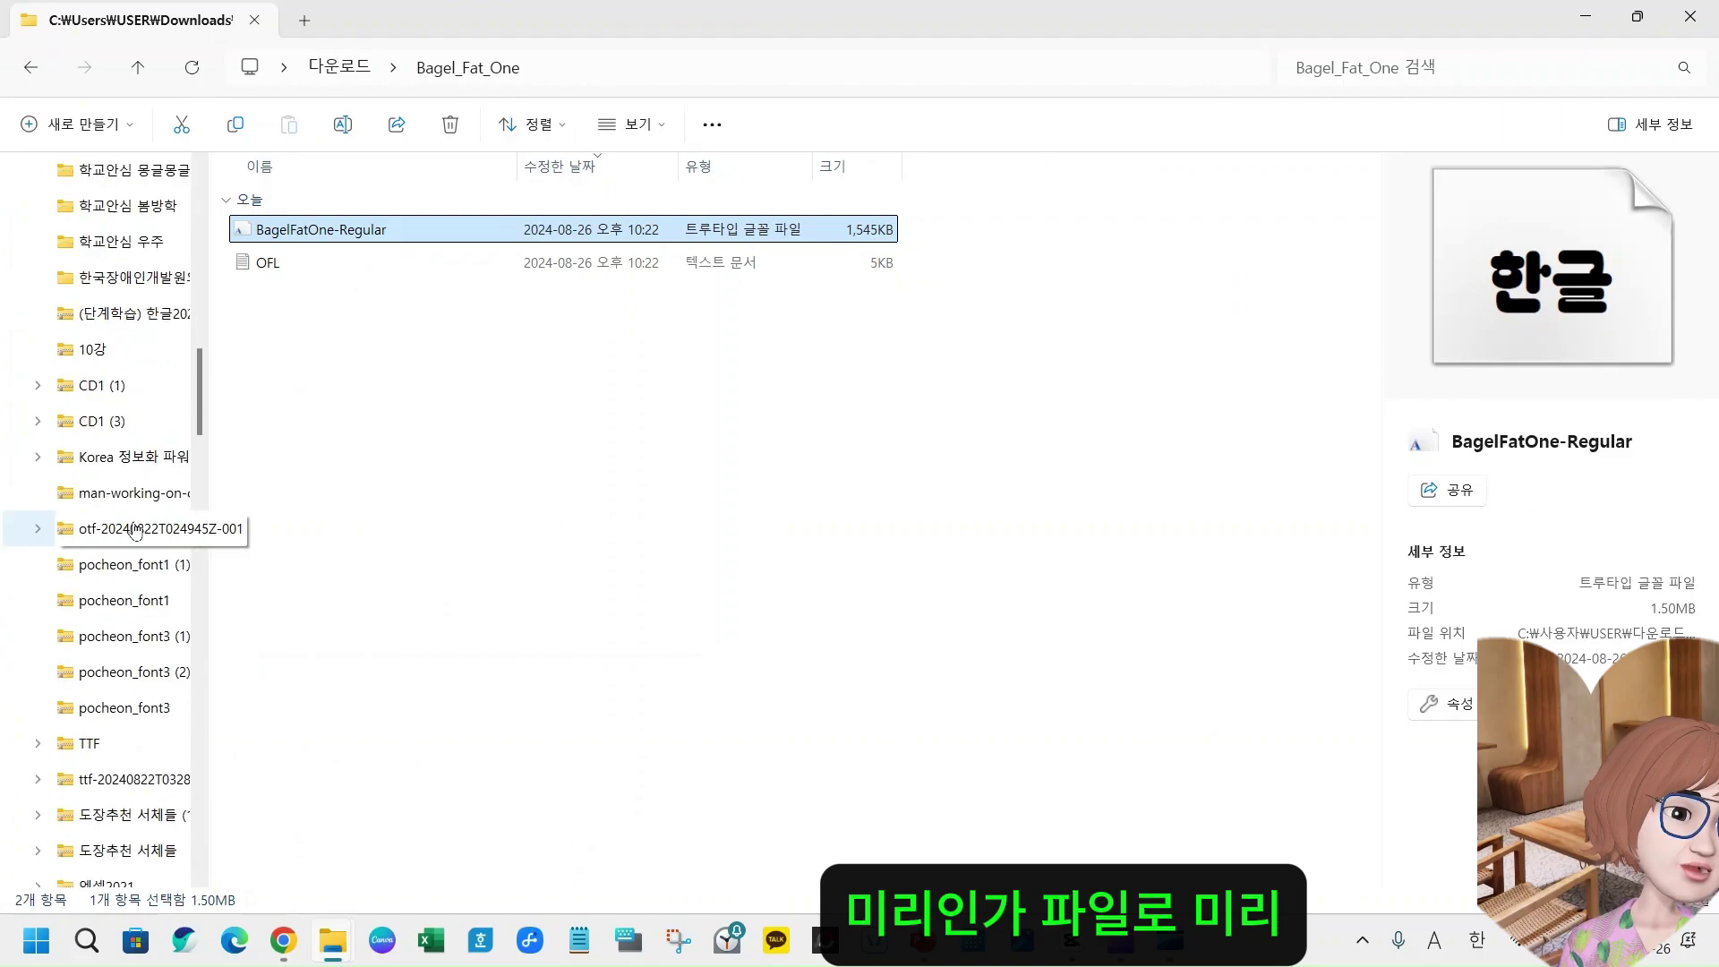
pyautogui.scroll(5, 134, 530)
pyautogui.scroll(-15, 143, 448)
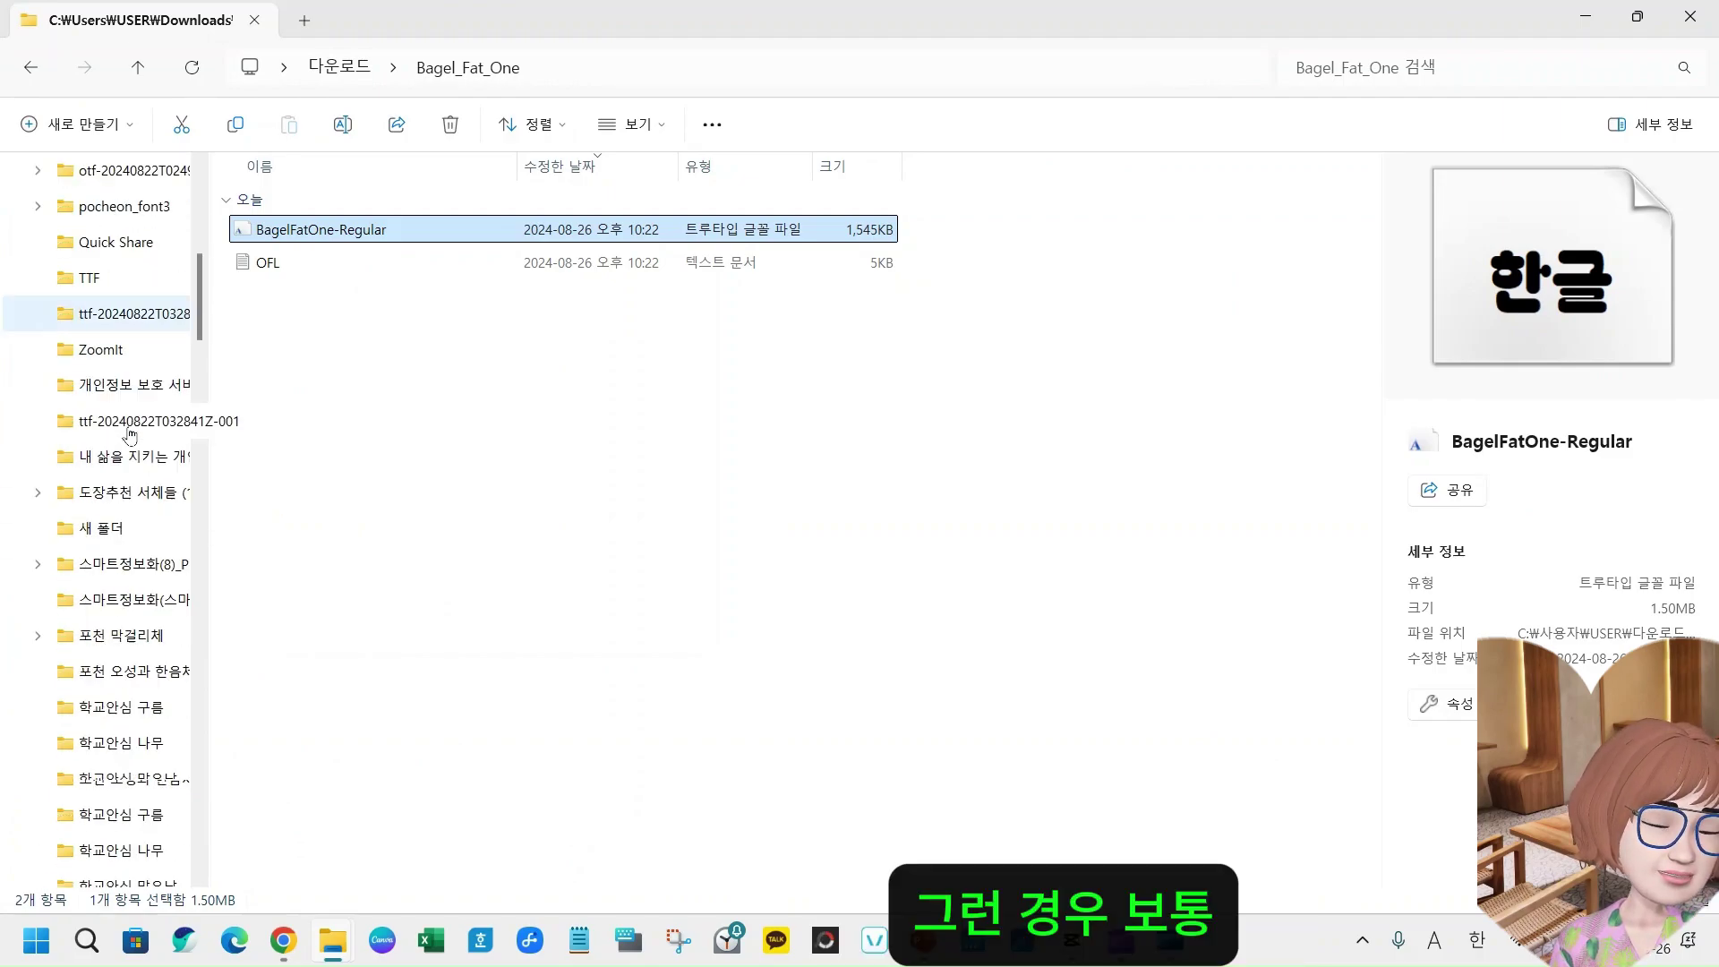
pyautogui.scroll(5, 130, 519)
pyautogui.scroll(5, 131, 541)
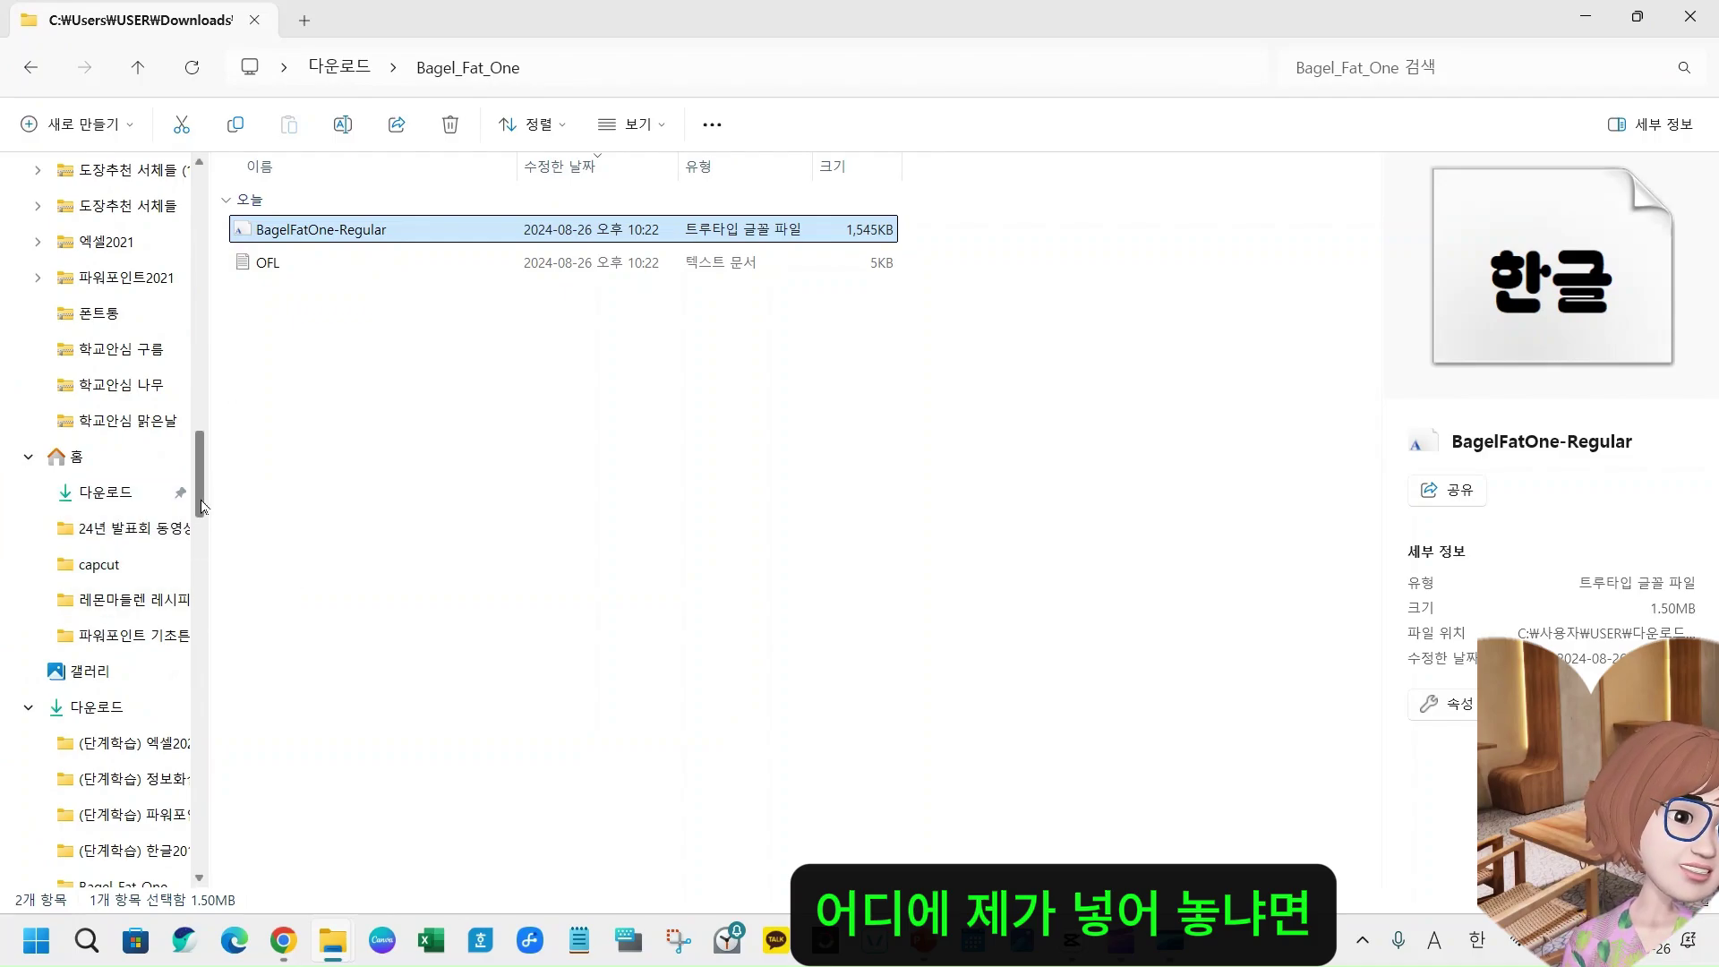
pyautogui.moveTo(199, 502); pyautogui.dragTo(197, 848)
pyautogui.click(117, 755)
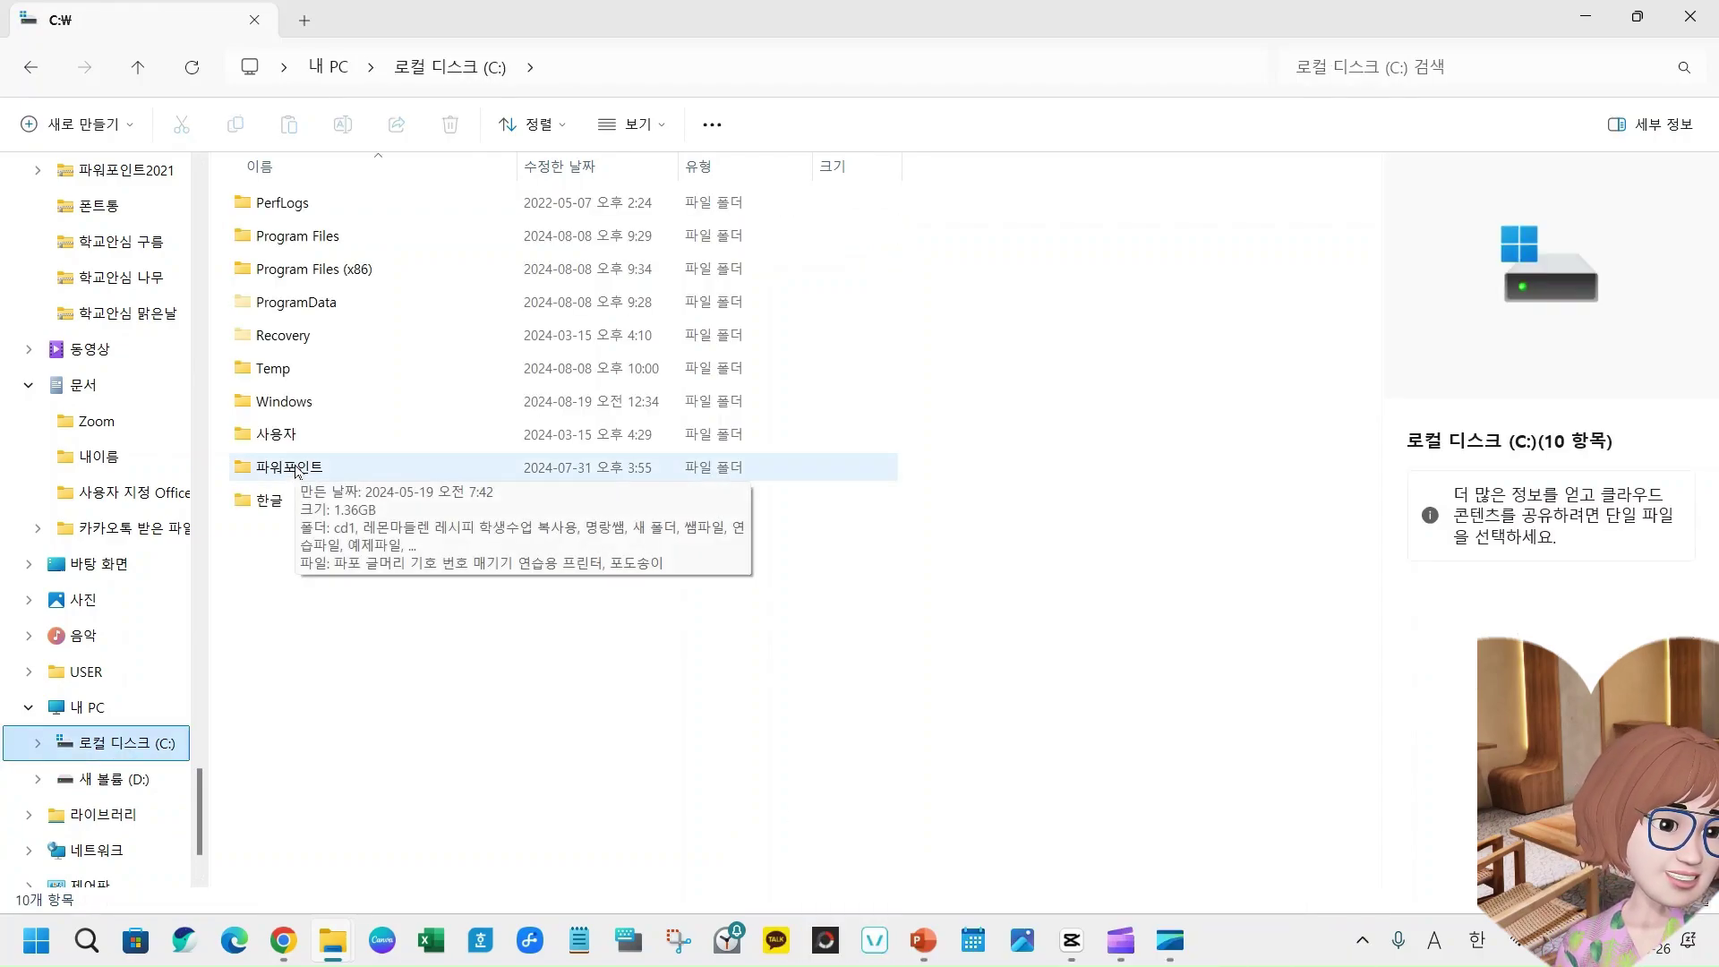
# - Open the folder 파워포인트 > cd1 > 4강 > 다운로드폰트 > KBIZ한마음고딕 on the C: drive
pyautogui.doubleClick(296, 467)
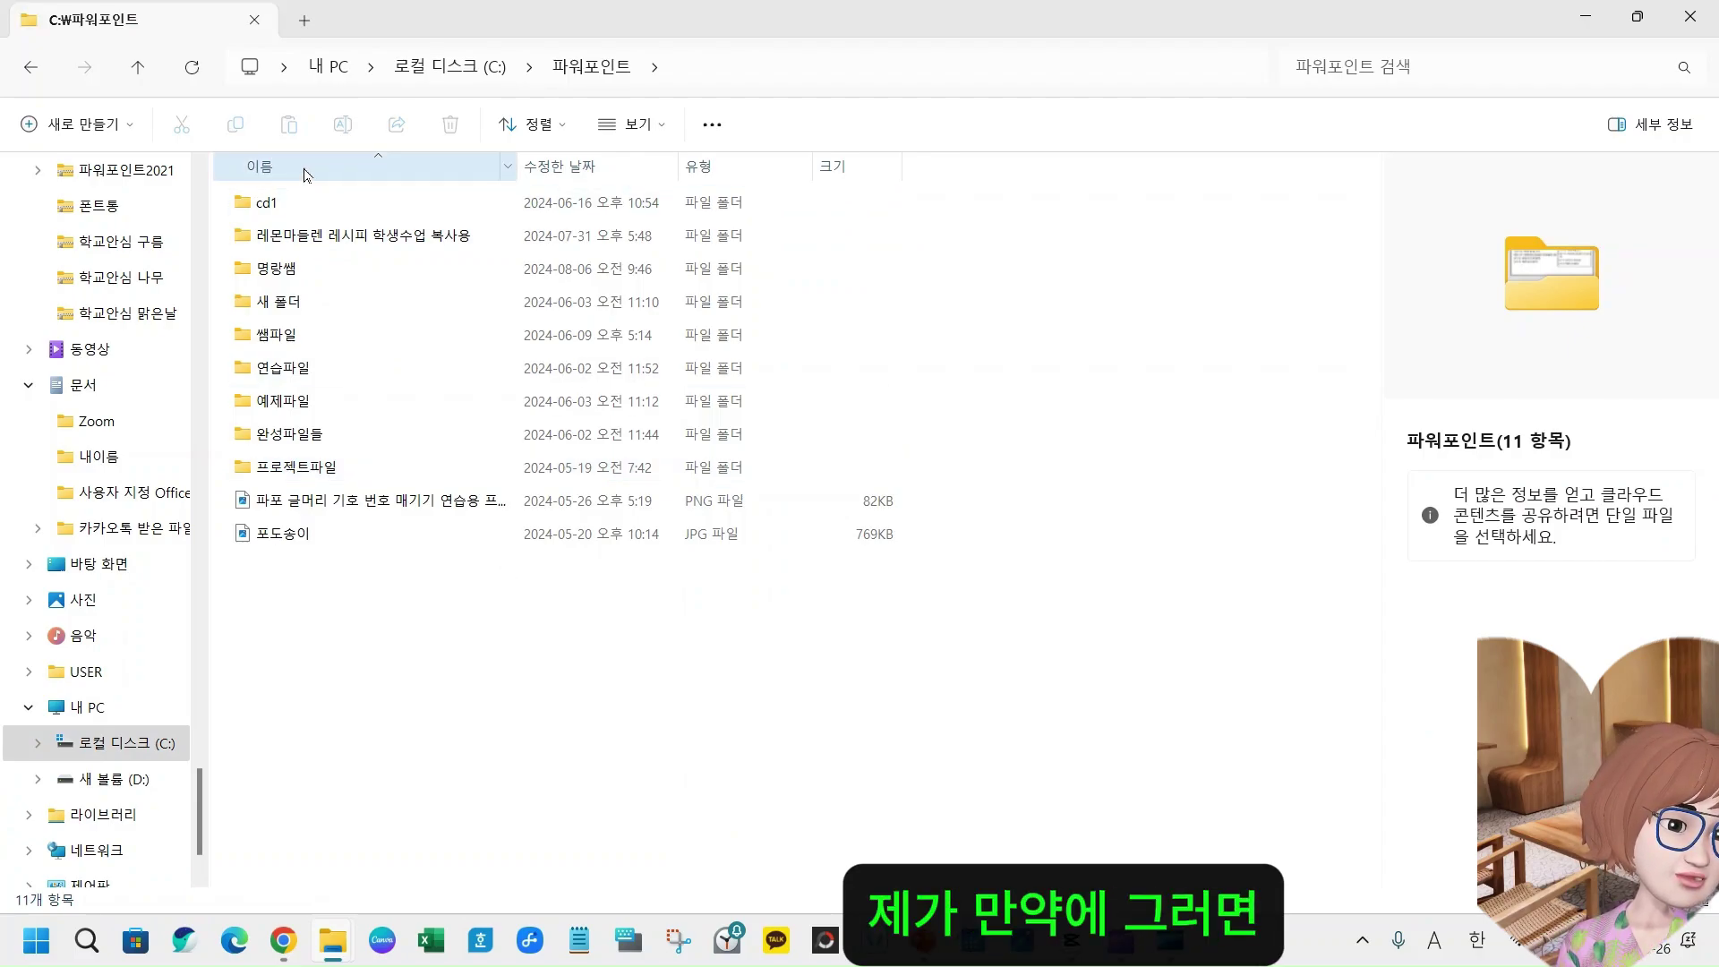
pyautogui.doubleClick(265, 205)
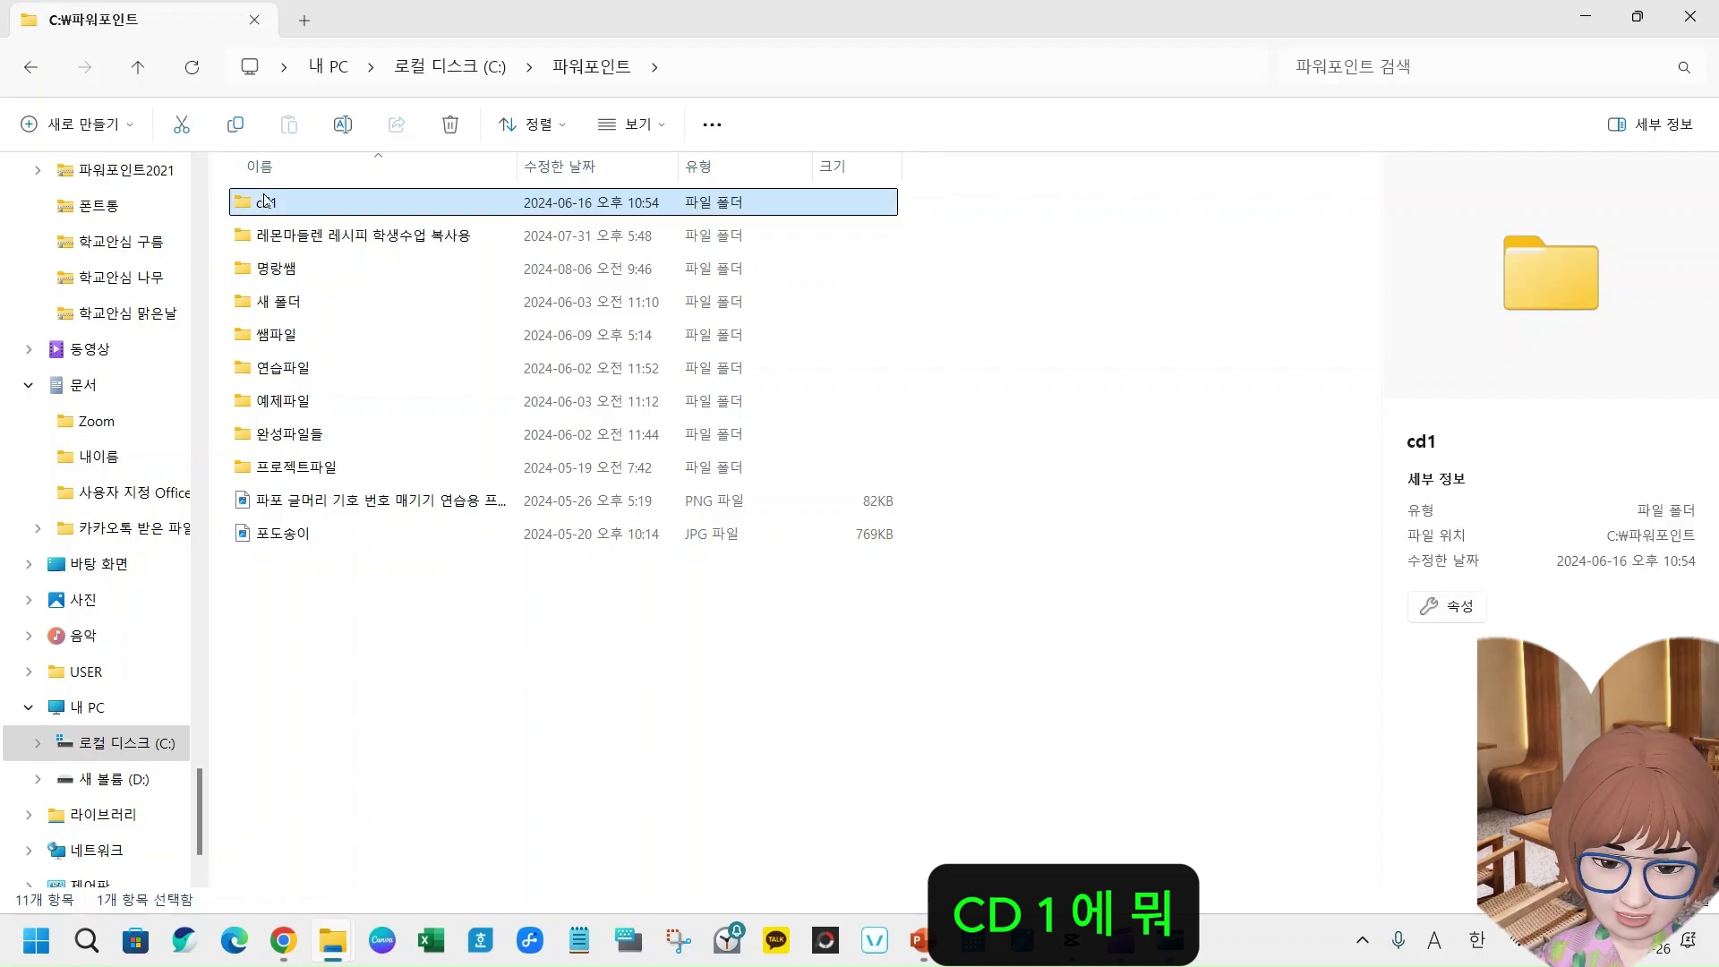
pyautogui.doubleClick(266, 206)
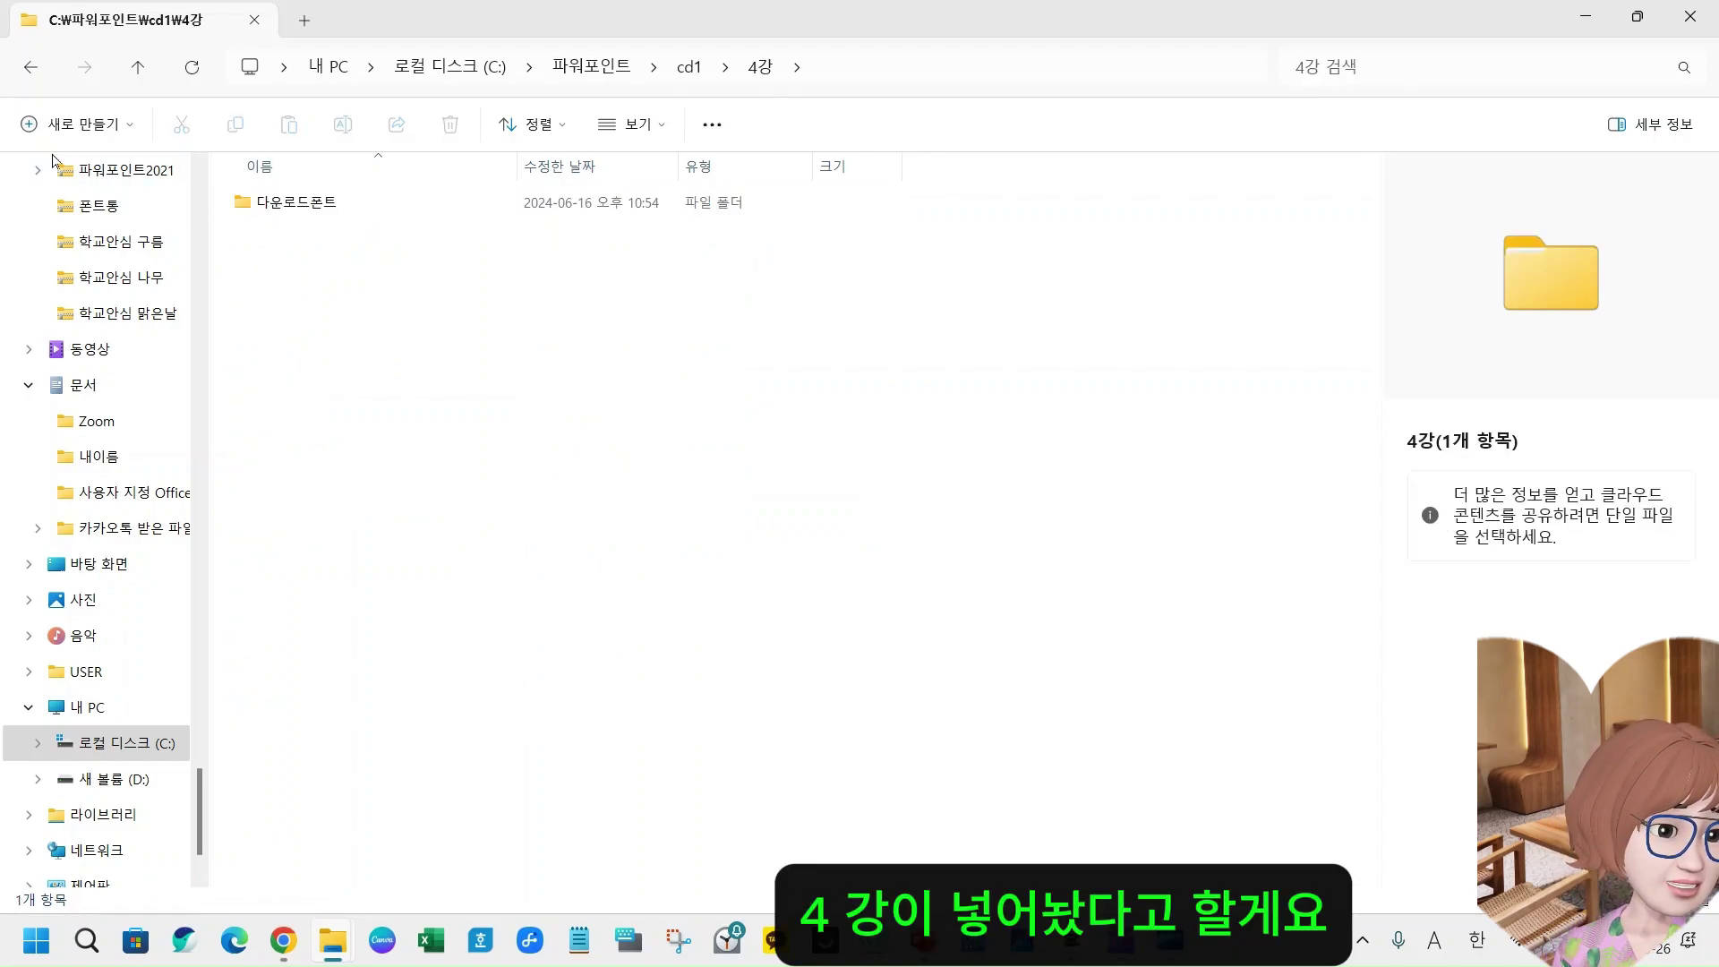
pyautogui.doubleClick(289, 205)
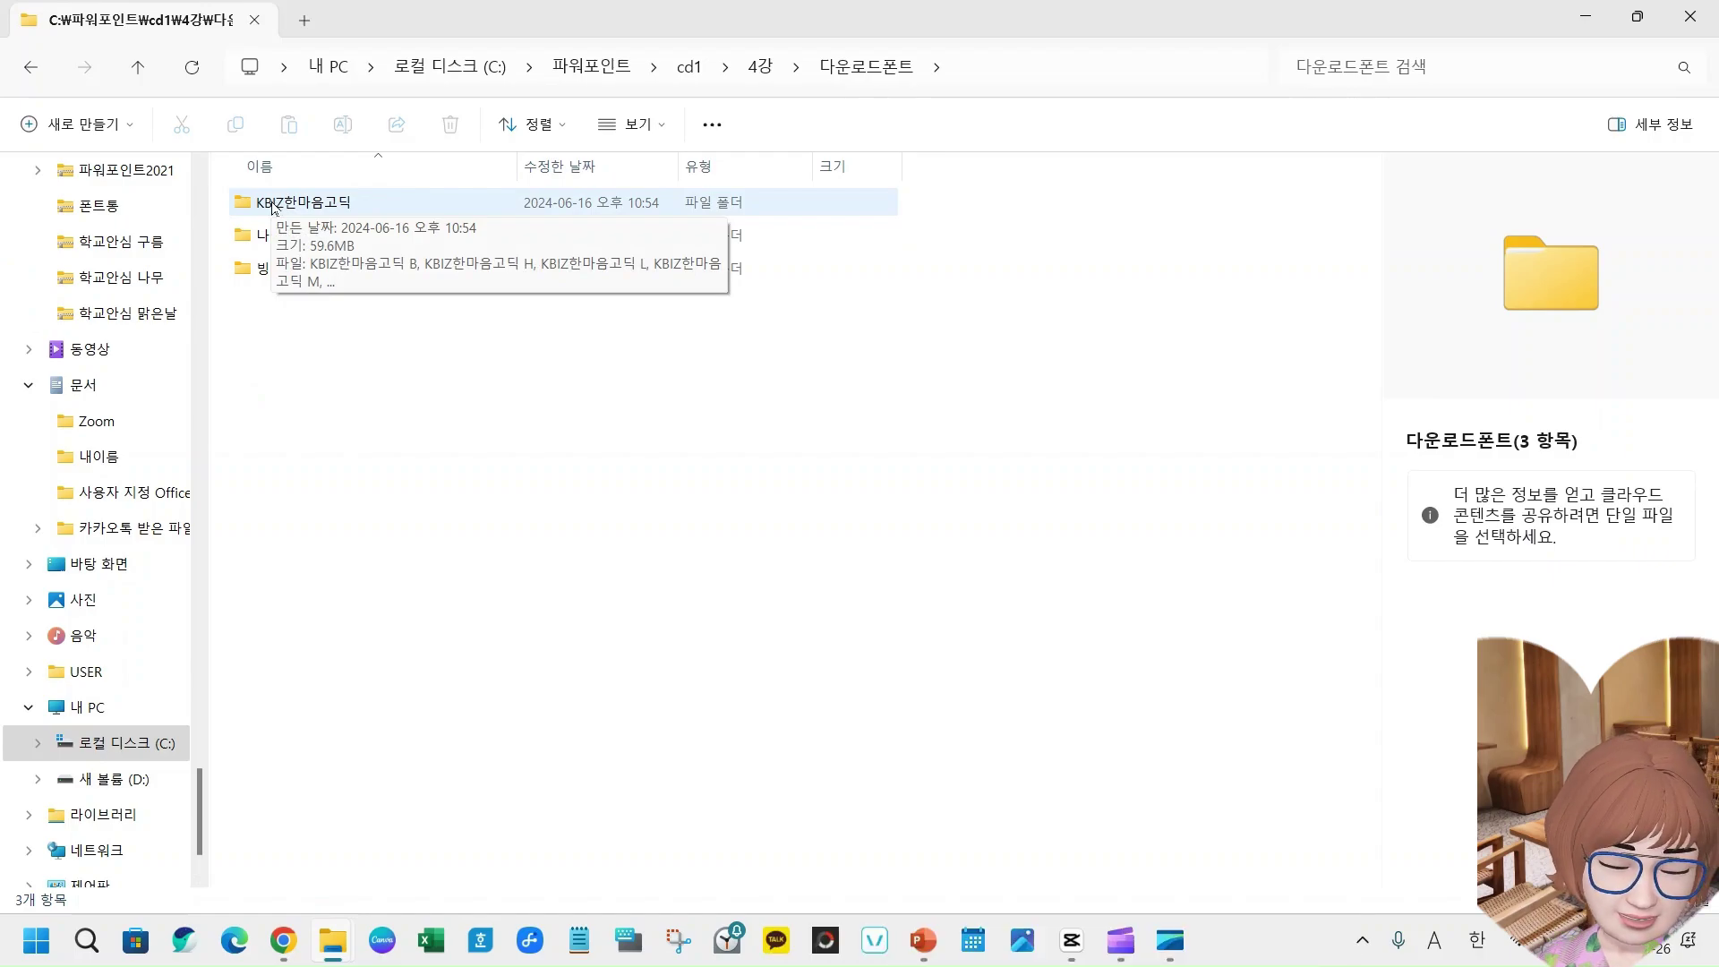
pyautogui.click(263, 211)
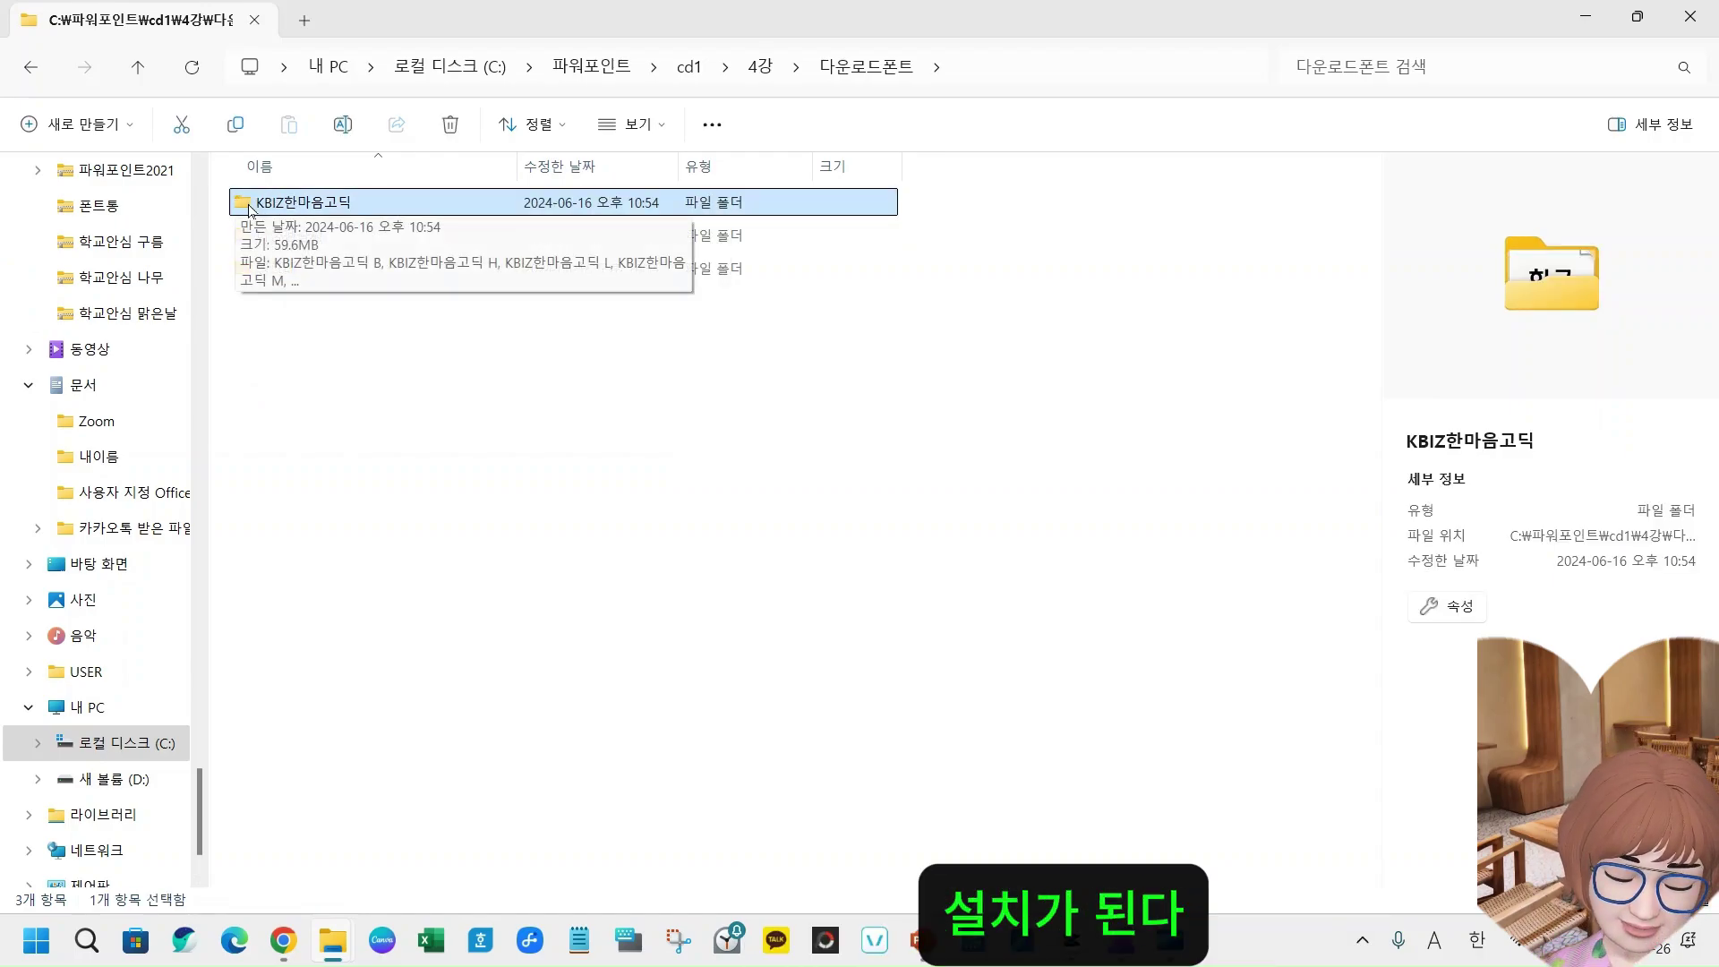
pyautogui.doubleClick(250, 208)
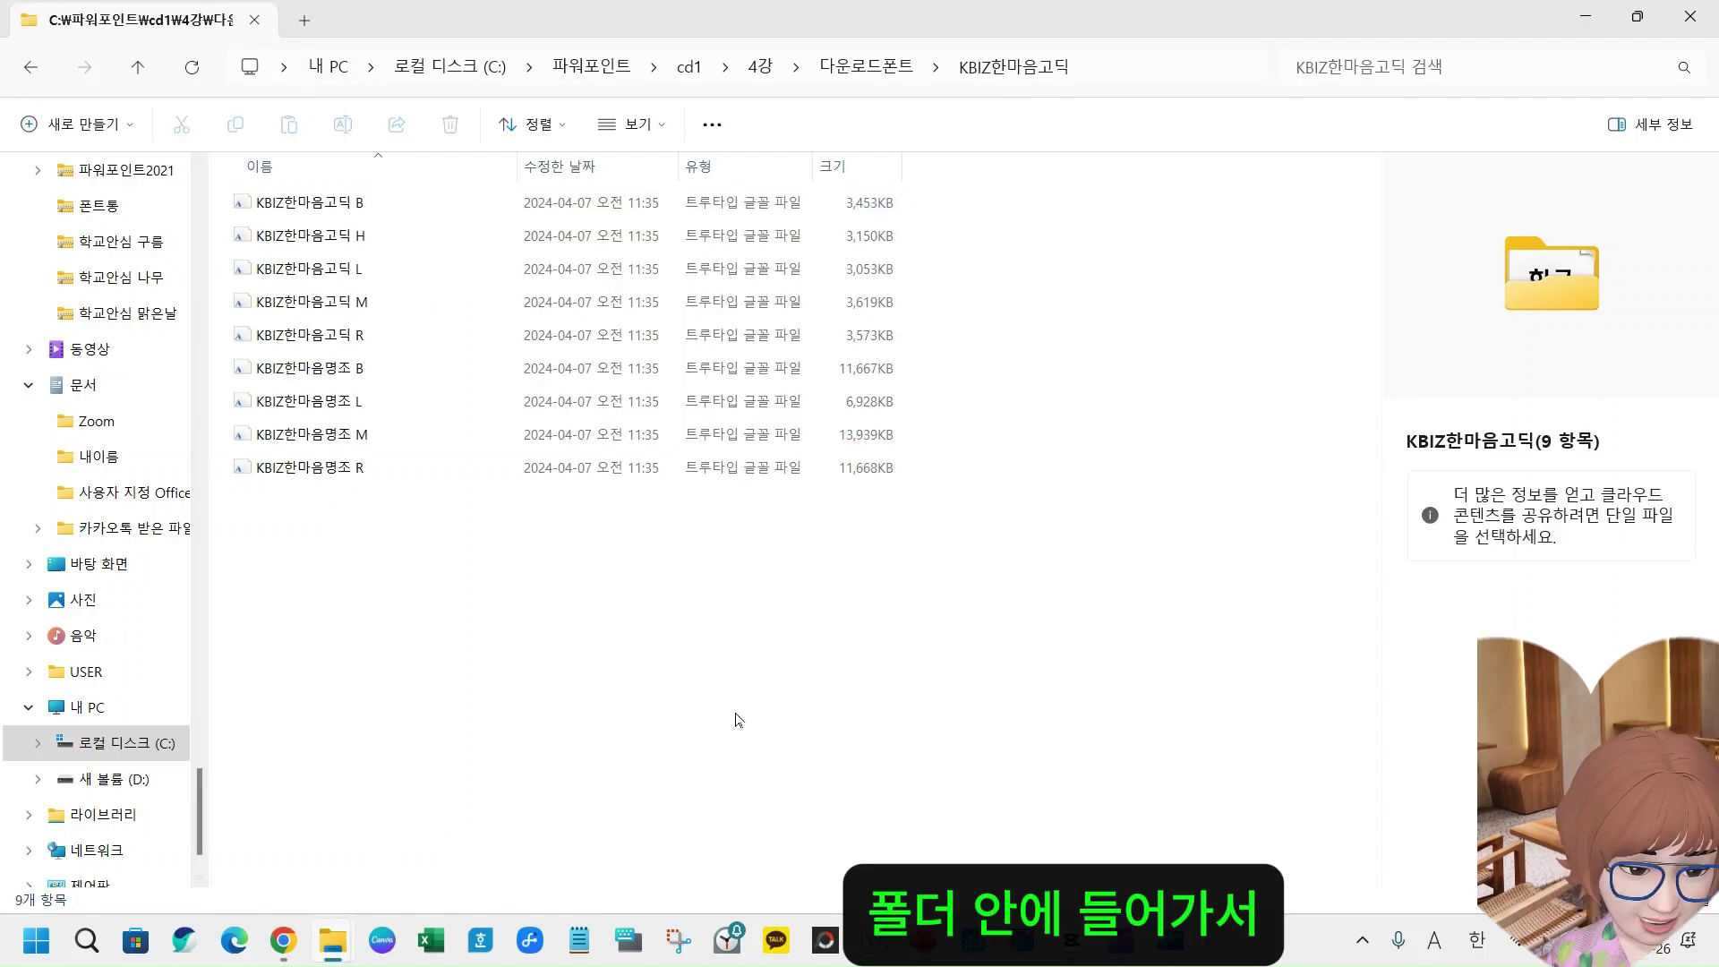
# - Select all the font files in the KBIZ한마음고딕 folder and bring up their install command without running it
pyautogui.moveTo(1045, 693); pyautogui.dragTo(226, 371)
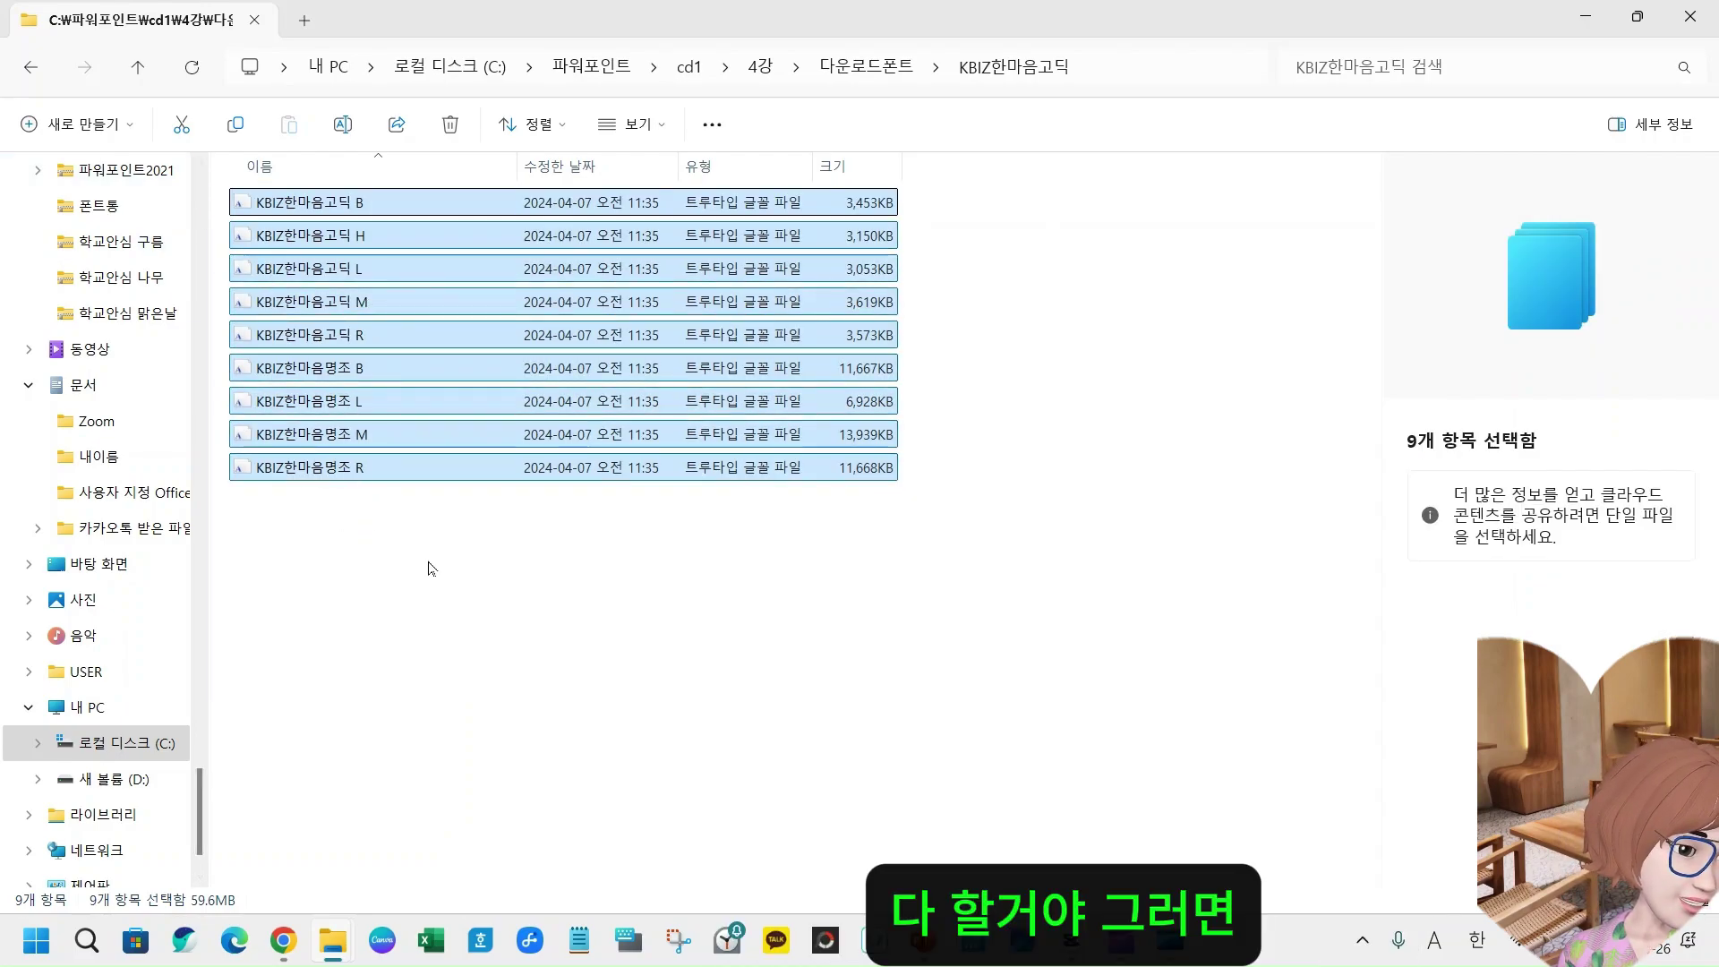
pyautogui.moveTo(1069, 713); pyautogui.dragTo(275, 180)
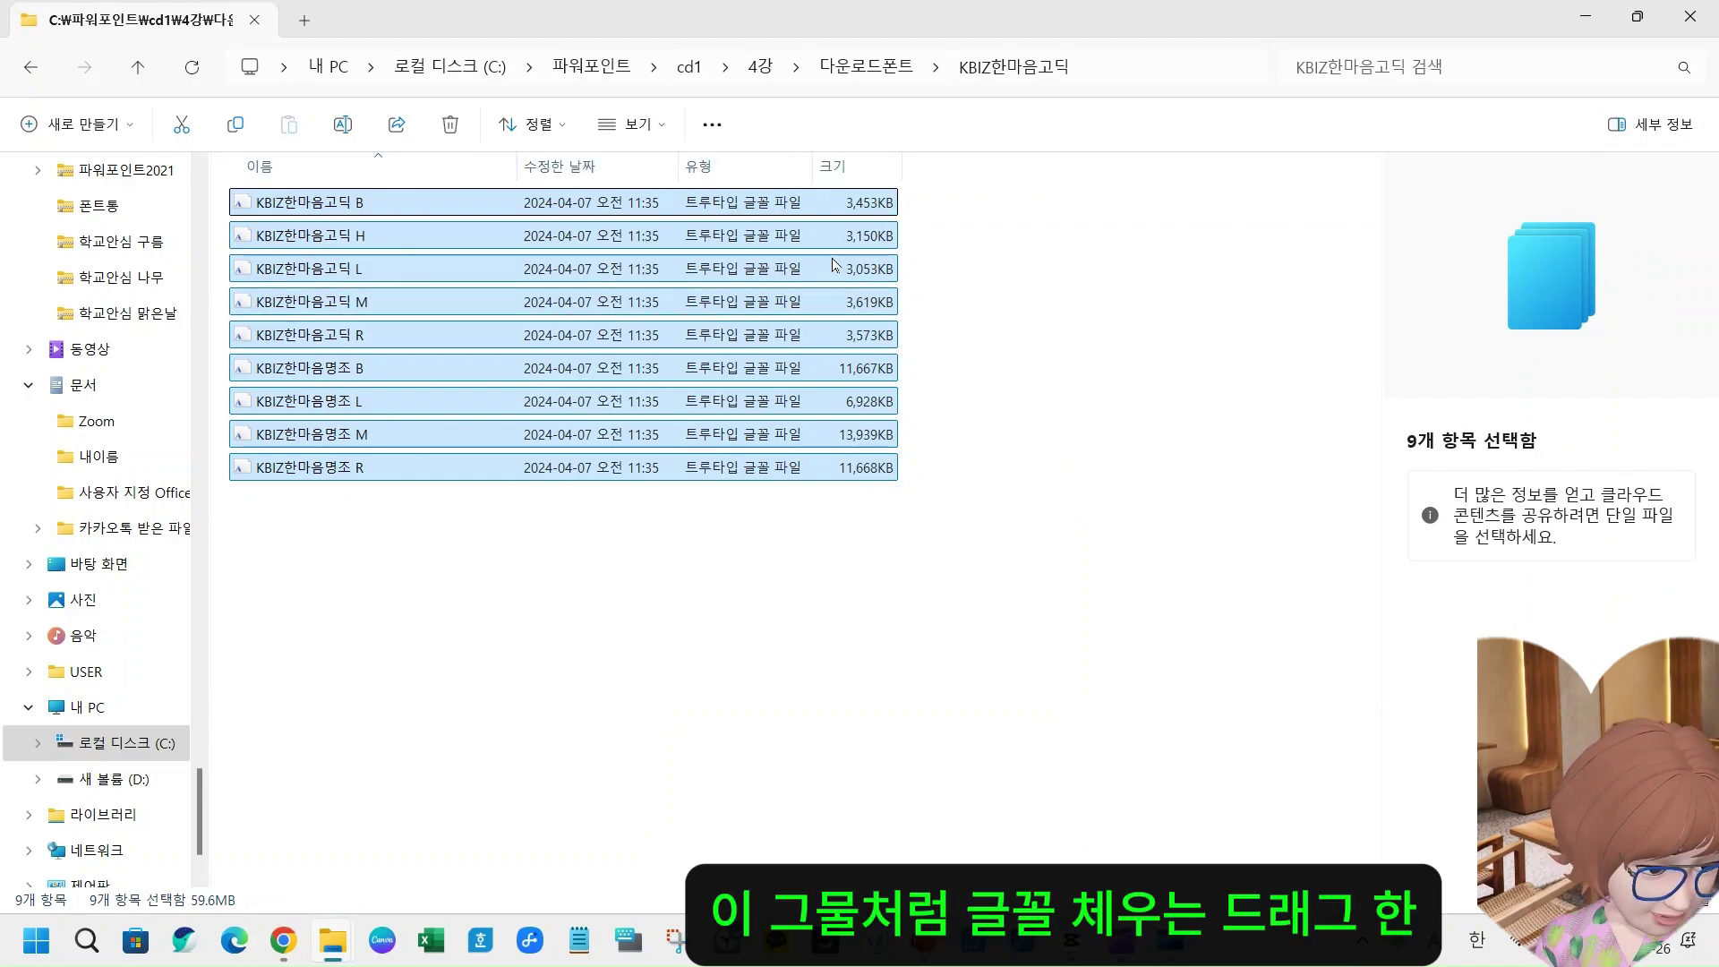
pyautogui.rightClick(443, 275)
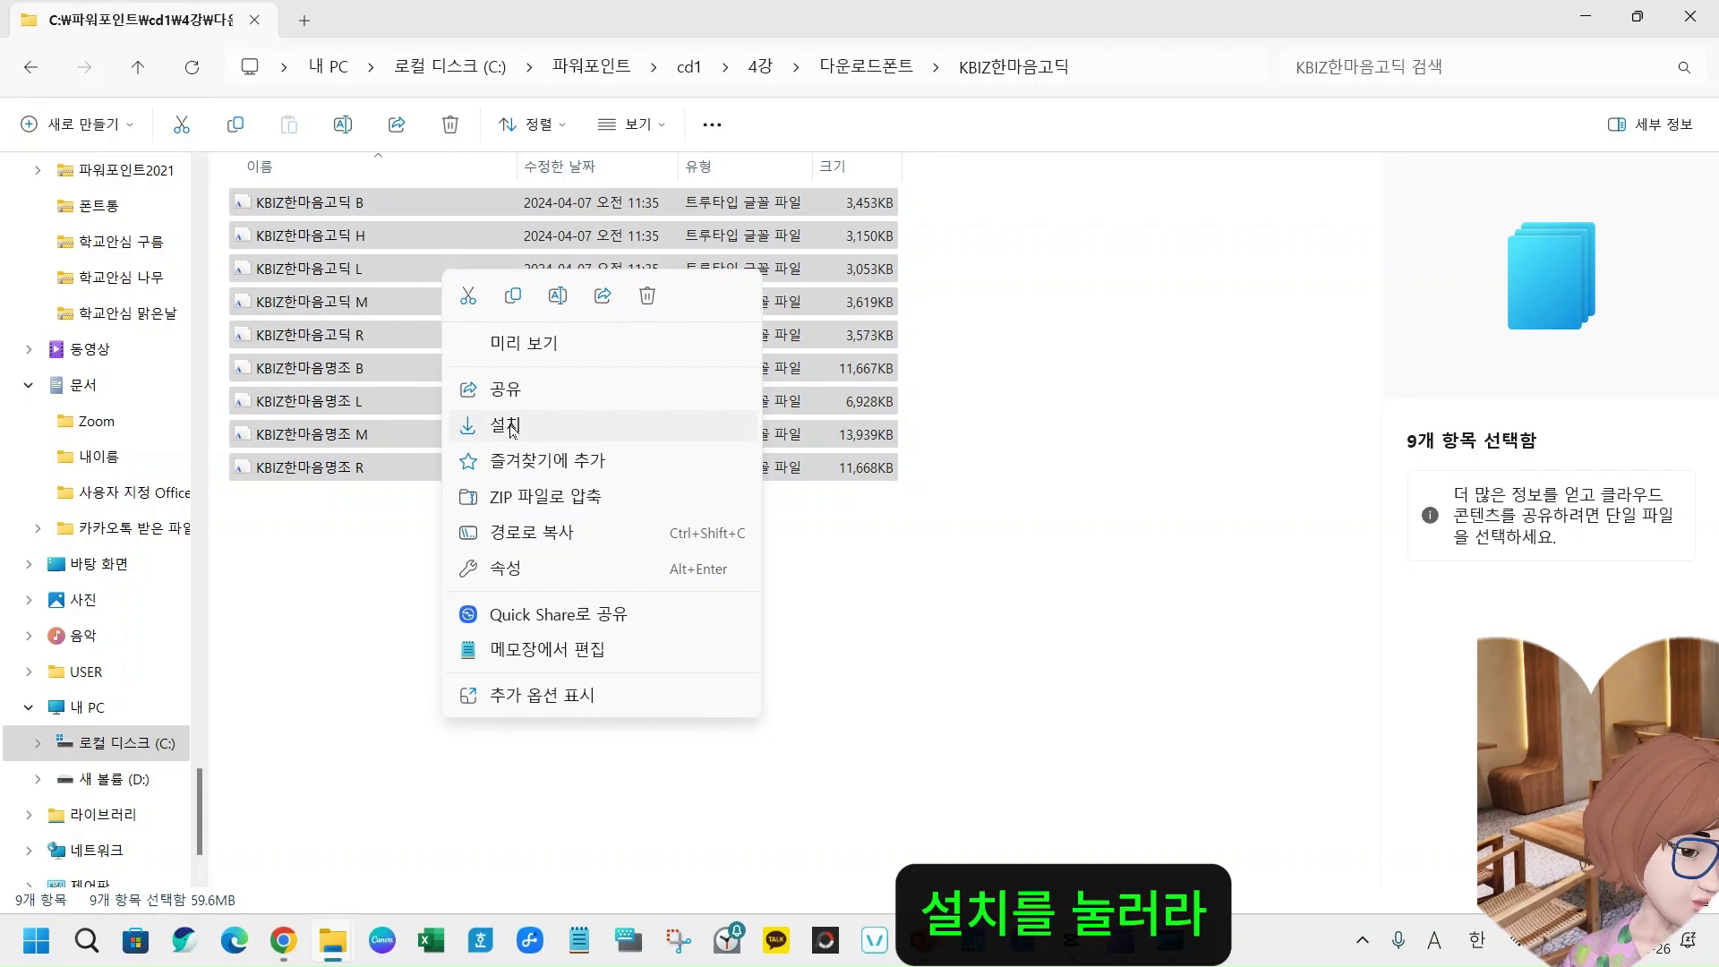
# - Return to 다운로드폰트, open the 나눔펜글씨 folder and select both NanumBrush and NanumPen
pyautogui.click(137, 66)
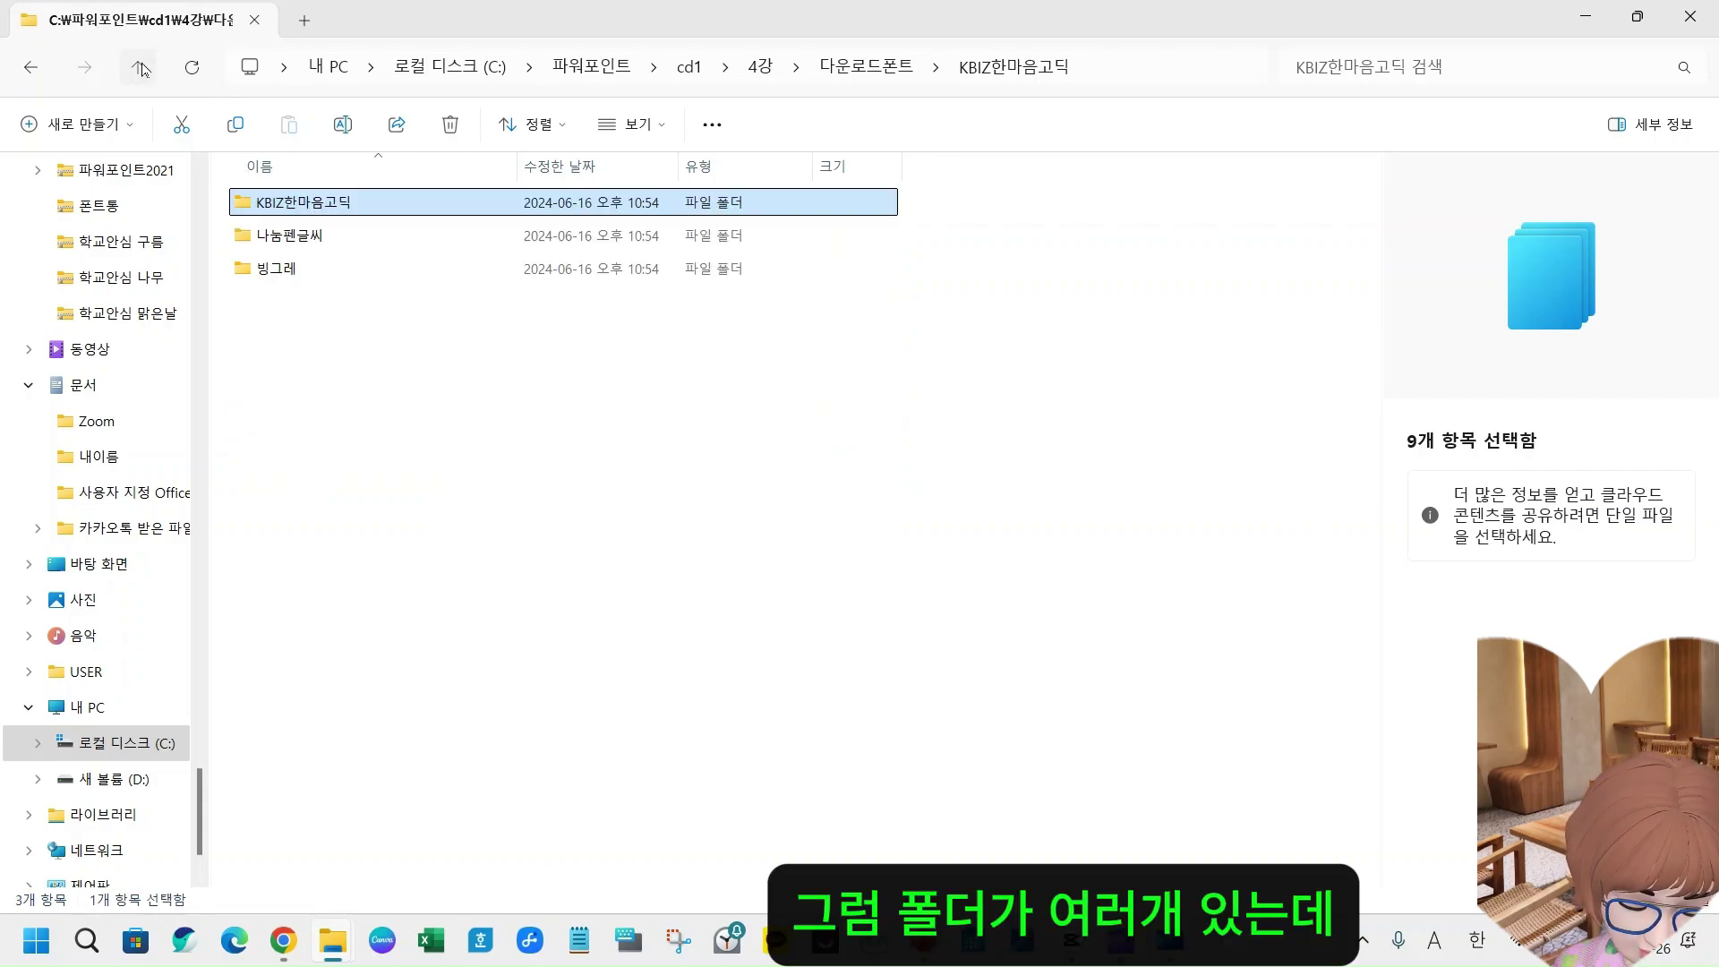
pyautogui.doubleClick(319, 237)
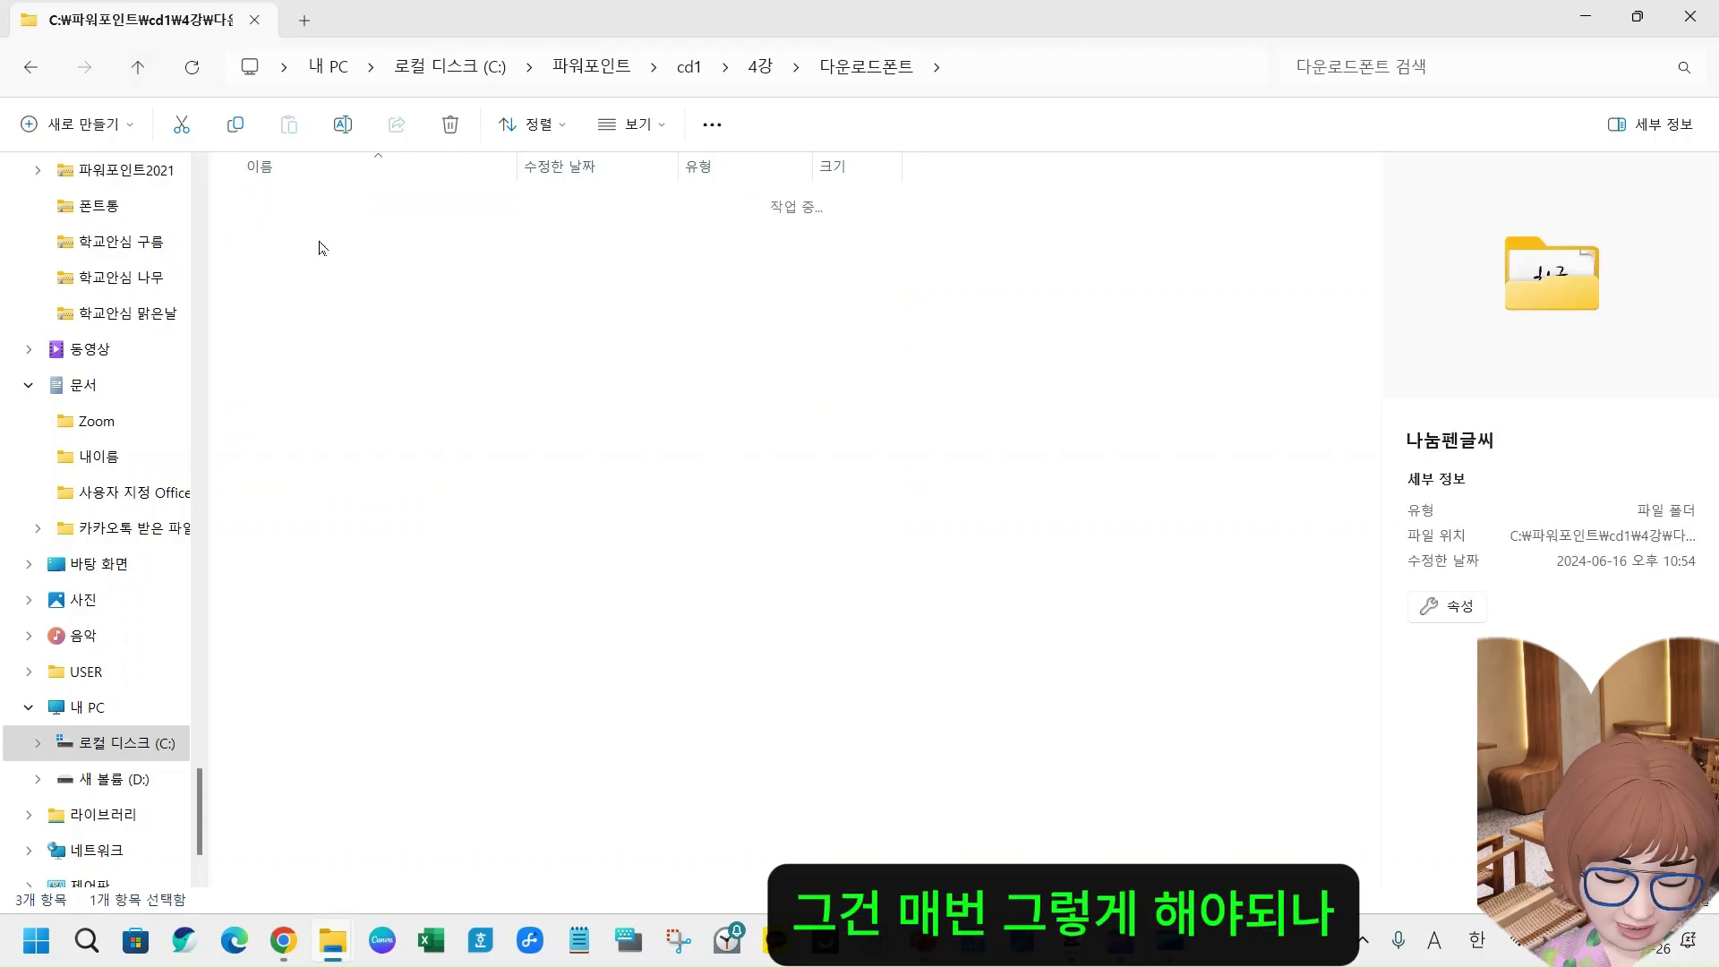
pyautogui.moveTo(1053, 440); pyautogui.dragTo(296, 224)
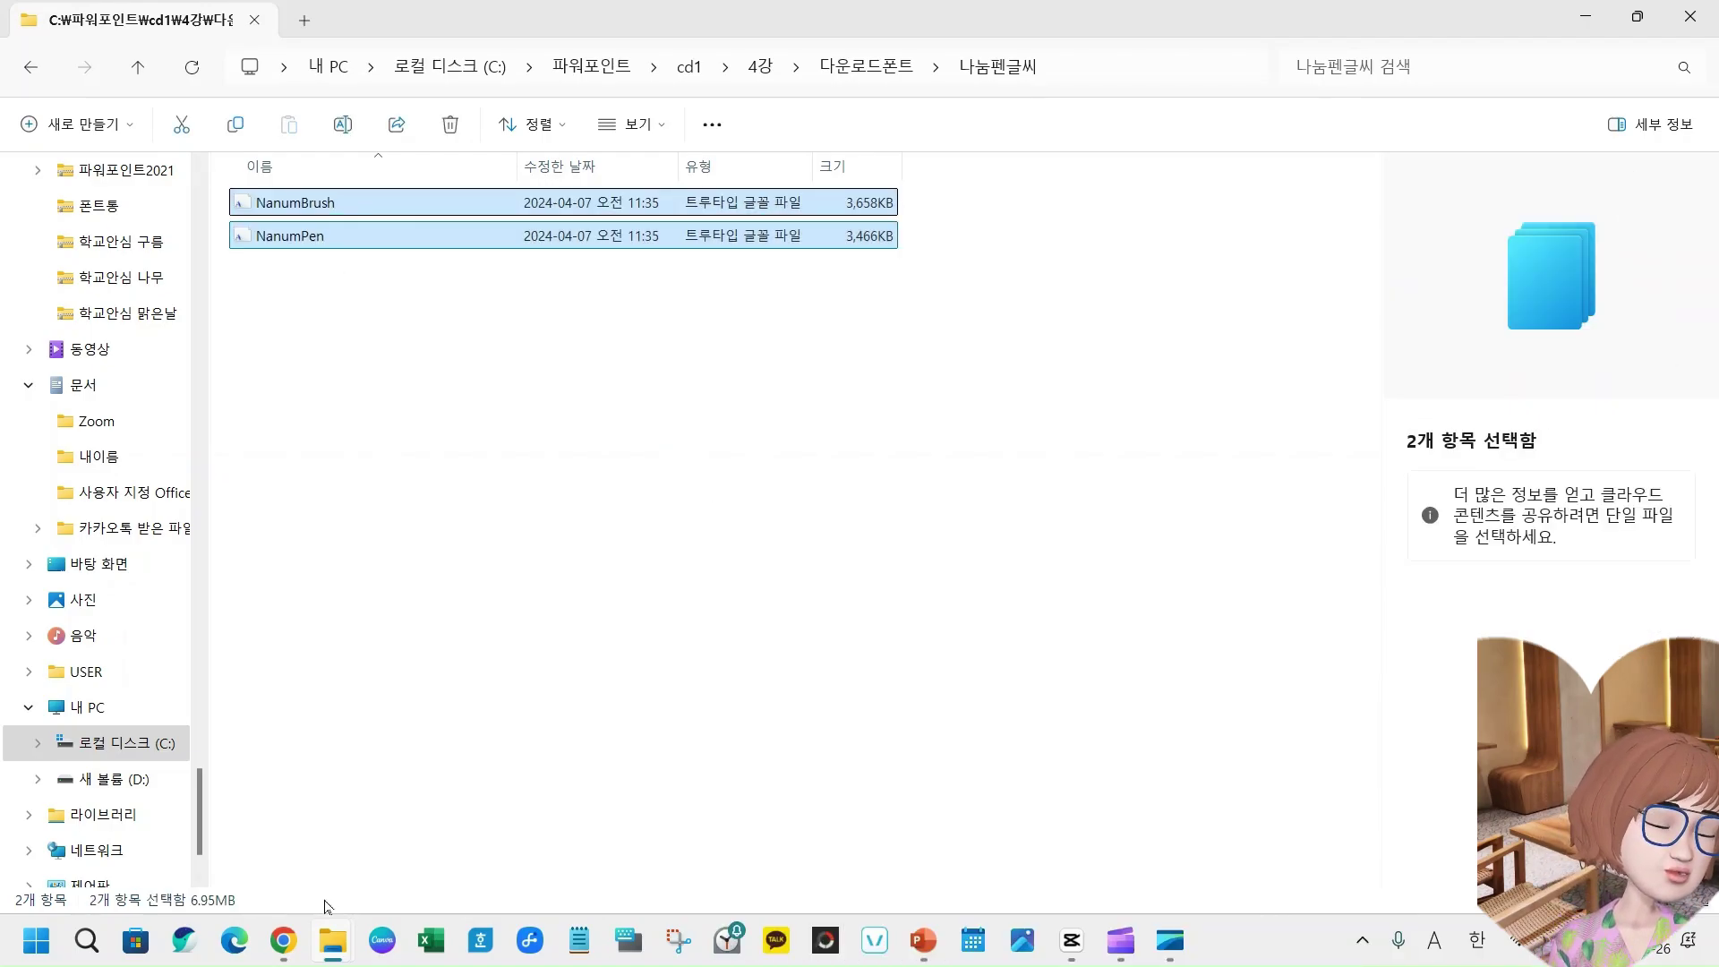
# - Switch to Chrome, search Naver for 남양주시청 and open the city hall's website from the results
pyautogui.click(282, 940)
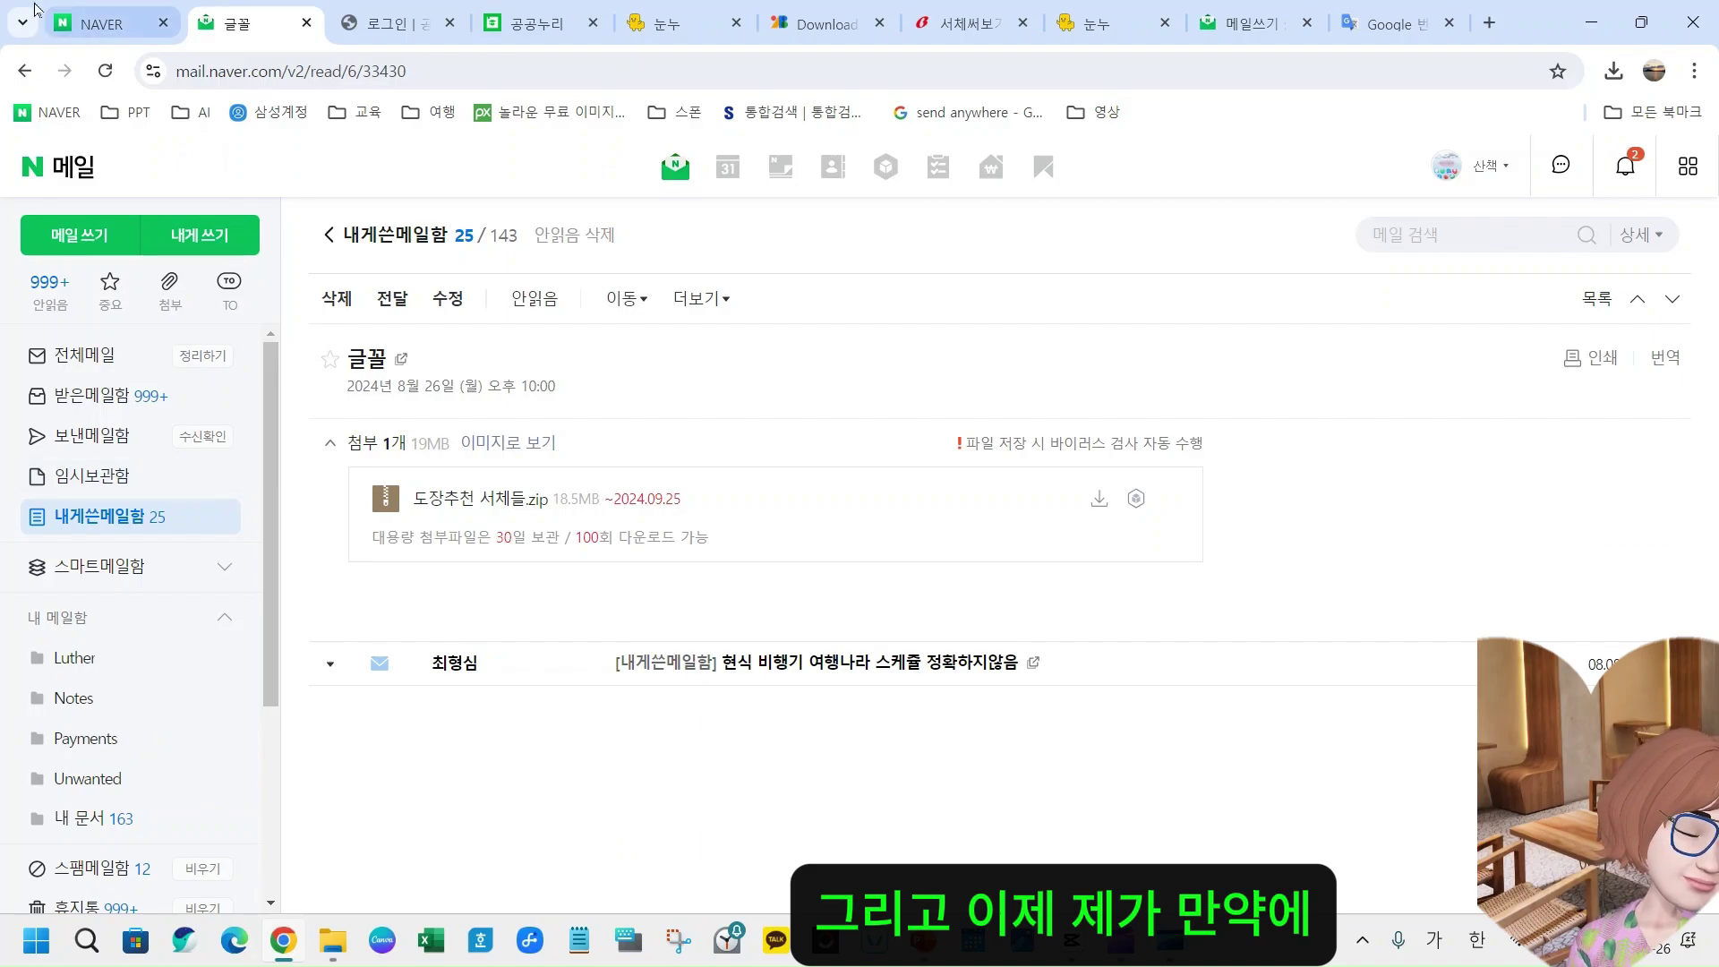
pyautogui.click(100, 23)
pyautogui.click(588, 234)
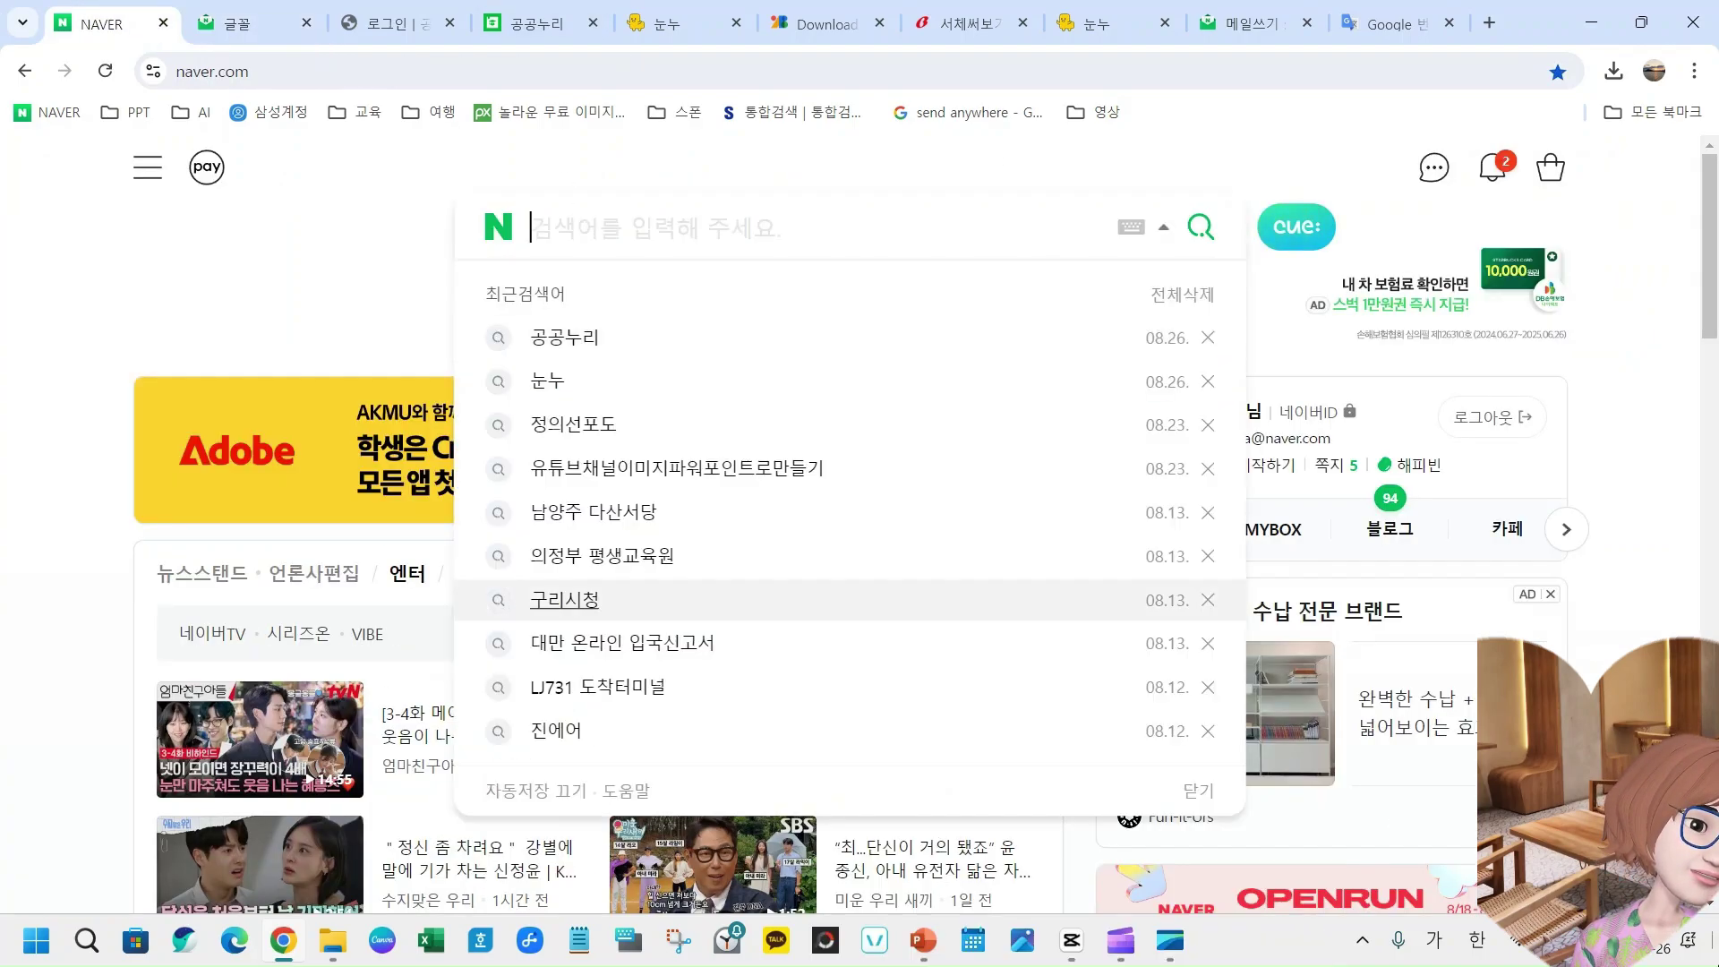
pyautogui.write('내양주')
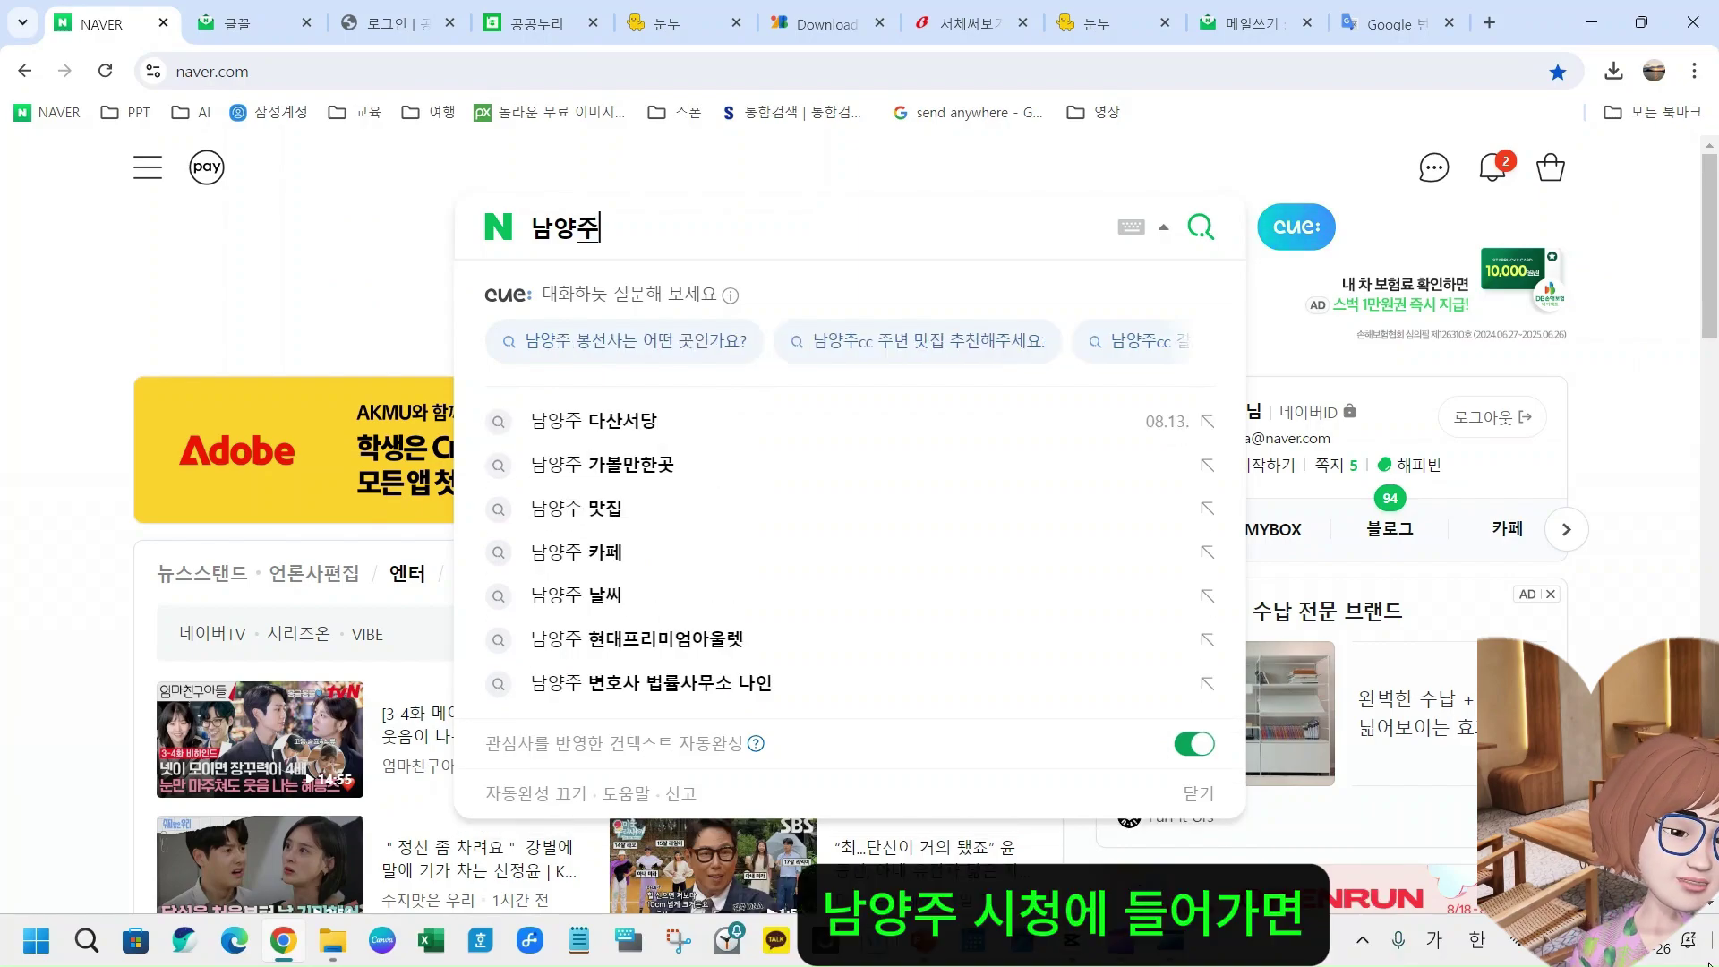
pyautogui.write('시청')
pyautogui.press('Return')
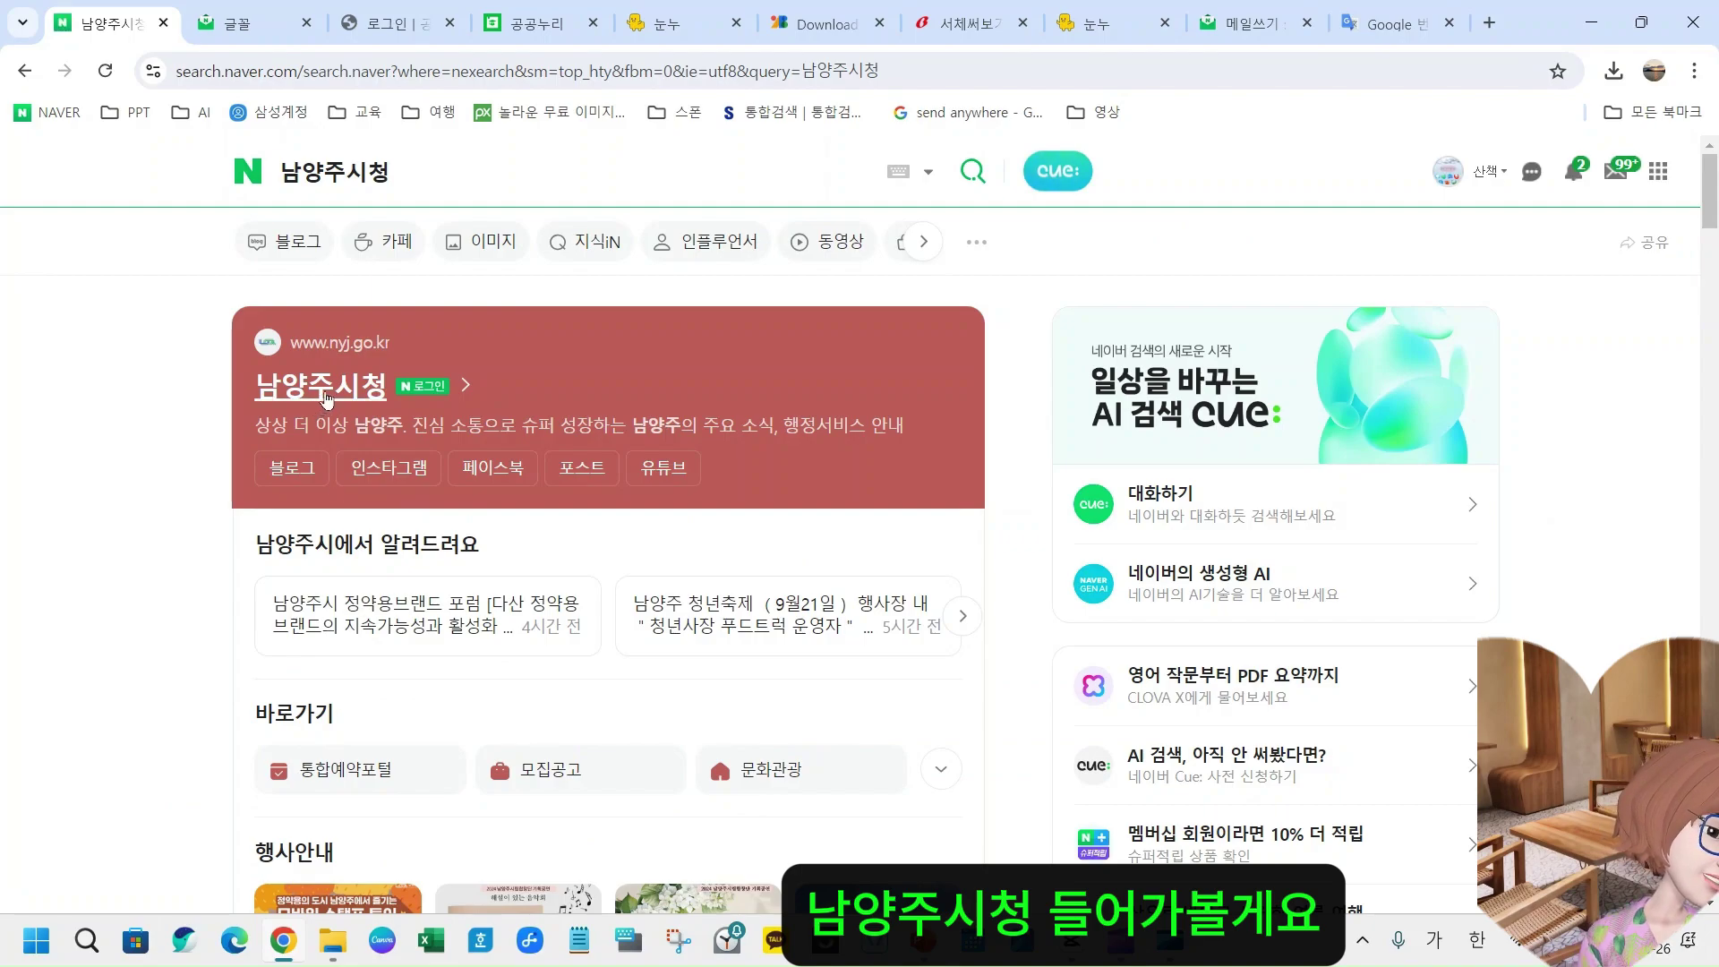
pyautogui.click(324, 388)
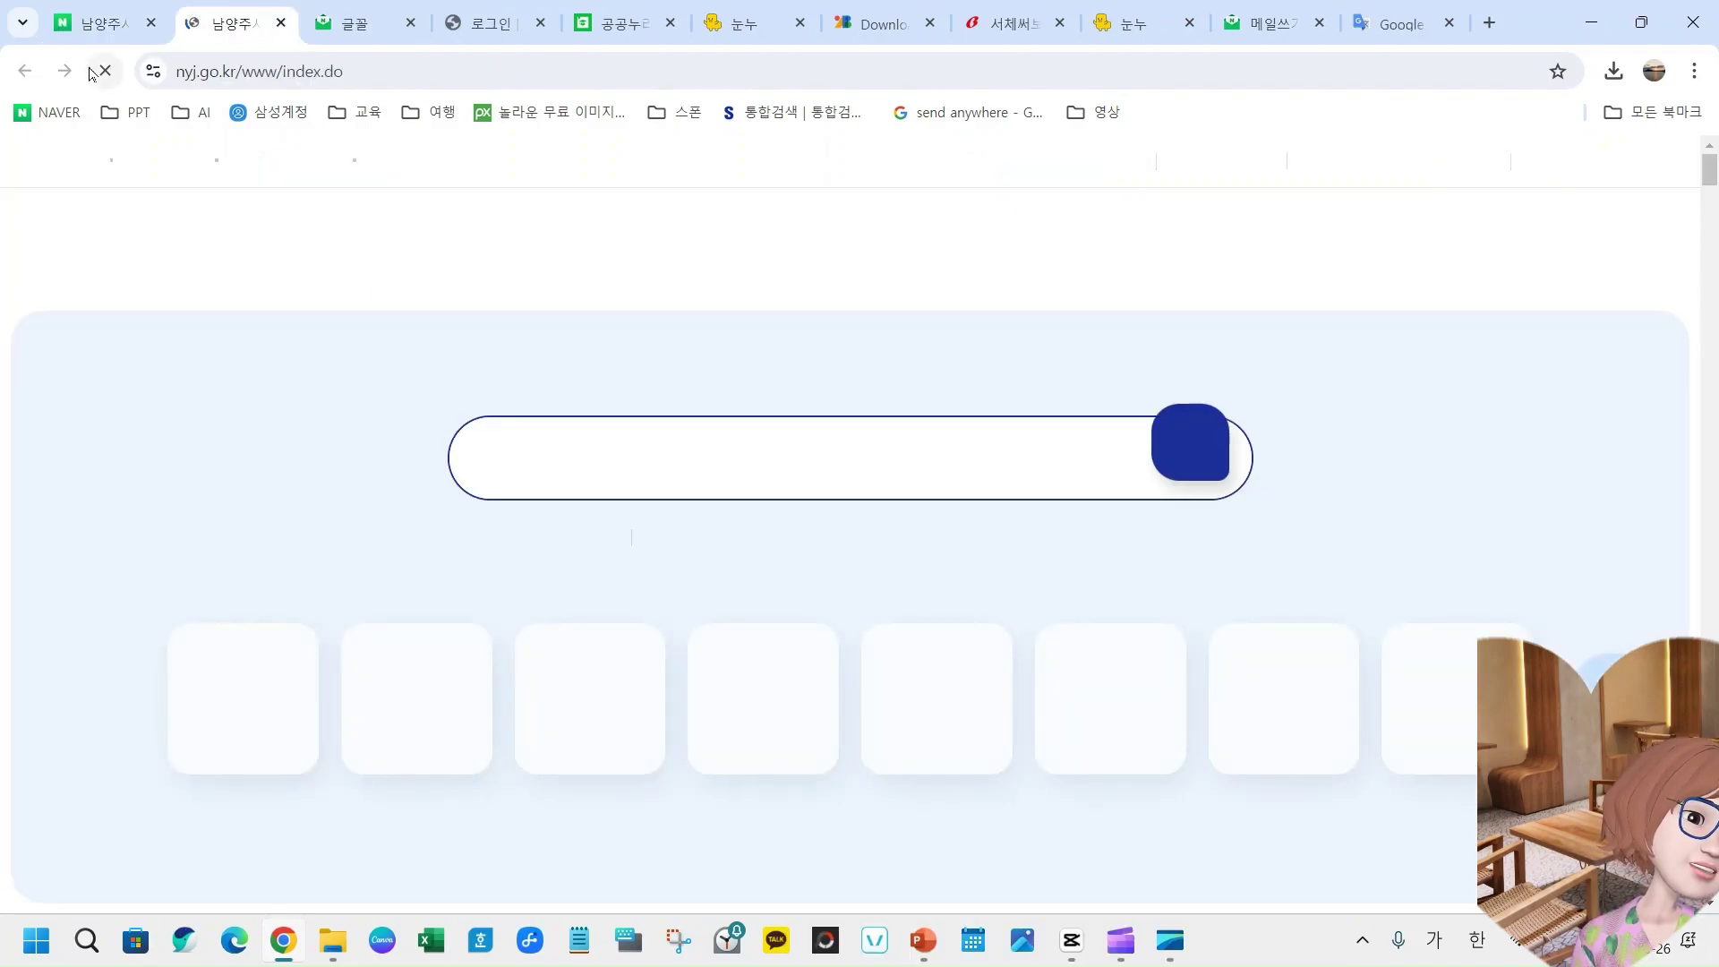
# - Search the 남양주 city hall website for 글꼴 and look through the results
pyautogui.click(710, 462)
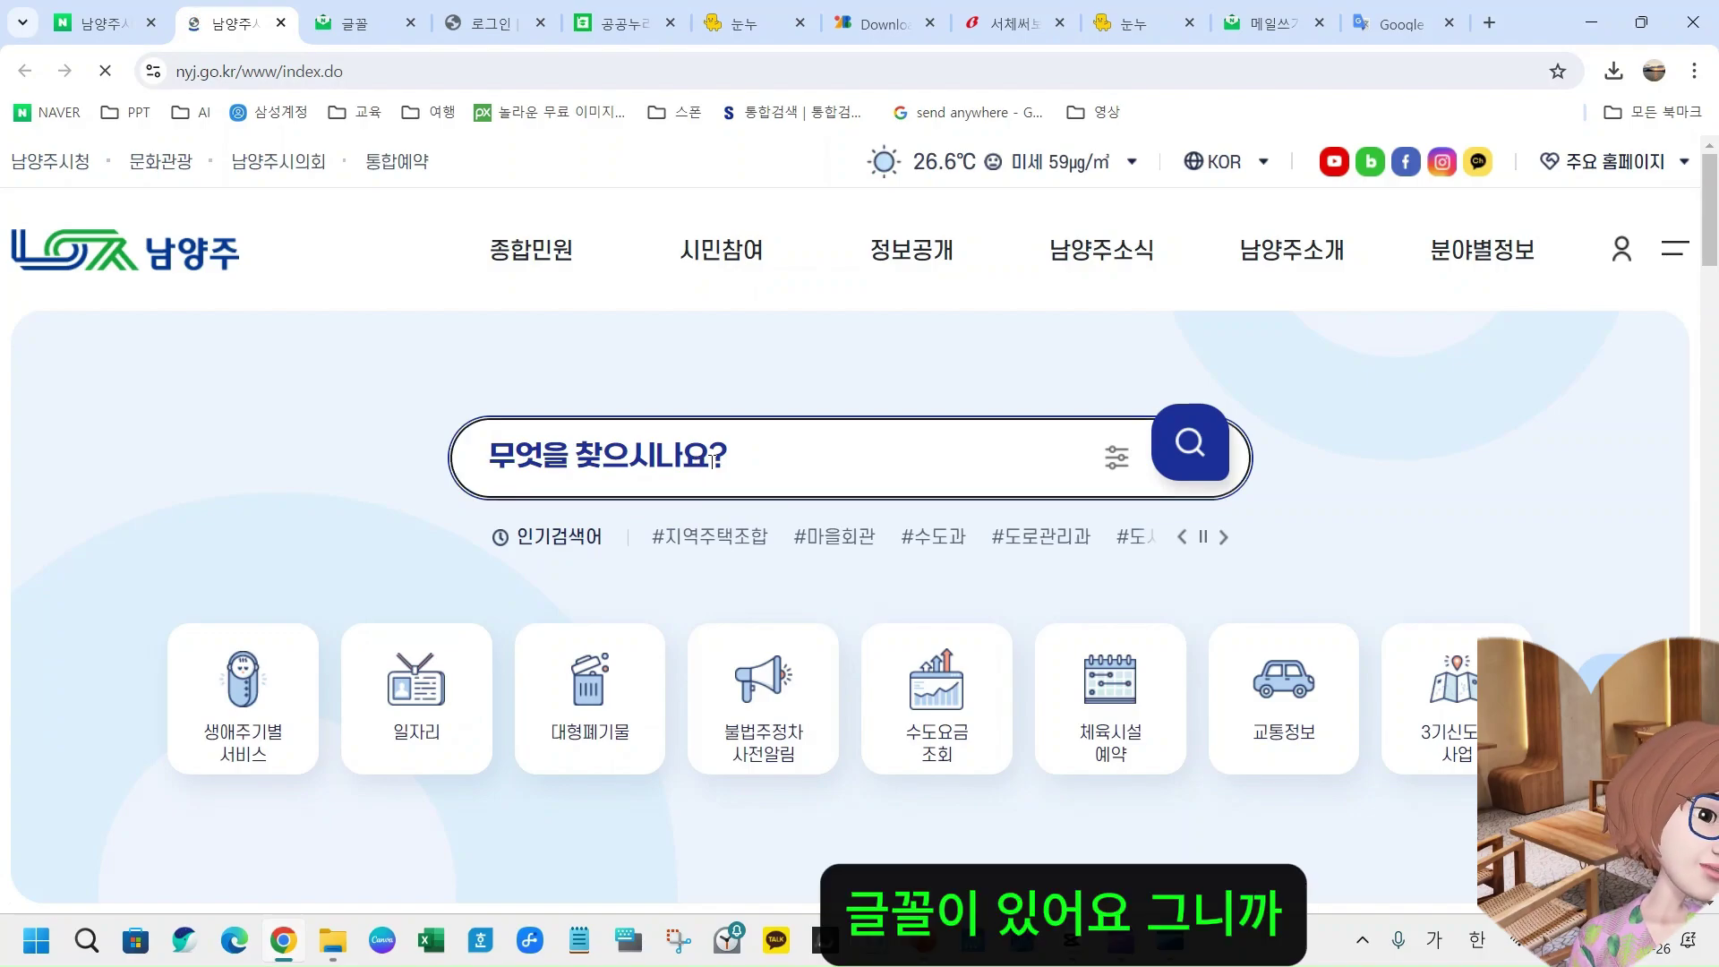
pyautogui.write('ㄱ글꼴')
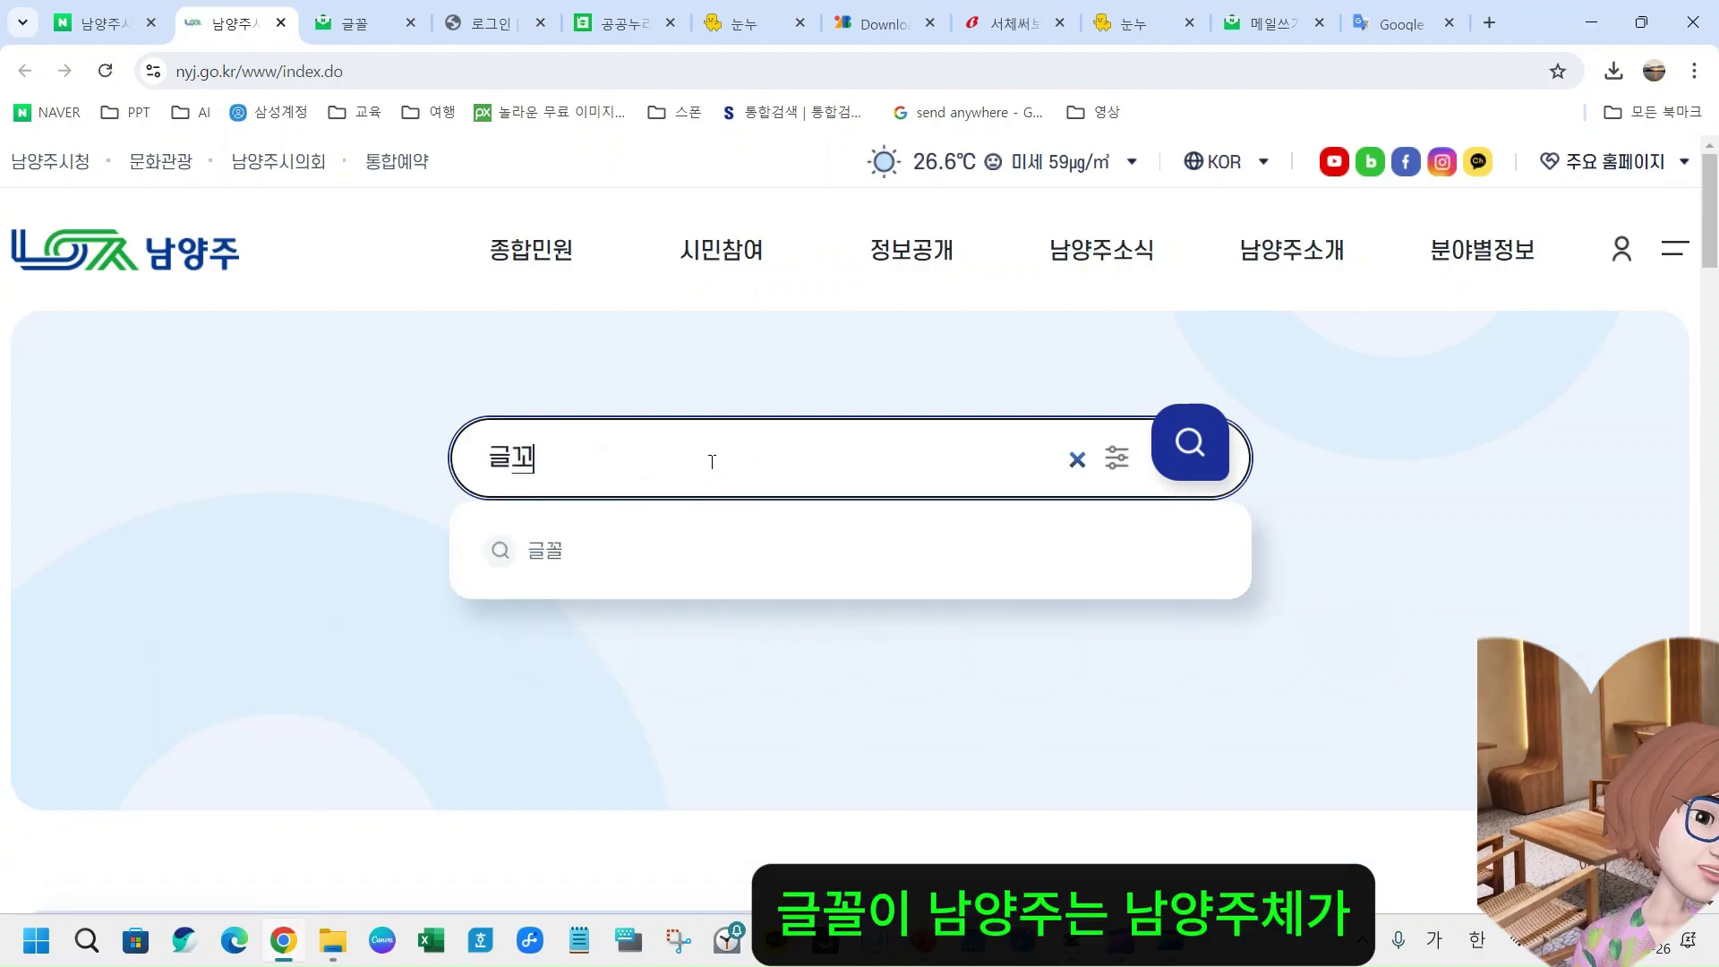
pyautogui.press('Return')
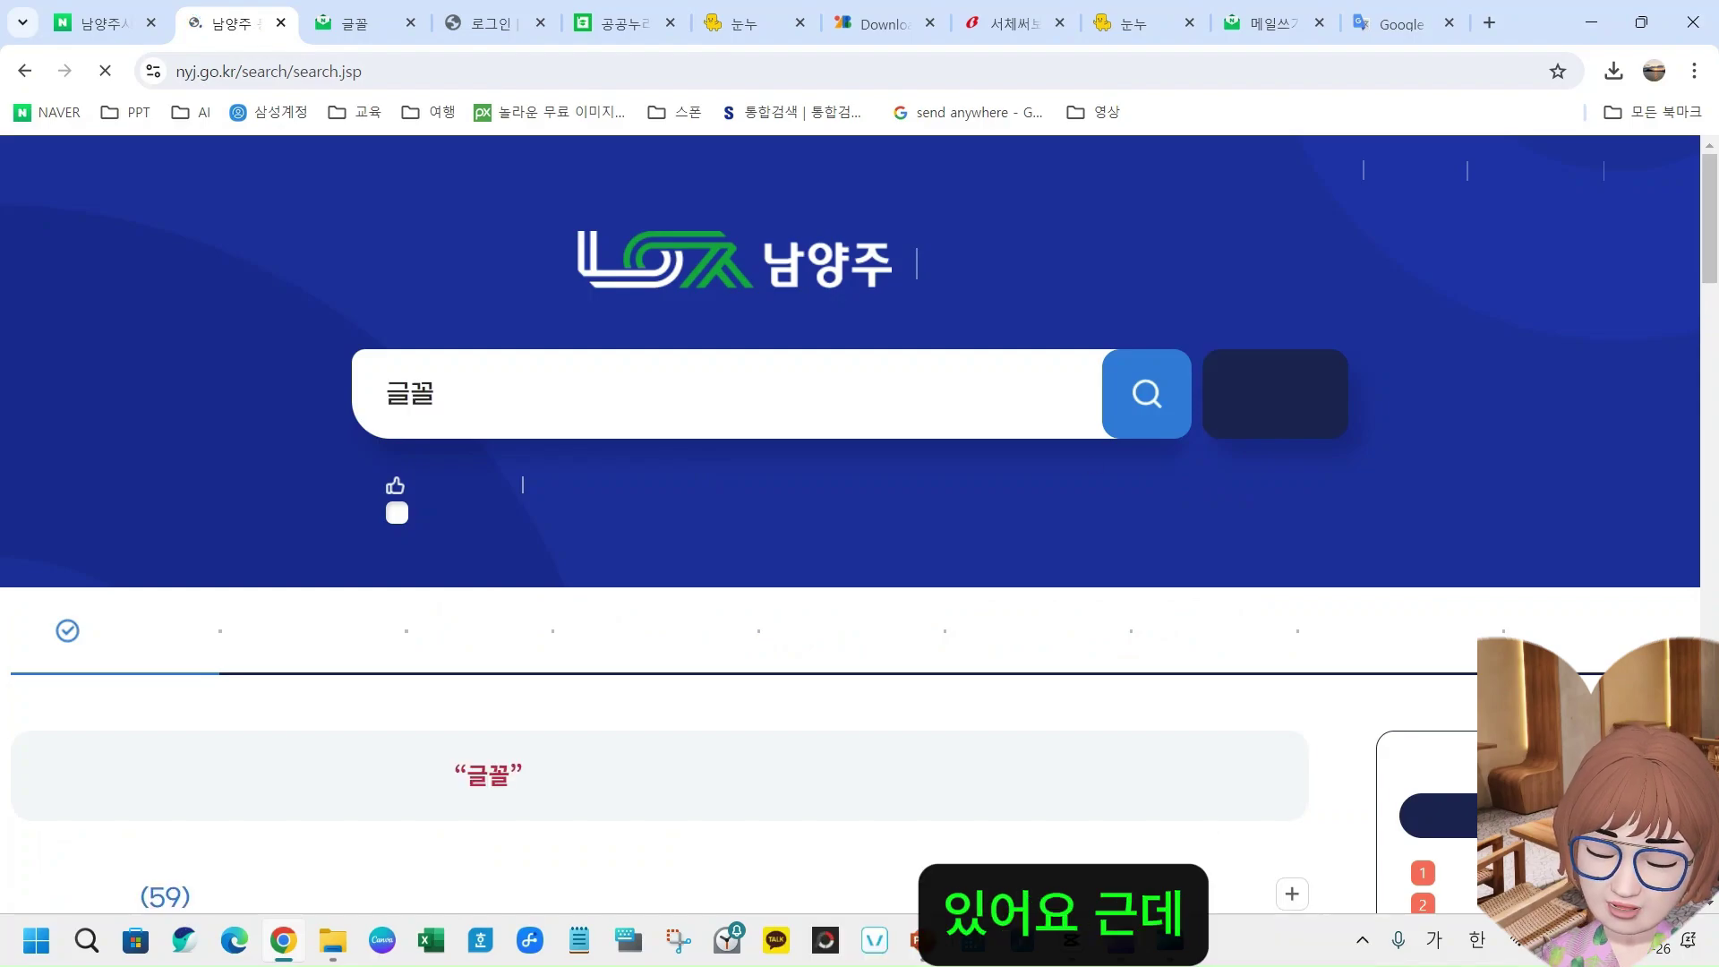
pyautogui.scroll(-5, 472, 676)
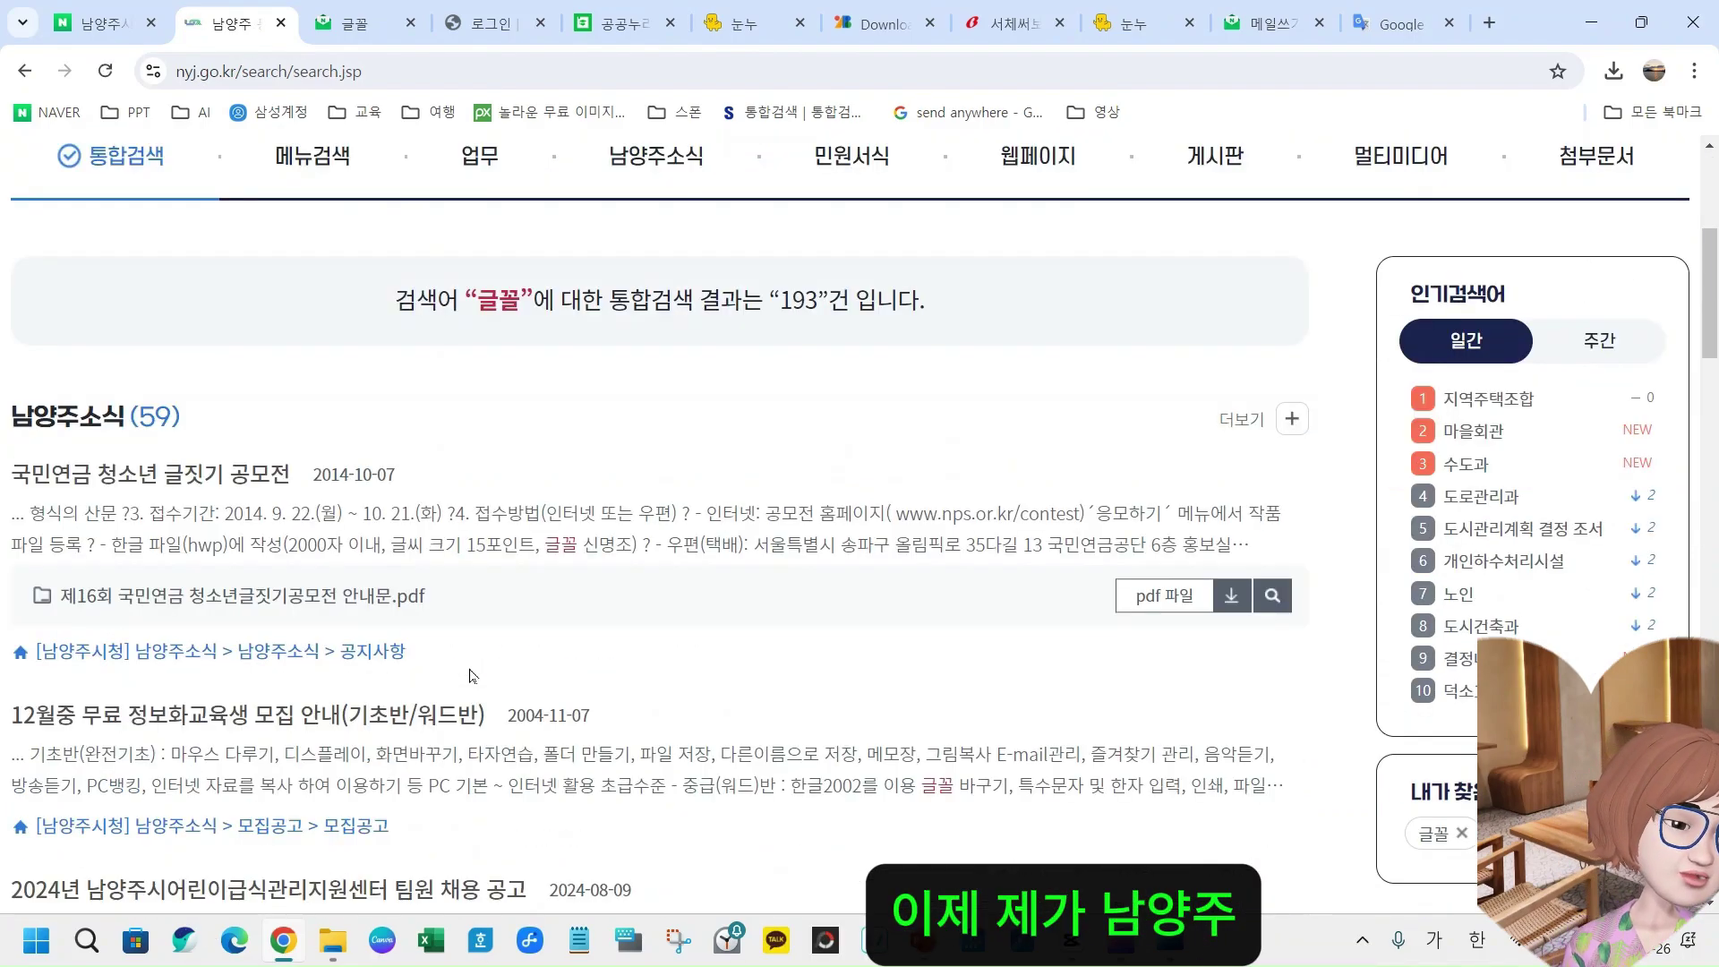
pyautogui.scroll(5, 612, 655)
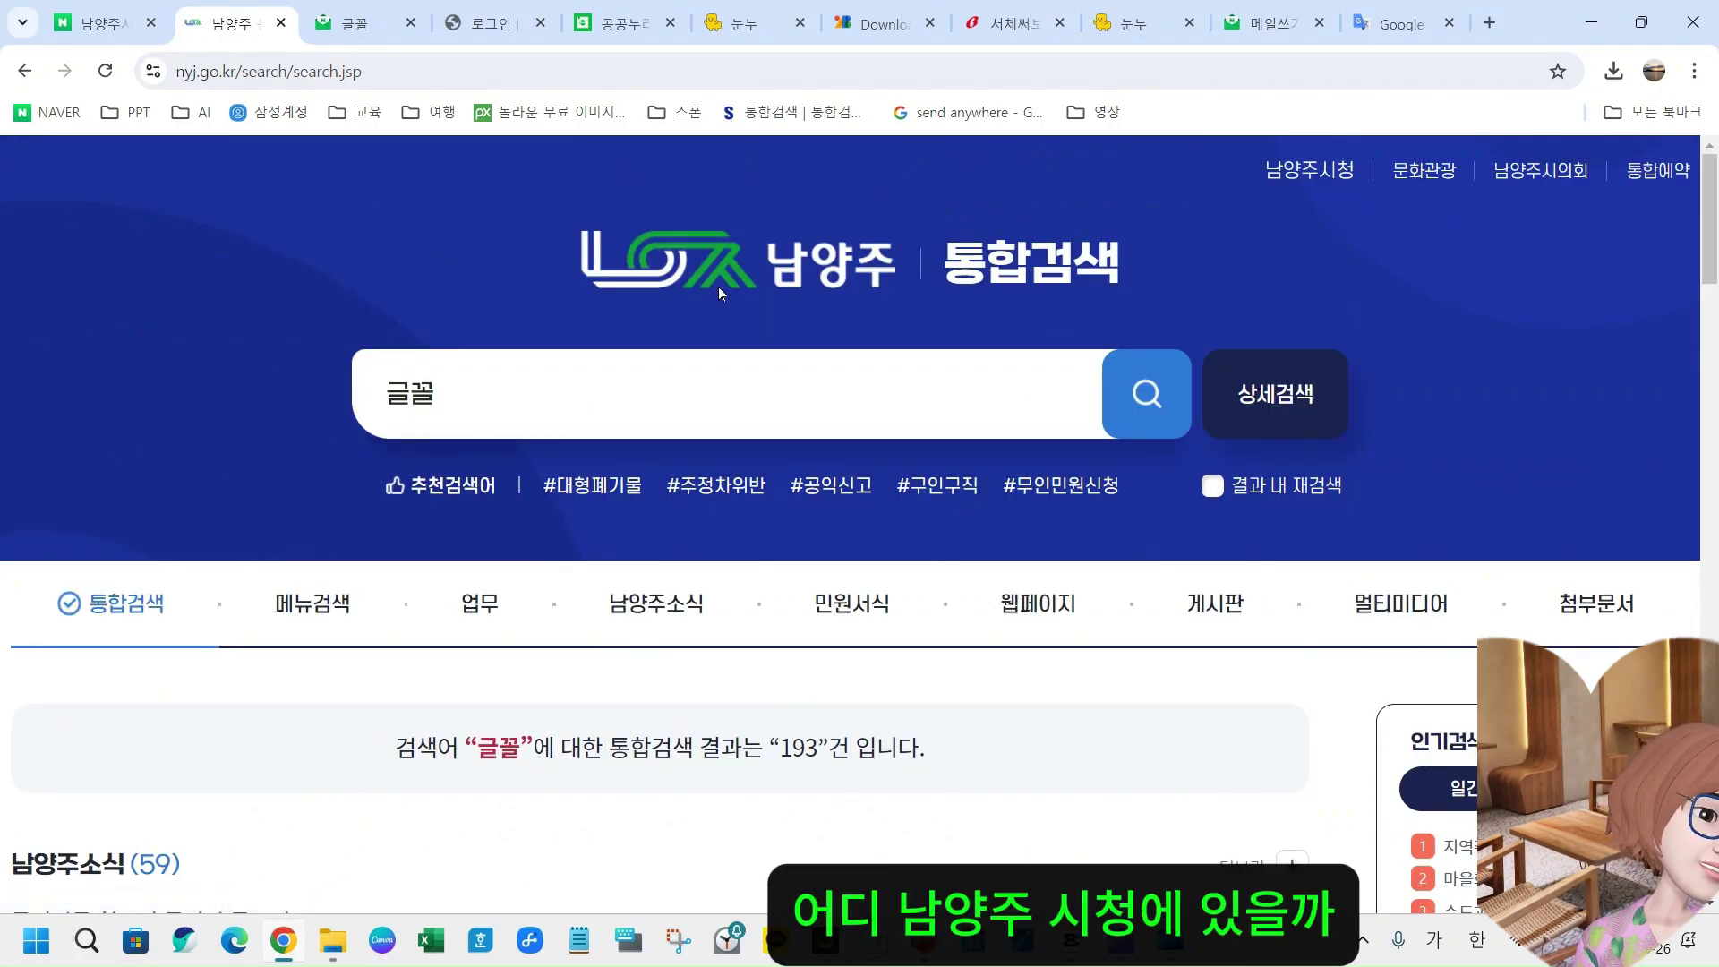
# - Return to the 남양주 site's home page and open the 남양주서체 page under 남양주소개 > 상징물
pyautogui.click(824, 264)
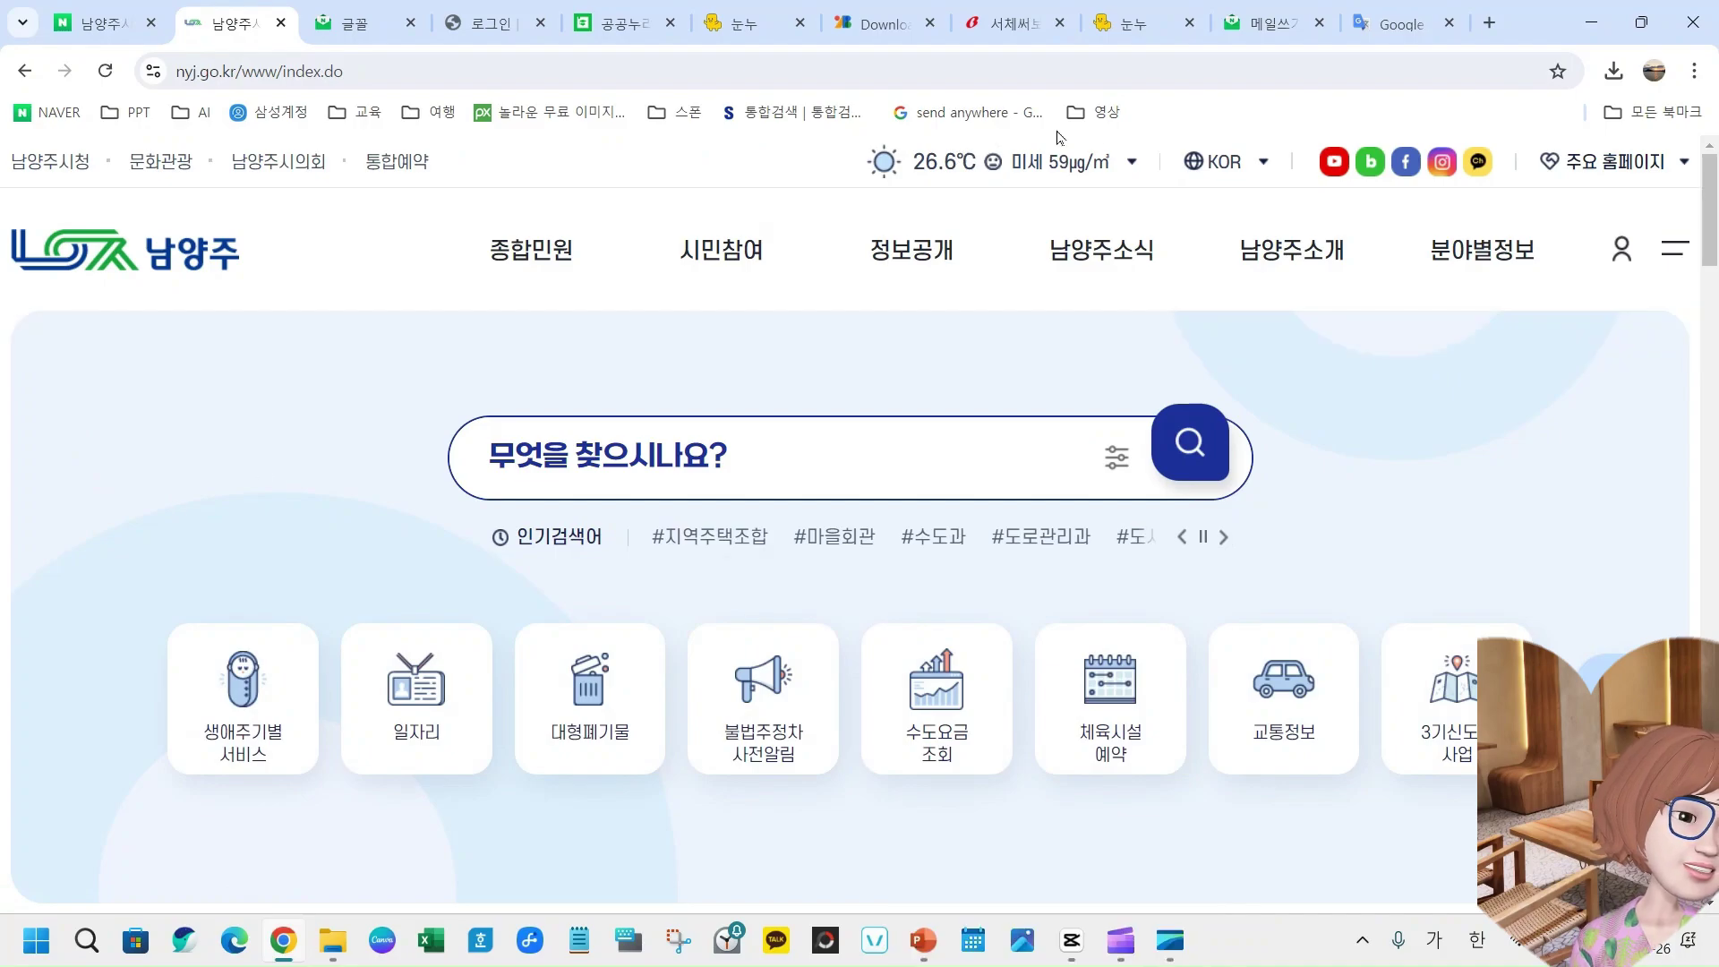
pyautogui.moveTo(1118, 257)
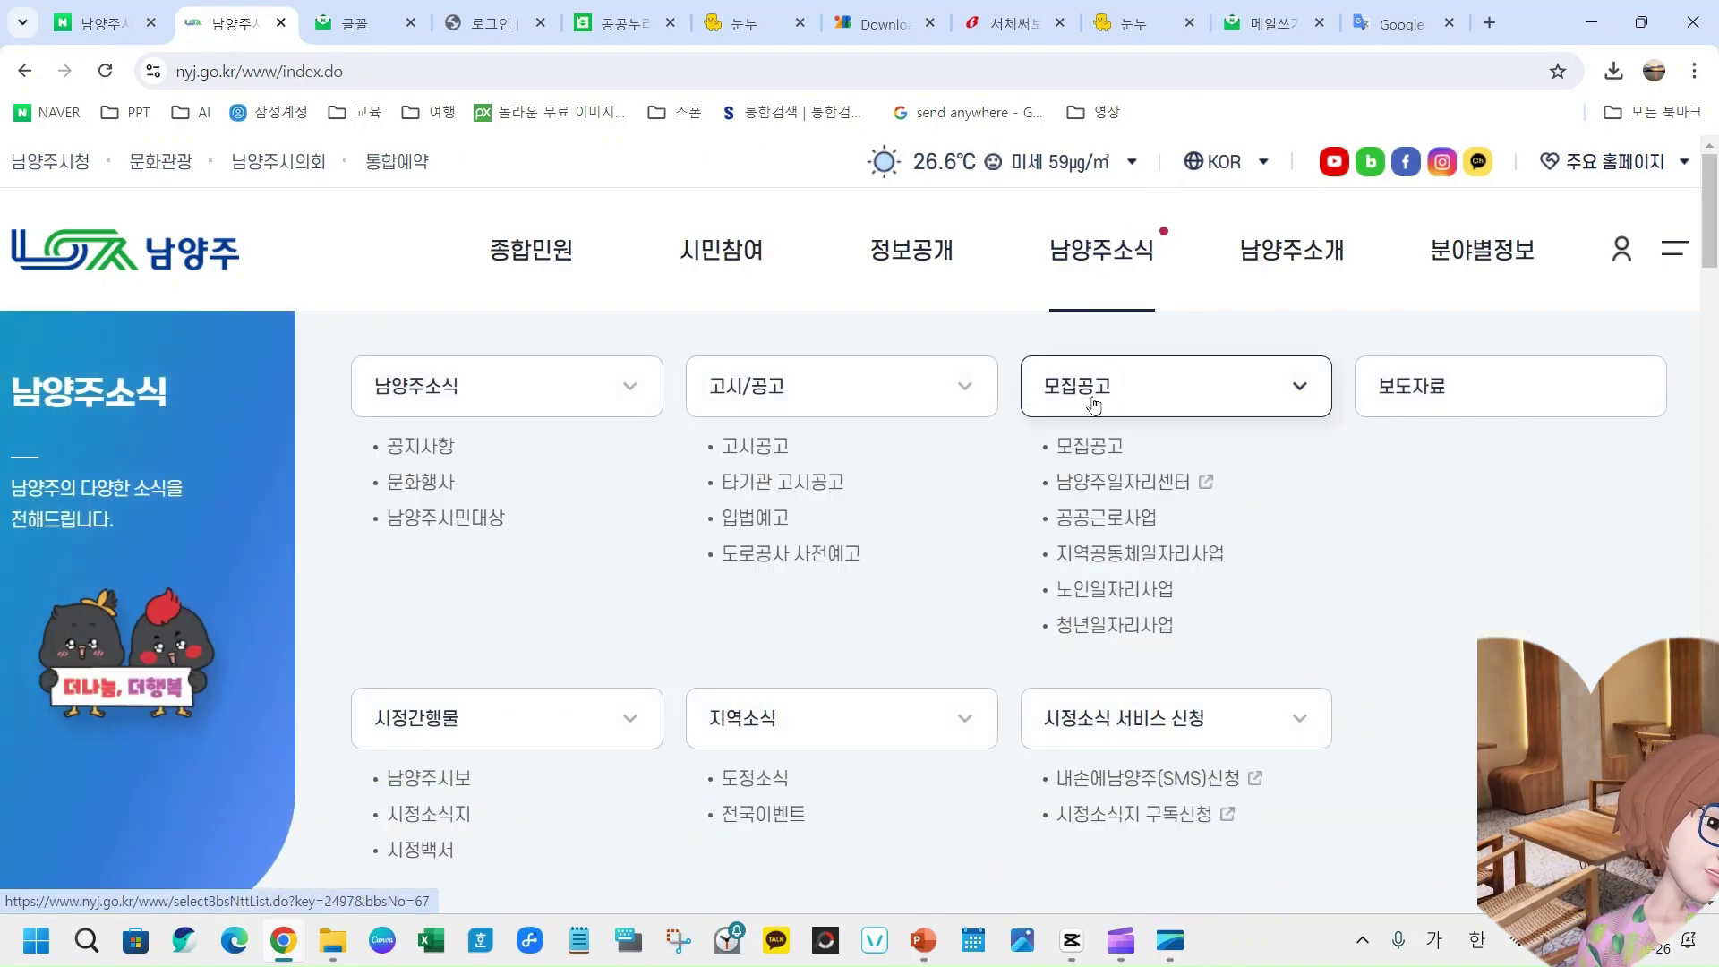
pyautogui.moveTo(1273, 253)
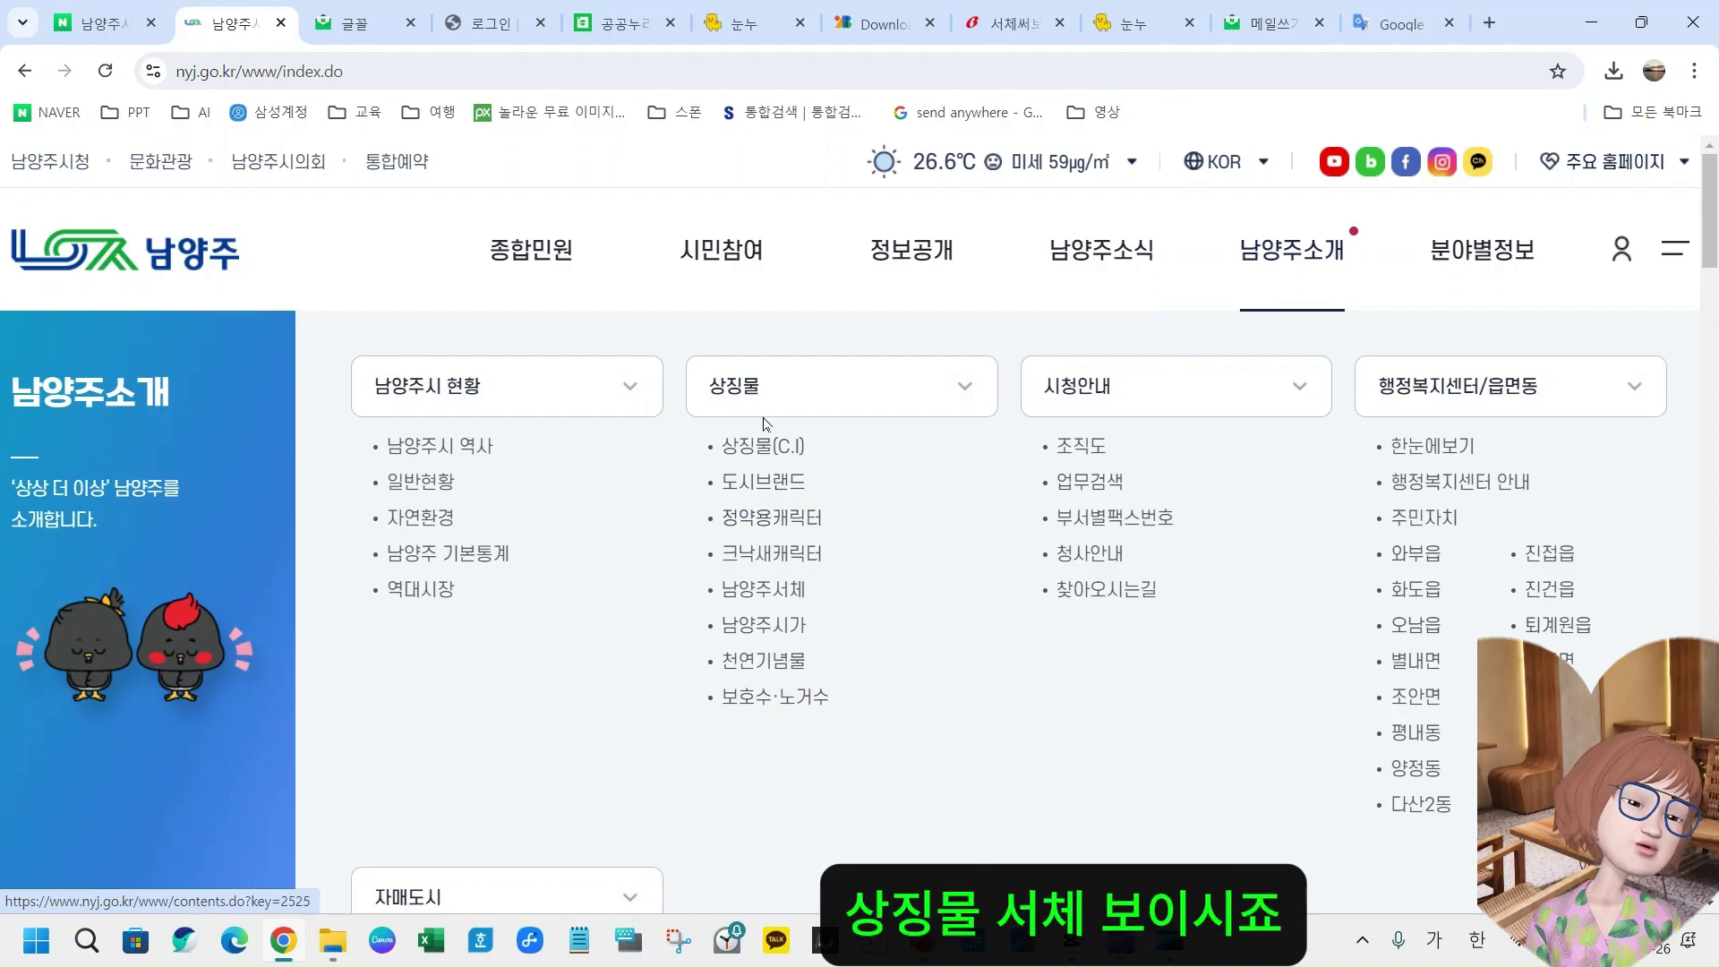
pyautogui.click(757, 595)
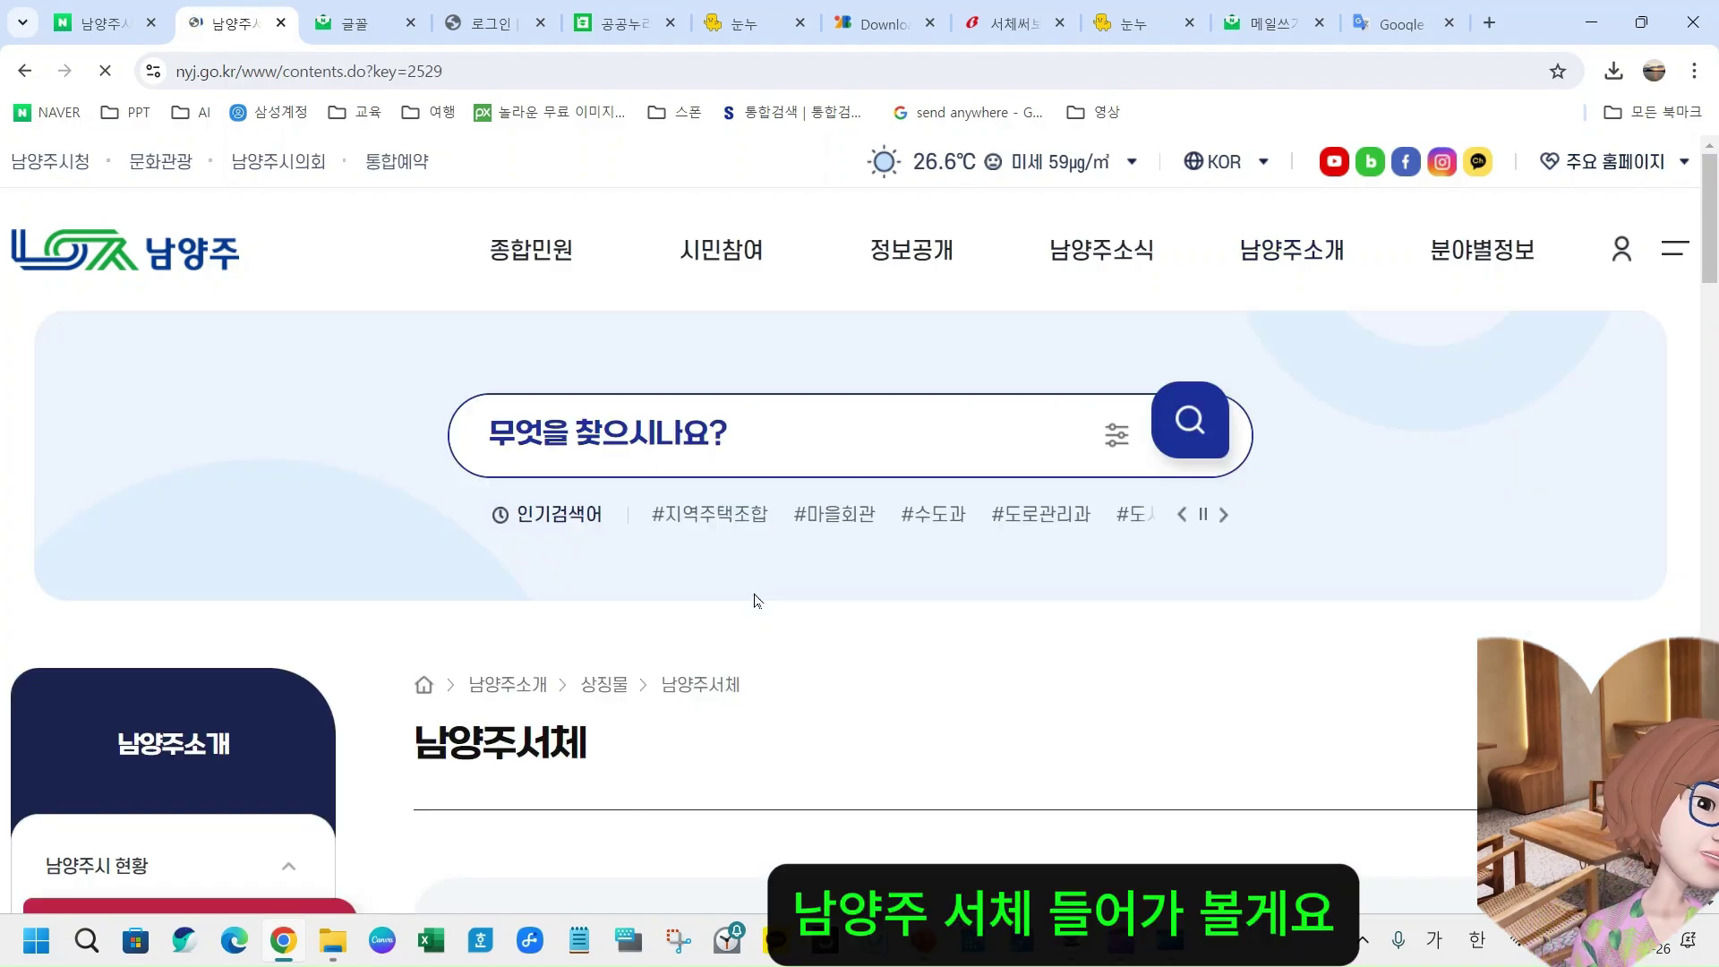
# - Download the manual from the 남양주서체 page and open nyjpont_manual_2.pdf
pyautogui.scroll(-6, 511, 671)
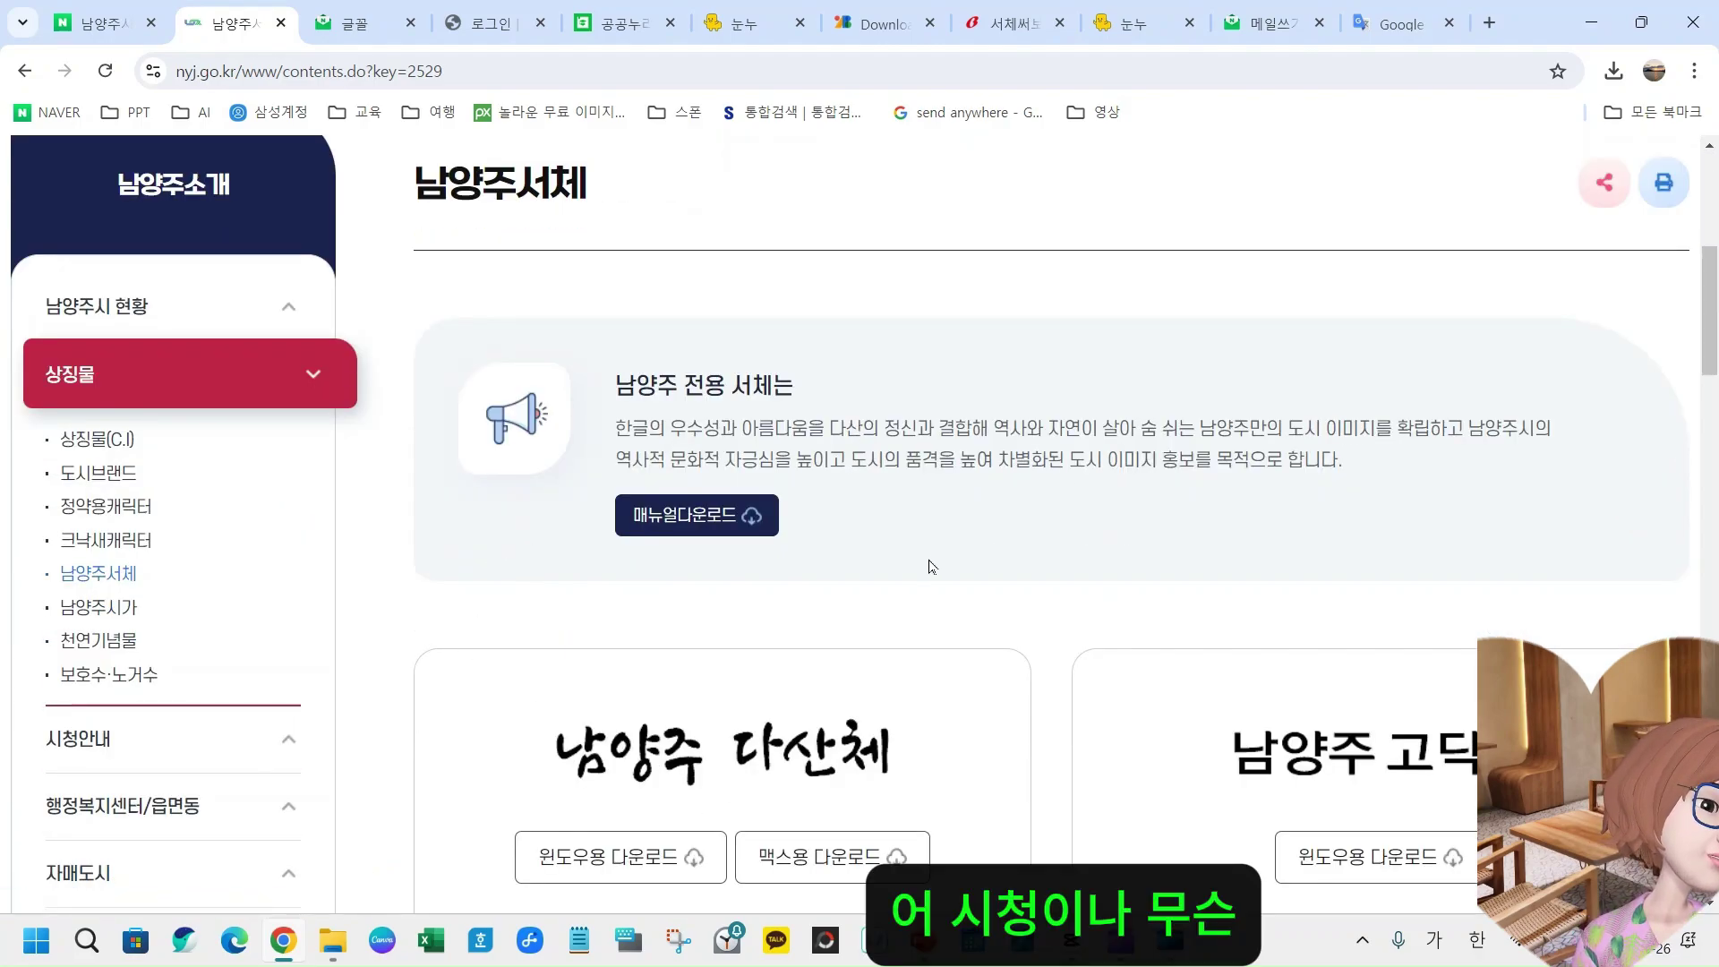
pyautogui.scroll(-4, 1073, 746)
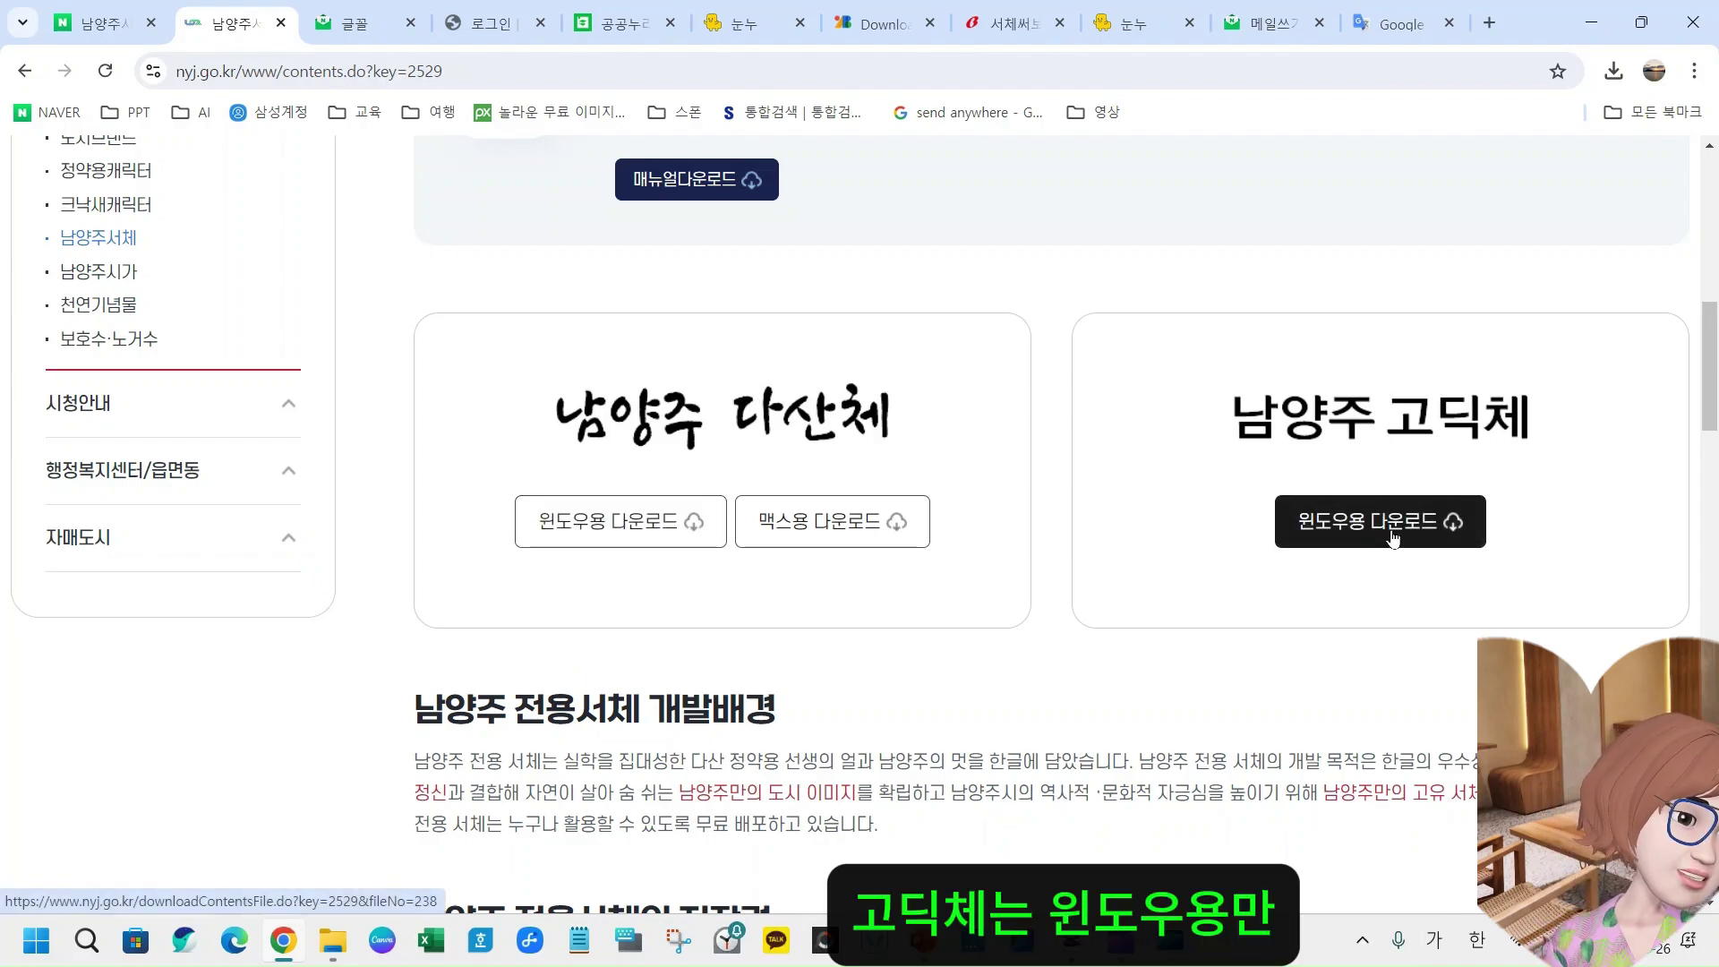
pyautogui.scroll(3, 675, 275)
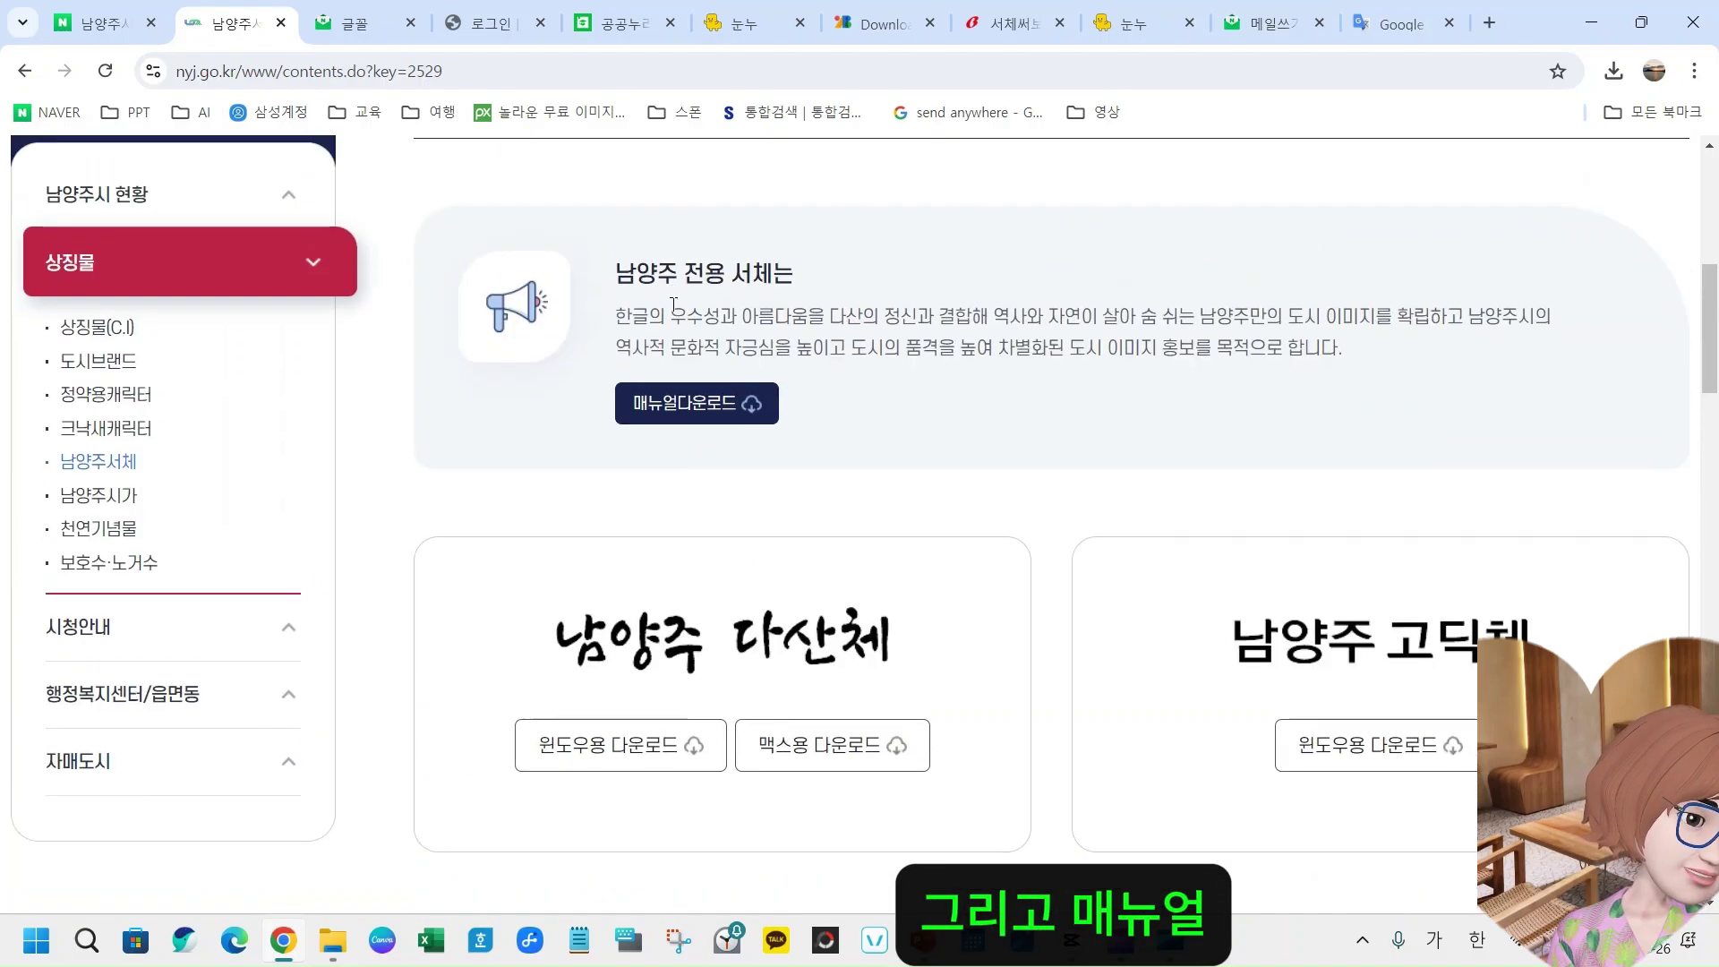
pyautogui.click(710, 418)
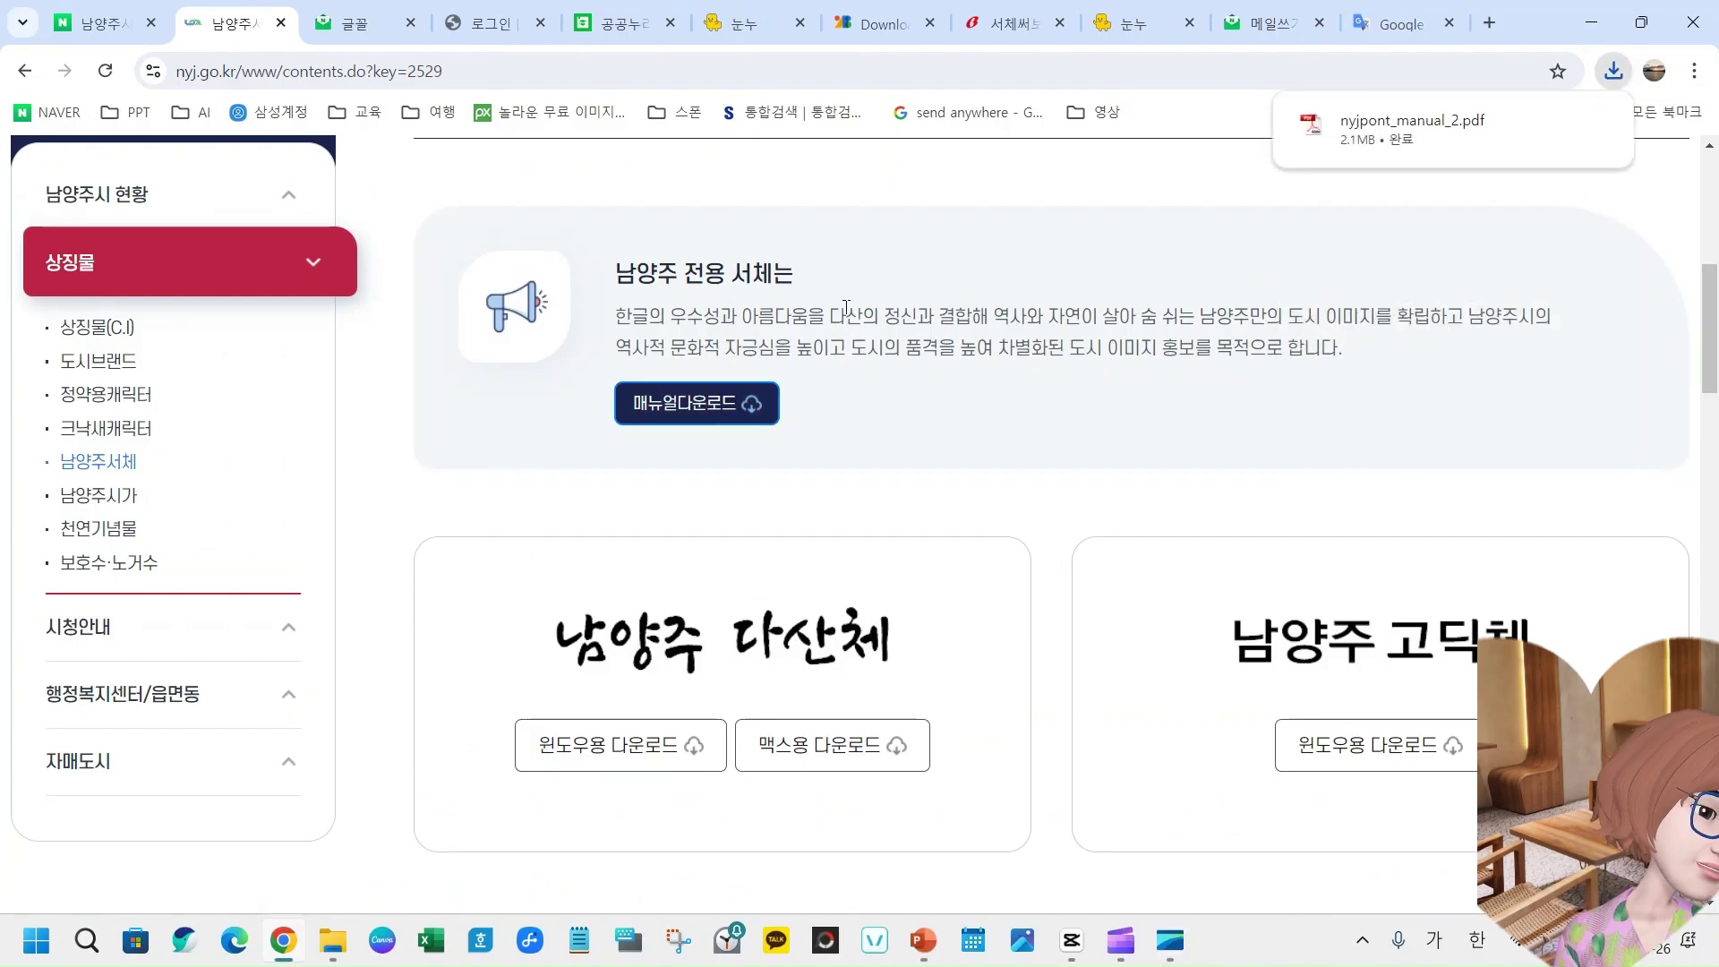
pyautogui.click(1401, 143)
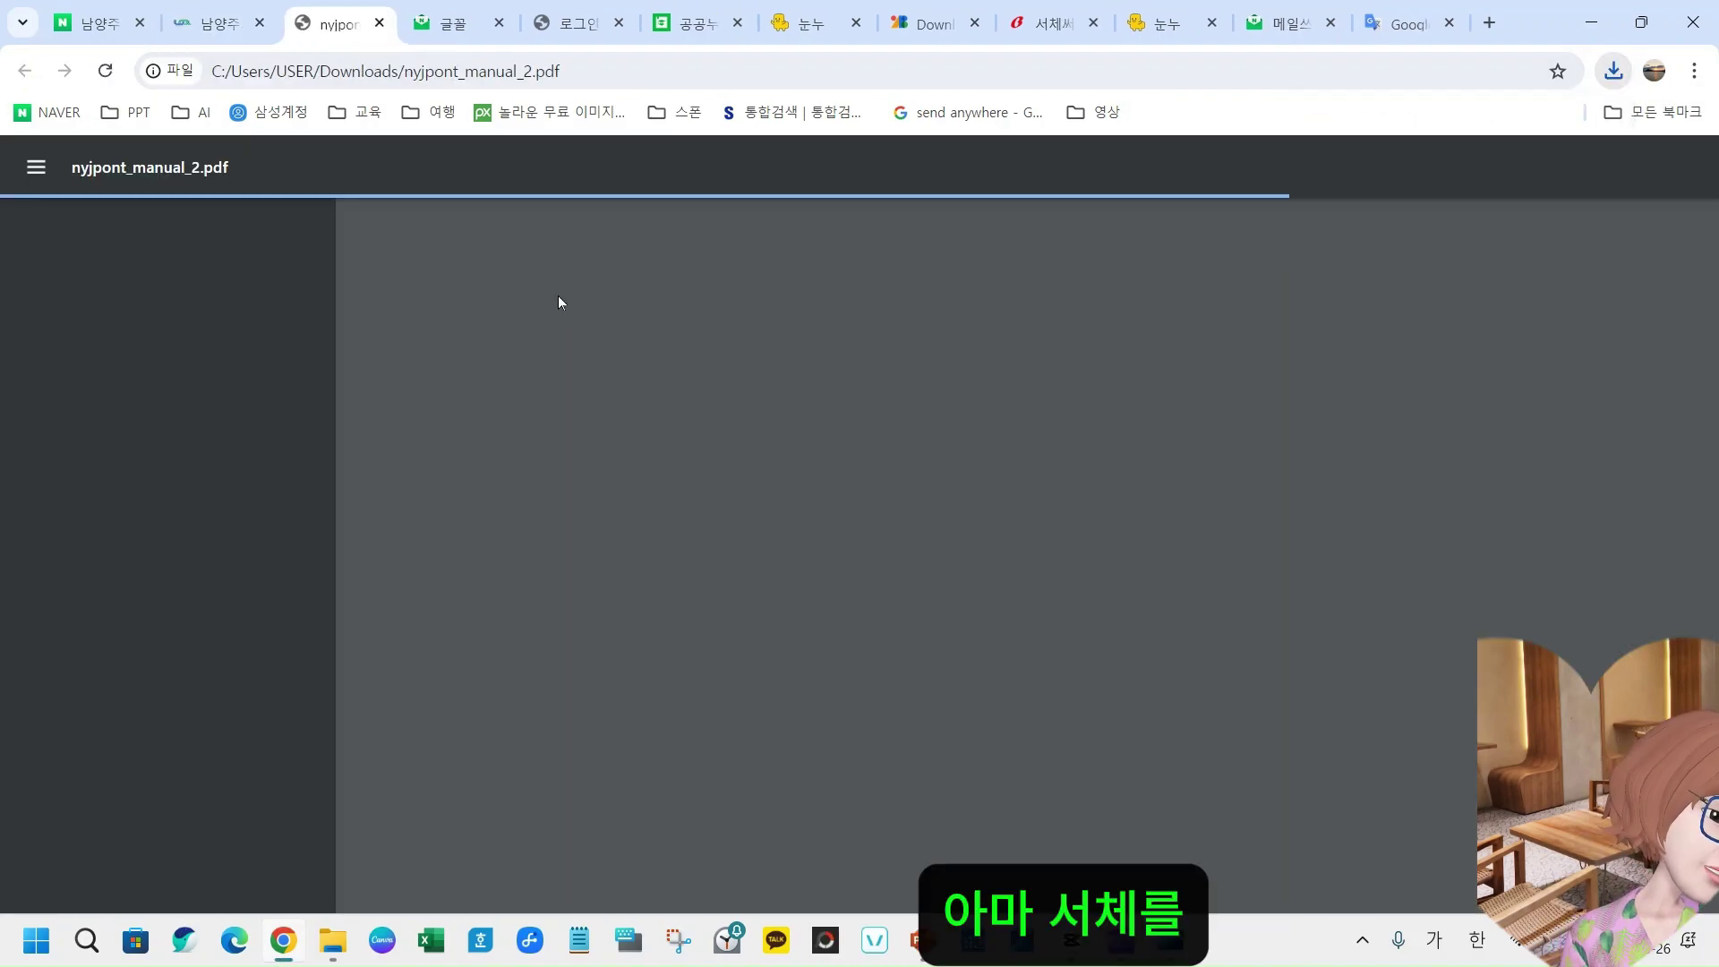
# - Look through pages 2 to 5 of the manual covering the typefaces' development purpose, concept, composition and the 다산체 and 고딕체 designs
pyautogui.click(125, 506)
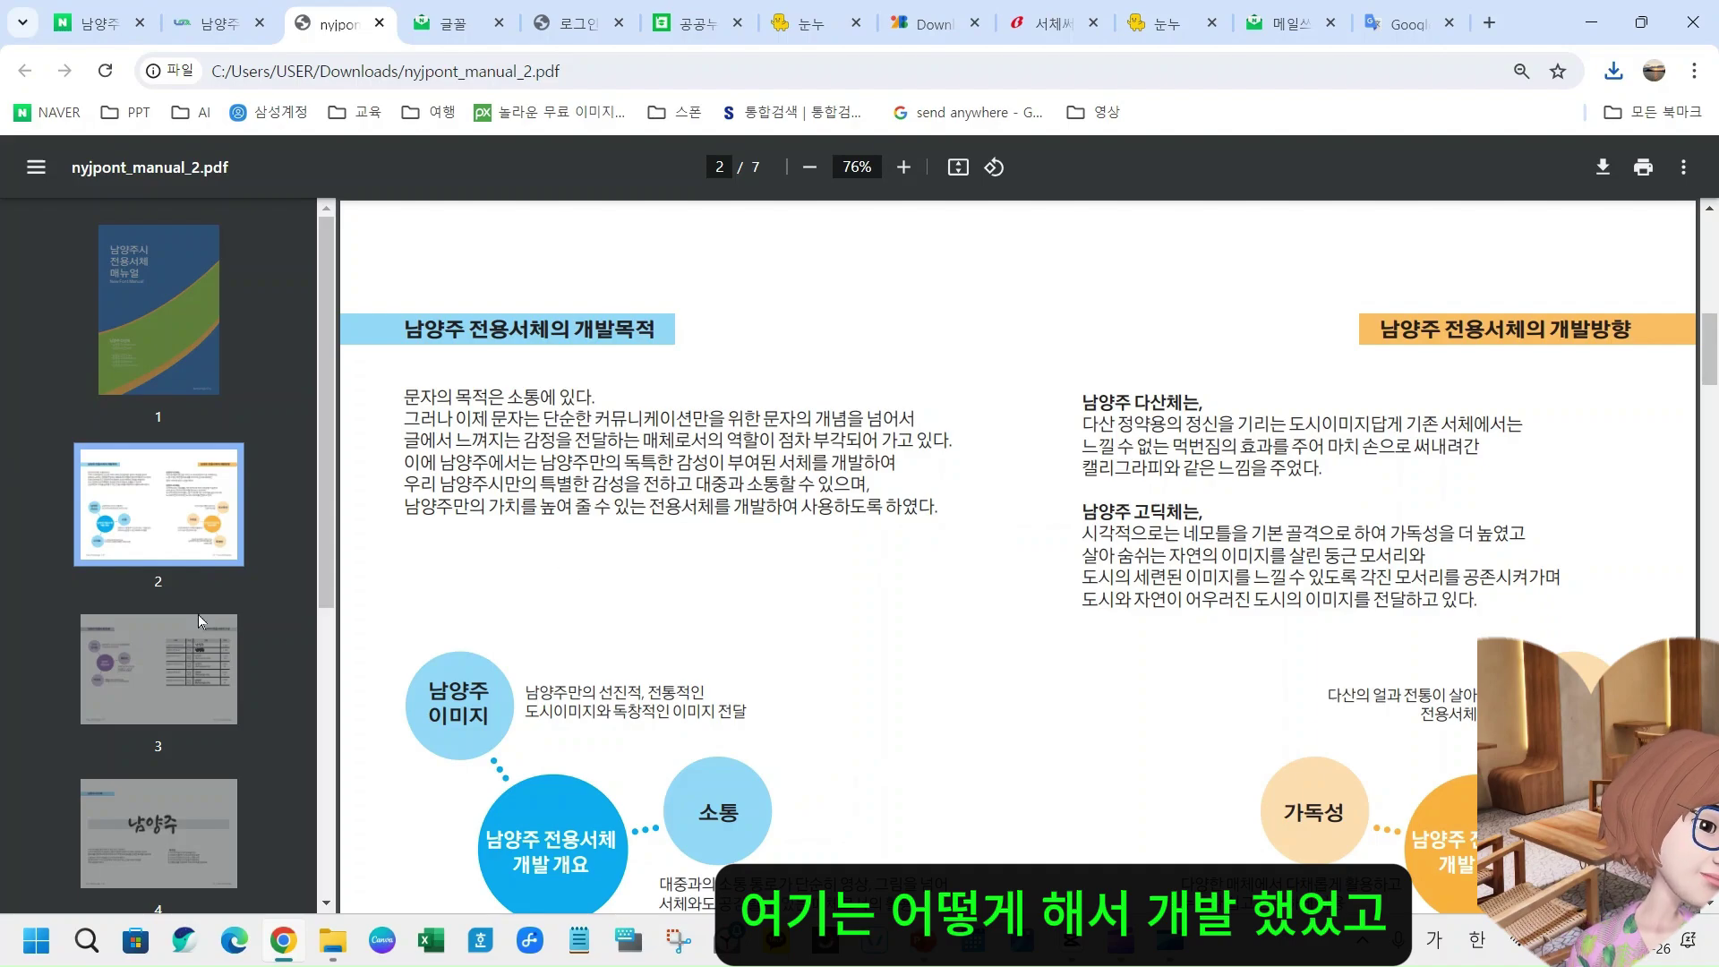
pyautogui.click(142, 667)
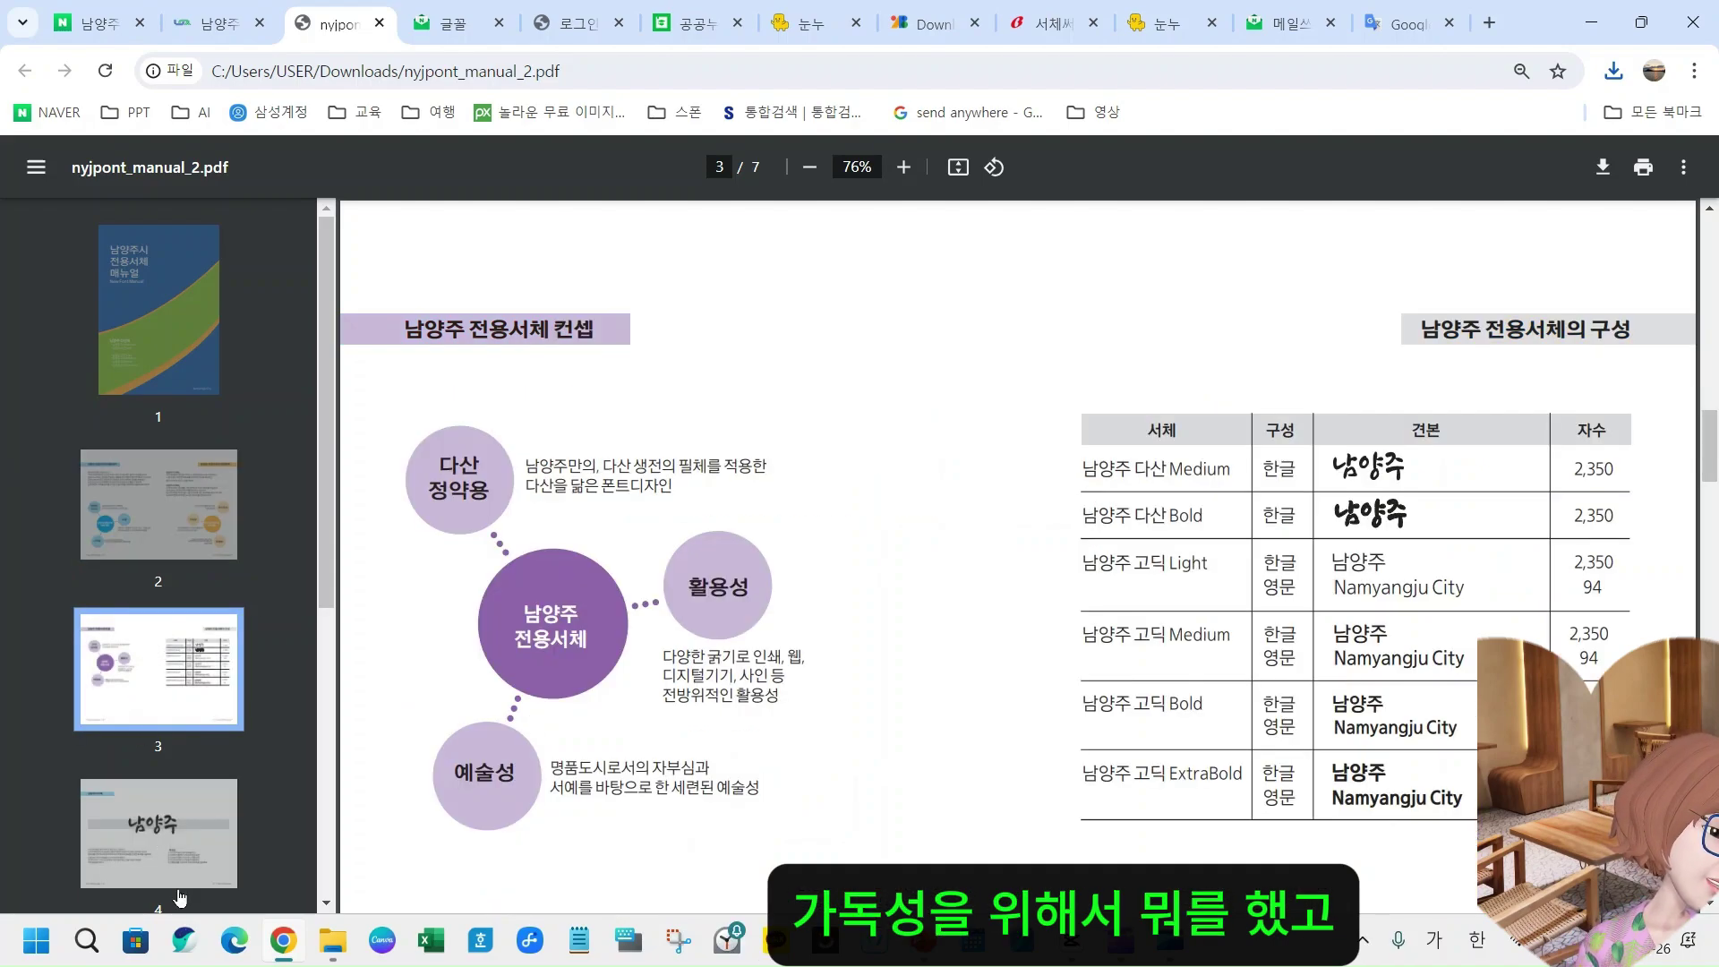
pyautogui.click(161, 819)
pyautogui.click(179, 638)
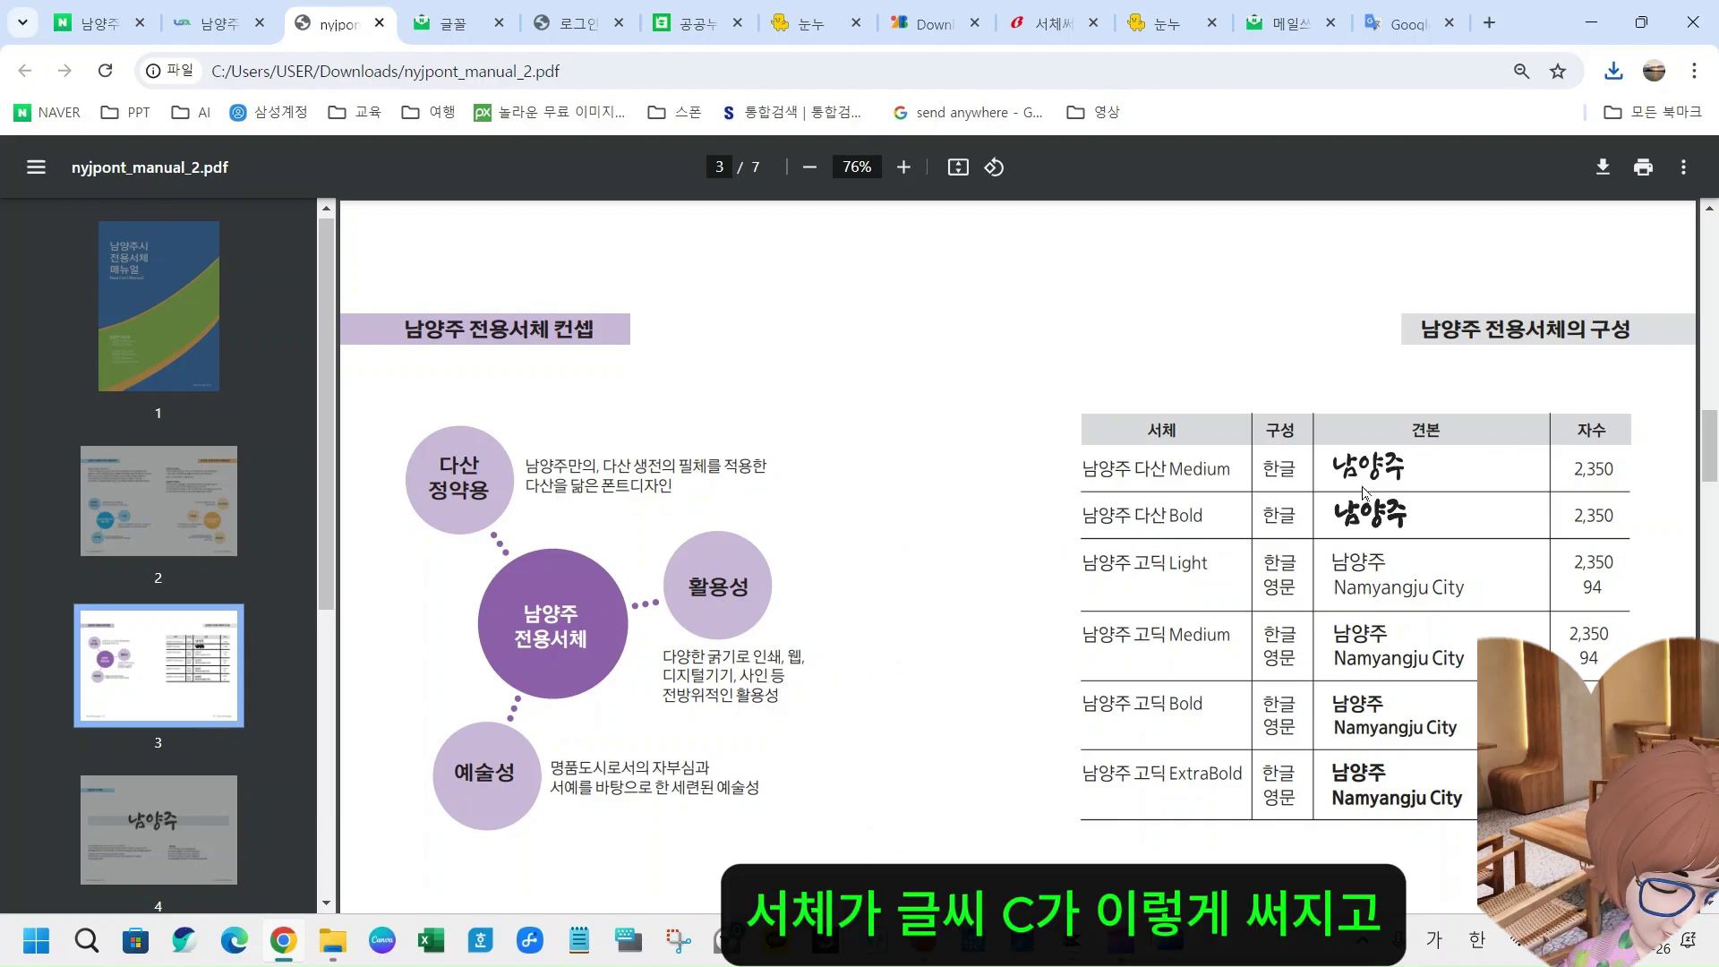
pyautogui.scroll(-4, 158, 537)
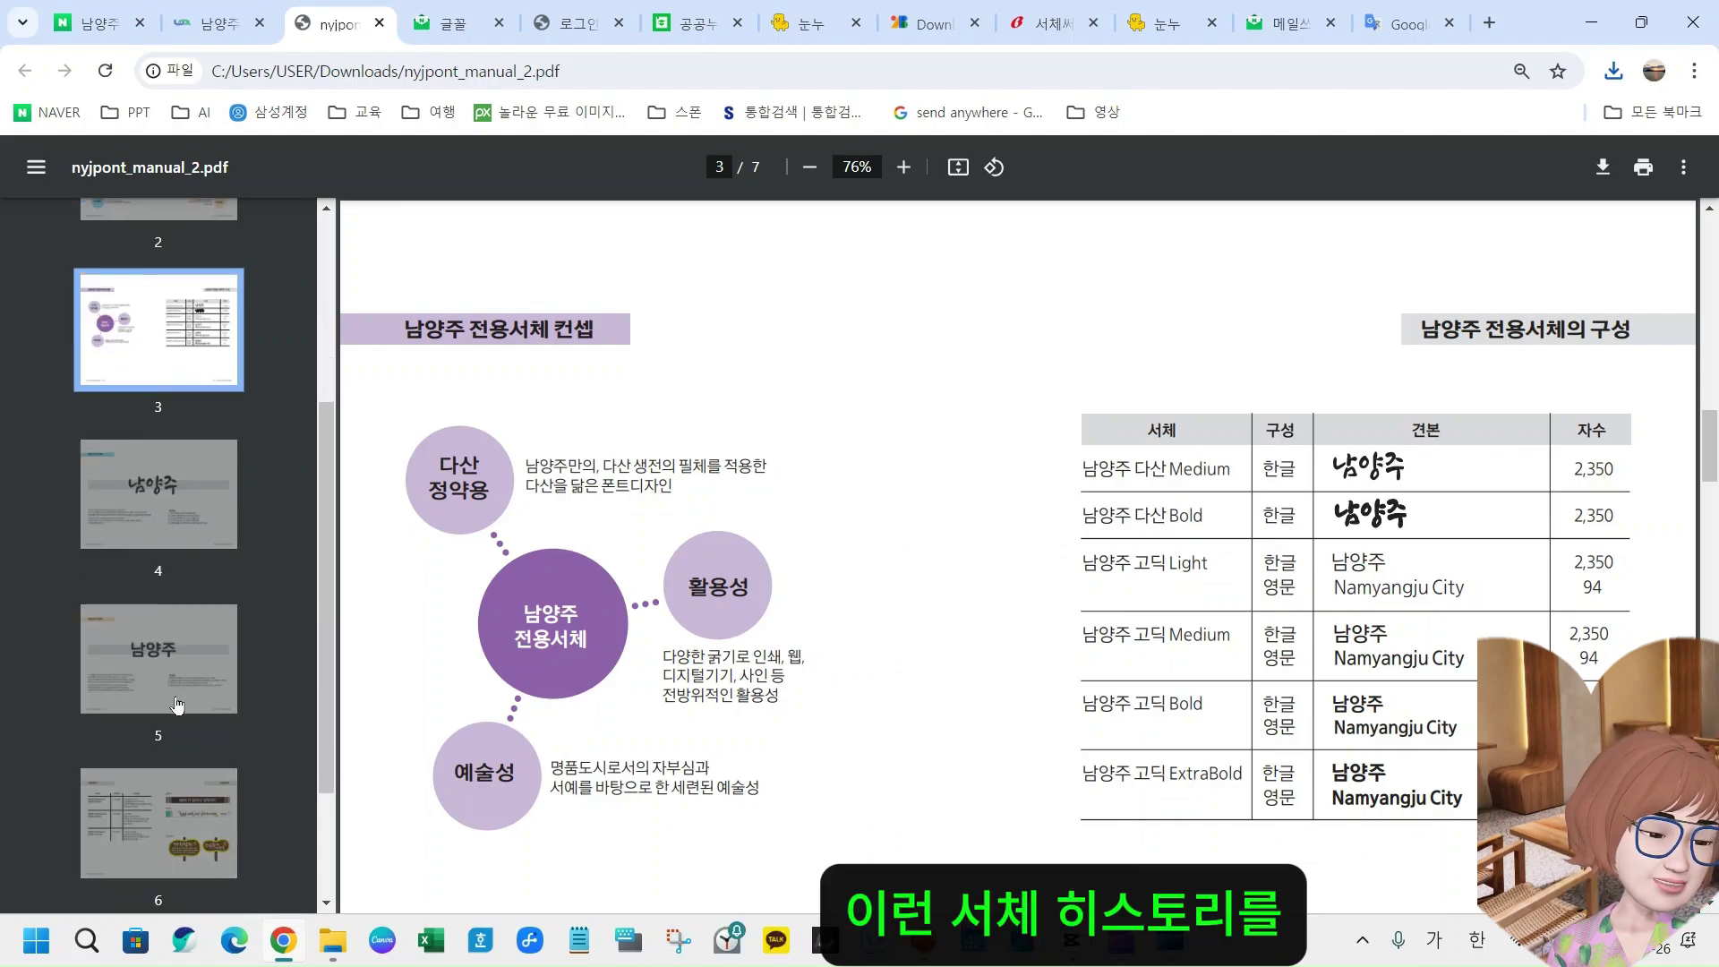
pyautogui.click(159, 497)
pyautogui.click(154, 646)
pyautogui.scroll(-2, 154, 646)
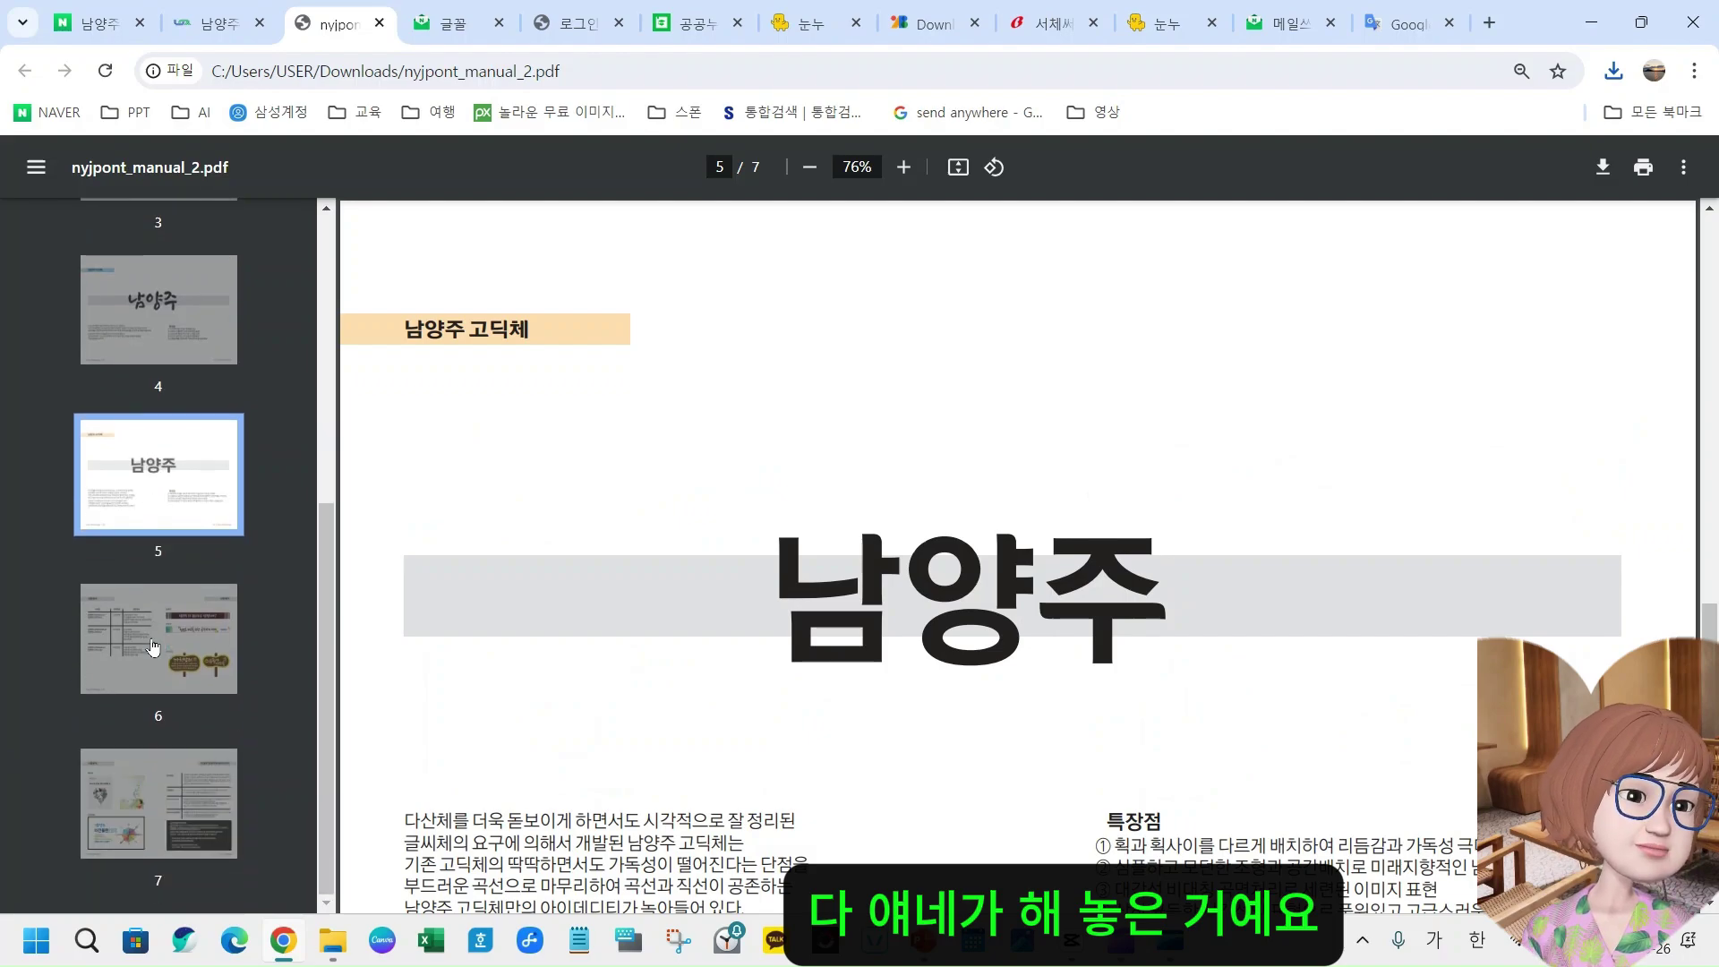
# - Examine the manual's last two pages with the recommended uses, application examples, installation guide and copyright terms
pyautogui.click(148, 663)
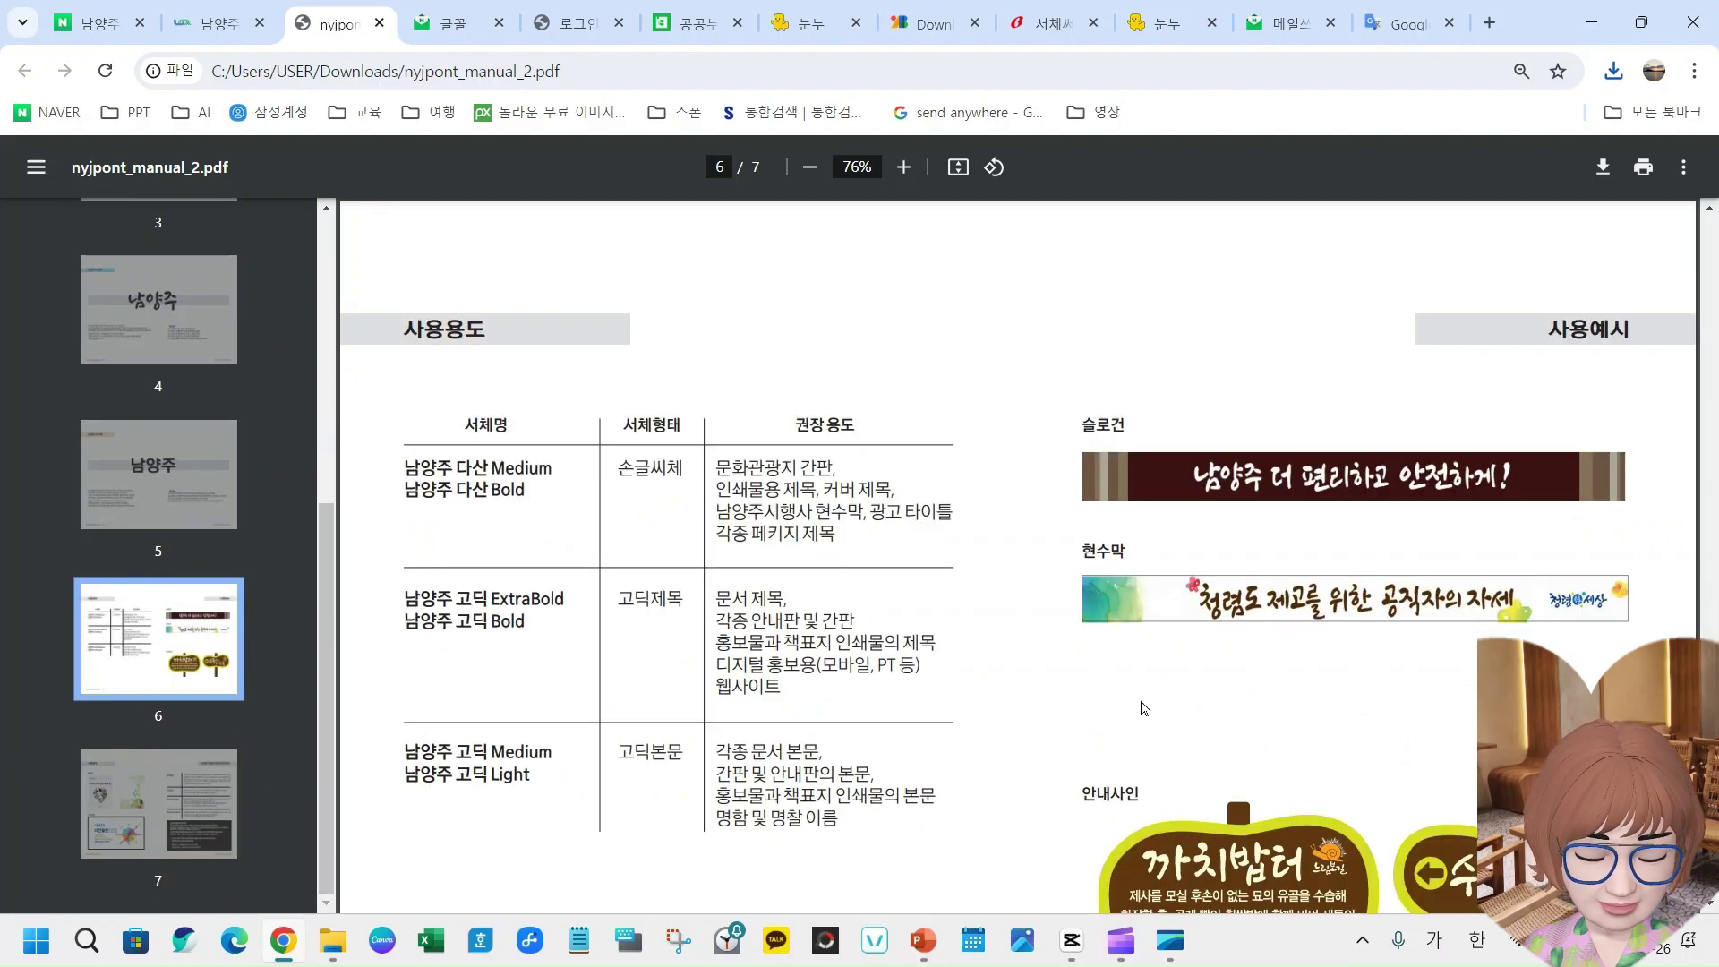
pyautogui.scroll(-3, 1143, 707)
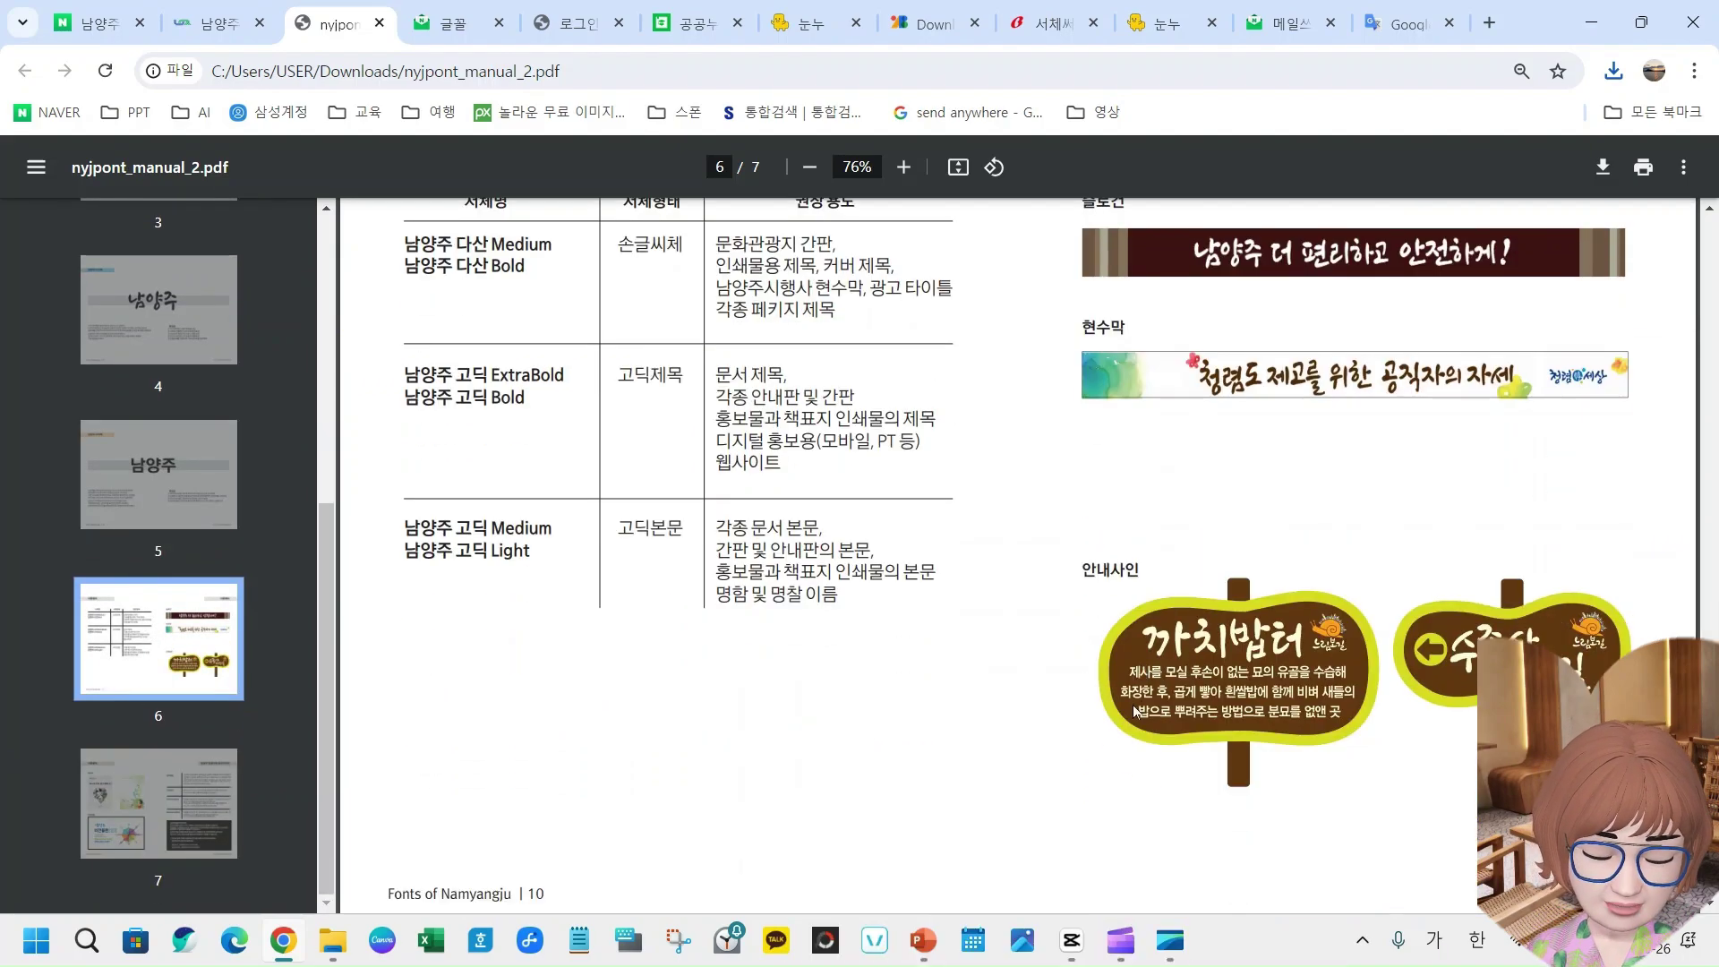
pyautogui.click(149, 678)
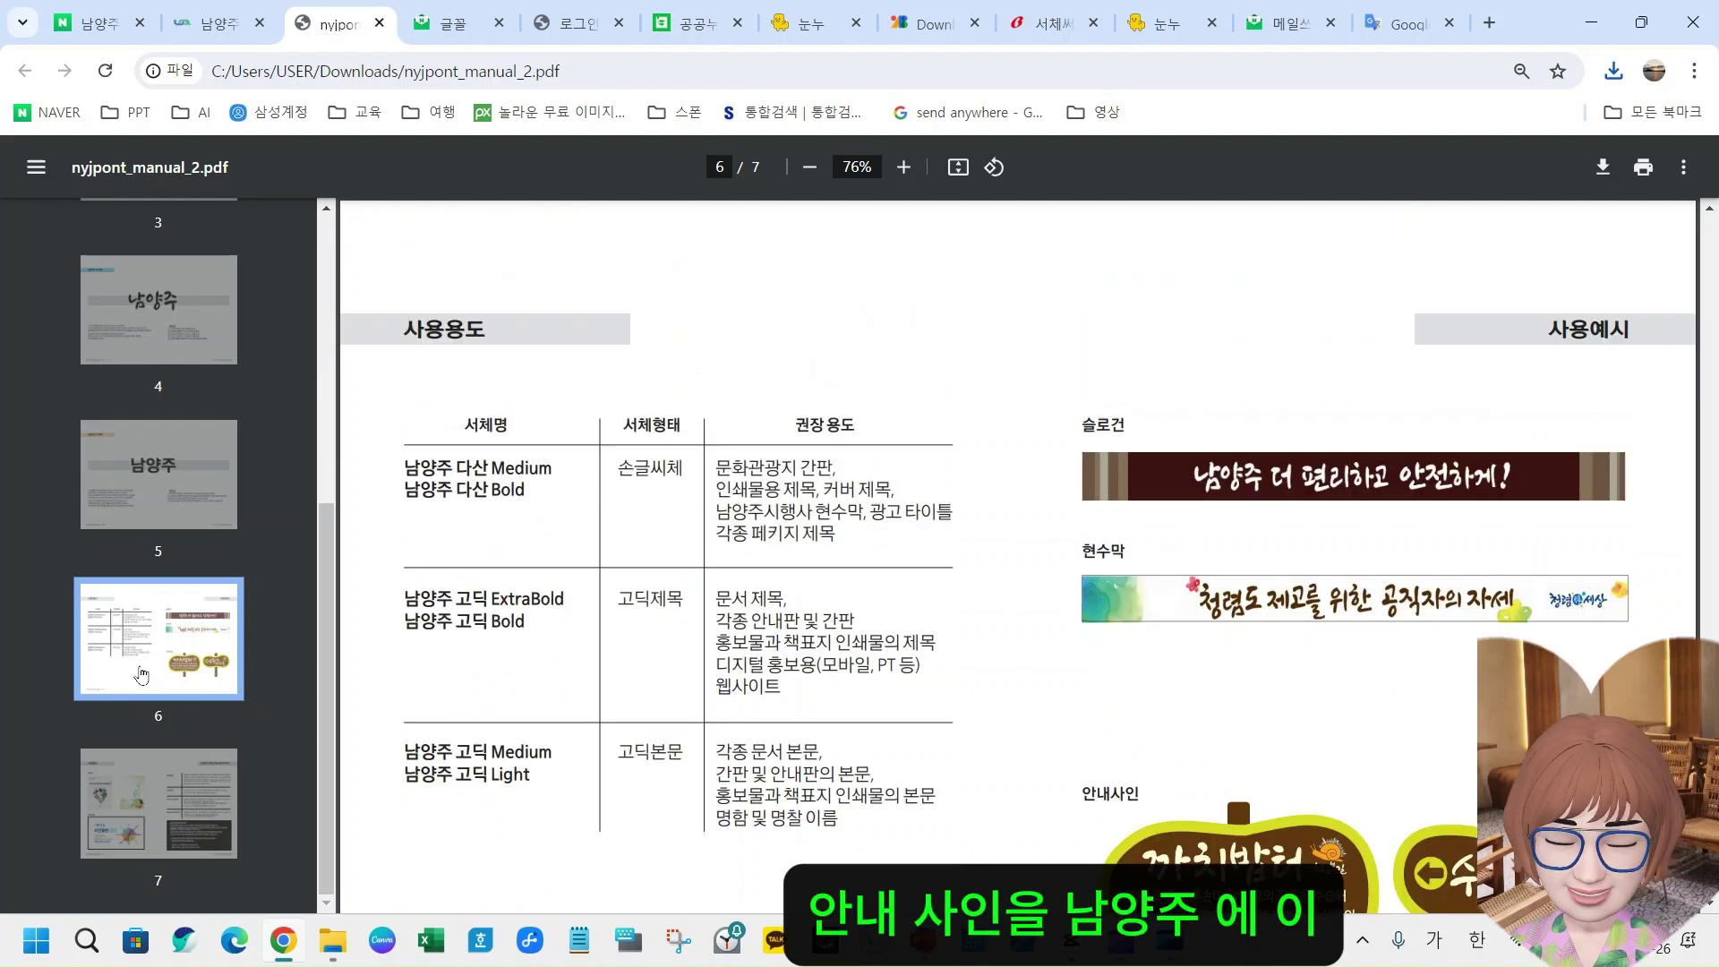
pyautogui.click(154, 813)
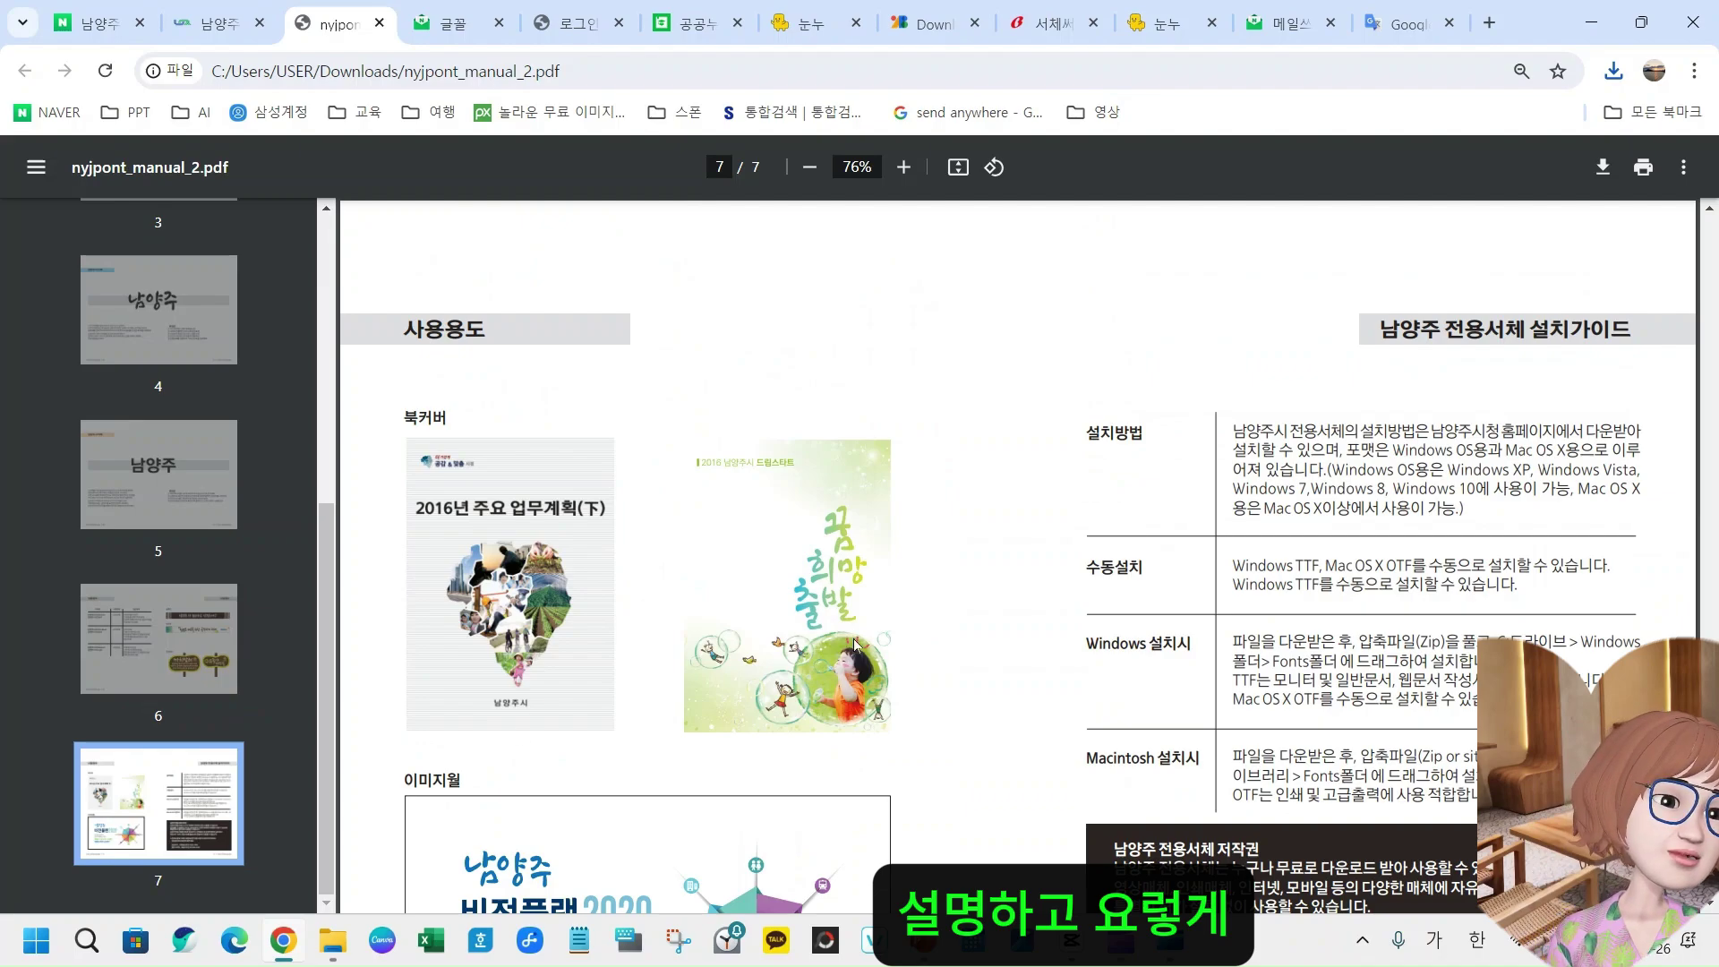
pyautogui.scroll(-3, 509, 788)
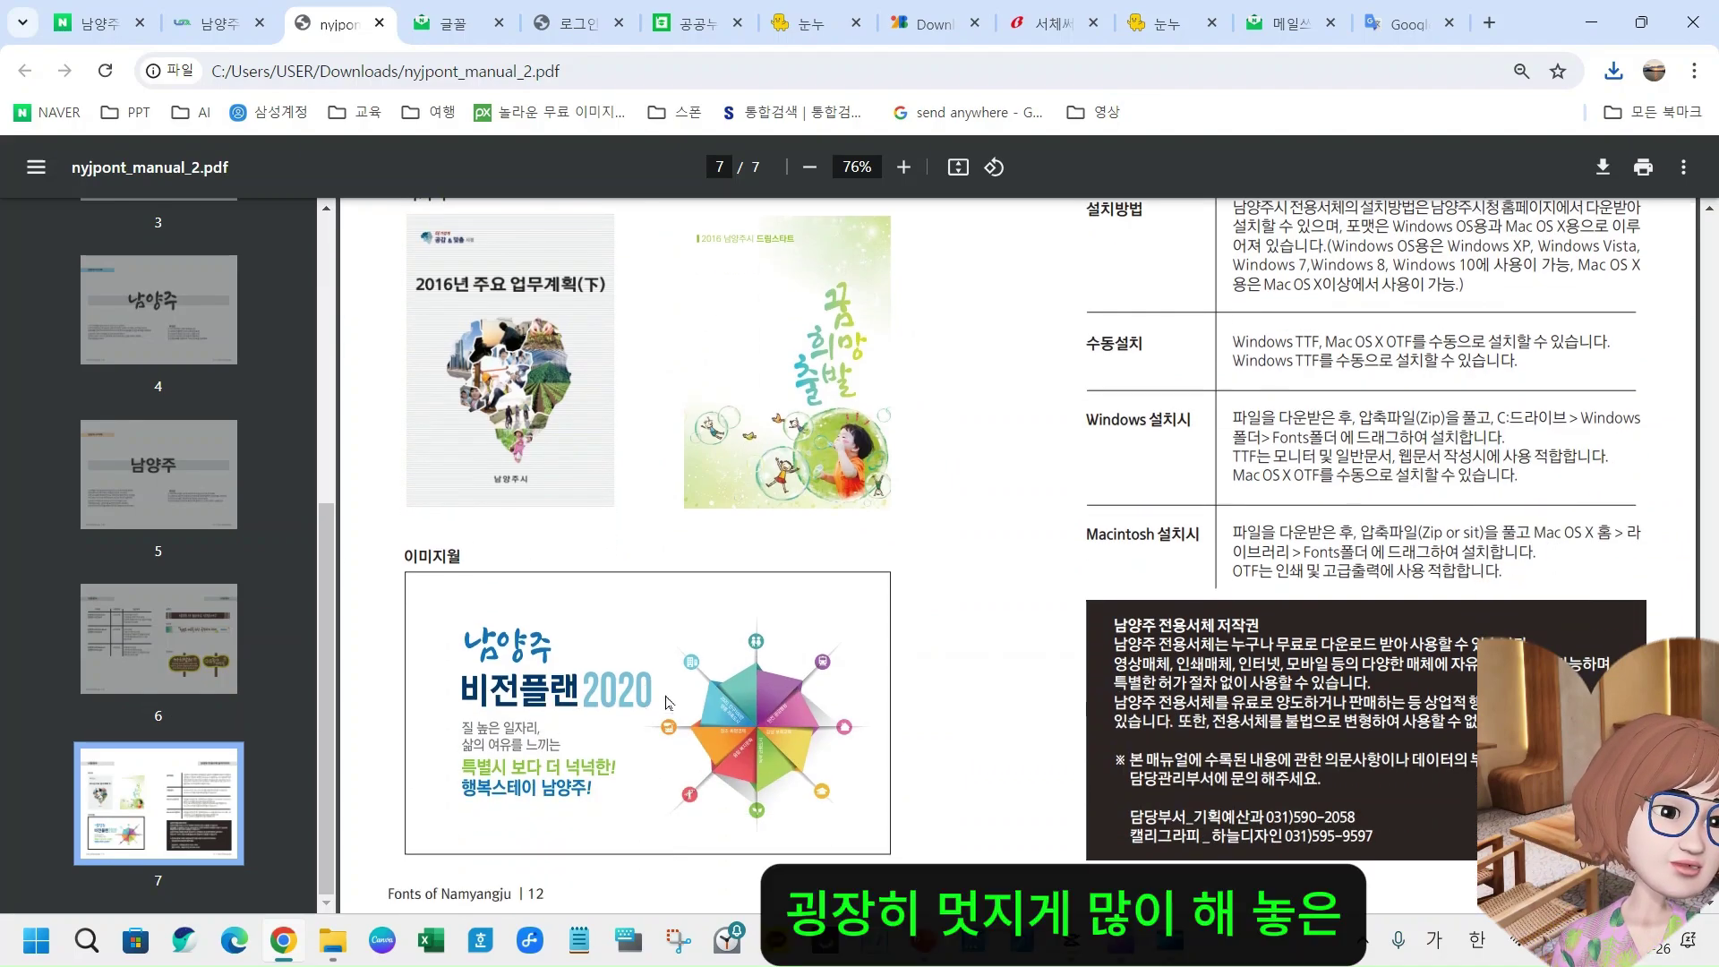
# - Return to the Naver results for 남양주시청 and search for 포천시청 instead
pyautogui.click(218, 27)
pyautogui.click(109, 34)
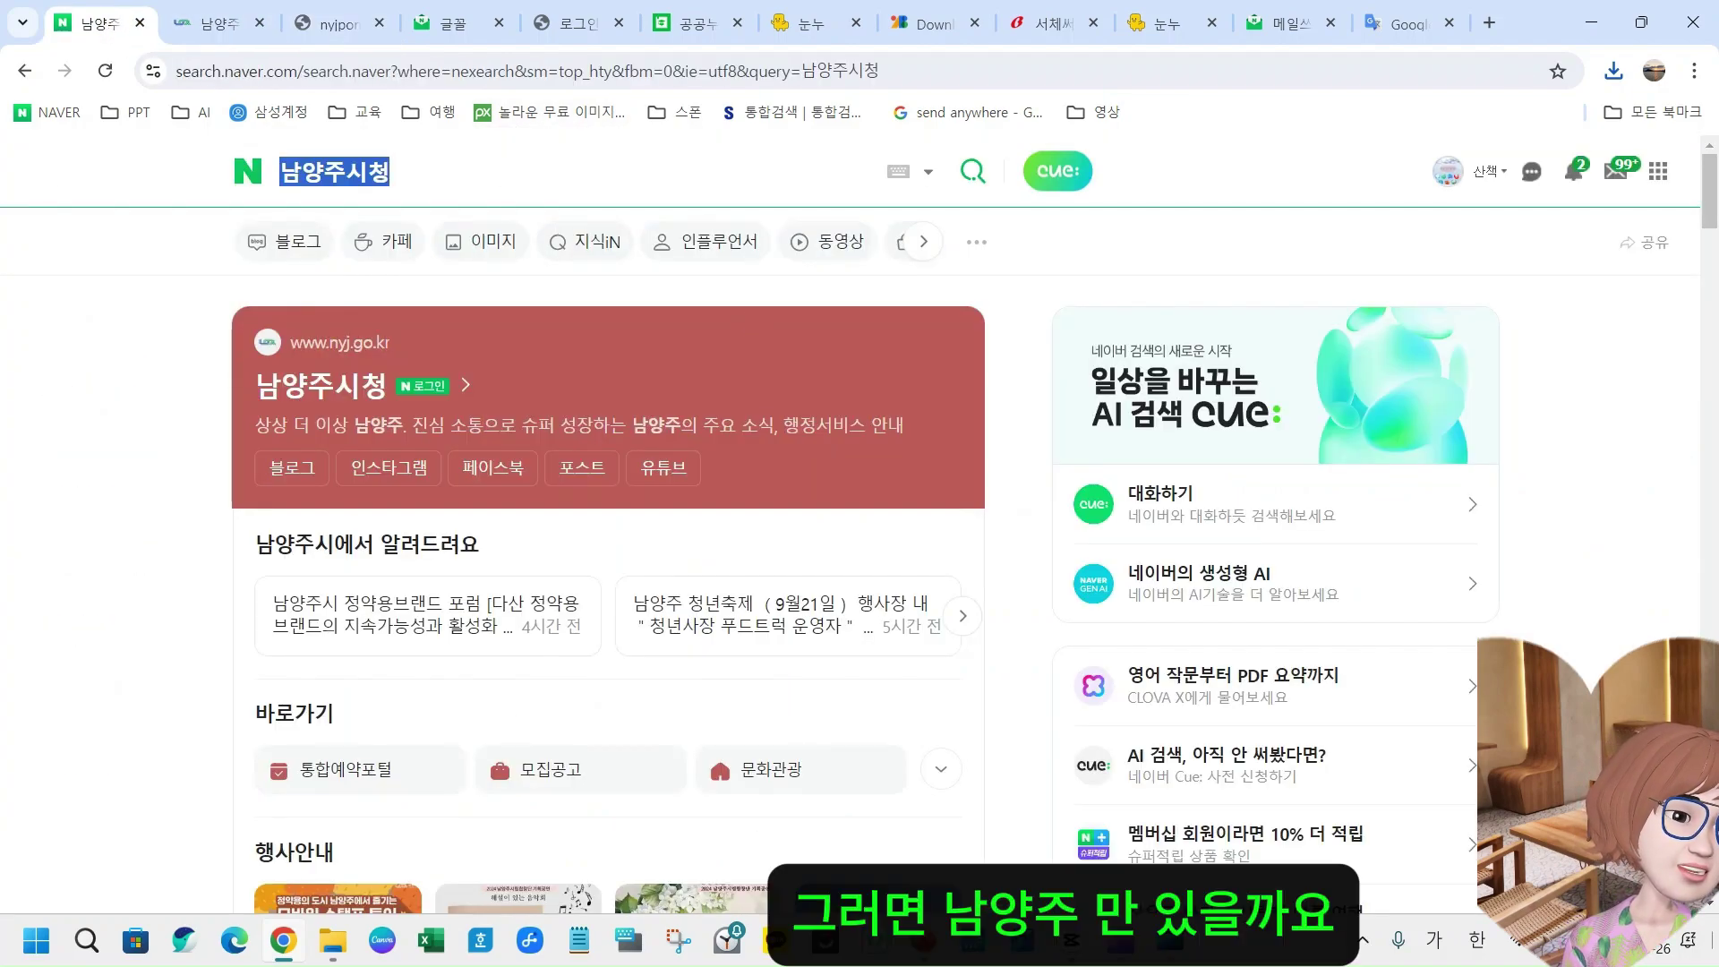
pyautogui.write('포천시청')
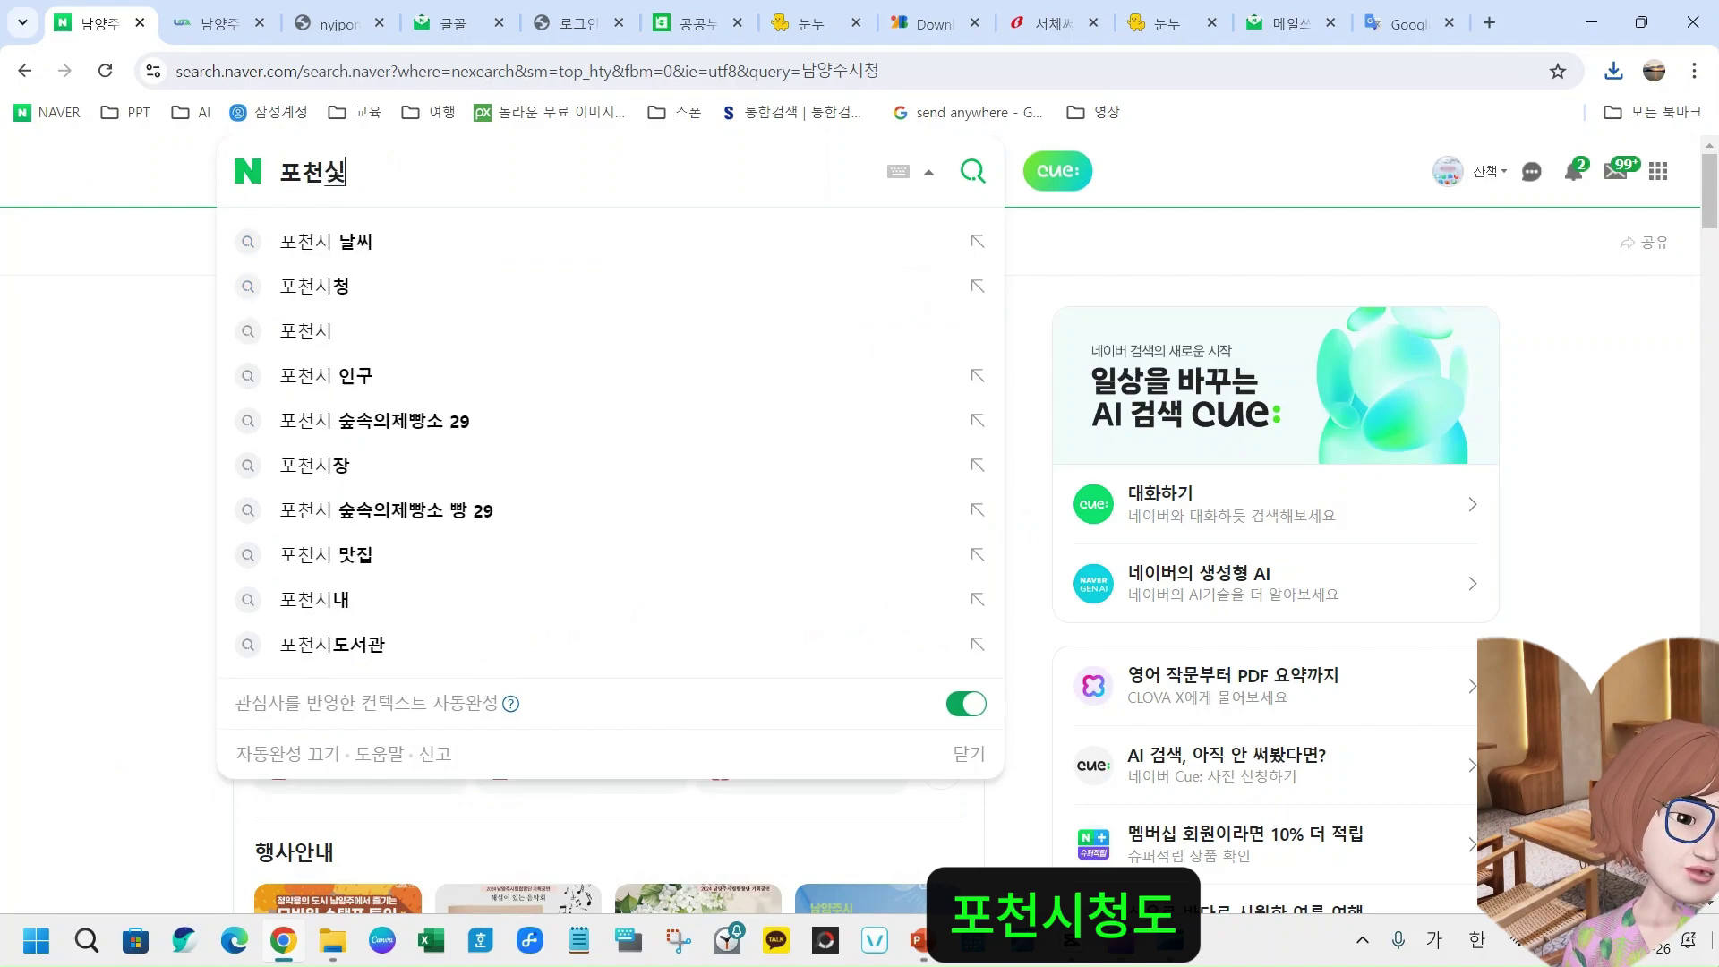
pyautogui.press('Return')
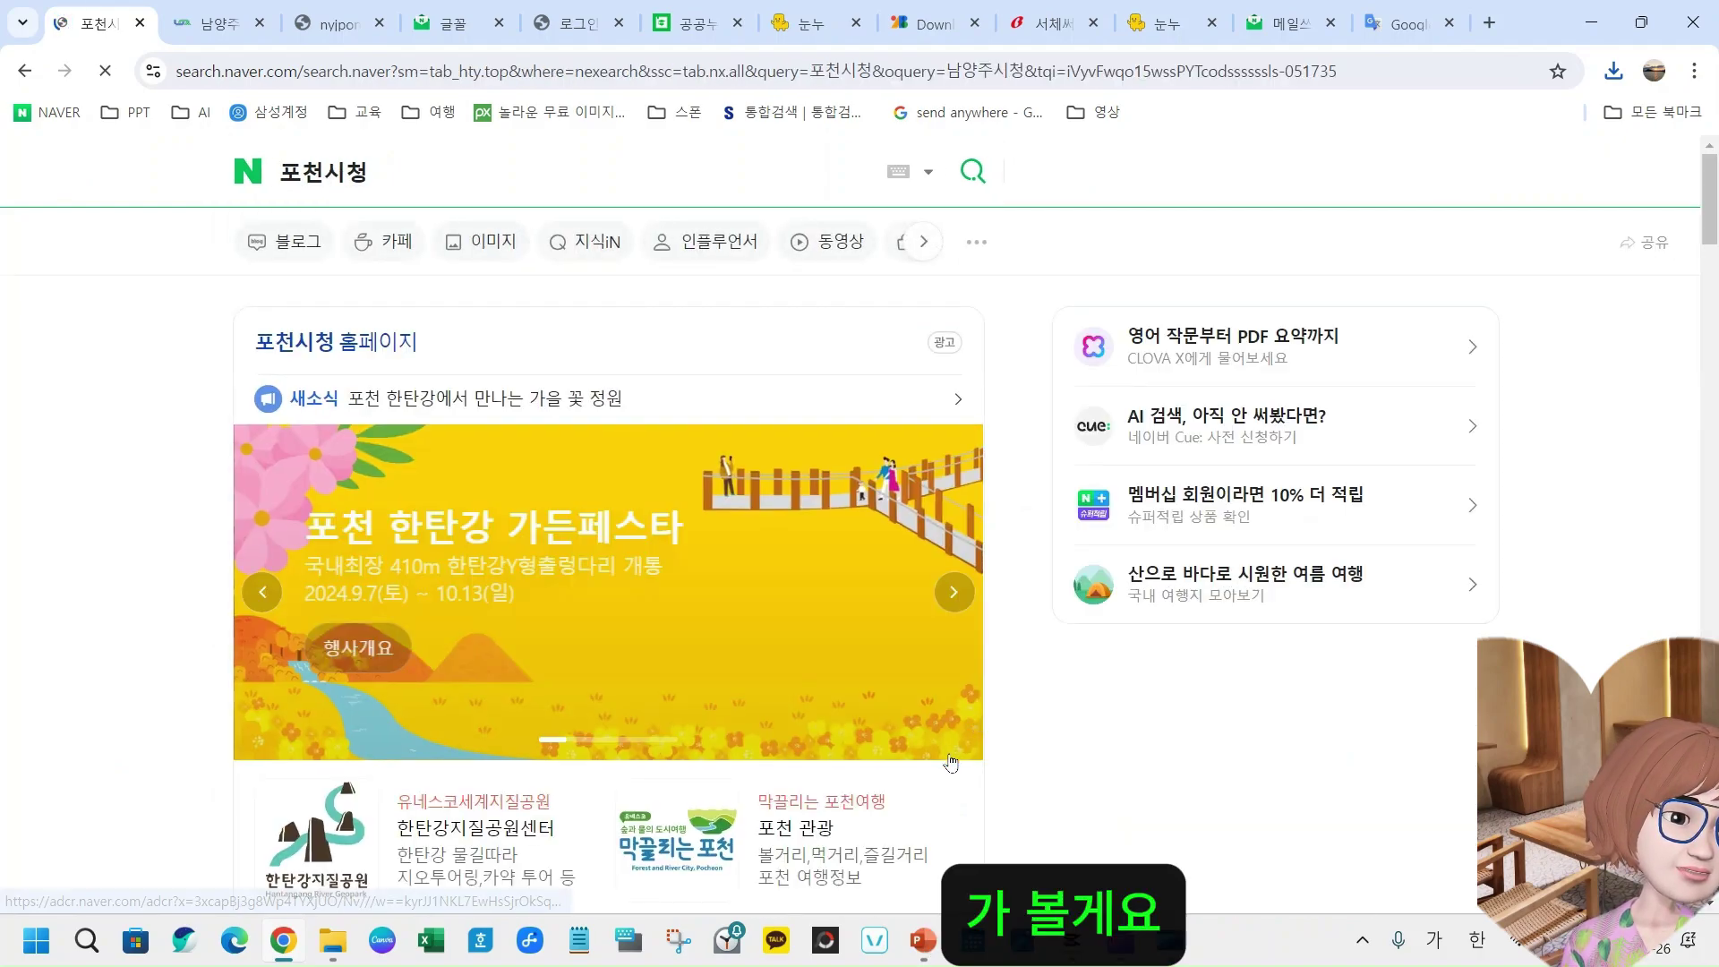
# - Open the 포천시청 website from the results and go to its 서체(포천서체) page under 포천시 소개 > 포천의 상징물
pyautogui.click(351, 343)
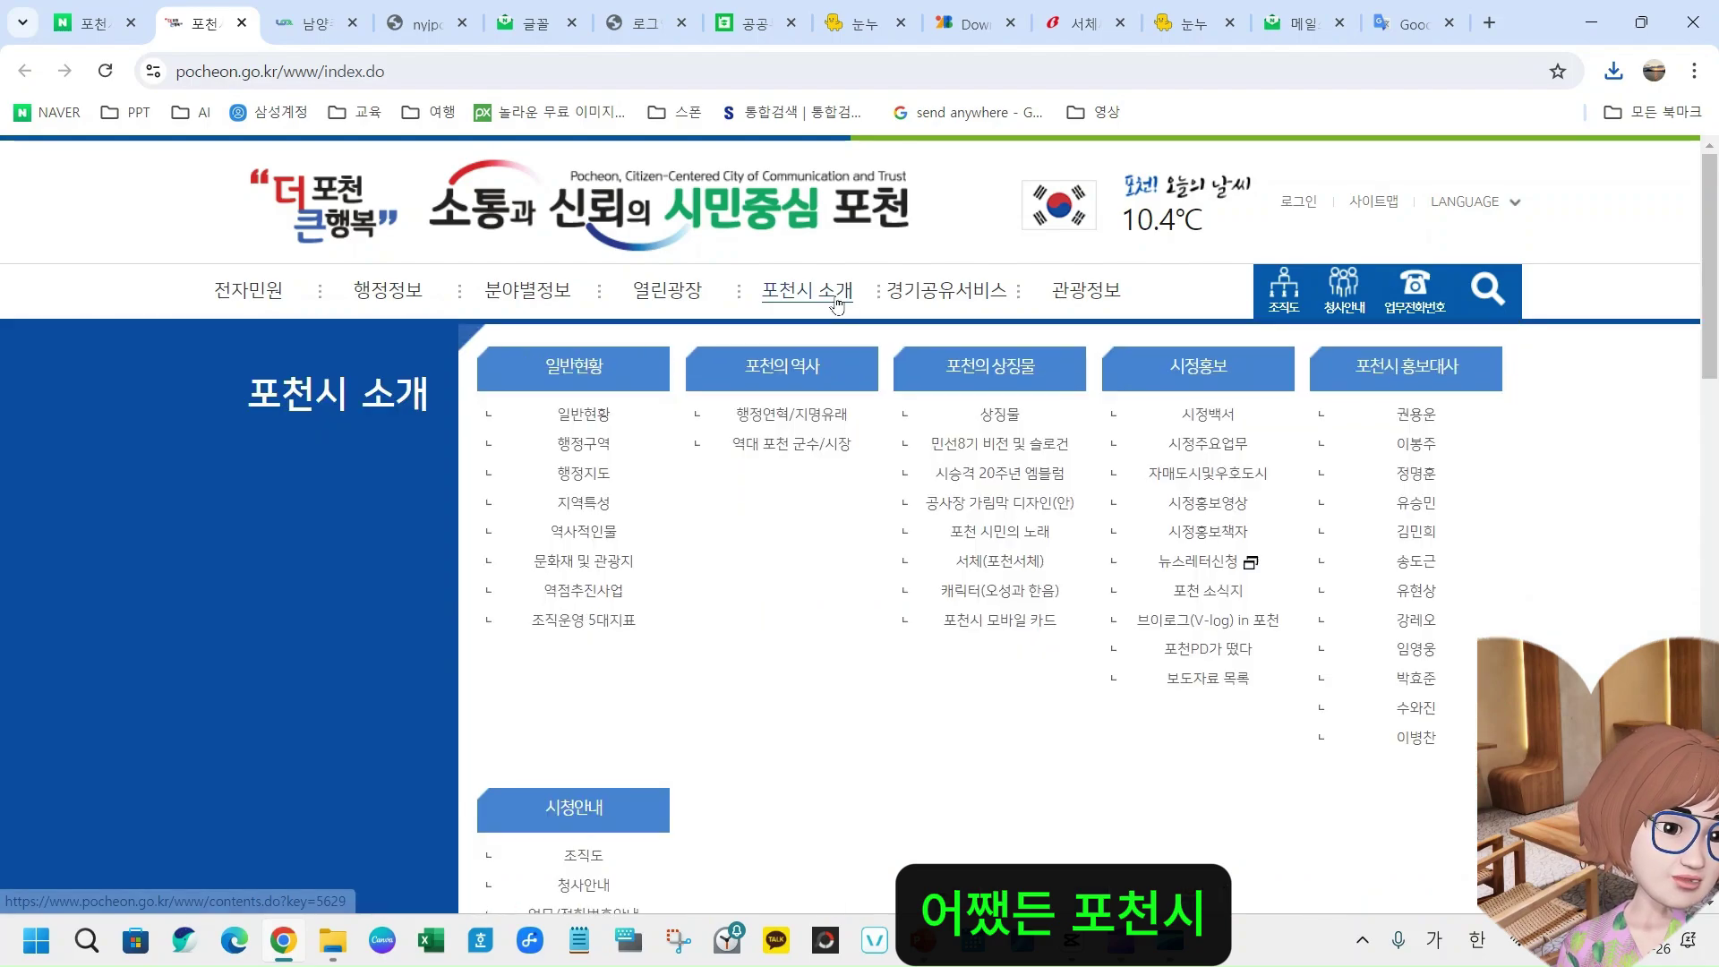
pyautogui.moveTo(840, 302)
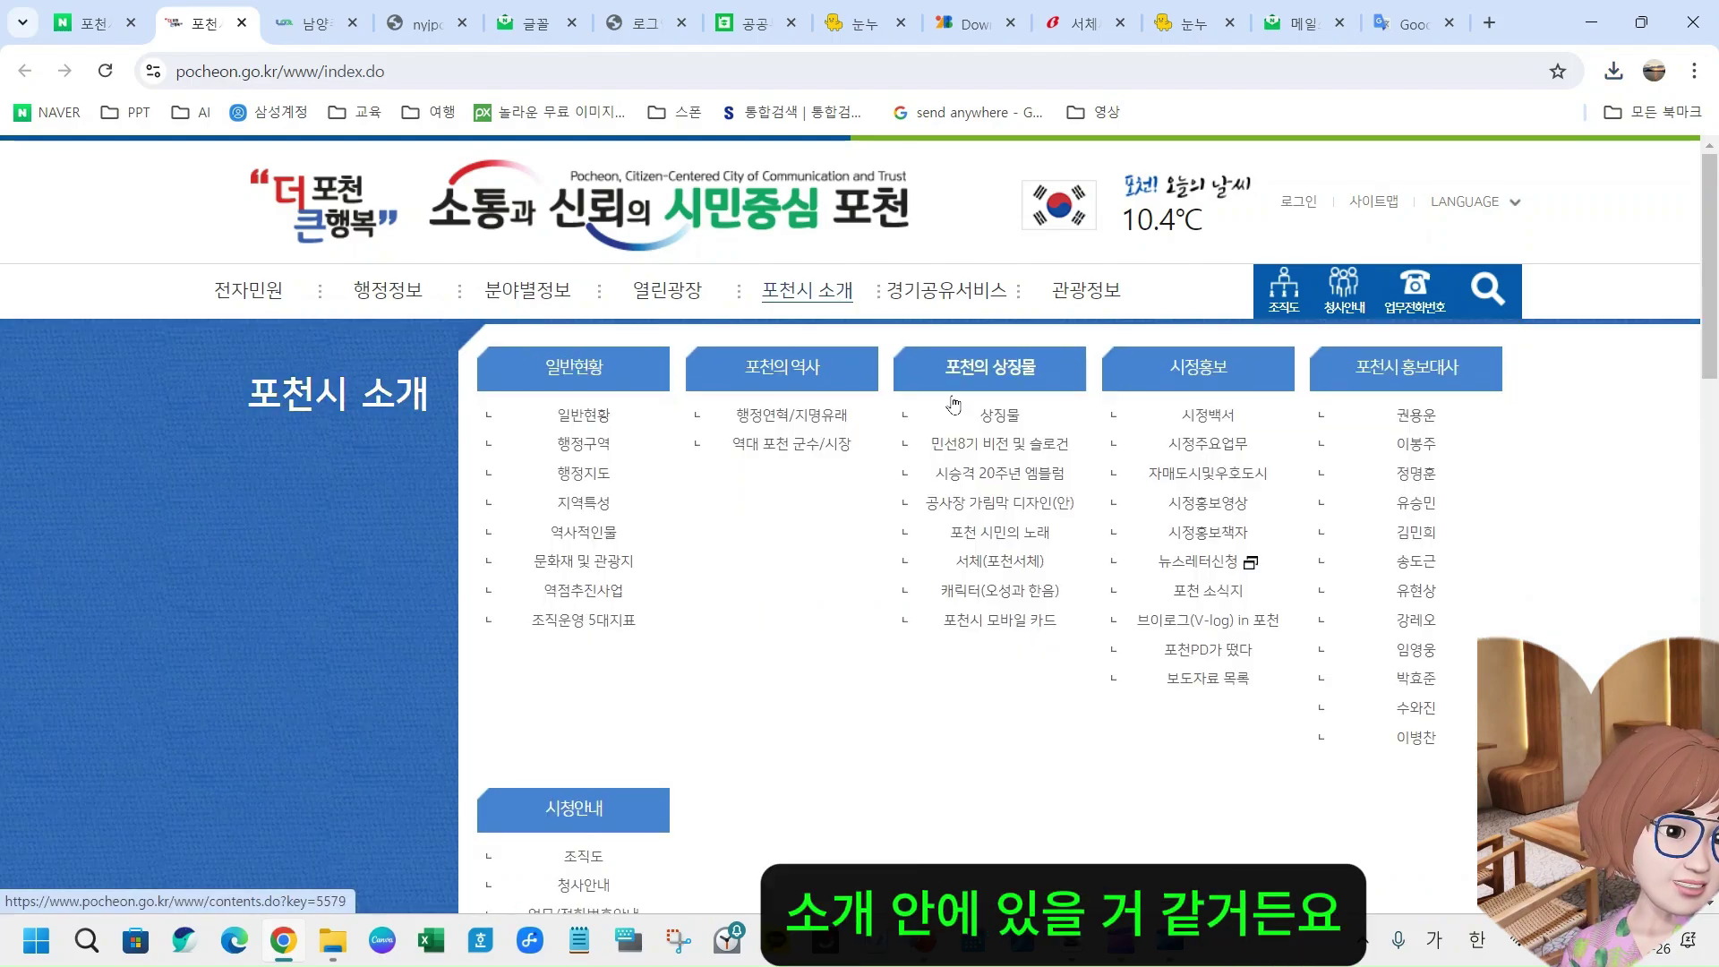
pyautogui.click(1020, 567)
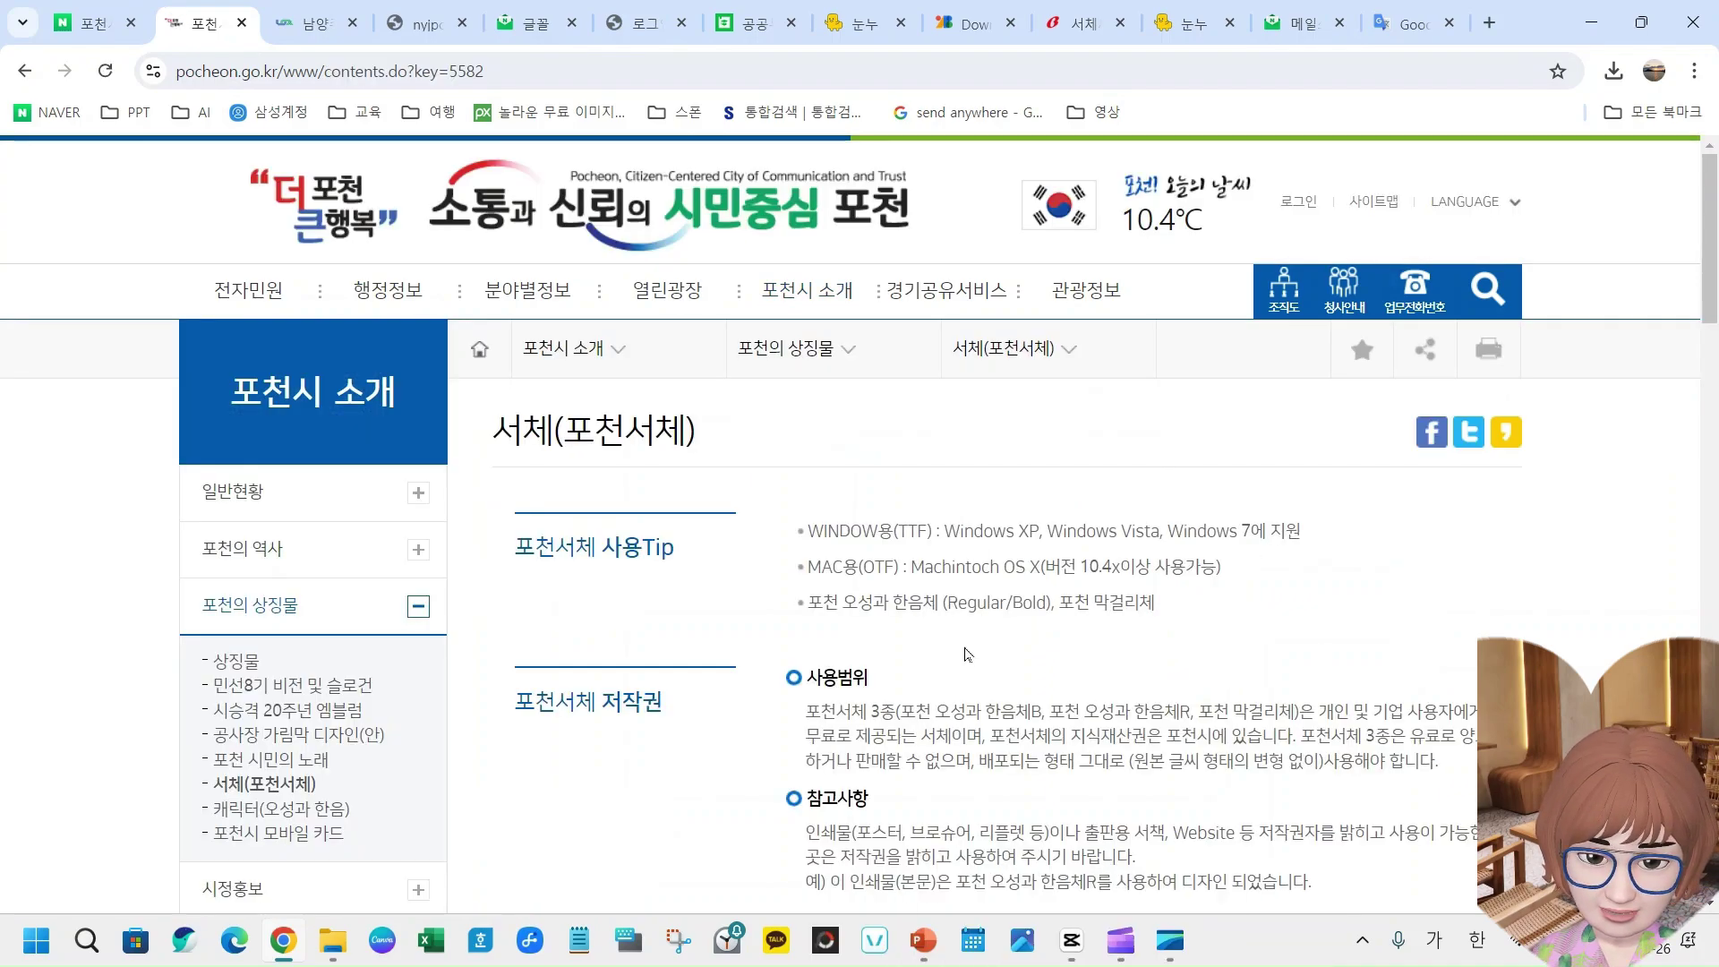
# - Read the 포천서체 page from the usage tips and copyright terms through the 오성과 한음체 and 막걸리체 samples to the 공공누리 notice
pyautogui.scroll(-2, 1060, 630)
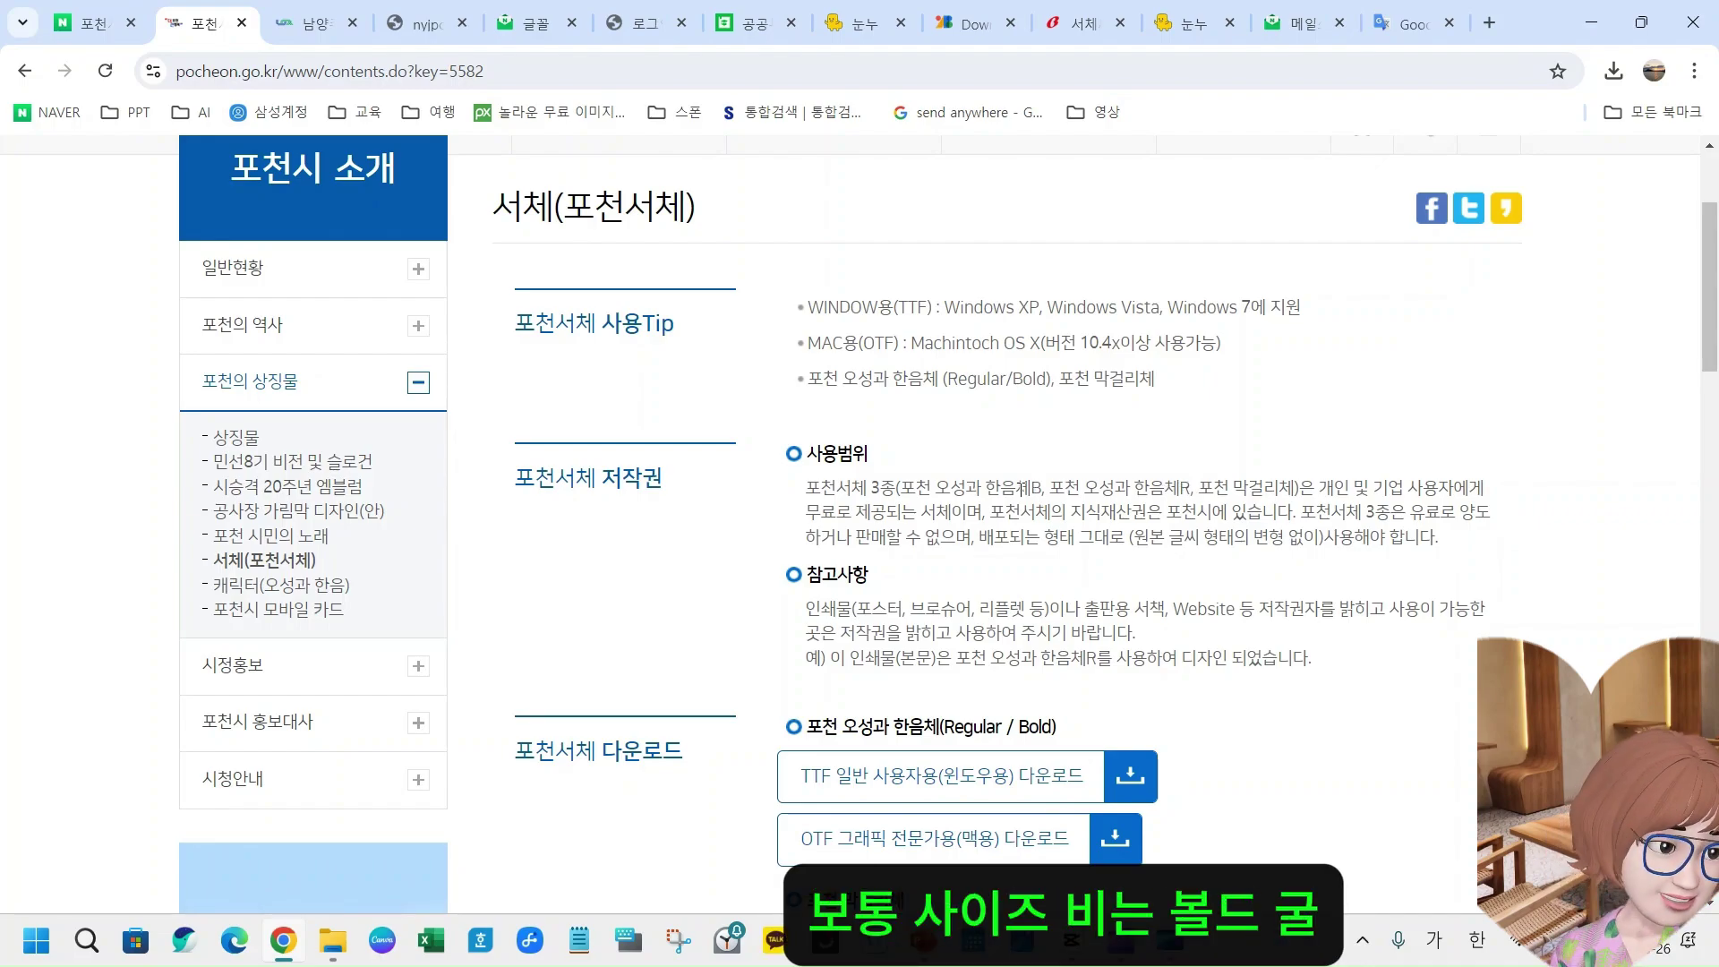
pyautogui.scroll(-2, 1022, 488)
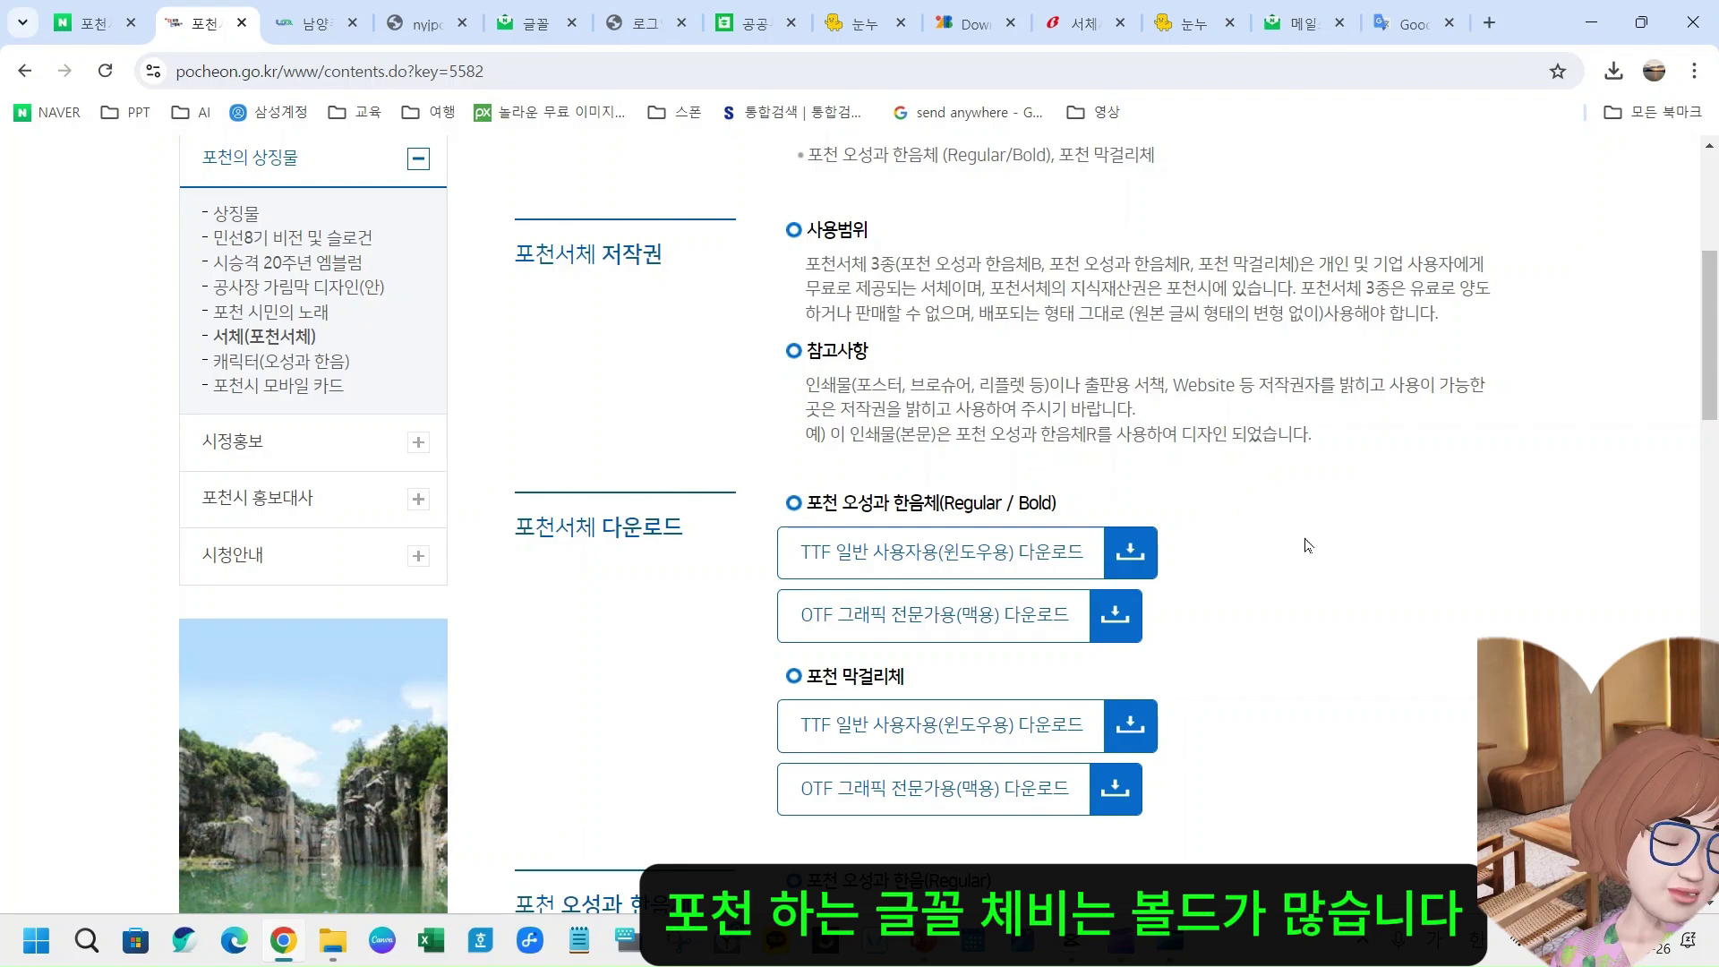
pyautogui.scroll(-2, 1290, 607)
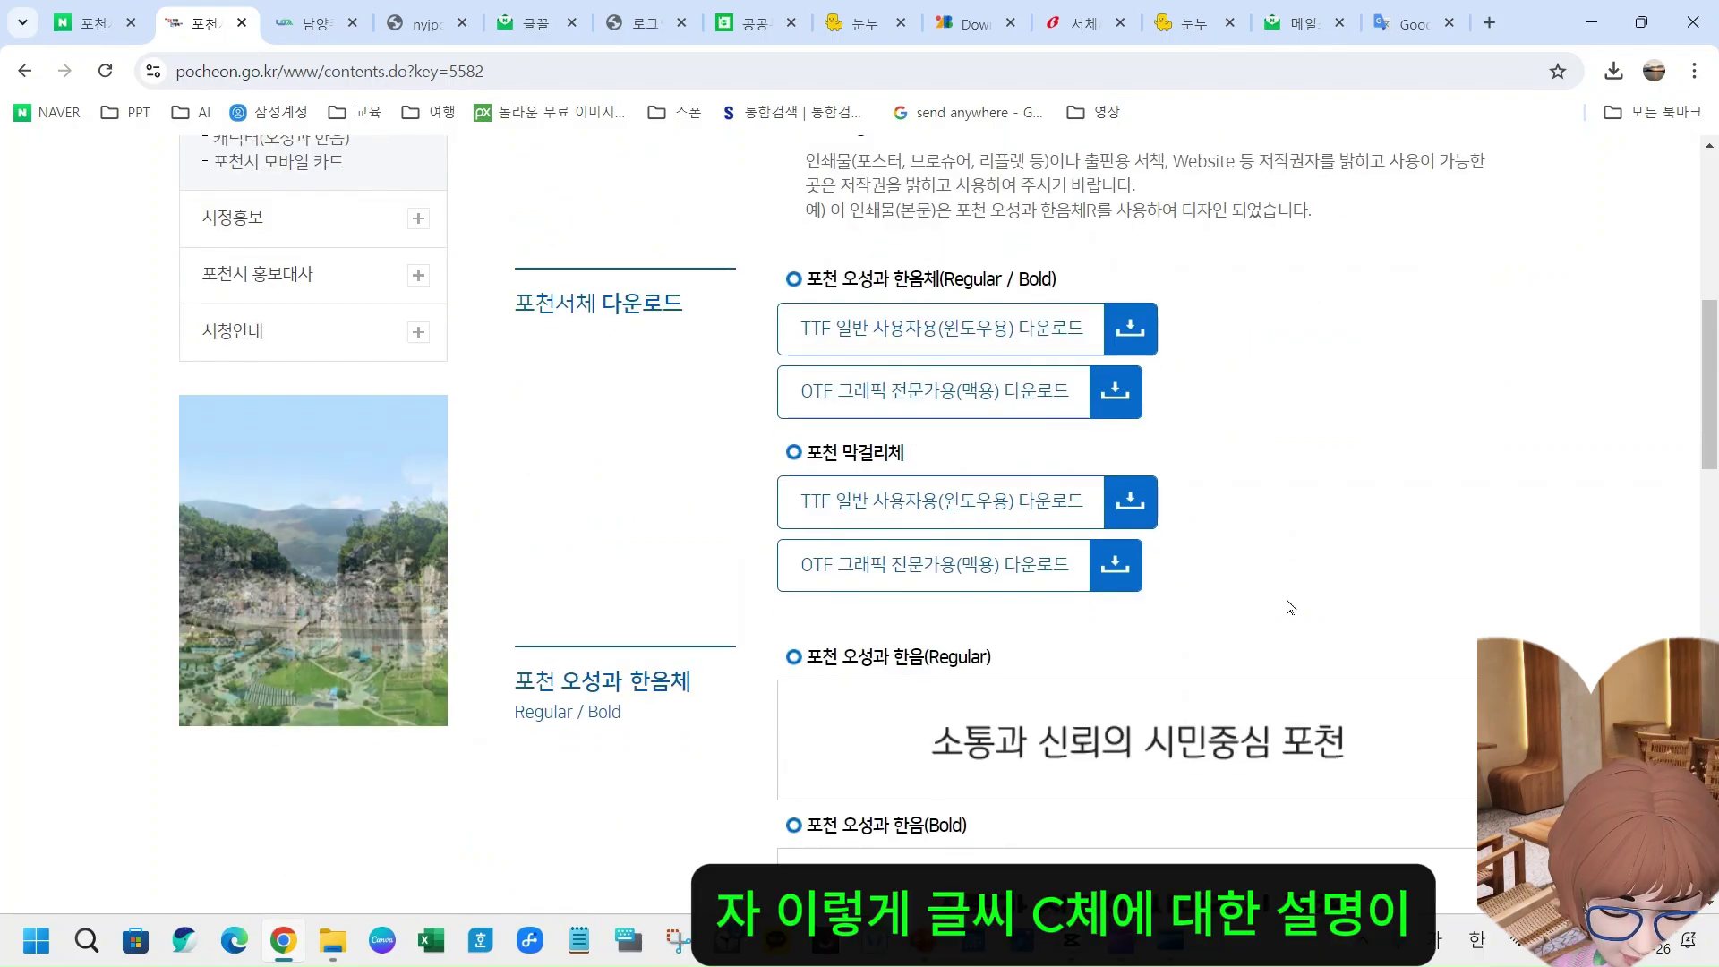
pyautogui.scroll(-3, 1290, 607)
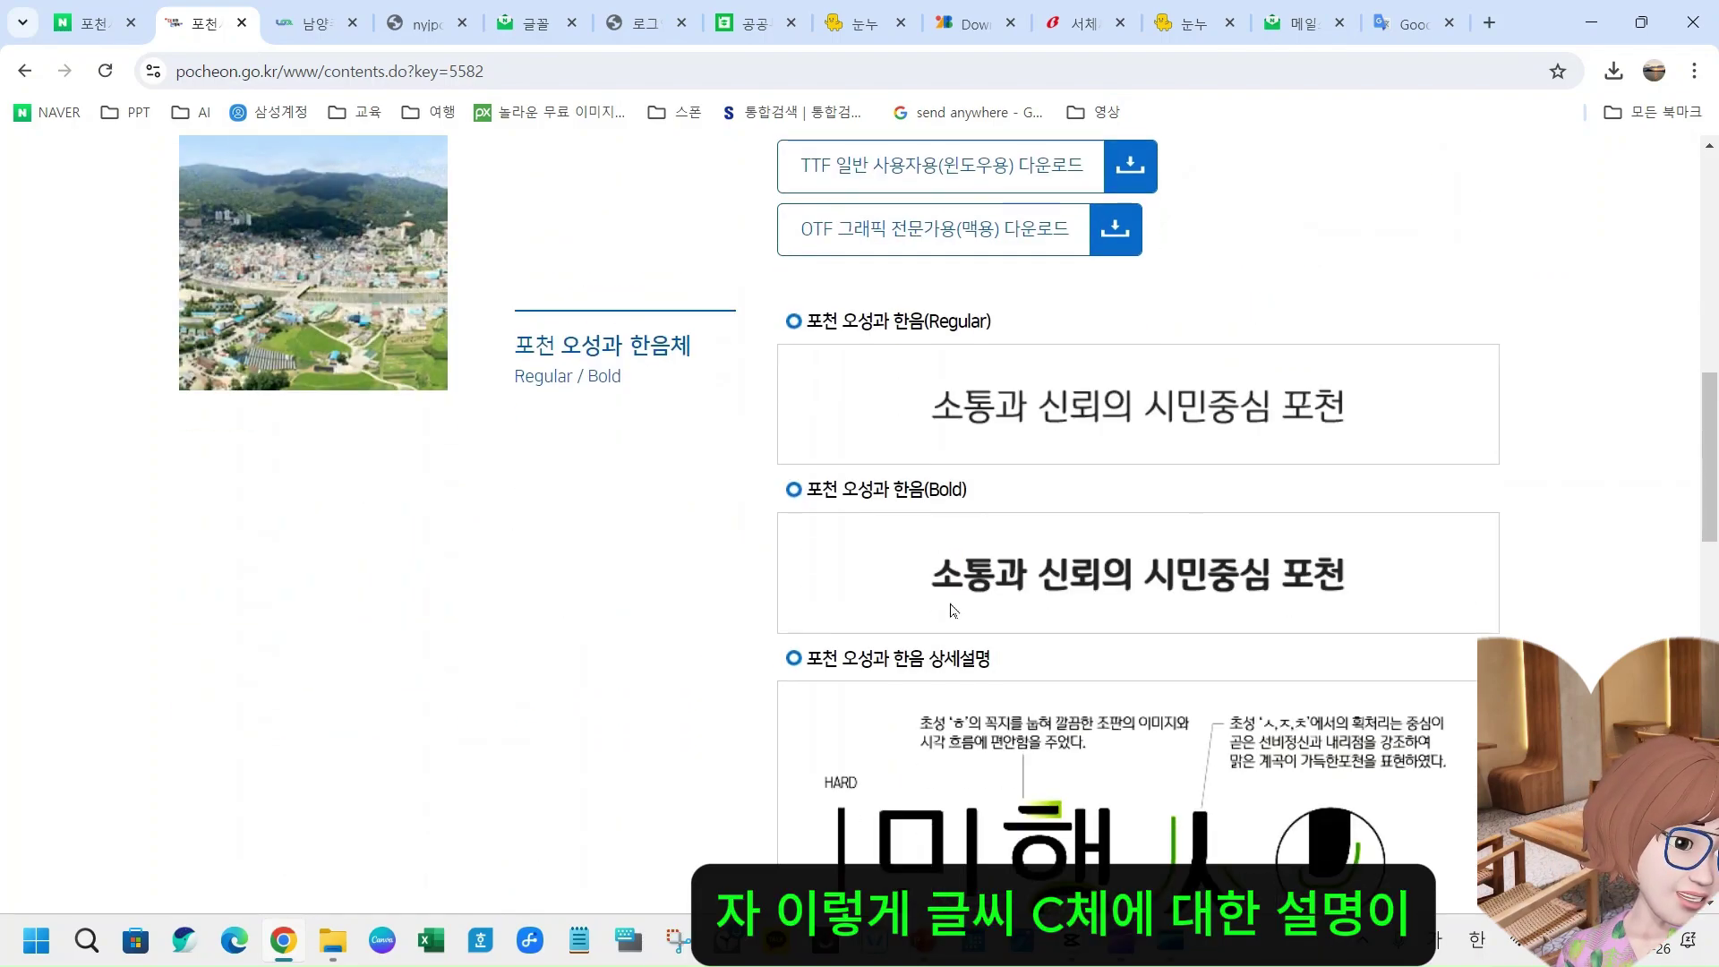
pyautogui.scroll(-3, 1101, 752)
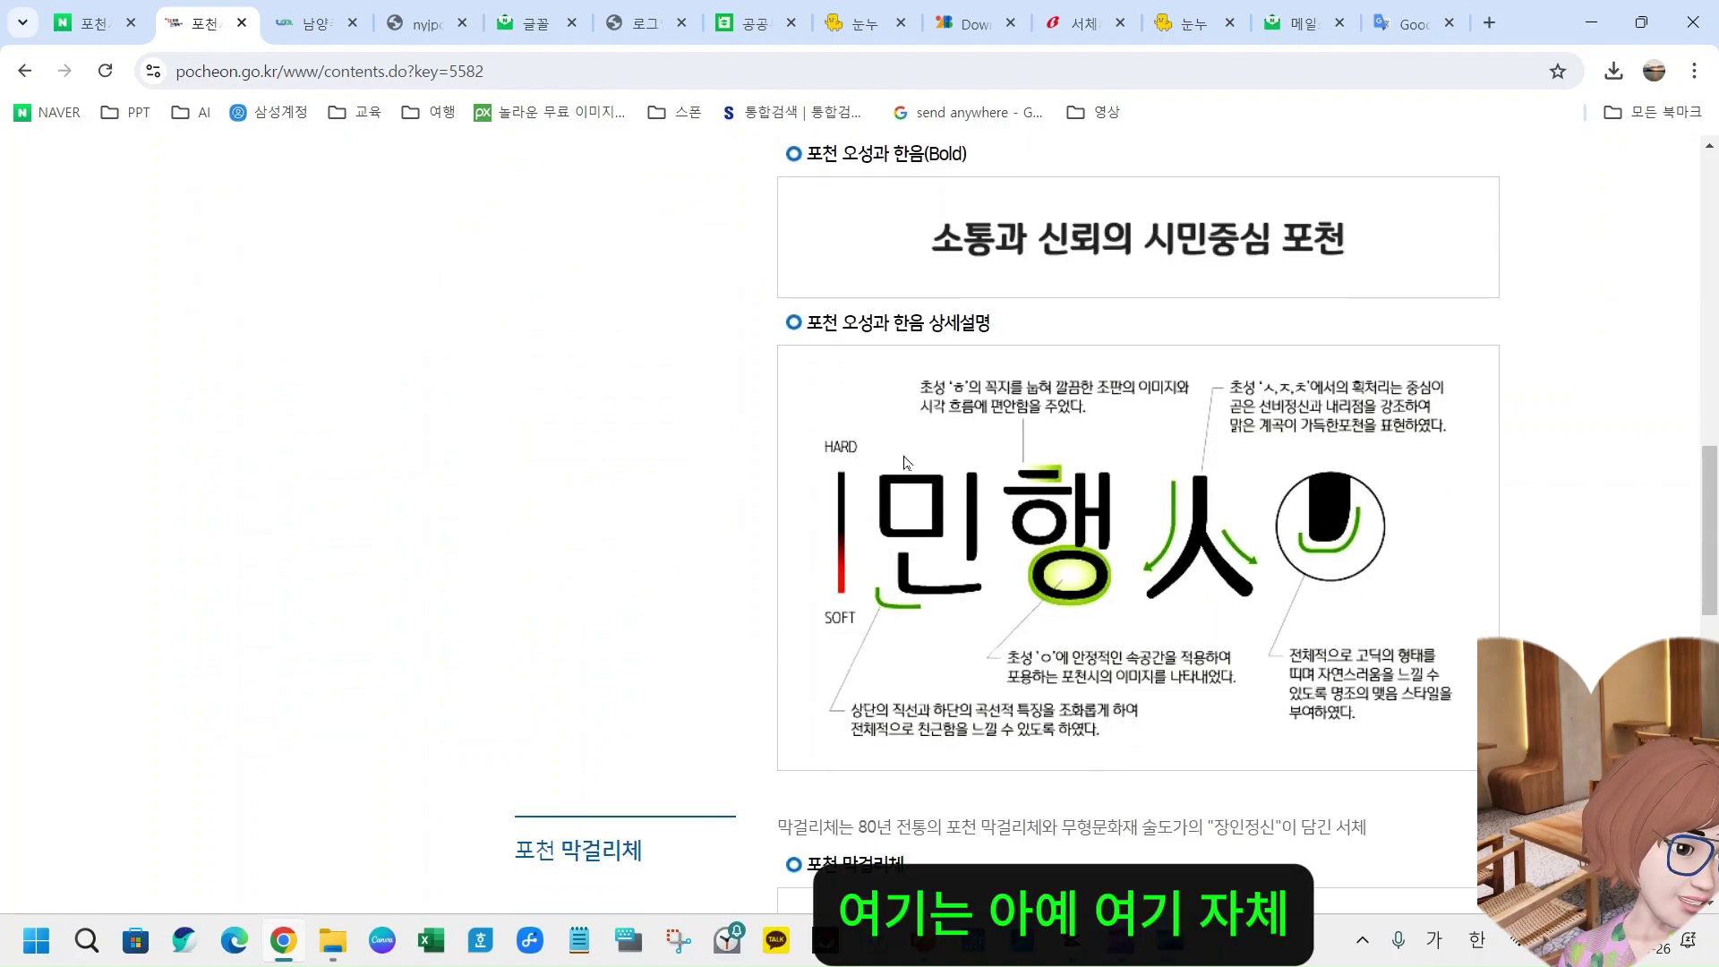
pyautogui.scroll(-3, 1030, 730)
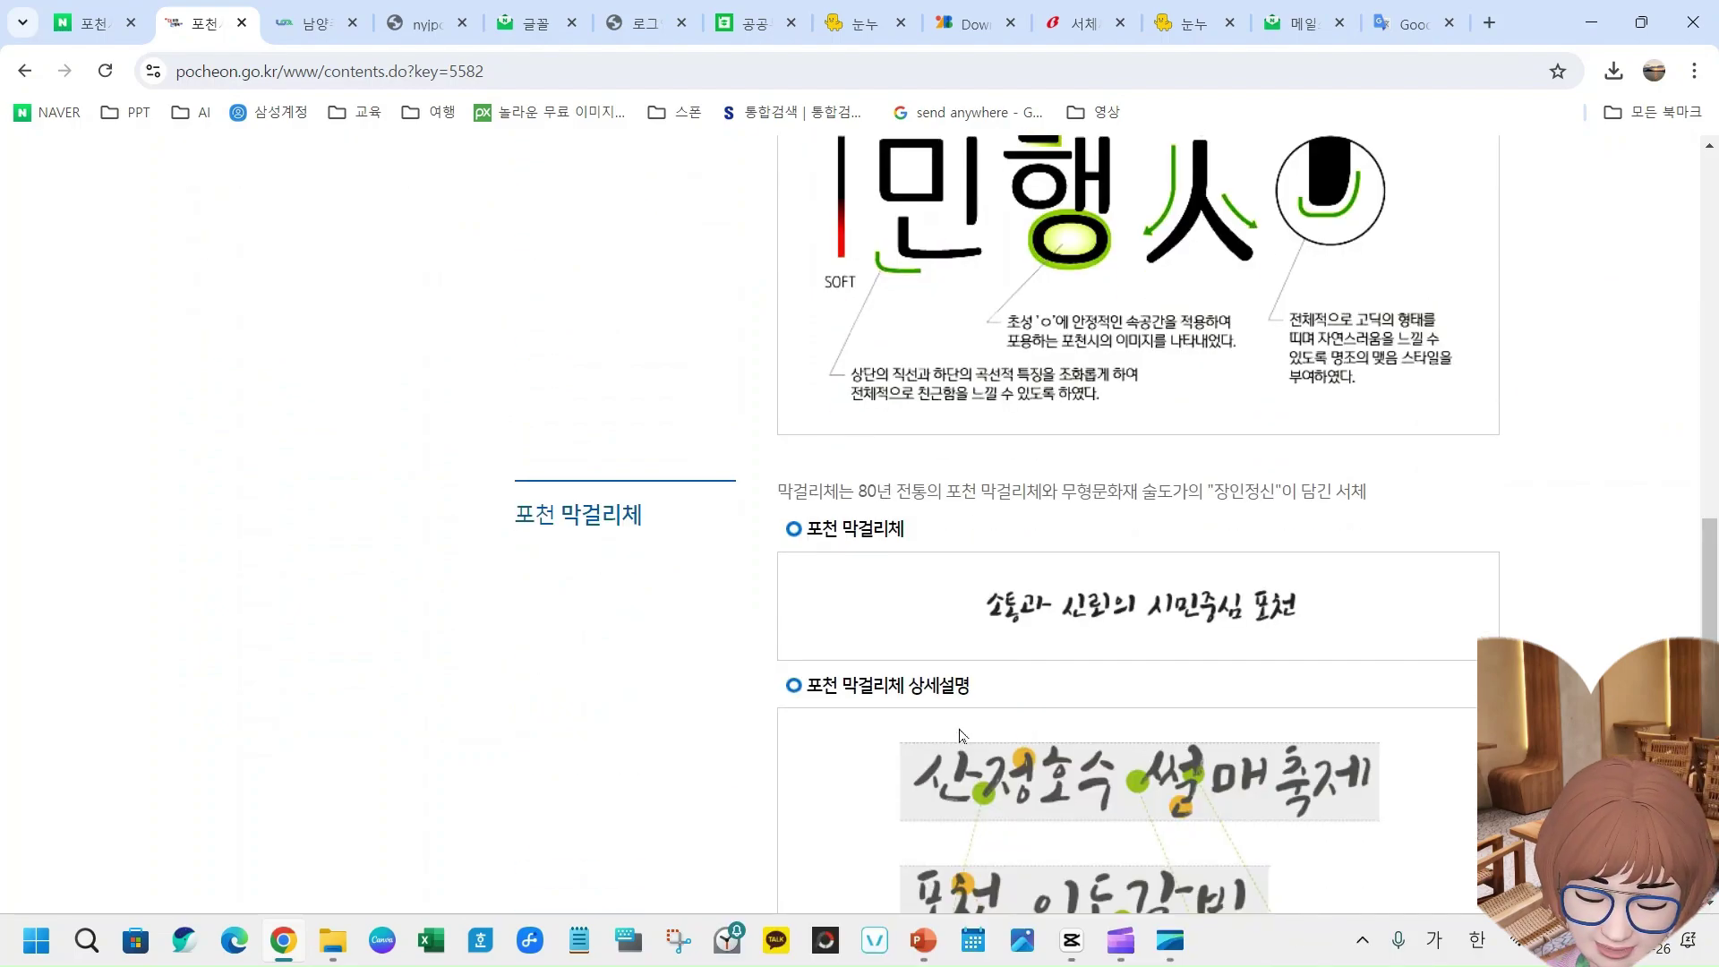
pyautogui.scroll(3, 1213, 567)
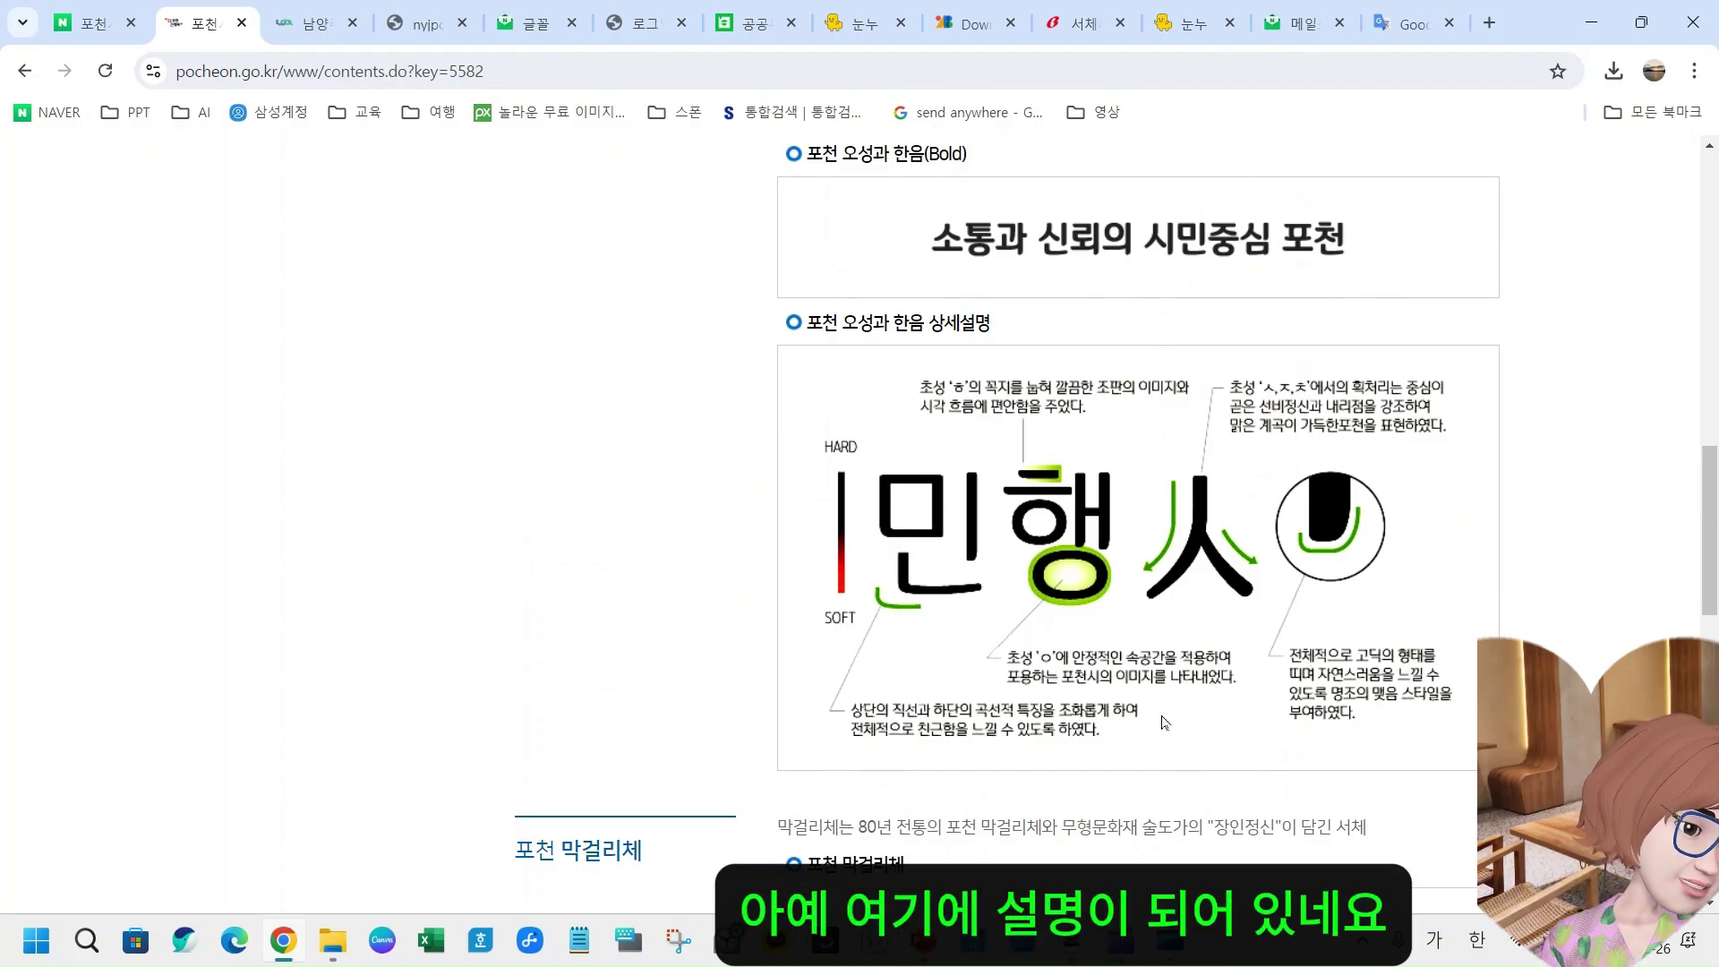
pyautogui.scroll(-2, 1168, 725)
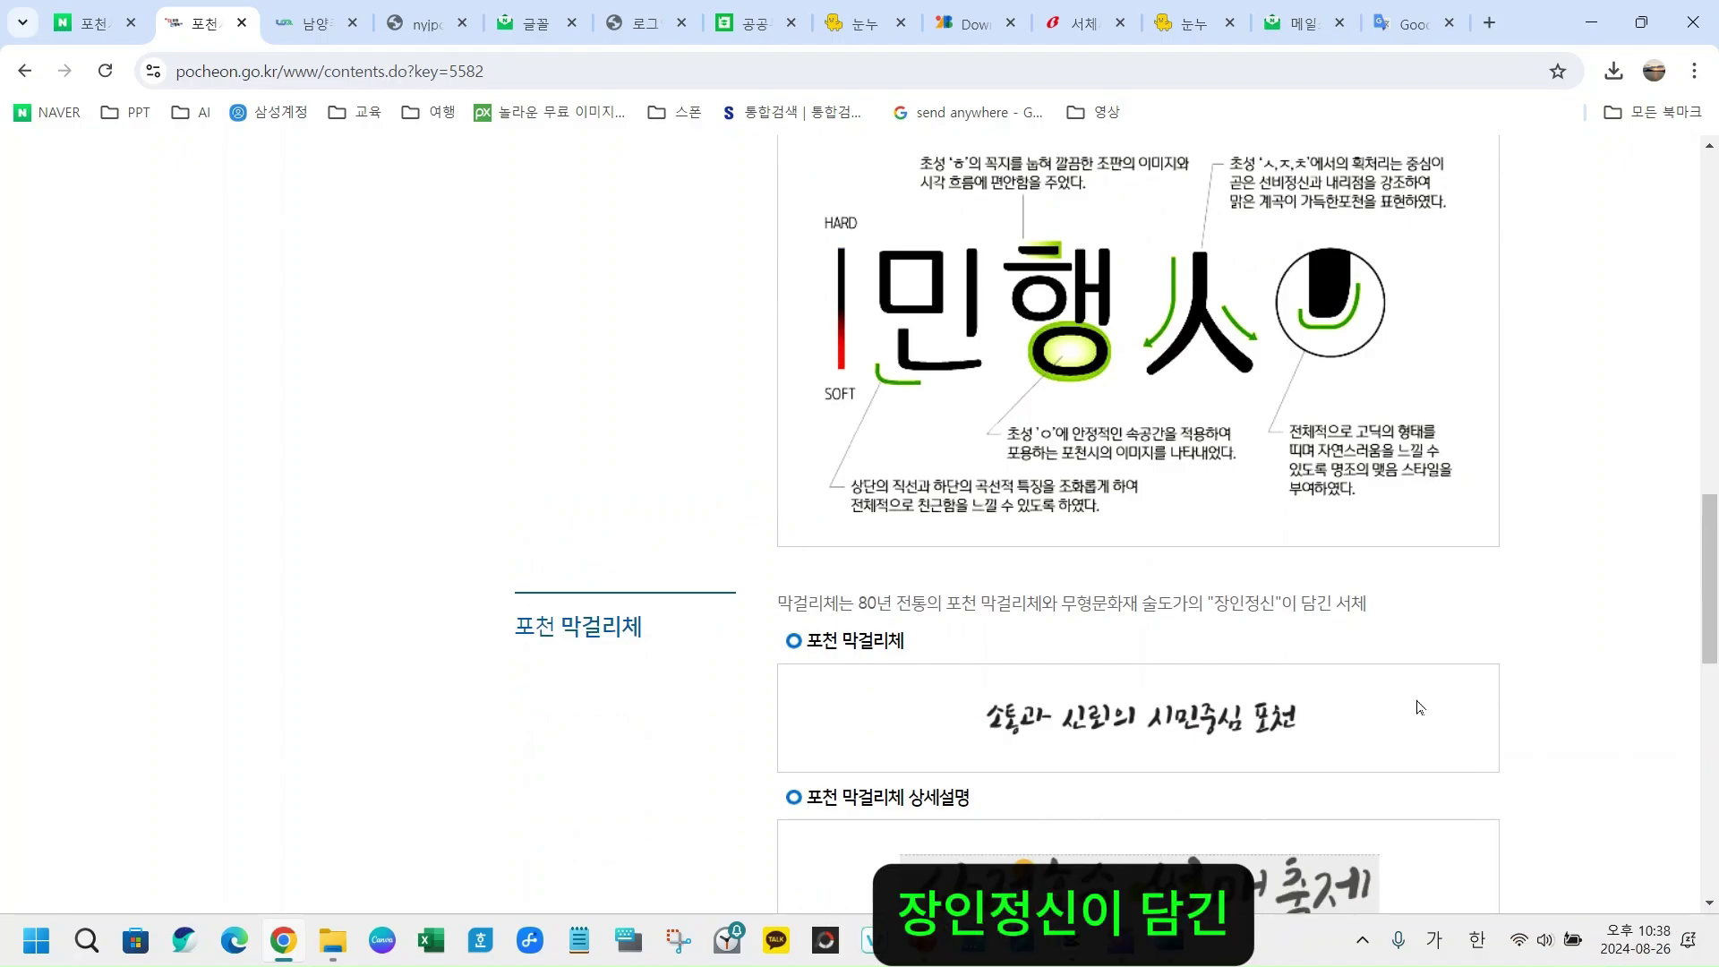
pyautogui.scroll(-2, 1416, 707)
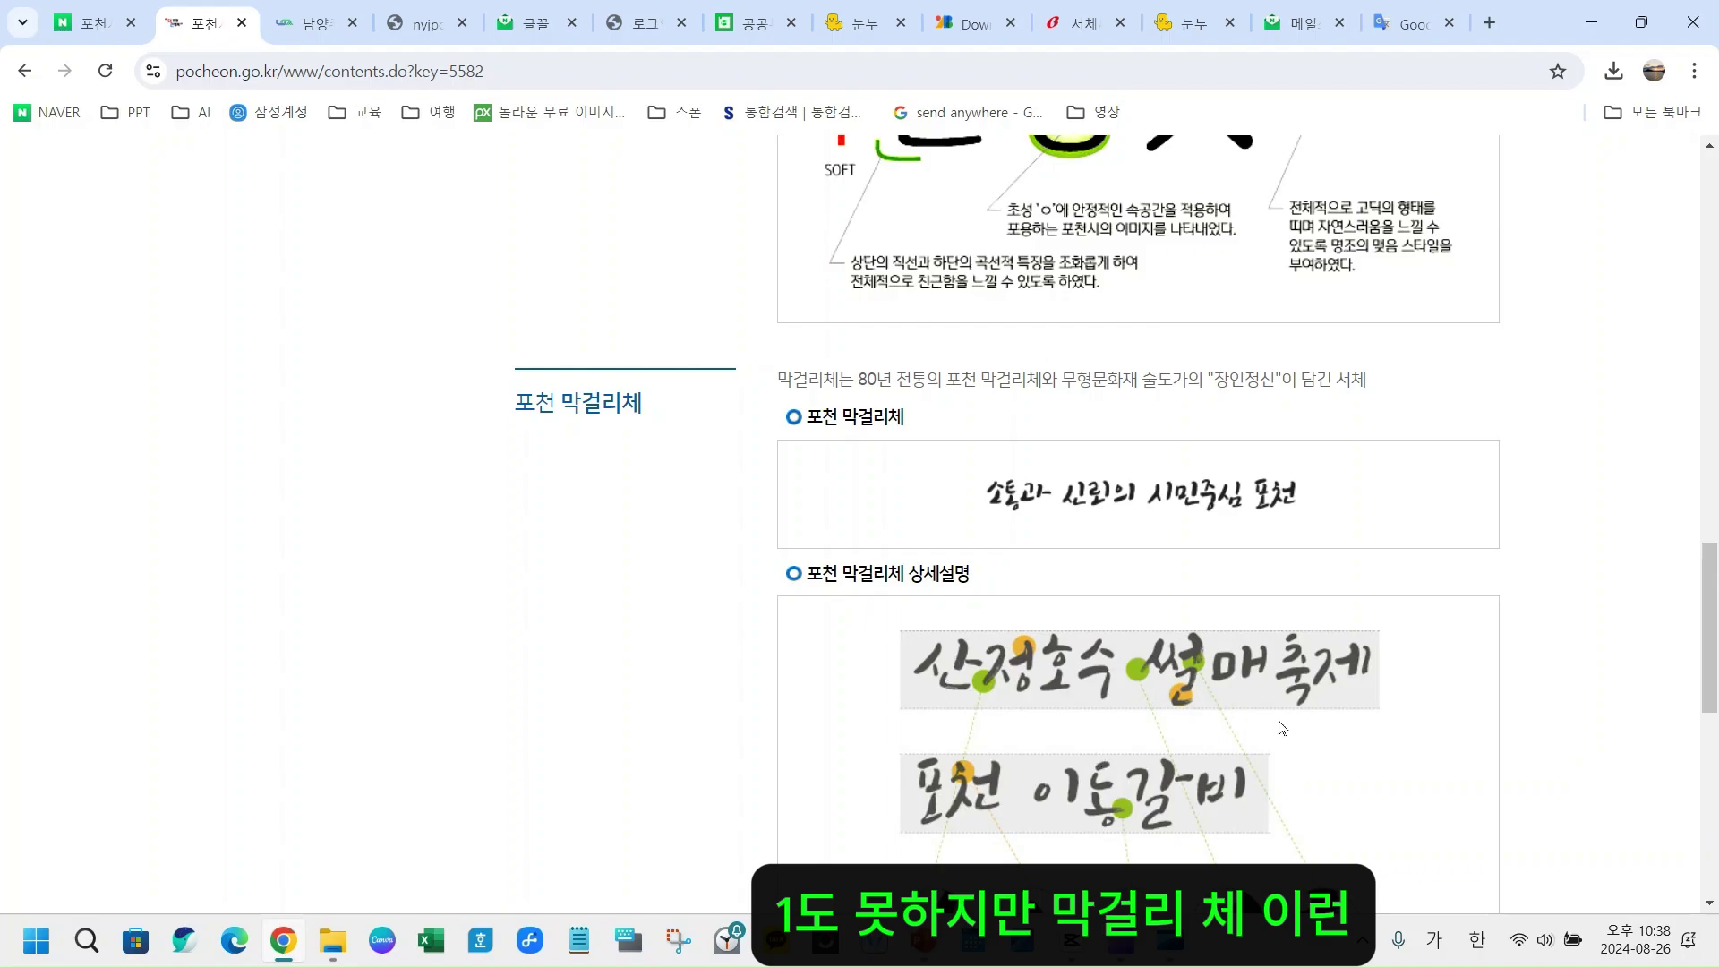
pyautogui.scroll(-5, 1336, 754)
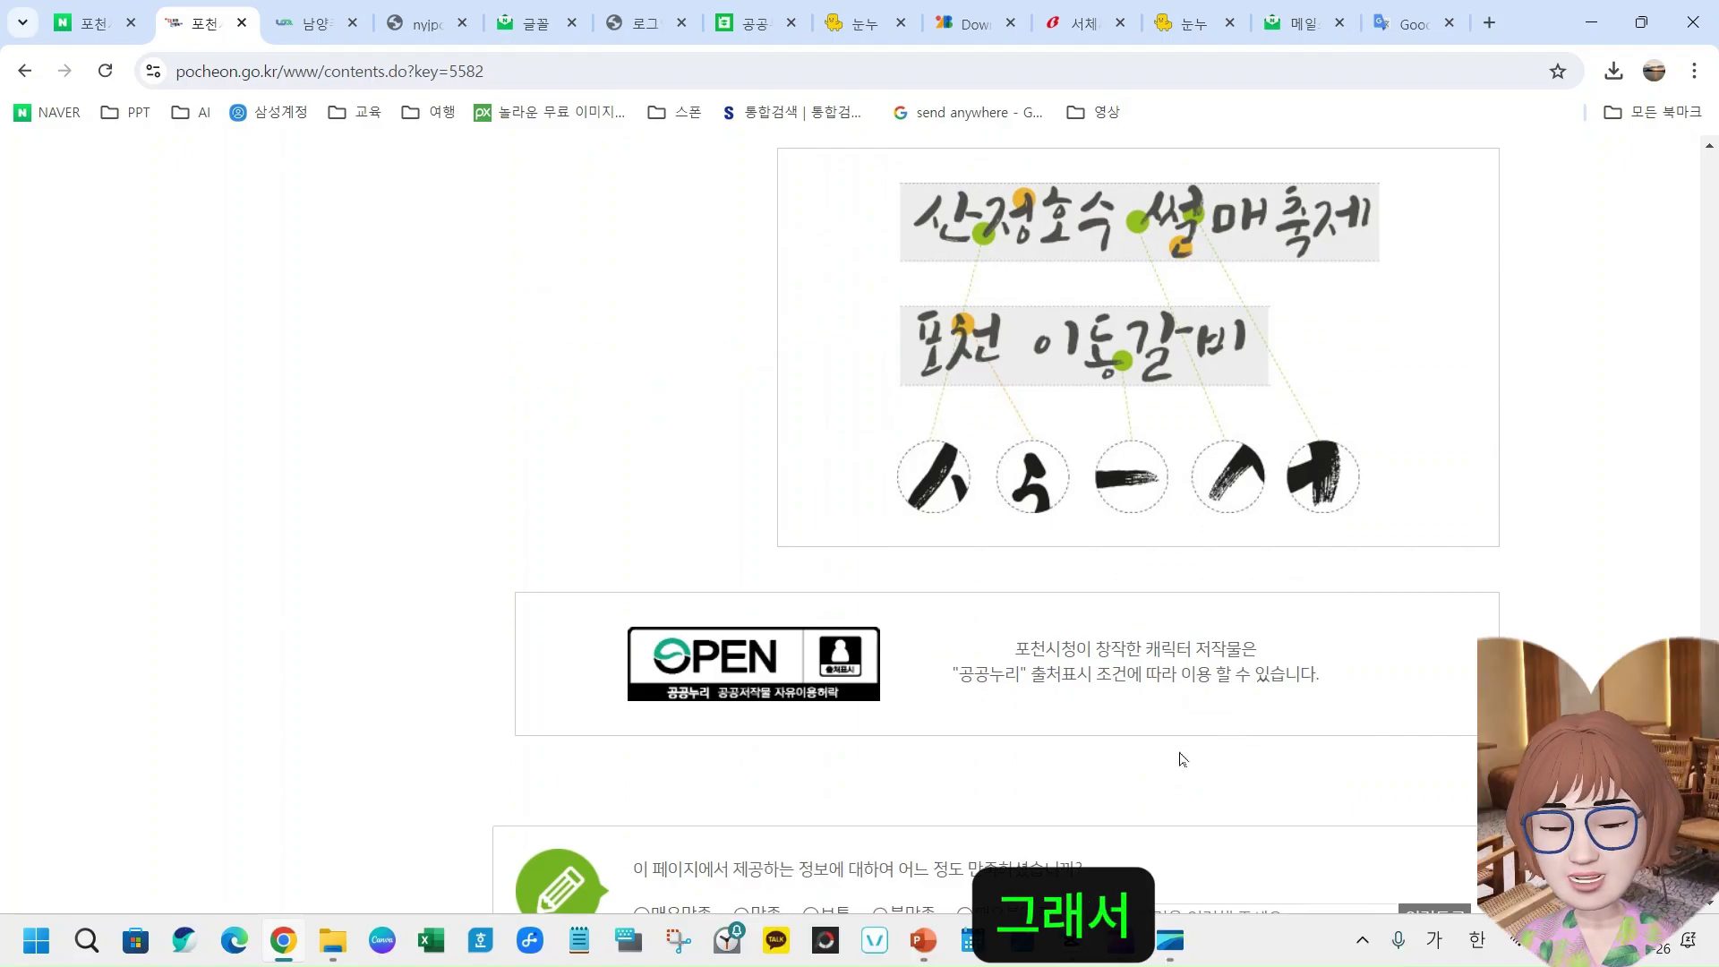
pyautogui.scroll(-2, 1097, 750)
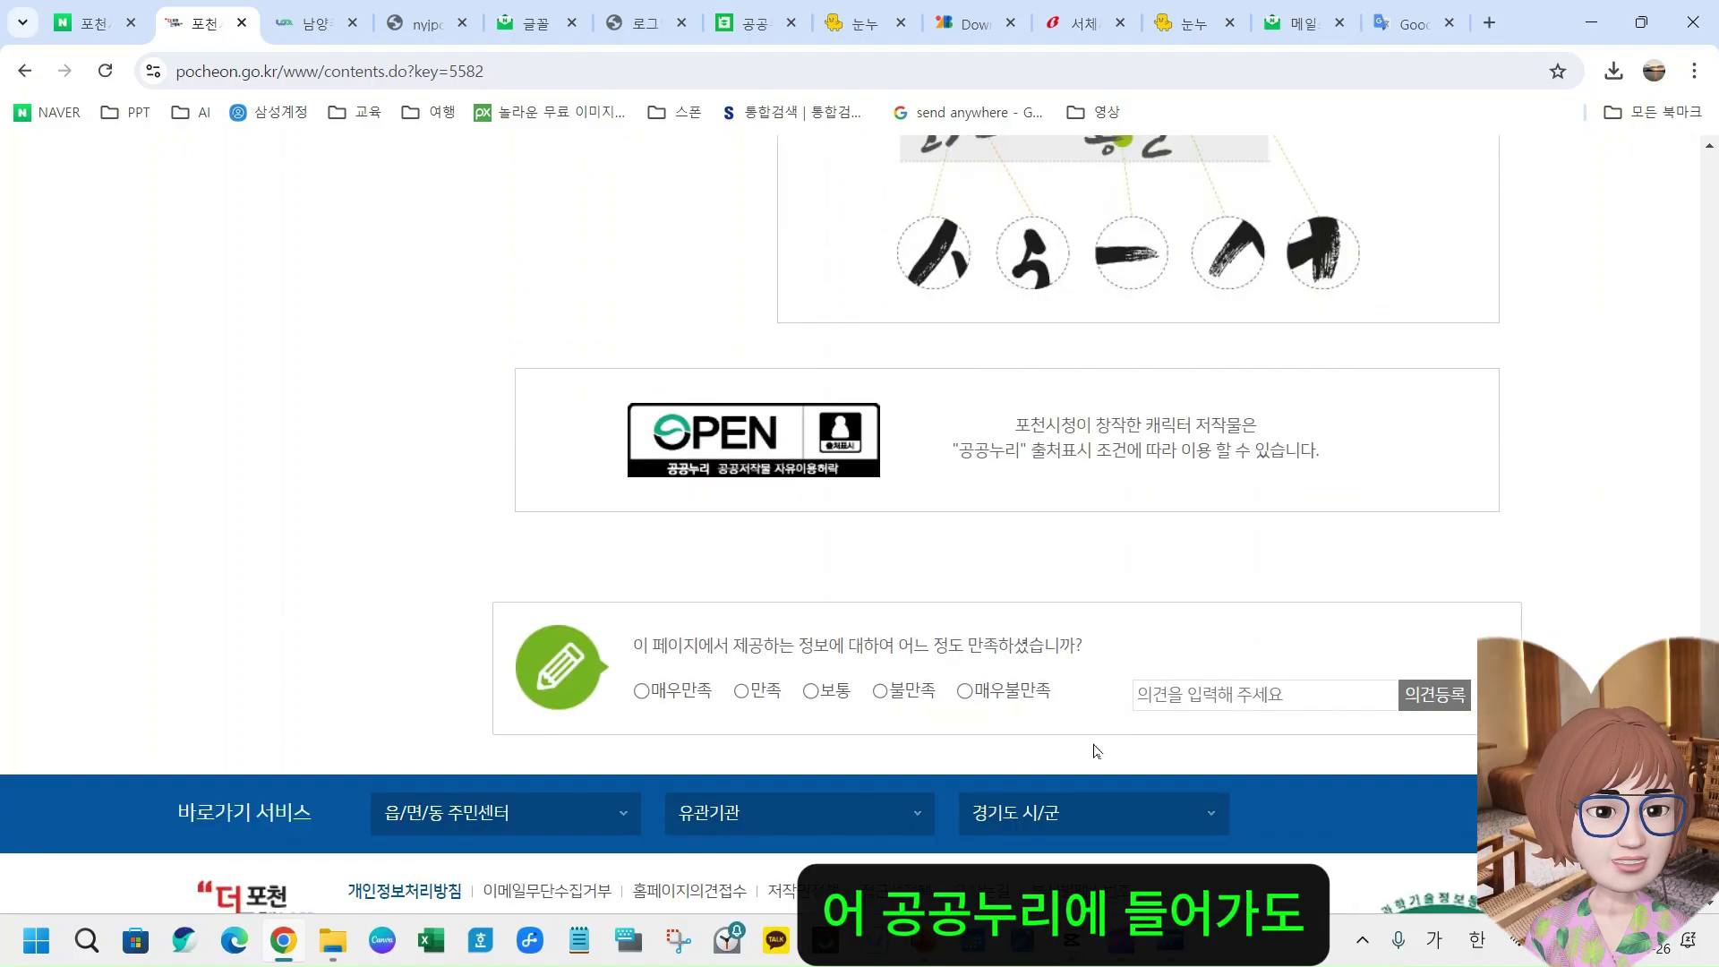
# - Go back up to the 포천서체 다운로드 section with the TTF and OTF downloads
pyautogui.scroll(4, 1018, 645)
pyautogui.scroll(7, 1186, 707)
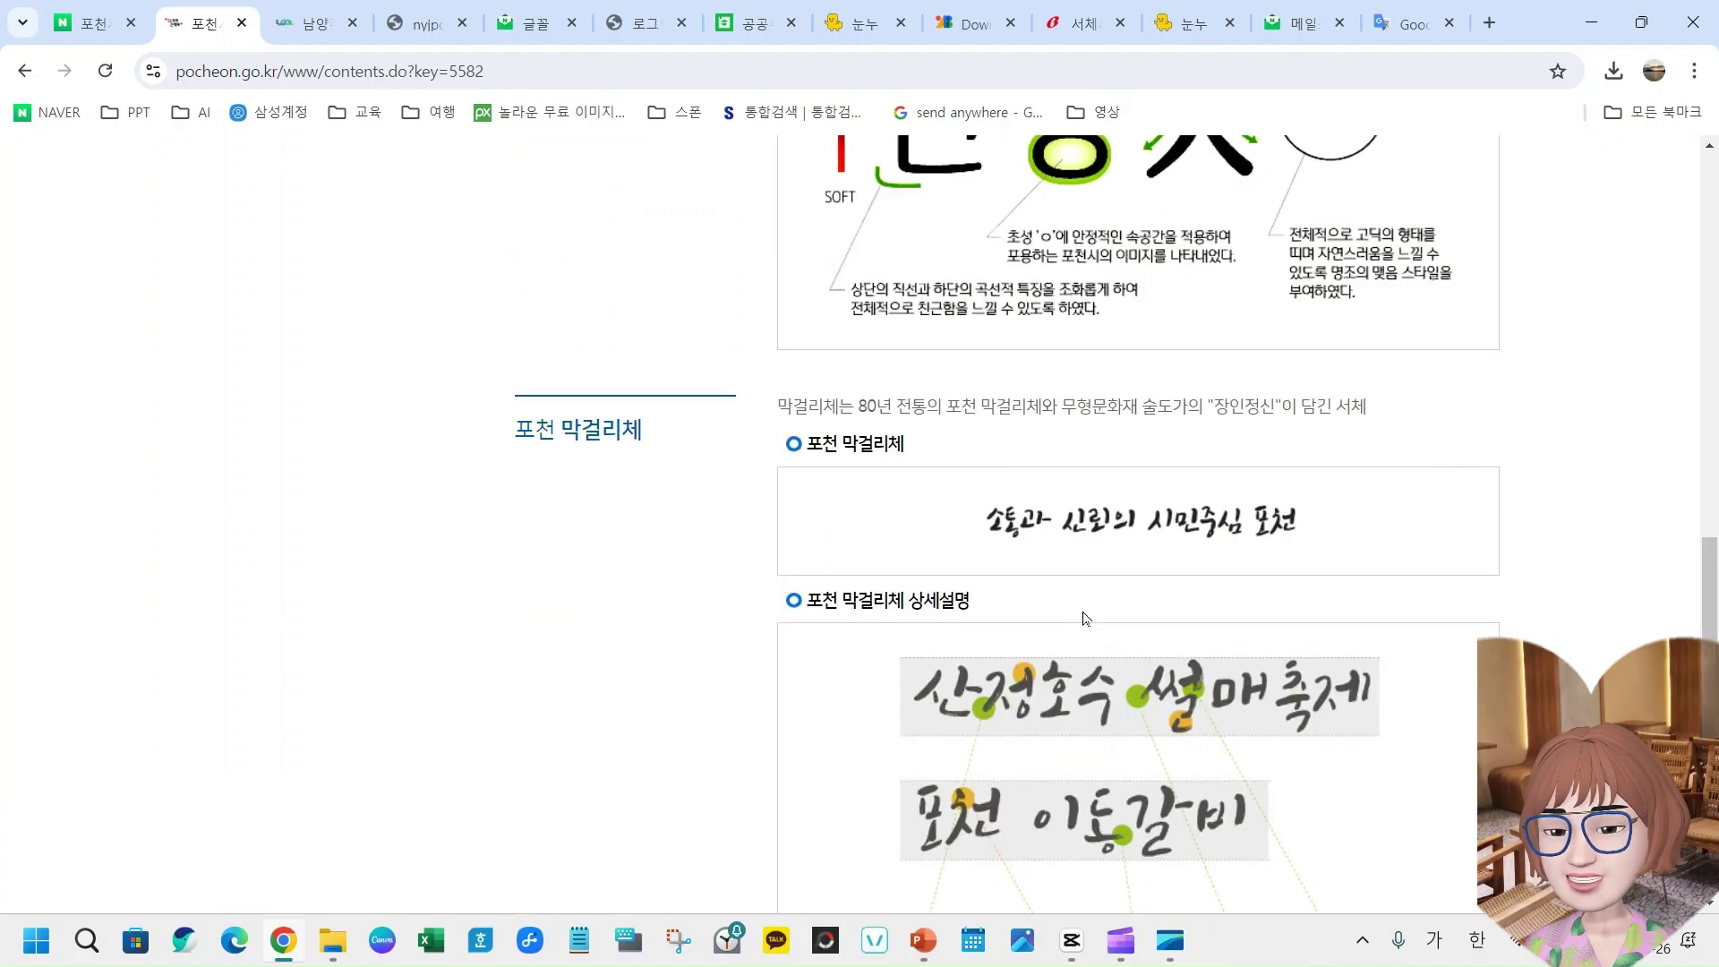
pyautogui.scroll(3, 1186, 707)
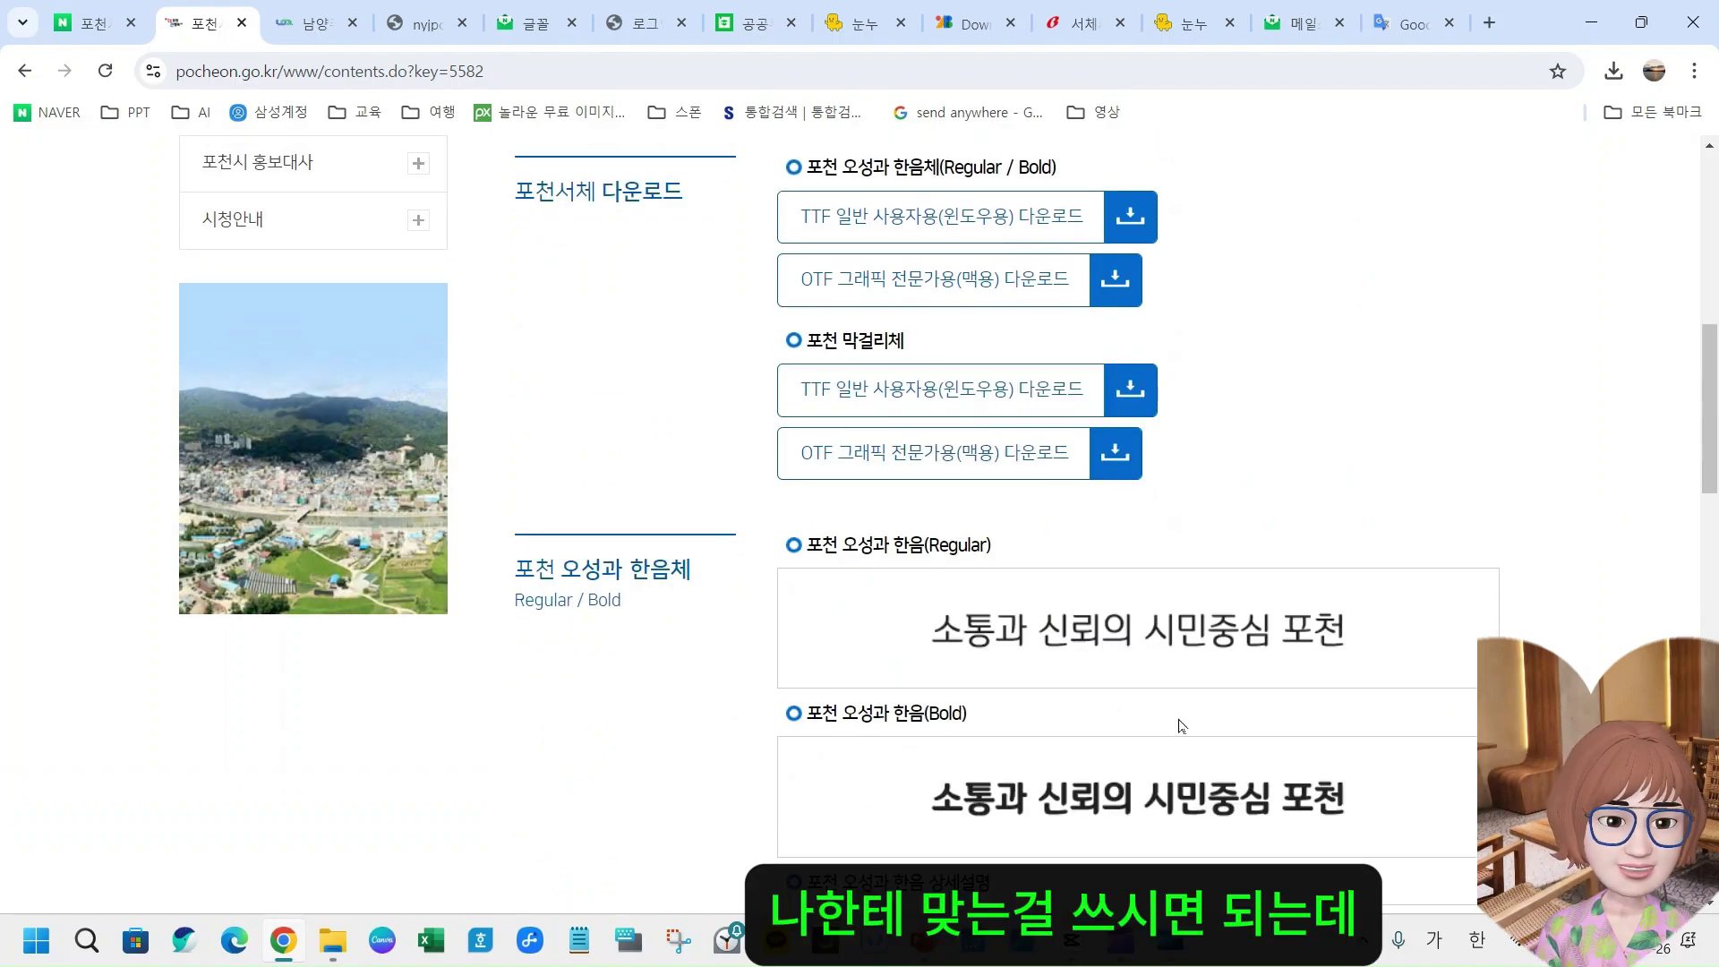
pyautogui.scroll(1, 1130, 725)
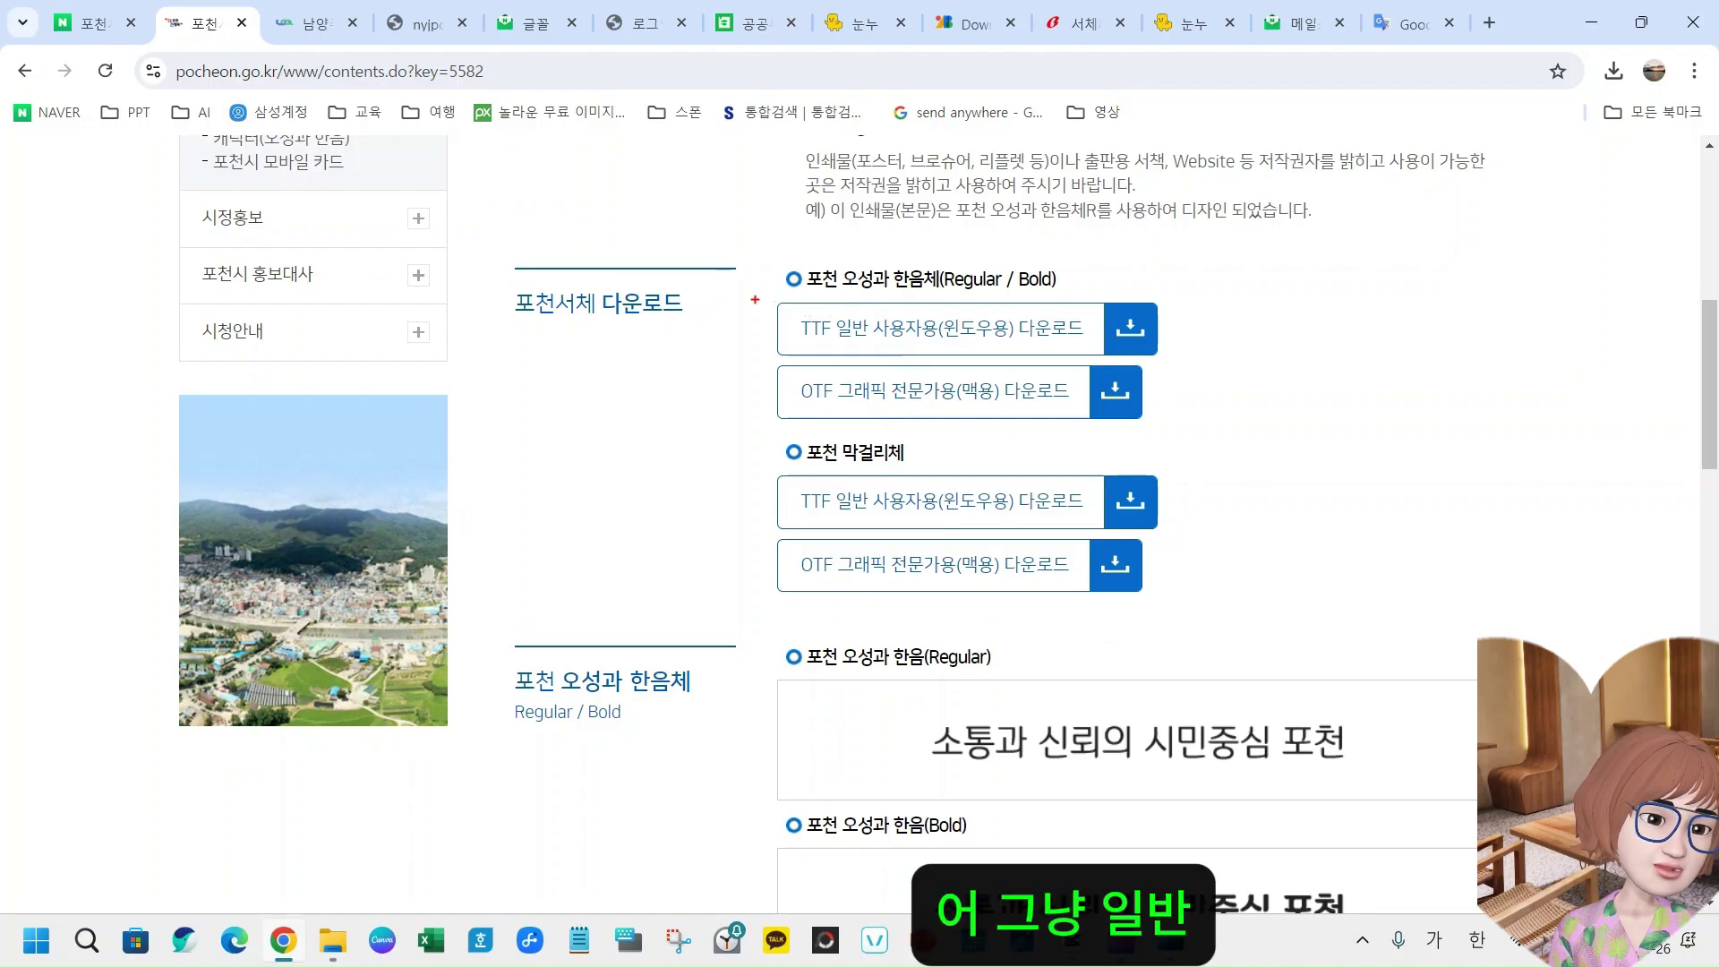
# - Frame the Windows TTF download of 포천 오성과 한음체 with a rectangle and look over the 포천서체 다운로드 section
pyautogui.moveTo(929, 334); pyautogui.dragTo(1178, 353)
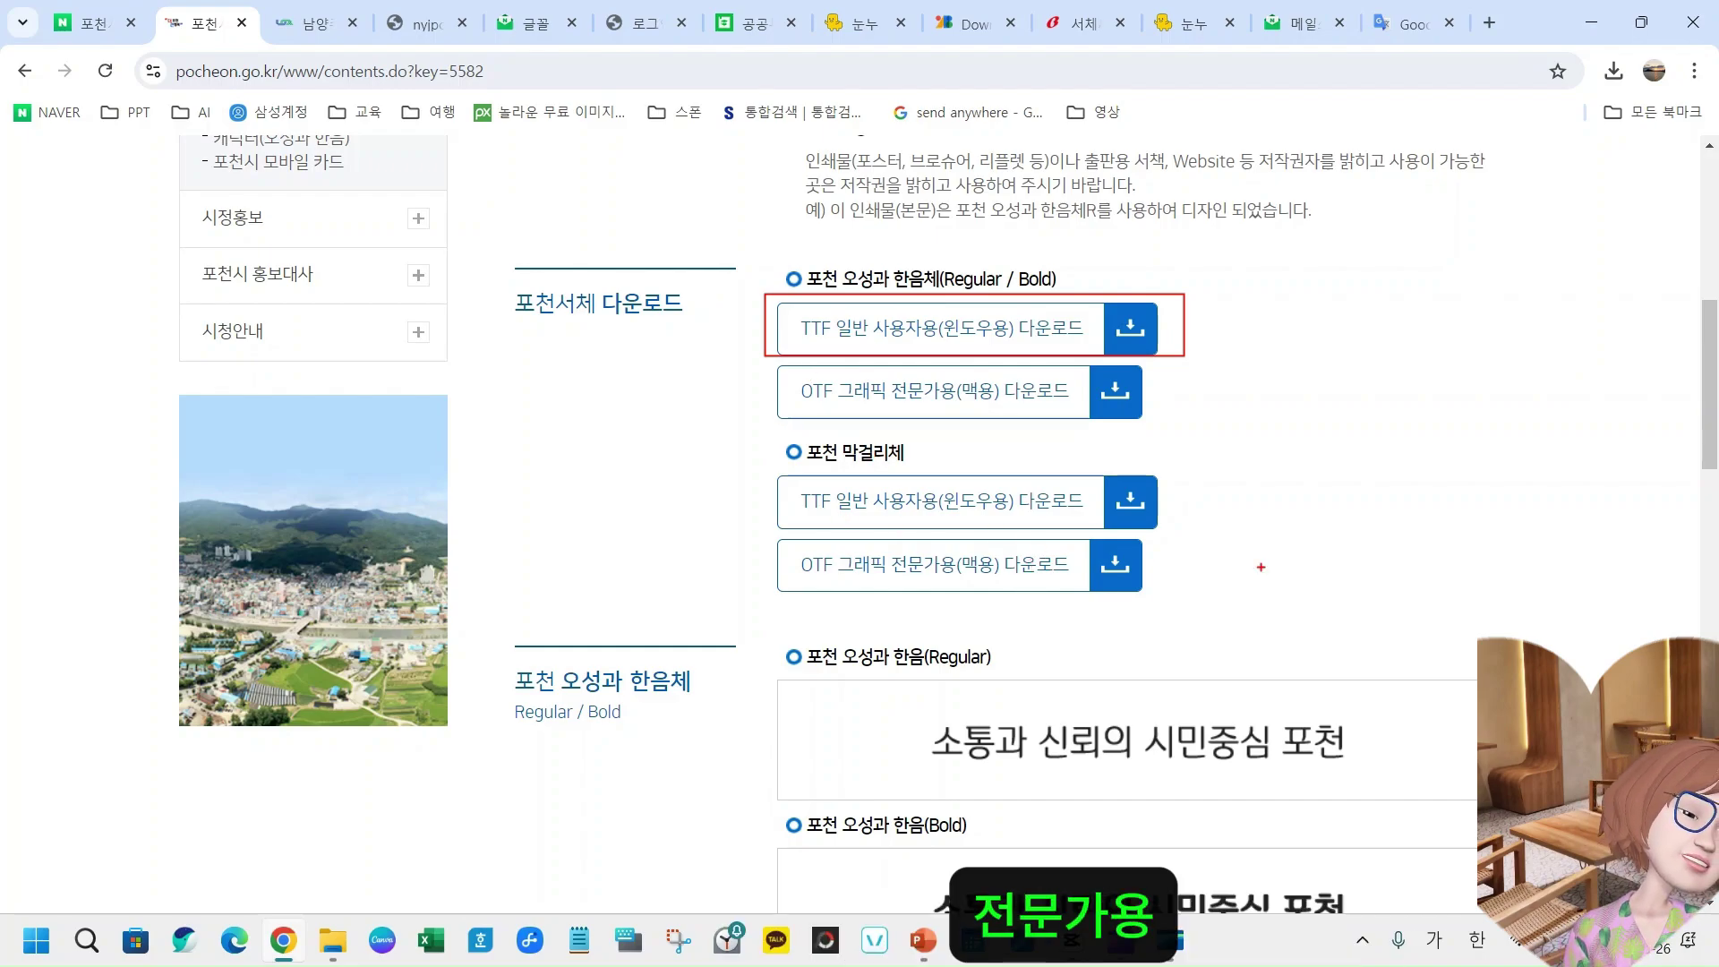
pyautogui.scroll(1, 1272, 585)
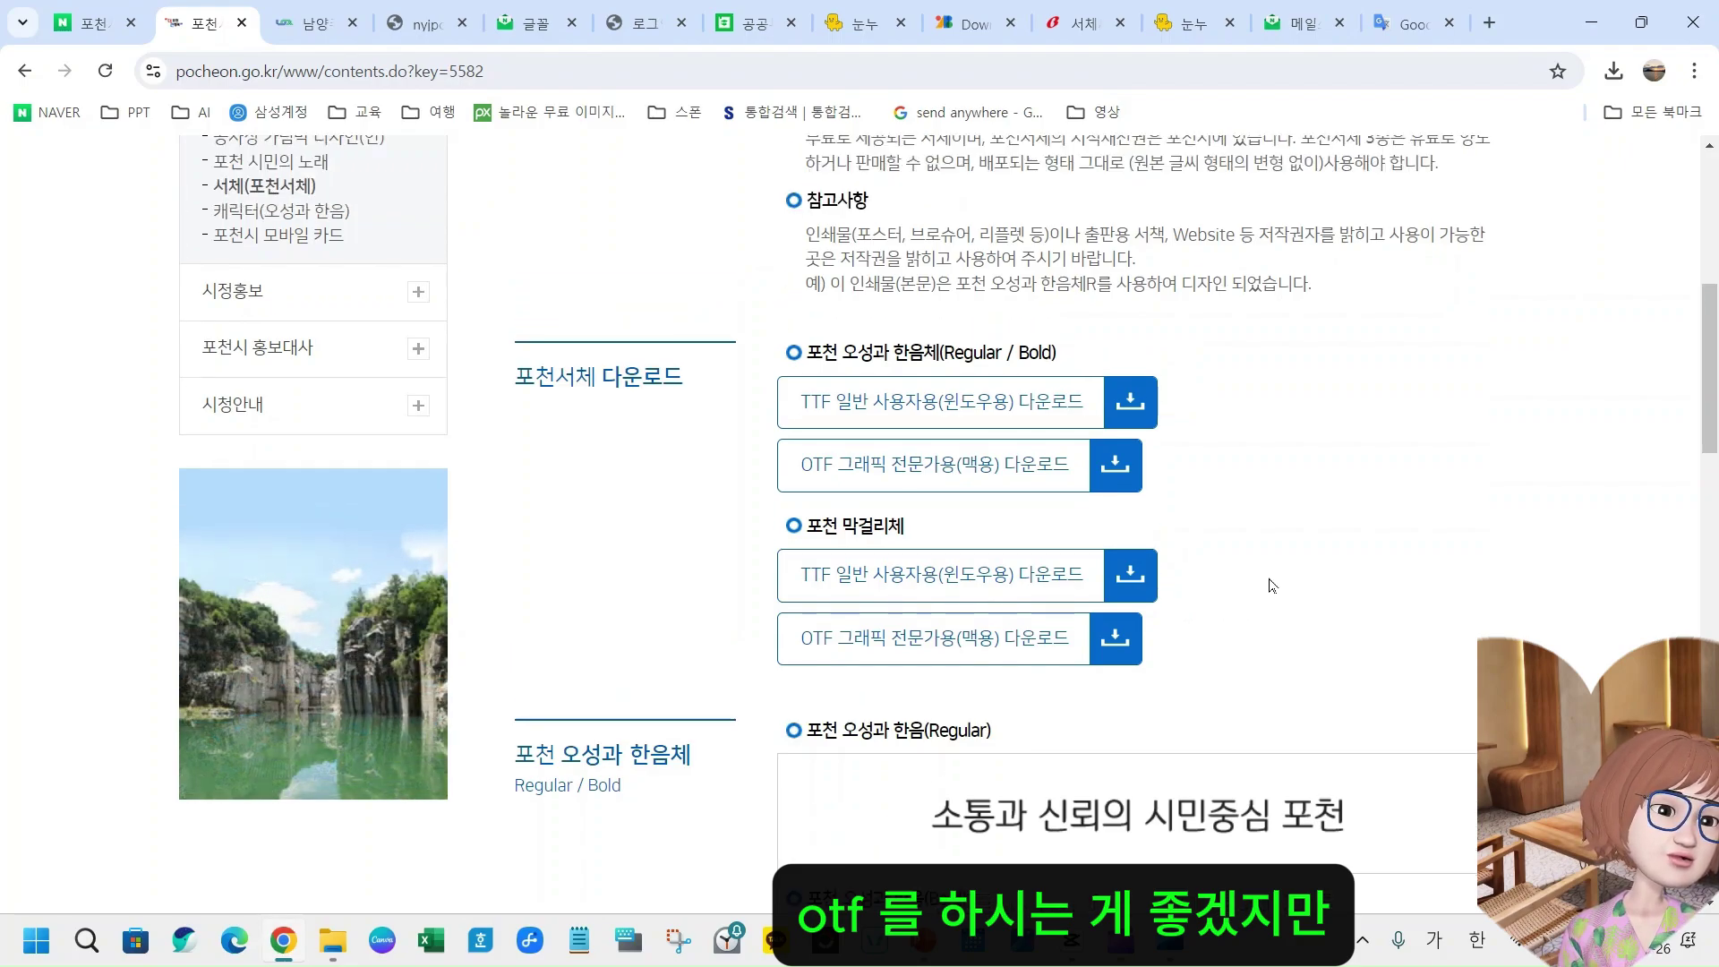
pyautogui.scroll(1, 1272, 586)
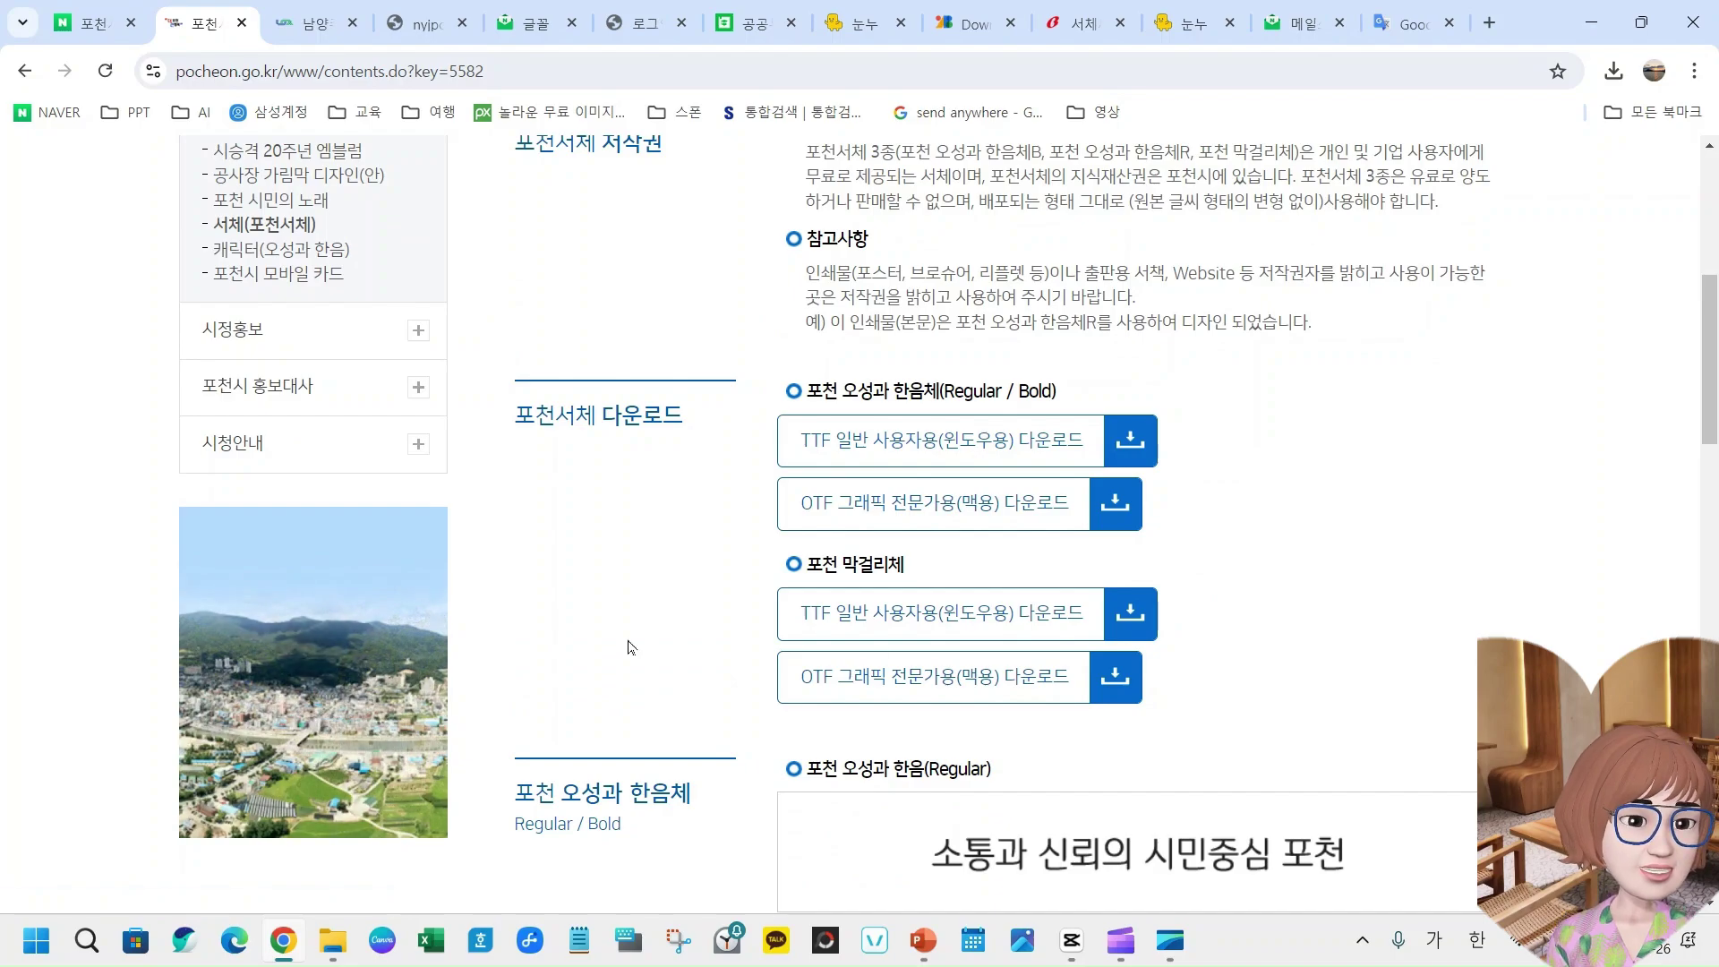
# - Switch to the File Explorer window showing the 학교안심 구름 folder and close it
pyautogui.moveTo(332, 940)
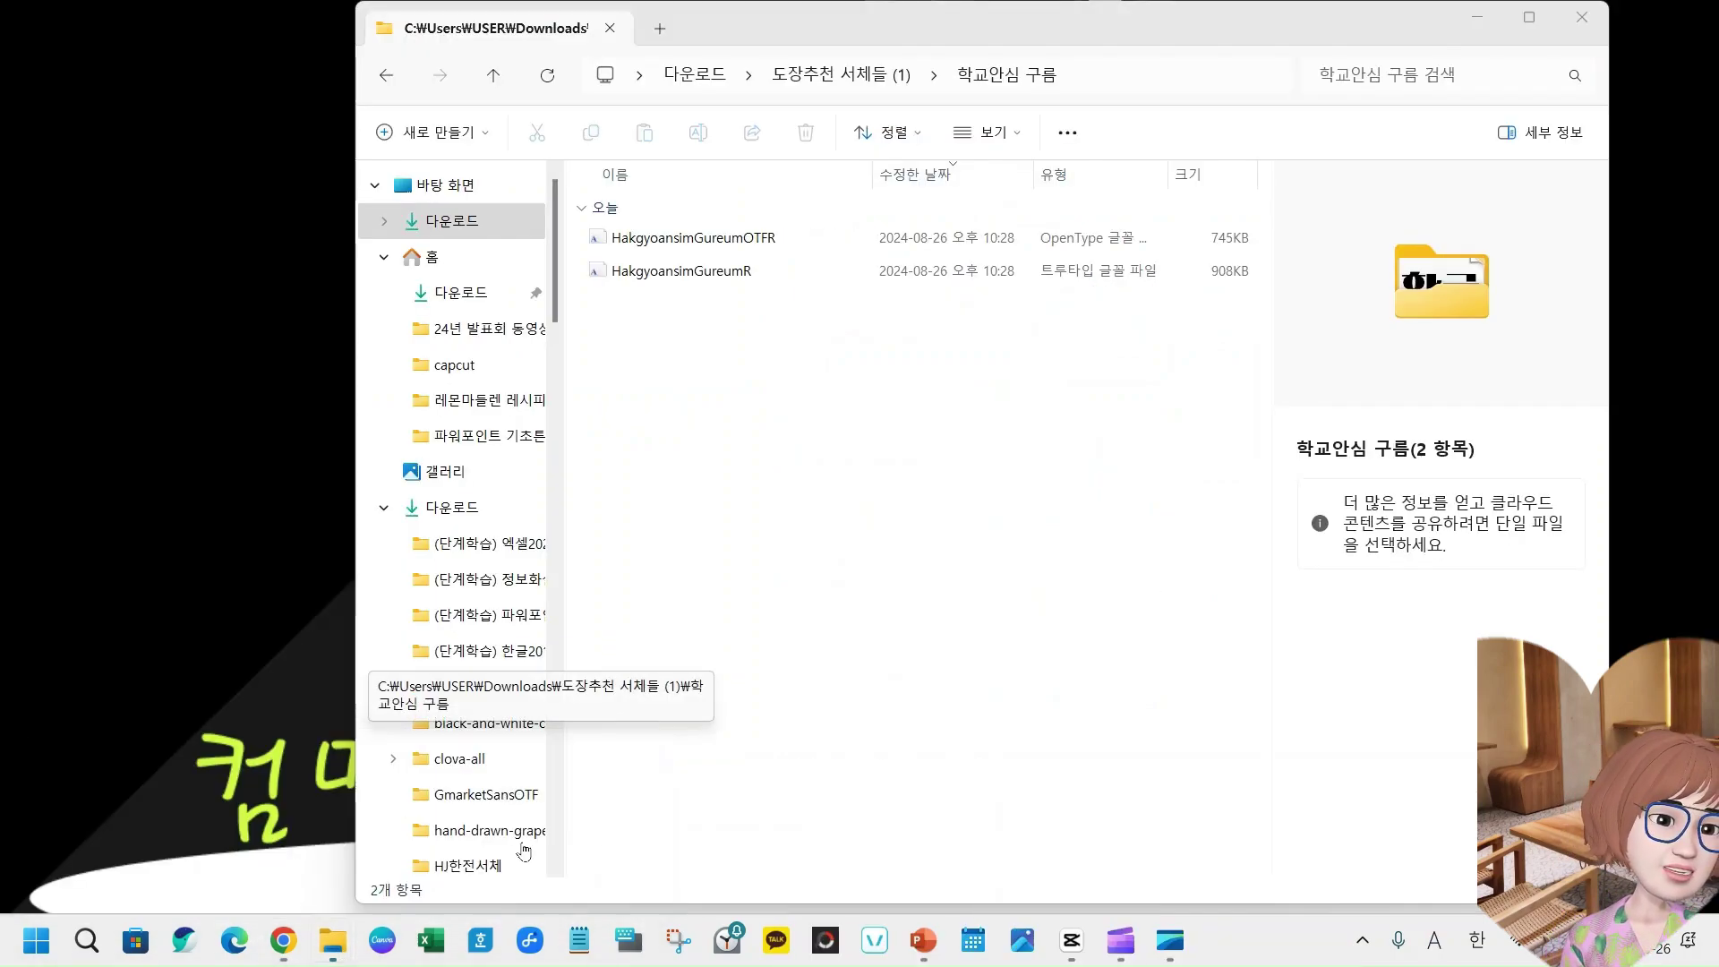
pyautogui.click(505, 847)
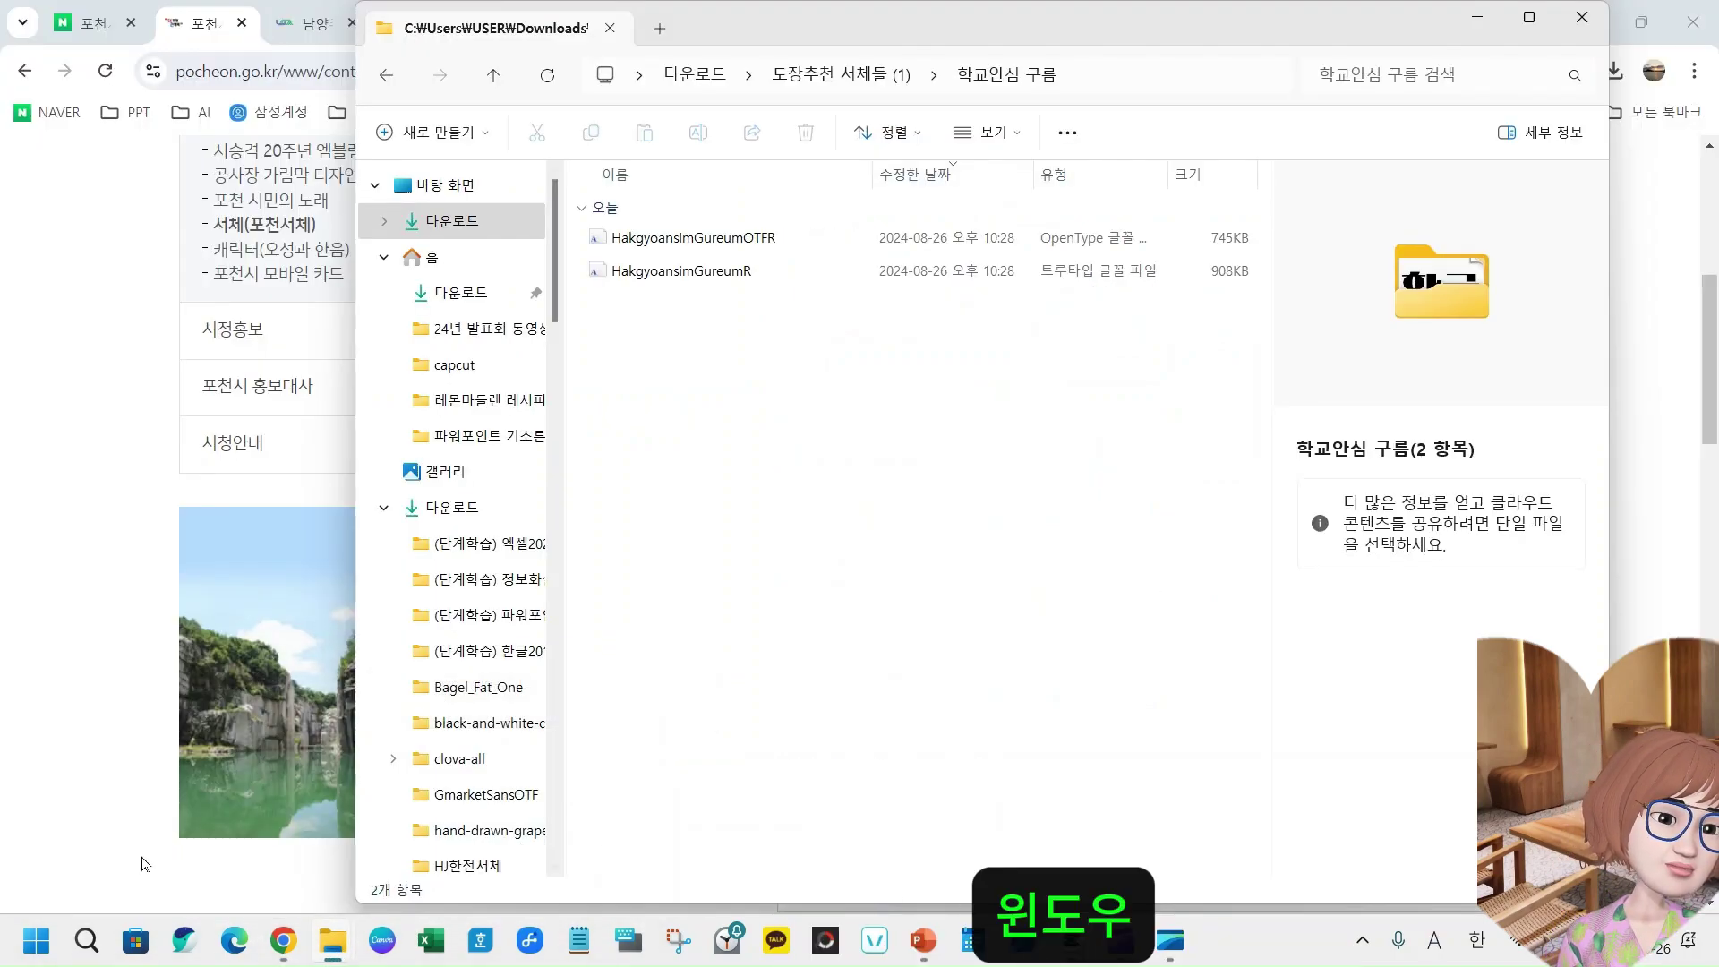
pyautogui.moveTo(332, 951)
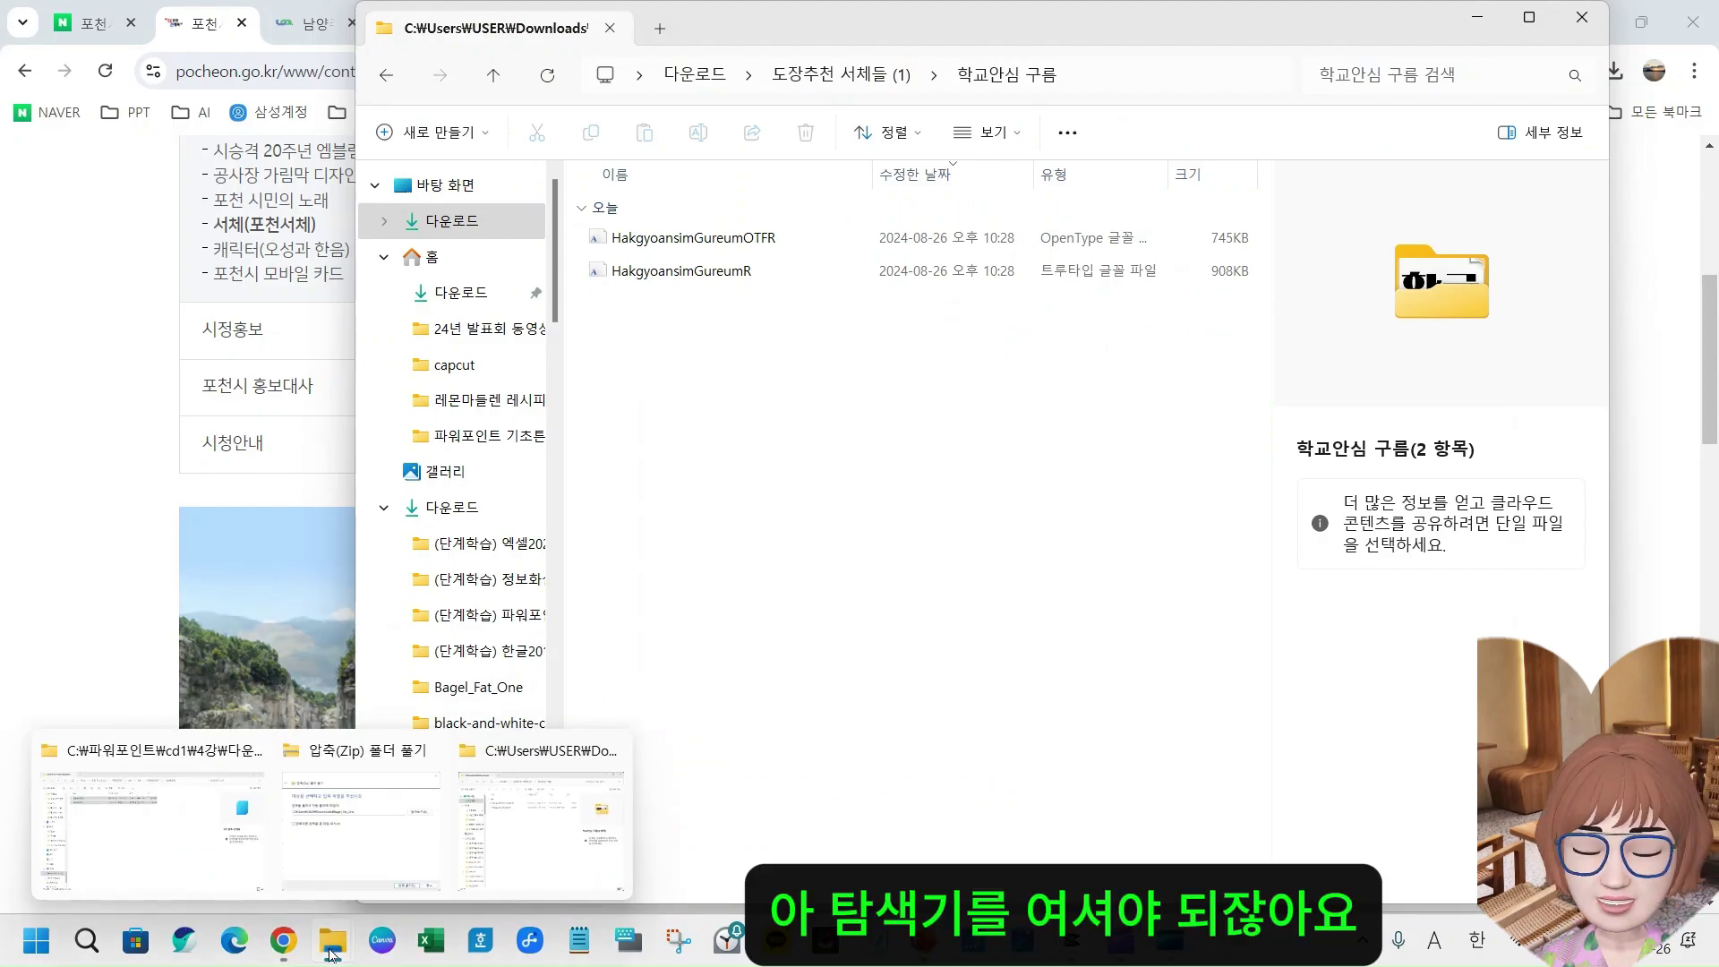
pyautogui.click(1582, 19)
# - Open a new File Explorer window, show the E key on the on-screen keyboard, and close both windows
pyautogui.moveTo(1170, 940)
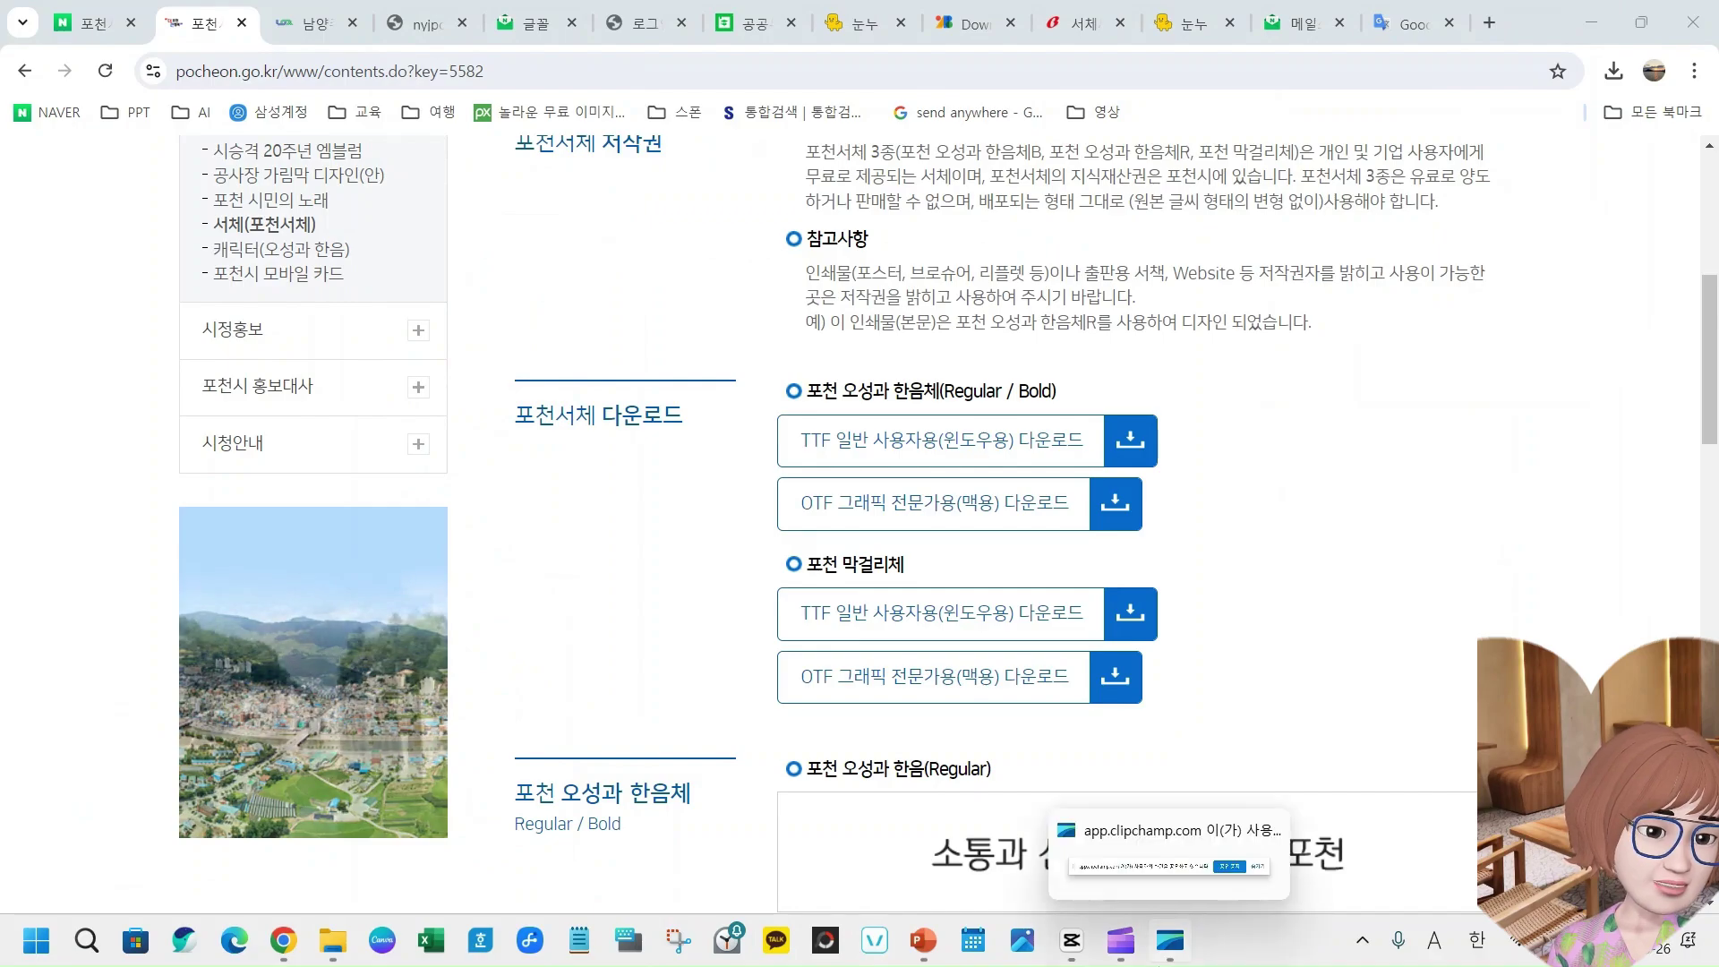
pyautogui.press('super+e')
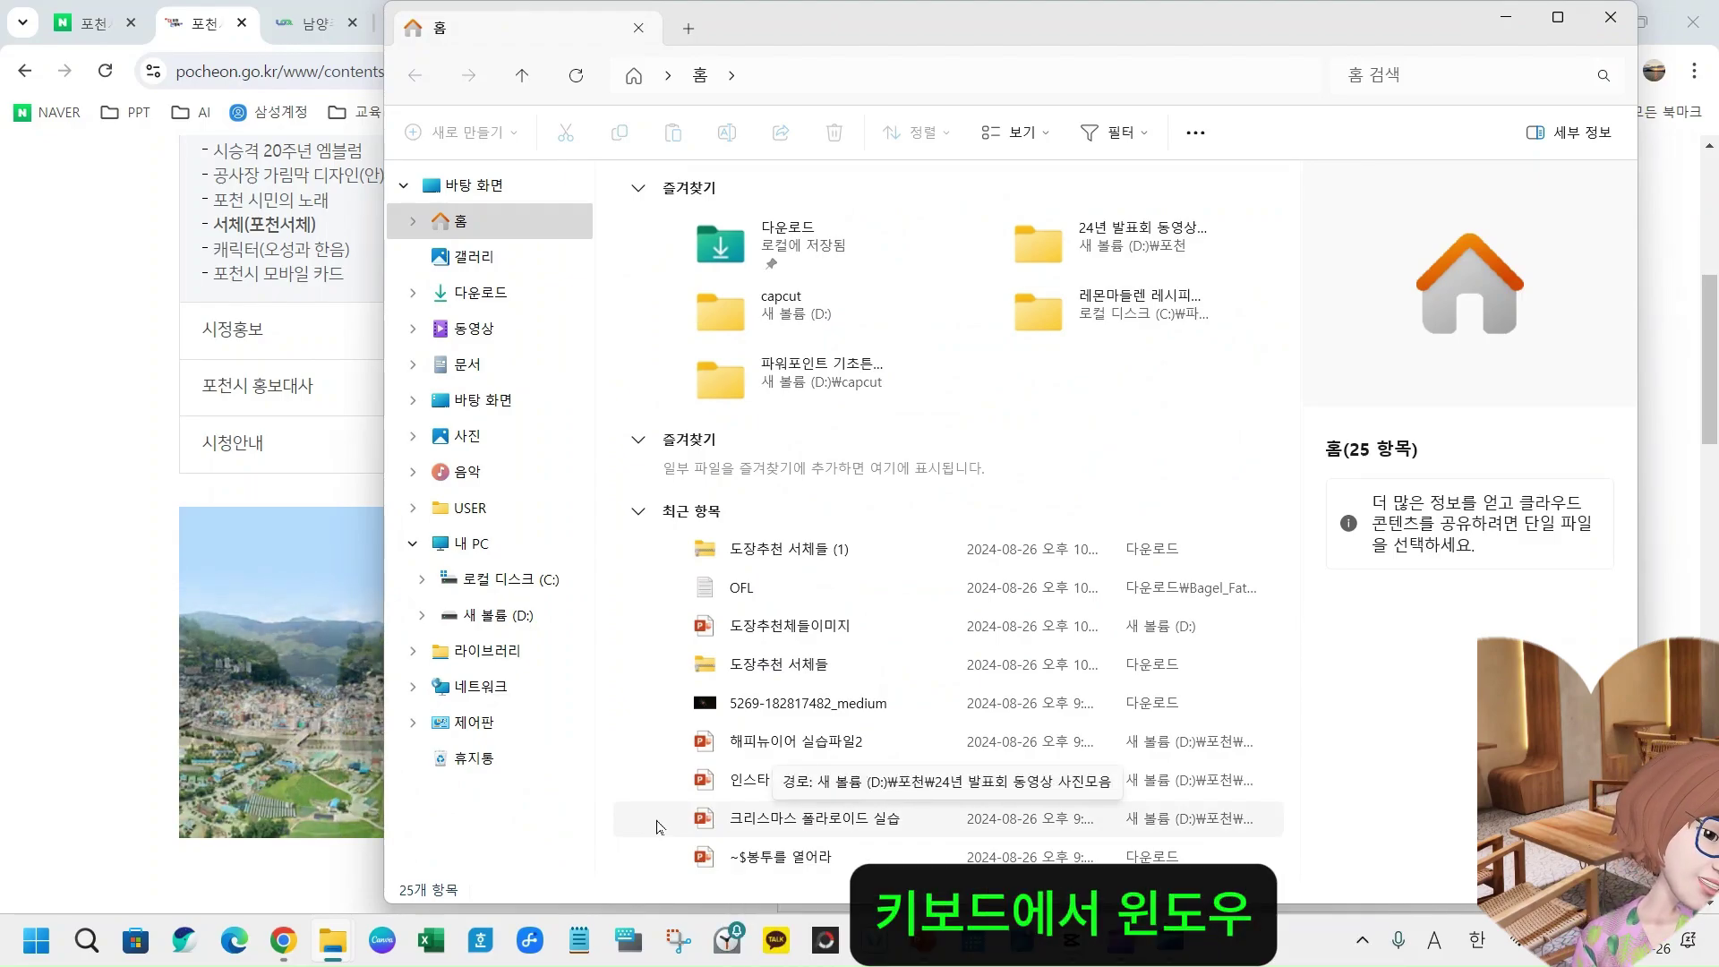
pyautogui.click(624, 940)
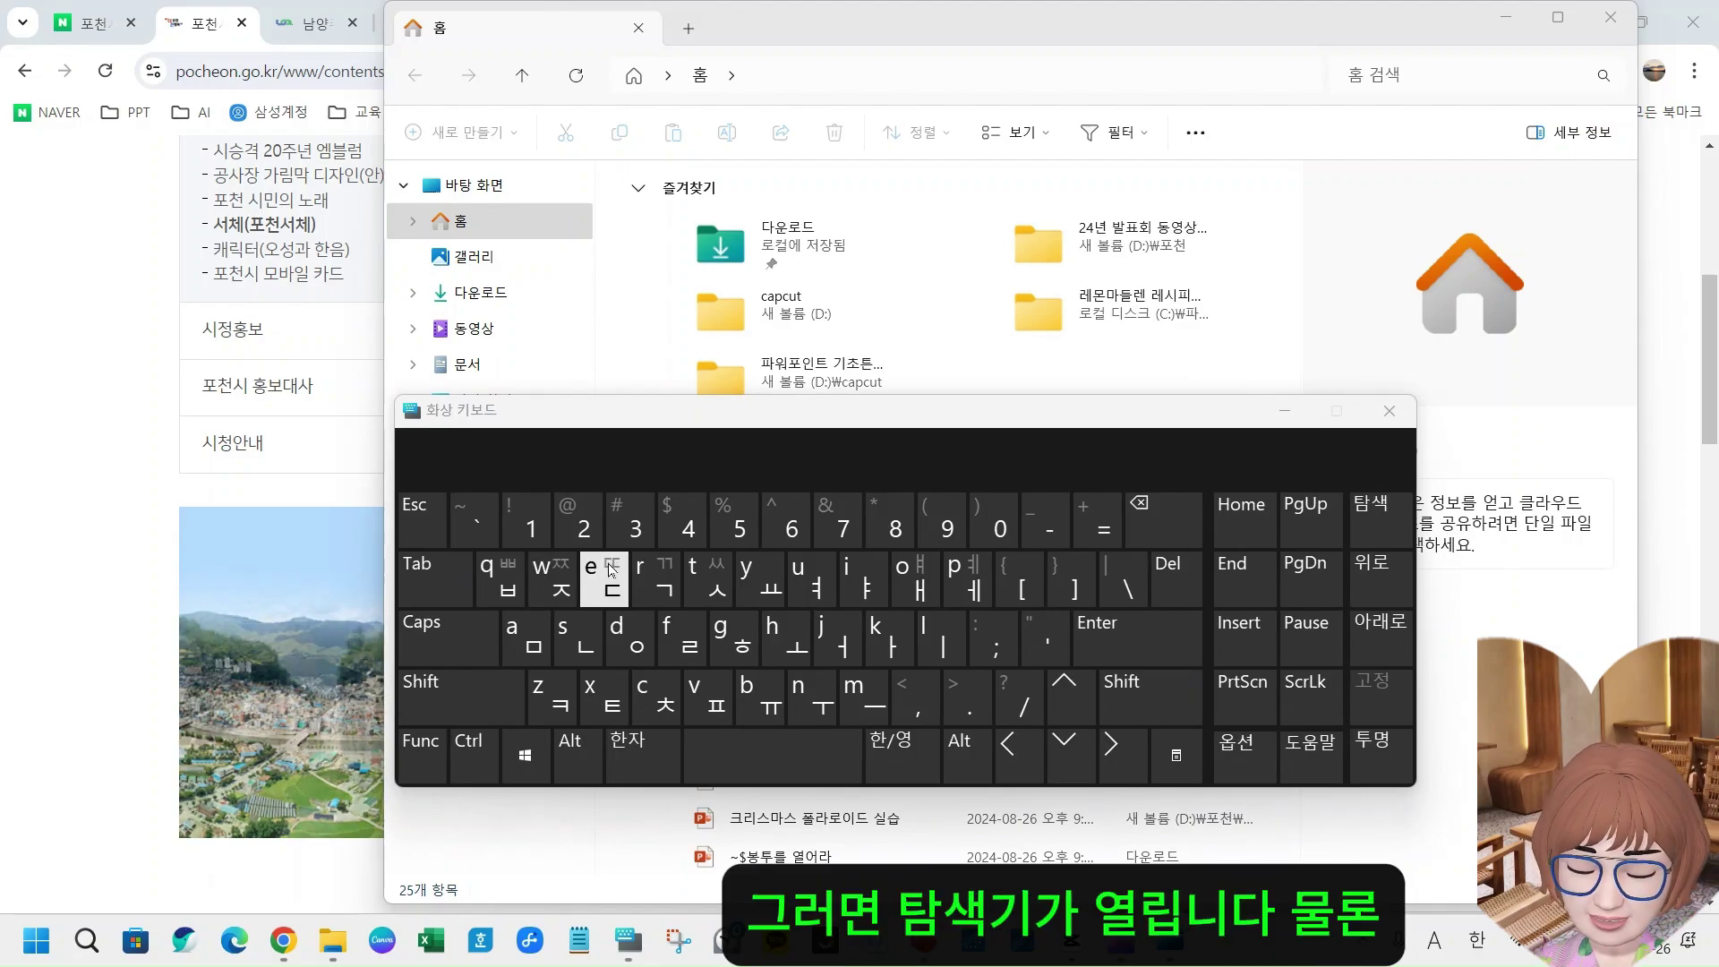
pyautogui.click(1388, 411)
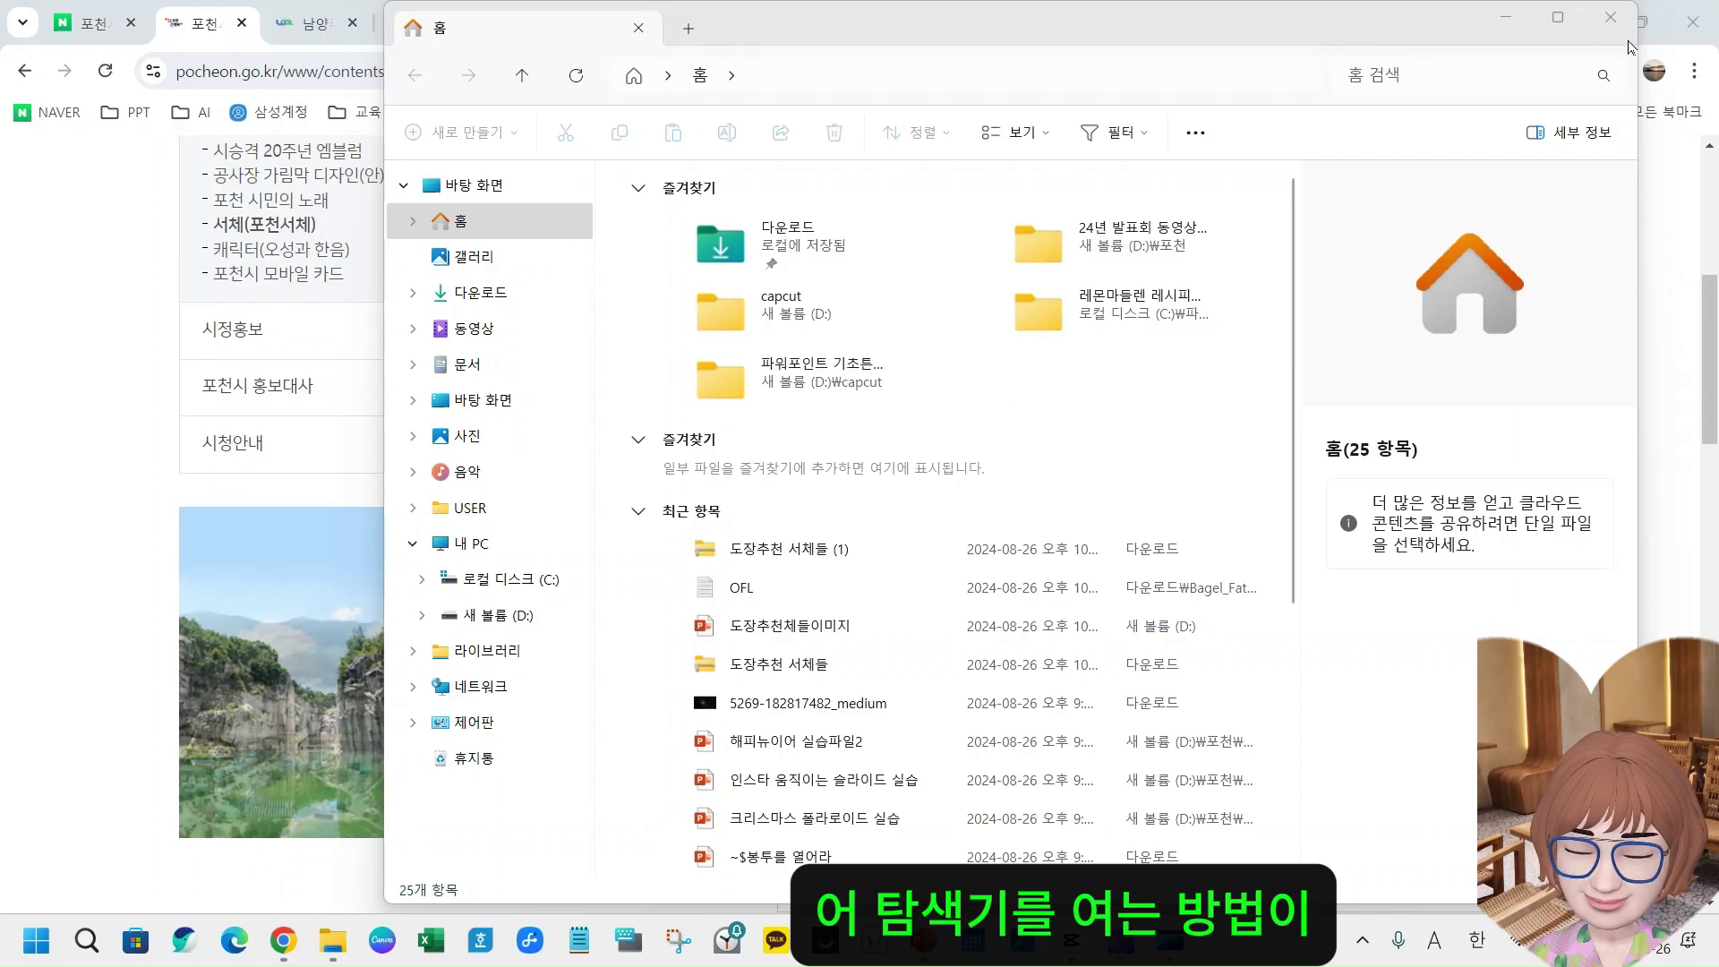
pyautogui.click(1609, 17)
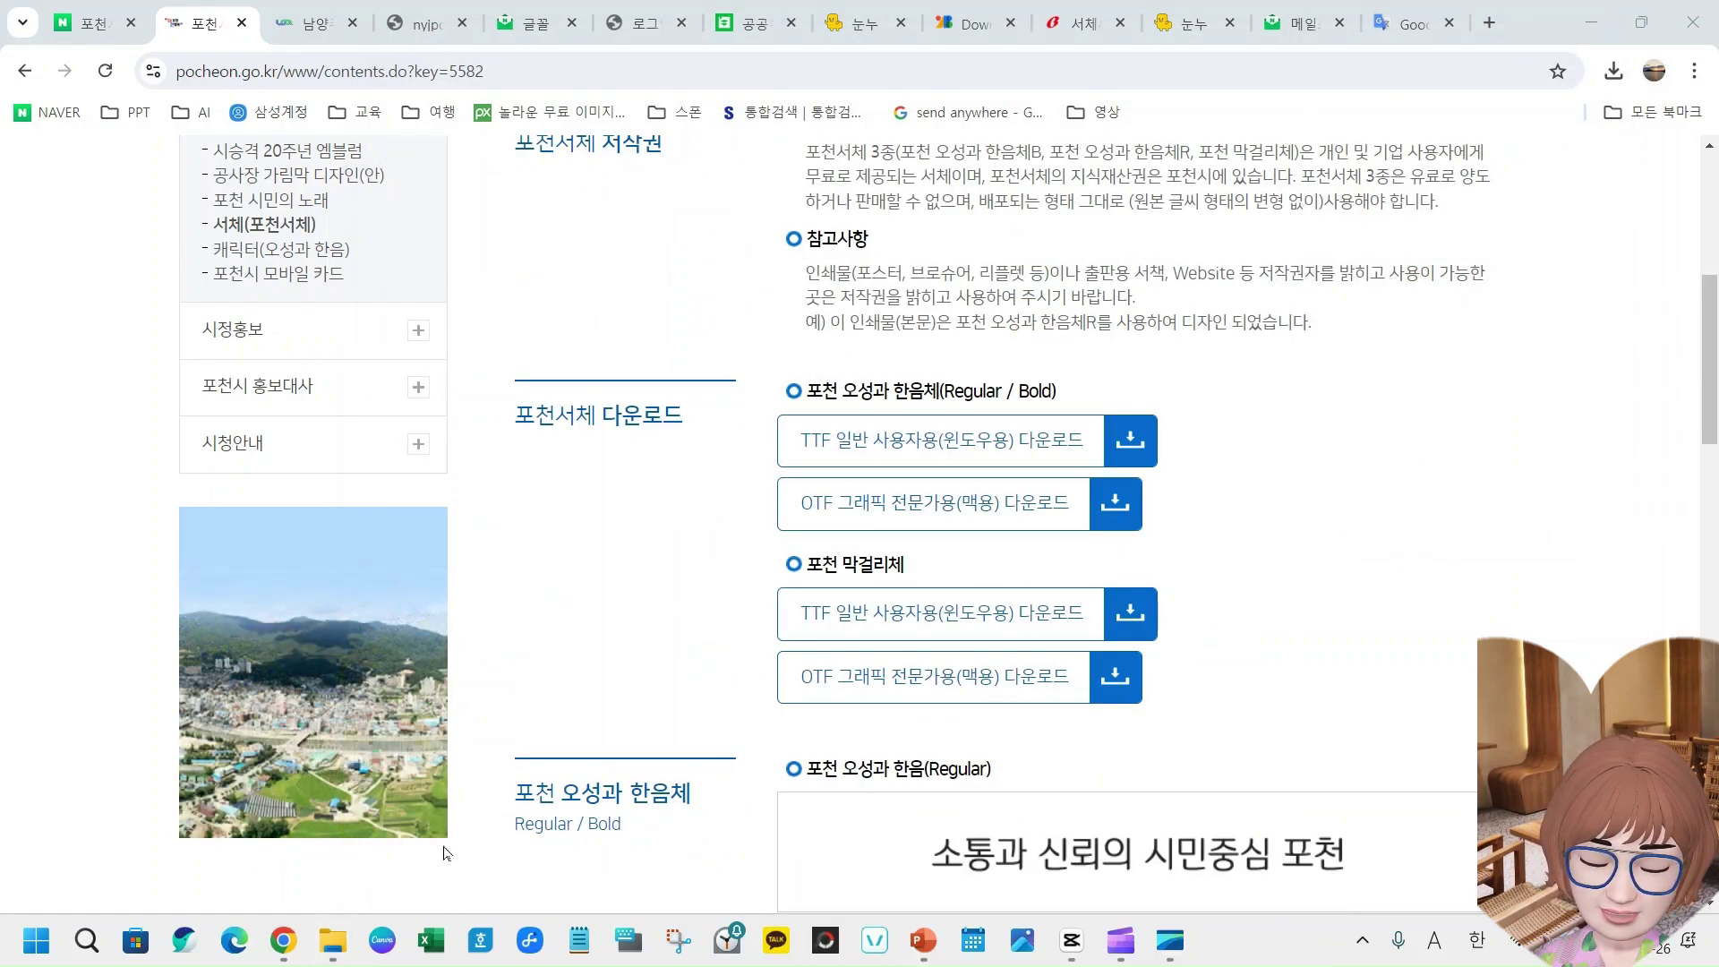
# - Show the desktop and cancel the pending zip extraction to the Bagel_Fat_One folder
pyautogui.press('super')
pyautogui.press('super')
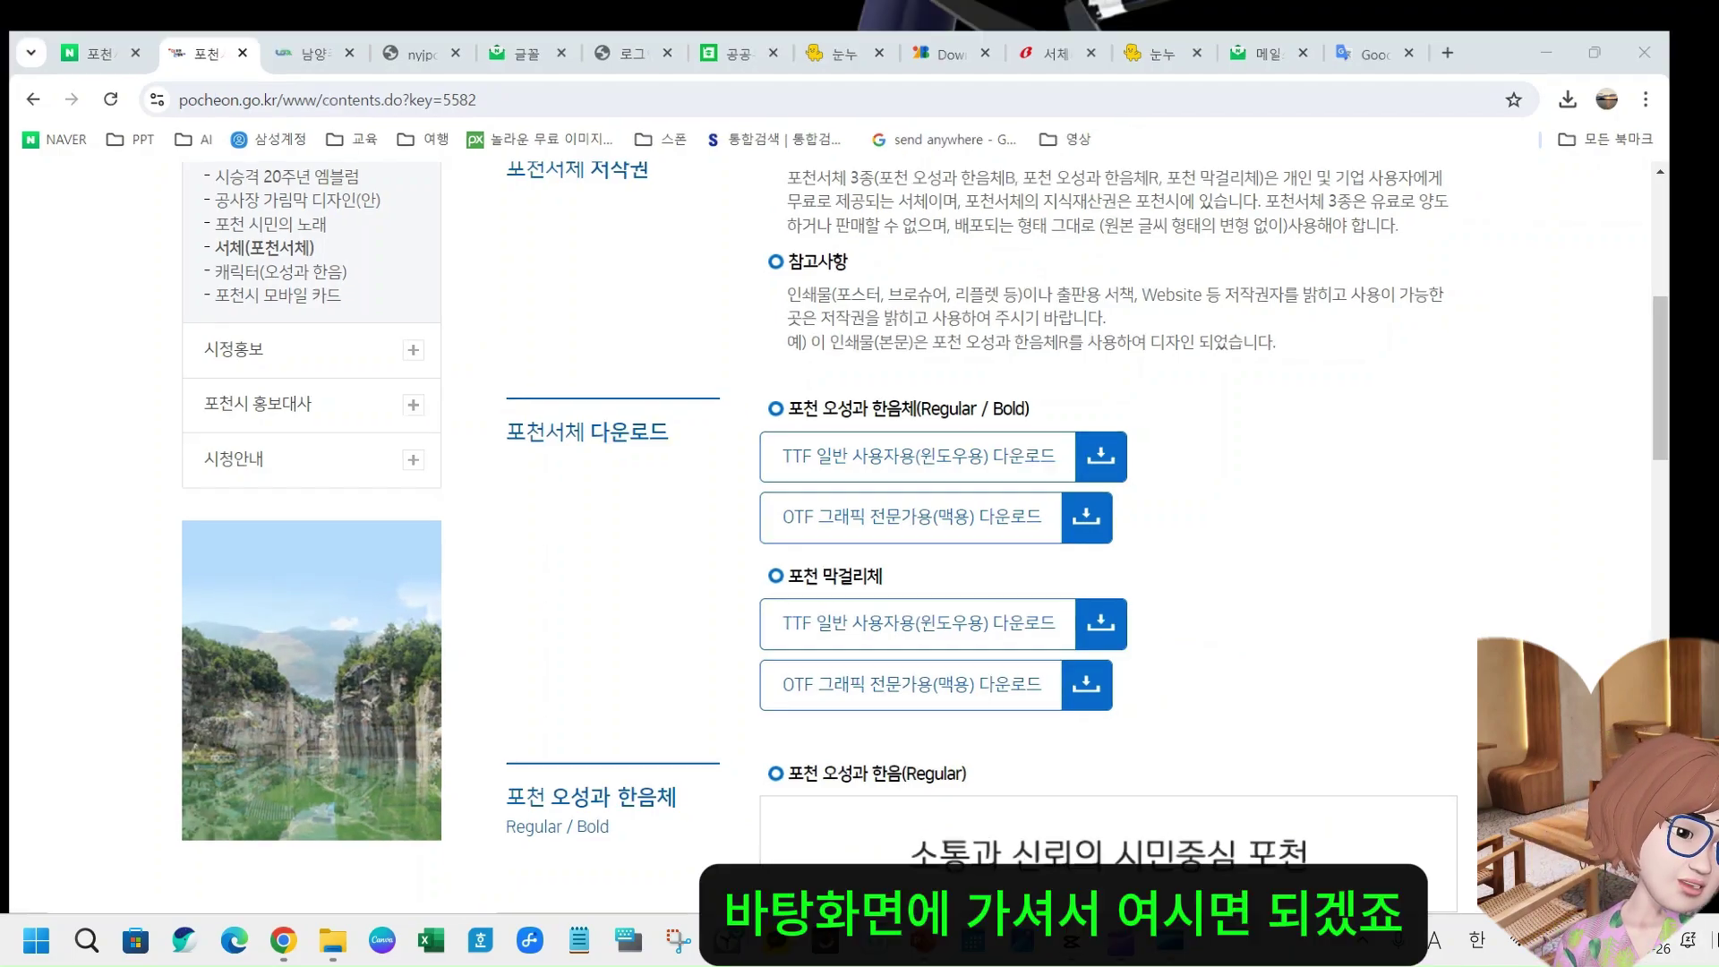
pyautogui.press('super+d')
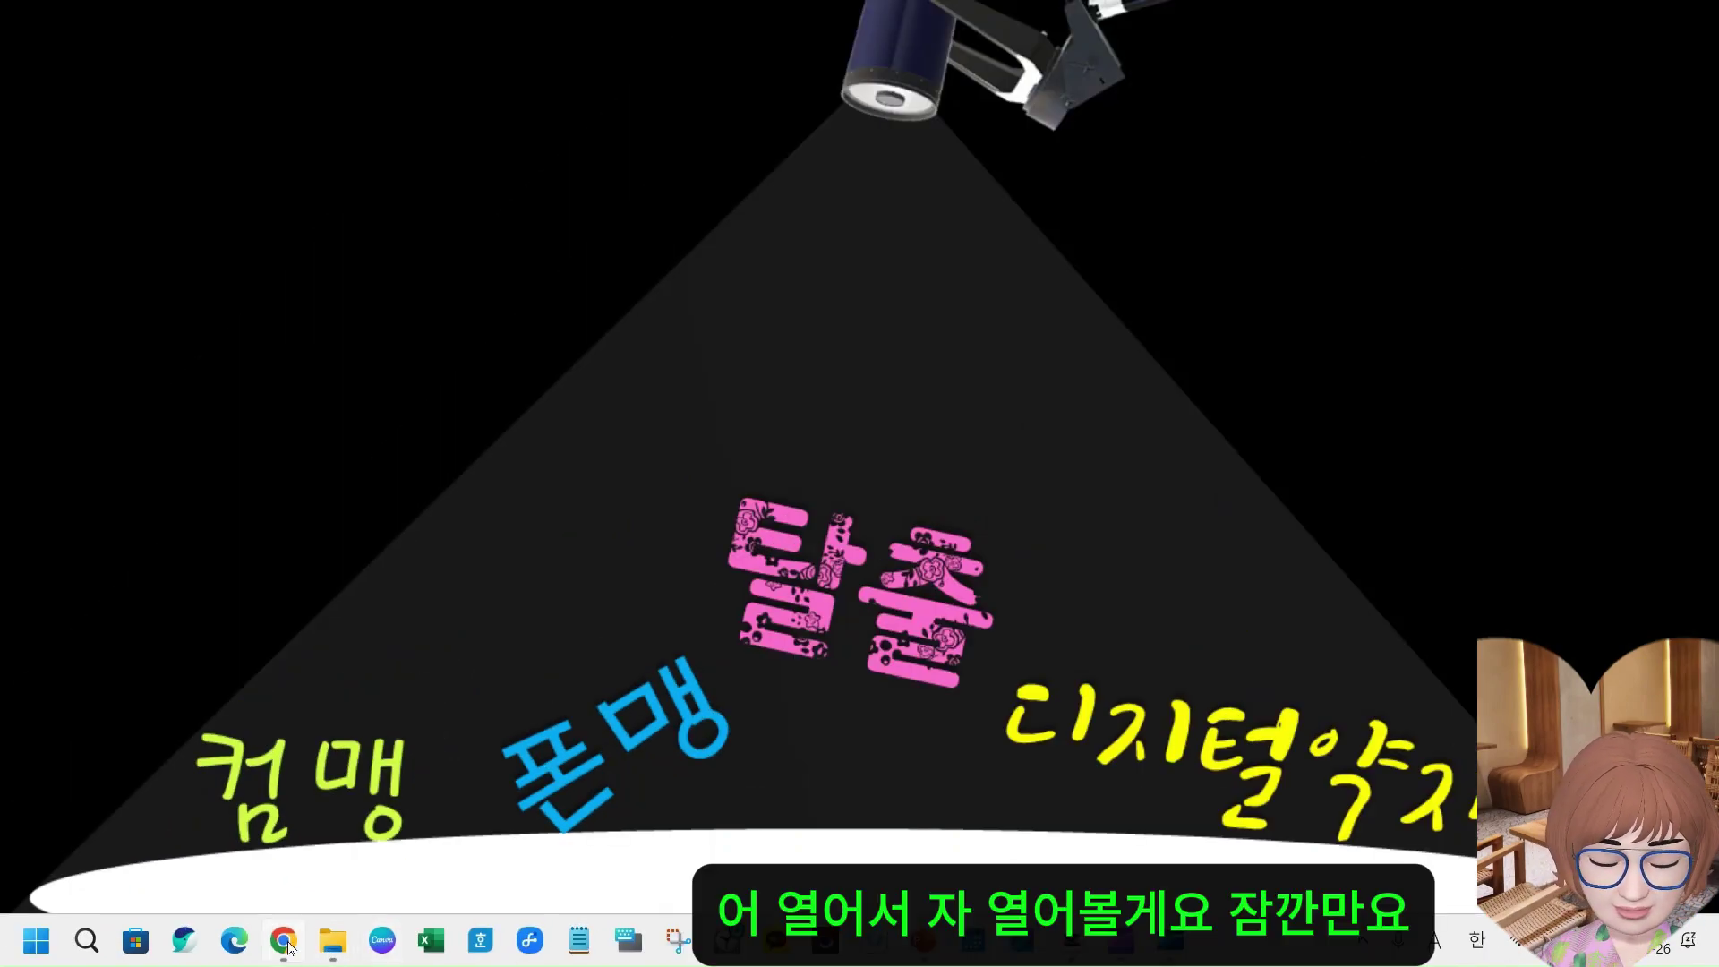
pyautogui.click(333, 941)
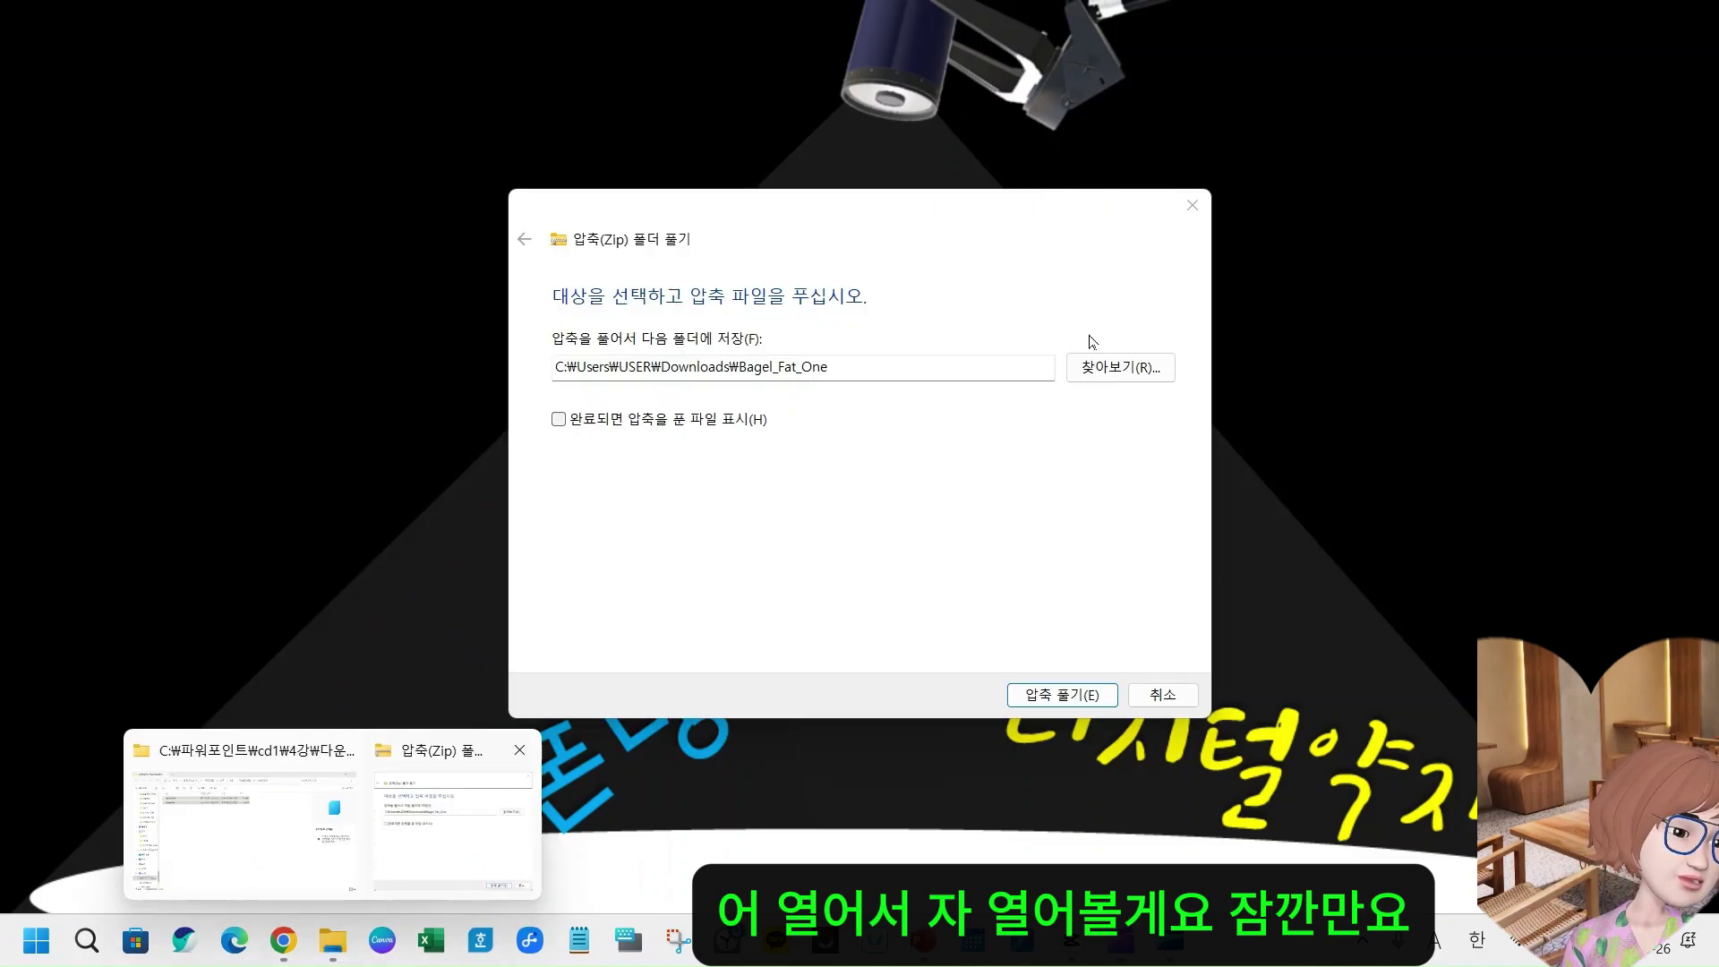
pyautogui.click(1164, 698)
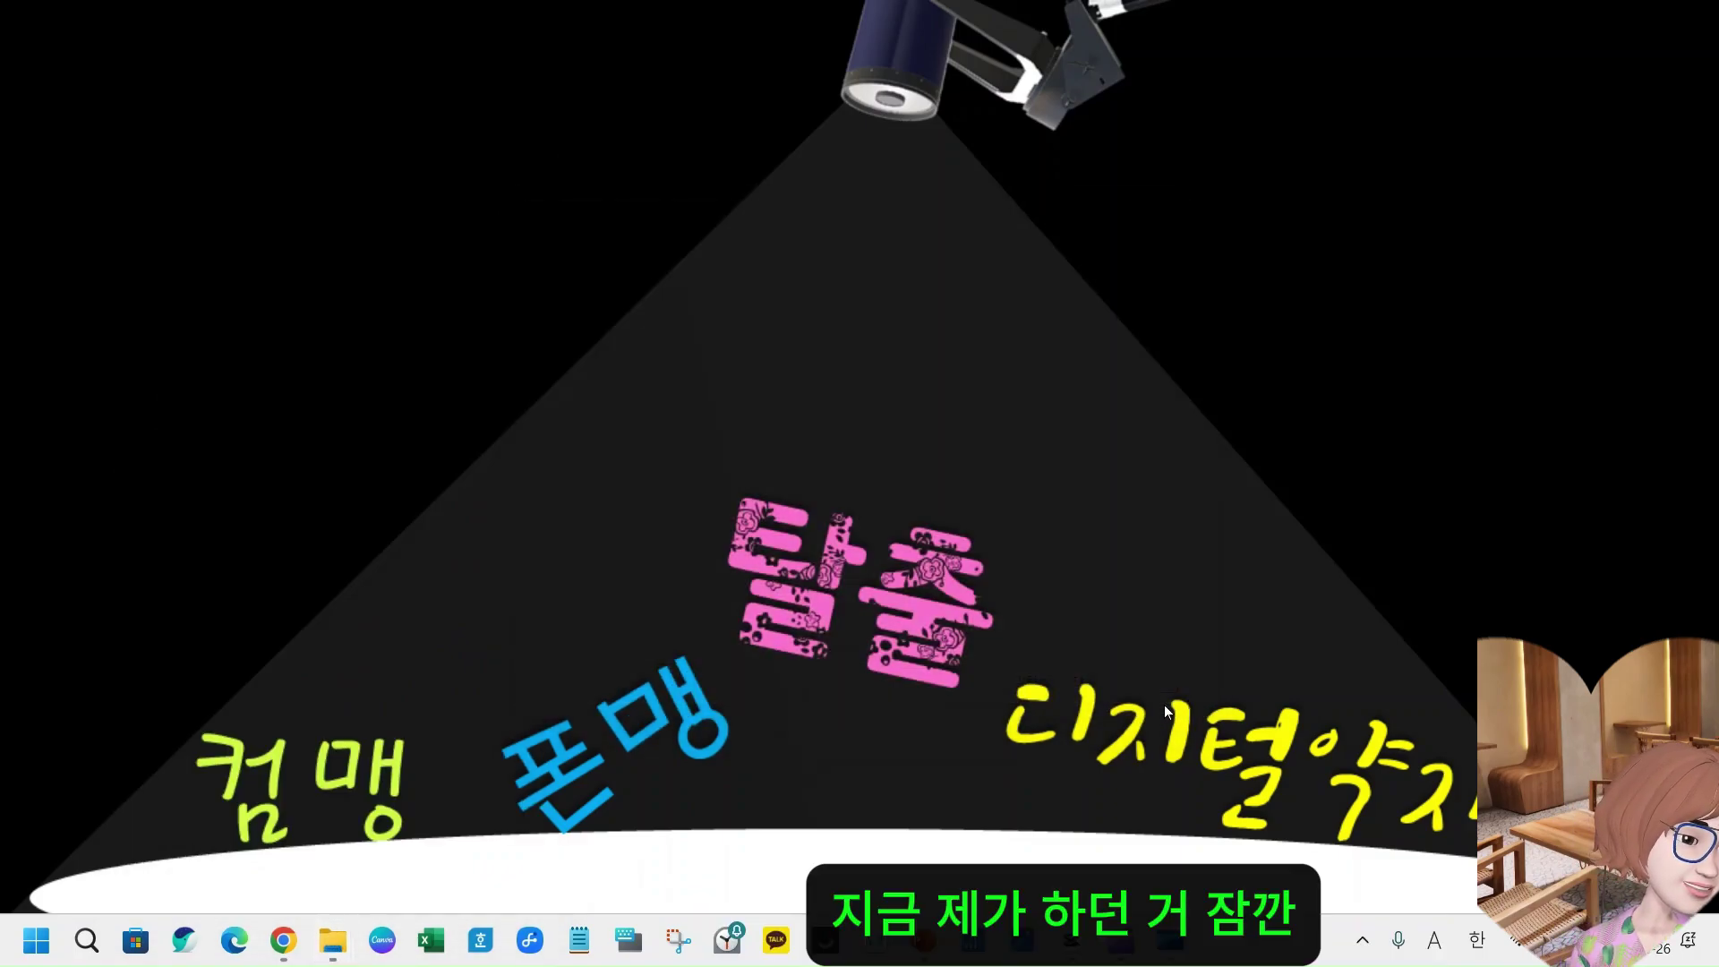
# - Bring up the File Explorer window with the 나눔펜글씨 folder and go to the 다운로드 folder
pyautogui.click(339, 931)
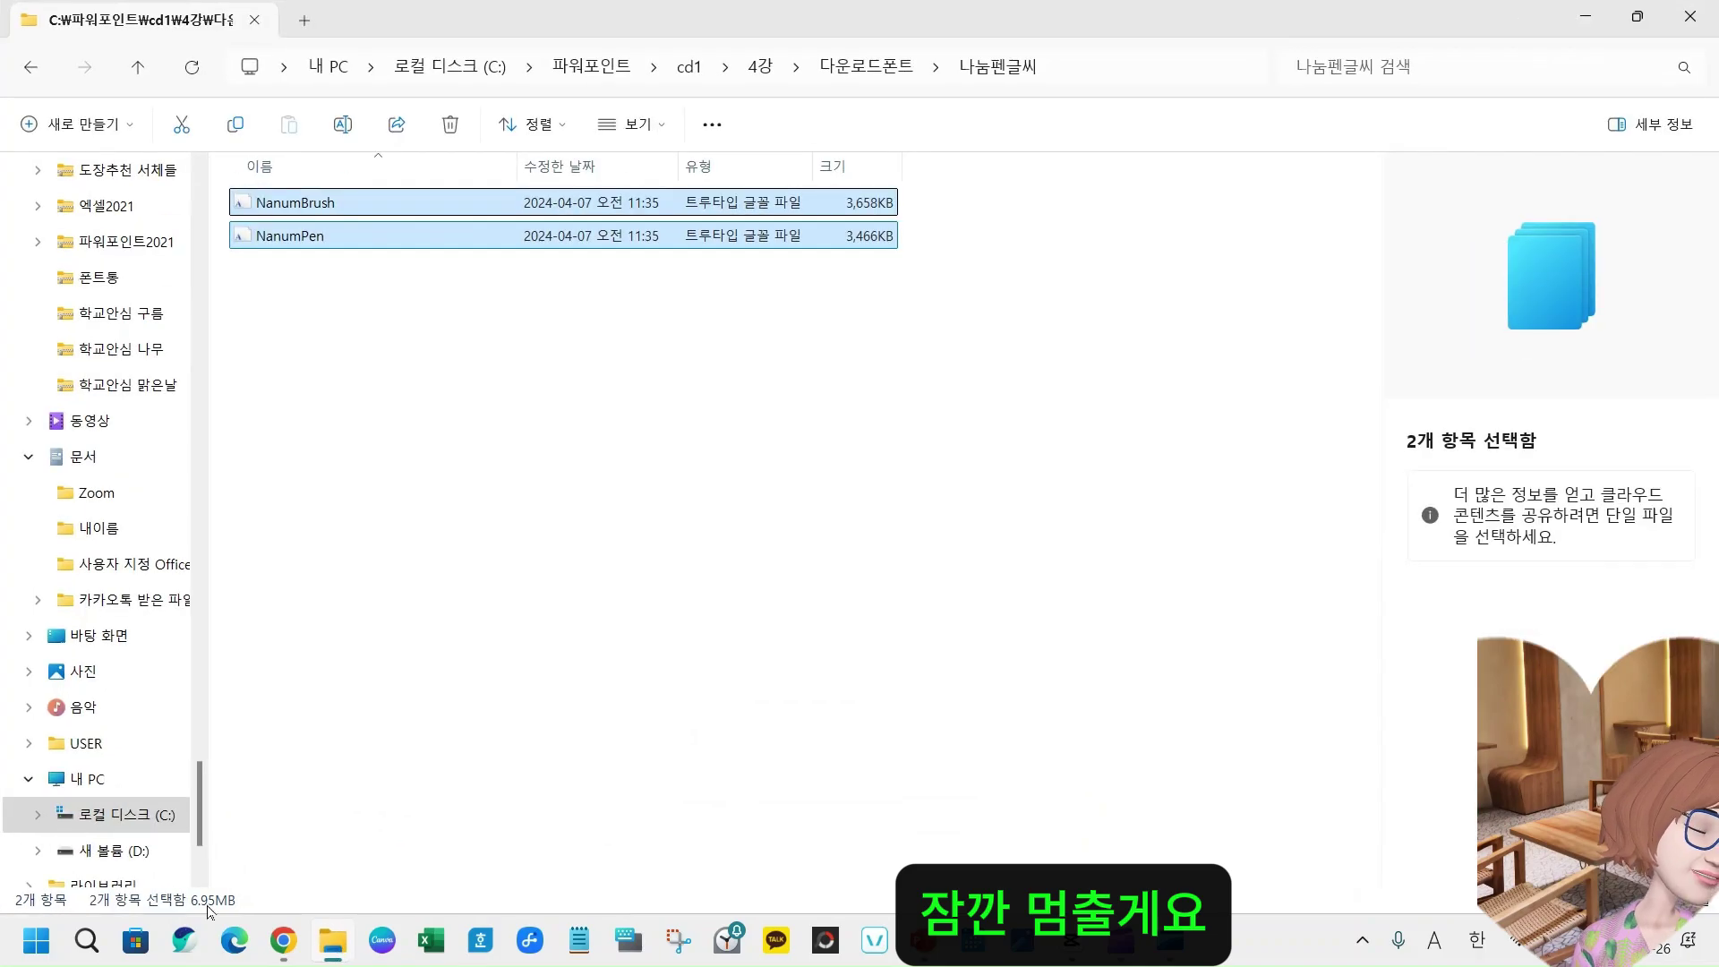
pyautogui.scroll(3, 89, 573)
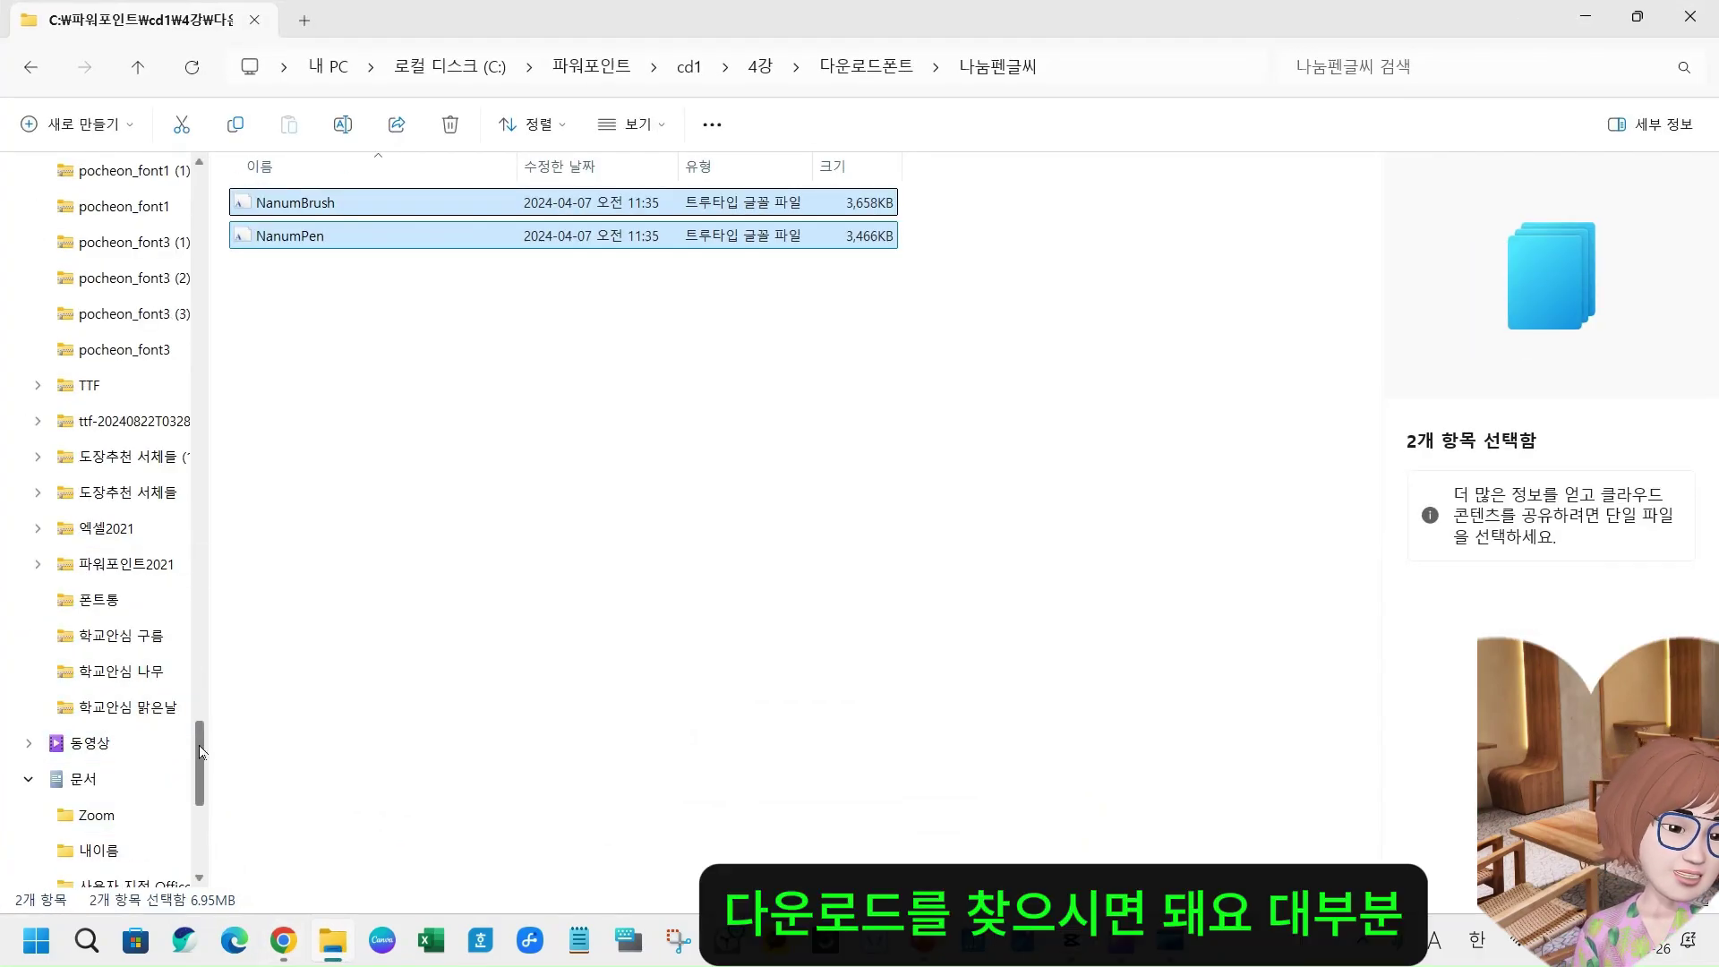
pyautogui.scroll(10, 166, 254)
pyautogui.scroll(5, 166, 254)
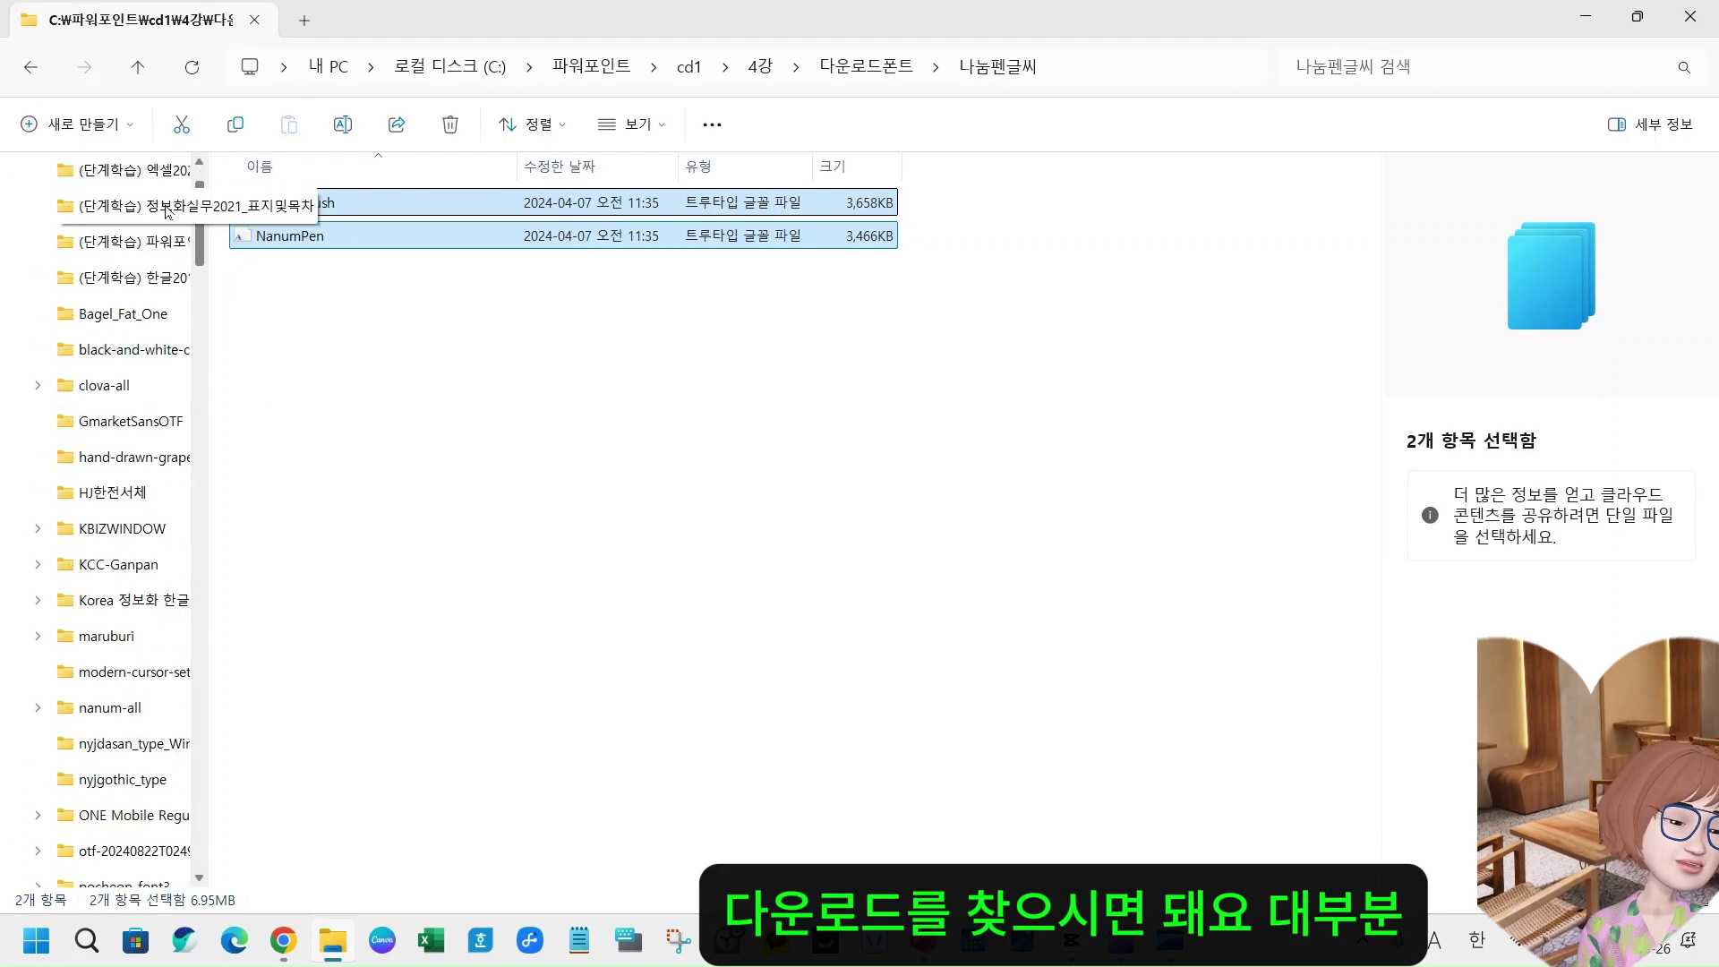
pyautogui.click(98, 215)
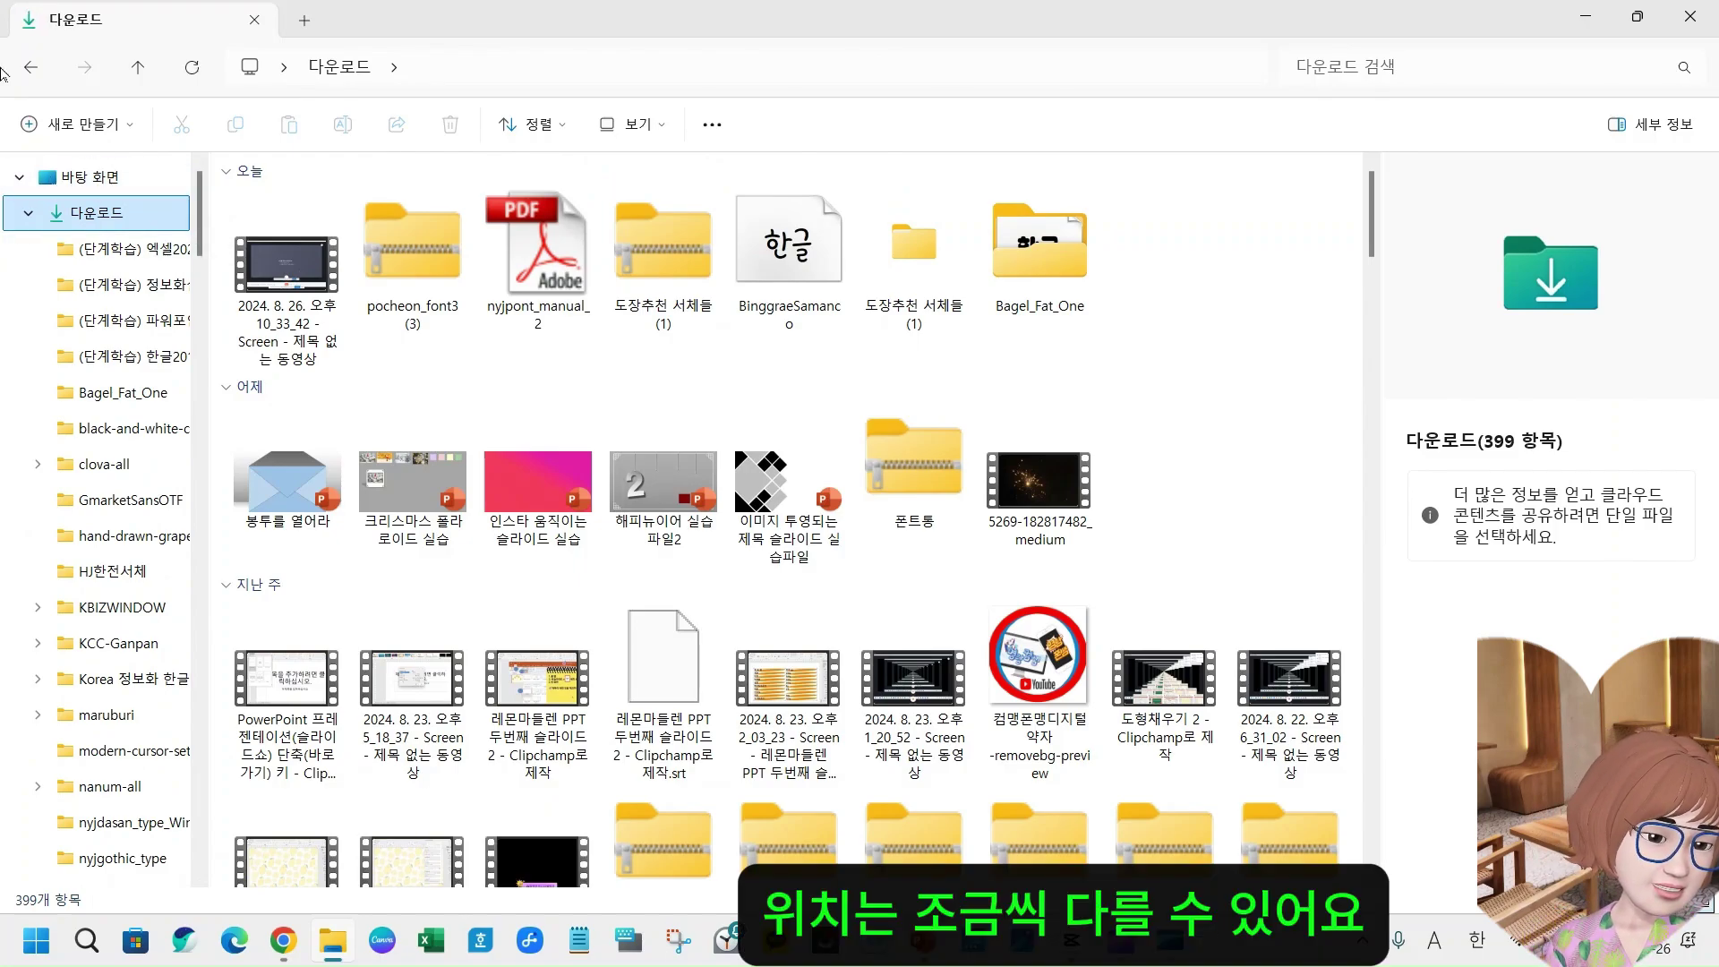
# - Compare the pocheon_font3 (3) archive with the BinggraeSamanco font file, and look at the 압축 풀기 option for the archive
pyautogui.click(424, 280)
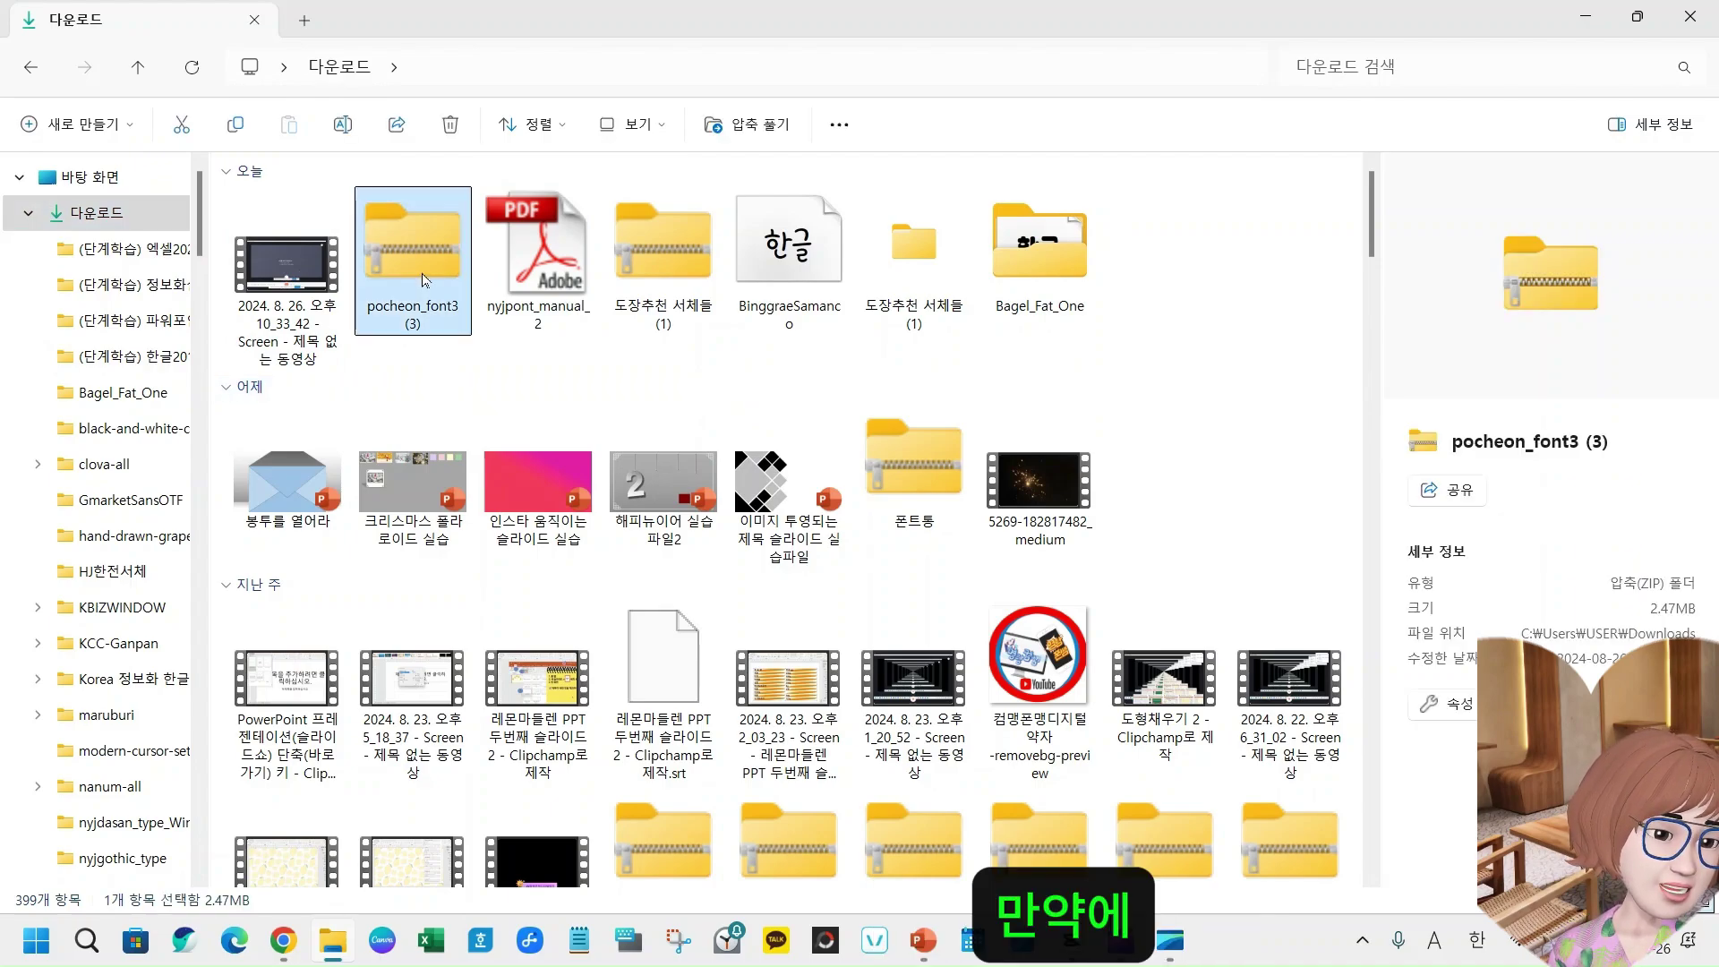
pyautogui.click(789, 244)
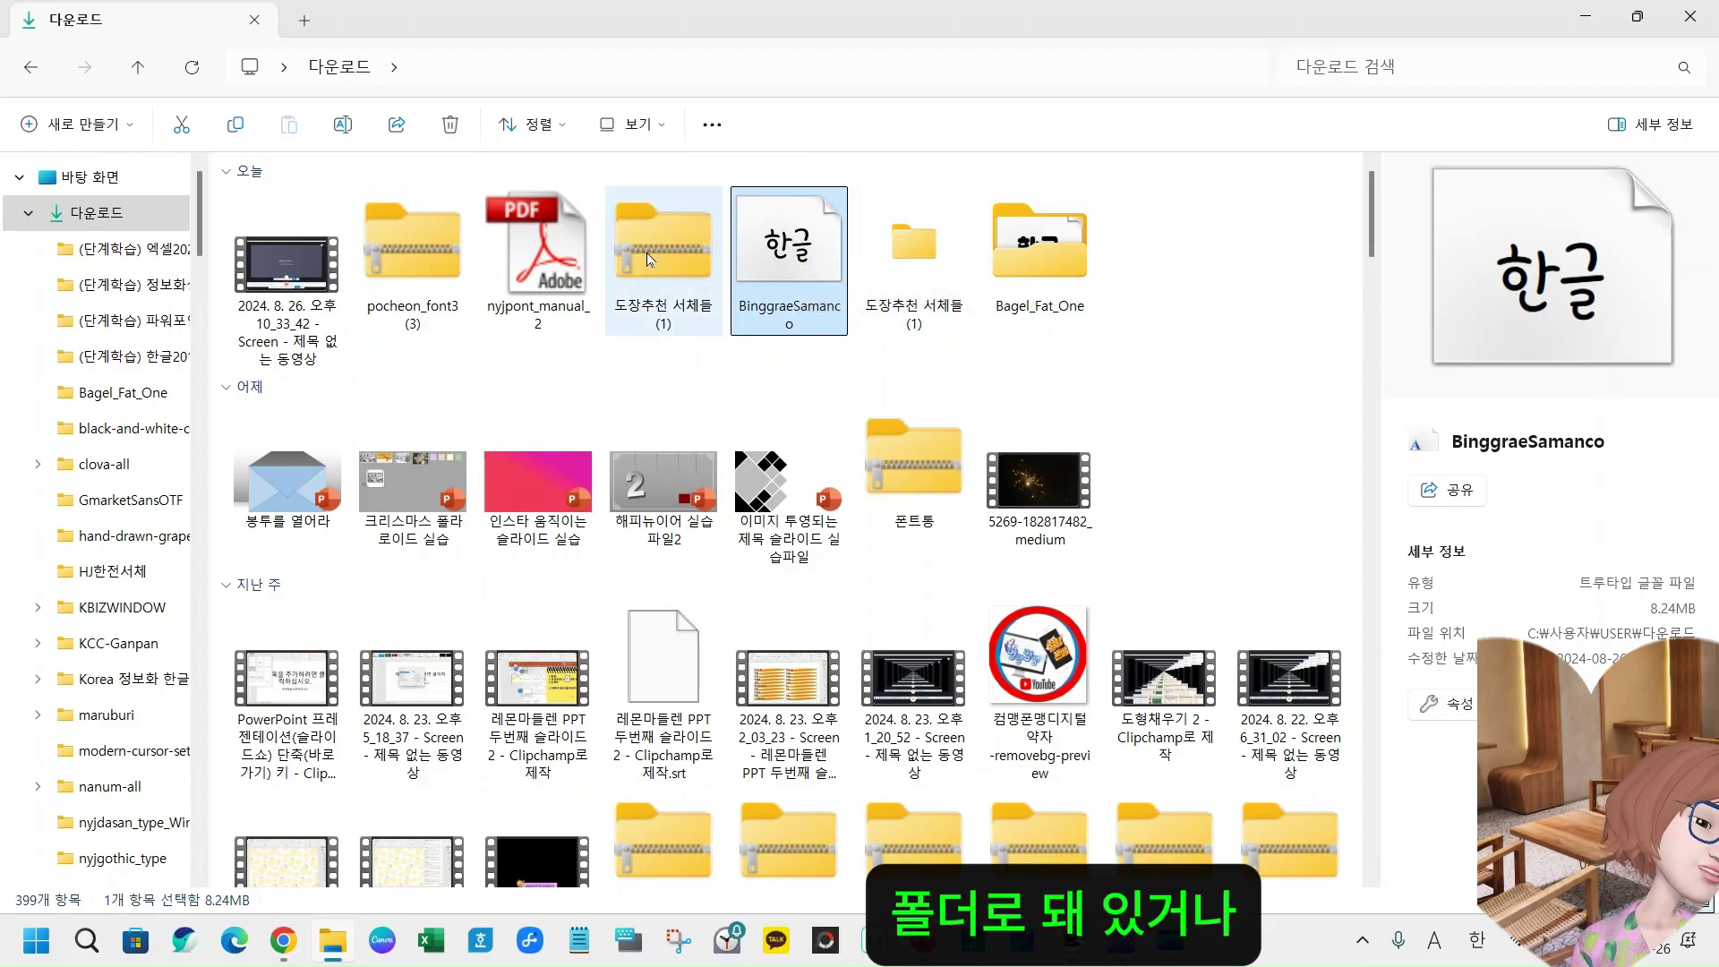
pyautogui.click(427, 262)
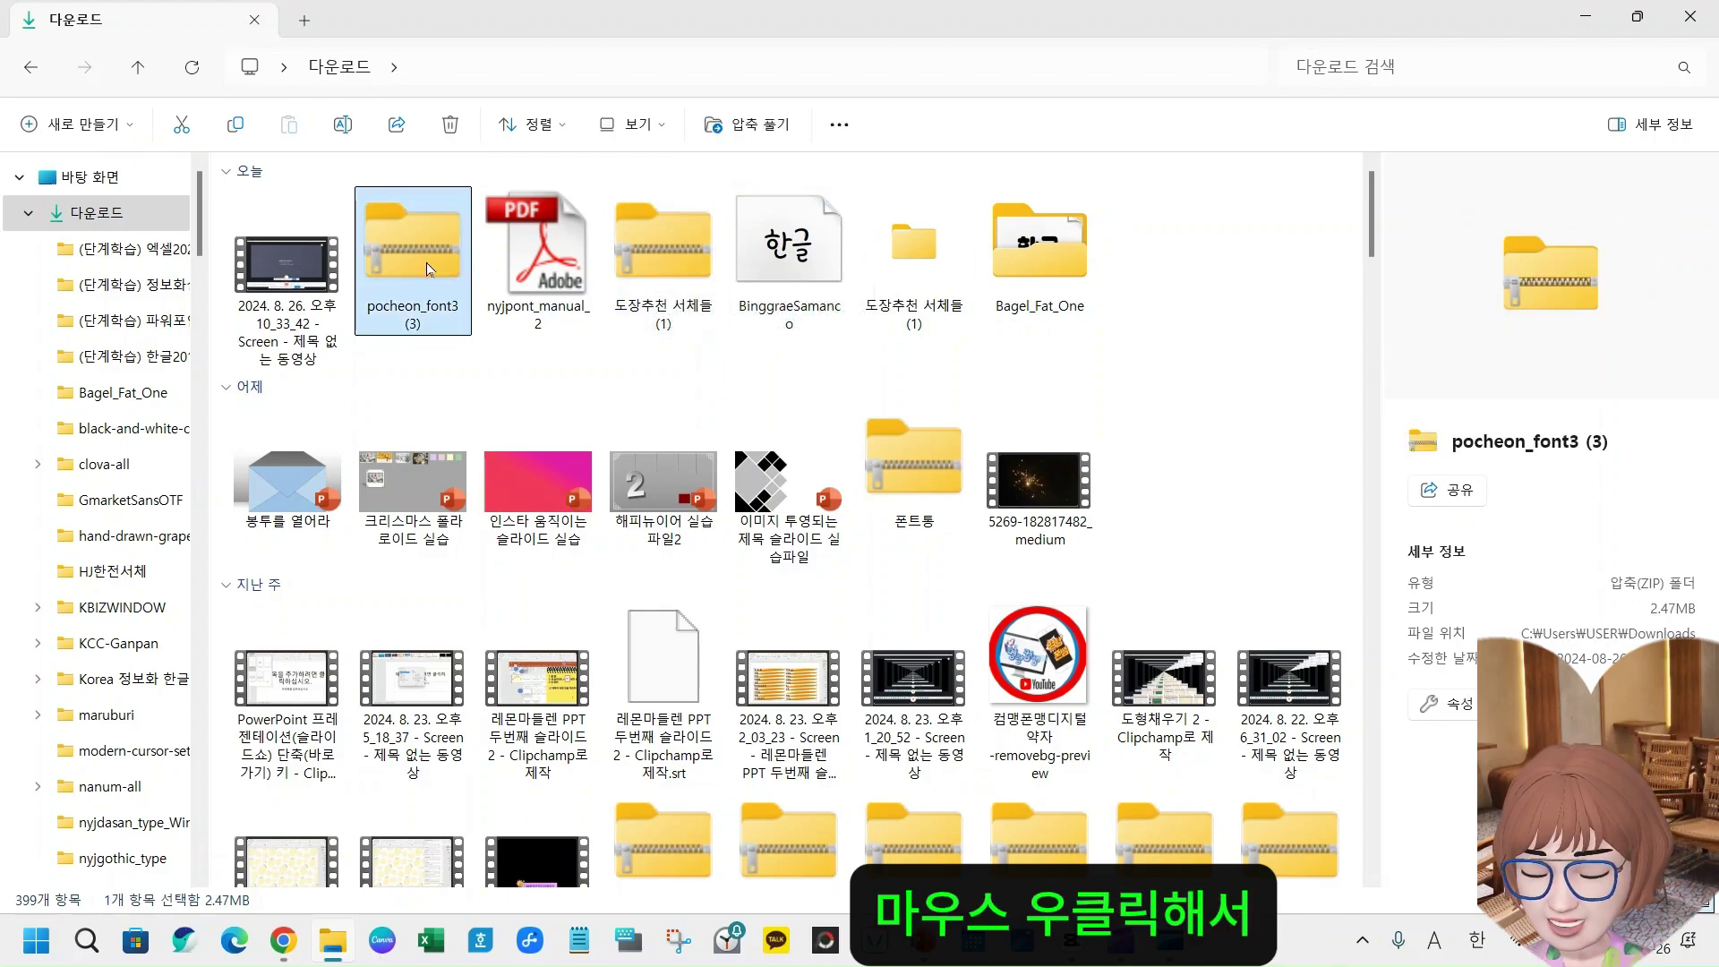
pyautogui.rightClick(426, 261)
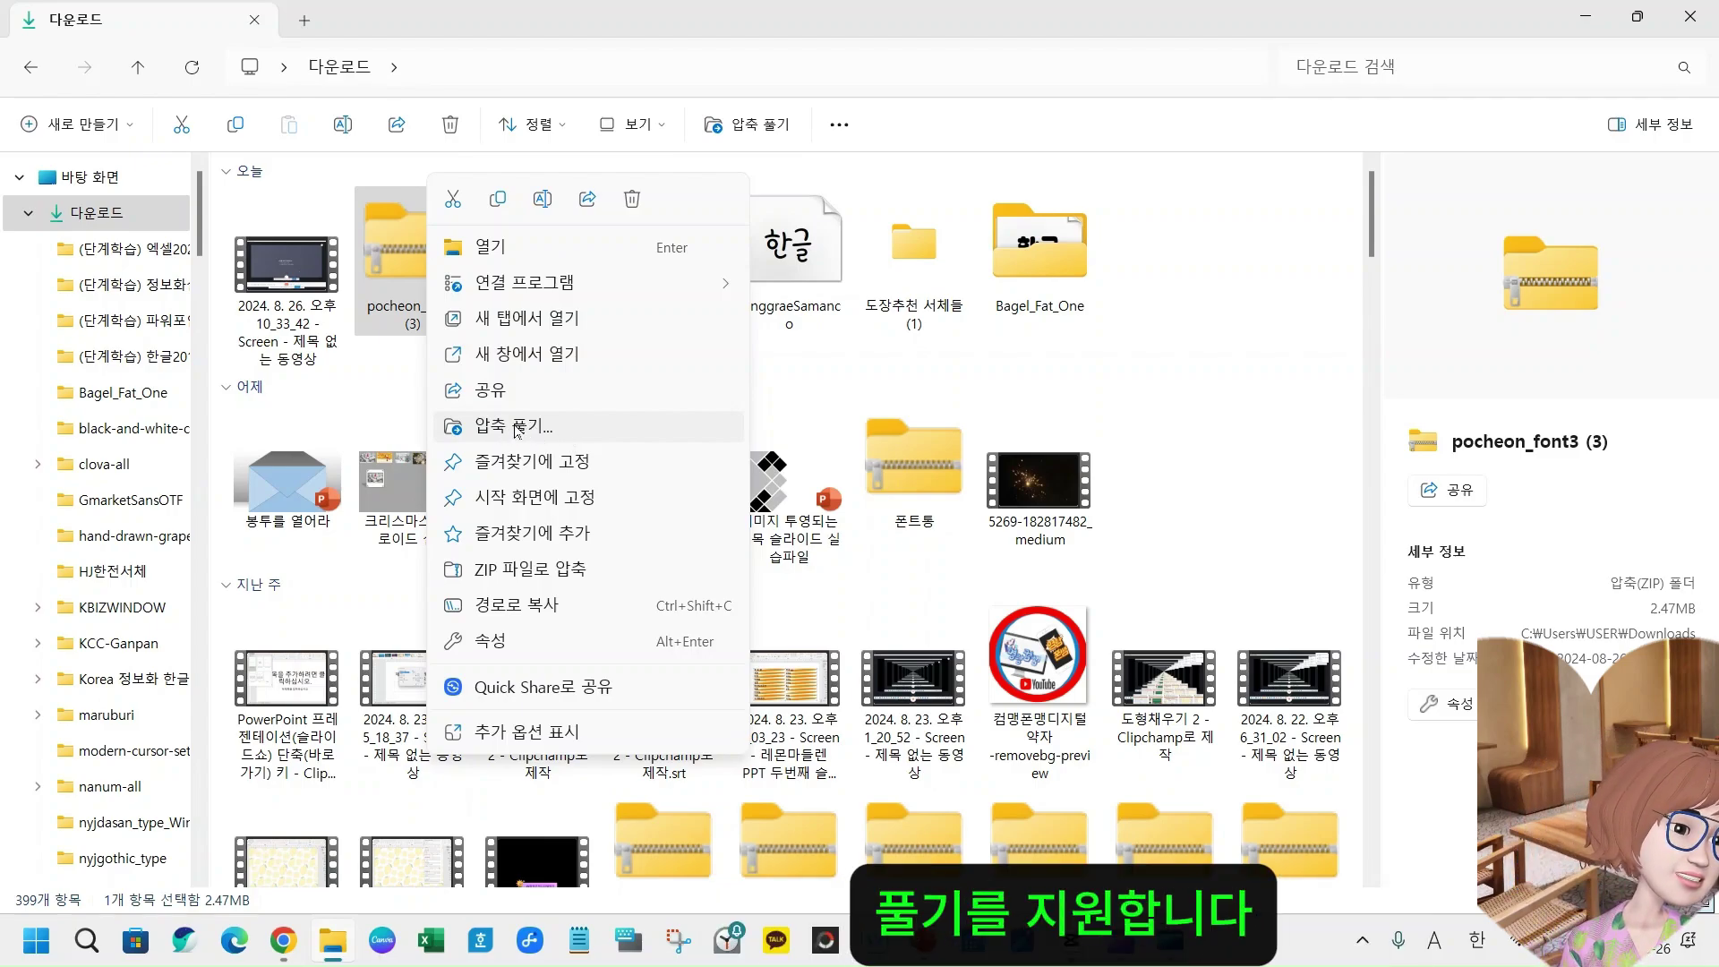
pyautogui.click(1227, 318)
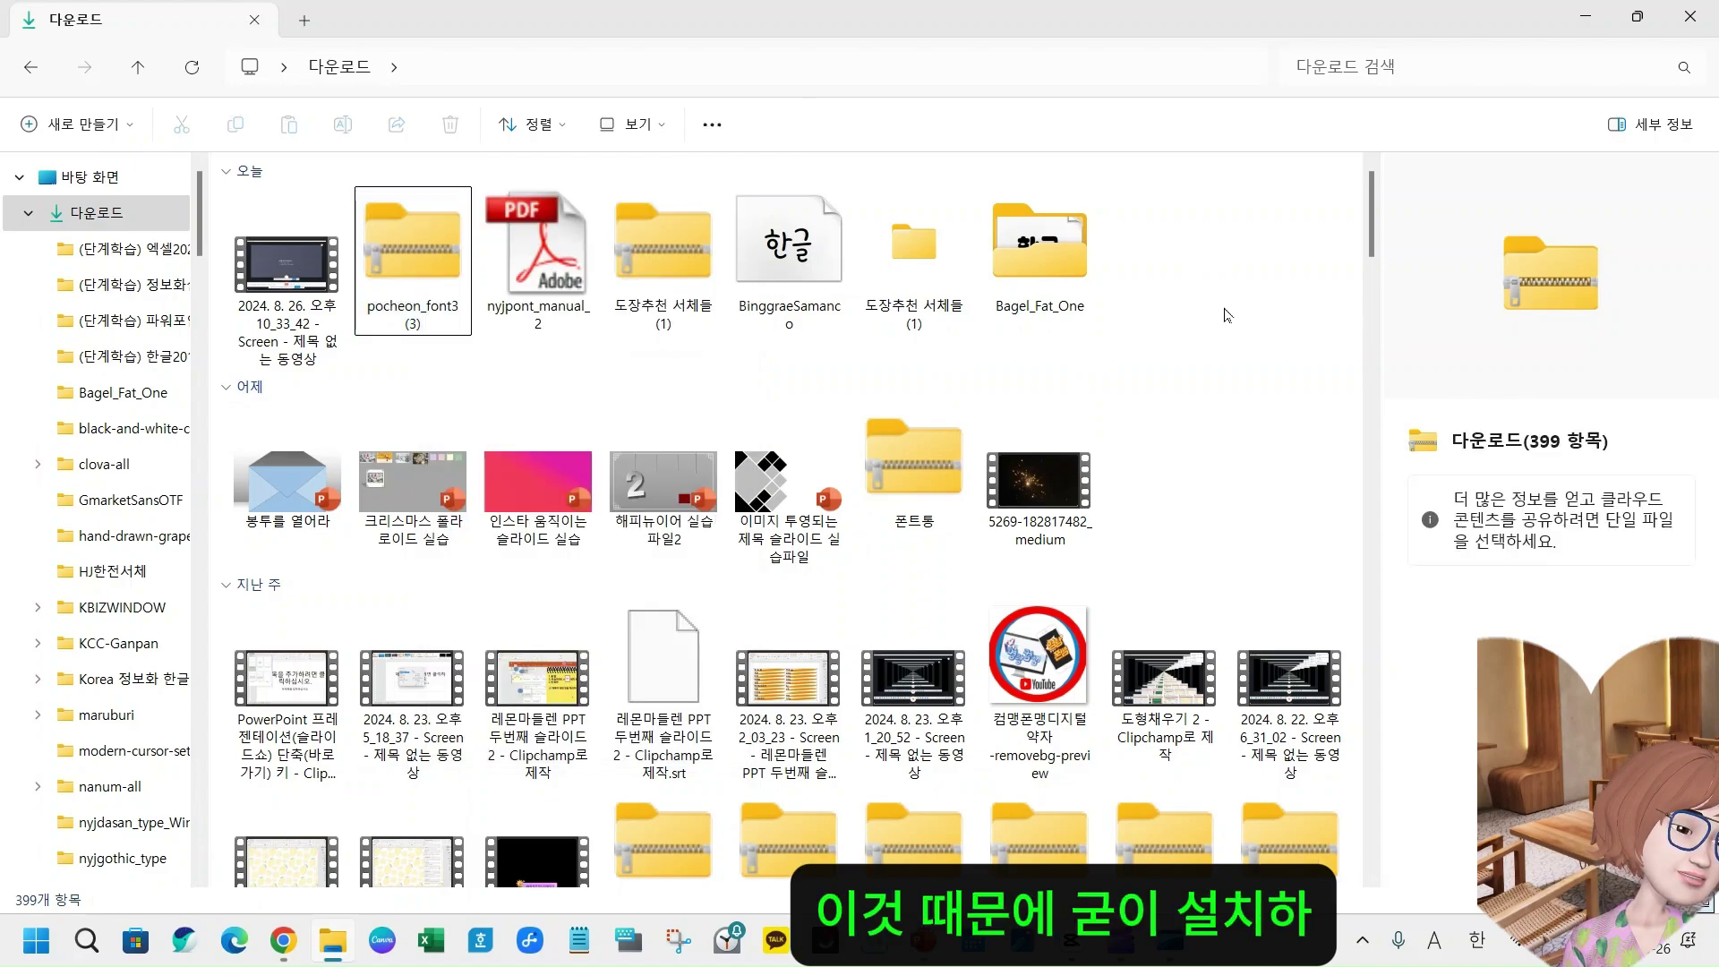
# - Return to the 포천서체 page in the browser and review its usage tips, copyright and download sections
pyautogui.hotkey('alt', 'Tab')
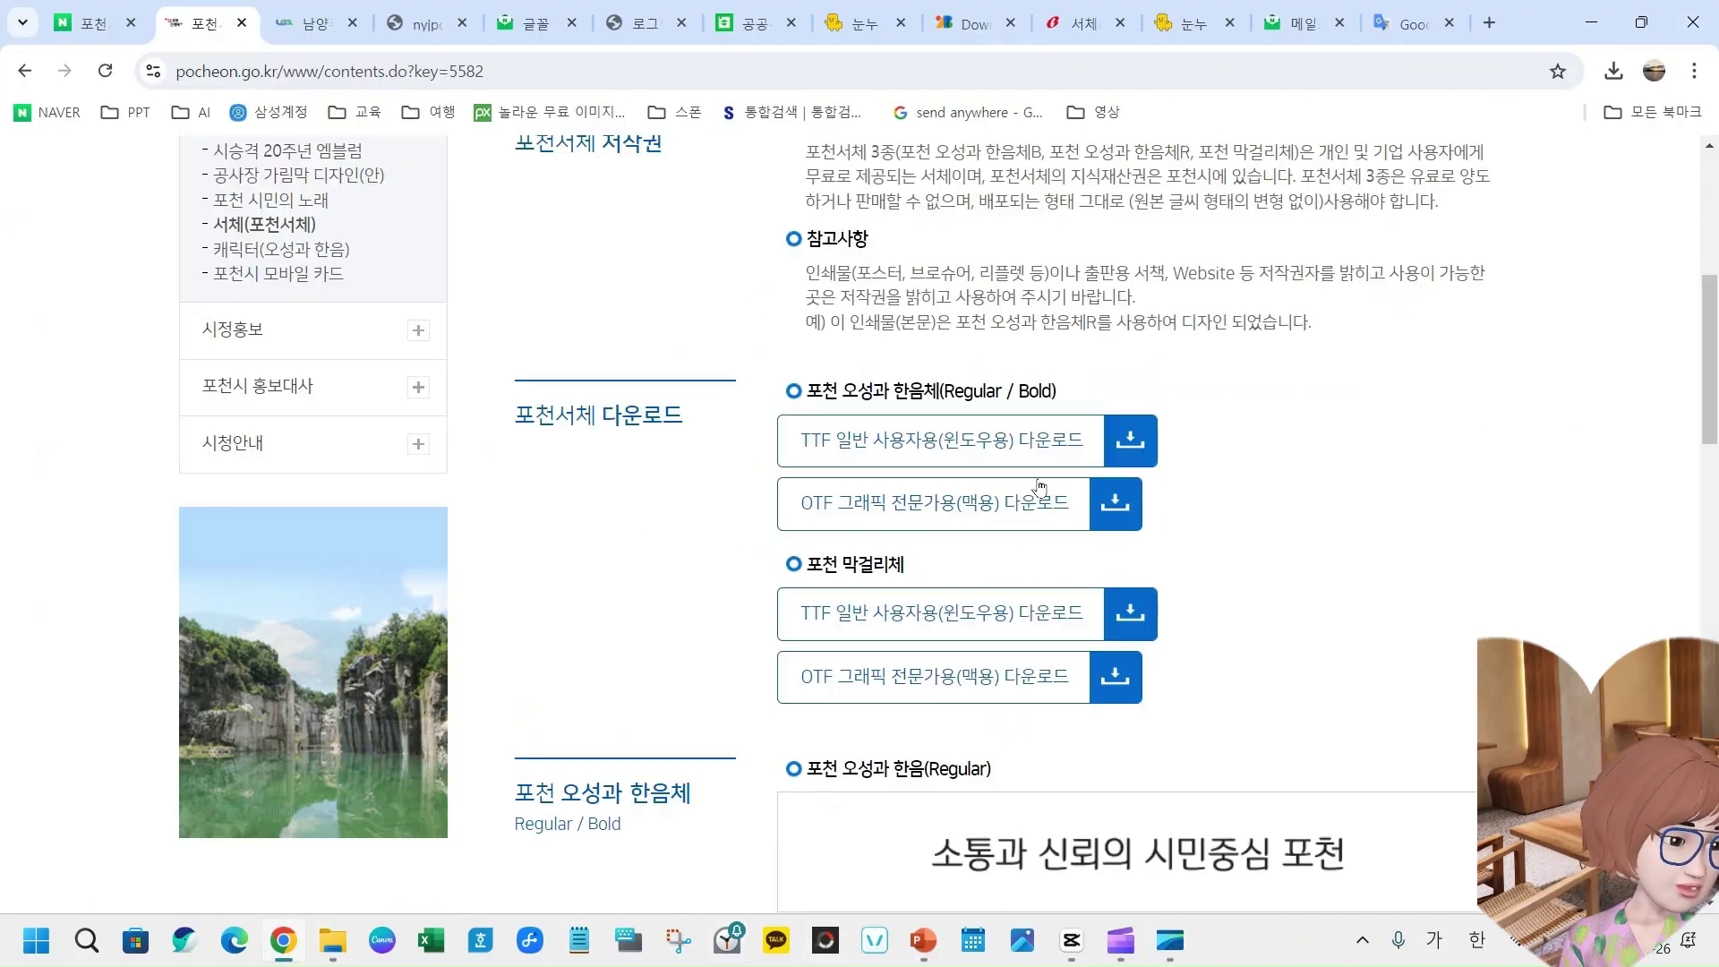
pyautogui.scroll(6, 1347, 560)
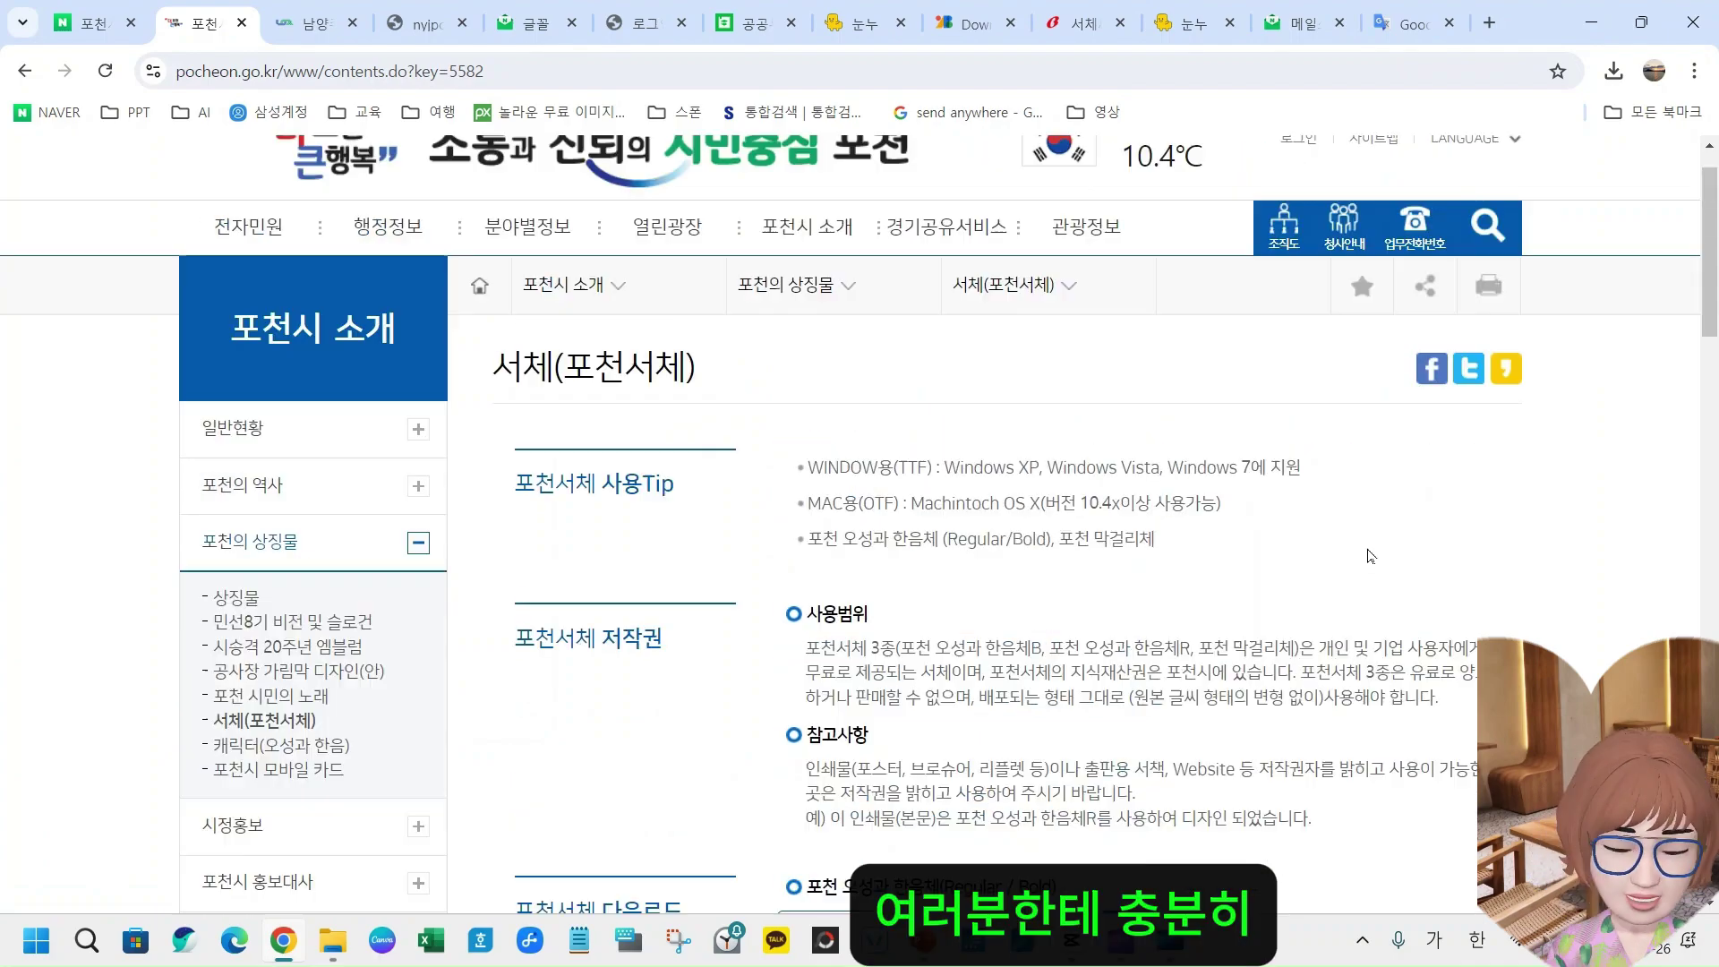
pyautogui.scroll(-3, 1066, 598)
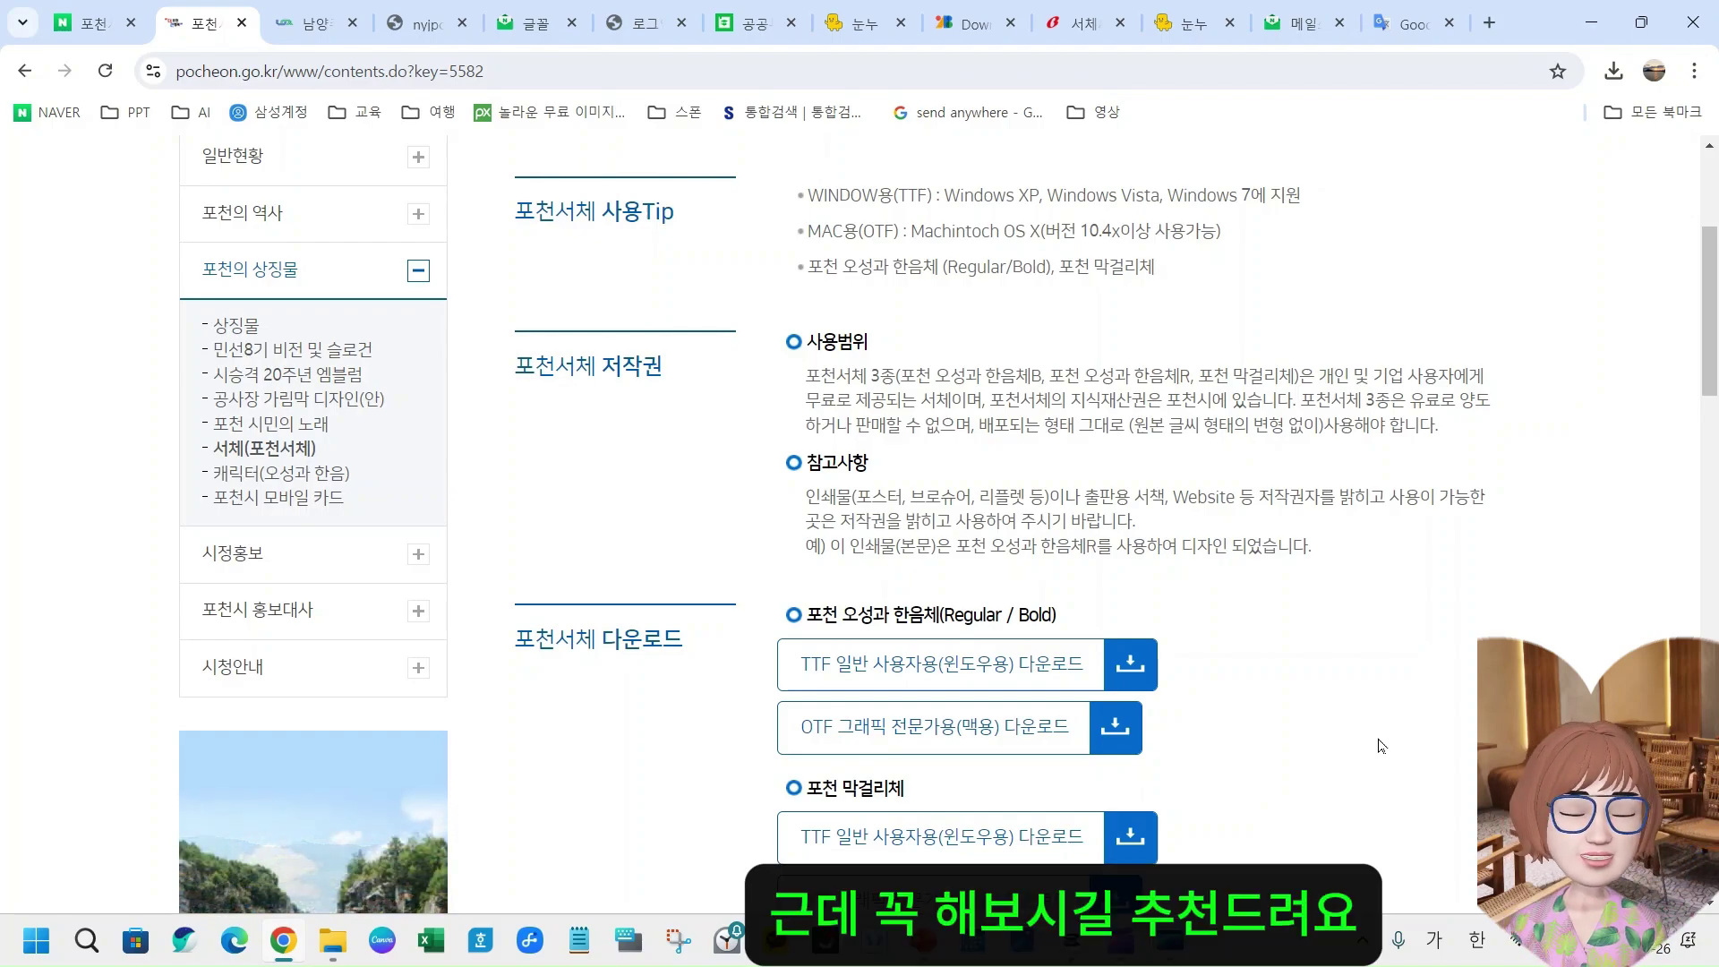
# - Open the 모든 폰트 list on the 눈누 site, collapse the ad banner and browse the font samples
pyautogui.click(862, 22)
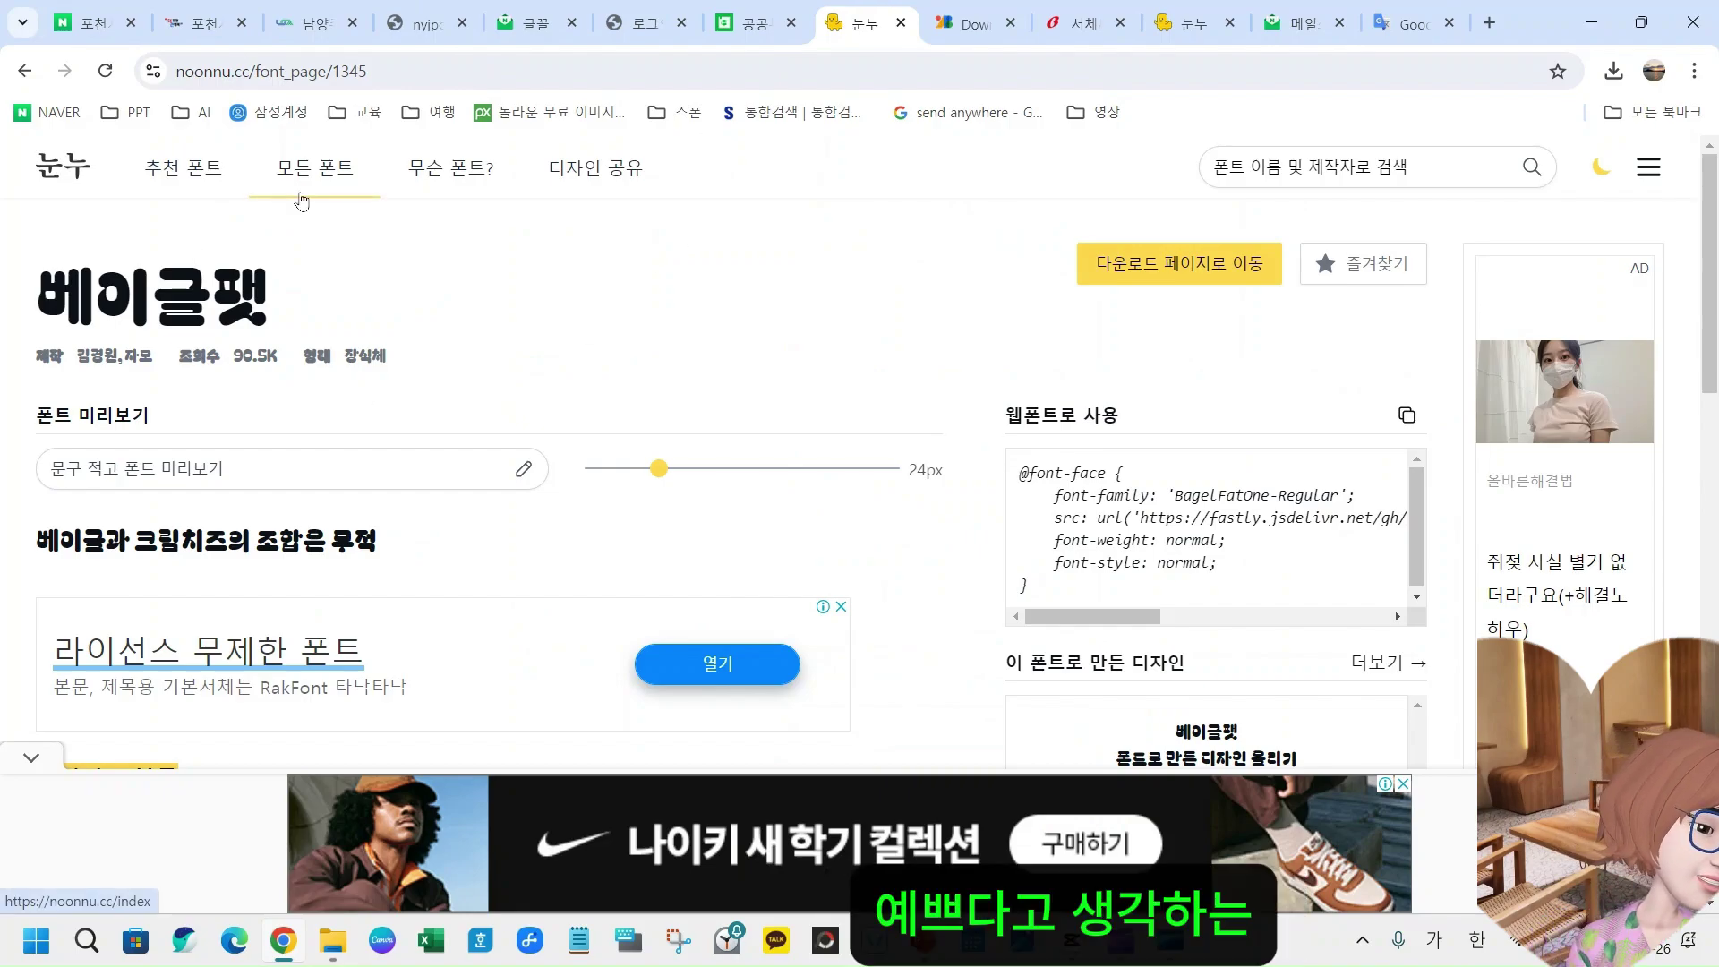
pyautogui.click(324, 176)
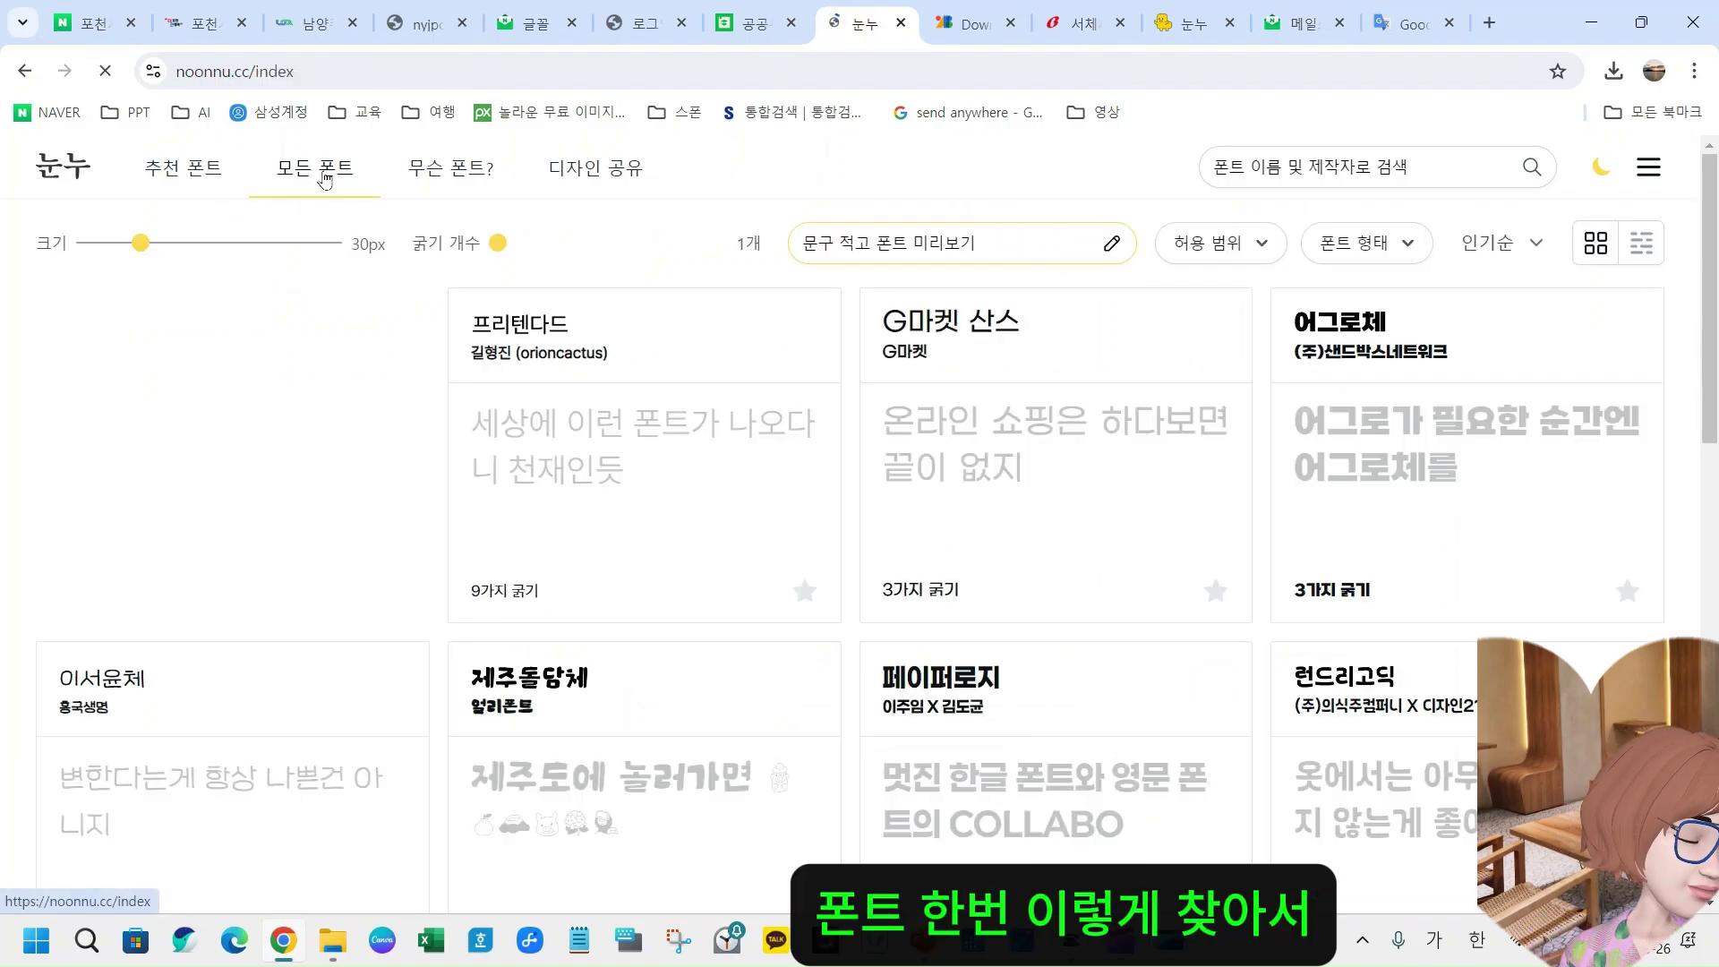
pyautogui.scroll(-8, 653, 606)
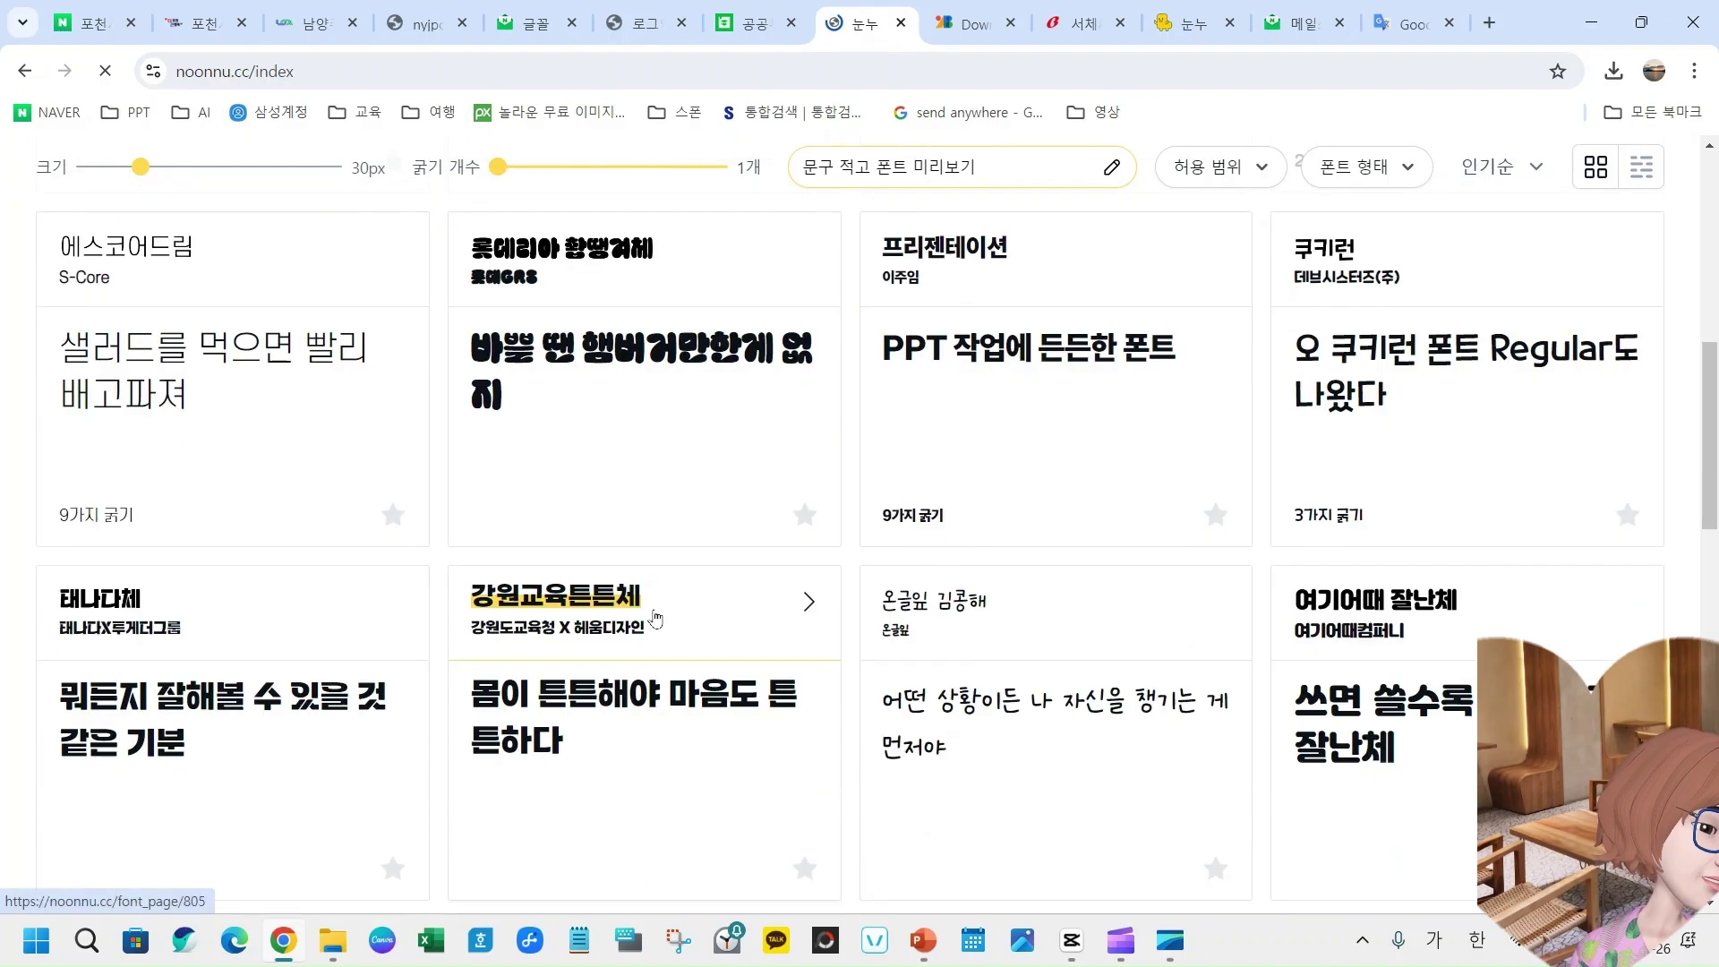
pyautogui.scroll(-5, 537, 719)
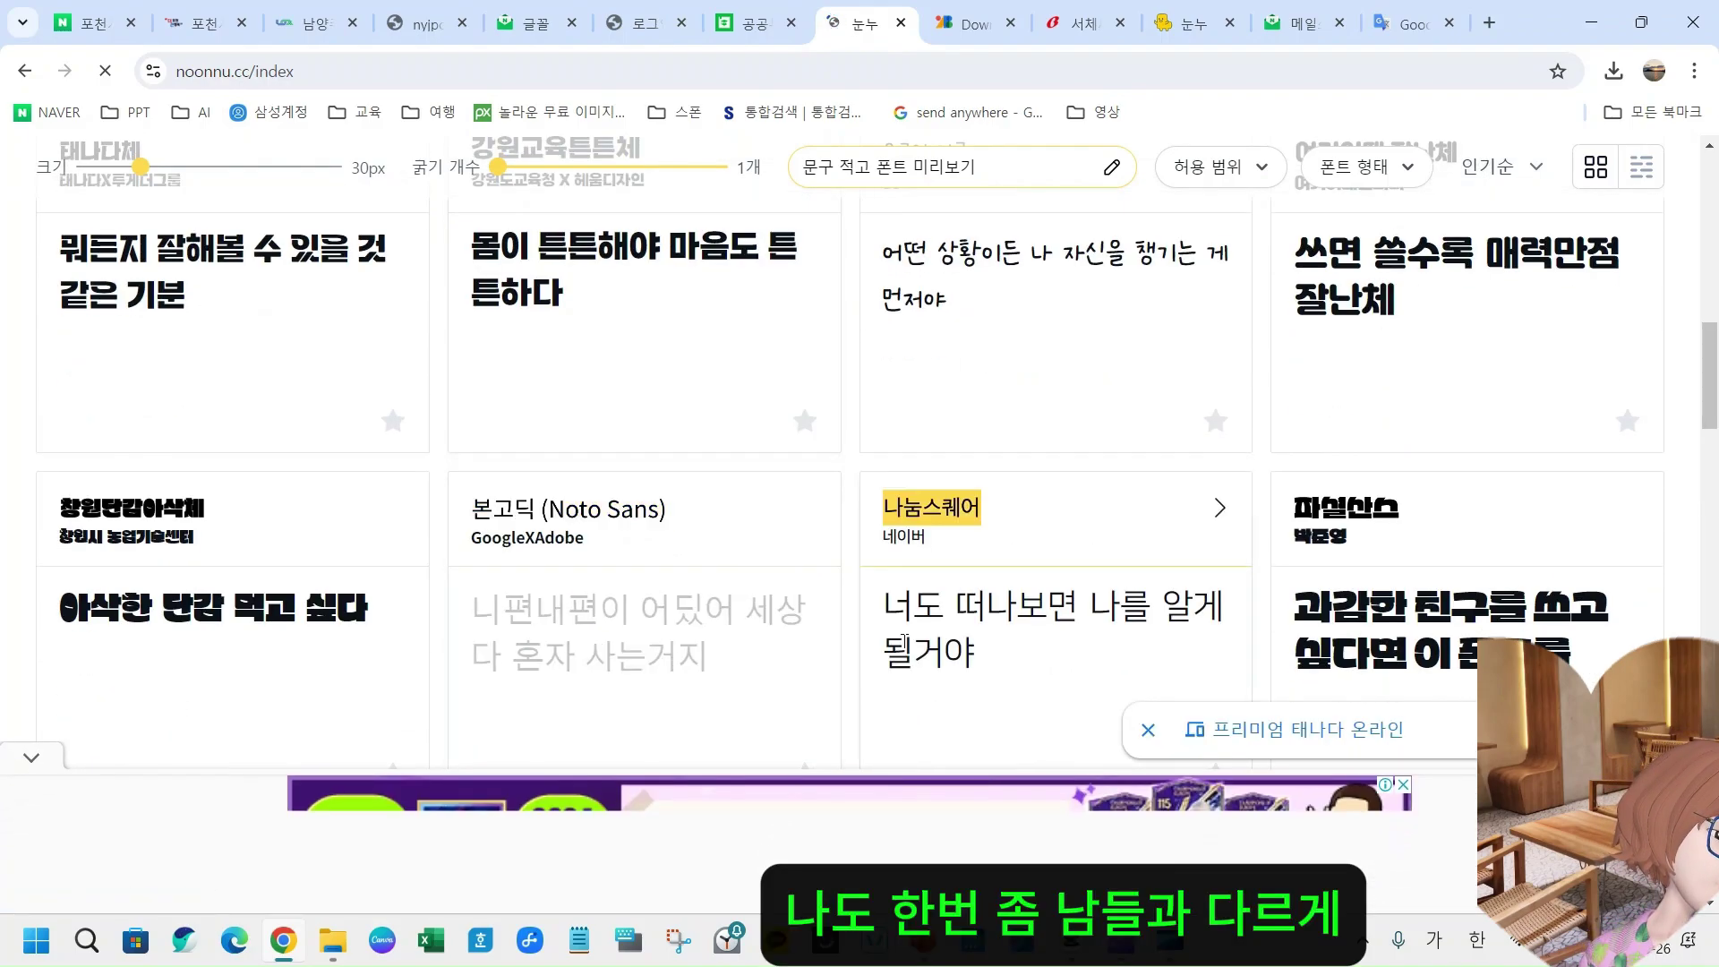
pyautogui.scroll(-5, 626, 618)
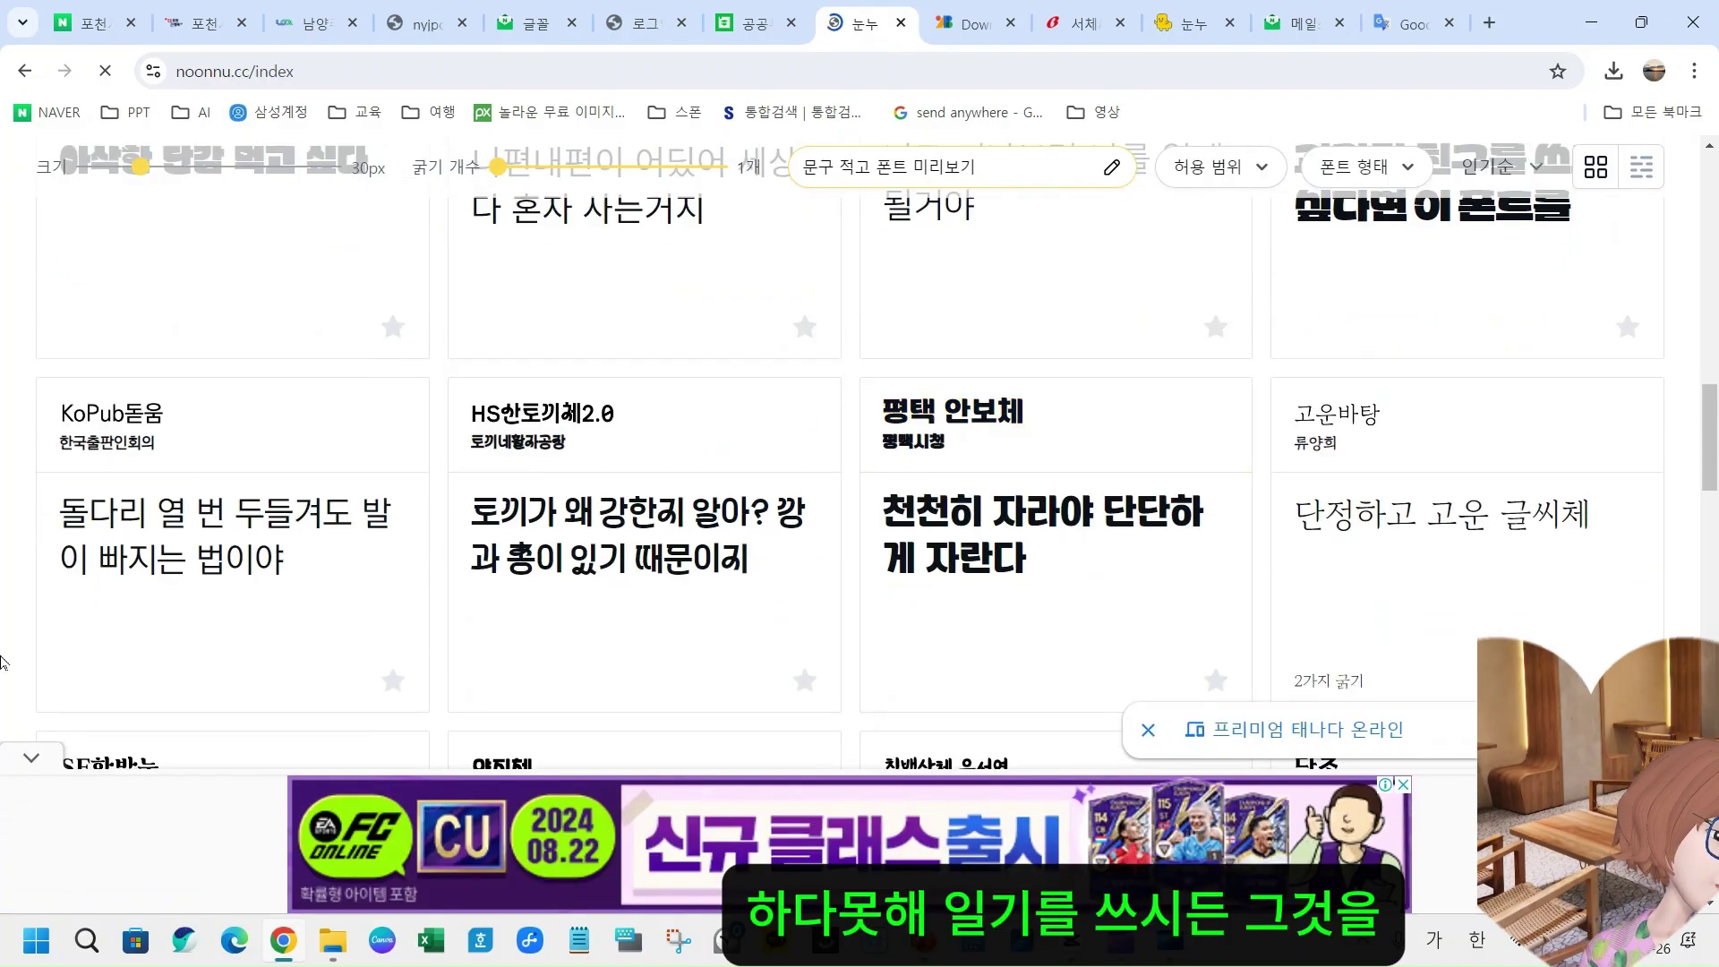
pyautogui.click(35, 762)
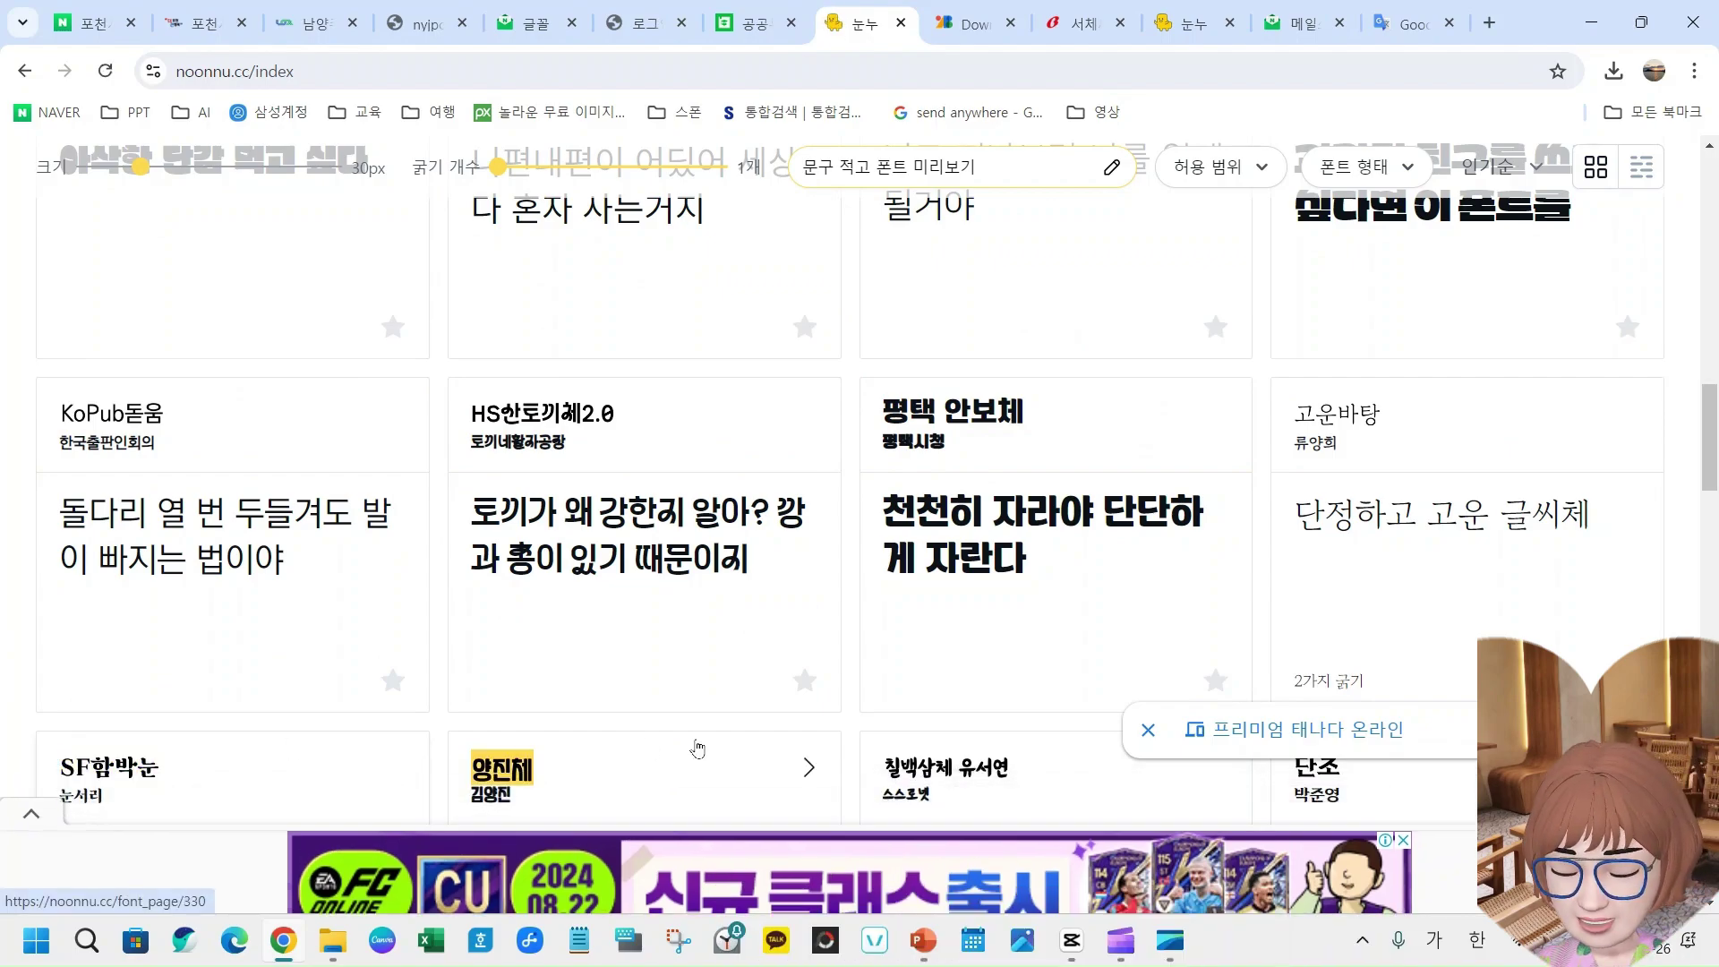
pyautogui.scroll(-6, 663, 756)
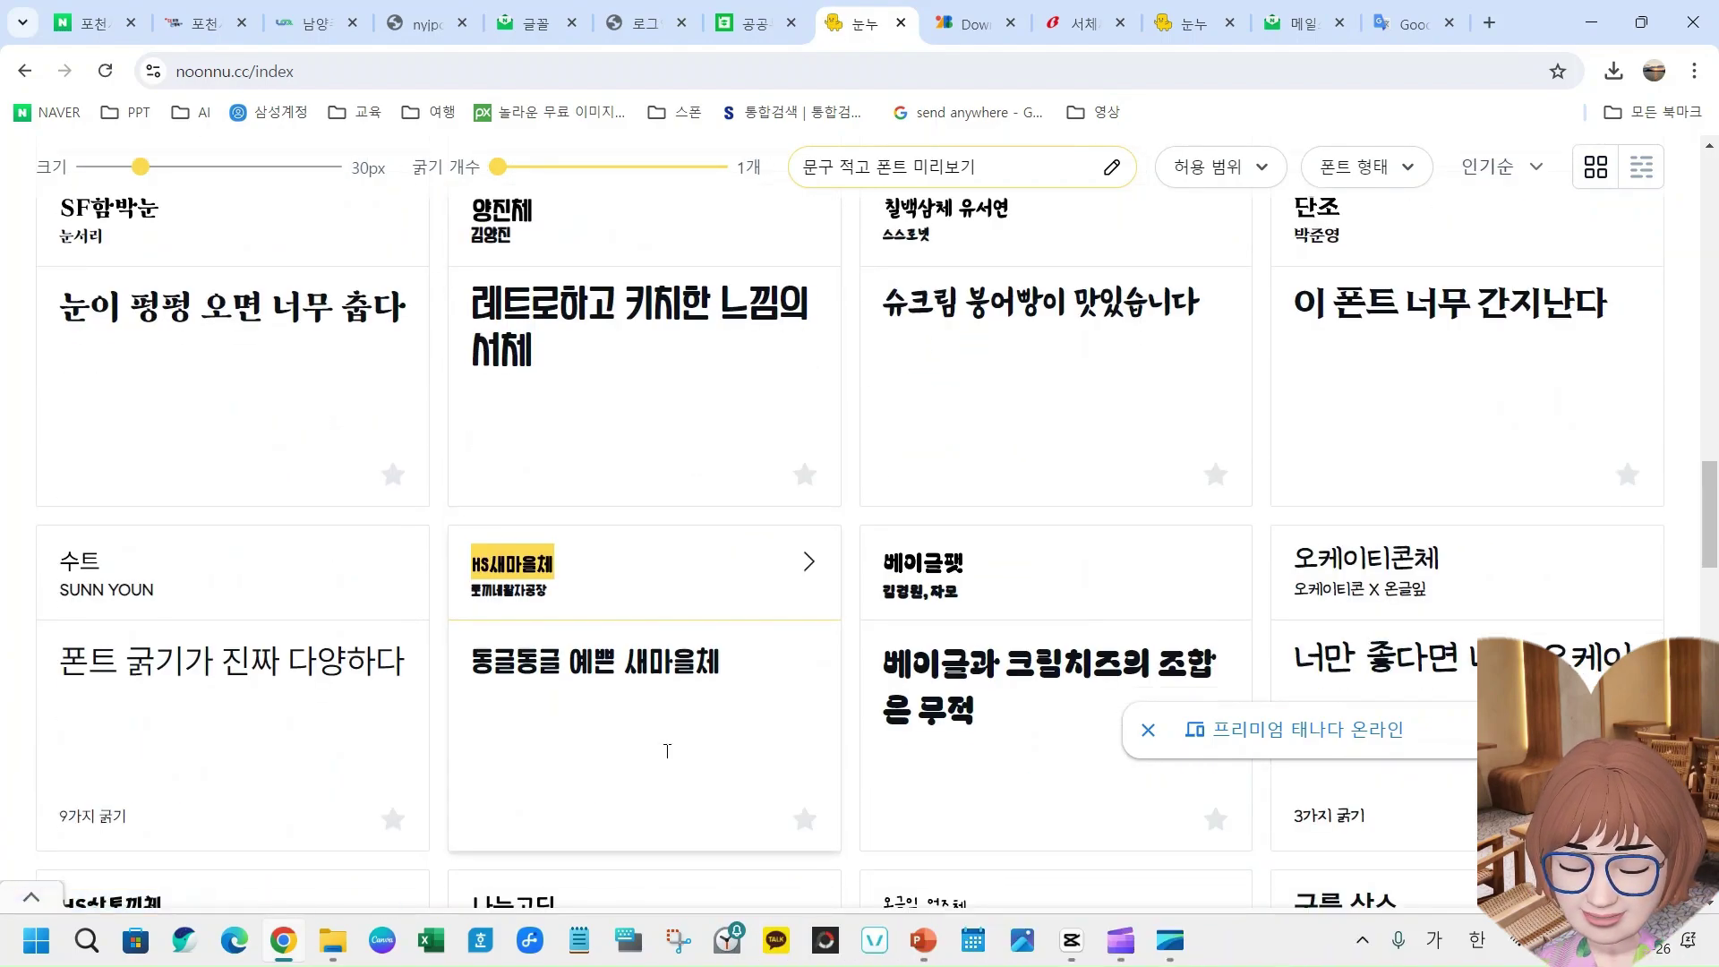
pyautogui.scroll(-7, 699, 676)
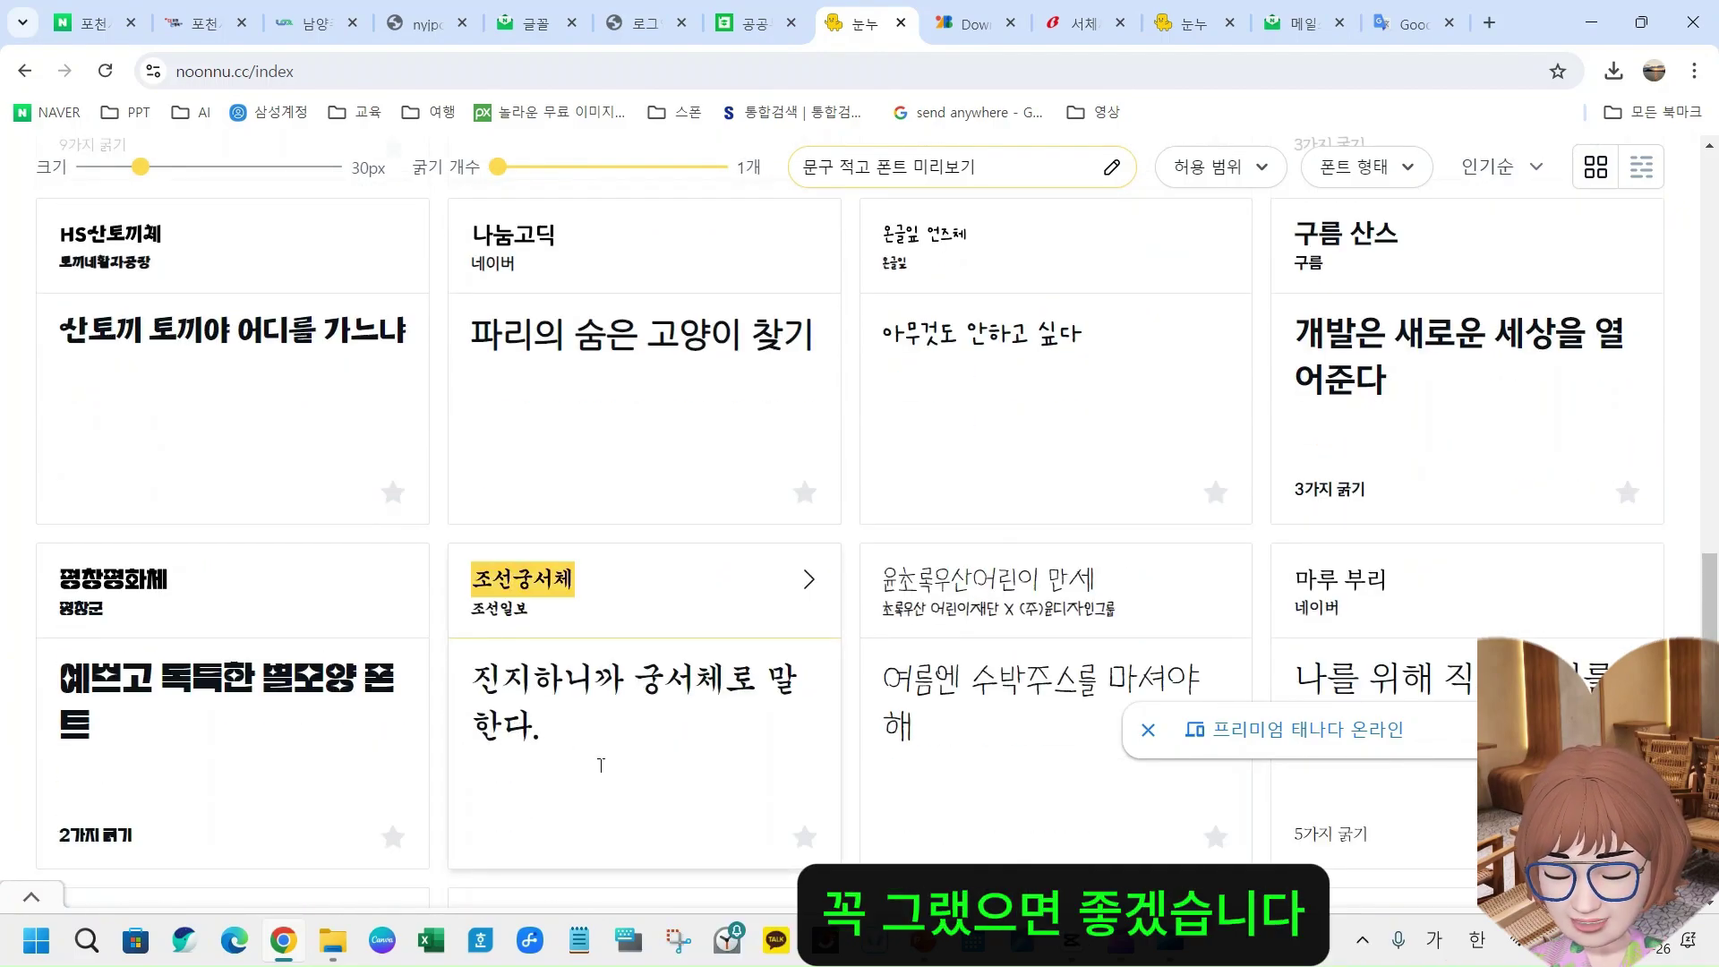
# - Look through further font sample cards in the 눈누 list, comparing handwriting, brush, Gothic and Myeongjo styles
pyautogui.scroll(-5, 601, 764)
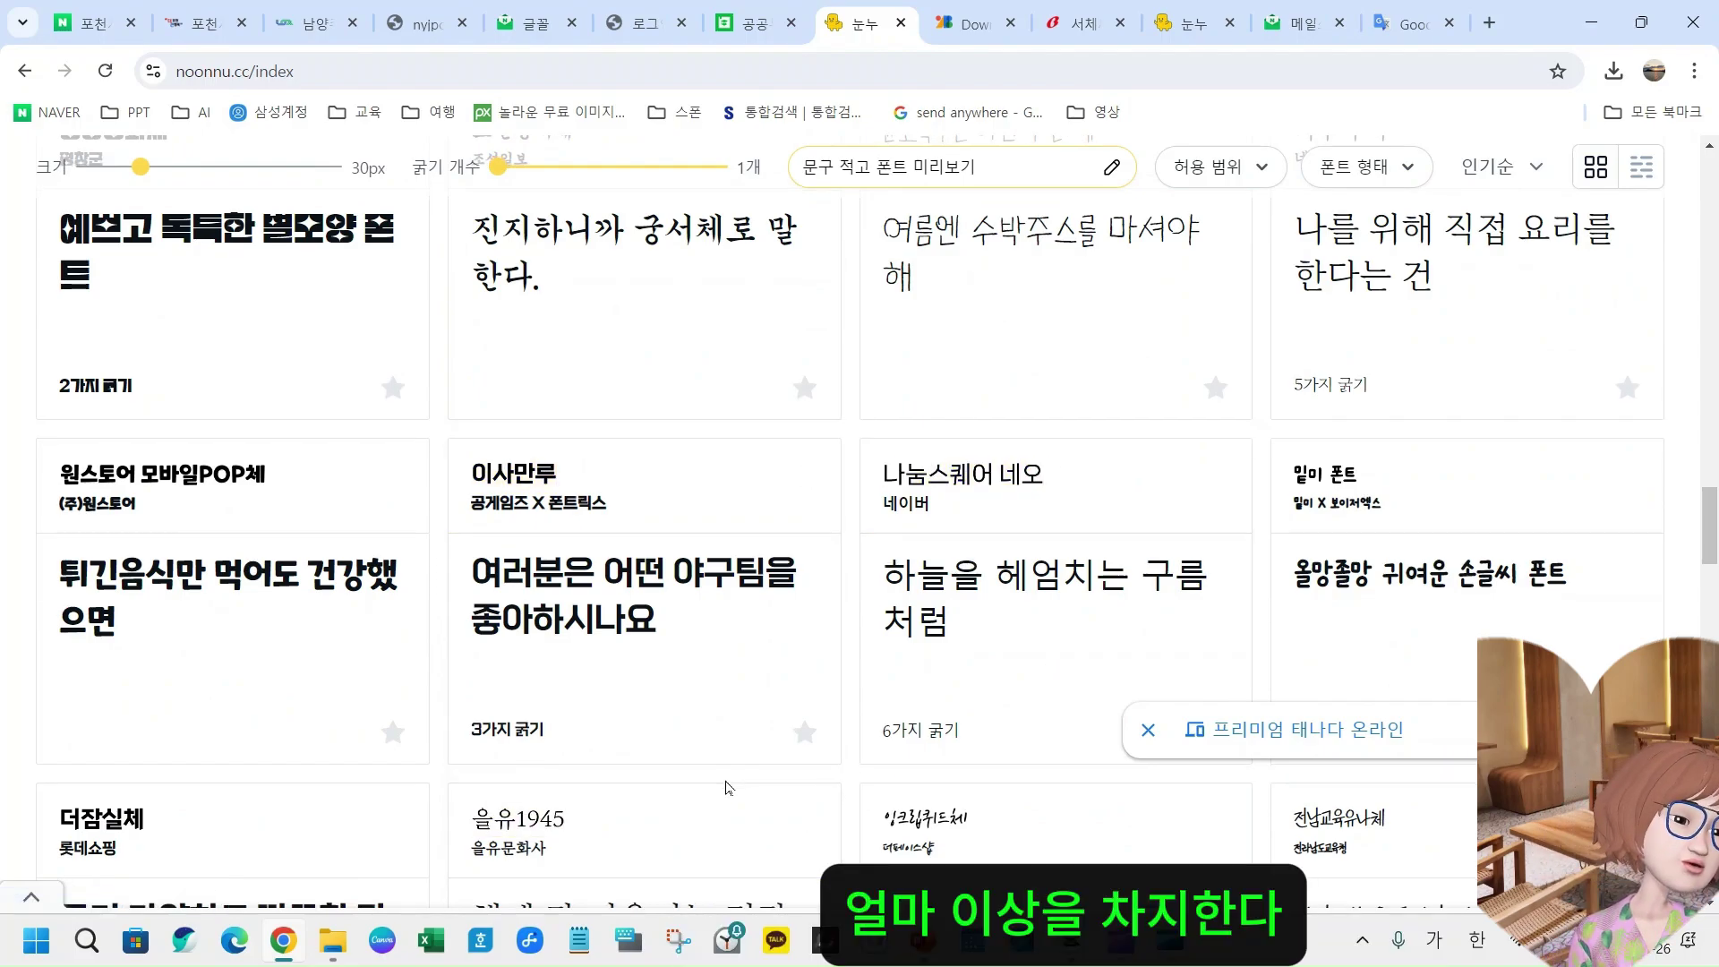
pyautogui.scroll(-5, 727, 788)
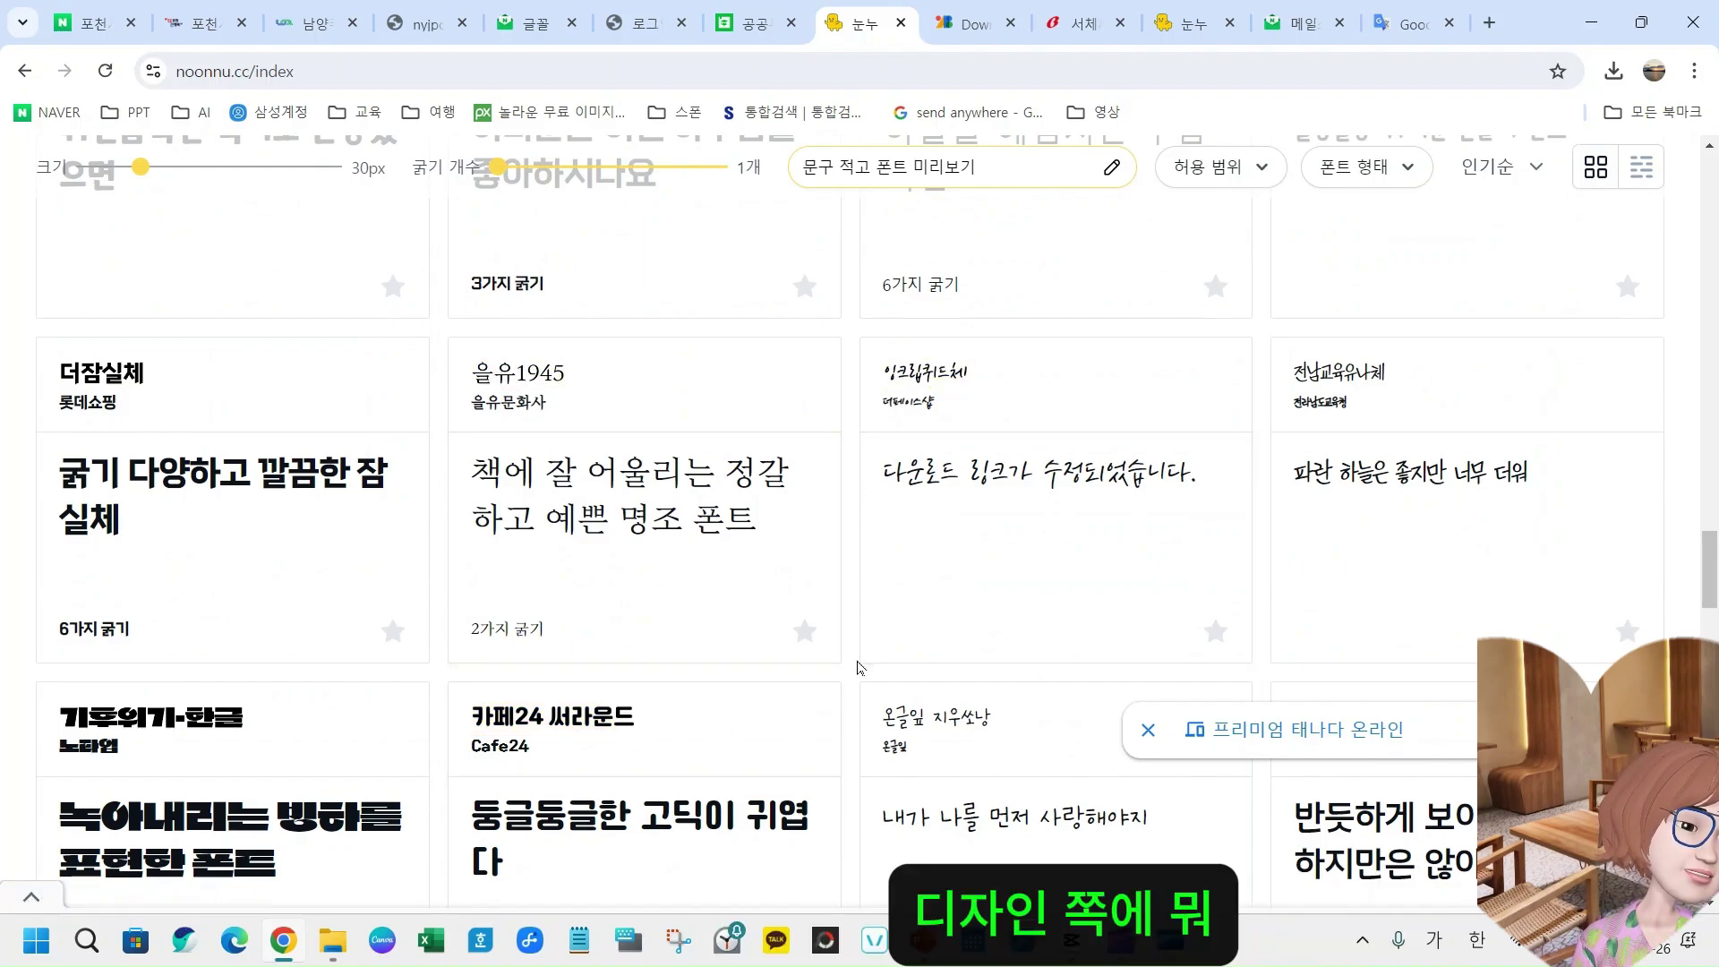
pyautogui.scroll(-4, 857, 667)
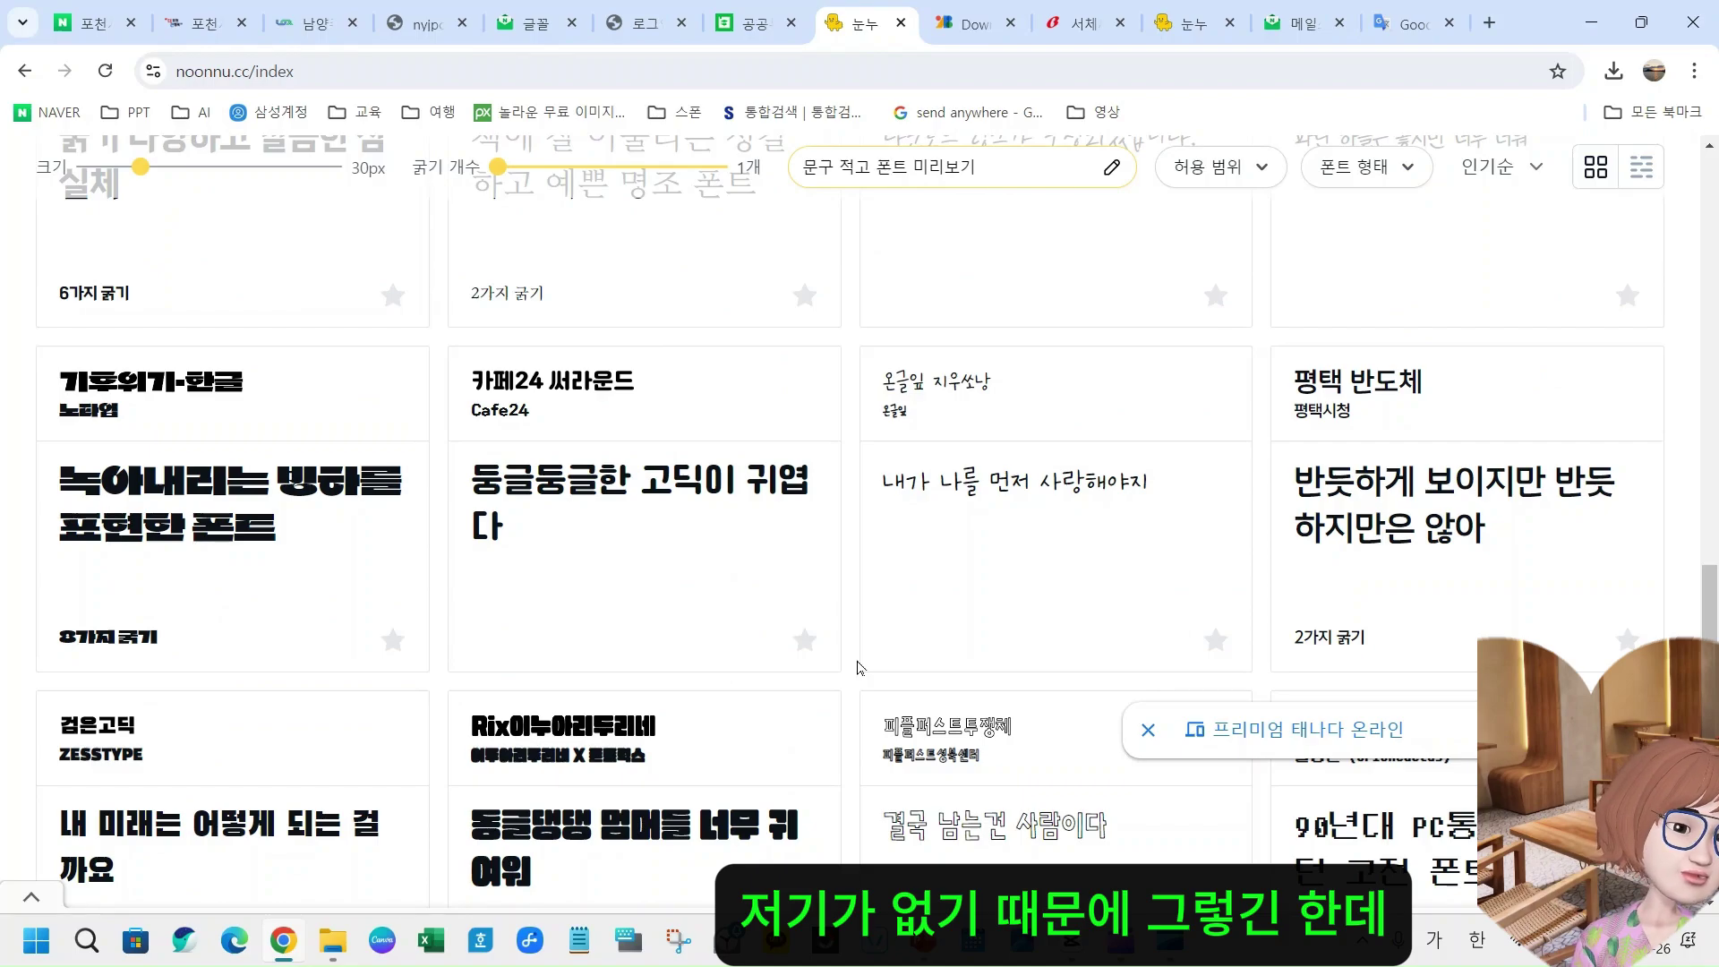
pyautogui.scroll(-4, 857, 667)
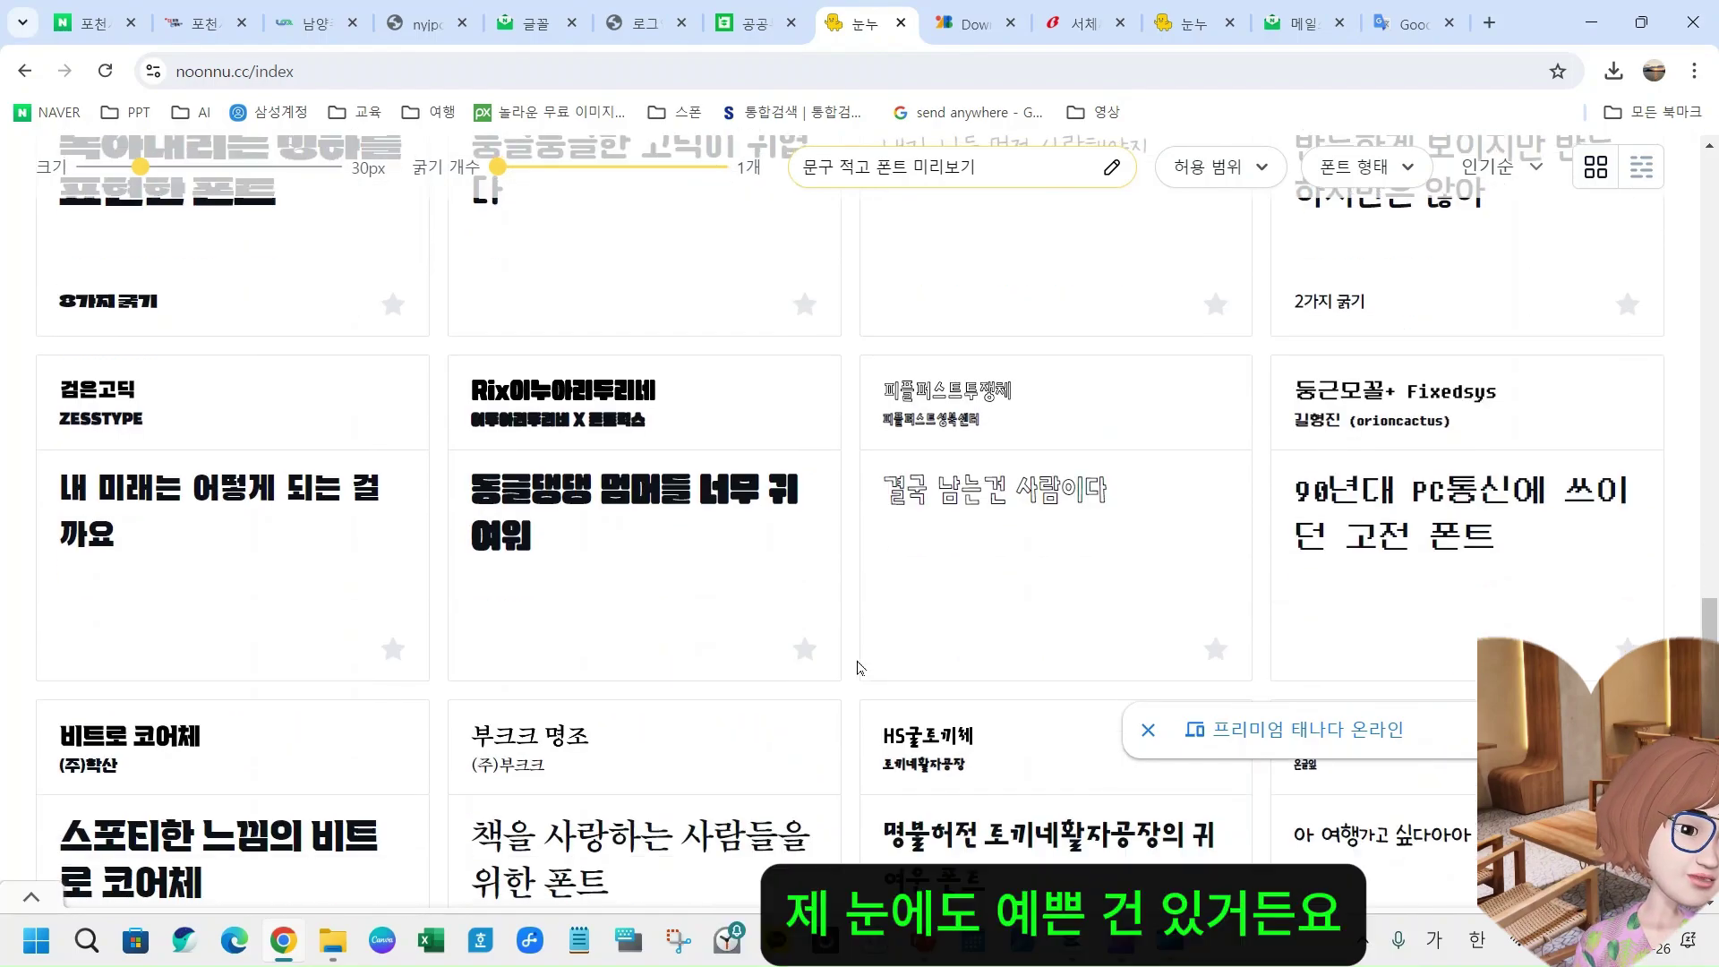
pyautogui.scroll(-5, 851, 670)
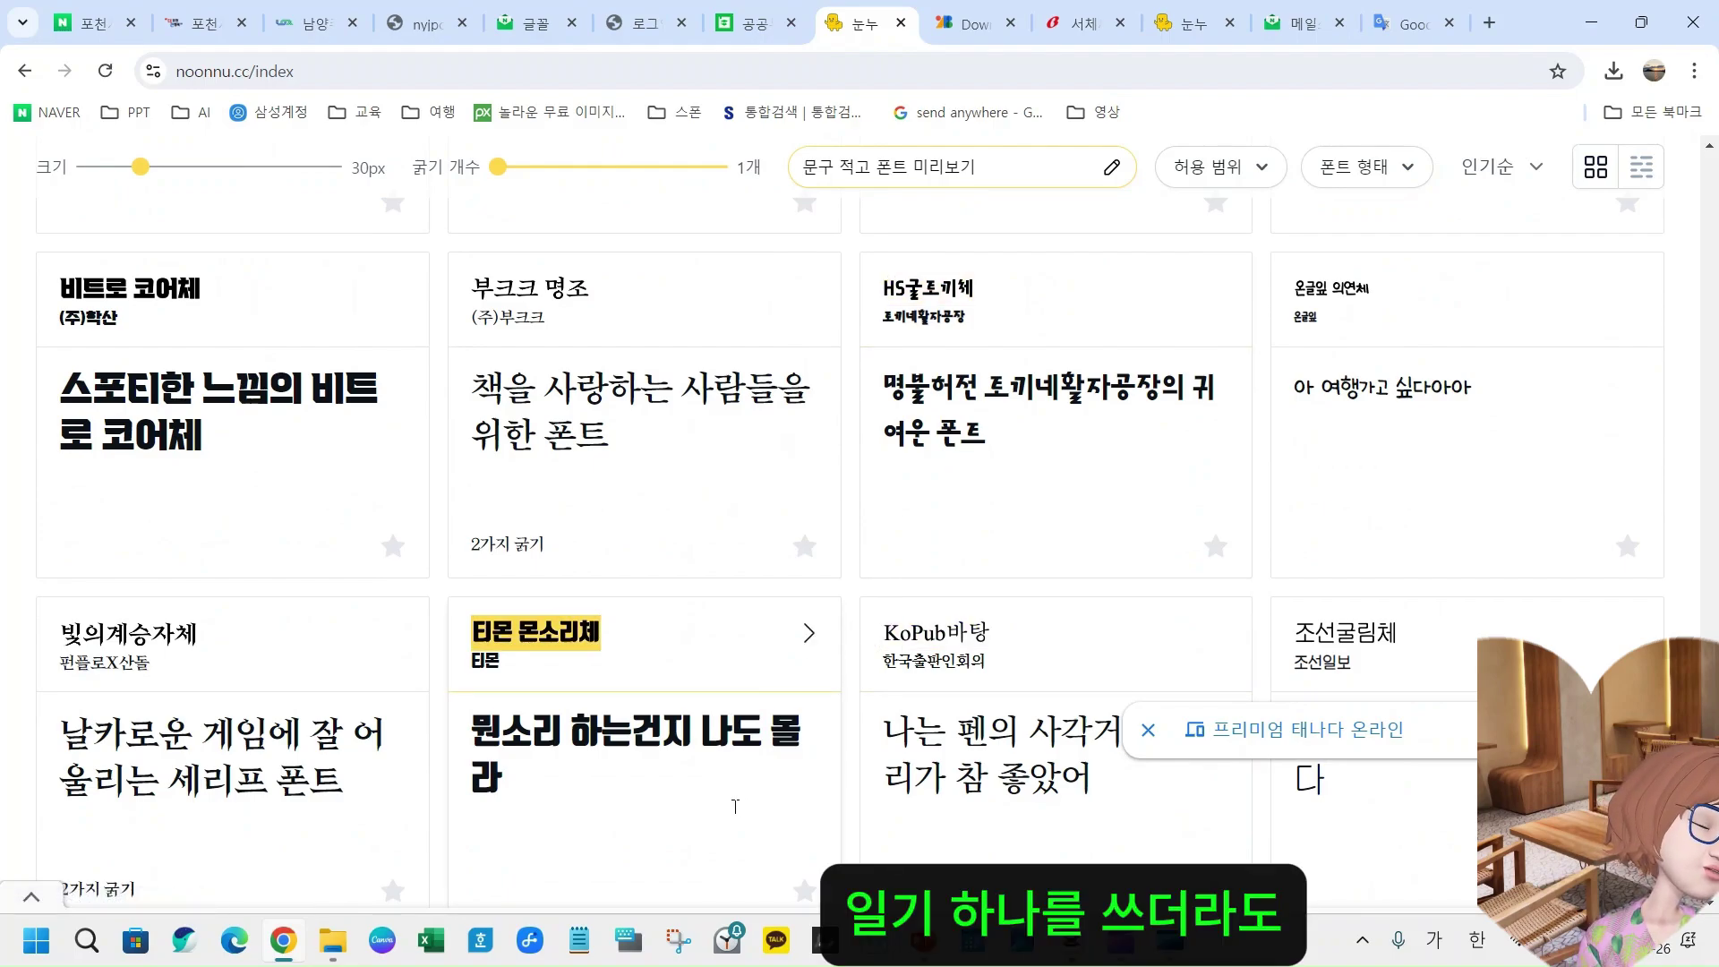
pyautogui.scroll(-7, 783, 781)
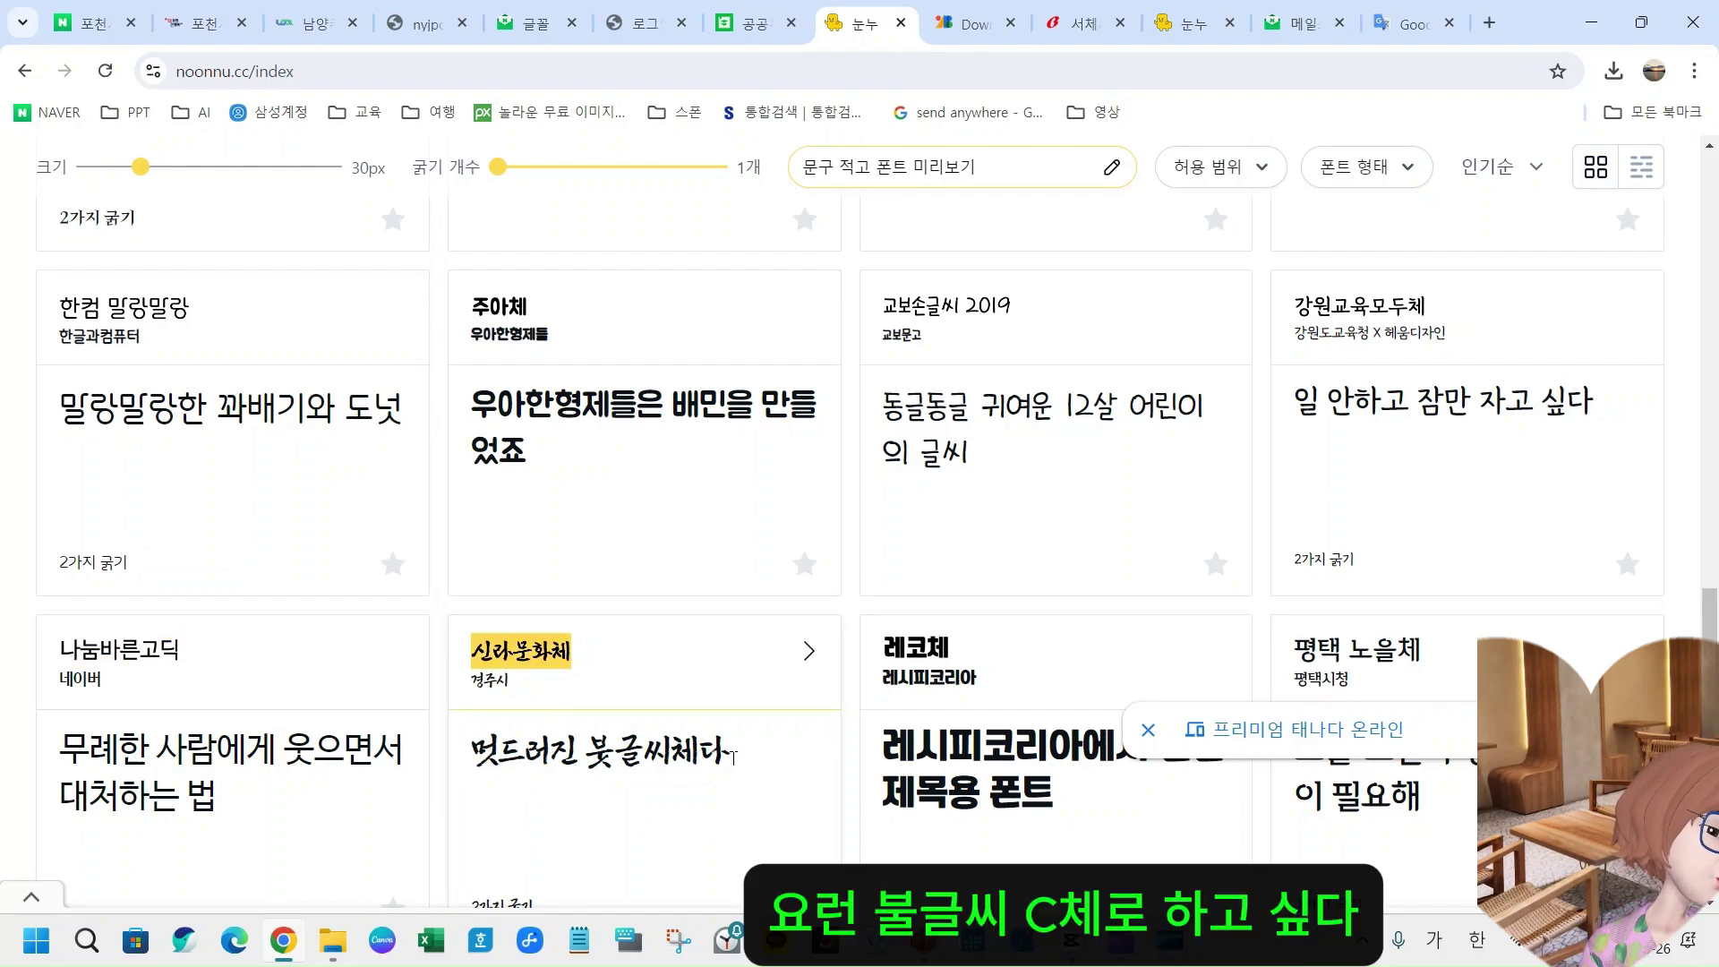
pyautogui.scroll(-5, 761, 756)
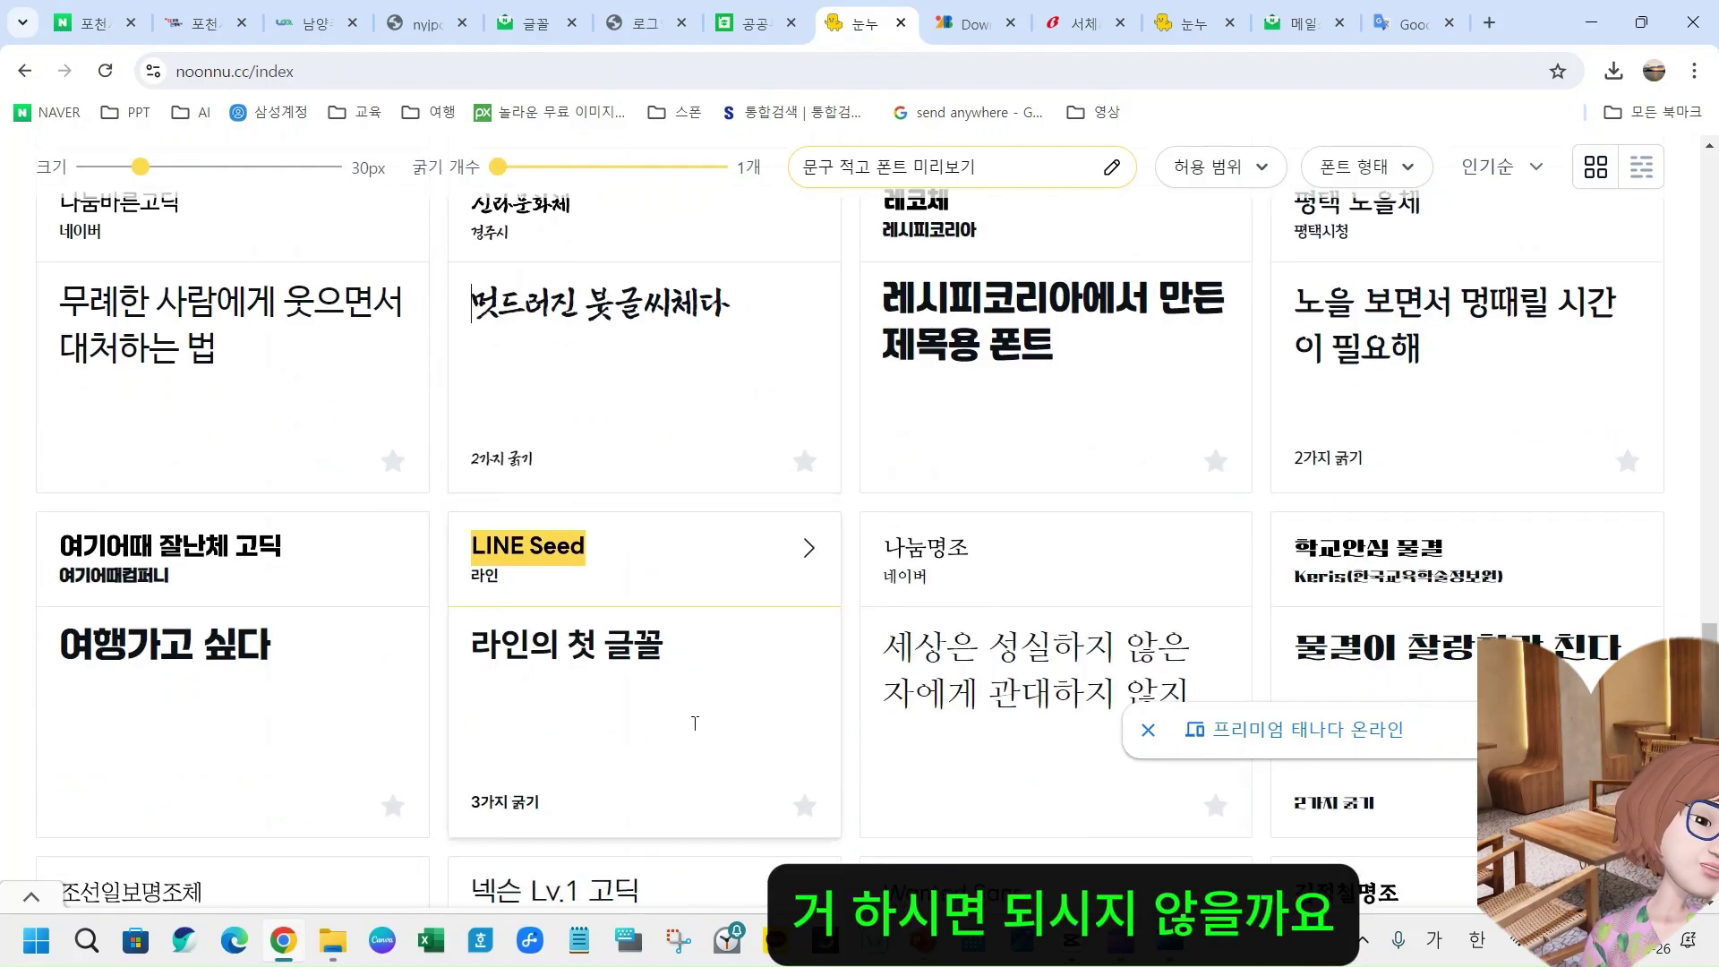
pyautogui.scroll(3, 1323, 440)
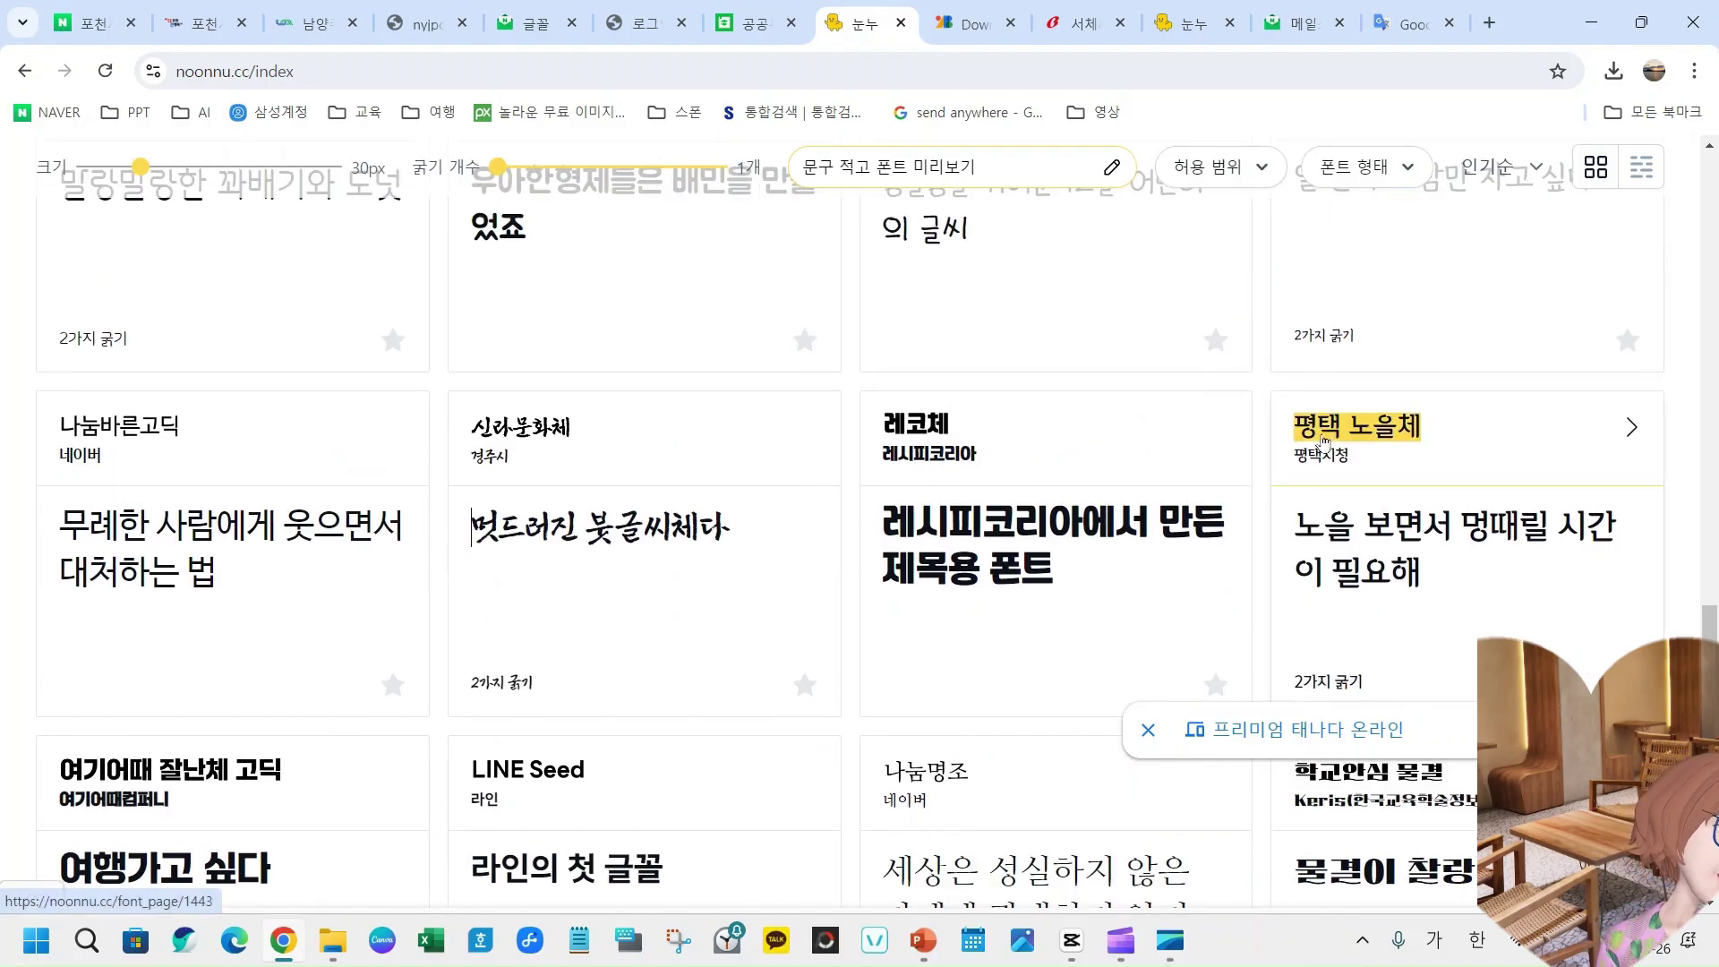
pyautogui.scroll(-5, 918, 649)
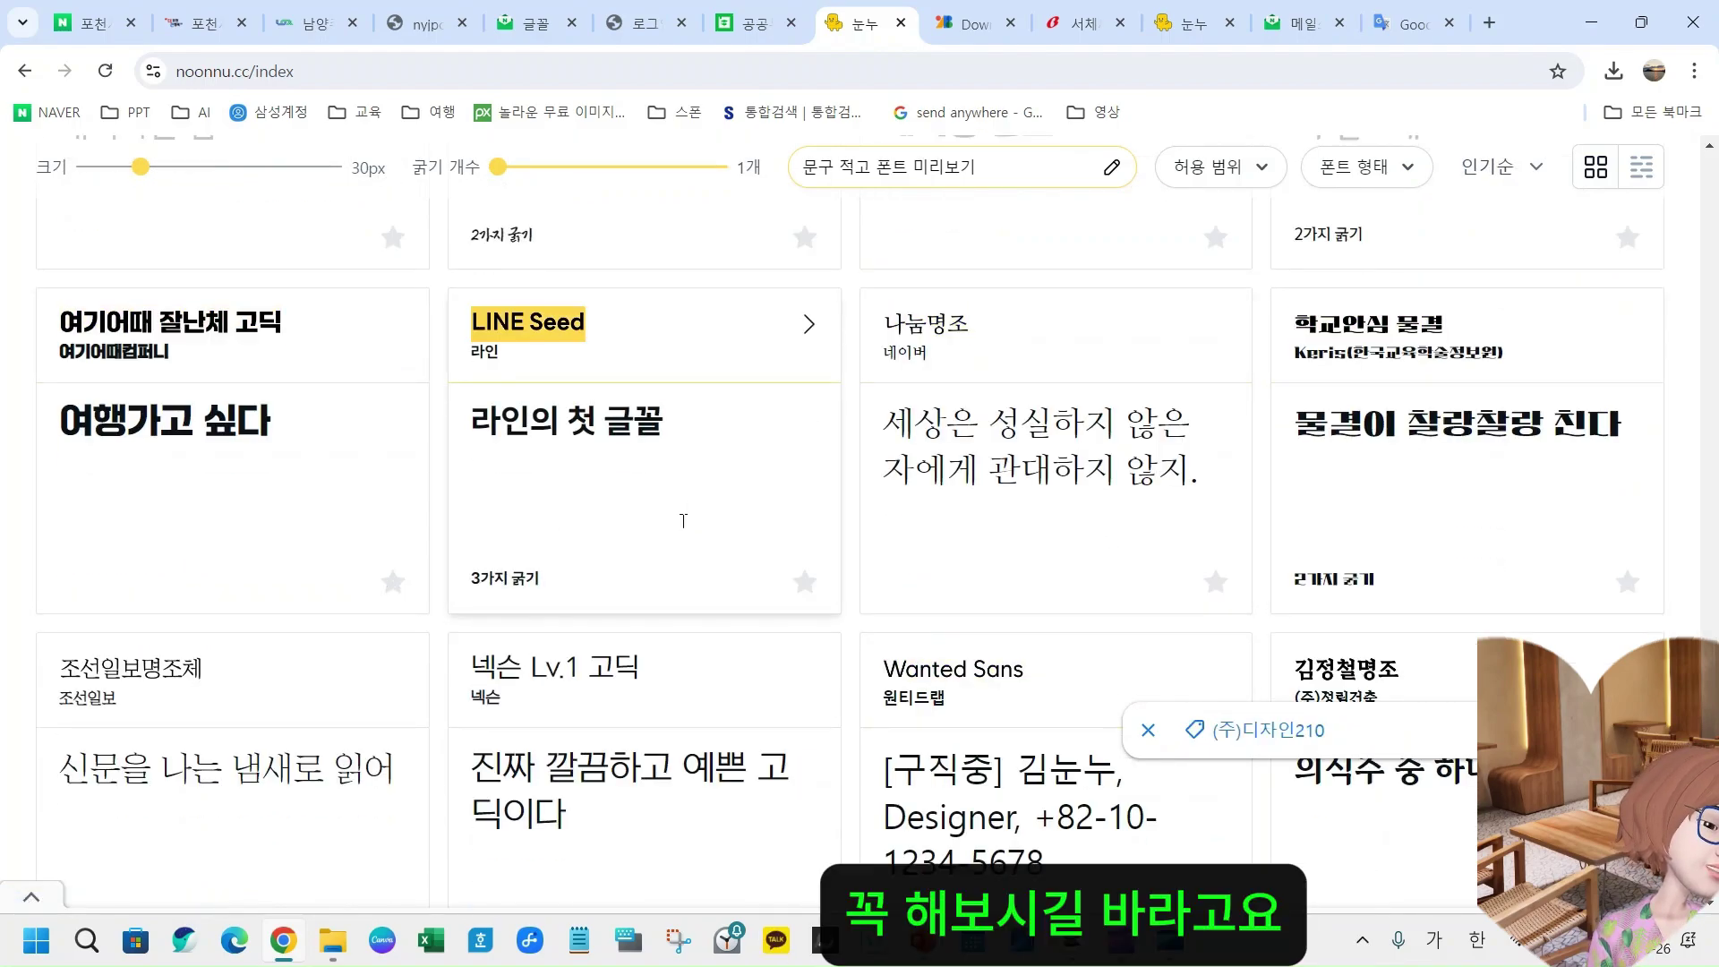
pyautogui.scroll(-4, 684, 521)
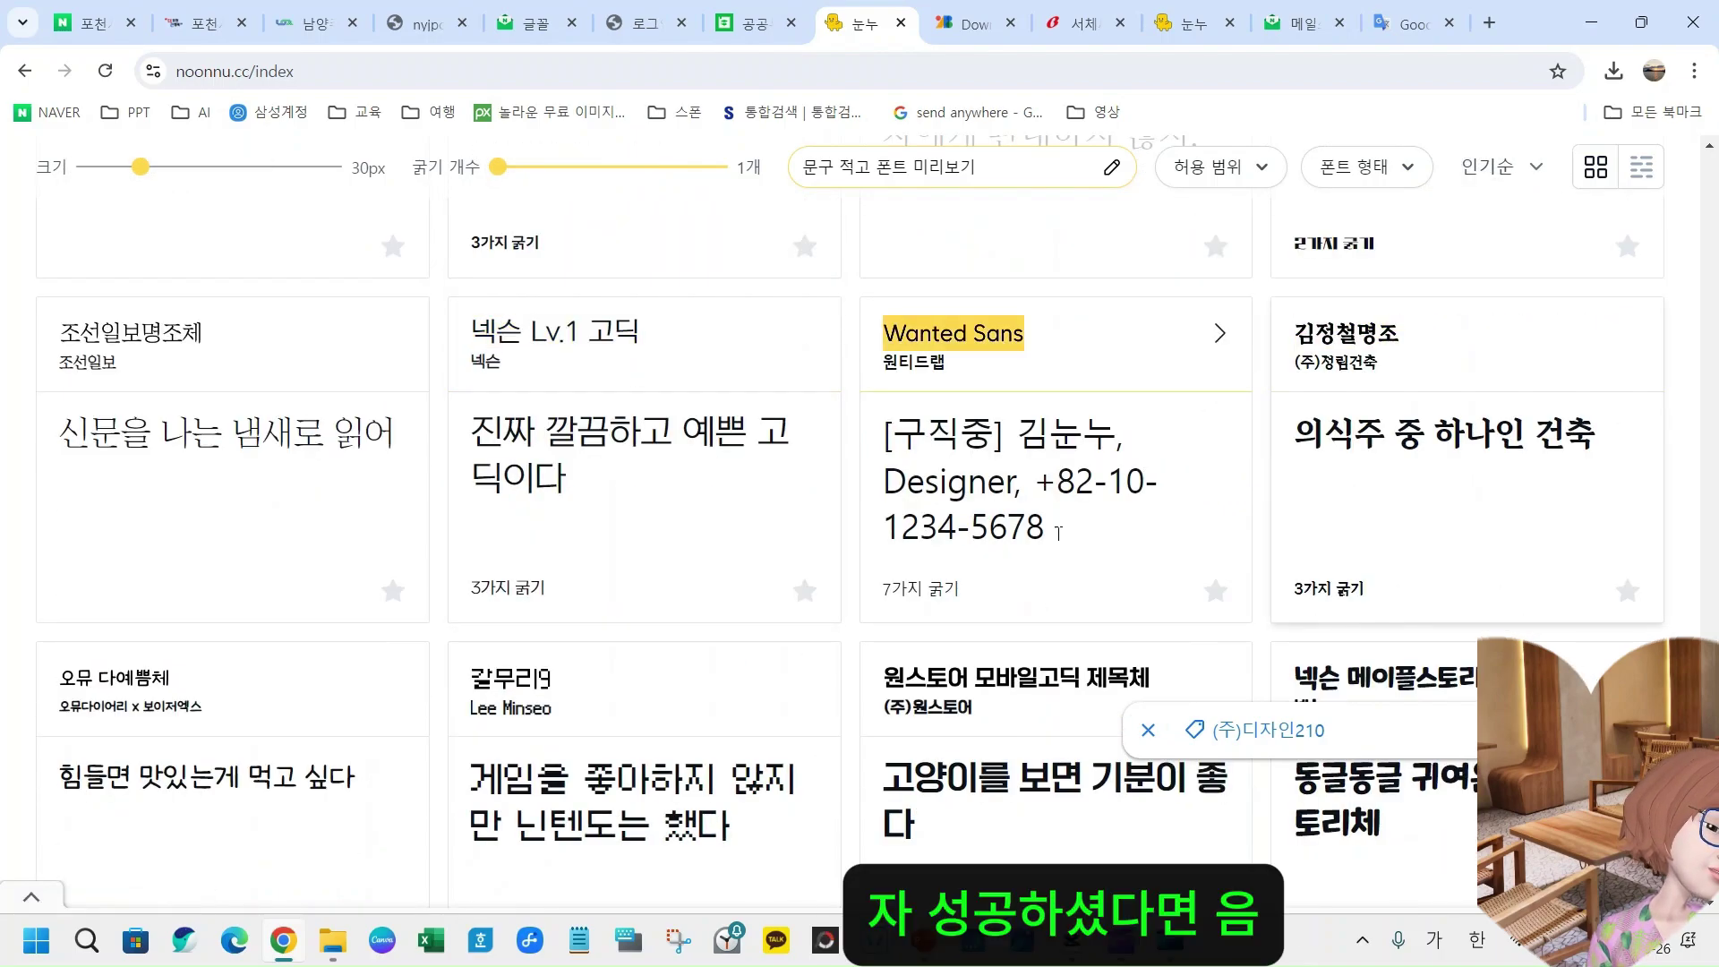